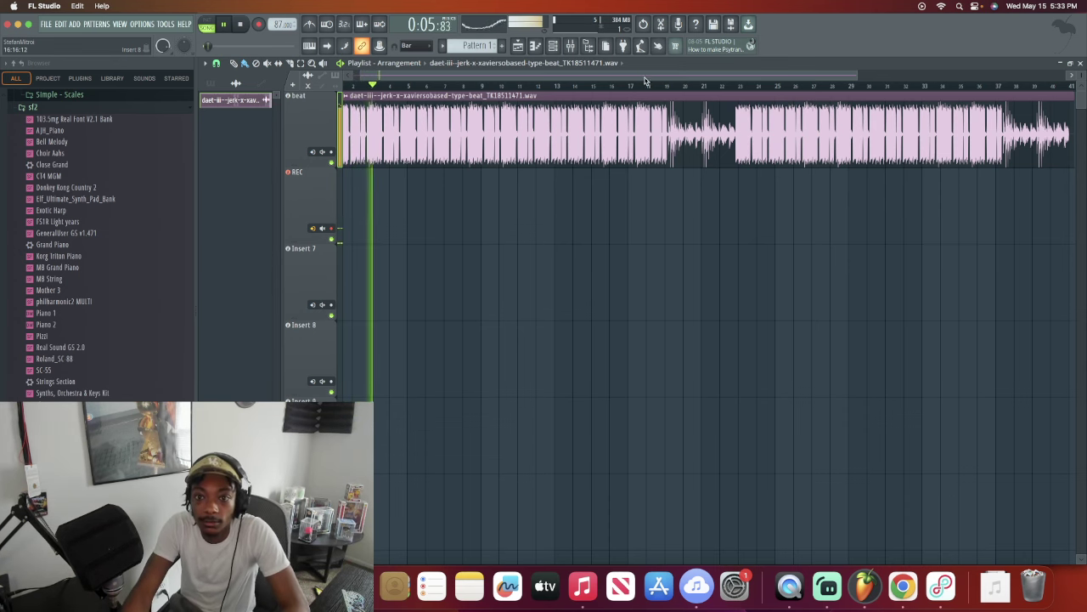
scroll(620, 73, up, 1)
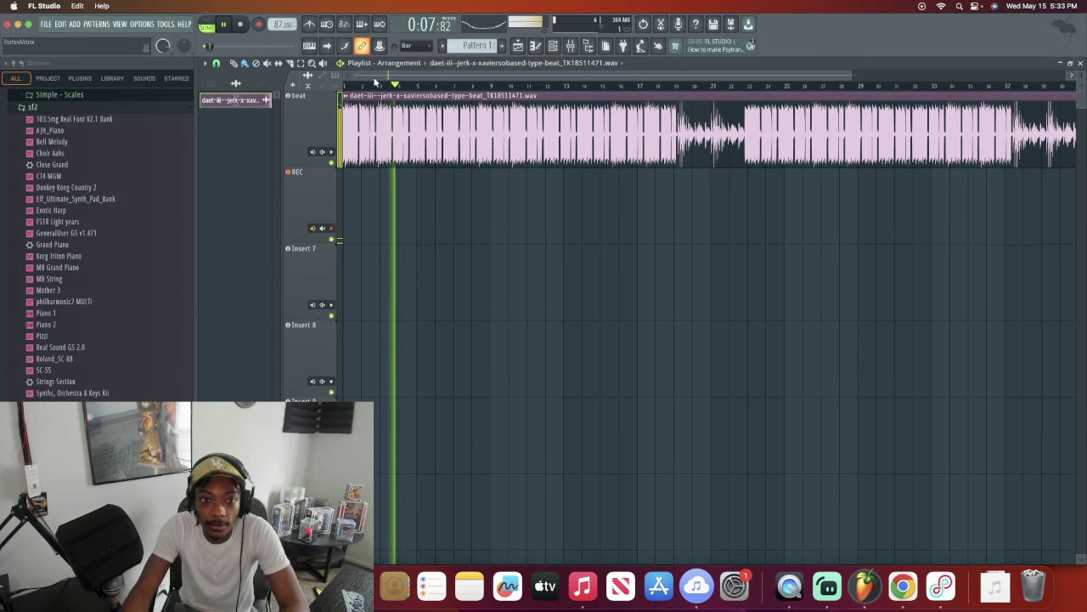
key(space)
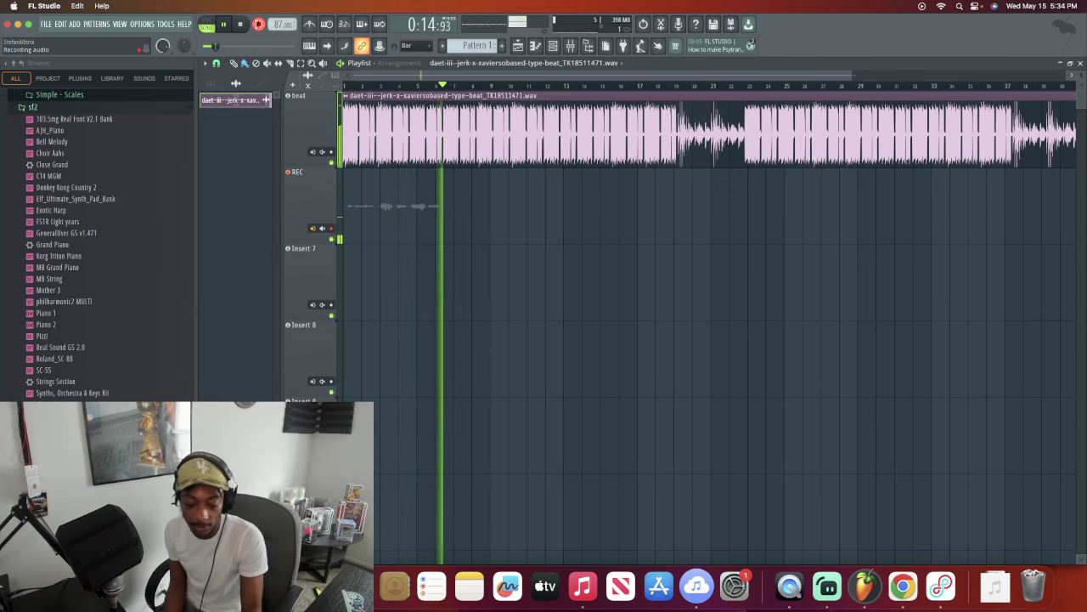
click(259, 24)
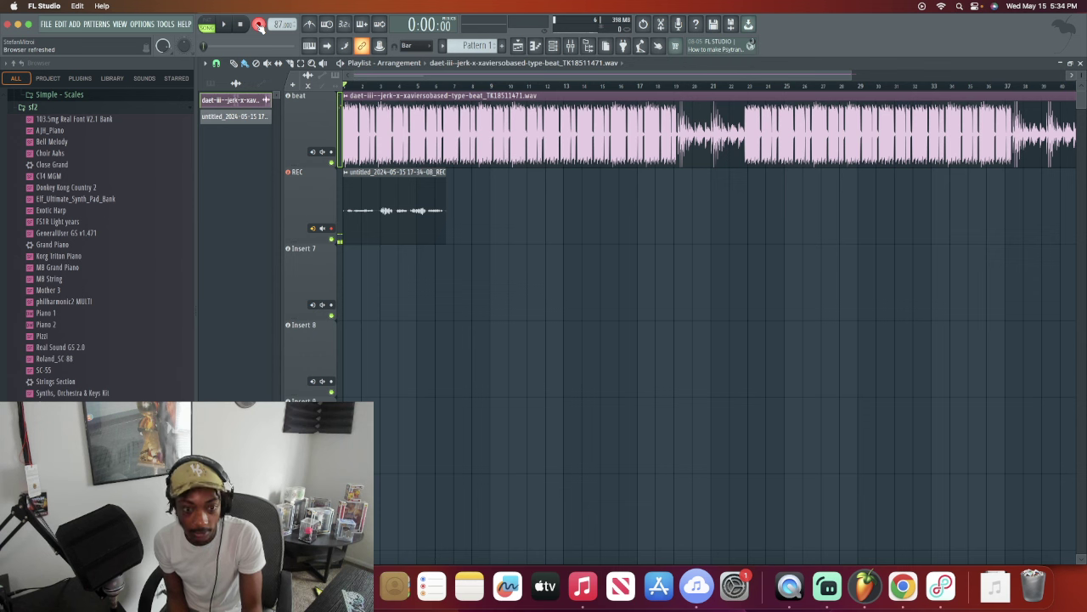
key(super+z)
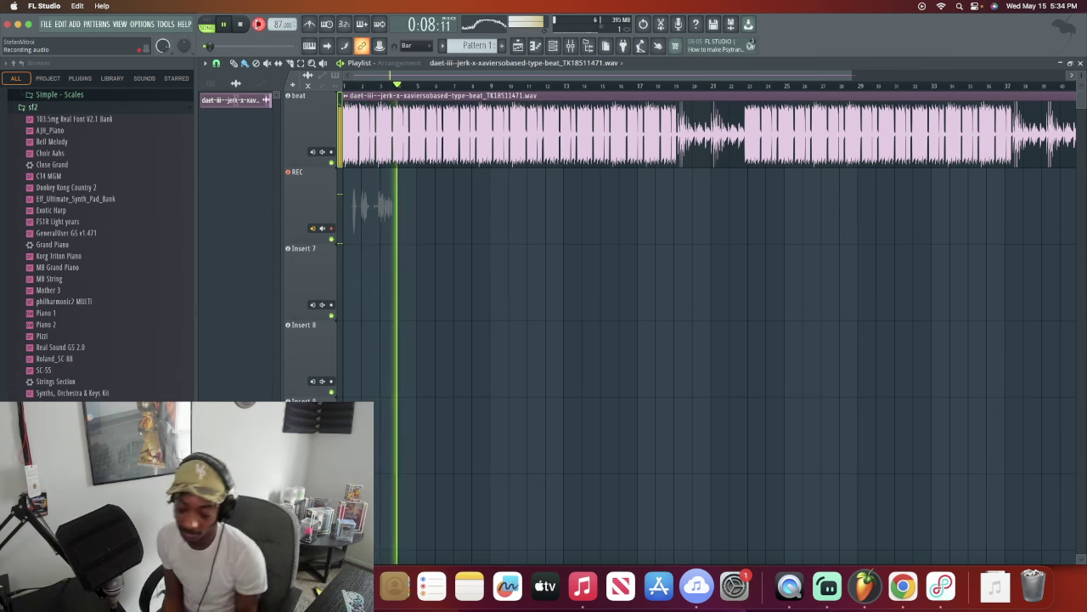
key(space)
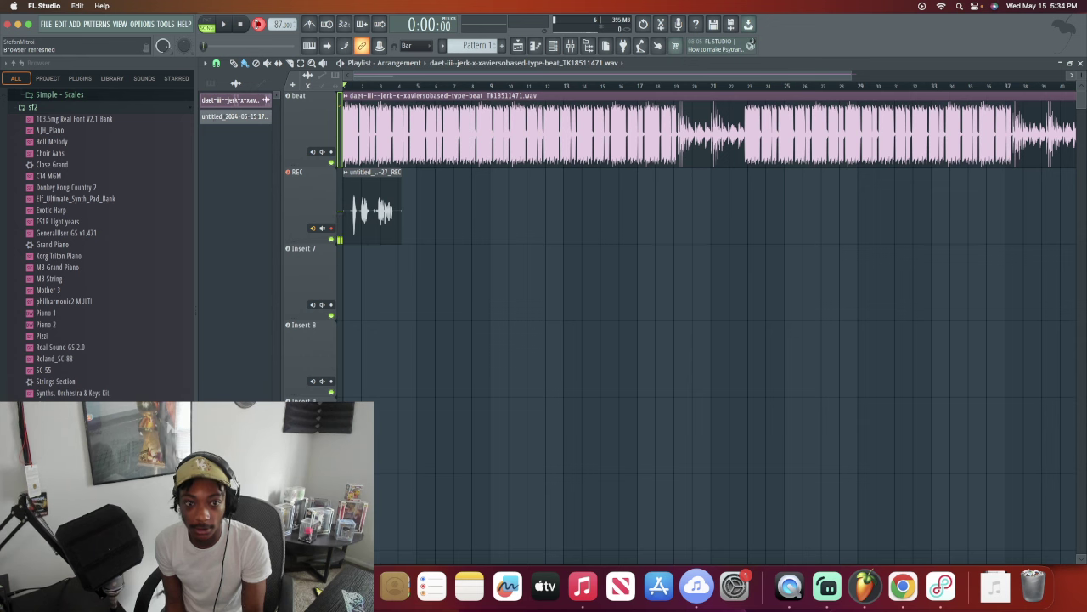
key(ctrl+z)
Step: Record a vocal take over the beat from bar 1 on the REC track and move the clip to the Insert 7 track
key(space)
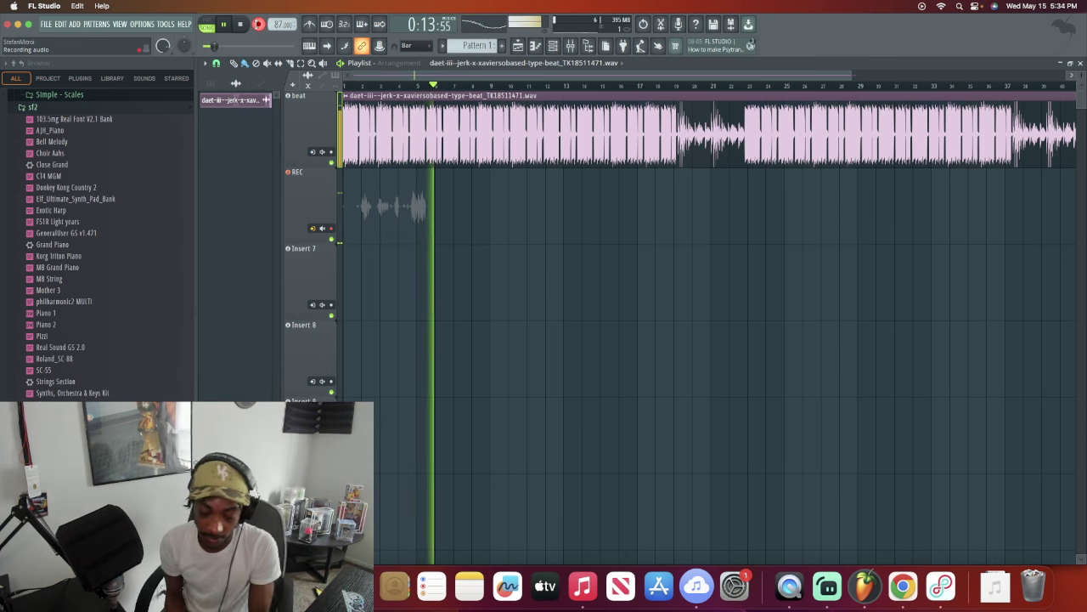
key(space)
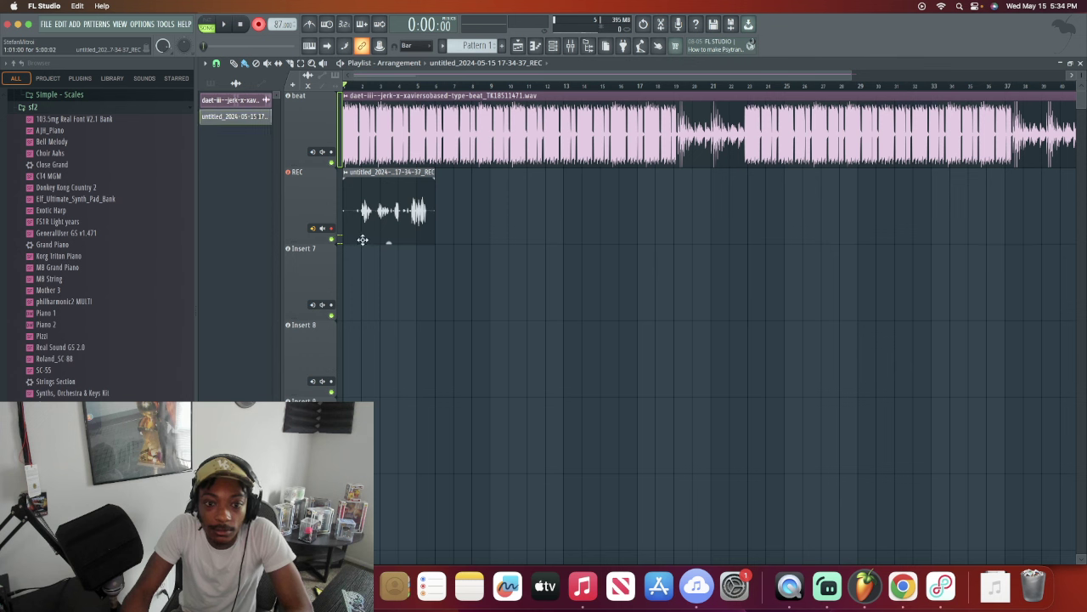
drag(353, 233, 348, 326)
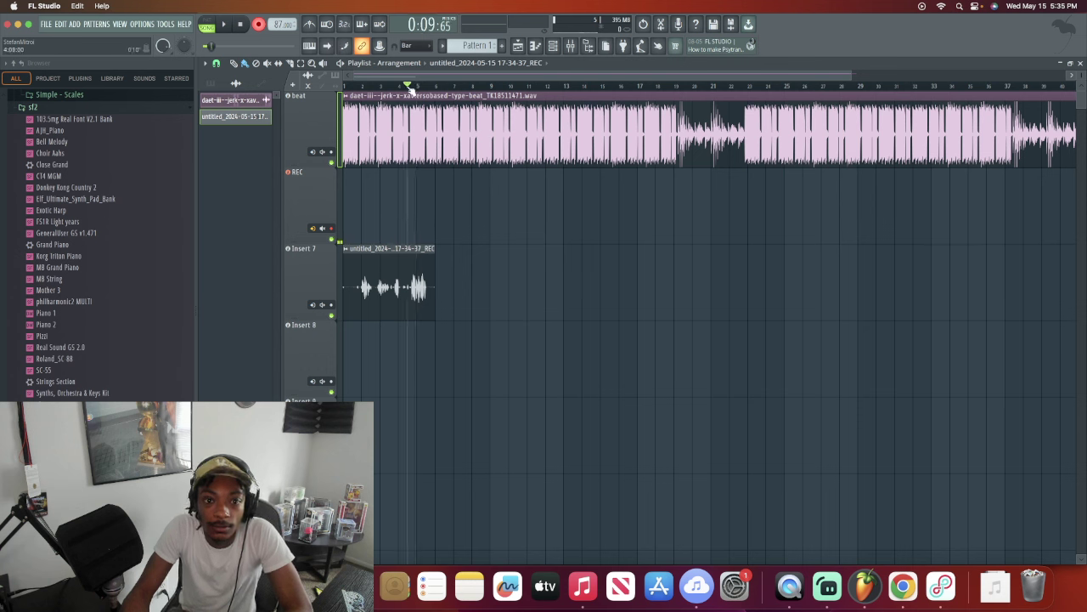
Step: Record the next vocal line from about bar 4, trim the clip to start in bar 5, and place it on the Insert 8 track
key(space)
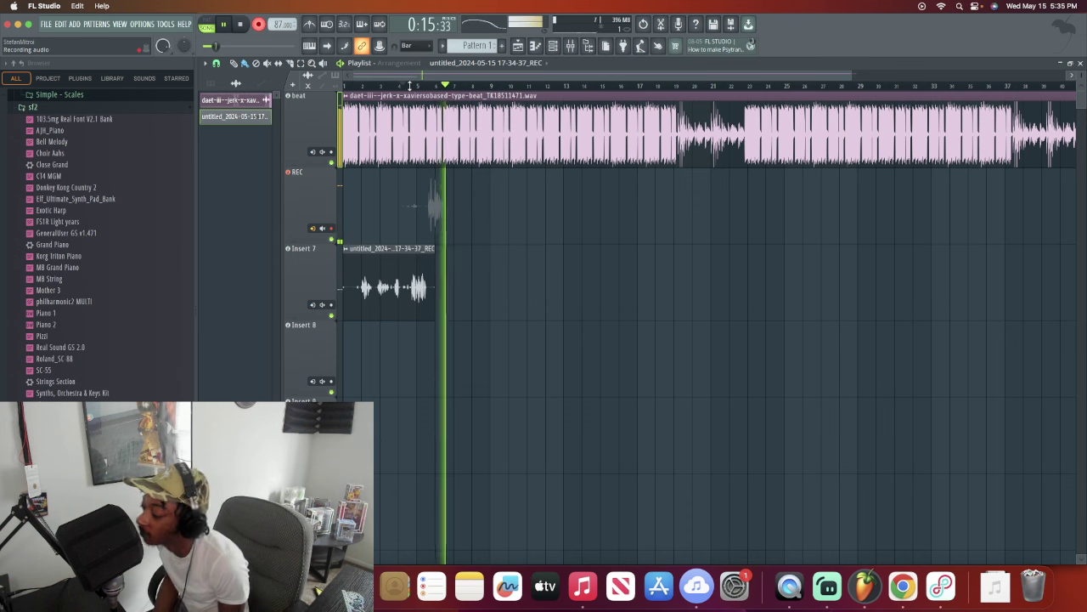
key(space)
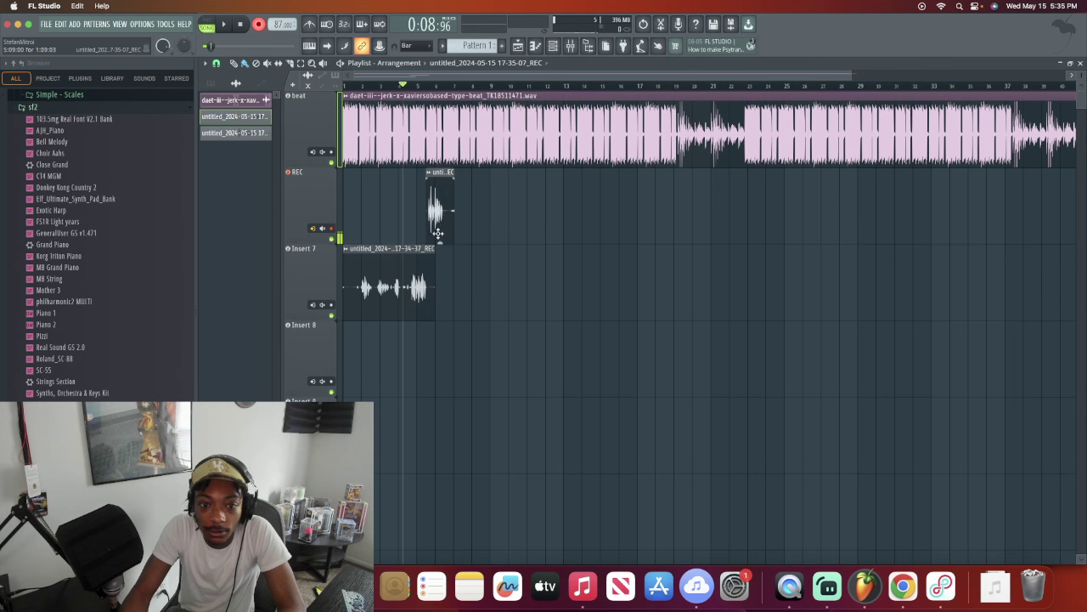
drag(439, 288, 437, 311)
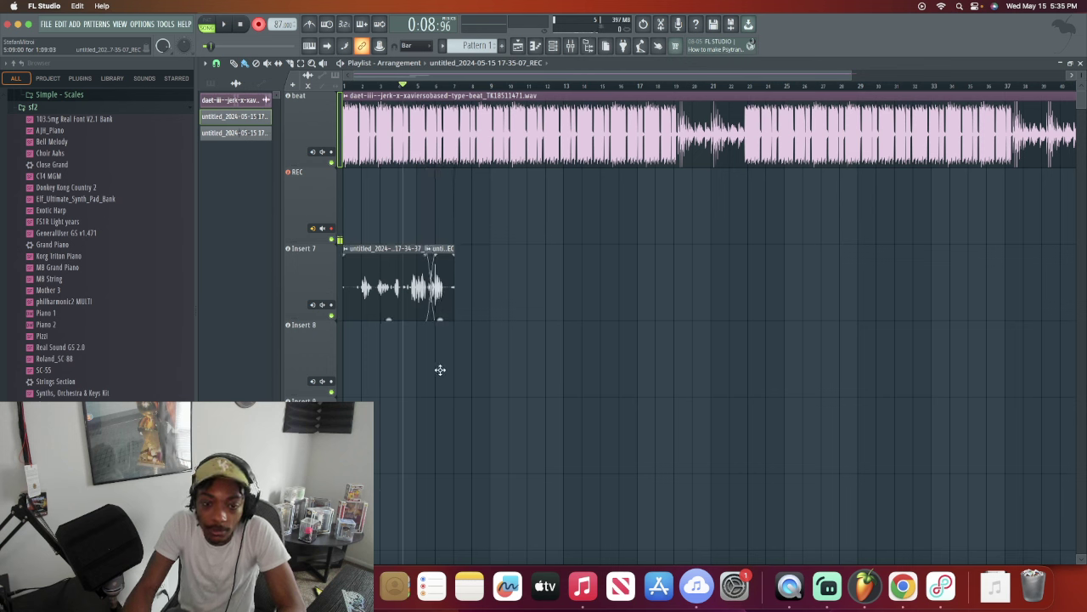
drag(440, 379, 439, 394)
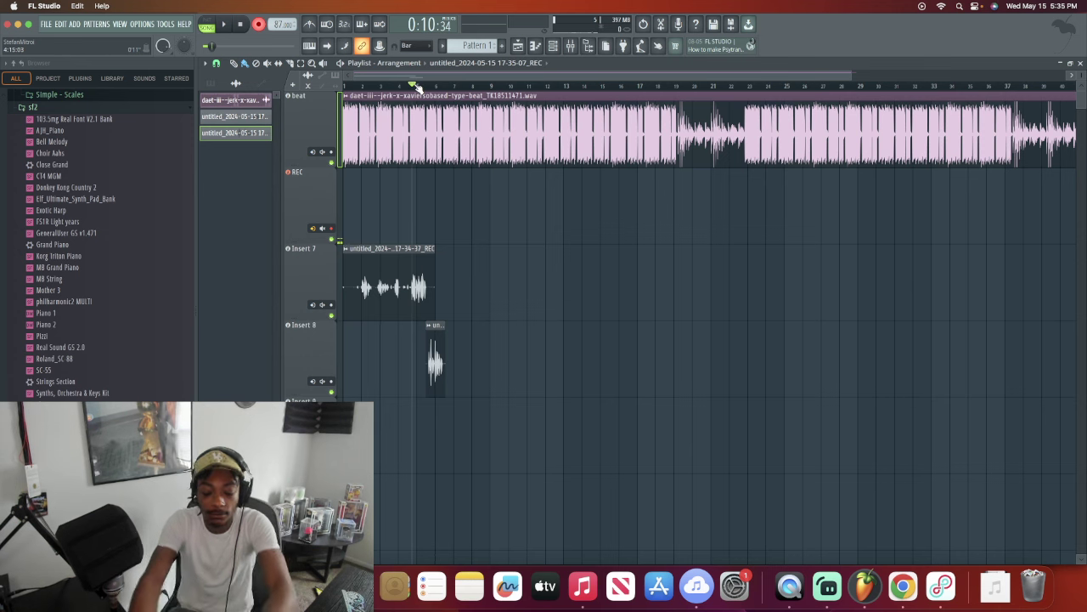
key(space)
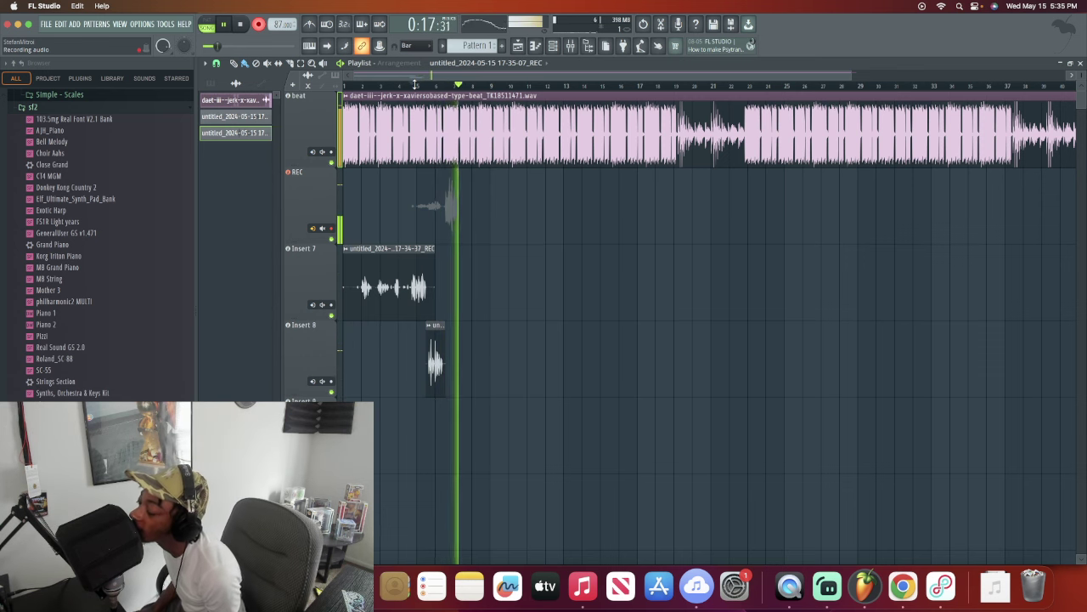
key(space)
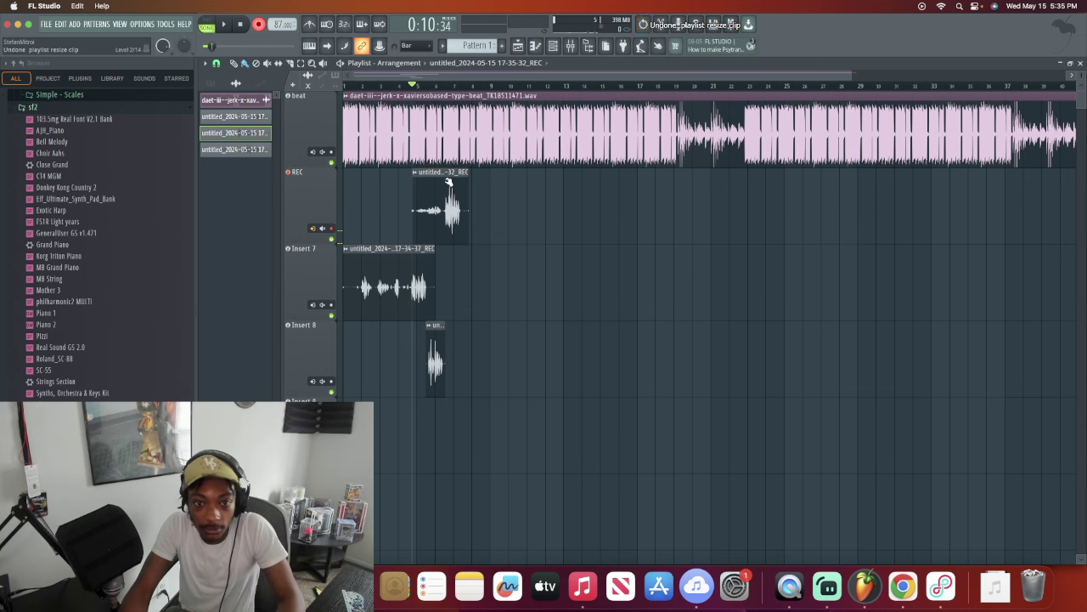
key(super+z)
Step: Record another vocal take, trim its clip to start early in bar 7, and place it on Insert 8 behind the existing clip
key(space)
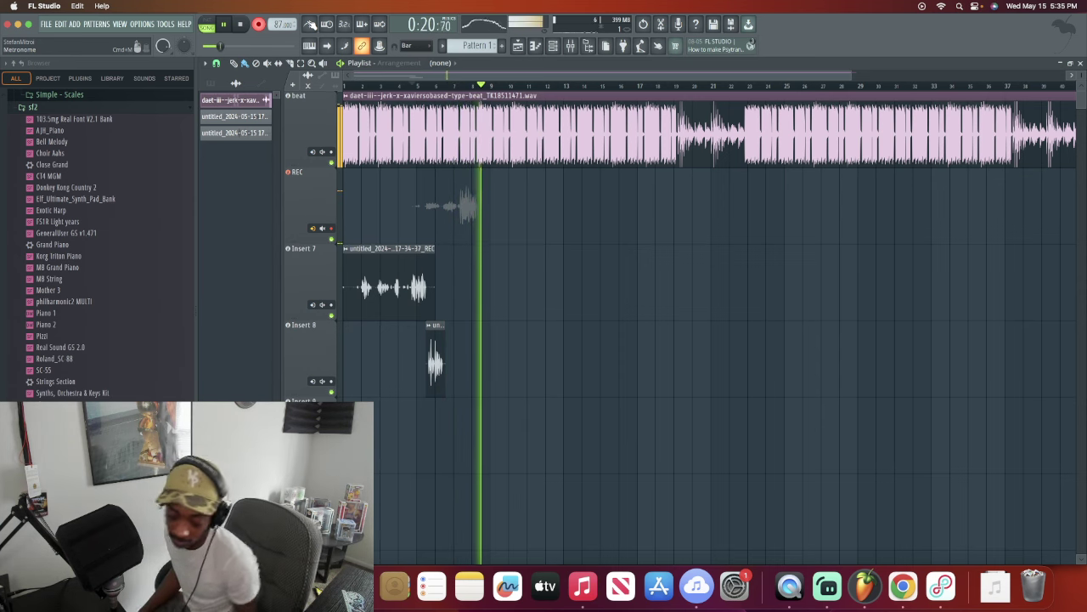
key(space)
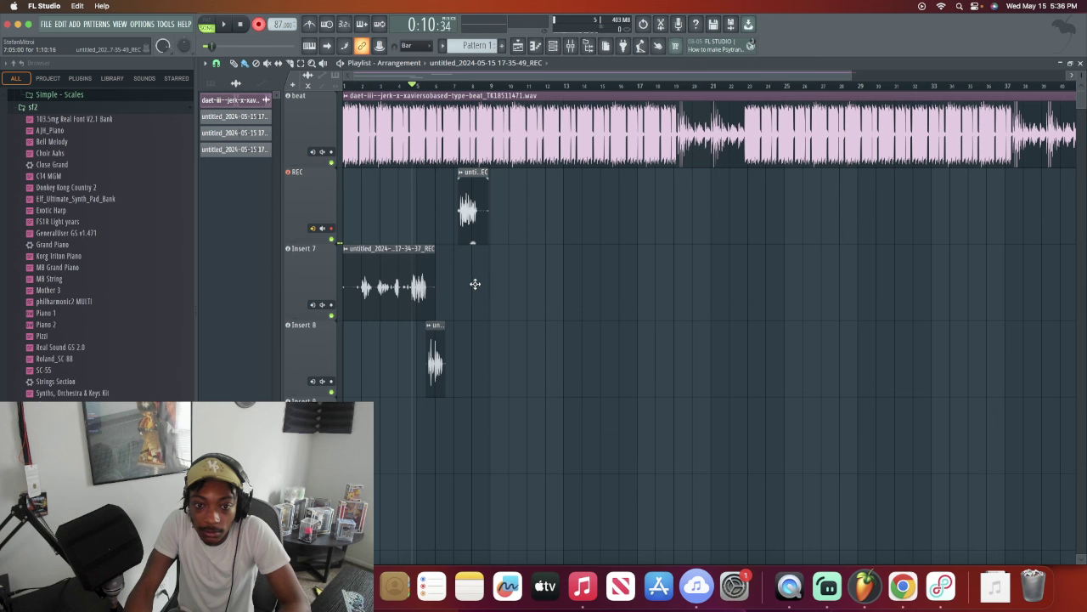
drag(475, 304, 475, 318)
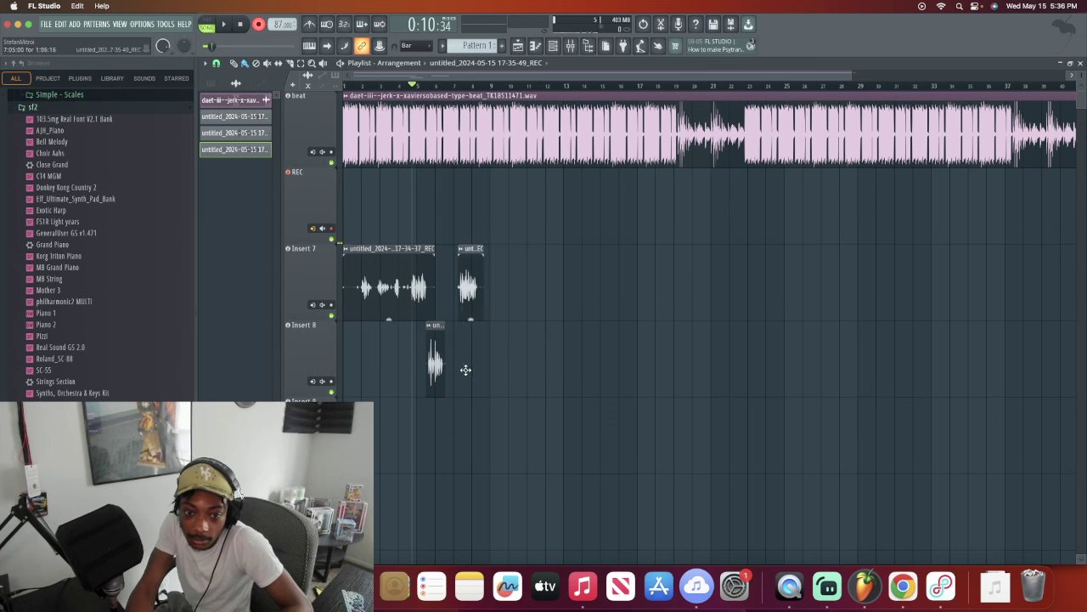
drag(466, 375, 466, 393)
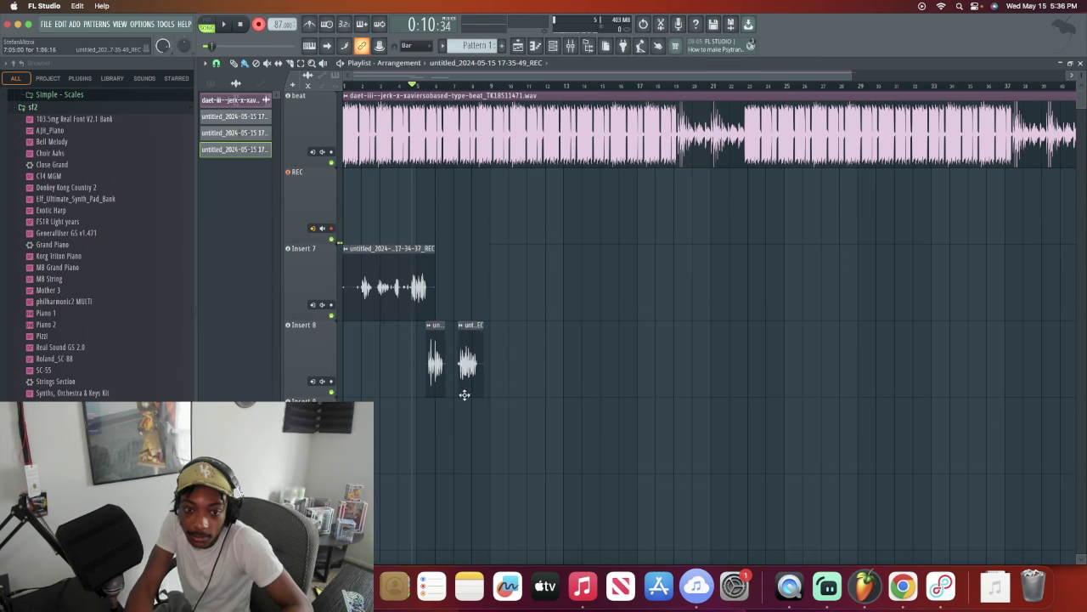
key(space)
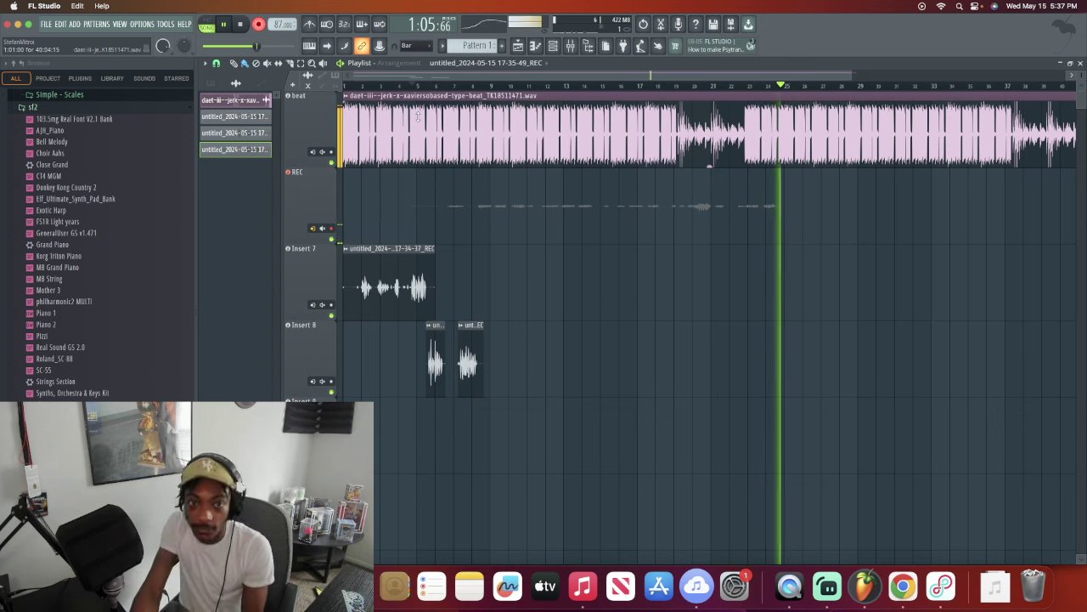
key(space)
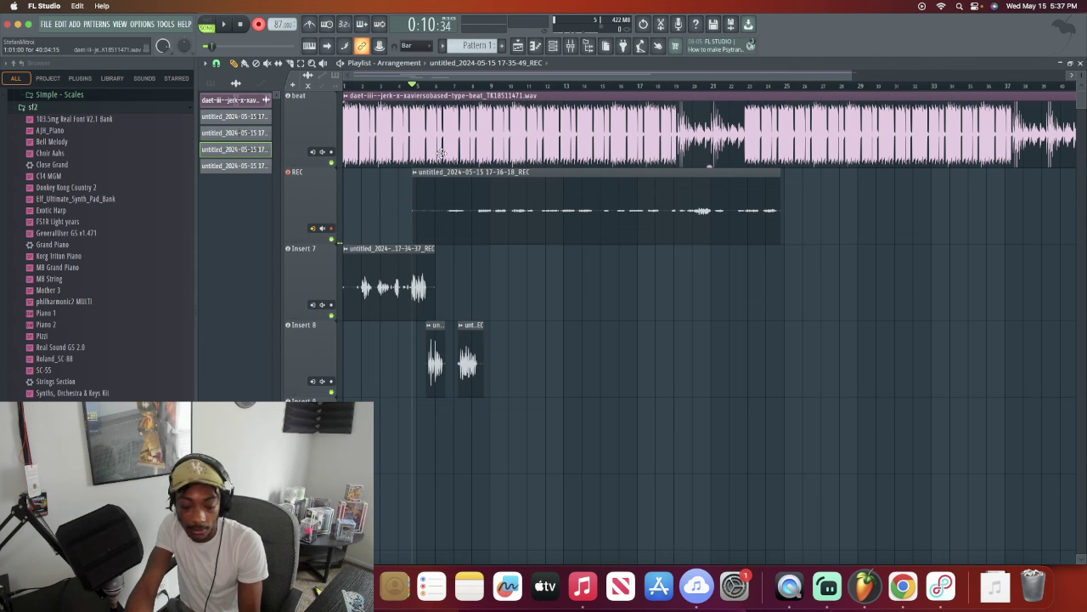
key(super+z)
key(space)
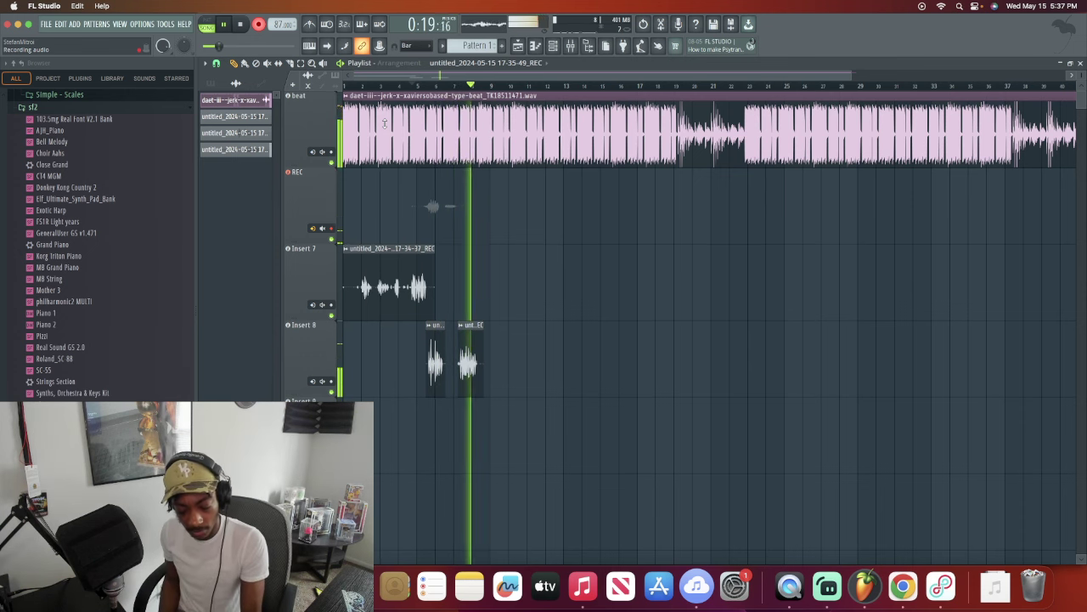
key(space)
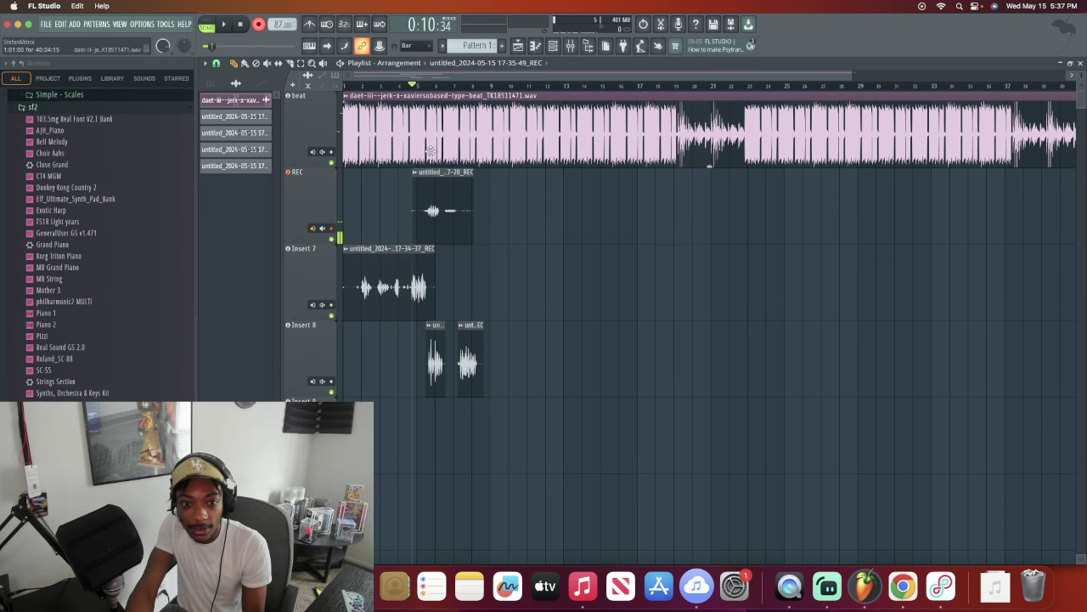
key(super+z)
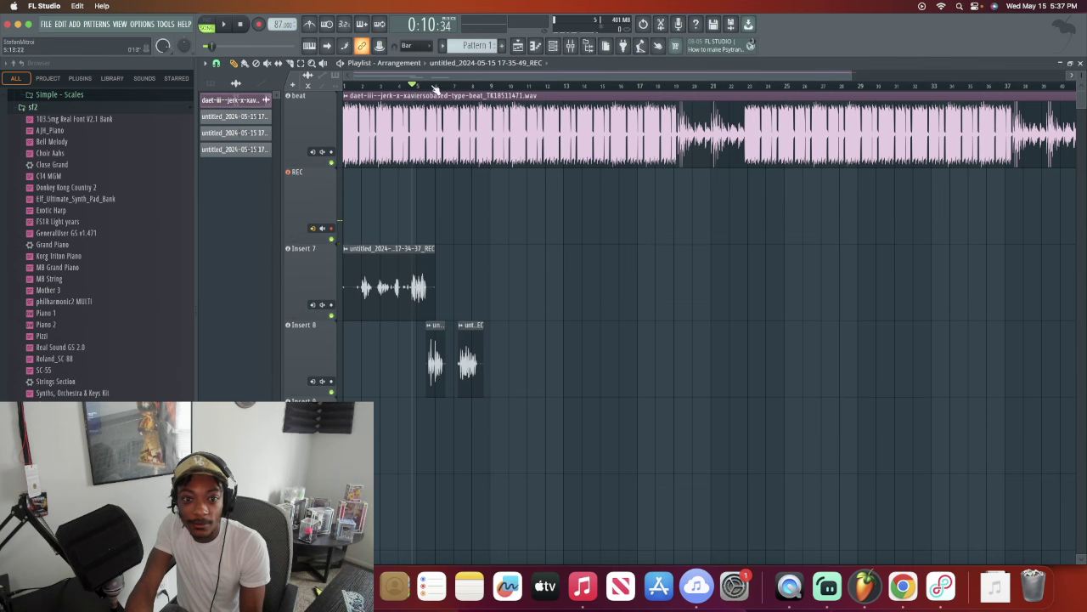
Step: Play back the vocals from around bar 5 while trimming the ends of the second Insert 8 clip and the Insert 7 clip
key(space)
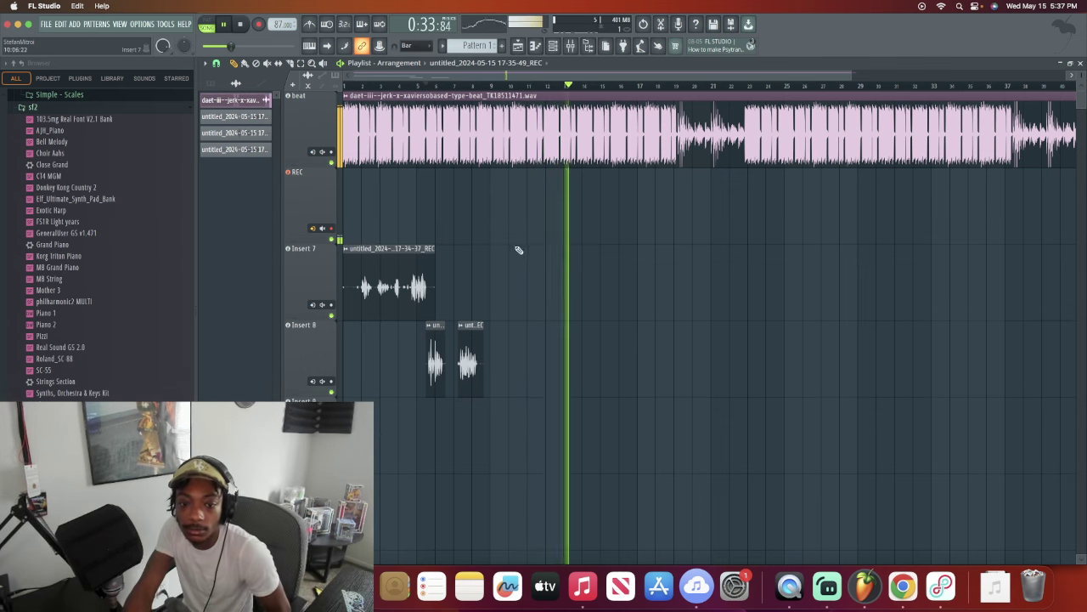
drag(483, 349, 478, 348)
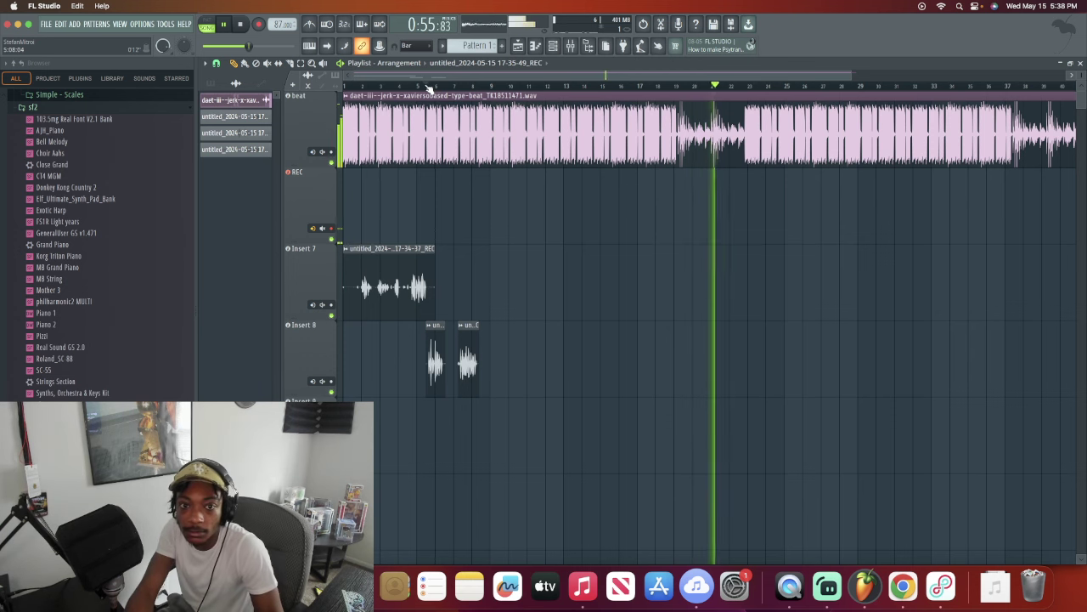
click(428, 87)
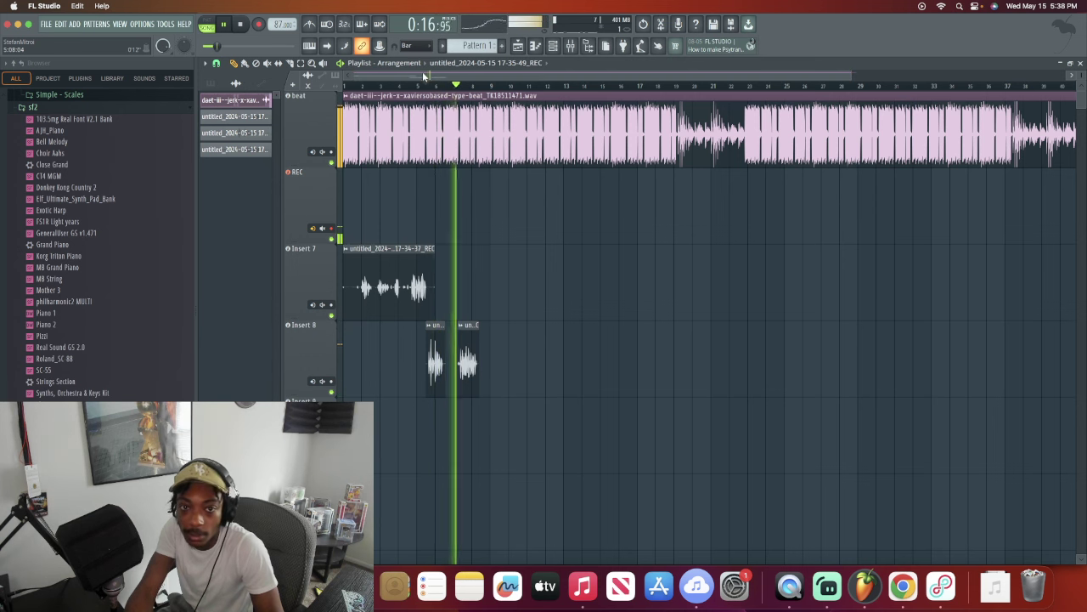
click(427, 86)
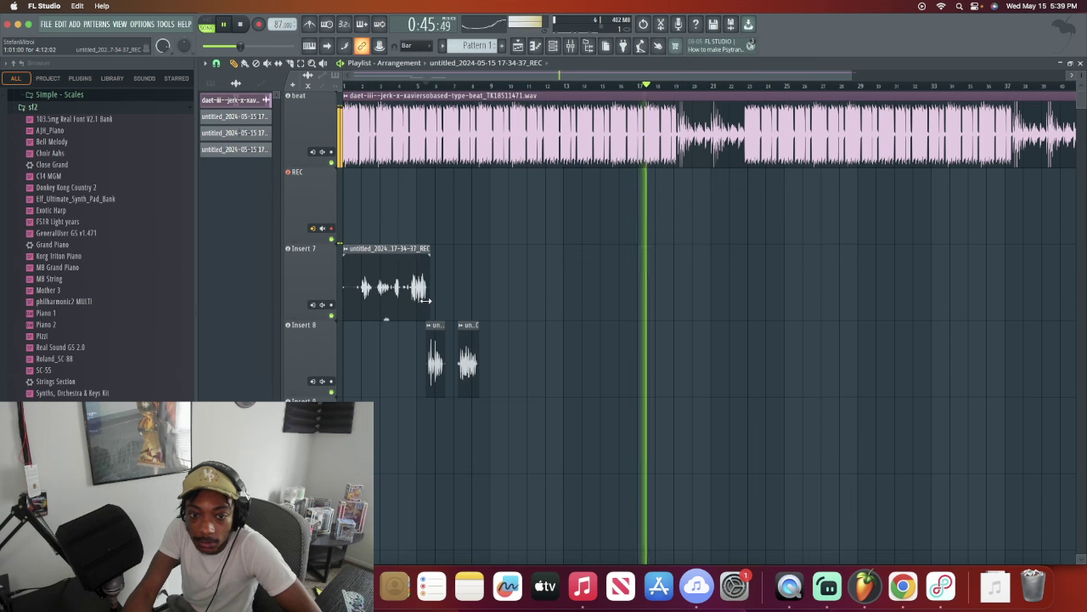
click(432, 87)
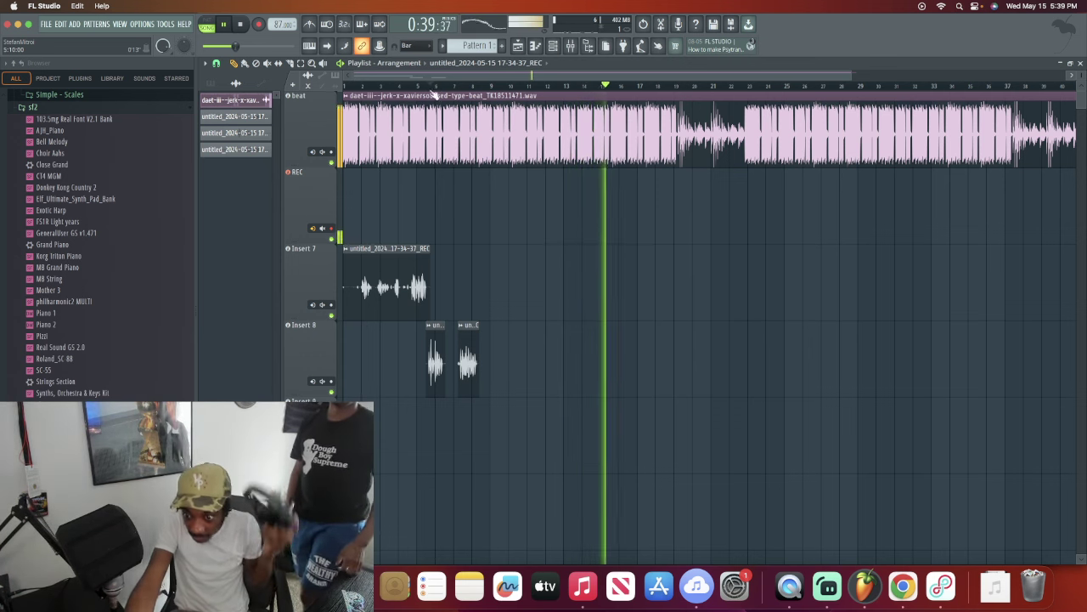
Step: Switch to Loopback, toggle the mute of the AIR 192 4 source, and minimize its window
click(942, 586)
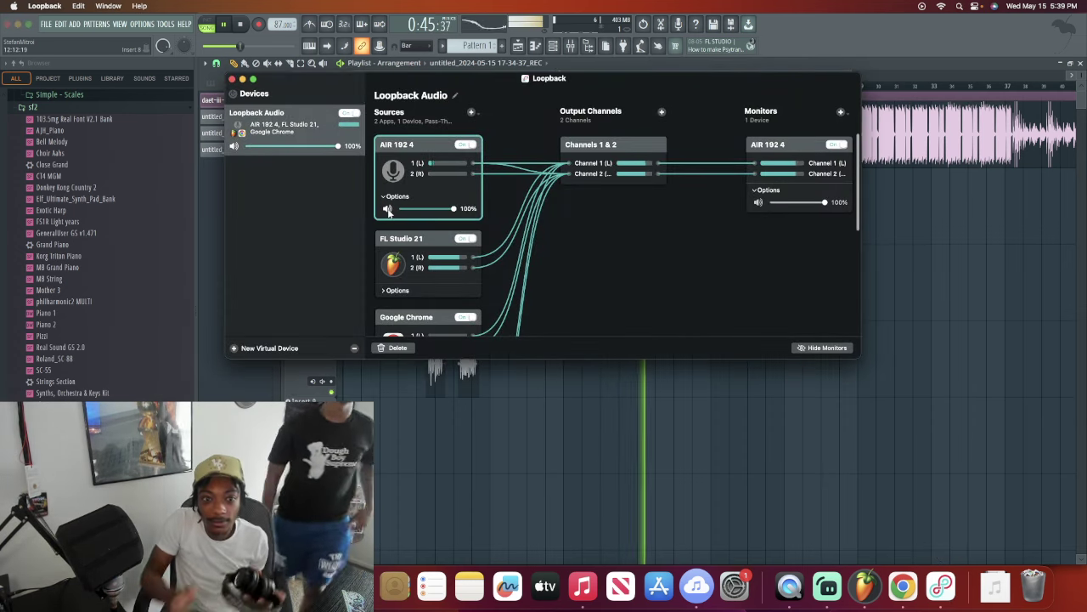
click(387, 209)
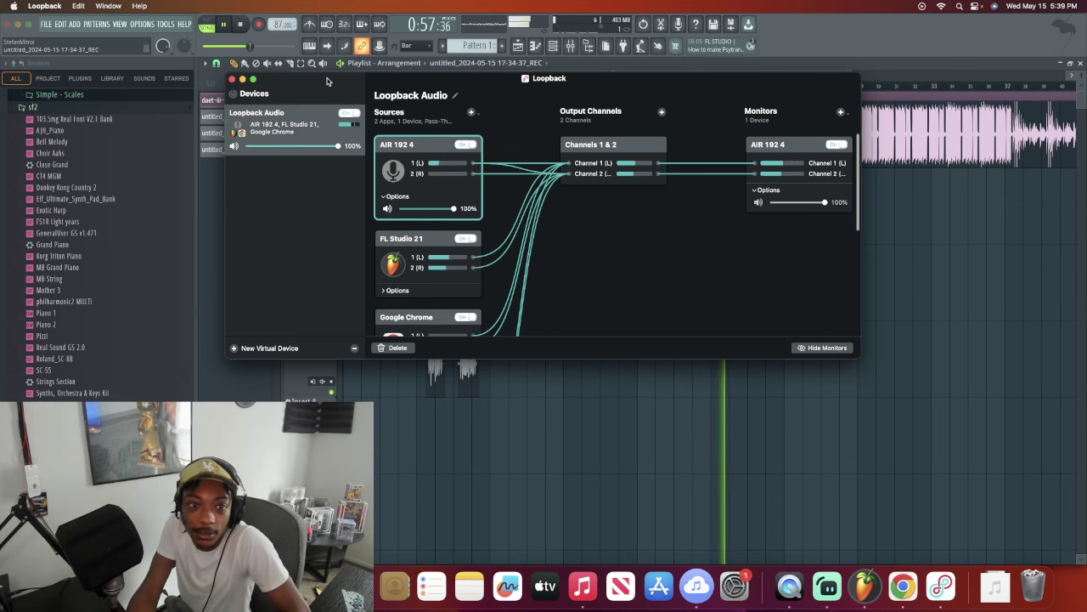
drag(327, 82, 442, 310)
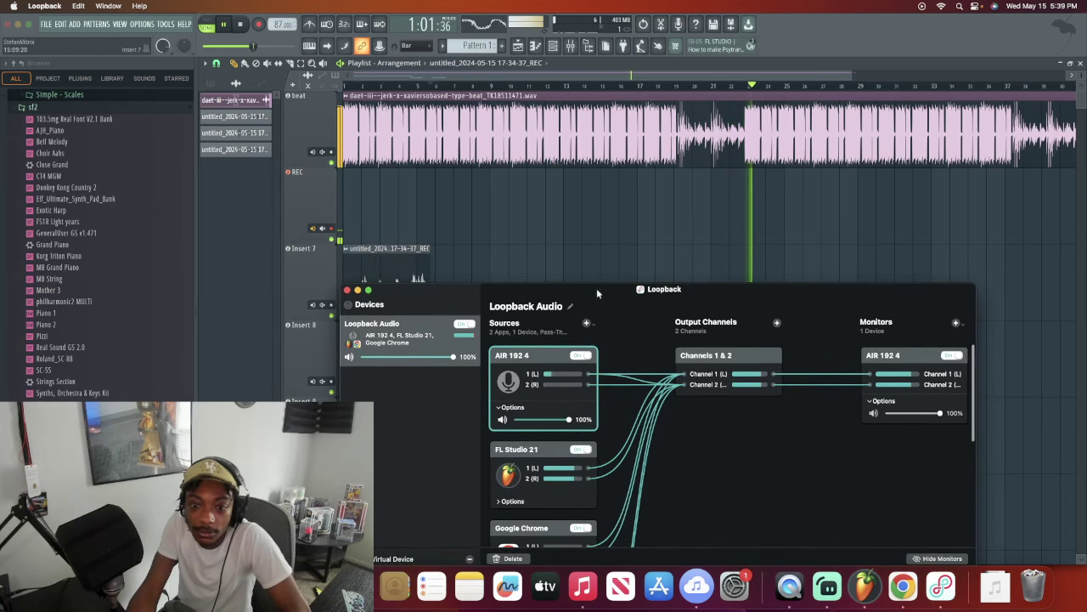
click(357, 291)
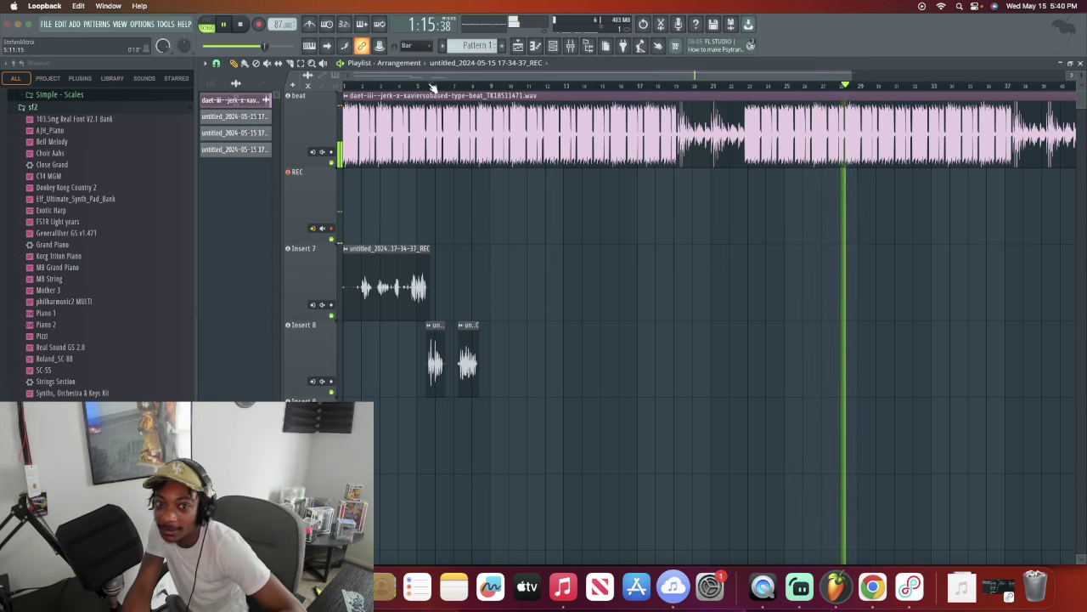
Step: Stop the running playback and replay the arrangement from late in bar 5
click(242, 24)
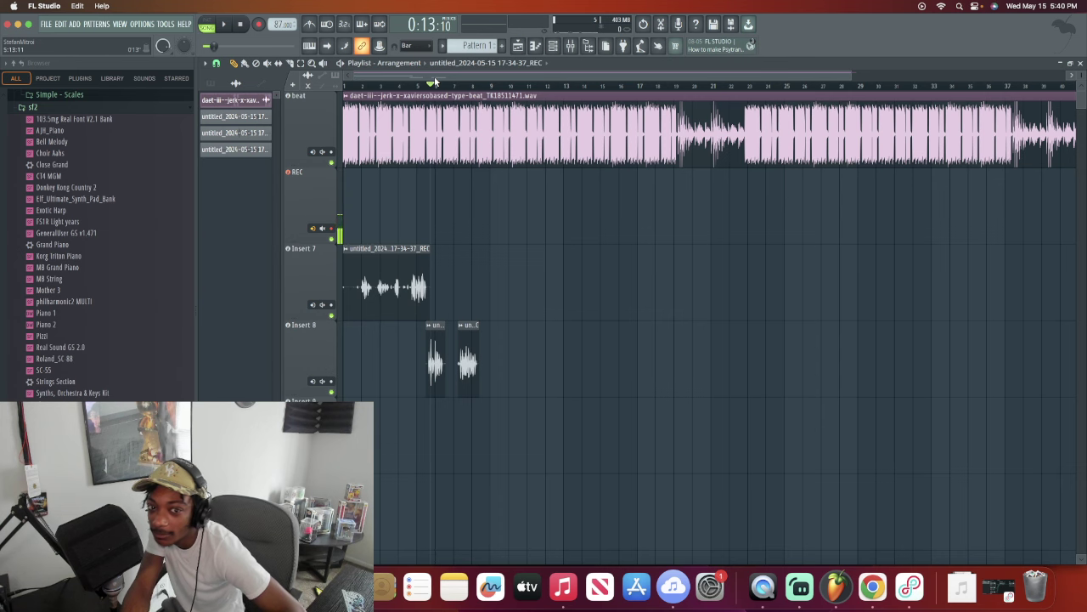
drag(449, 78, 396, 77)
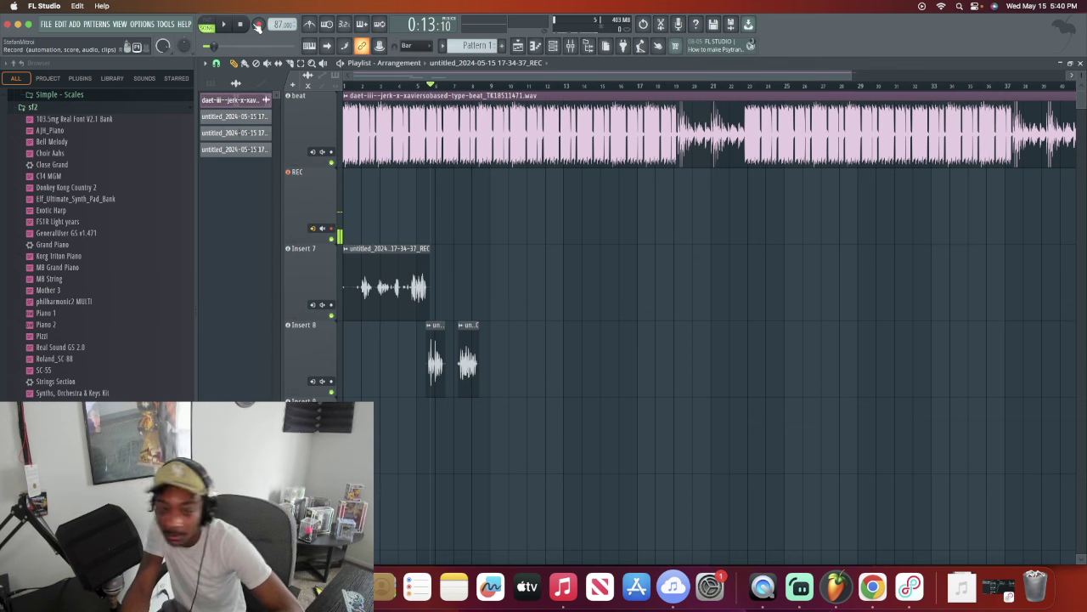
key(space)
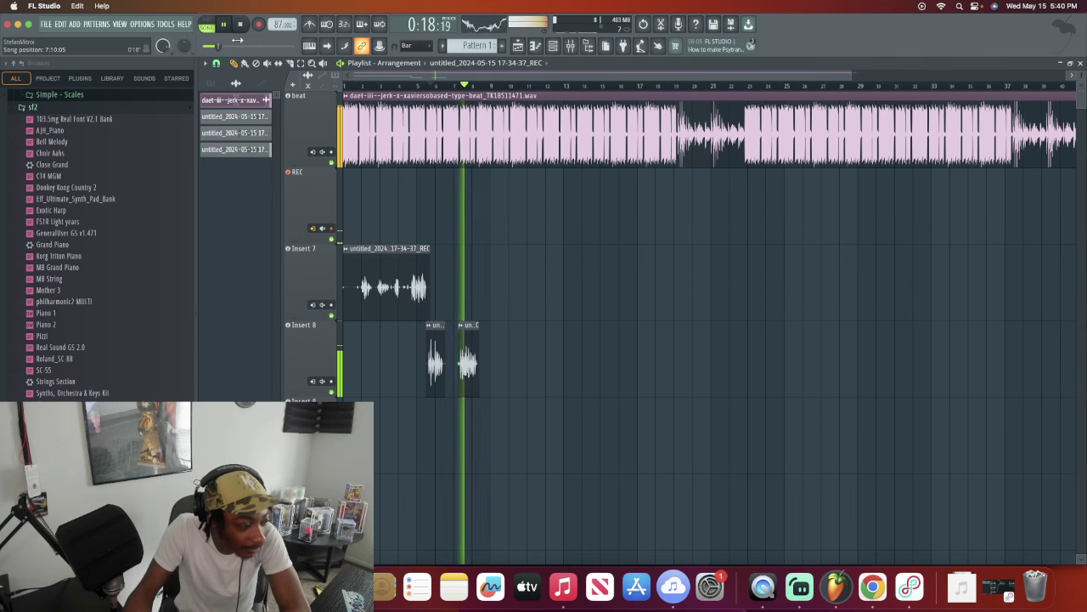
Step: Play back the arrangement from late in bar 5 through the empty section after the vocal clips, then stop it
key(space)
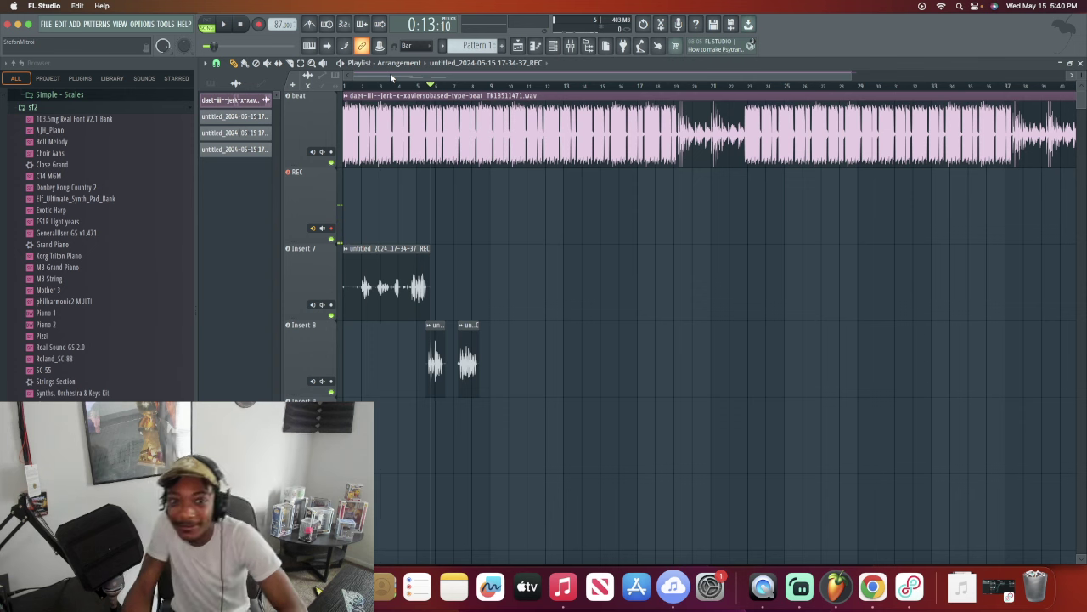
key(space)
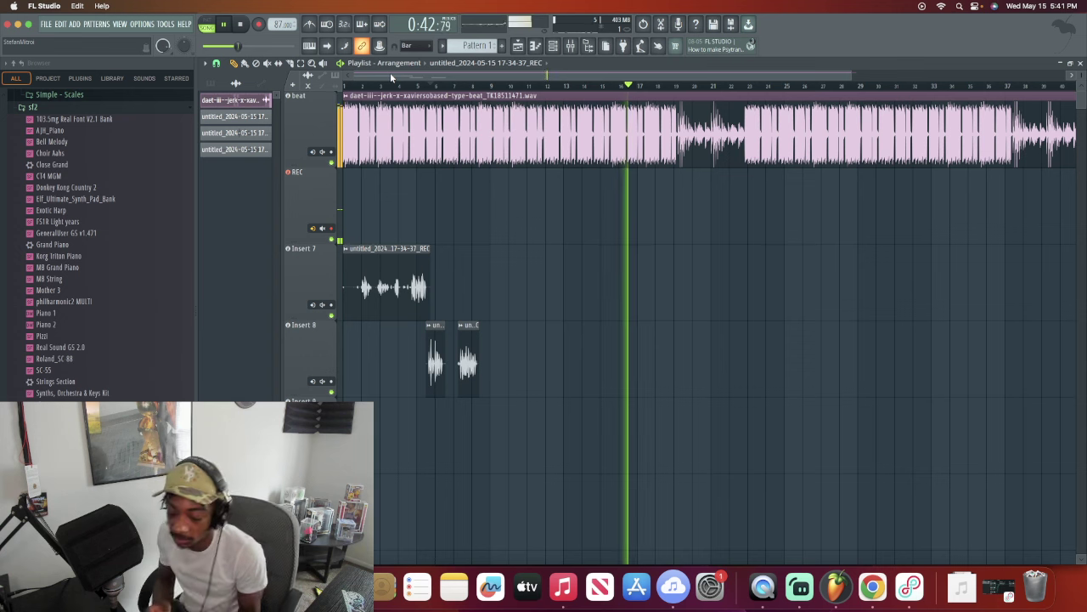
key(space)
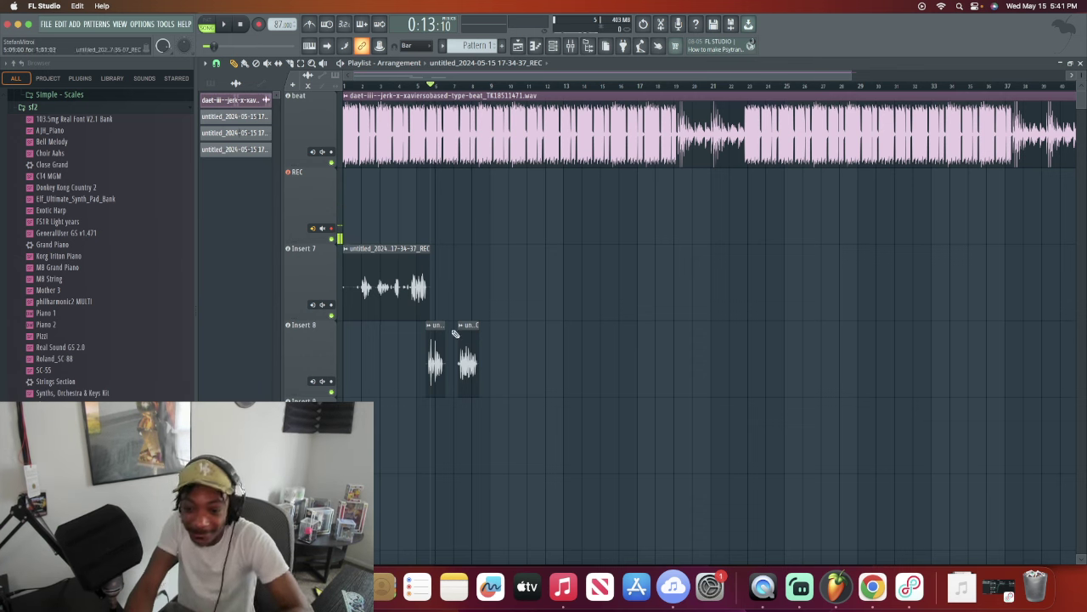
Step: Check the AIR 192 4 source in Loopback, minimize its window, and replay the vocals from around bar 5
click(914, 593)
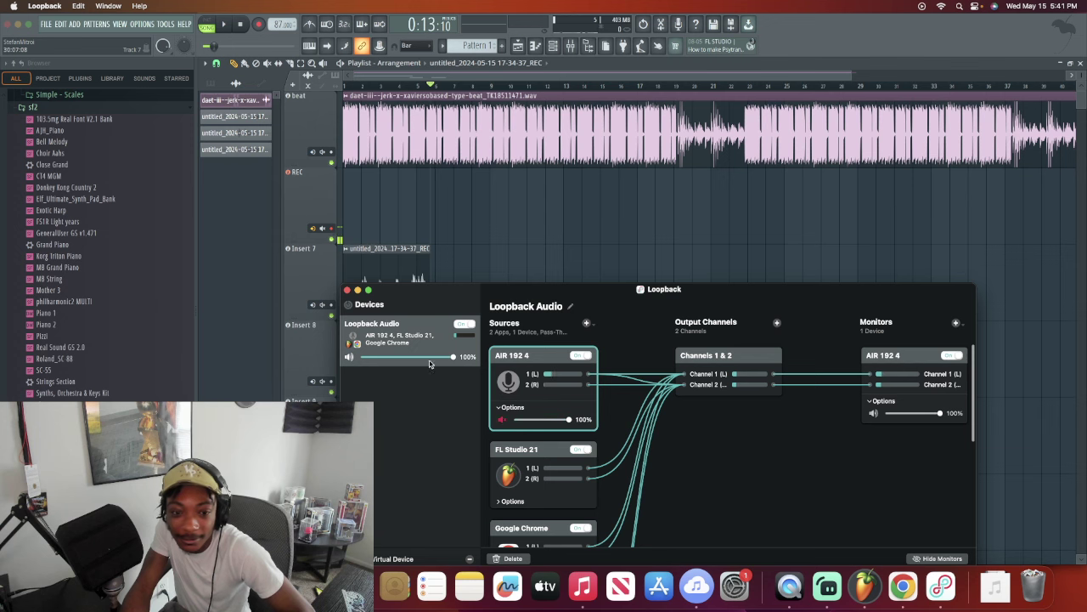
click(357, 290)
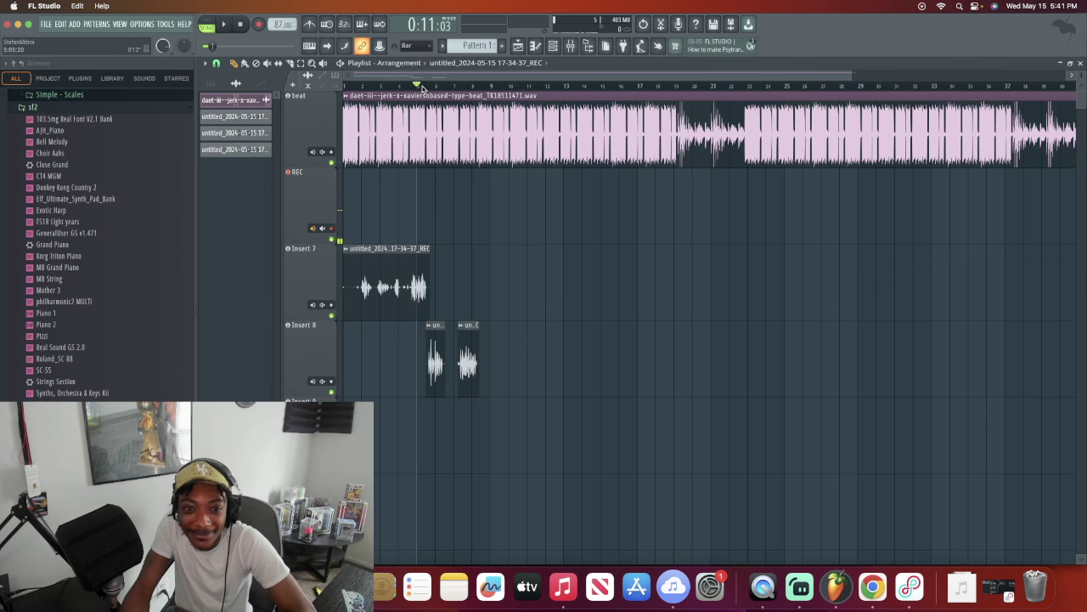
key(space)
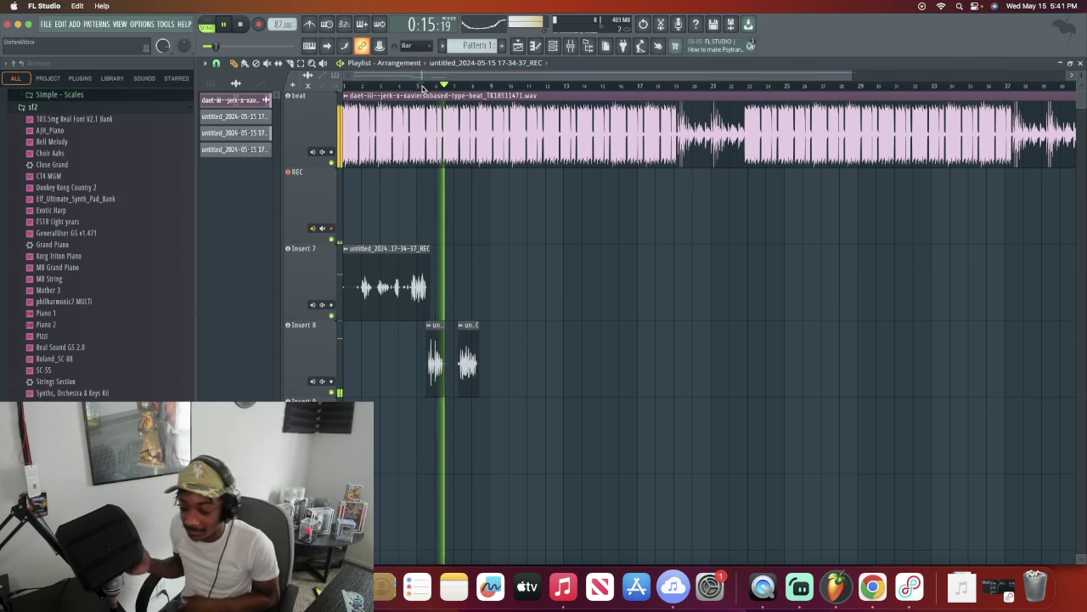
key(space)
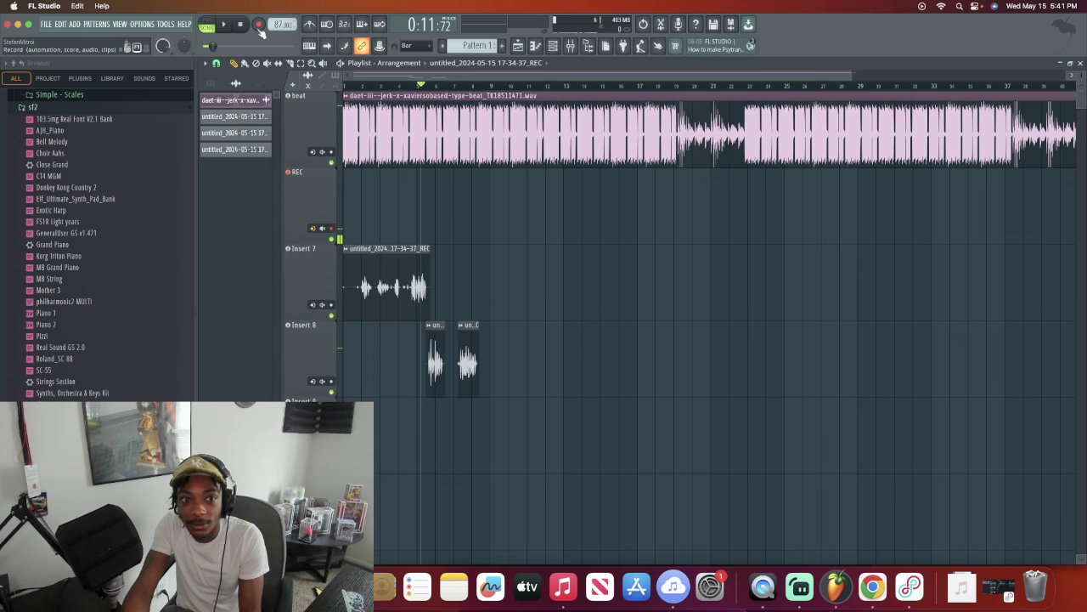
Step: Record another vocal take from early in bar 5, trim its clip to start midway through bar 6, and place it on Insert 7
key(super+space)
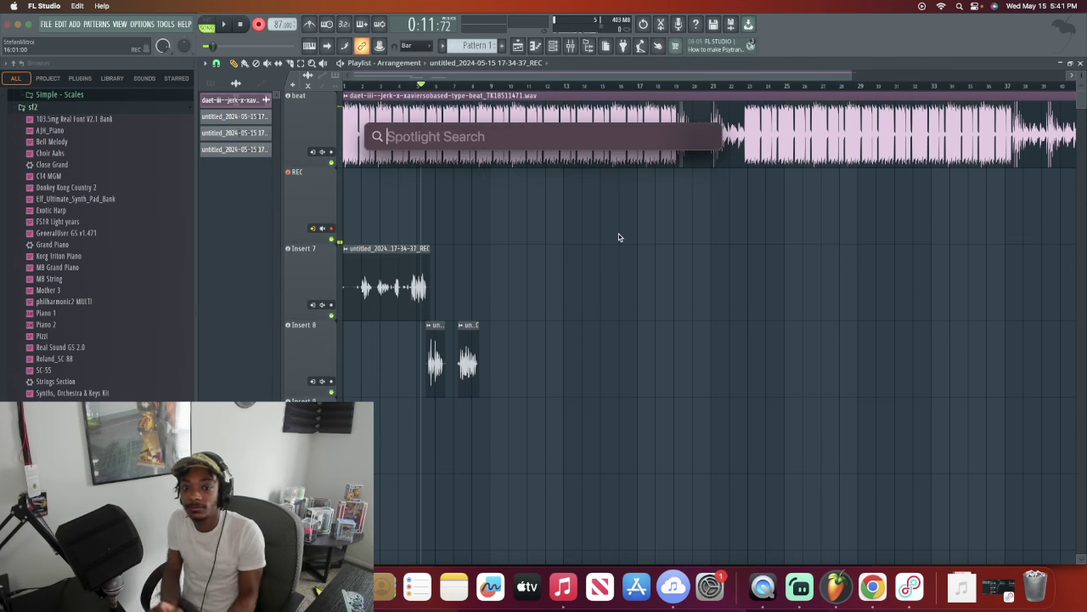
key(Escape)
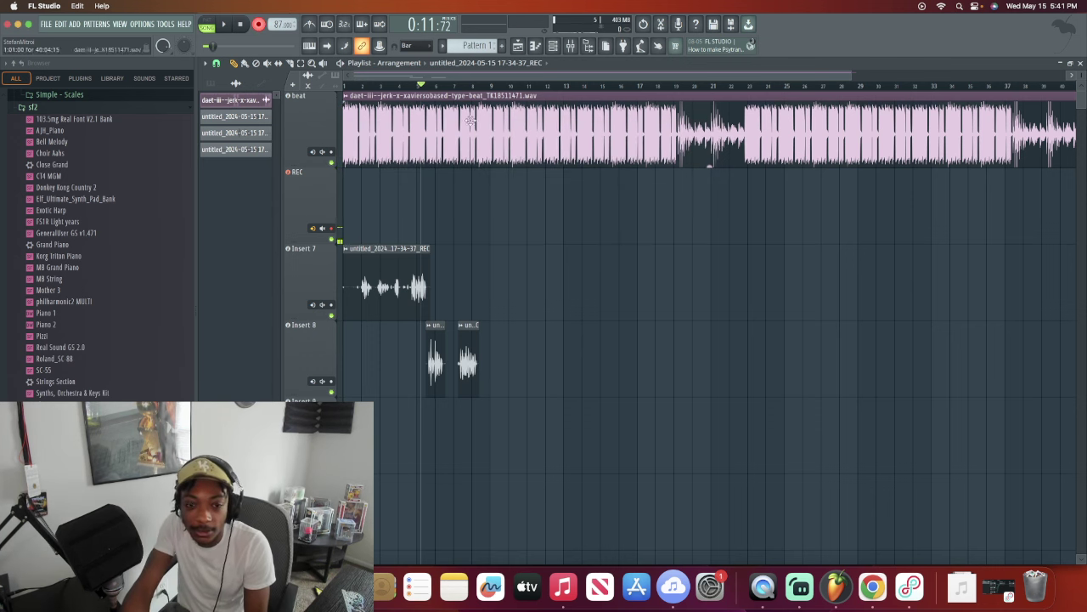
key(space)
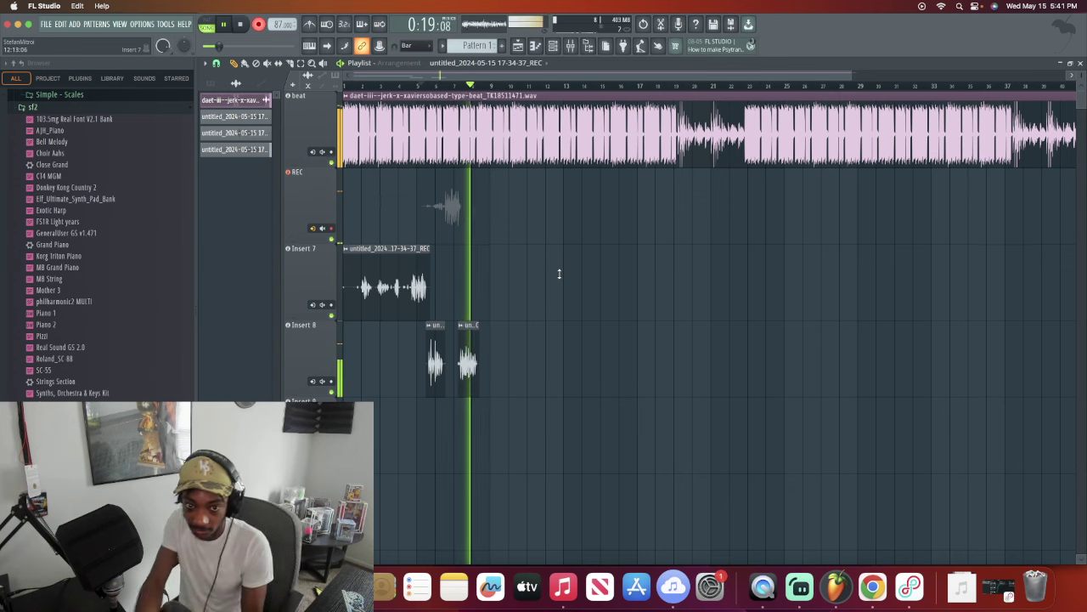
key(space)
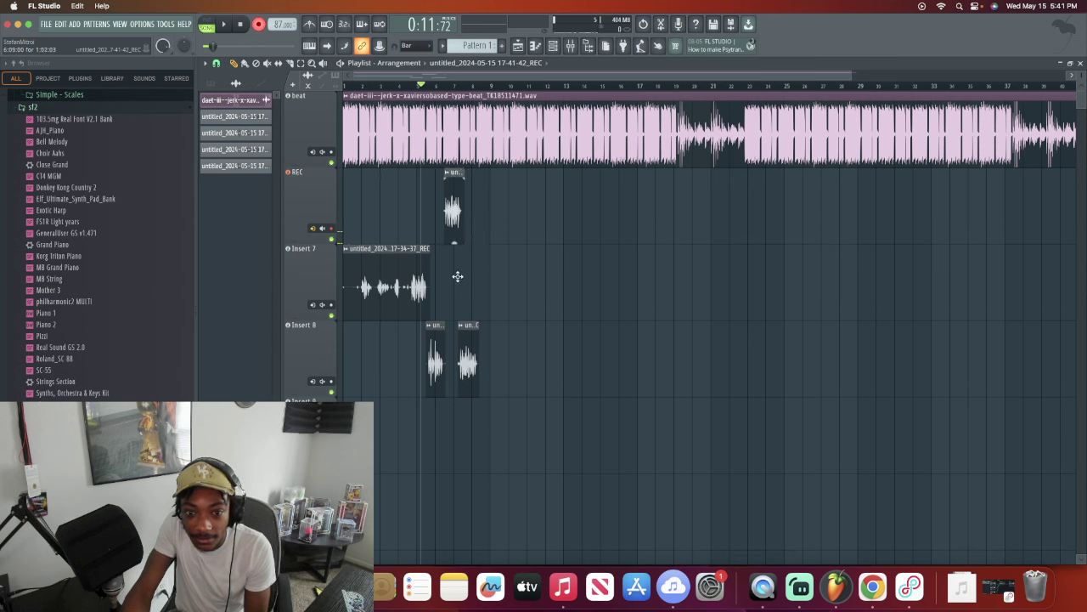
drag(458, 302, 458, 314)
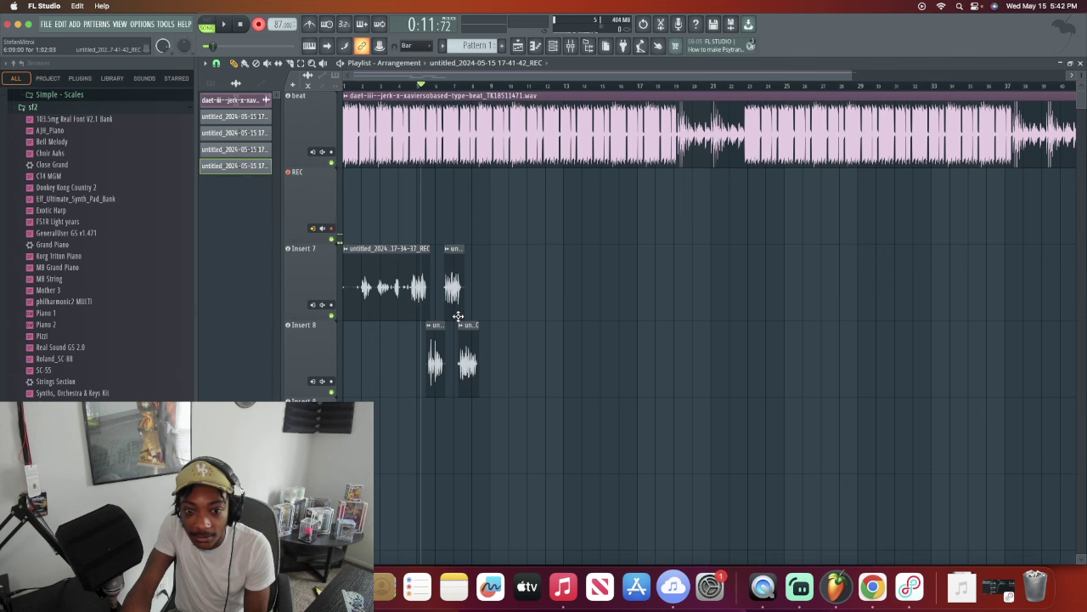
Step: Check the AIR 192 4 source in Loopback, then play back the arrangement from the beginning and again from around bar 5
click(914, 595)
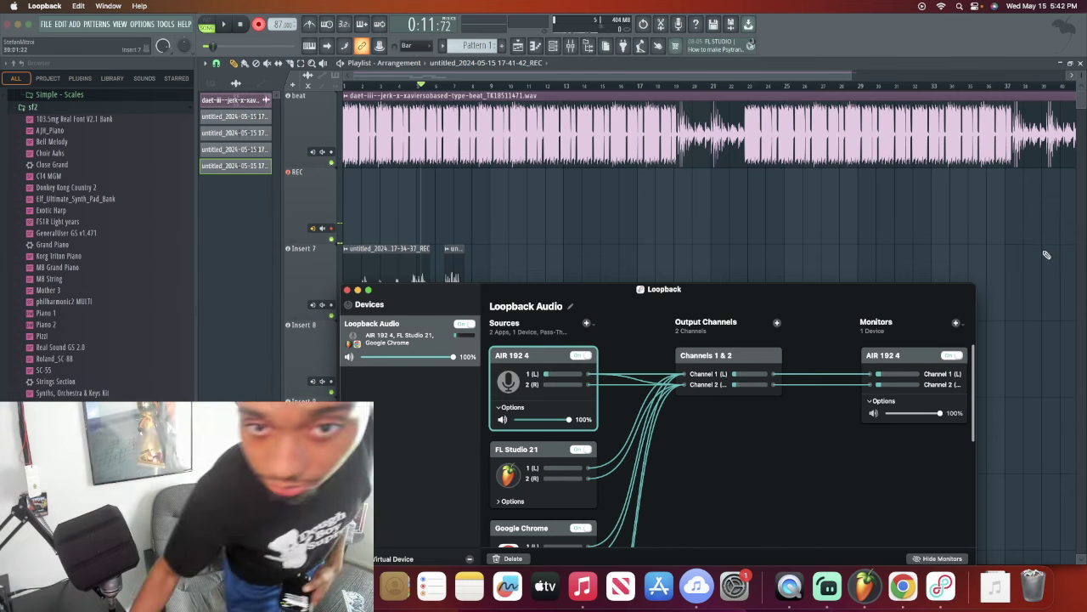
click(481, 80)
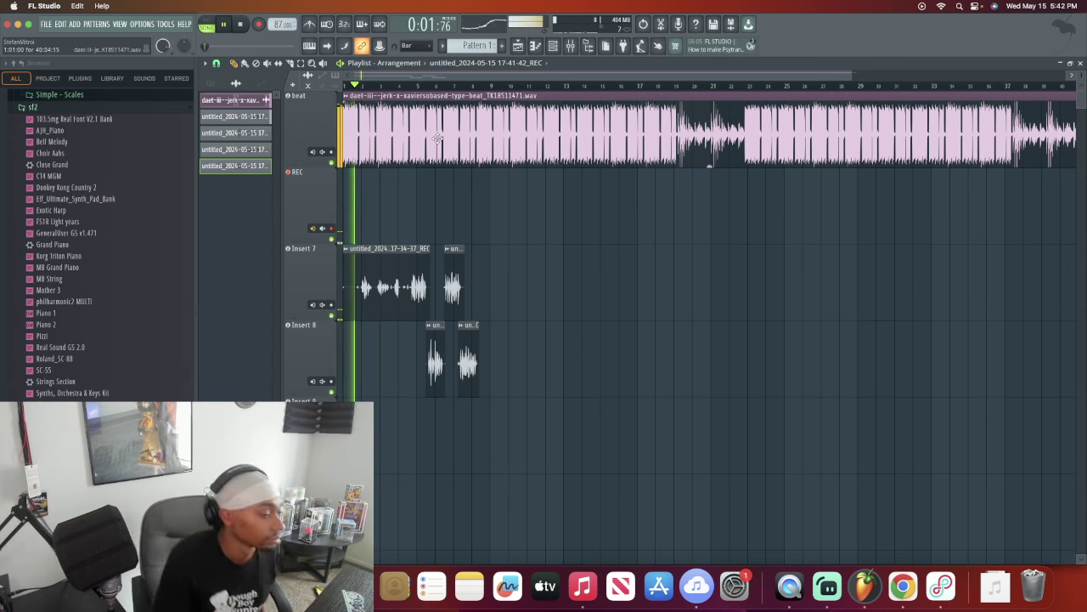
key(space)
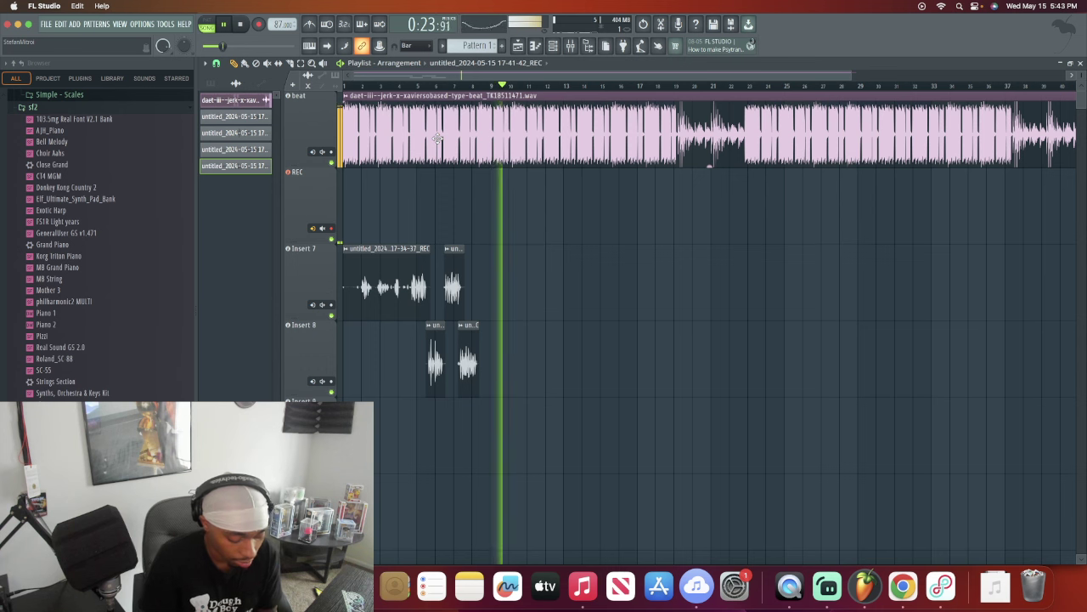
click(429, 89)
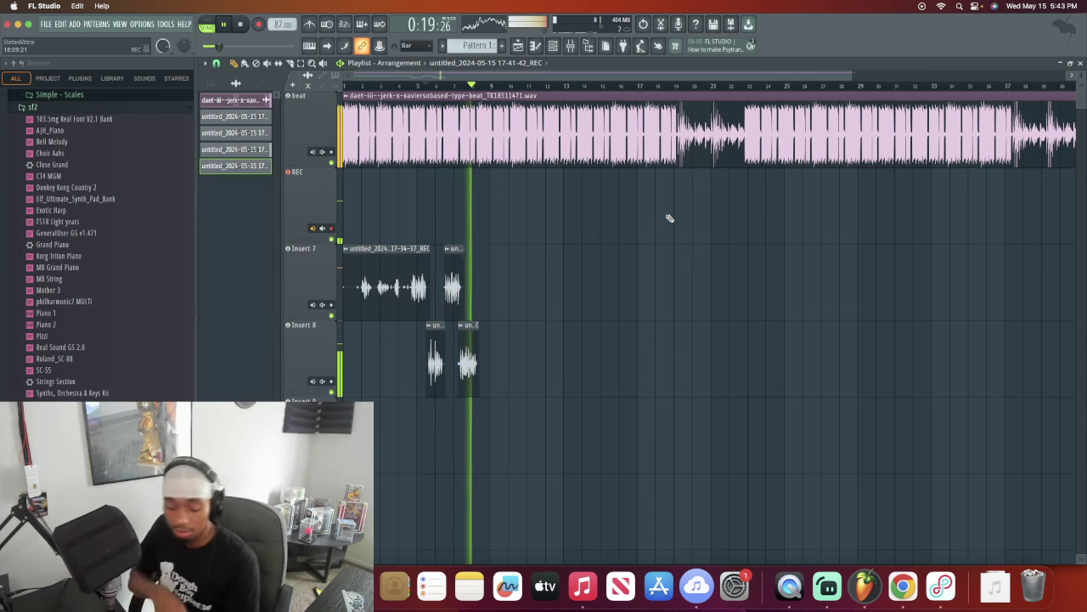
Step: Switch to Streamlabs Desktop and Loopback, mute the AIR 192 4 source, and minimize both windows
click(828, 587)
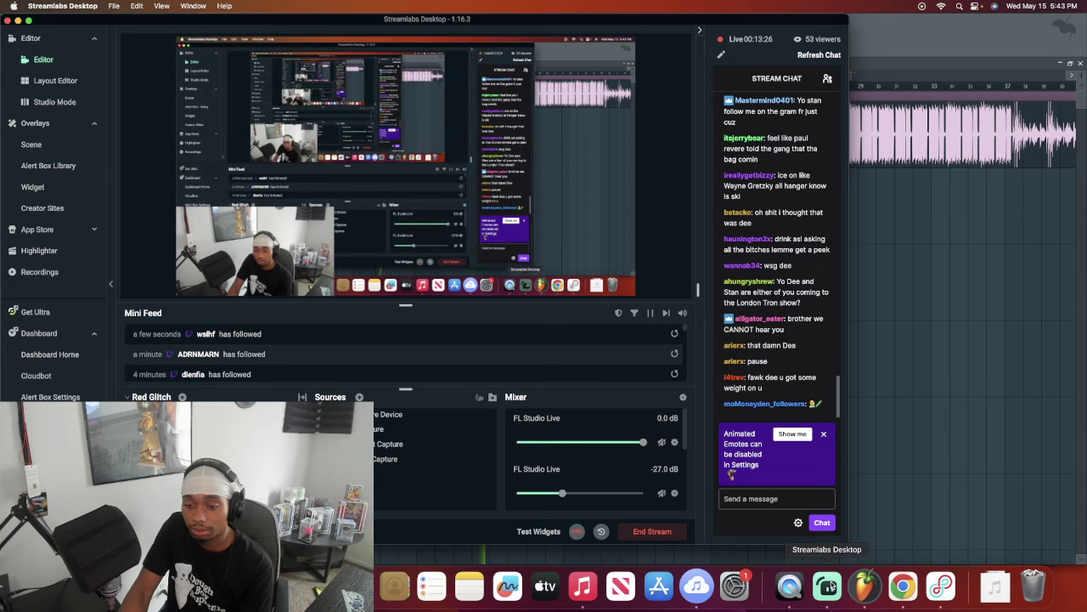
click(941, 586)
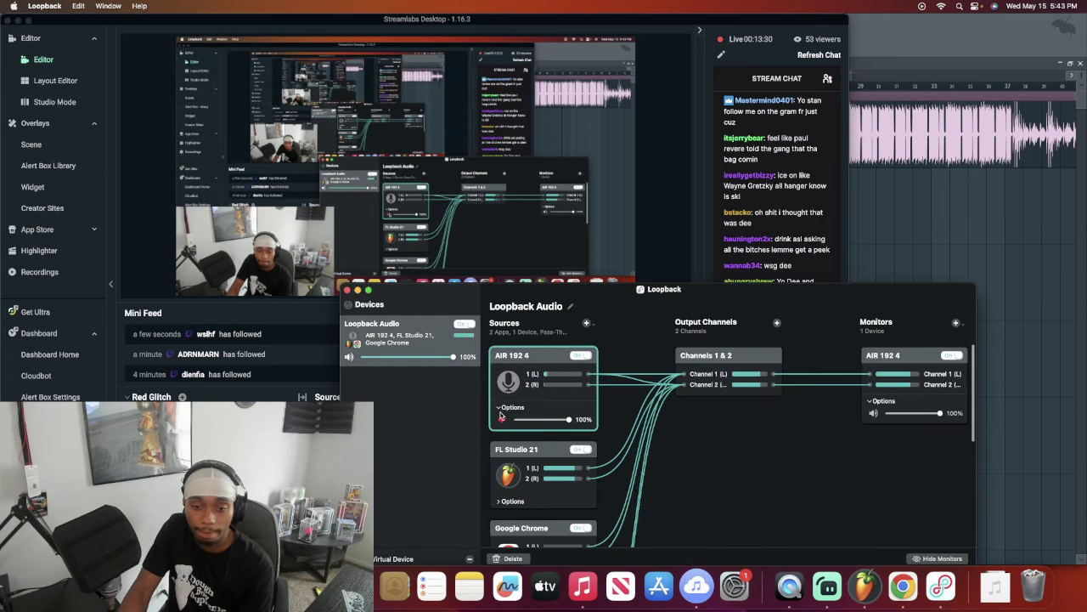
click(206, 98)
click(17, 20)
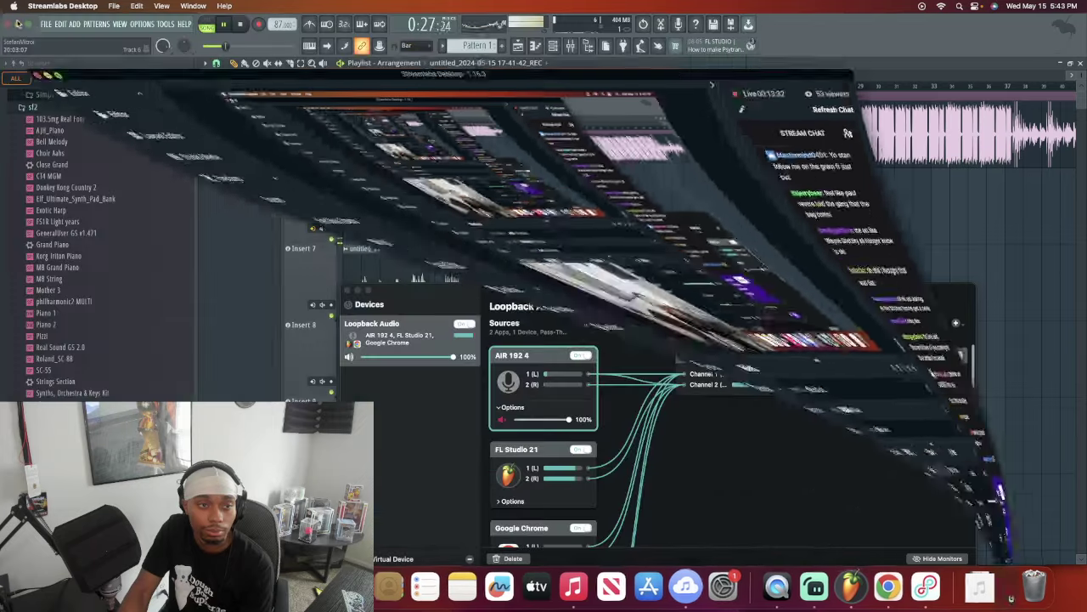
click(357, 291)
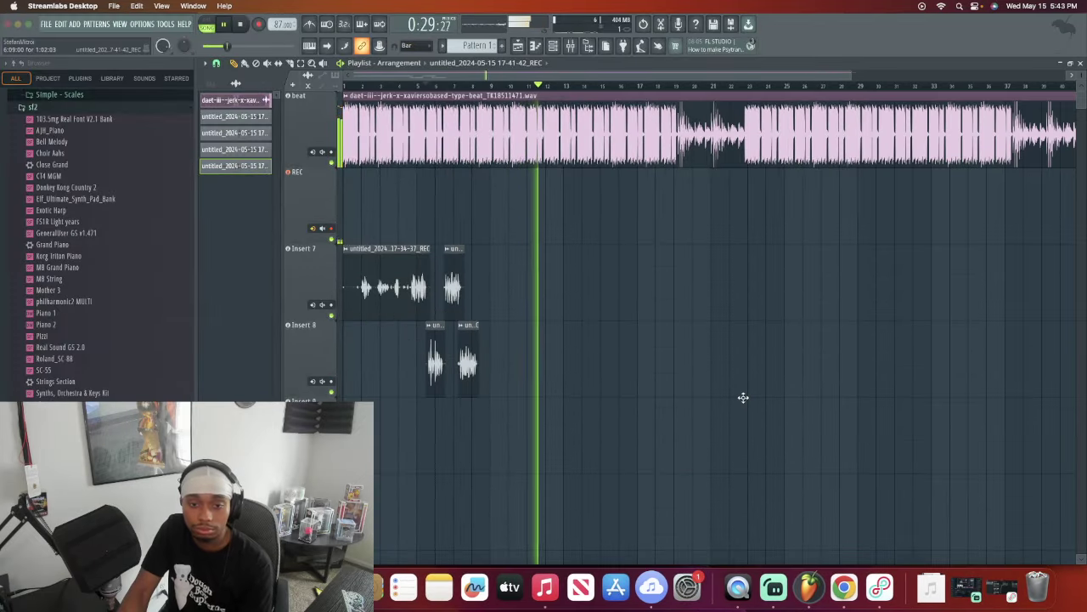
Step: Record several vocal takes on the REC track from early in bar 7, undoing each one
click(455, 90)
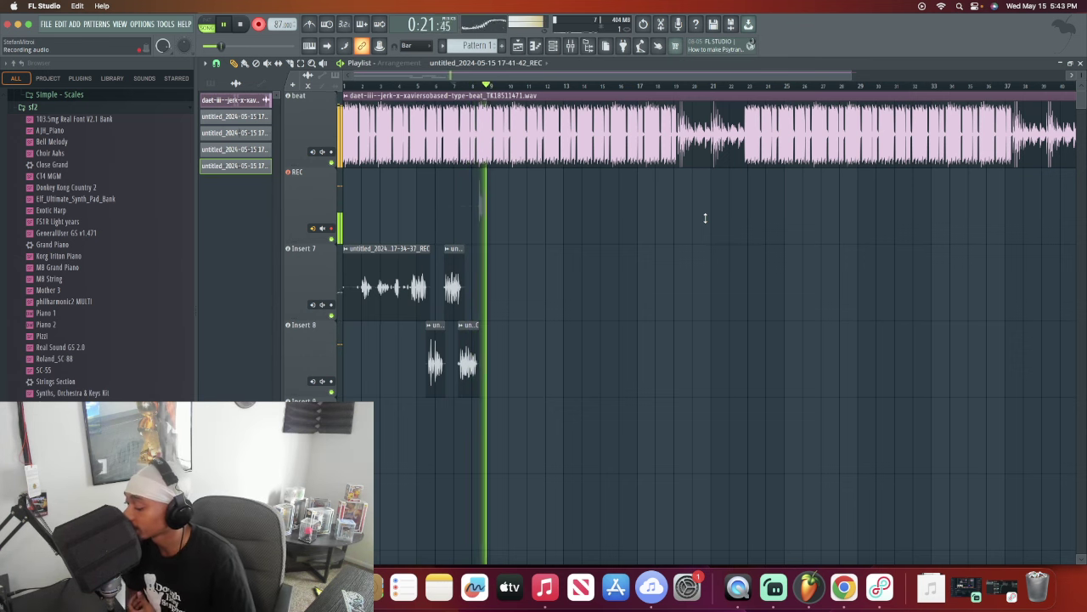
key(ctrl+z)
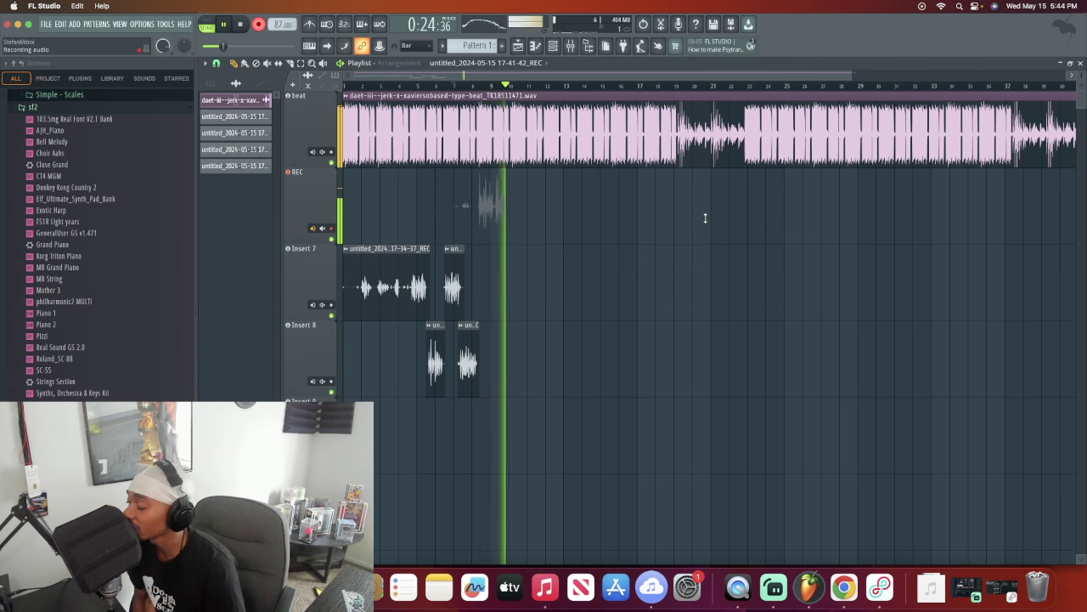
key(space)
key(super+z)
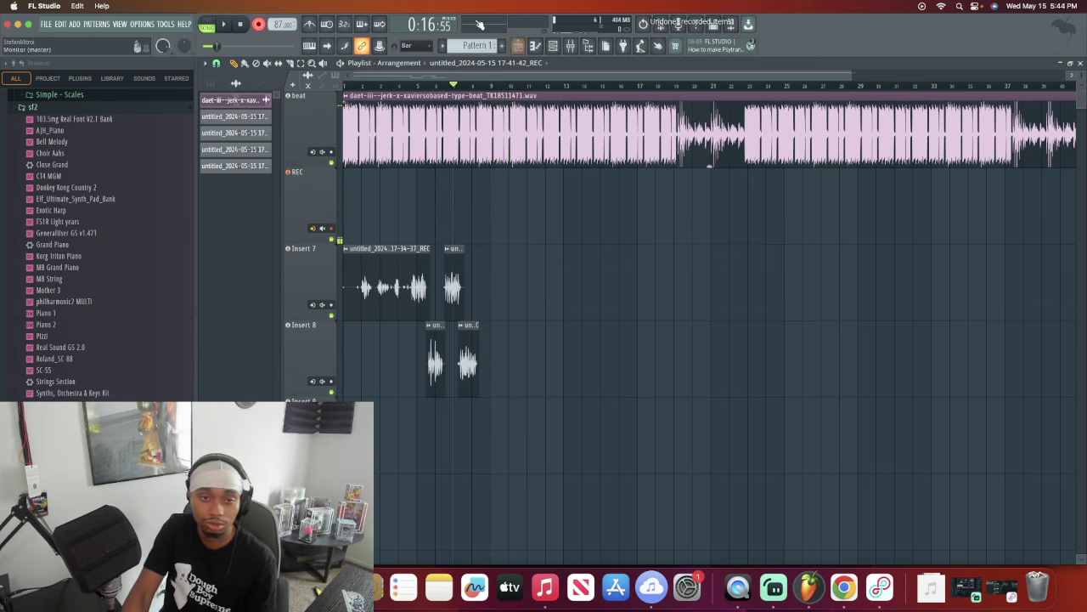
key(space)
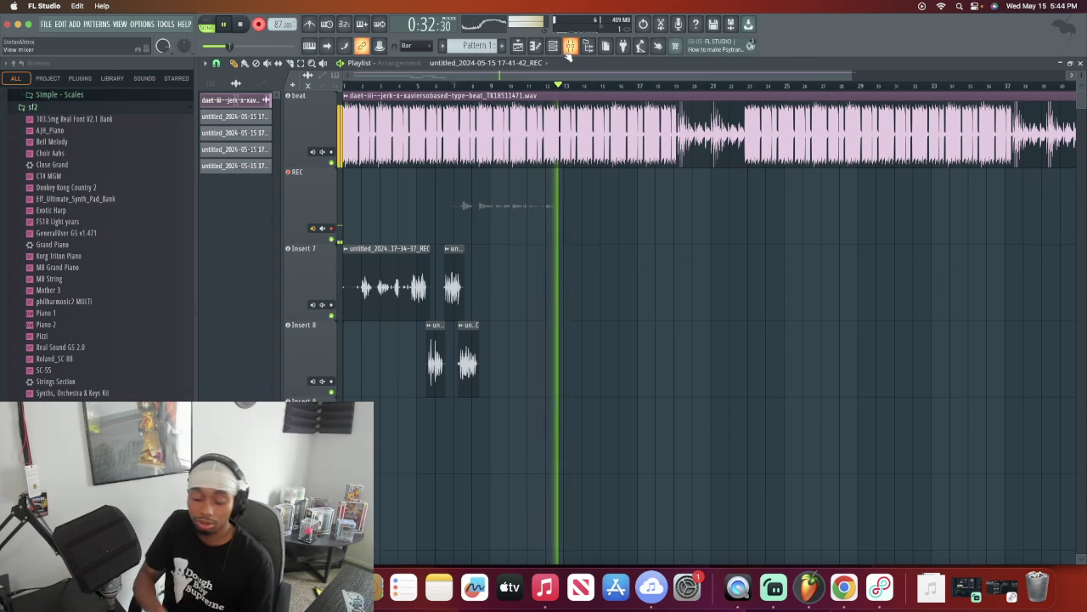
key(ctrl+z)
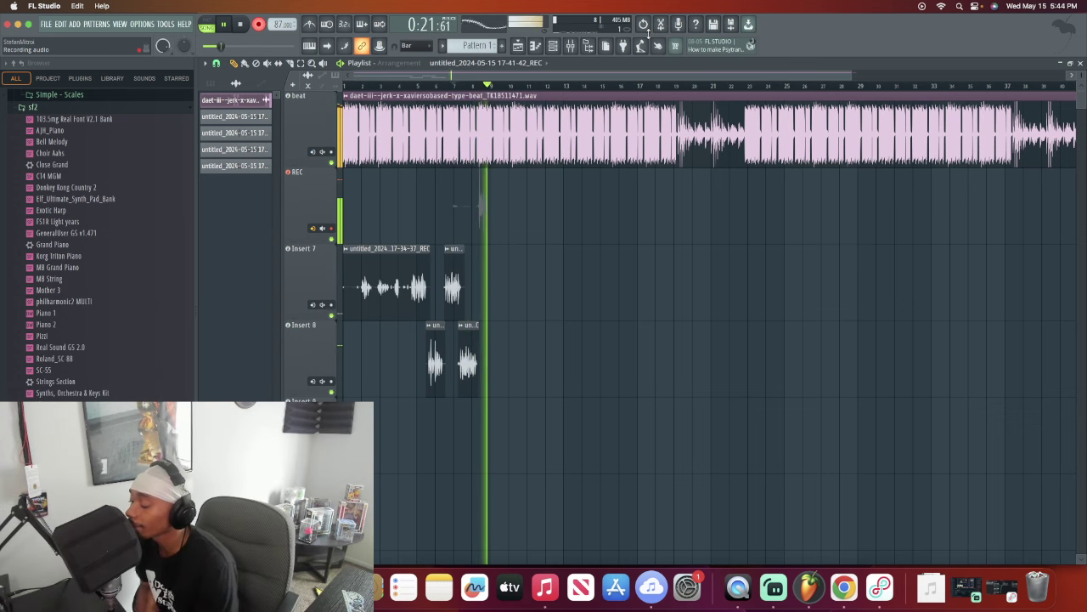
click(646, 29)
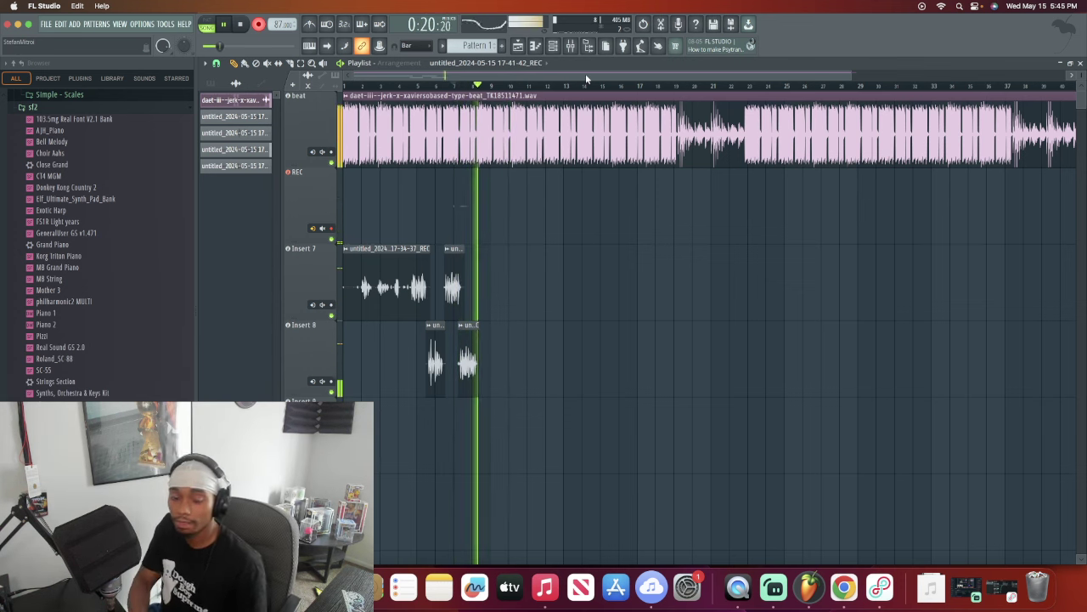
key(ctrl+z)
Step: Record a vocal take from early in bar 7, trim its clip to run from early bar 8 into bar 10, and place it on Insert 7
key(space)
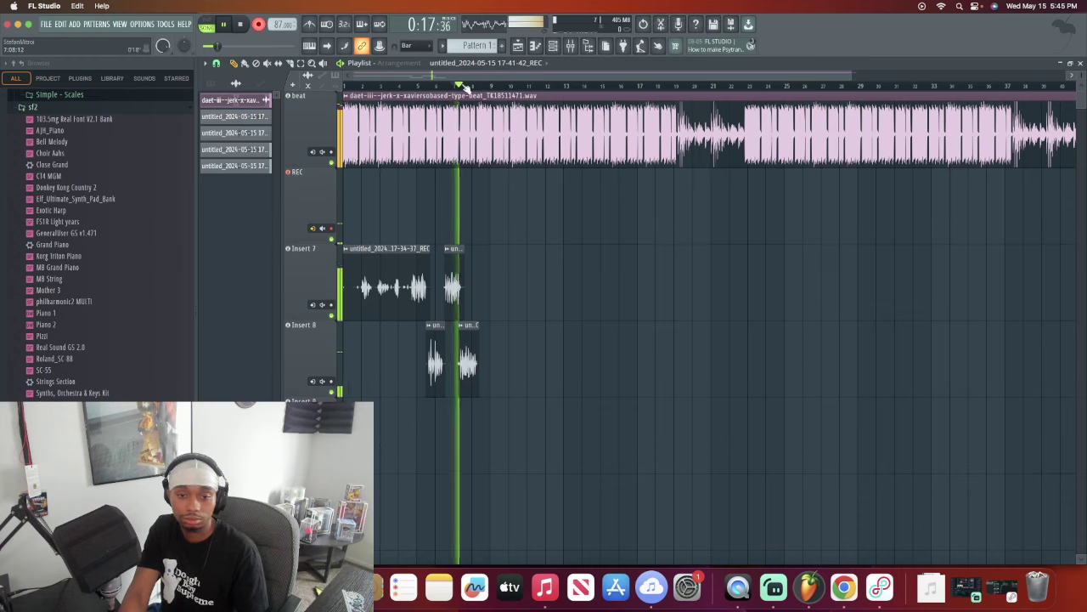
scroll(468, 86, up, 3)
scroll(467, 87, up, 1)
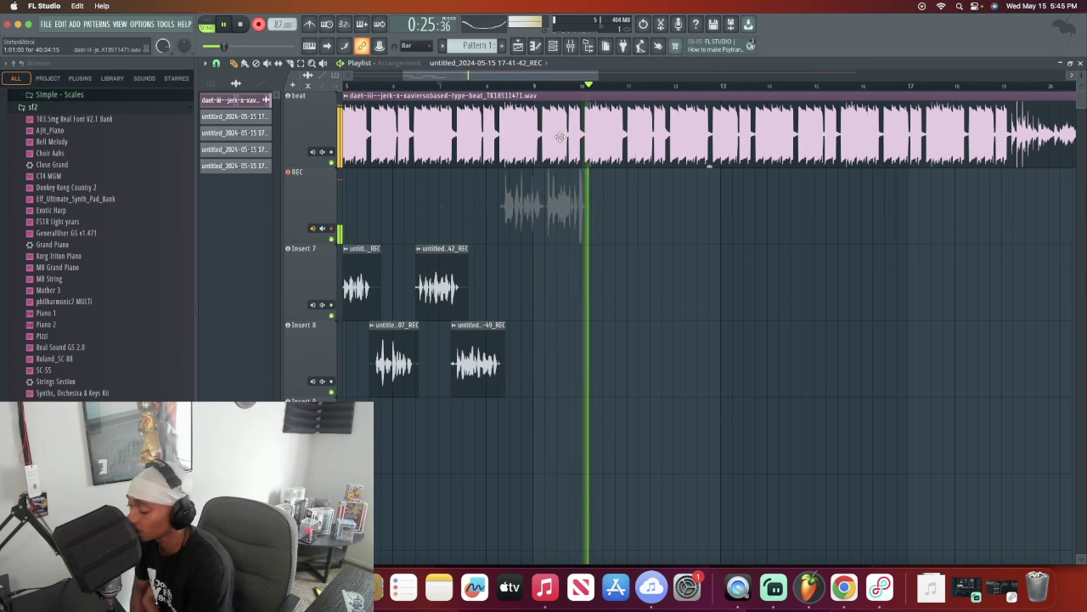
key(space)
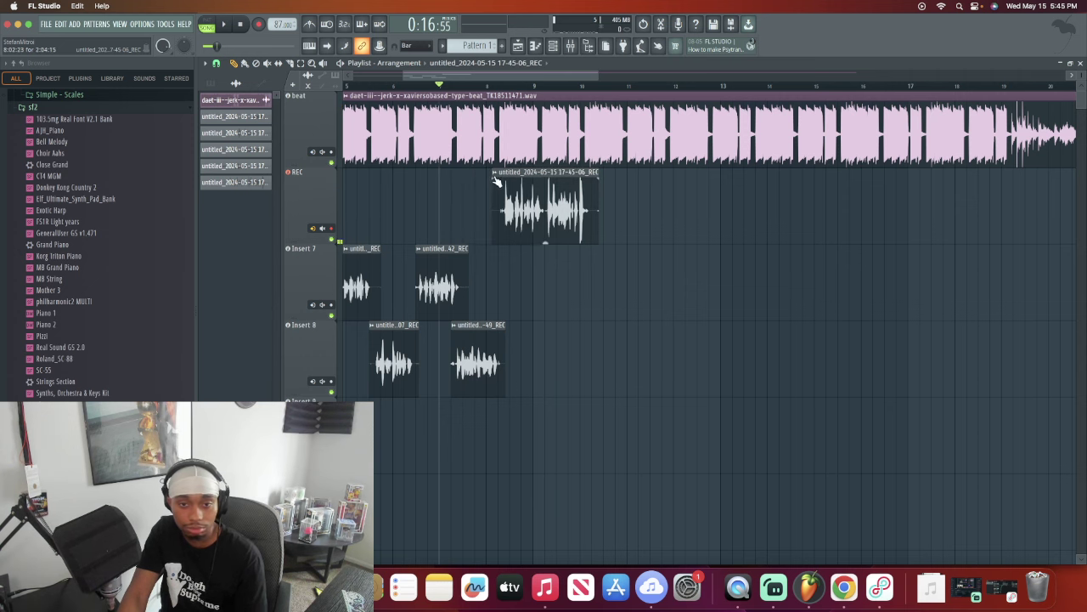
drag(528, 192, 528, 269)
Step: Play back the new Insert 7 take and trim its end to about a quarter into bar 9 with a short fade-out
key(space)
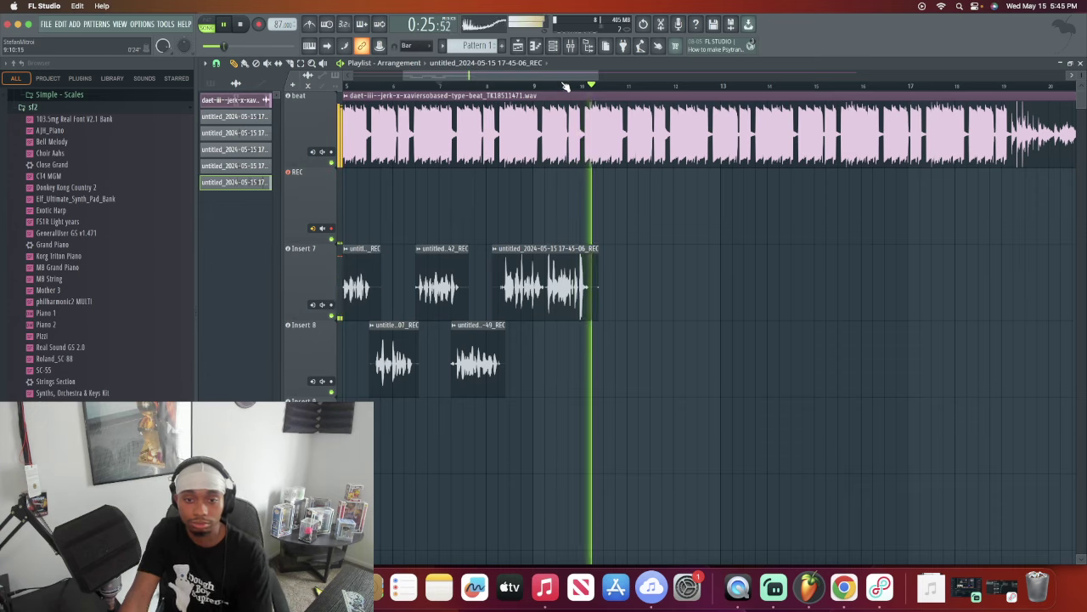
scroll(567, 86, up, 3)
scroll(566, 86, up, 2)
key(space)
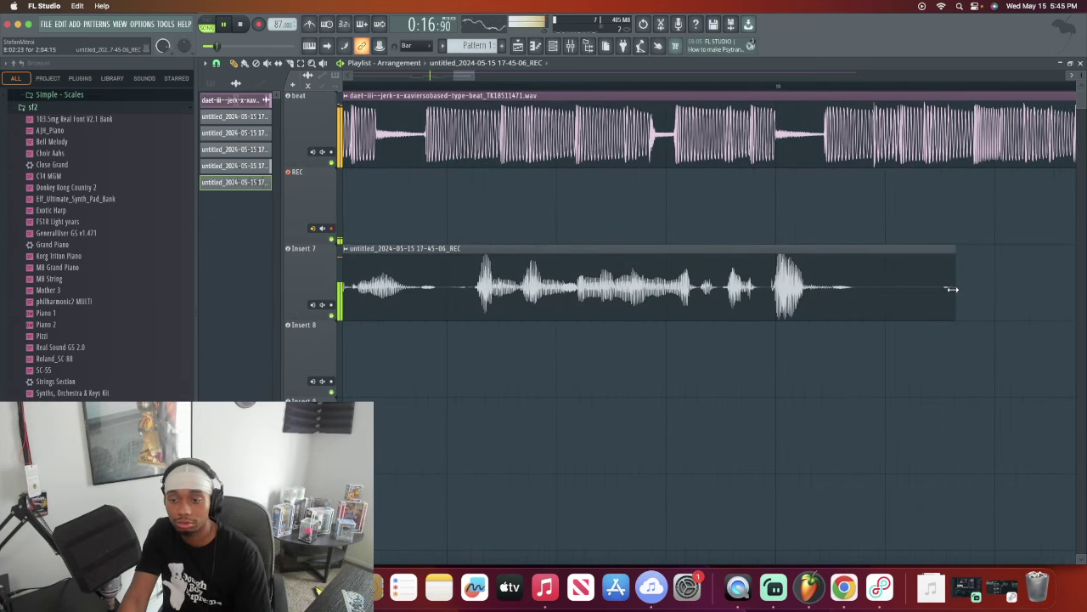
drag(952, 289, 459, 231)
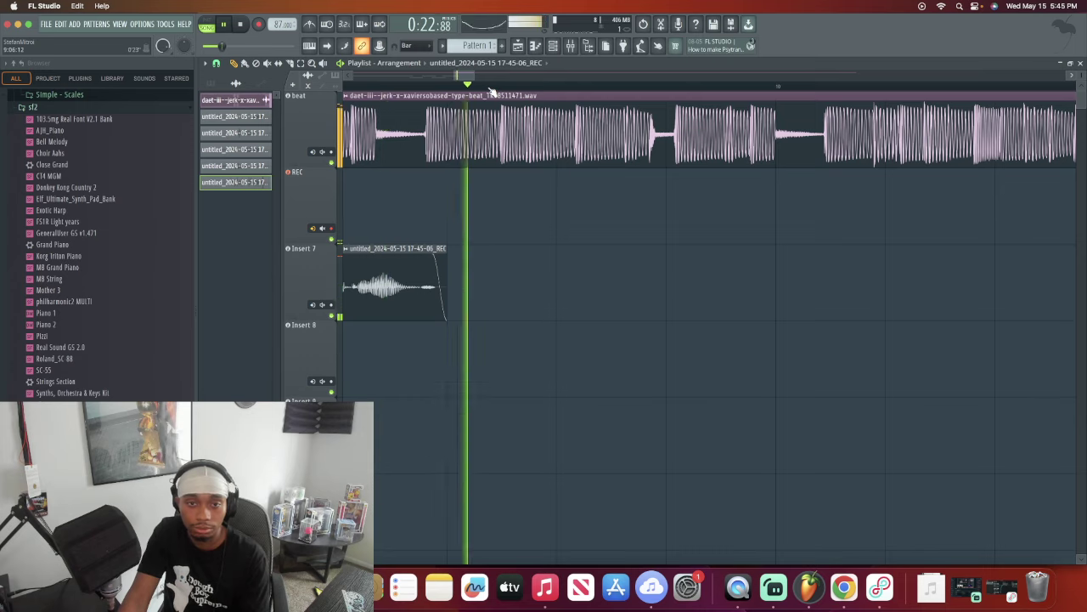
Step: Replay the trimmed Insert 7 clip from late in bar 8 and again from late in bar 7
scroll(490, 93, down, 2)
scroll(488, 85, down, 4)
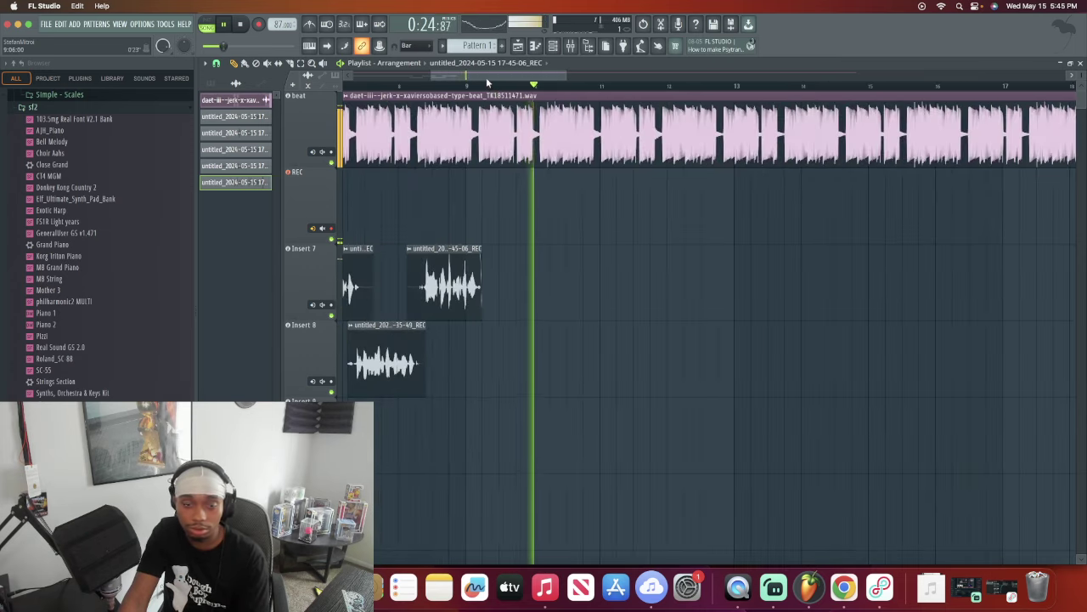
click(459, 86)
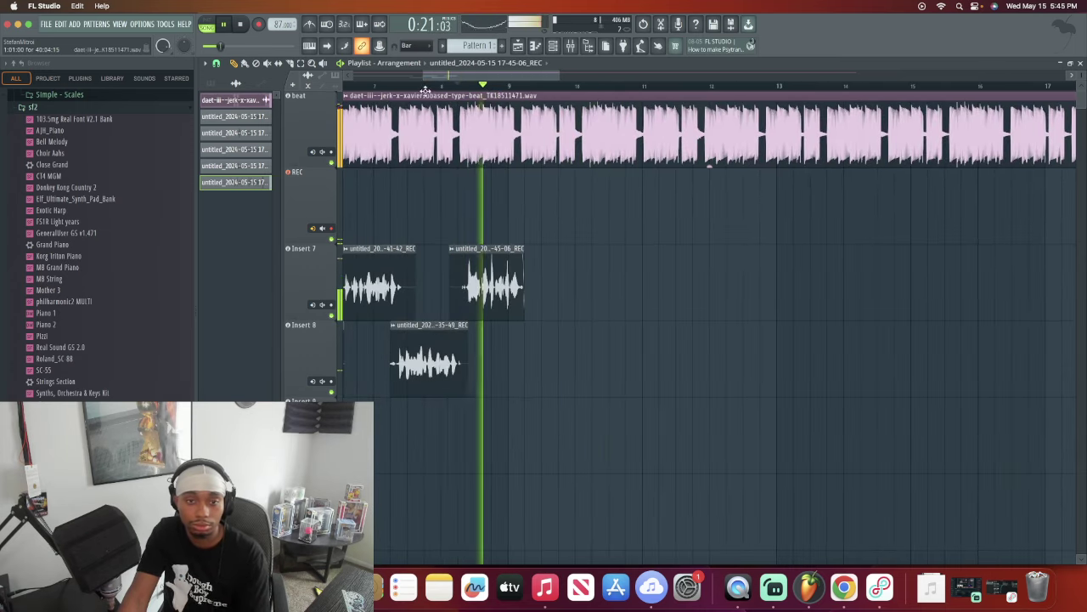
click(425, 86)
scroll(466, 90, up, 4)
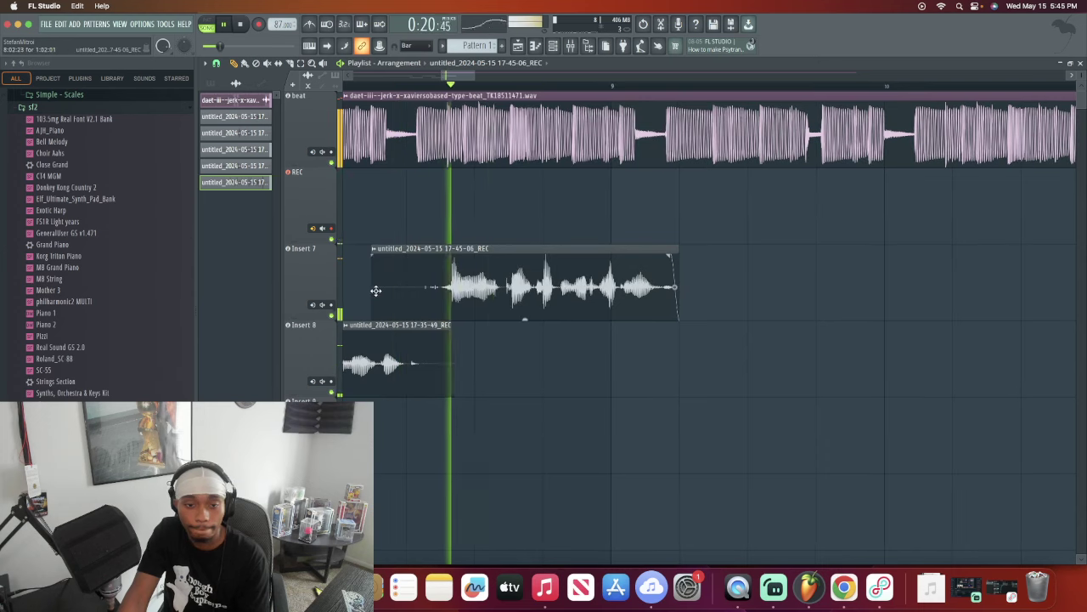
Step: Trim the start of the newest Insert 7 clip to a little over a third into bar 8 with a short fade-in
drag(373, 289, 440, 289)
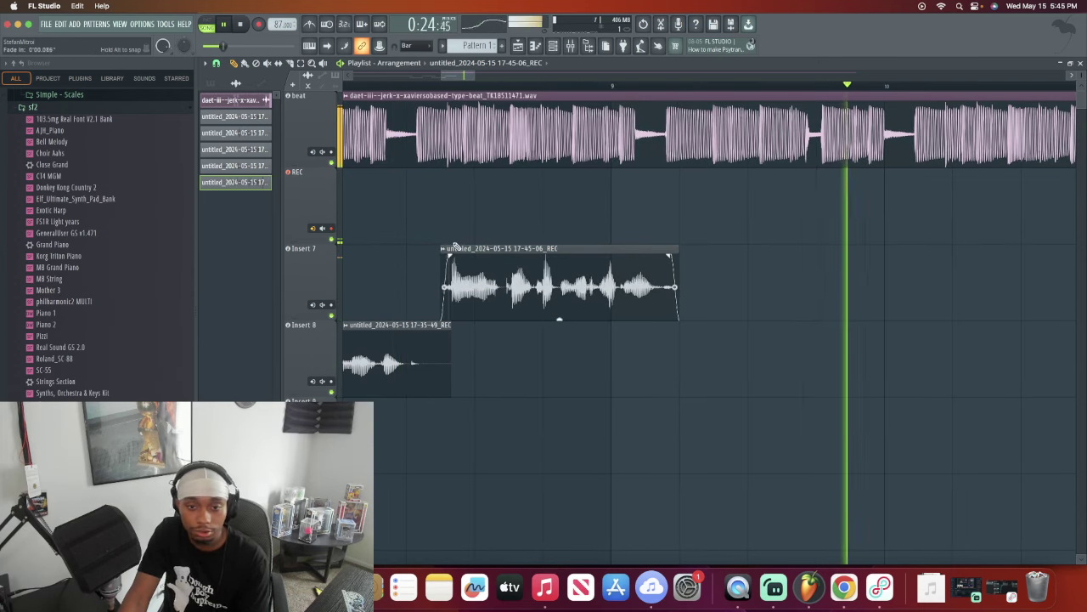
scroll(479, 88, down, 4)
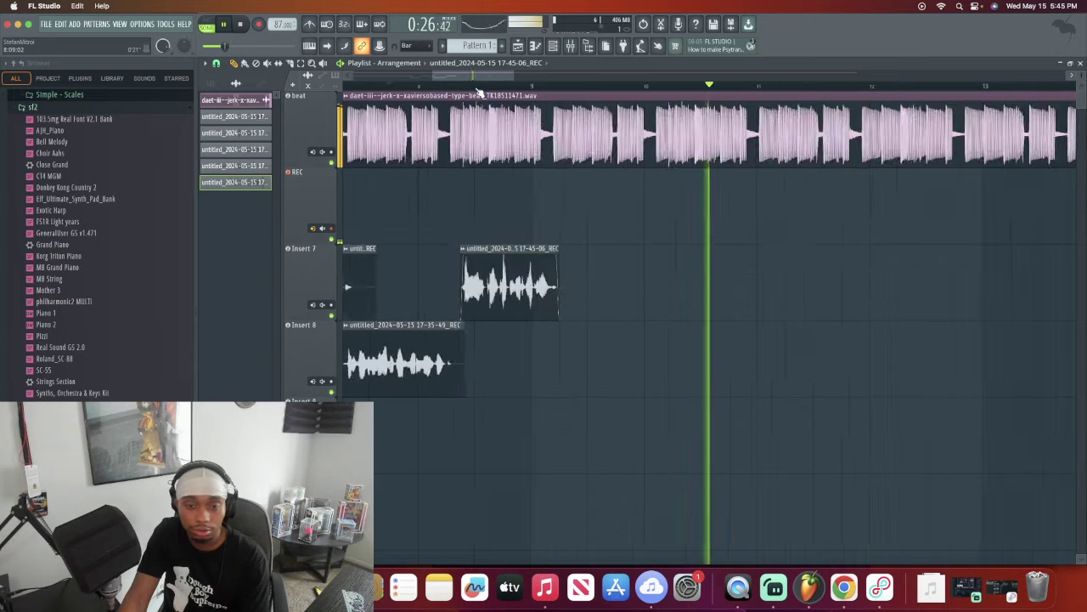
scroll(437, 89, down, 1)
Step: Record a vocal take on the REC track from late in bar 7, undoing the first attempt and recording it again
click(420, 88)
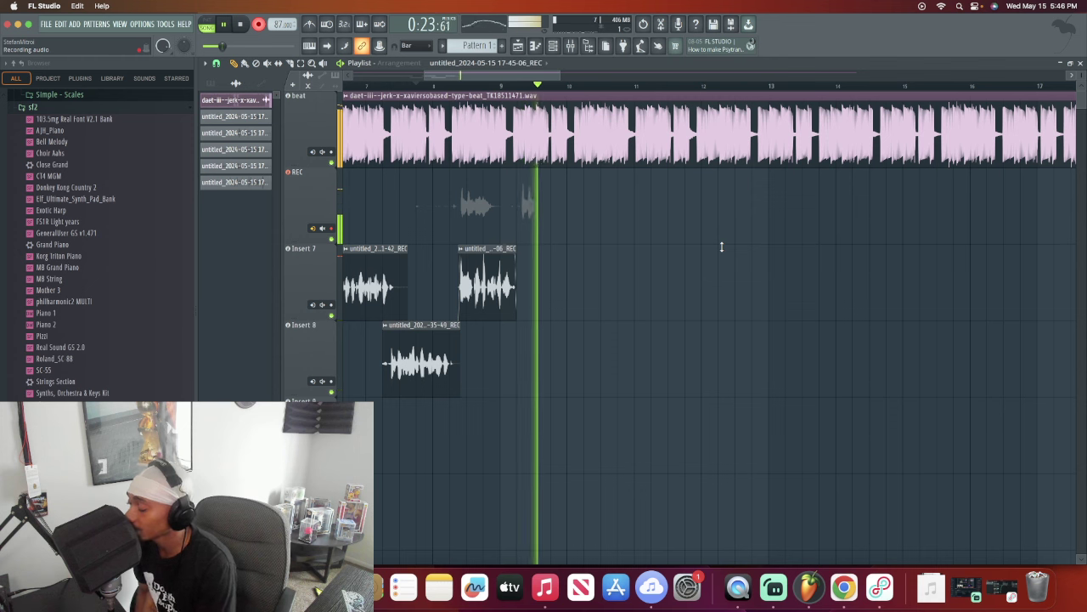
key(ctrl+z)
key(space)
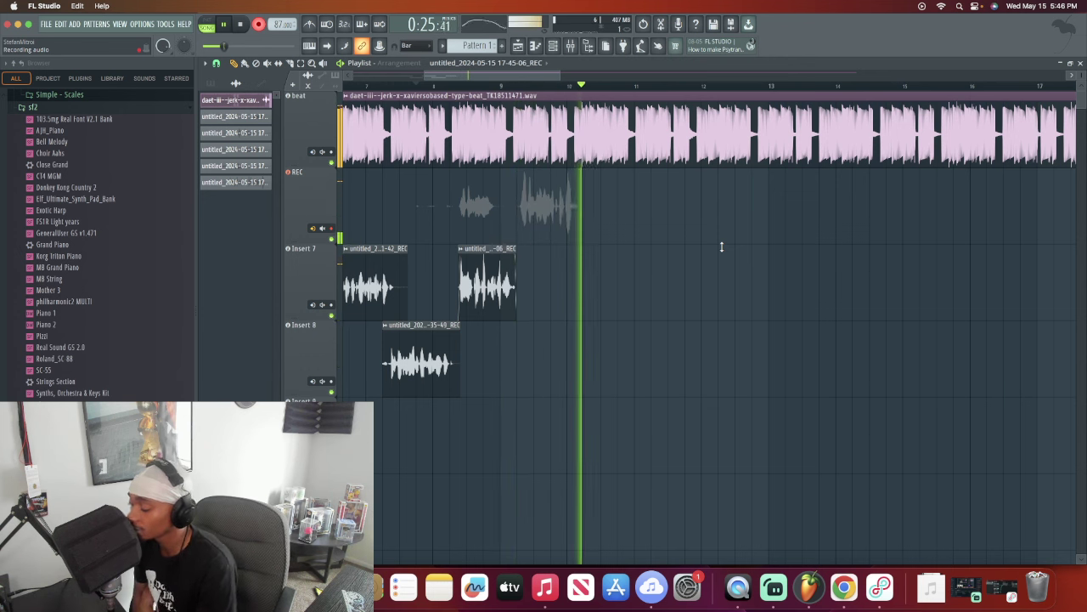
key(space)
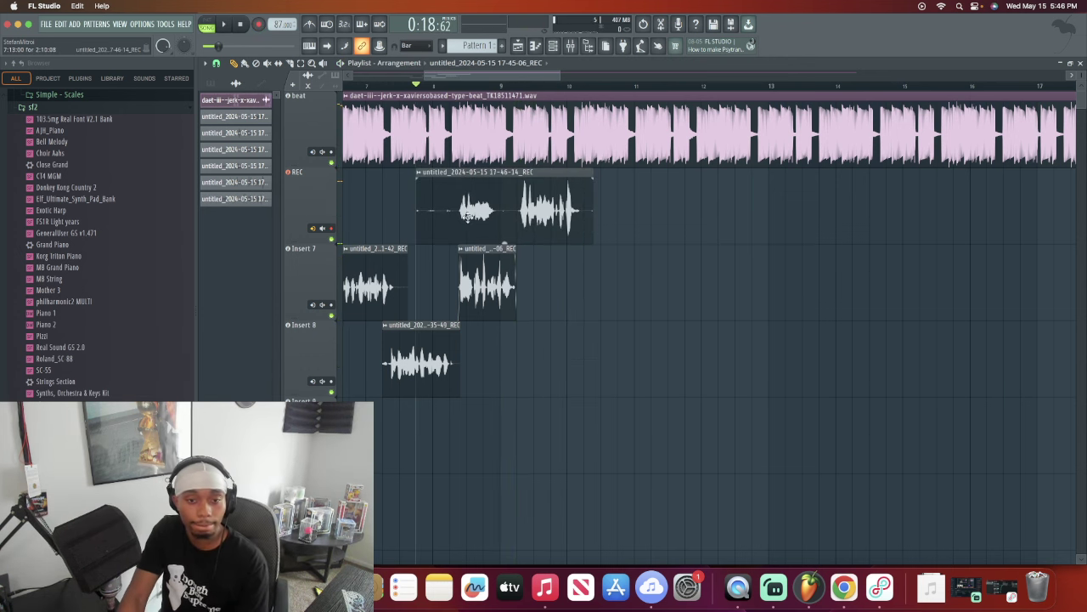
Step: Place the take on Insert 8, trimmed from about a quarter into bar 9 to a quarter into bar 10 with short fades, and replay it
drag(414, 216, 523, 347)
key(space)
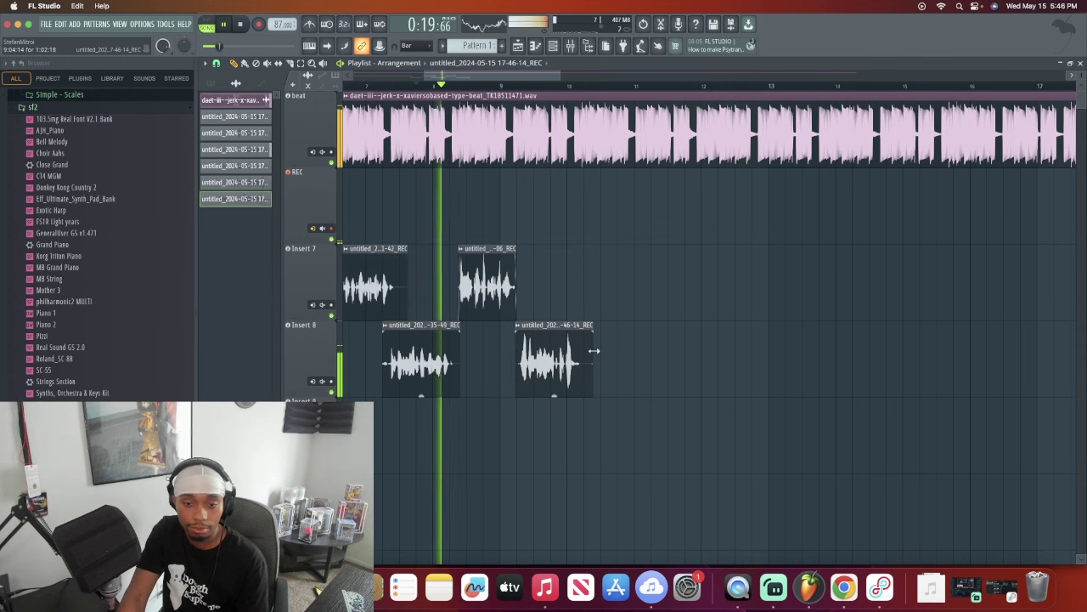
drag(594, 350, 587, 351)
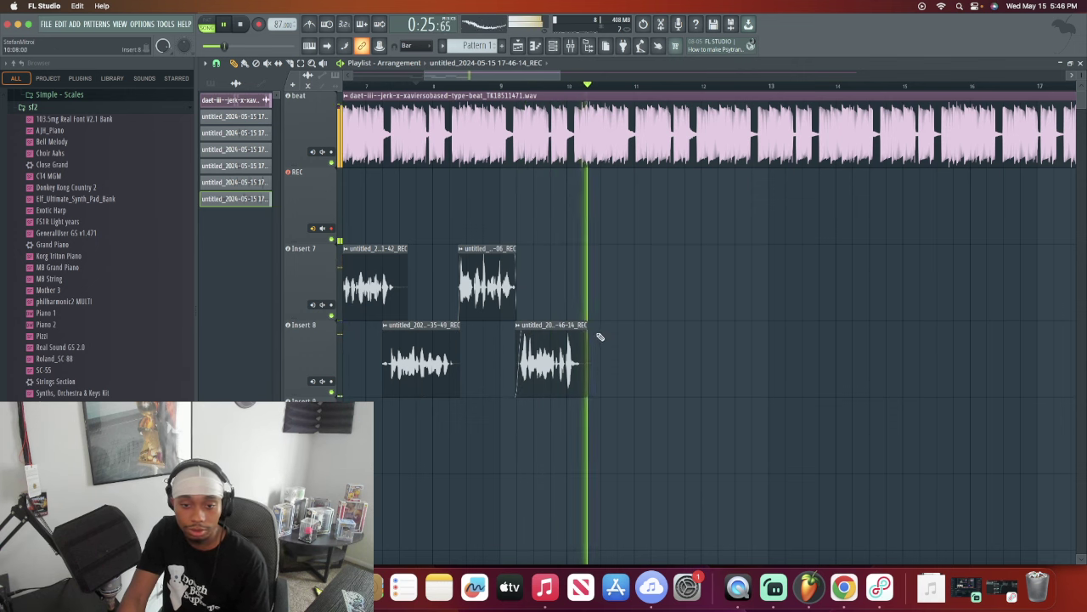
drag(587, 343, 582, 343)
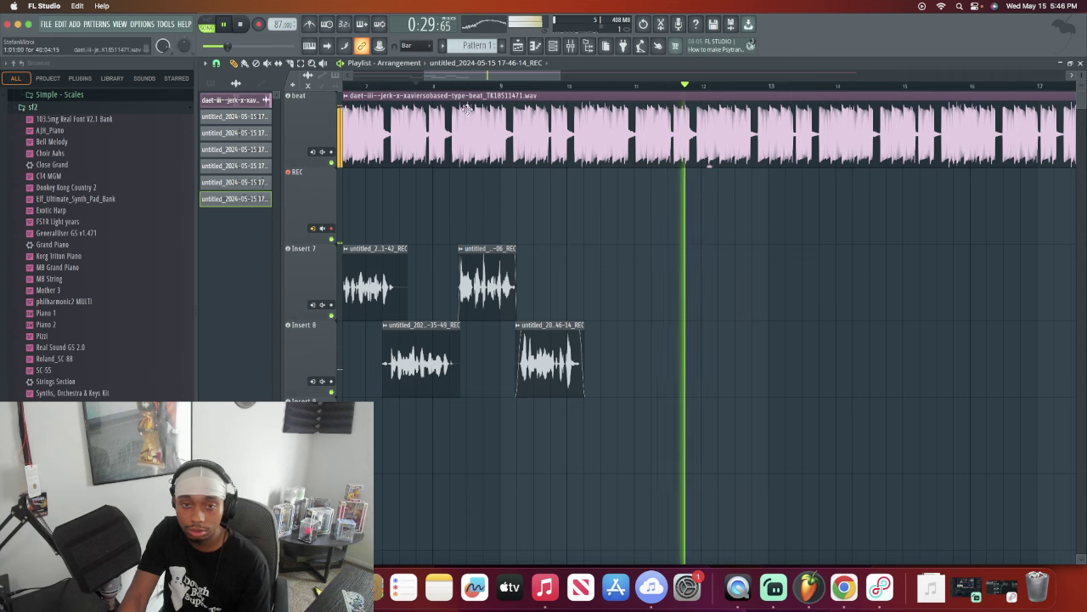
key(space)
key(space)
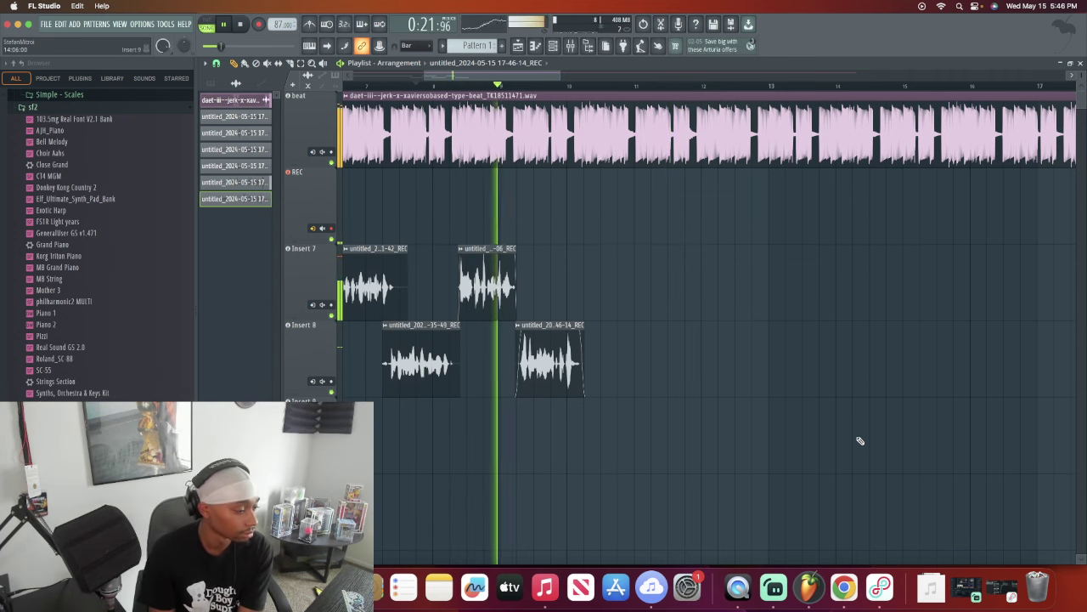
Step: Record several more vocal takes on the REC track, undoing each one
key(r)
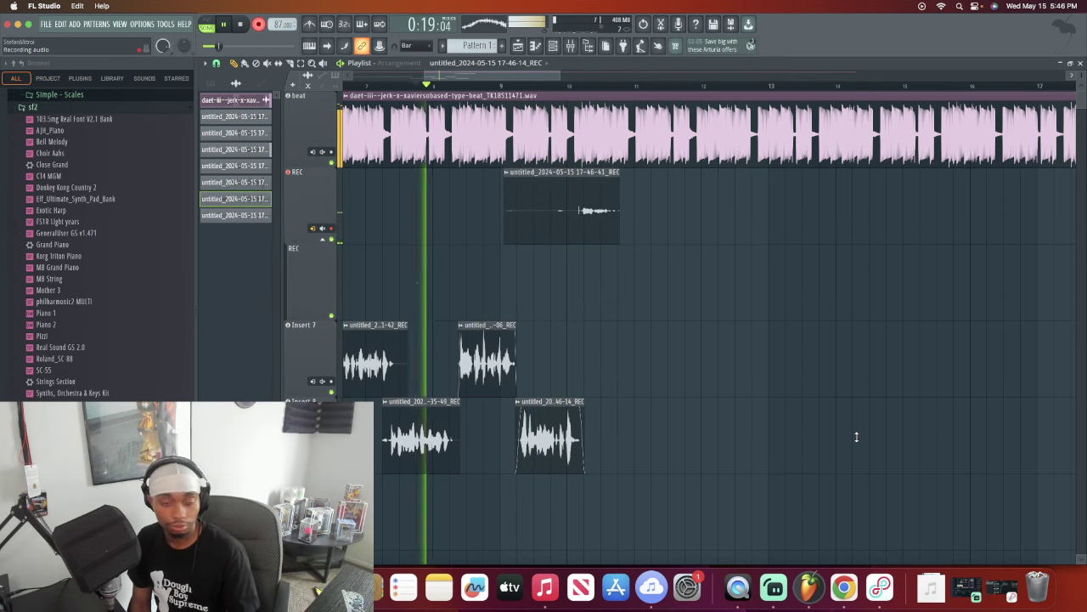
key(super+z)
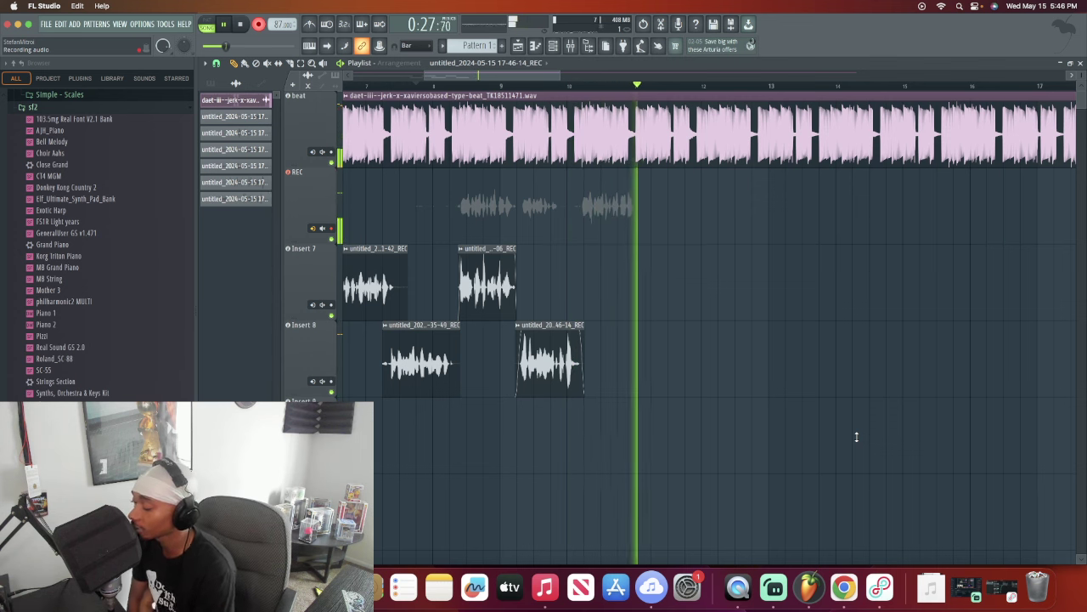
key(space)
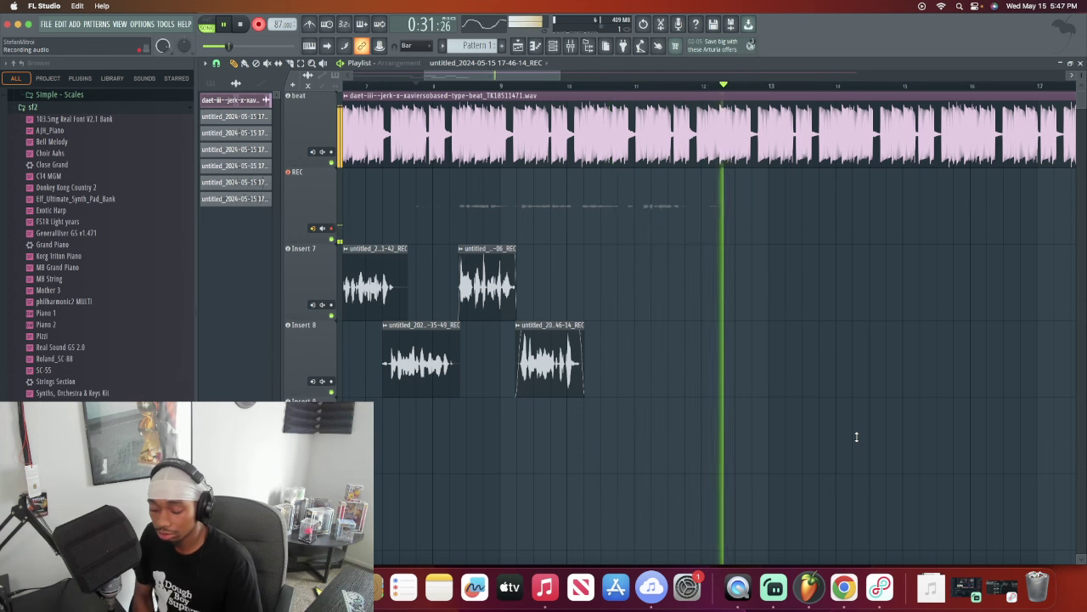
key(space)
key(ctrl+z)
key(space)
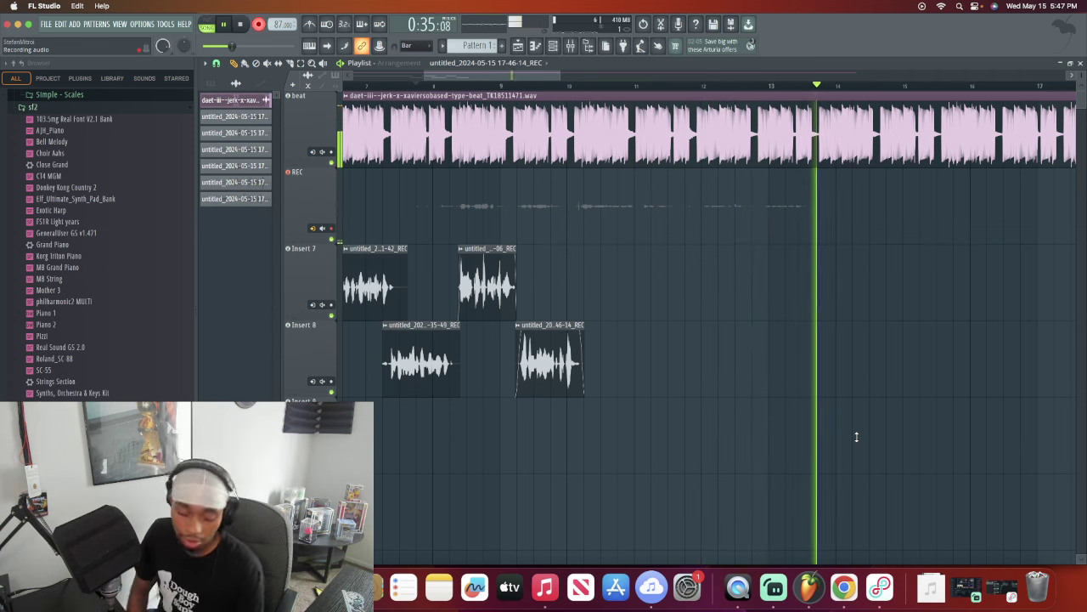
key(space)
Step: Record a vocal take from late in bar 7, trim its clip to early bar 10 through early bar 12 with short fades, and place it on Insert 7
key(space)
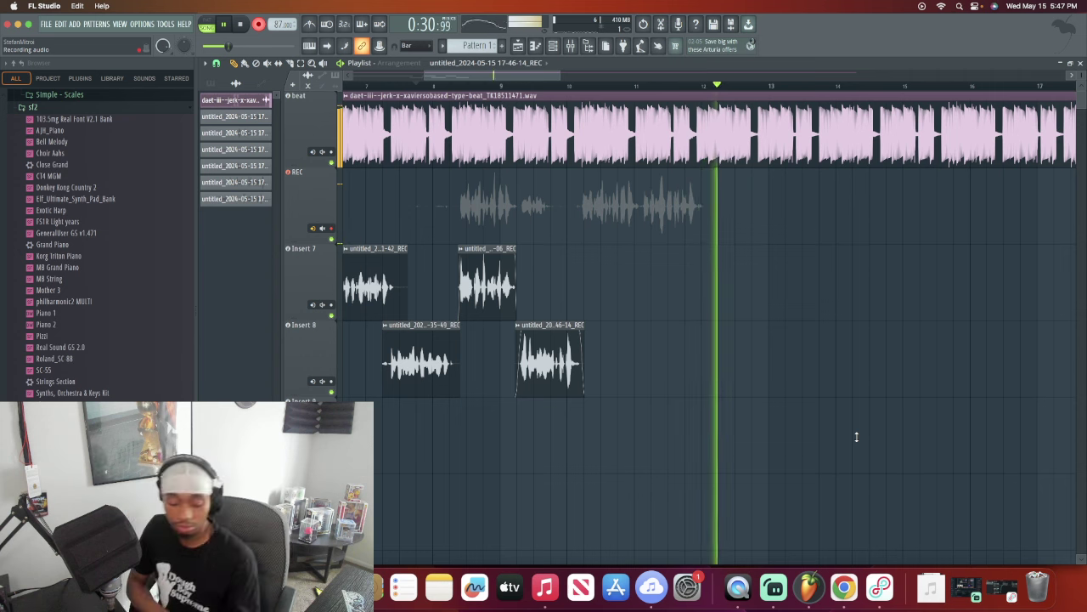
key(space)
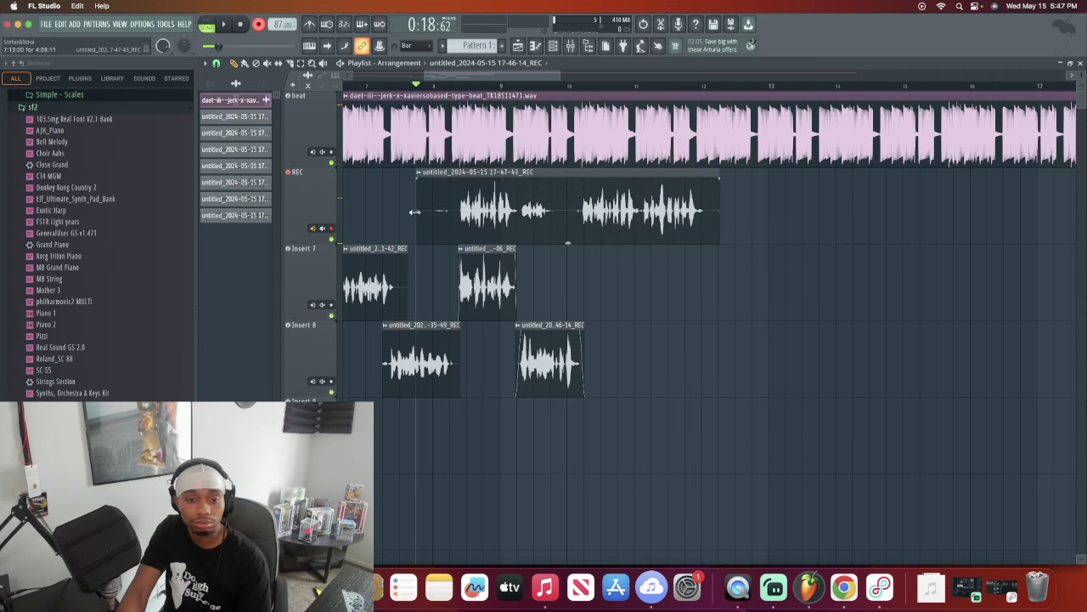
drag(417, 212, 515, 199)
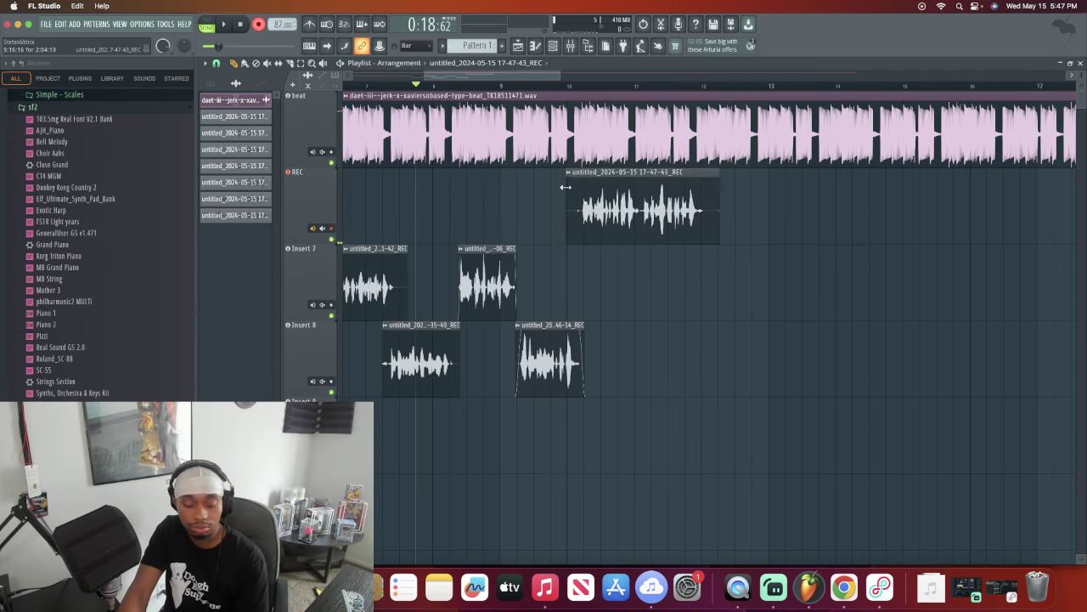
drag(627, 249, 579, 285)
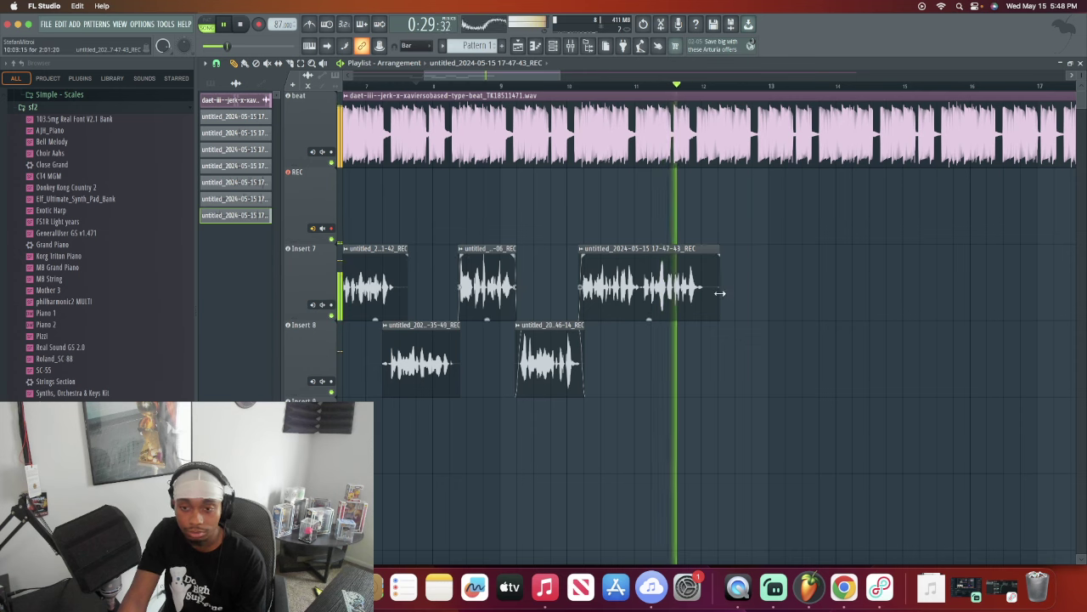
drag(719, 276, 710, 263)
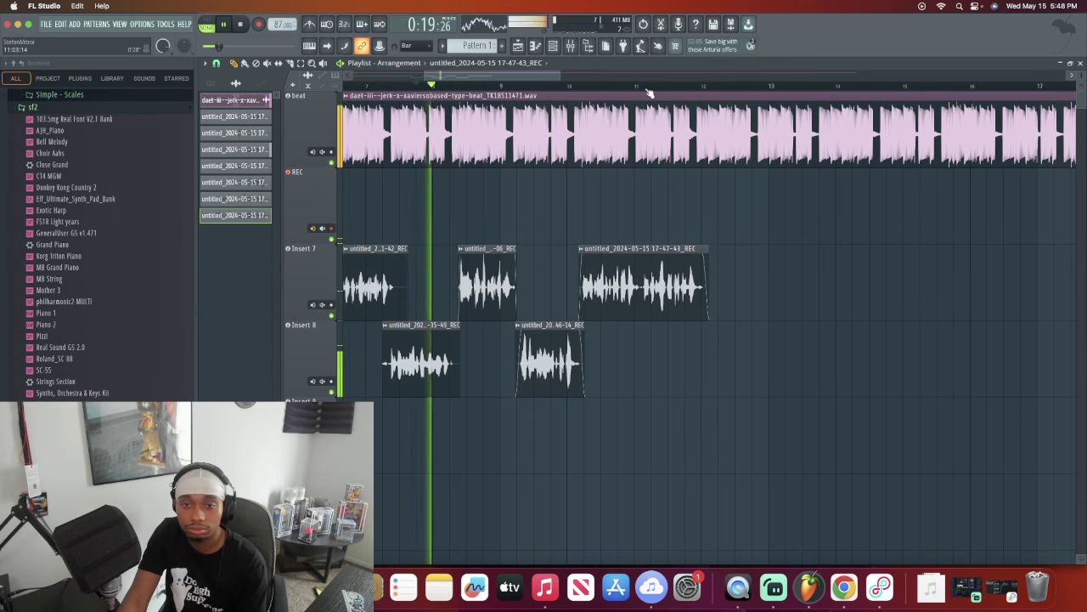
Step: Play back from late in bar 7 and examine the transitions between the Insert 7 and Insert 8 clips
scroll(648, 119, up, 5)
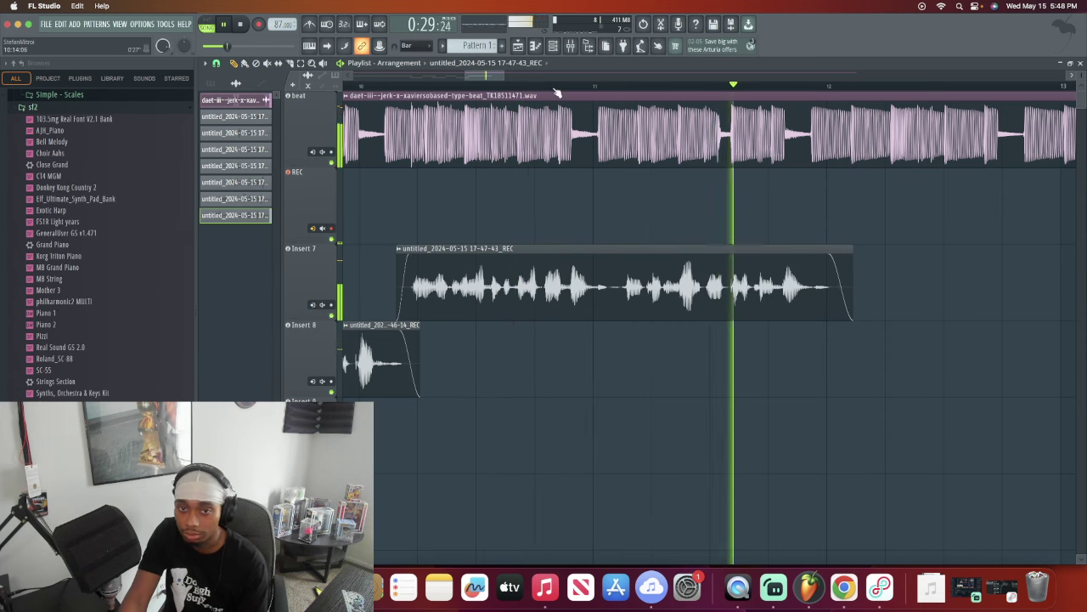
scroll(595, 91, down, 5)
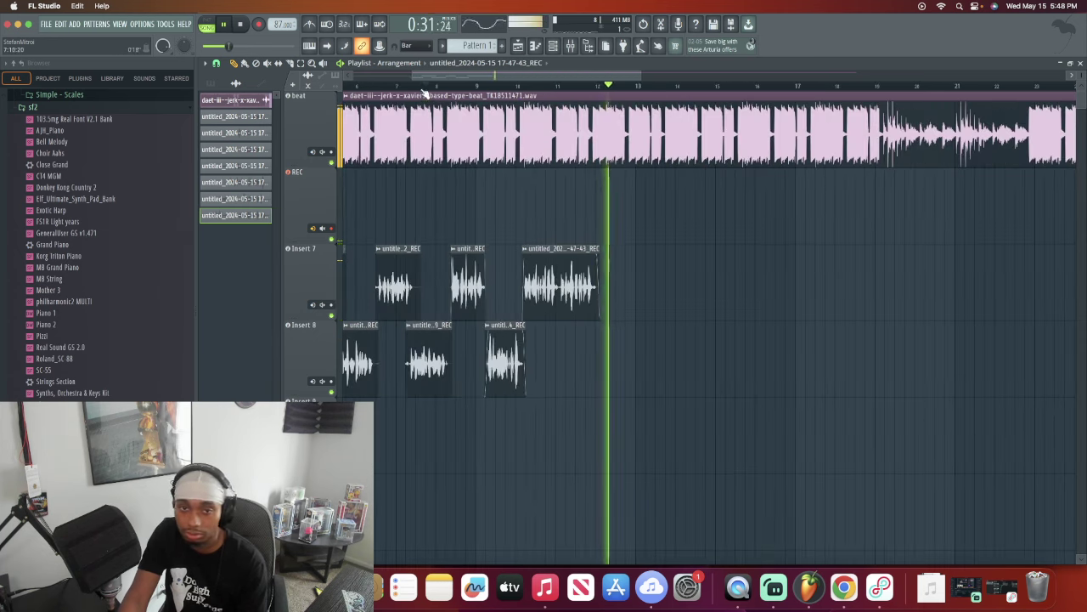
key(space)
key(space)
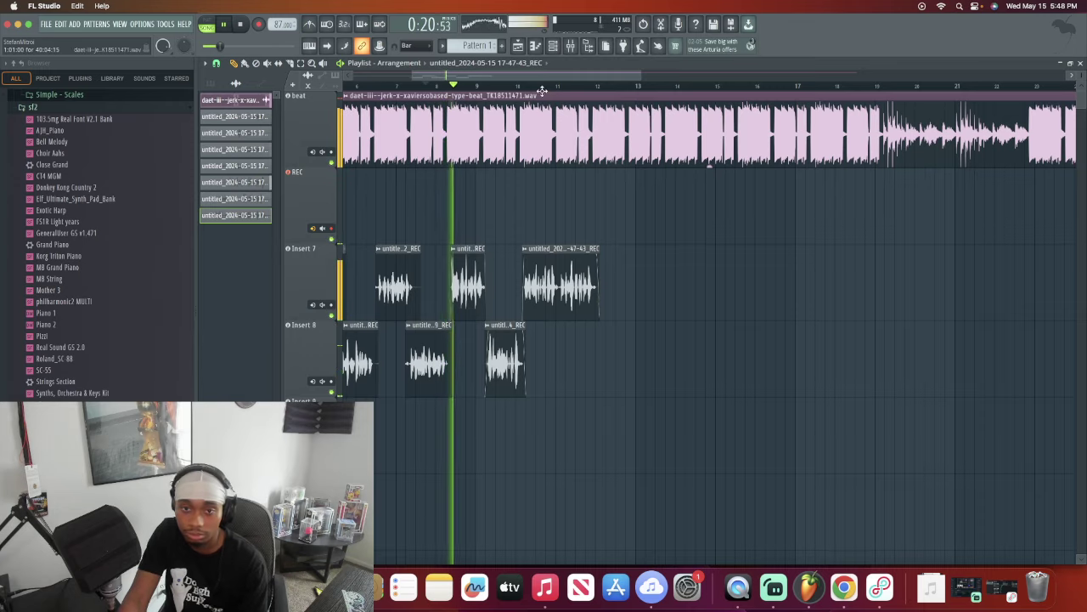
scroll(548, 87, up, 4)
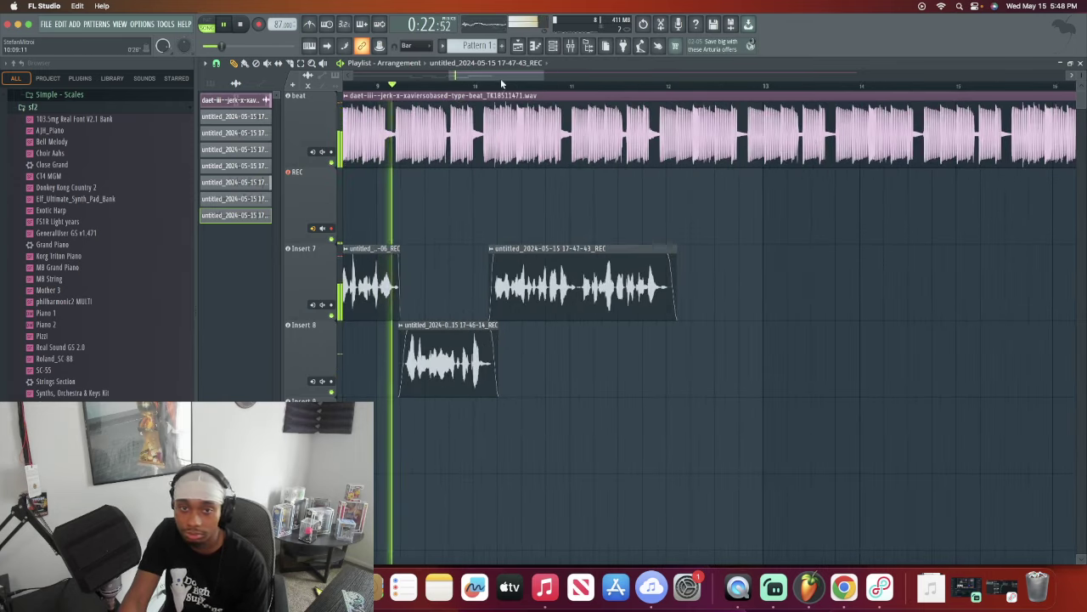
scroll(503, 82, up, 5)
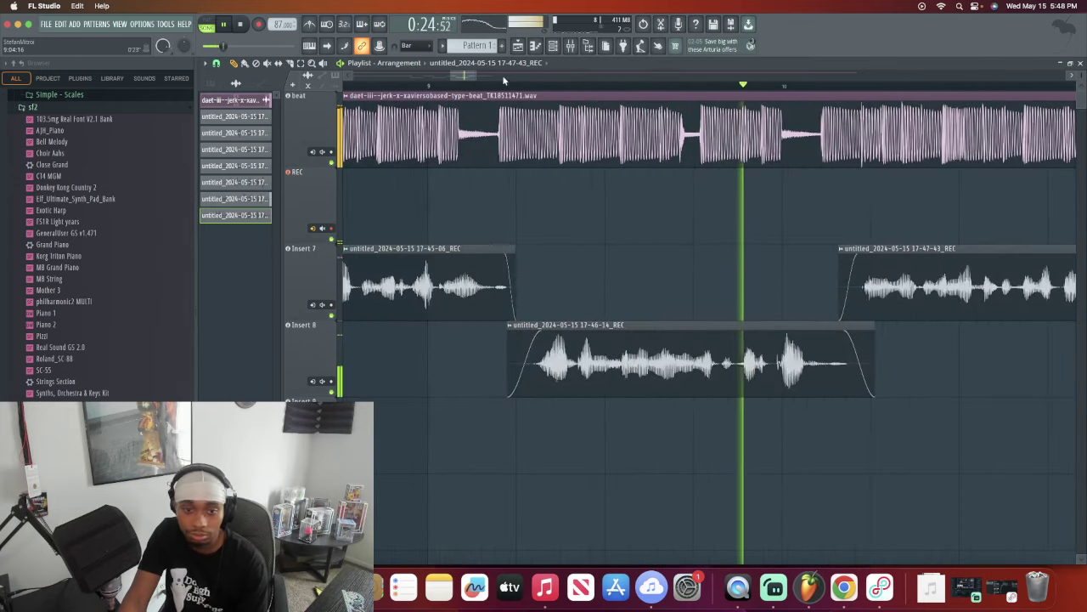
drag(496, 74, 473, 94)
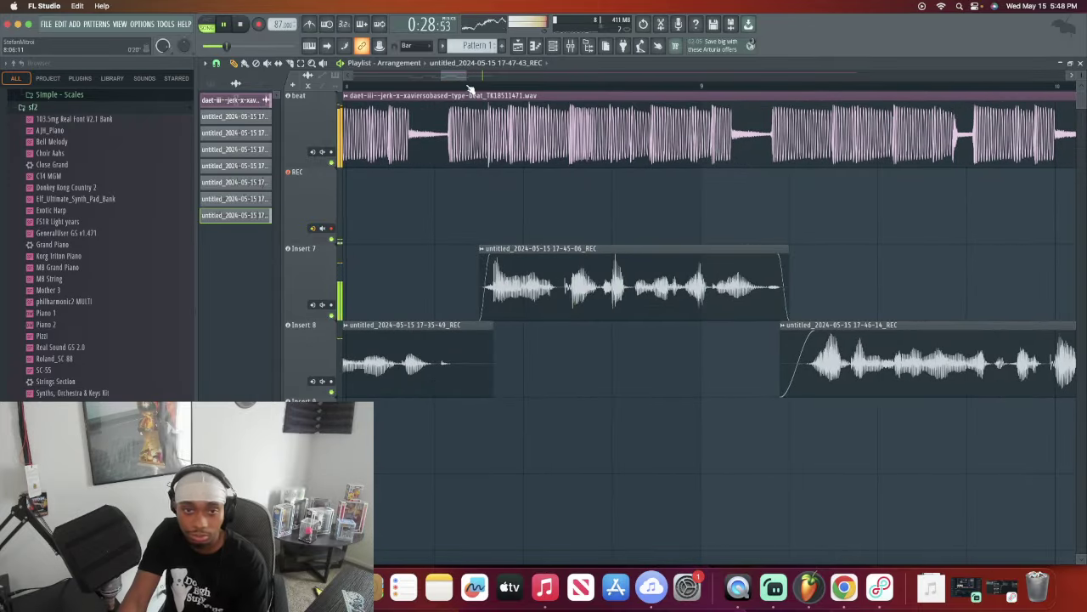
scroll(470, 89, down, 5)
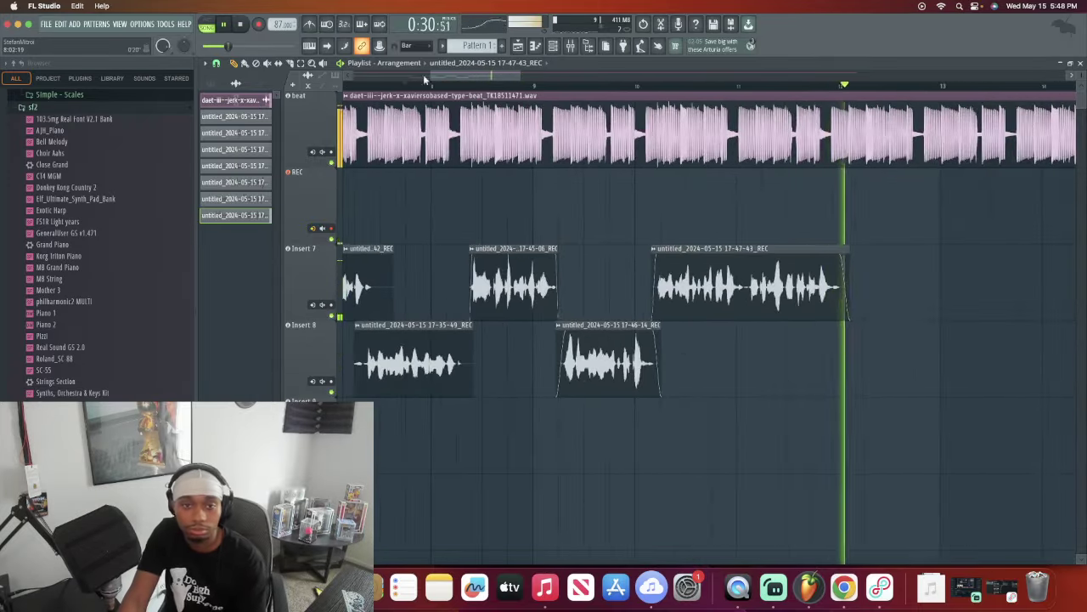
drag(430, 74, 538, 73)
Step: Play back the arrangement from early in bar 4 and follow the beat past the last vocal clip into bar 19
click(531, 85)
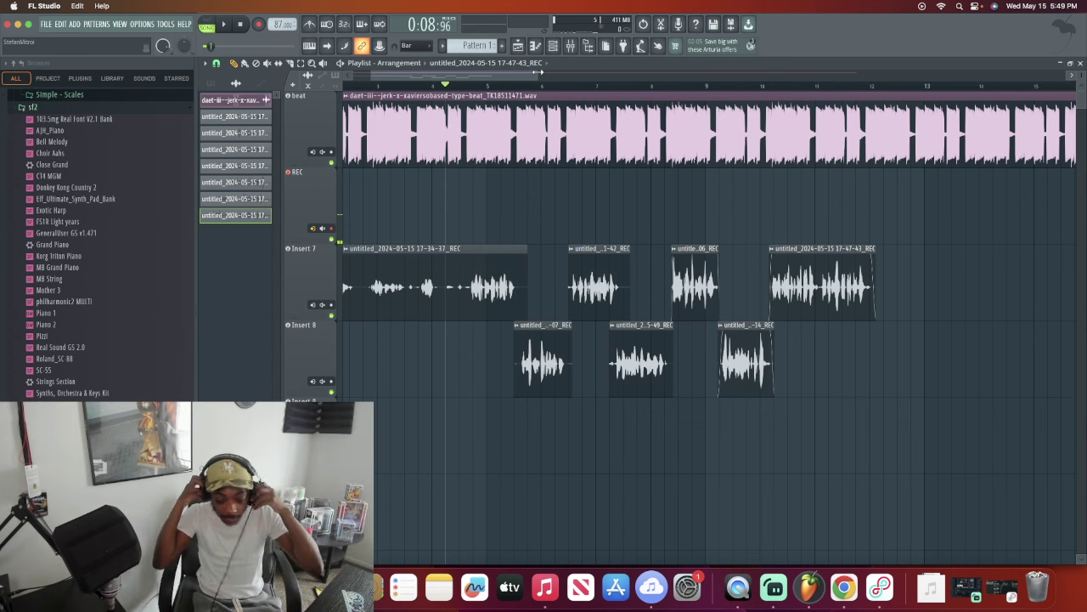
key(space)
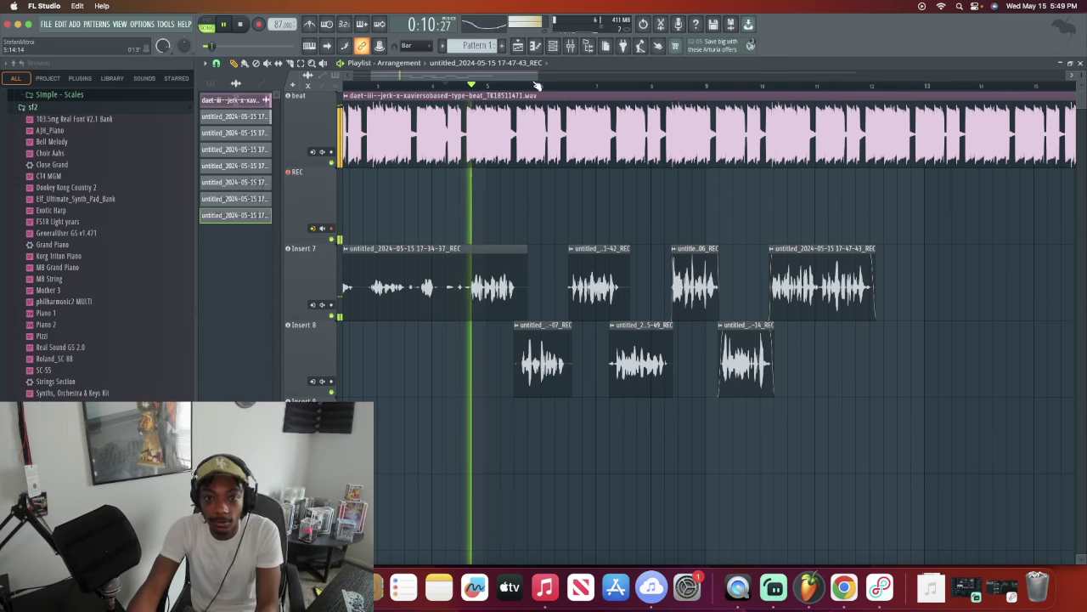
drag(534, 77, 556, 66)
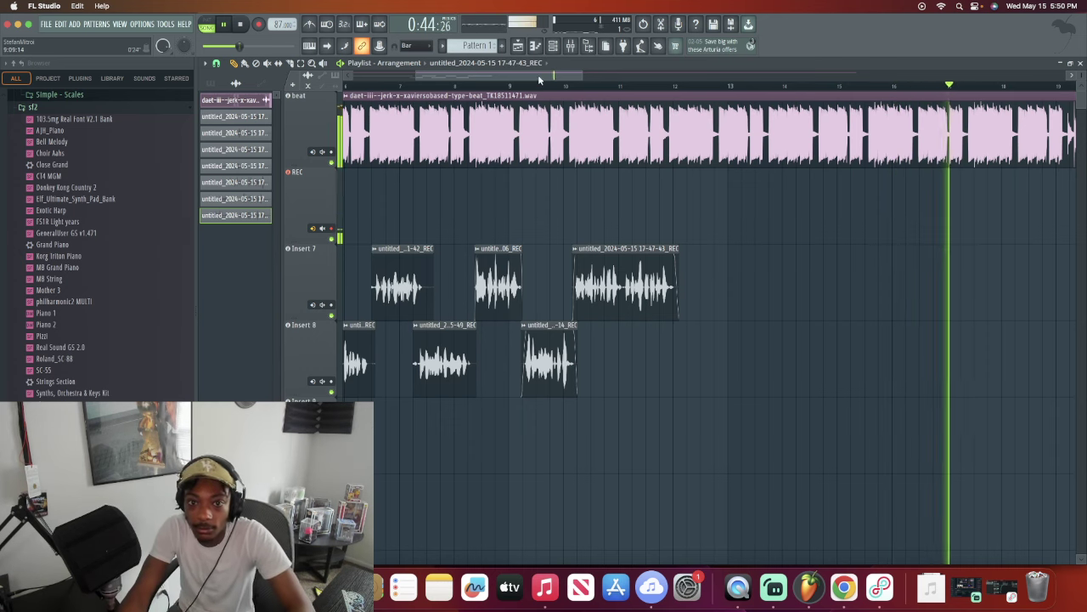
drag(541, 74, 571, 75)
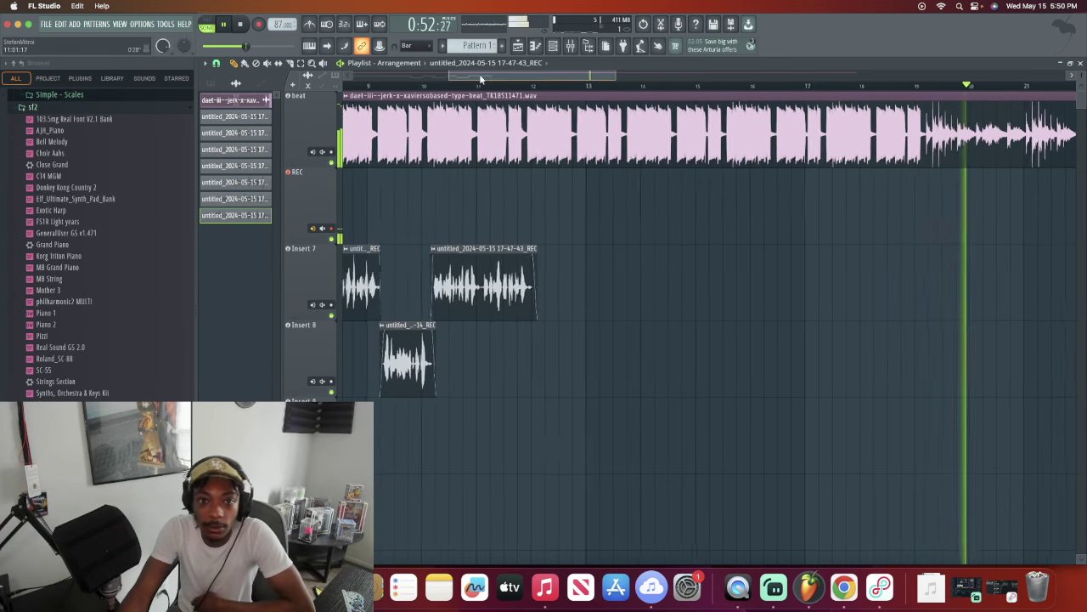
Step: Set the playhead to about a quarter into bar 11 and play the beat from there several times
drag(479, 79, 479, 79)
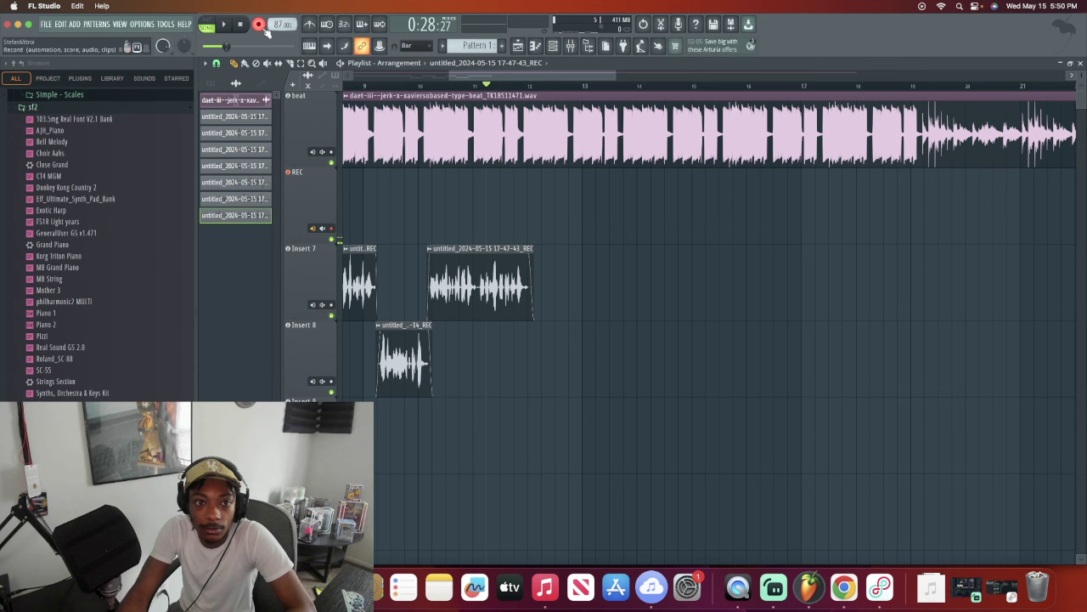
key(space)
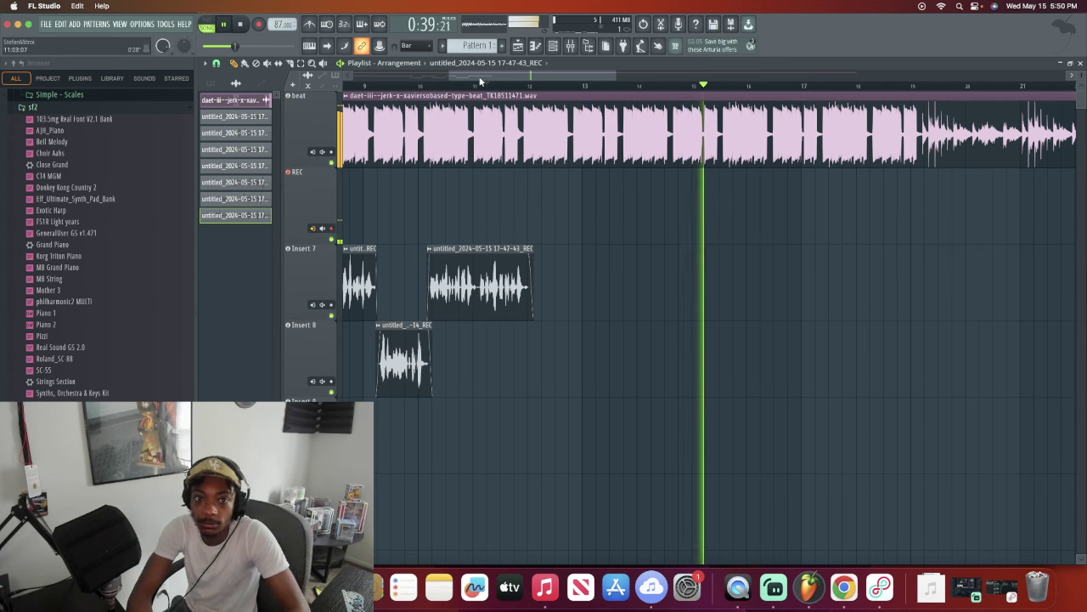
key(space)
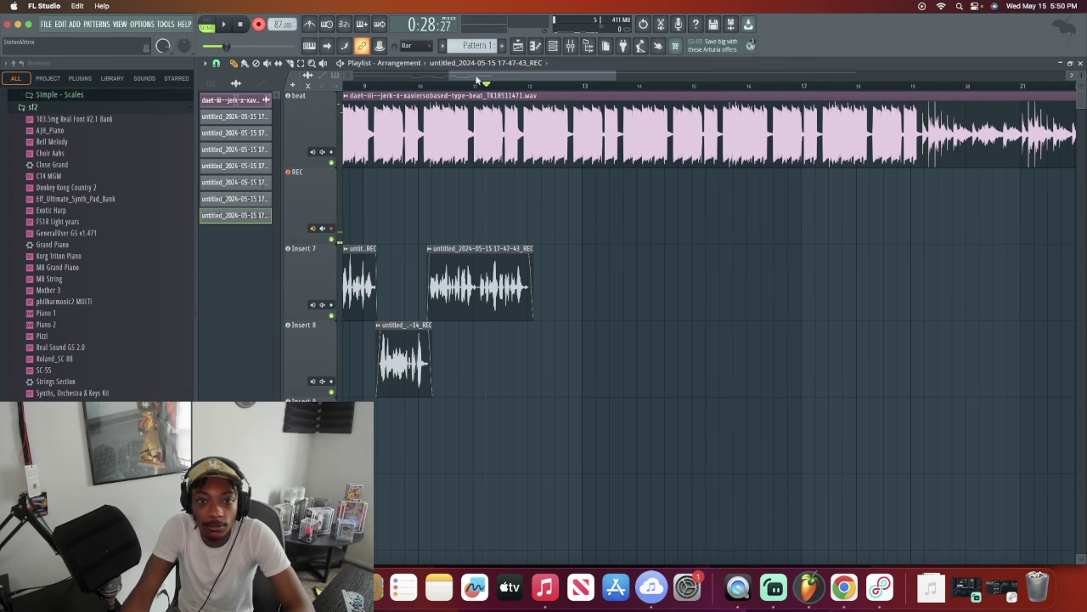
scroll(478, 80, right, 1)
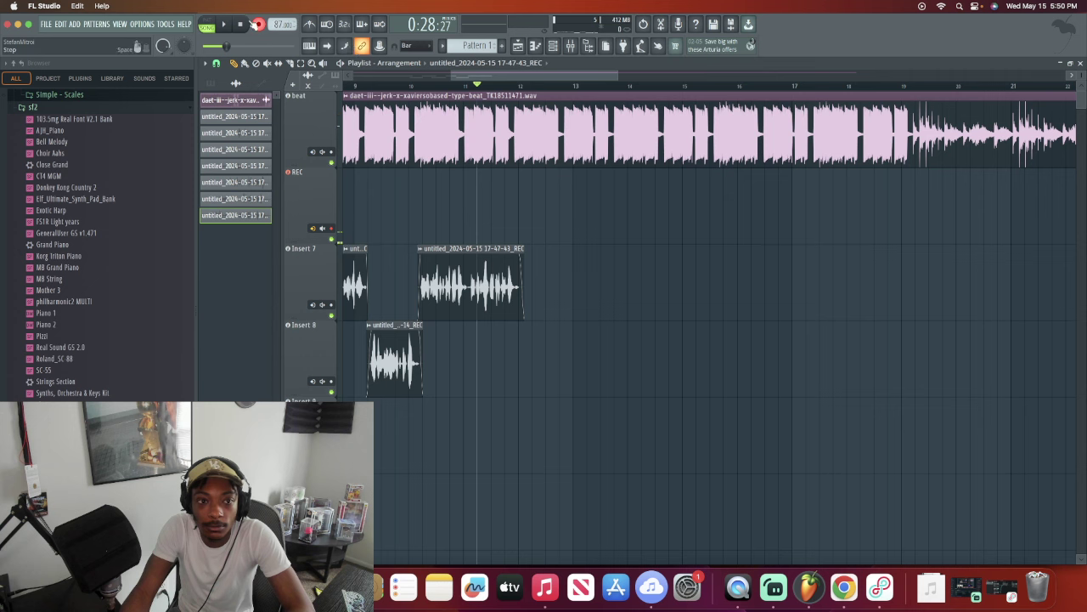
key(space)
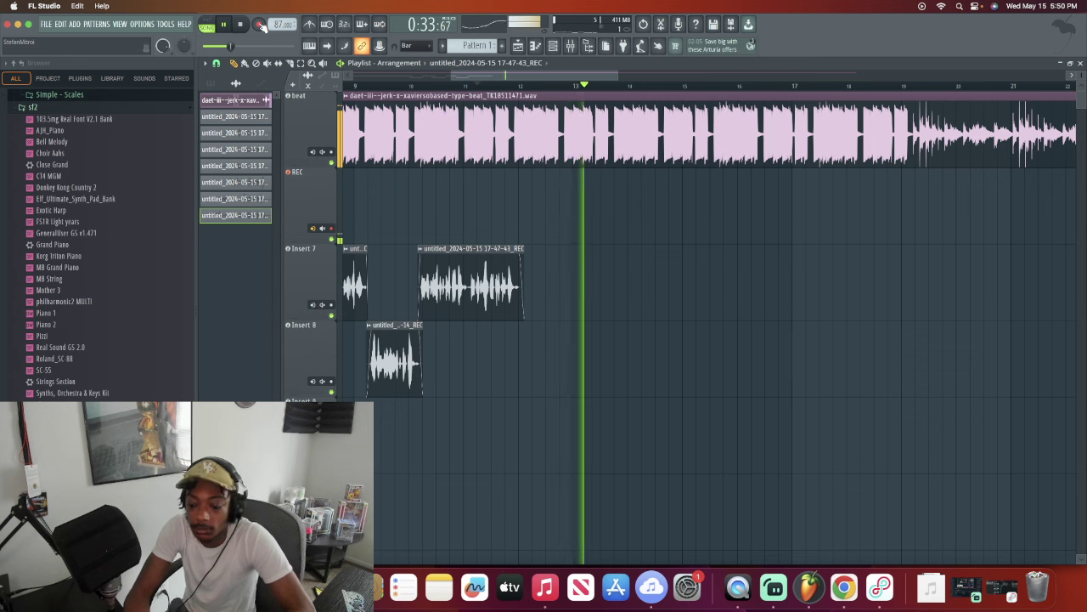
key(space)
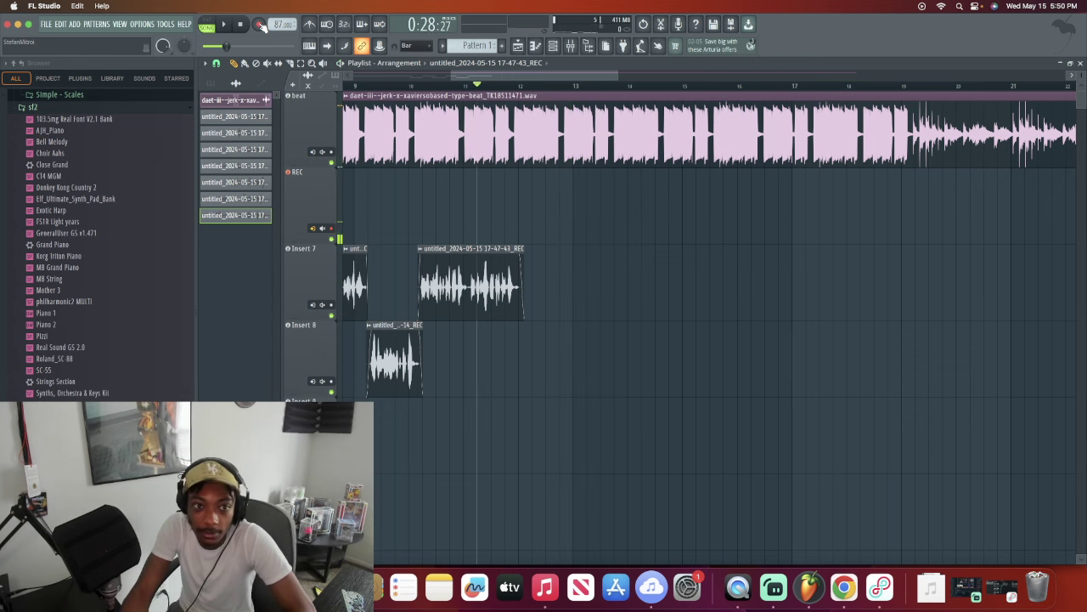
key(space)
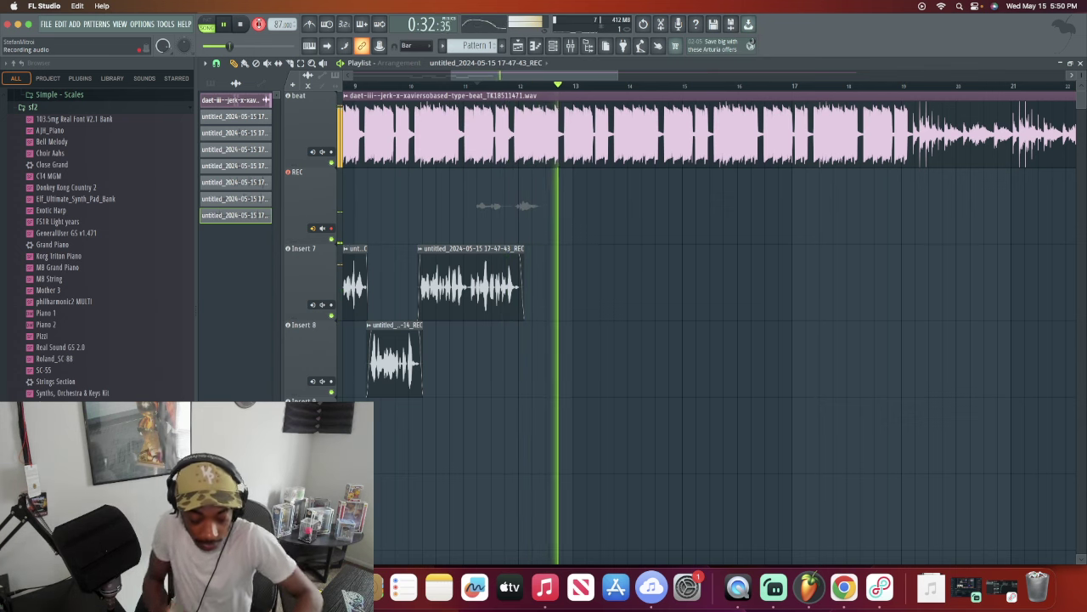
key(space)
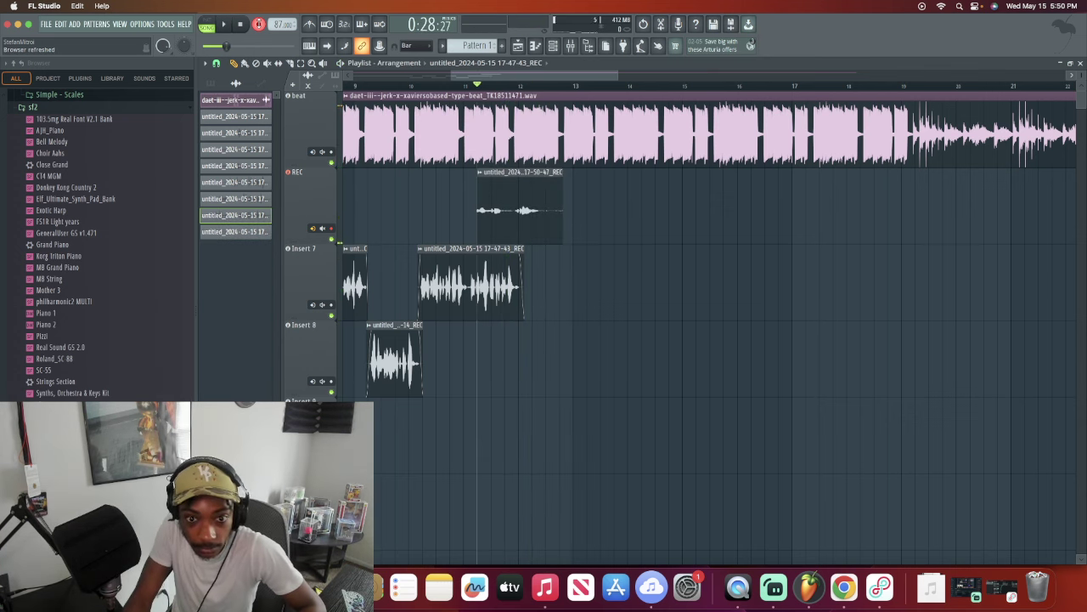
key(super+z)
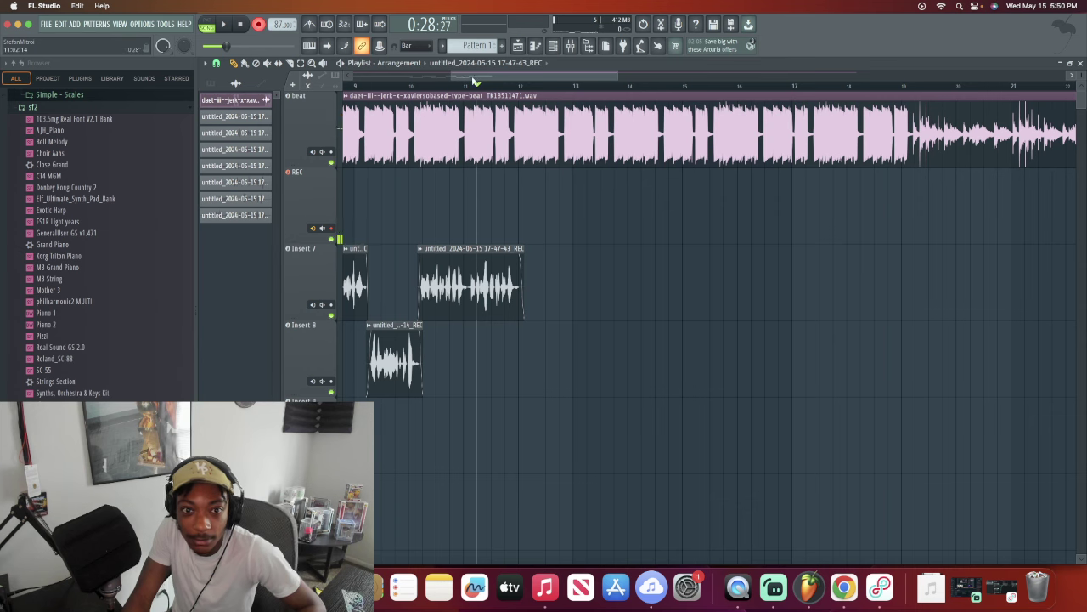
Step: Record a vocal take from early in bar 11, trim its clip to three quarters into bar 11 through the start of bar 13, and place it on Insert 8
drag(474, 81, 494, 78)
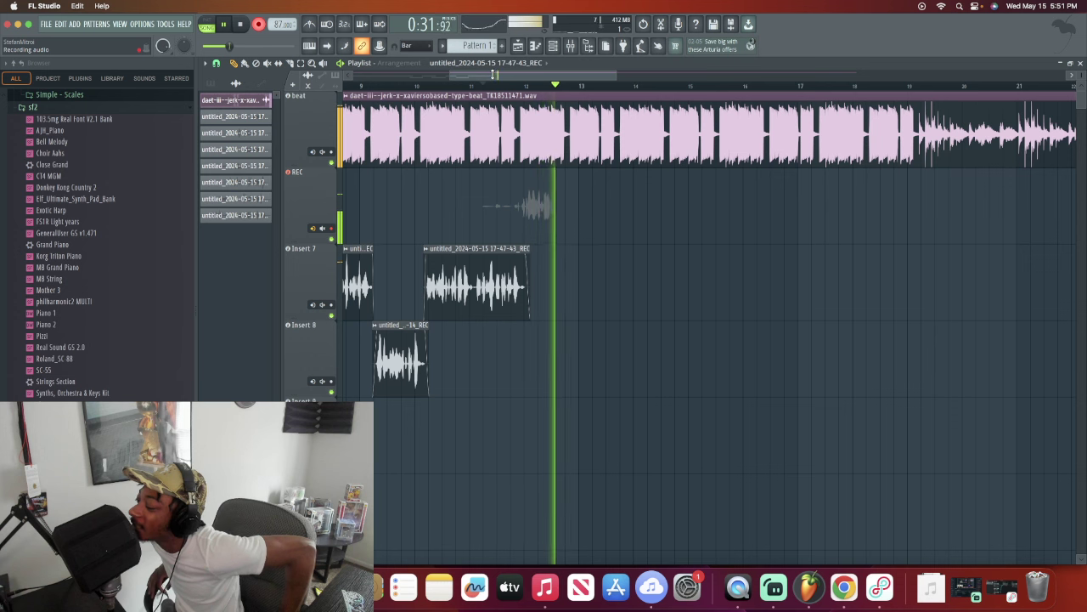
key(space)
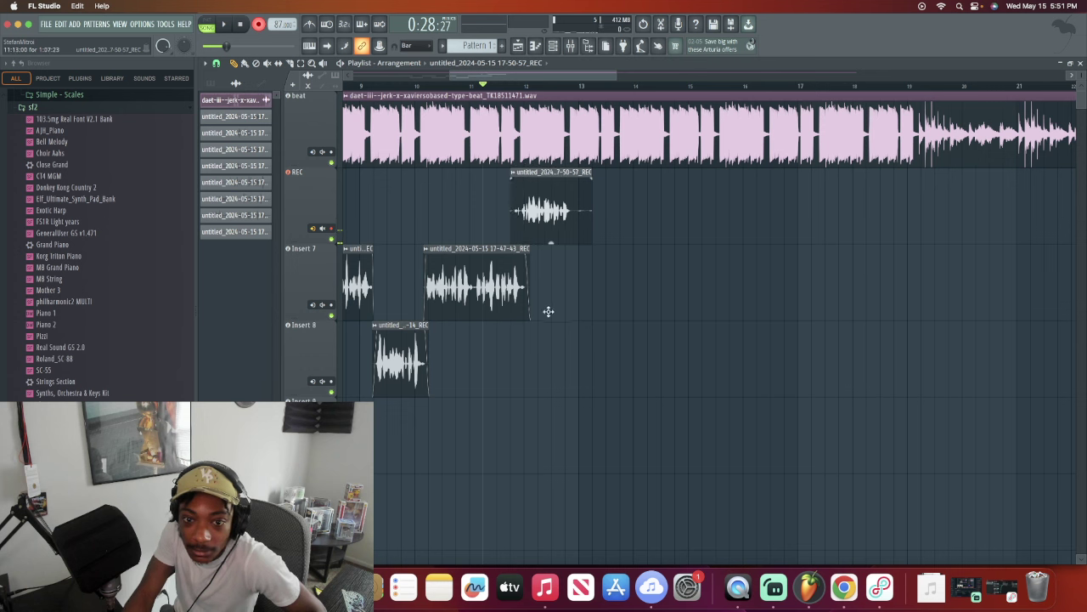
drag(549, 312, 548, 337)
drag(549, 375, 549, 389)
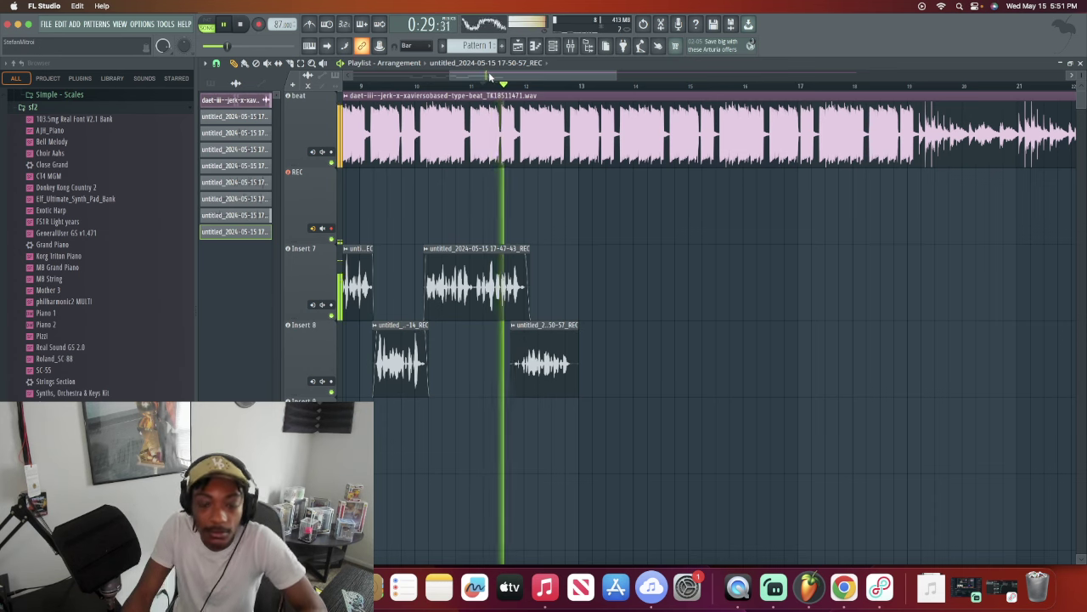
drag(488, 73, 497, 77)
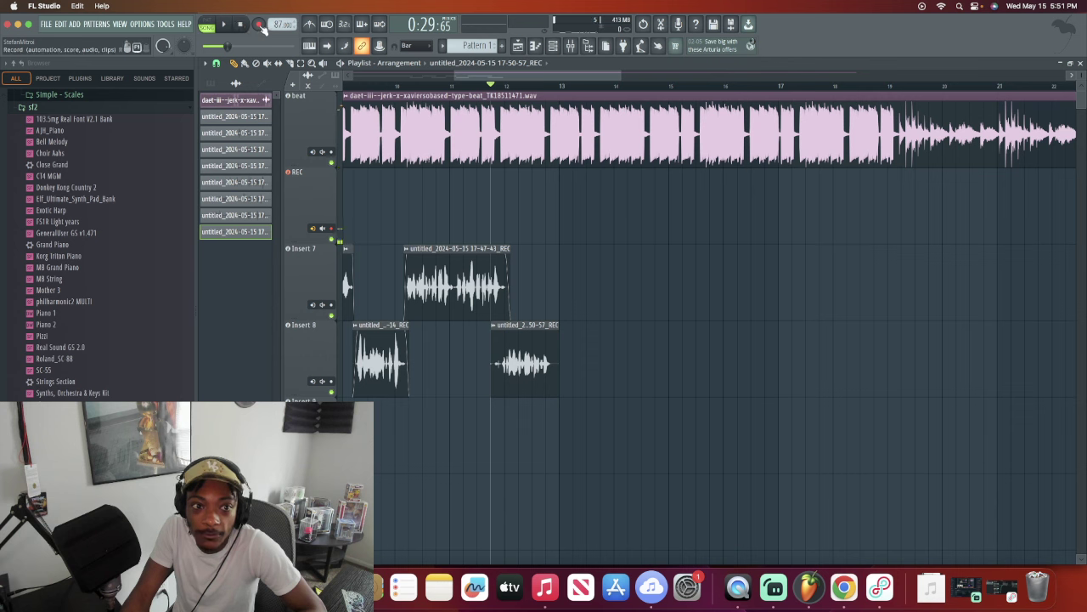
key(space)
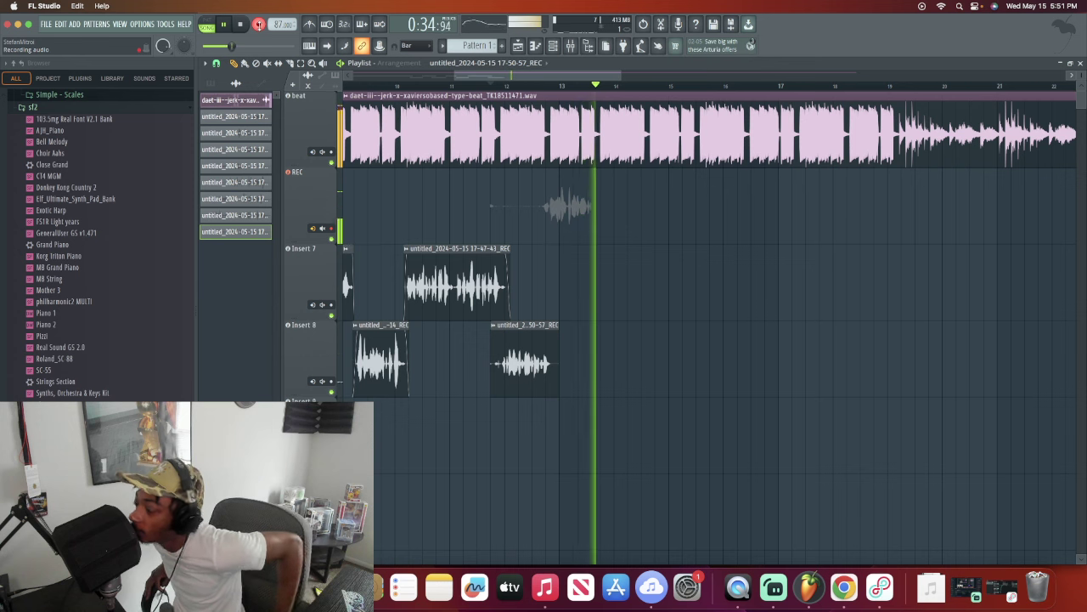
key(space)
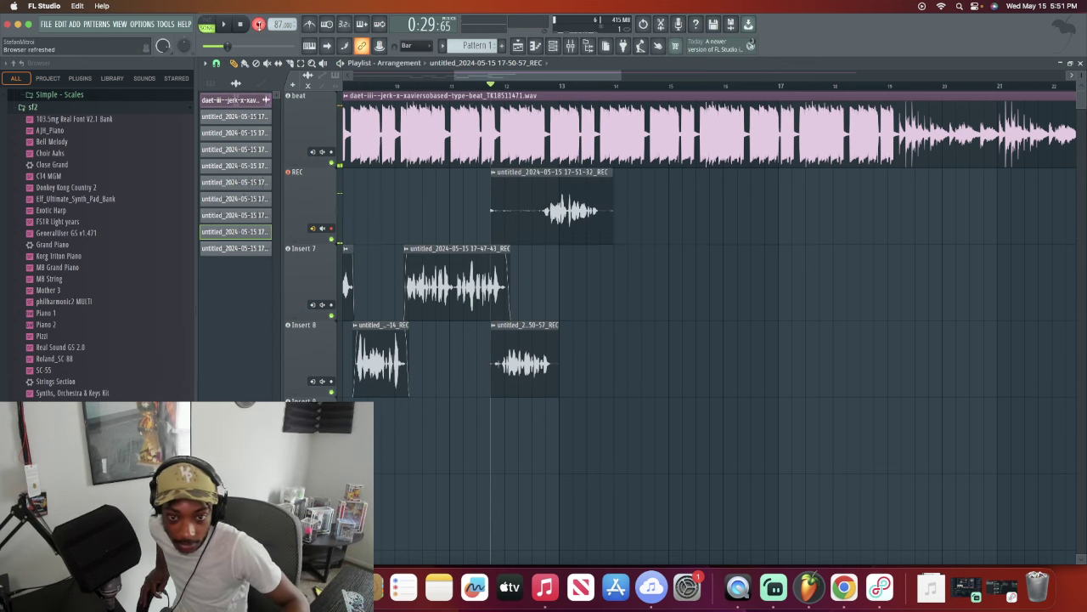
key(super+z)
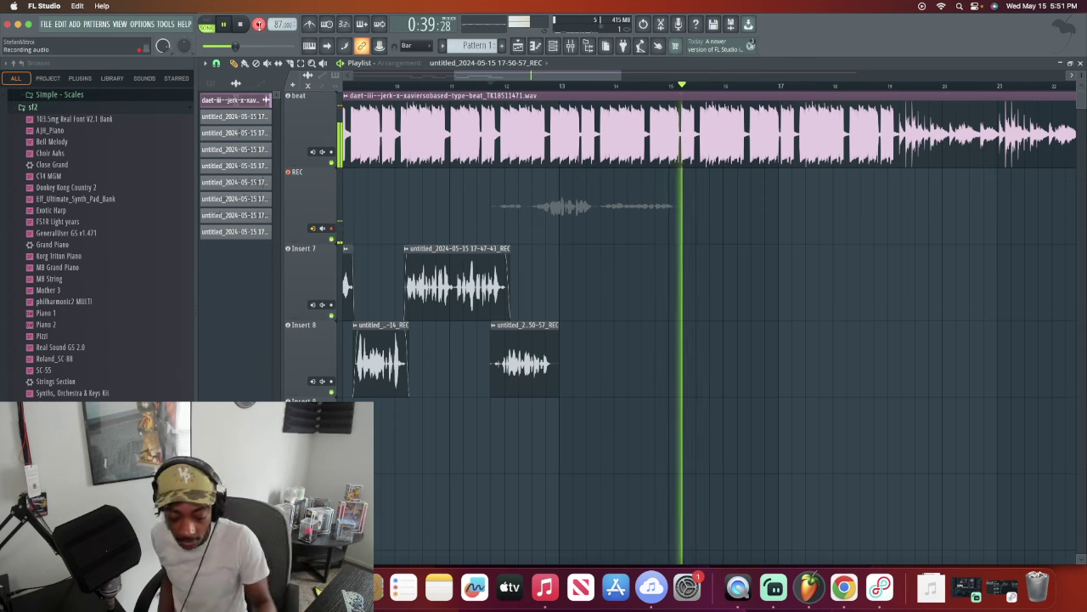
key(space)
key(ctrl+z)
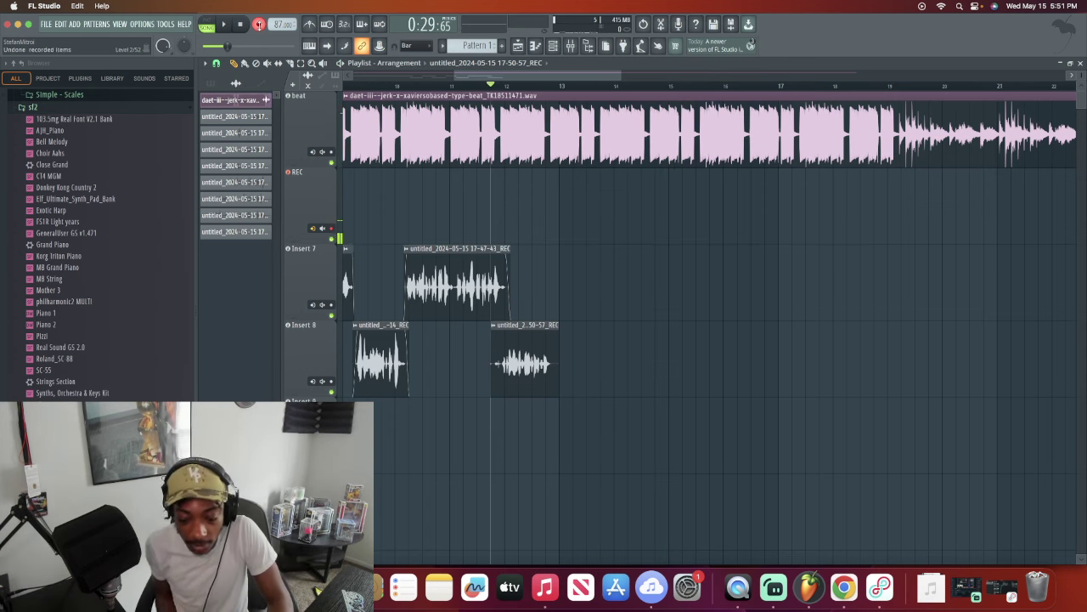
Step: Record a vocal take from three quarters into bar 11, trim its clip to three quarters into bar 12 through late bar 13, and place it on Insert 7
key(space)
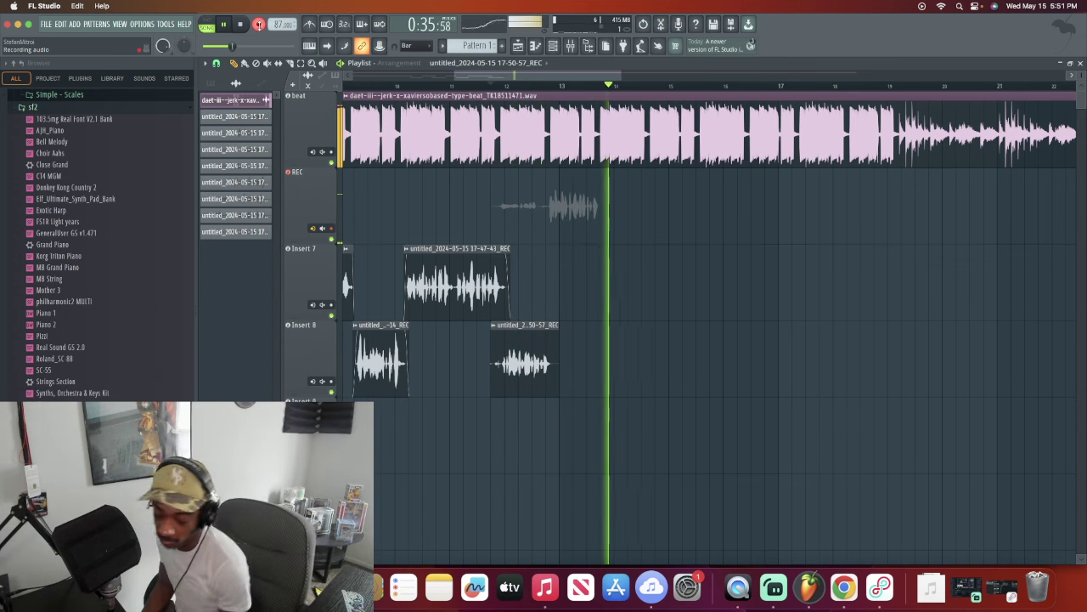
key(space)
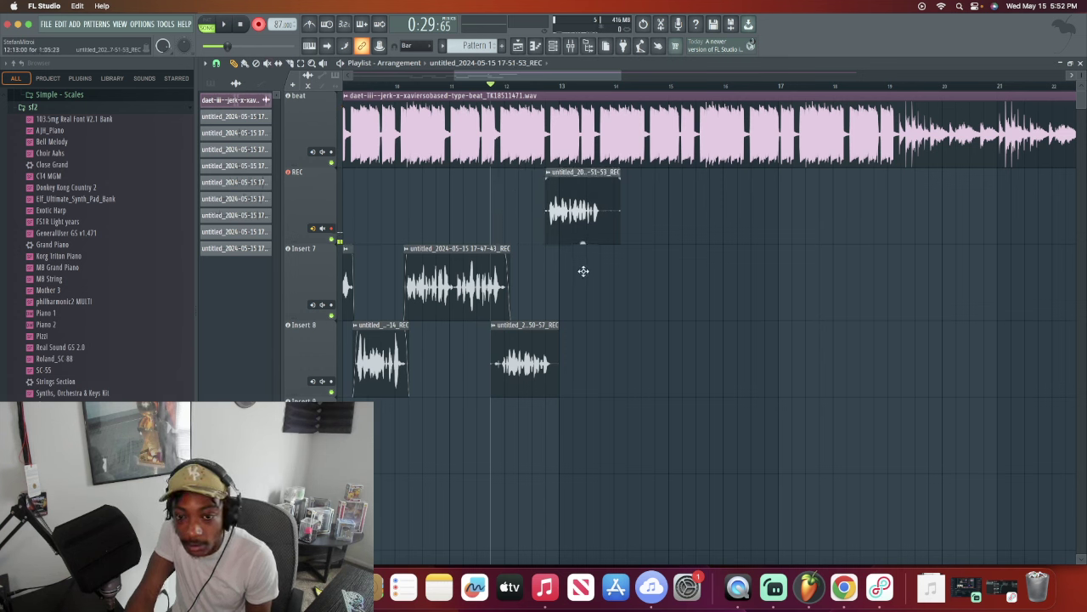
drag(584, 302, 584, 316)
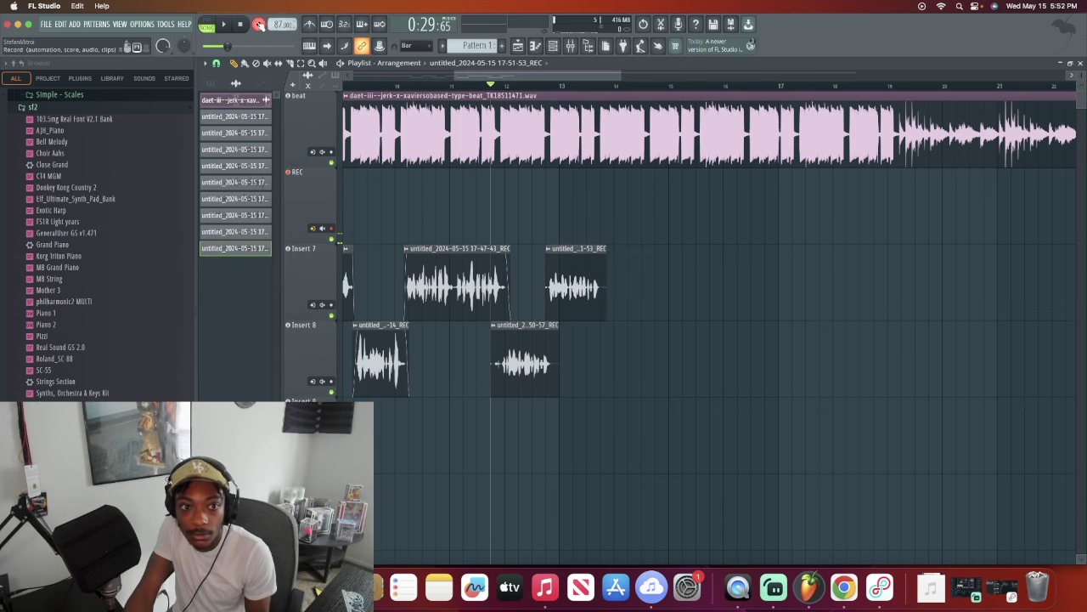
key(space)
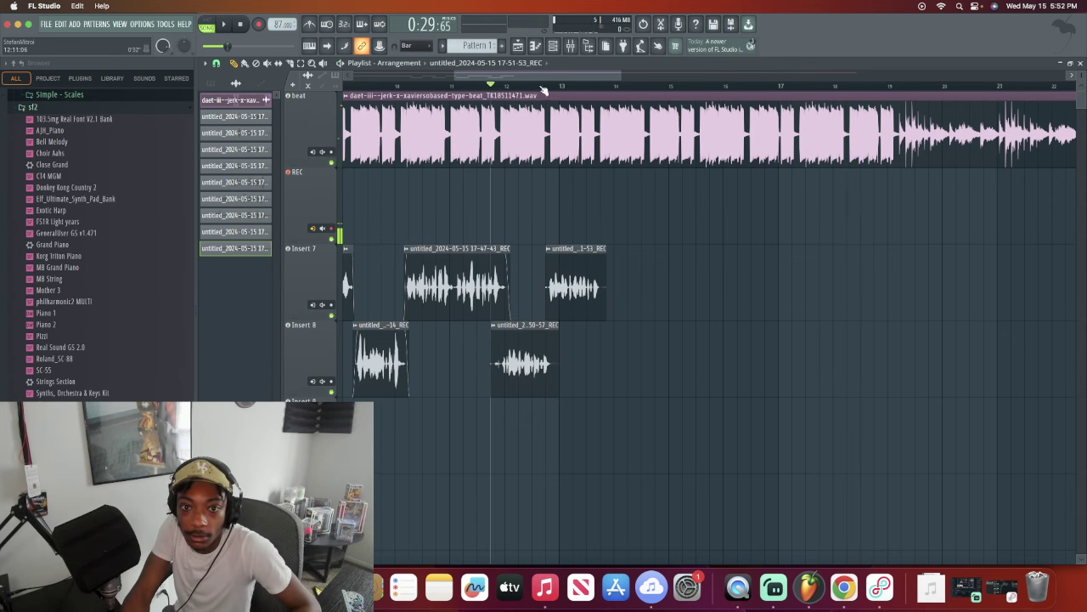
key(space)
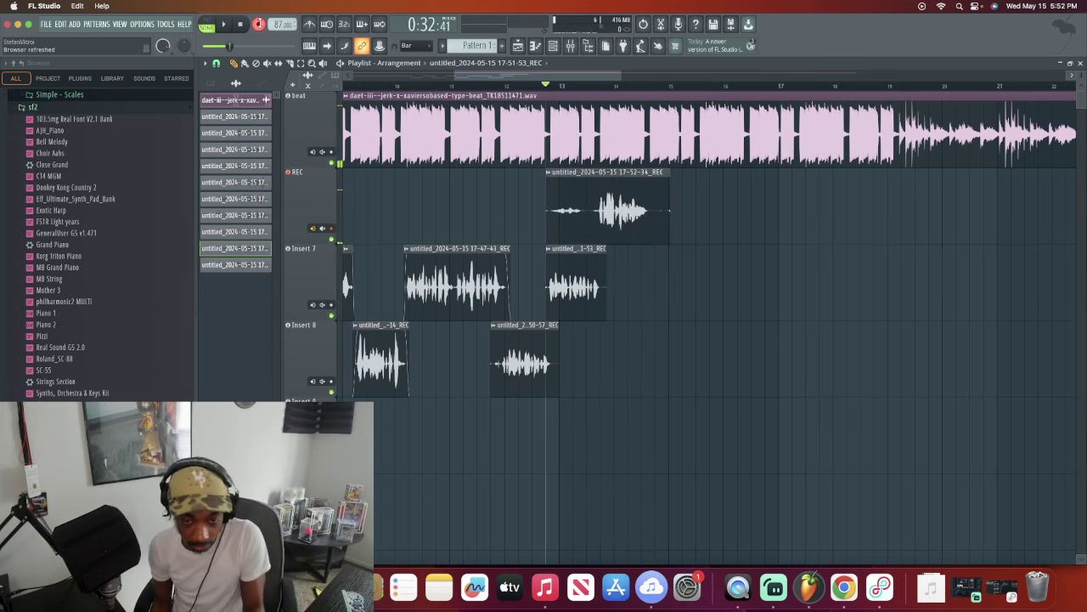
key(super+z)
key(space)
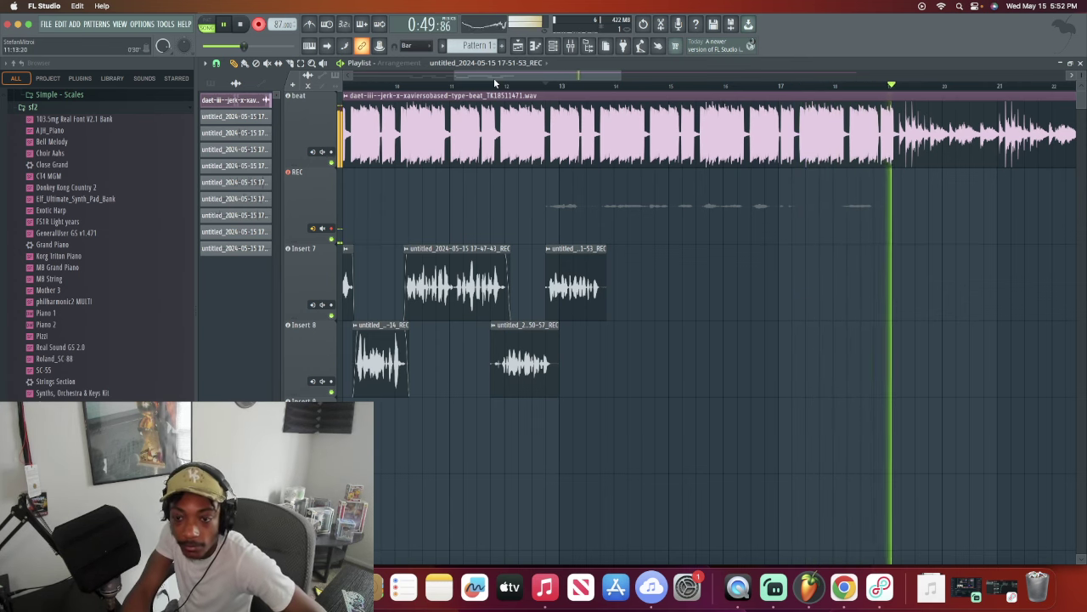
drag(493, 77, 490, 74)
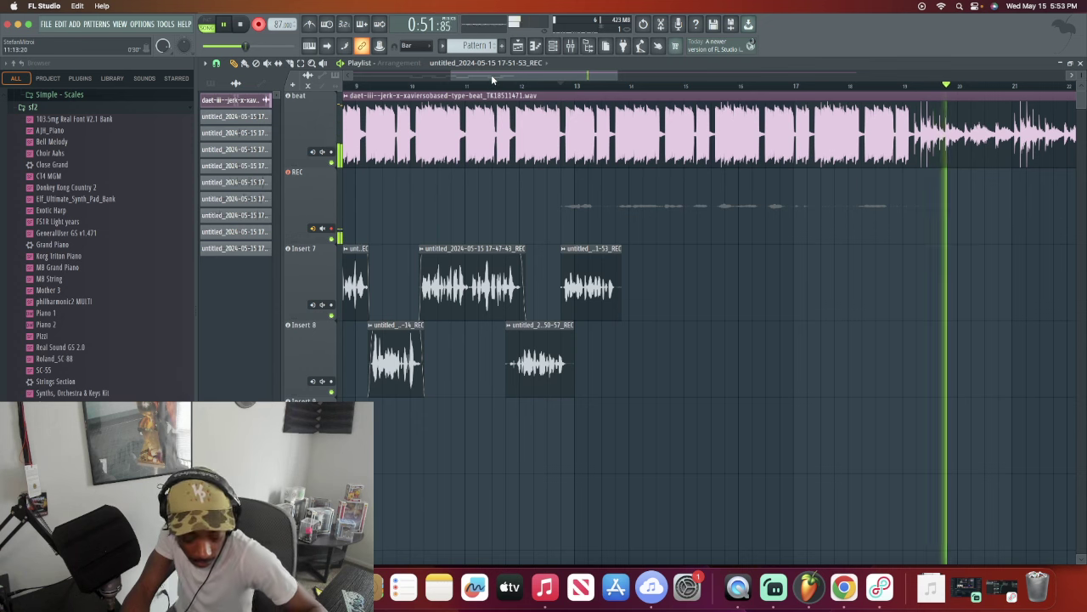
key(space)
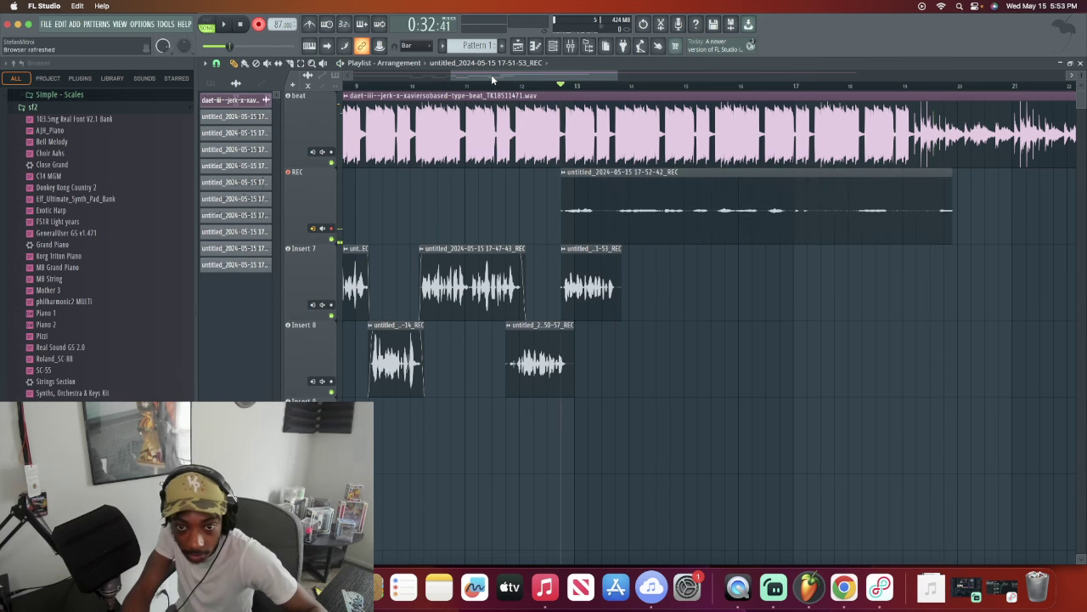
key(super+z)
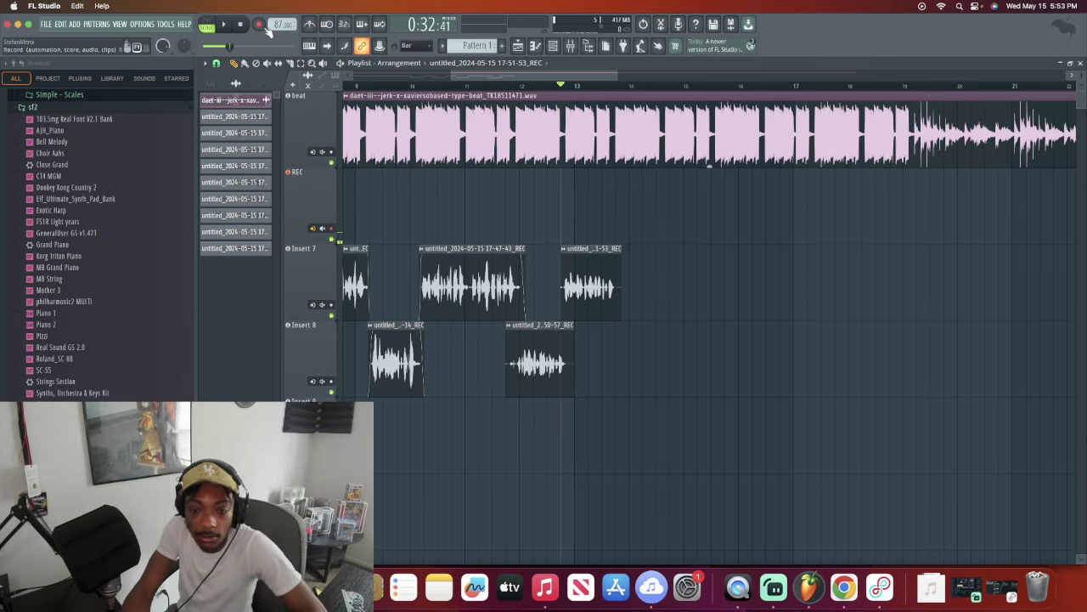
key(space)
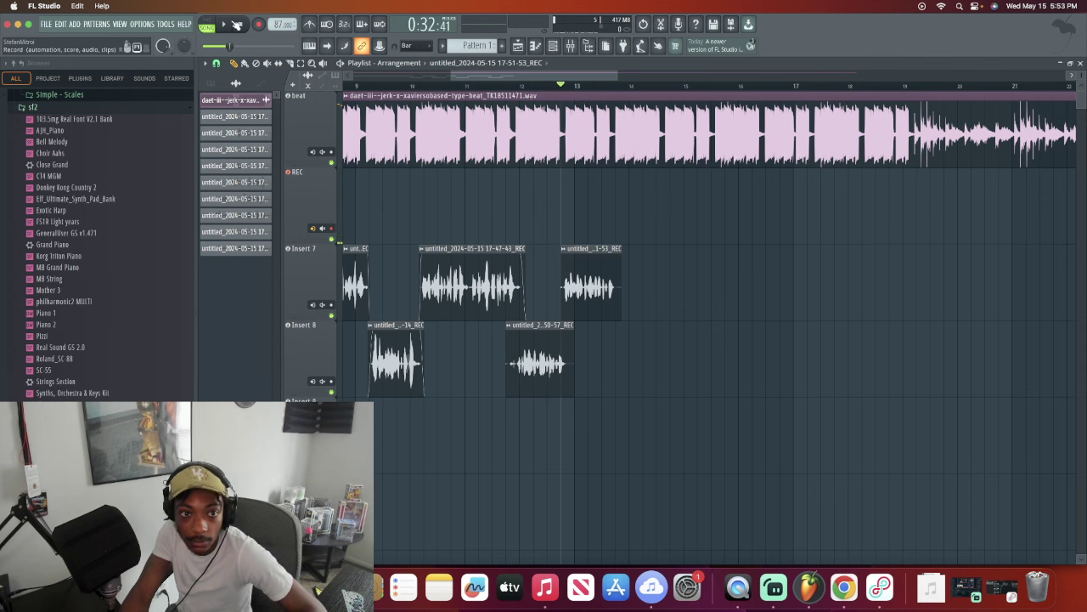
mouse_move(490, 72)
mouse_down()
mouse_move(536, 72)
mouse_move(511, 72)
mouse_up()
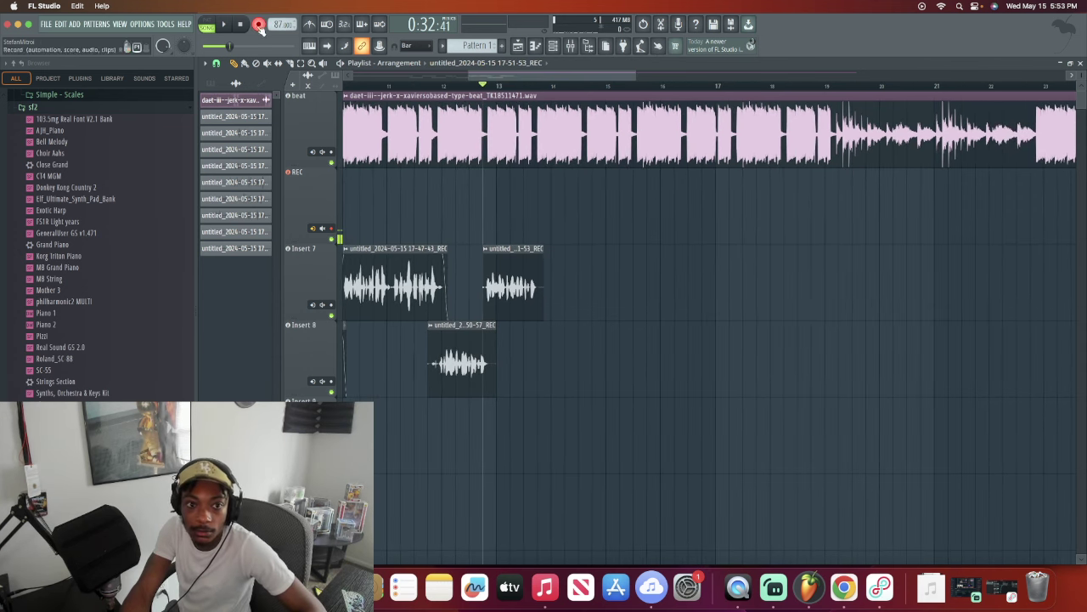
key(space)
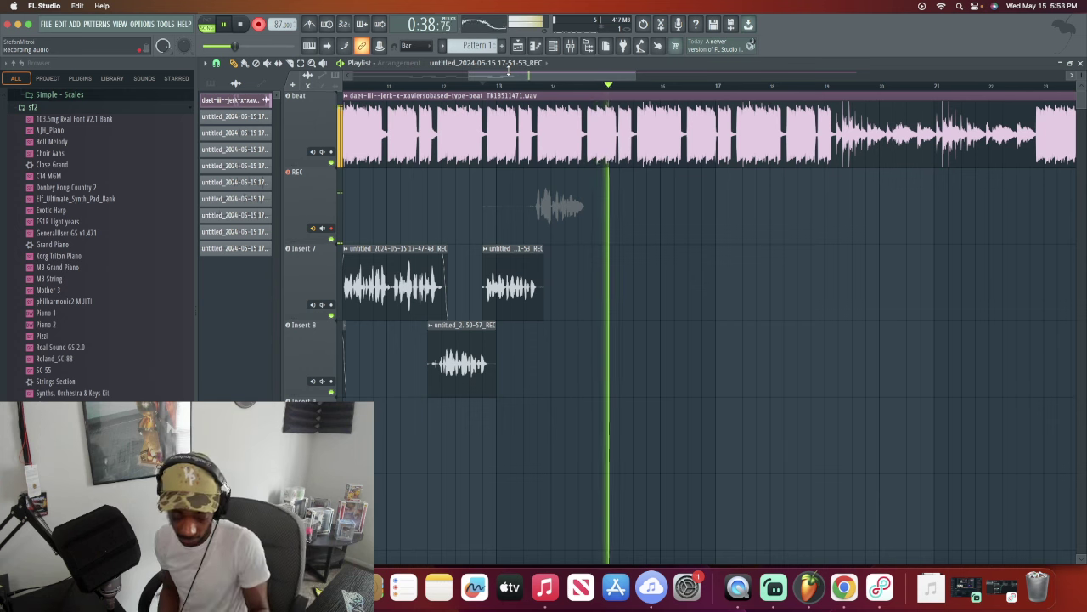
key(space)
key(super+z)
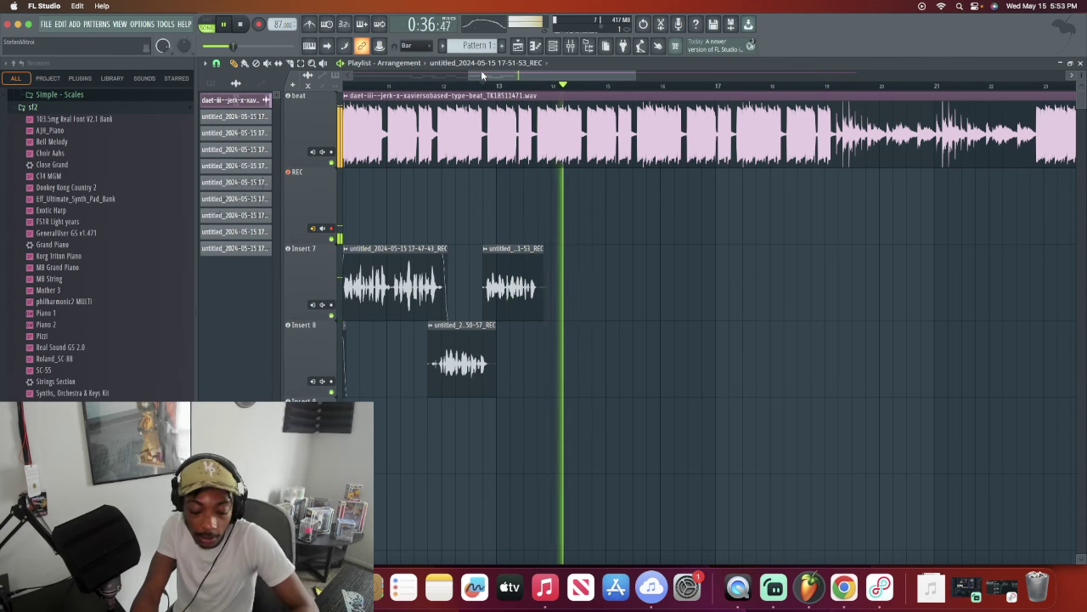
Step: Record a vocal take from three quarters into bar 12, trim its clip to three quarters into bar 13 through late bar 14, and place it on Insert 8
key(space)
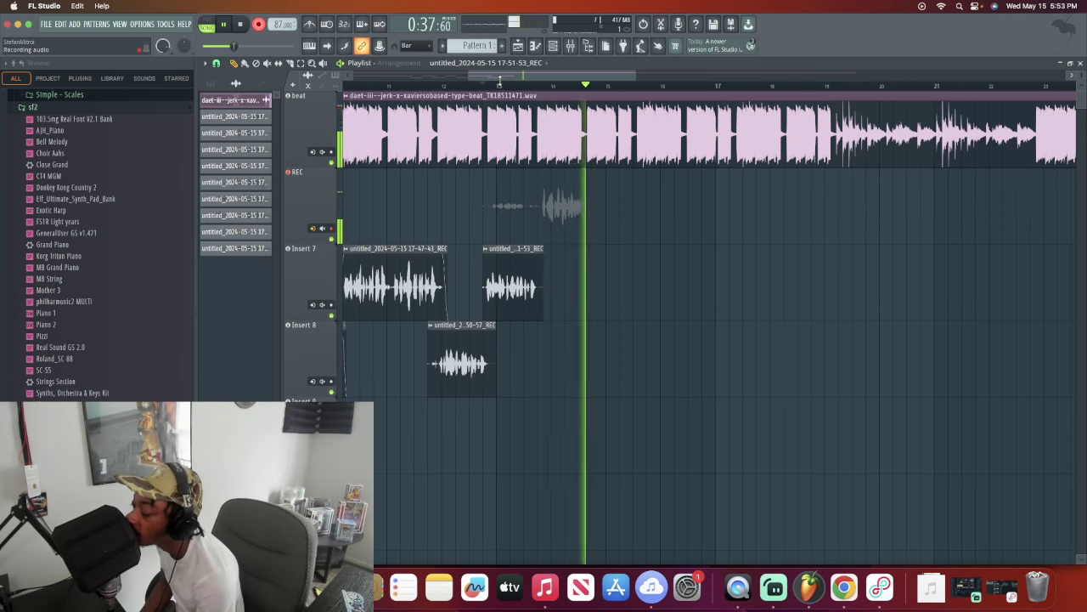
key(space)
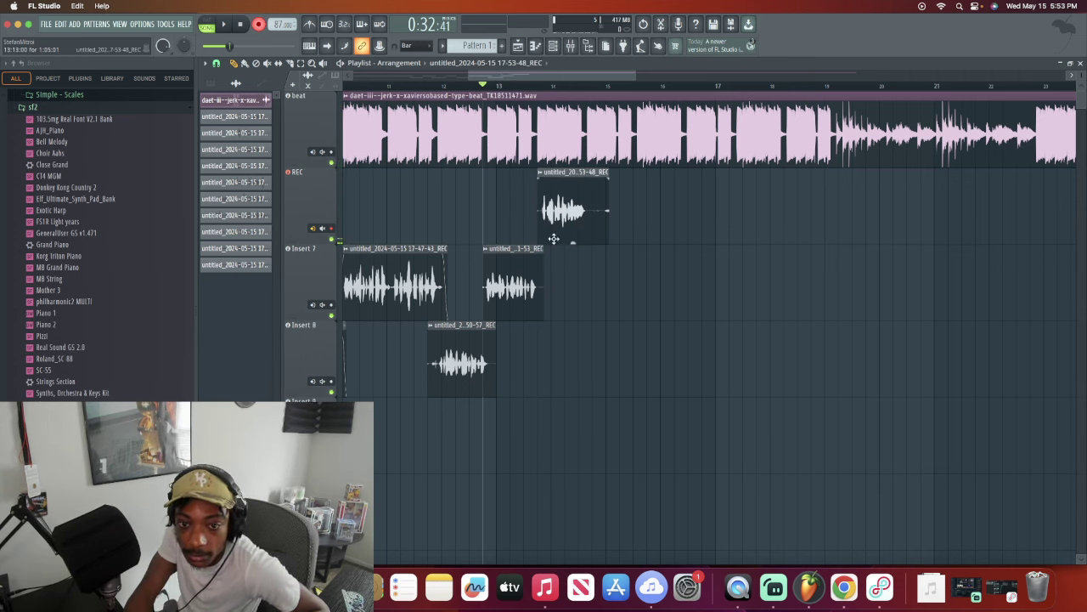
drag(555, 278, 555, 319)
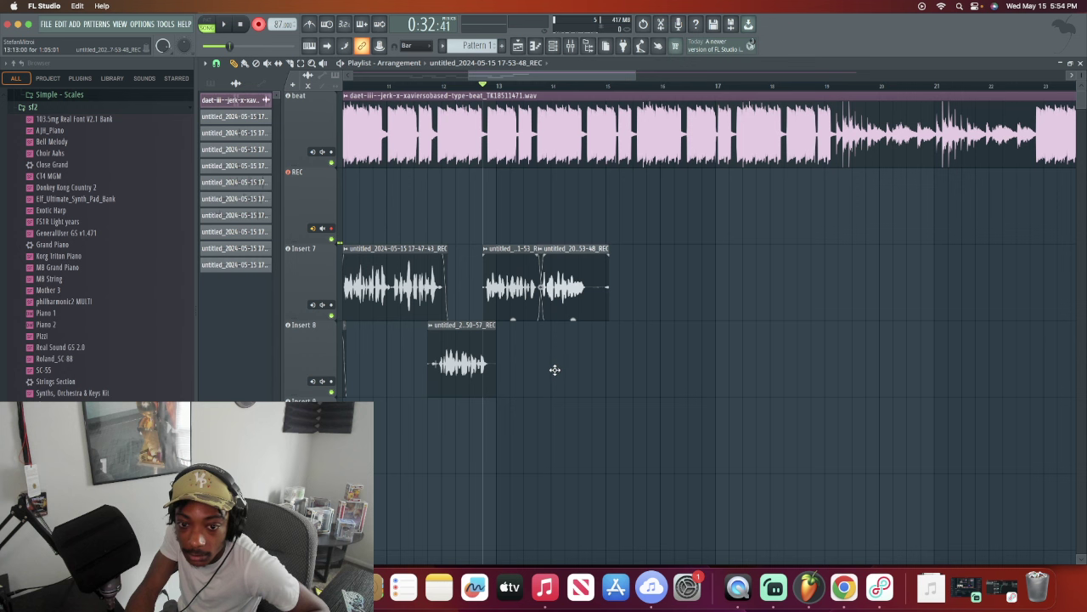
drag(555, 385, 555, 392)
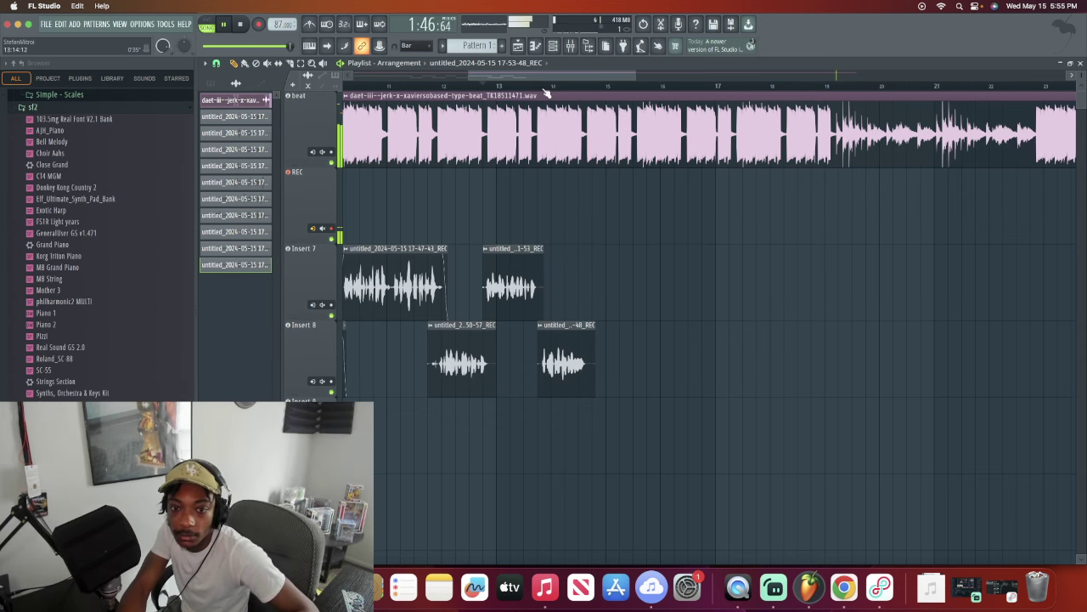
Step: Play back the beat with the newest Insert 7 and Insert 8 clips from around bar 13 into bar 15
mouse_move(547, 76)
mouse_down()
mouse_move(580, 76)
mouse_move(538, 74)
mouse_up()
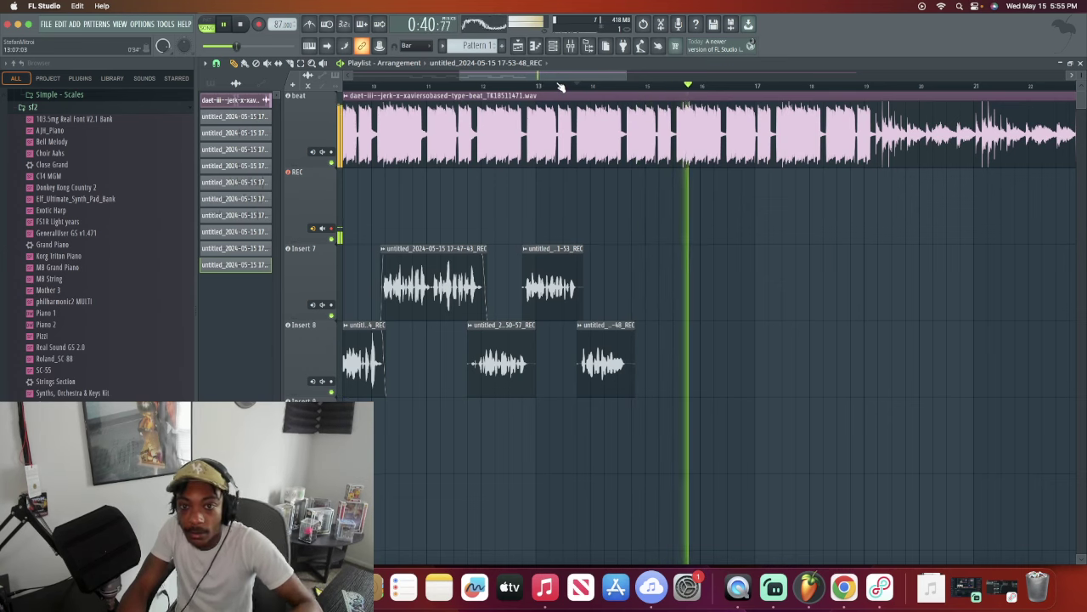
mouse_move(555, 79)
mouse_down()
mouse_move(621, 67)
mouse_move(548, 74)
mouse_up()
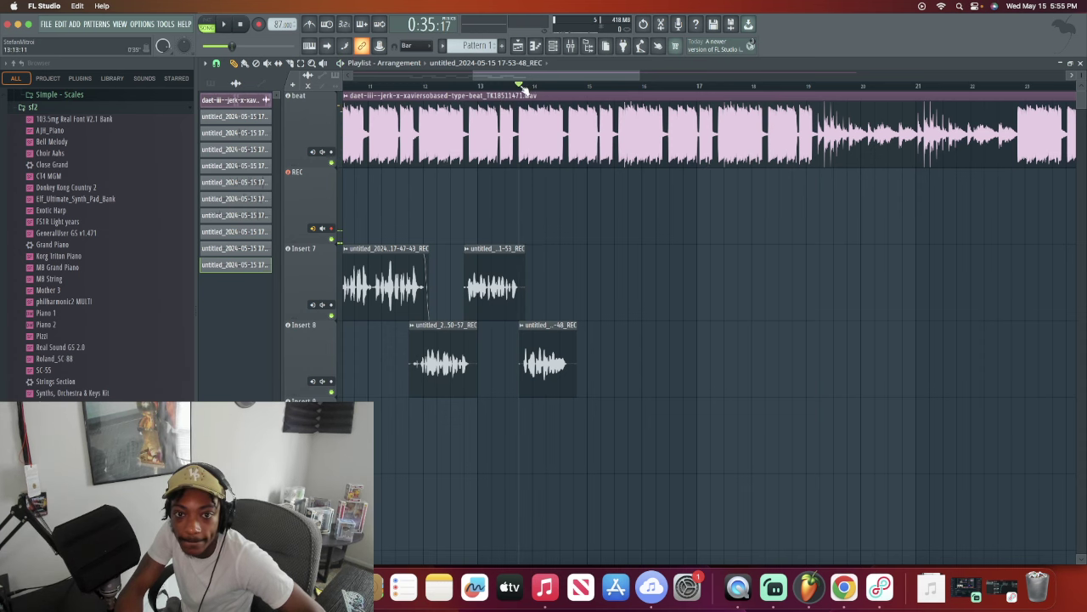
scroll(486, 72, left, 5)
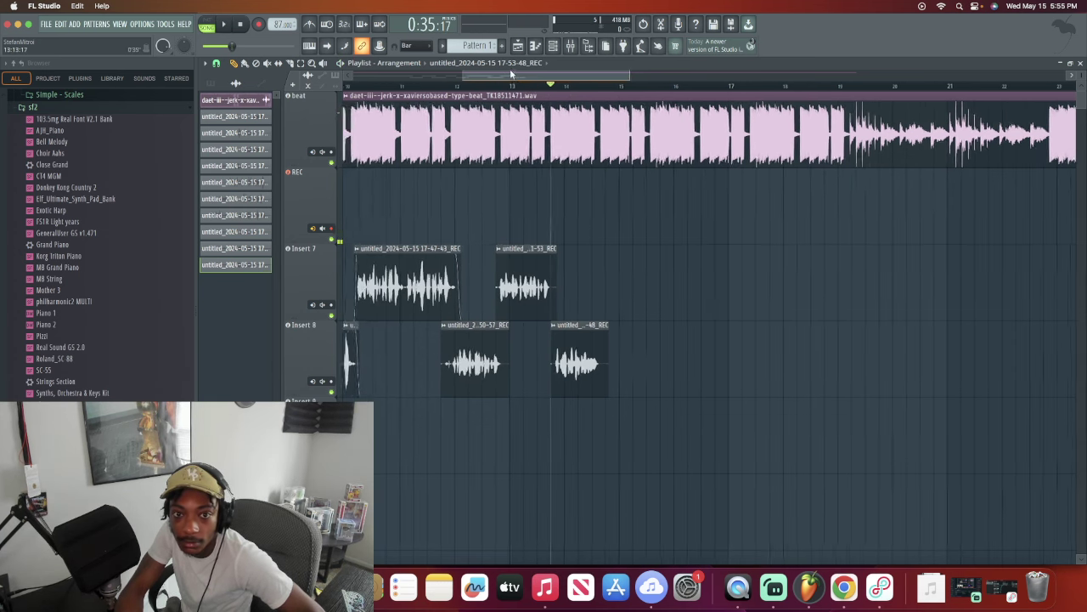
key(space)
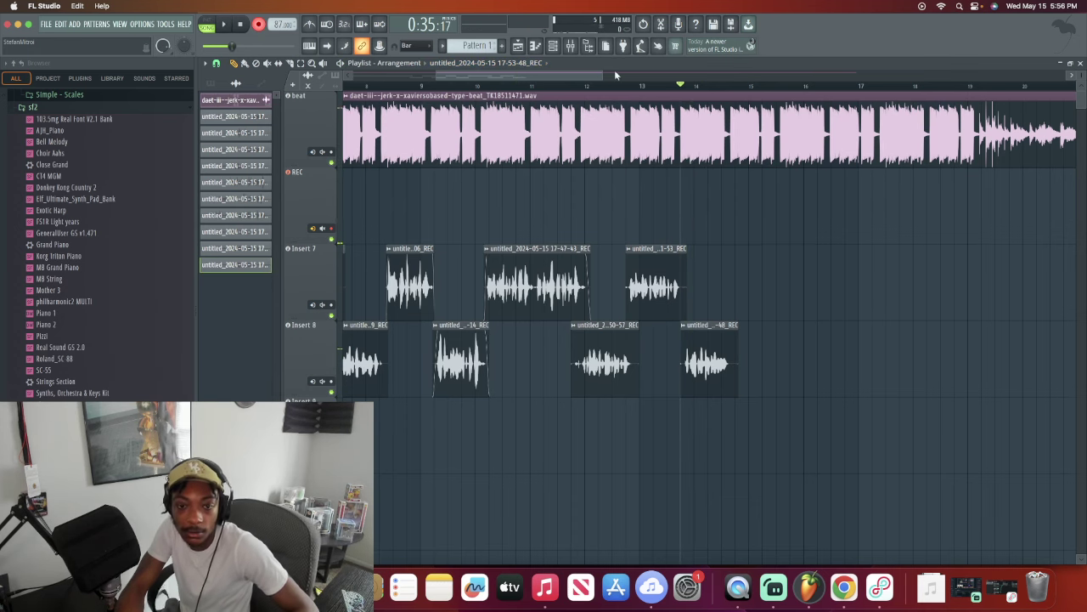
scroll(503, 78, right, 1)
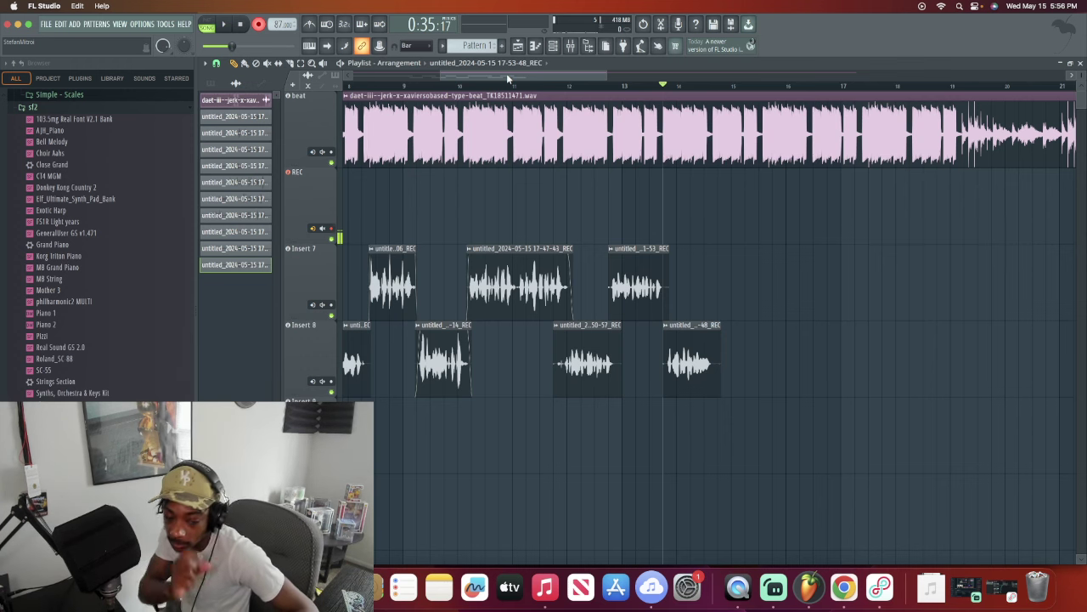
key(space)
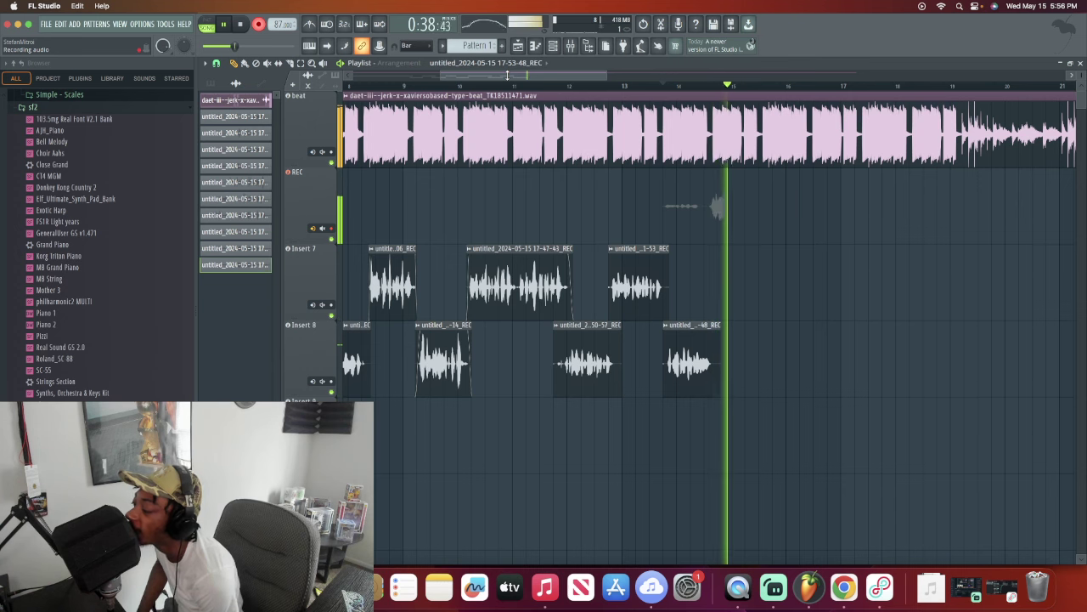
key(space)
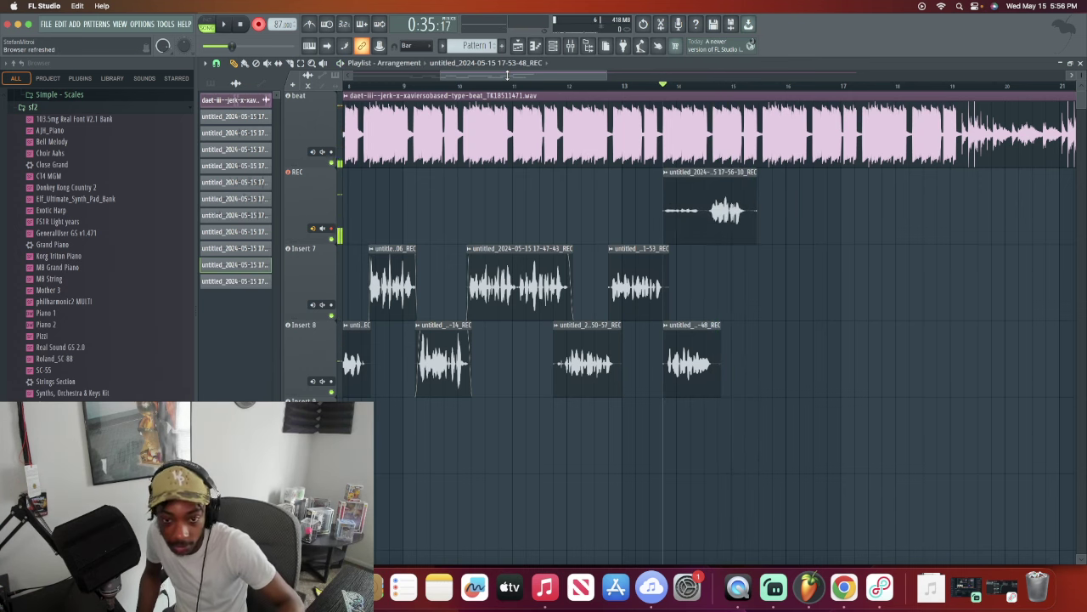
key(ctrl+z)
Step: Record a vocal take from three quarters into bar 13, trim its clip to mid bar 14 through late bar 15, and place it on Insert 7
key(space)
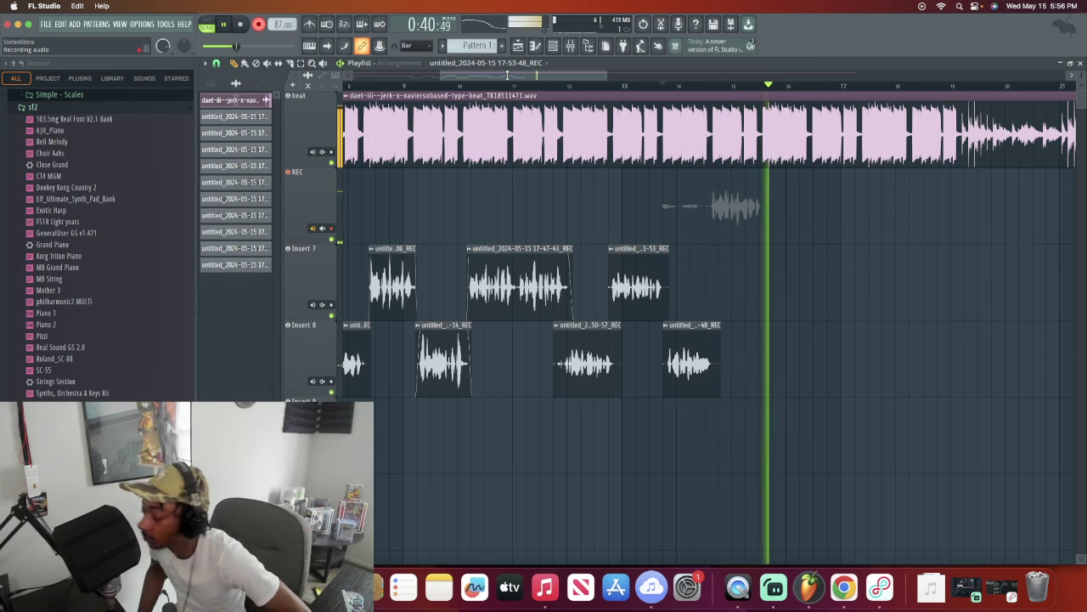
key(space)
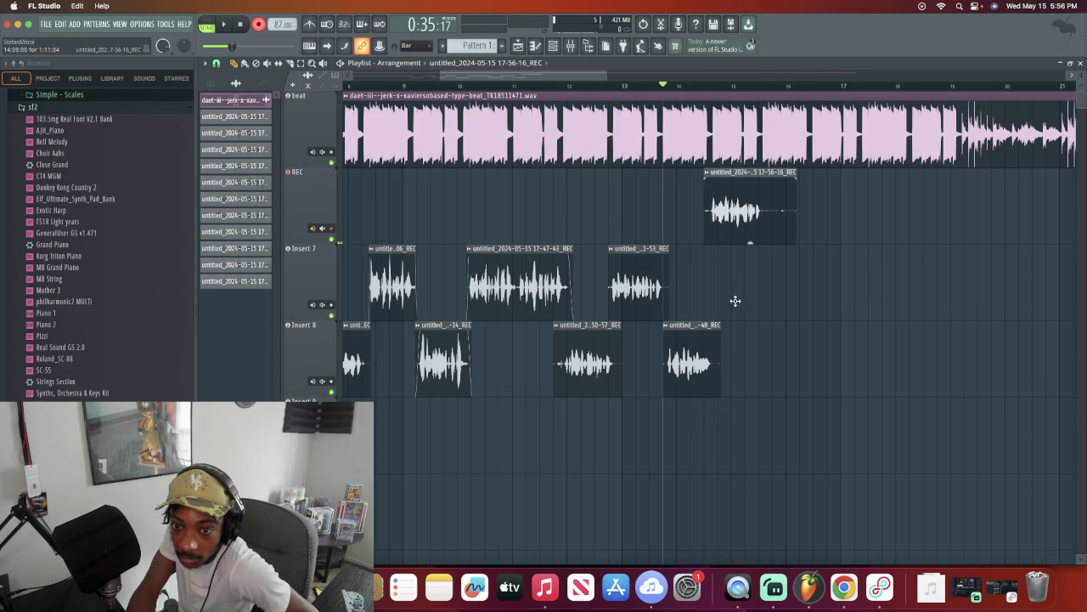
drag(734, 301, 735, 315)
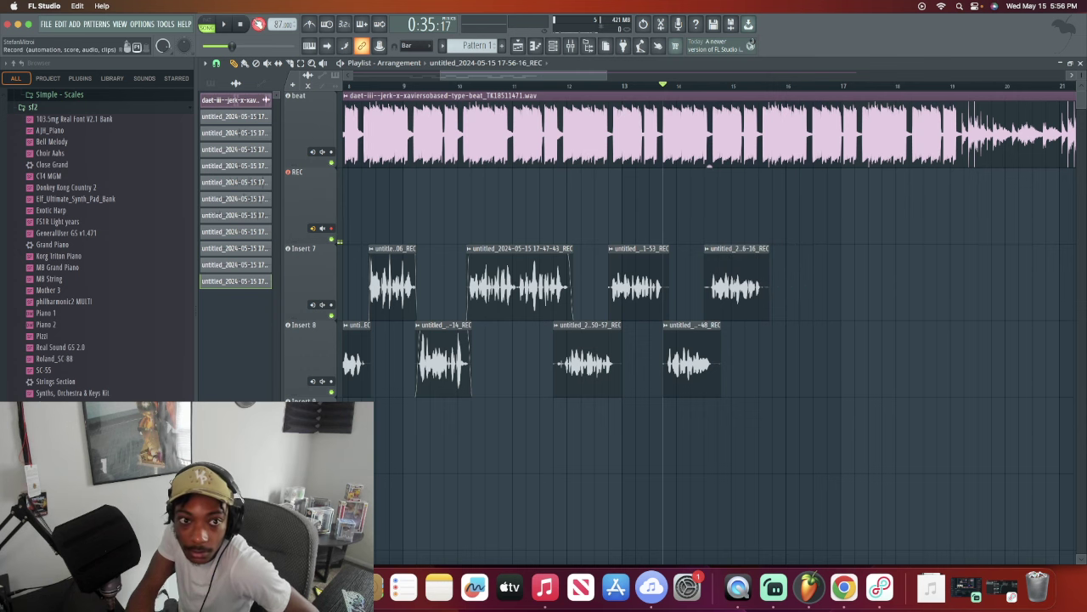
Step: Play back the beat with the recorded vocal clips from early in bar 11 through bar 16
click(527, 87)
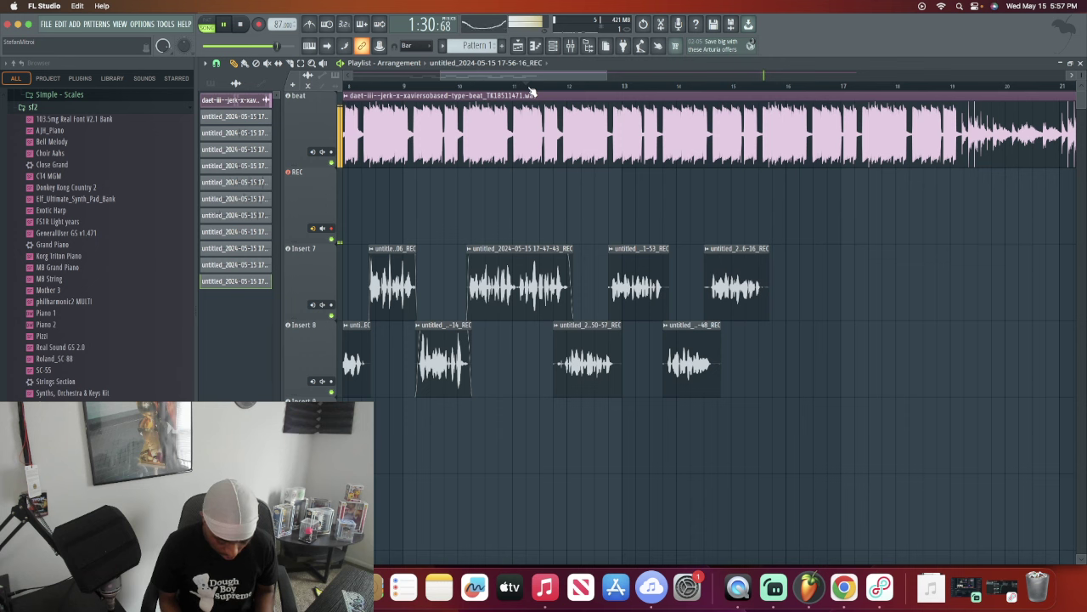
key(space)
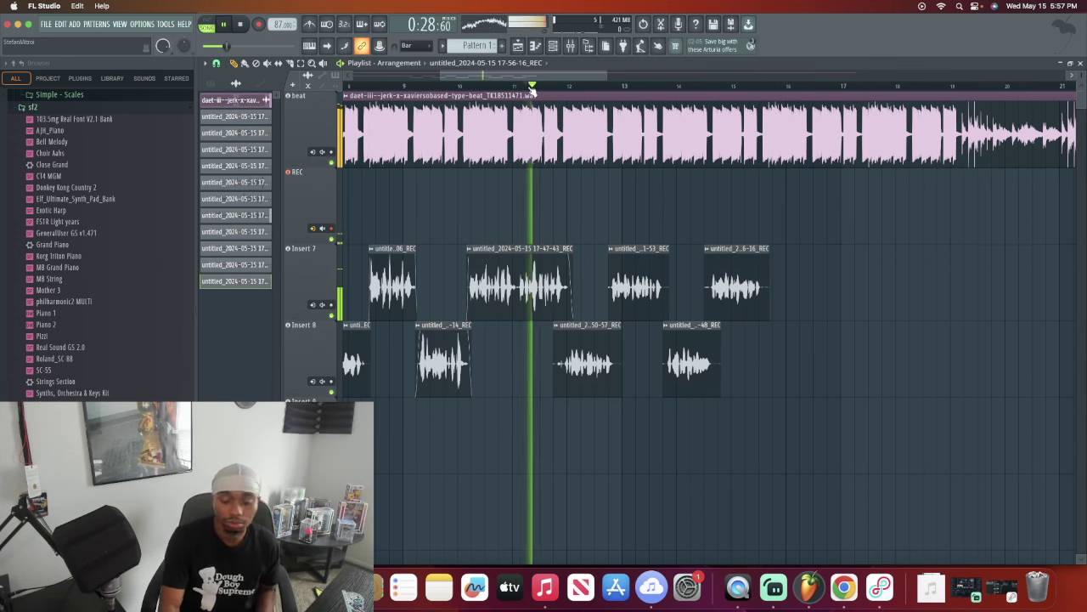
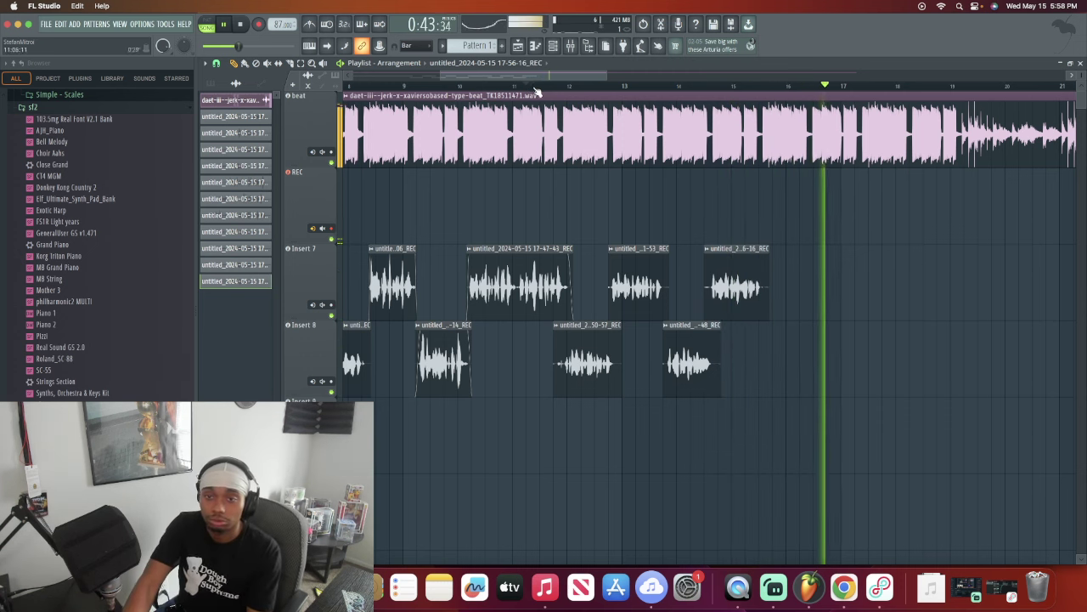
click(678, 86)
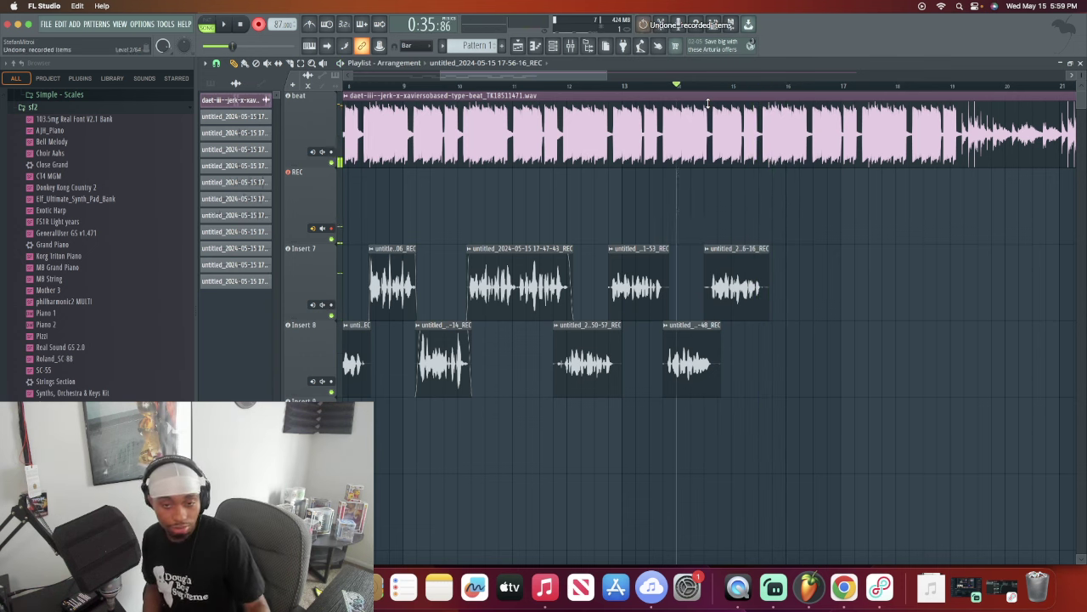
key(space)
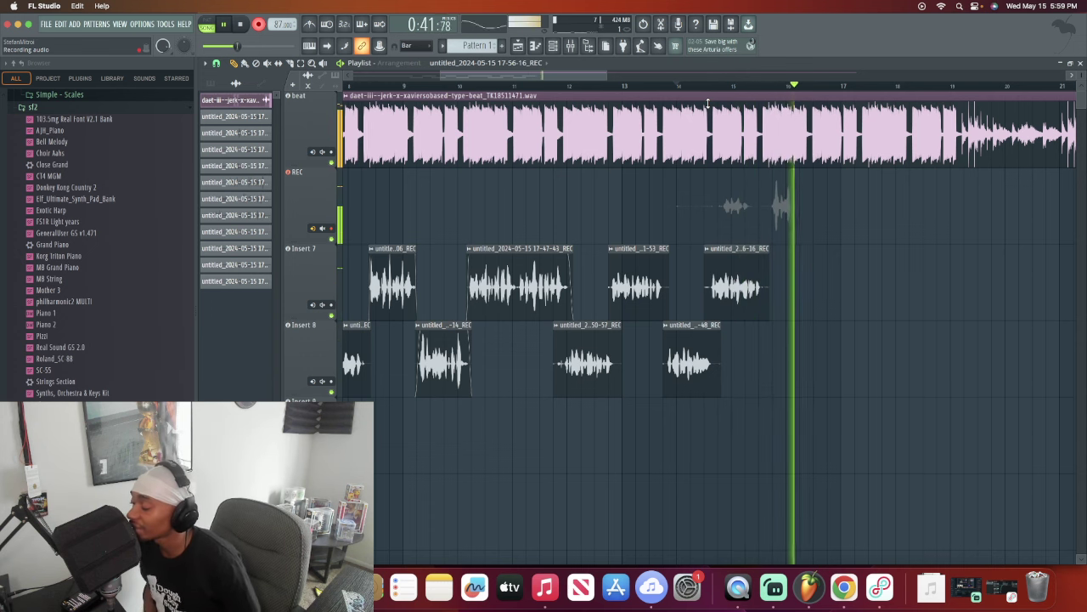
key(space)
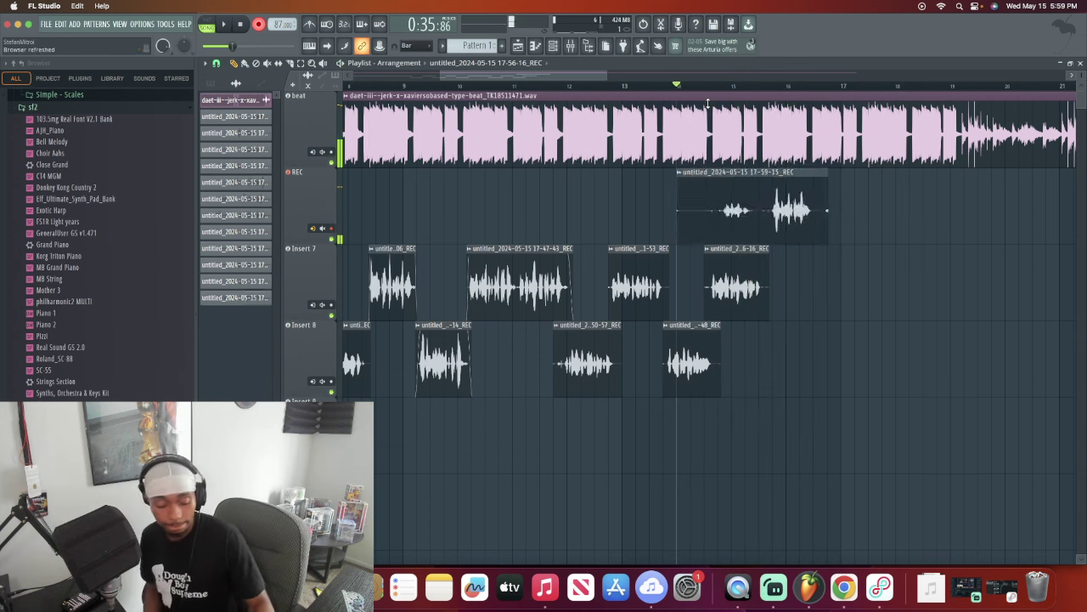
key(ctrl+z)
key(space)
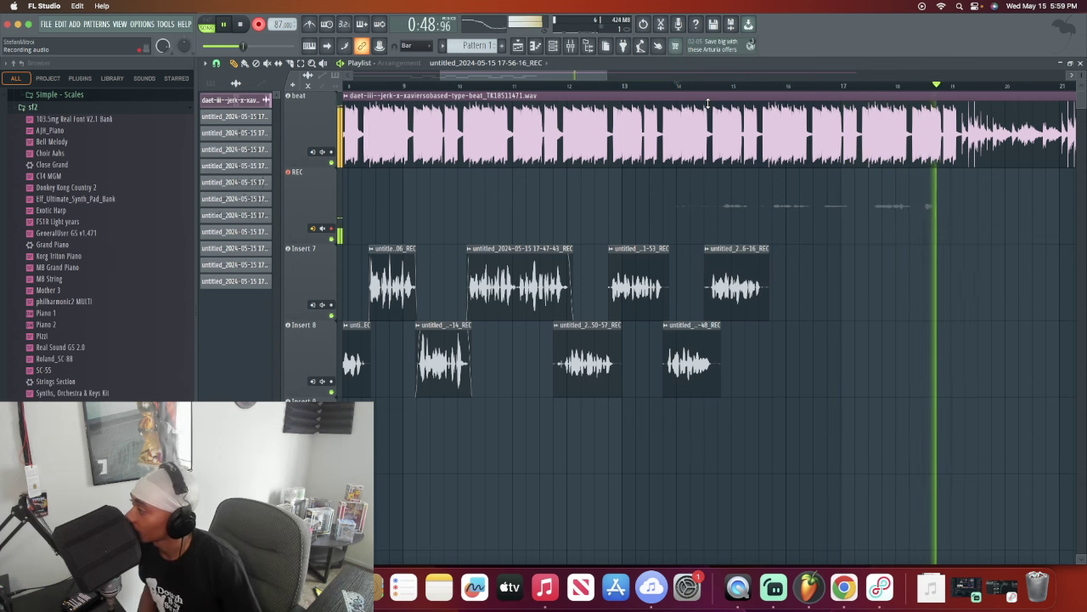
key(space)
Step: Record a vocal take from about the start of bar 14, trim its clip to late bar 15 through mid bar 17, and place it on Insert 8
key(space)
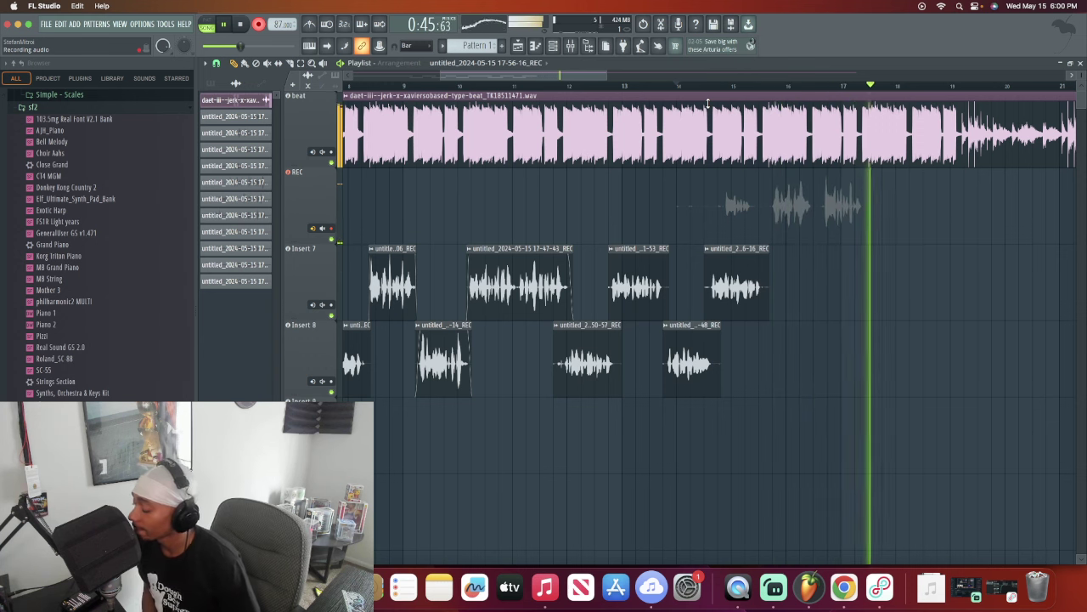
key(space)
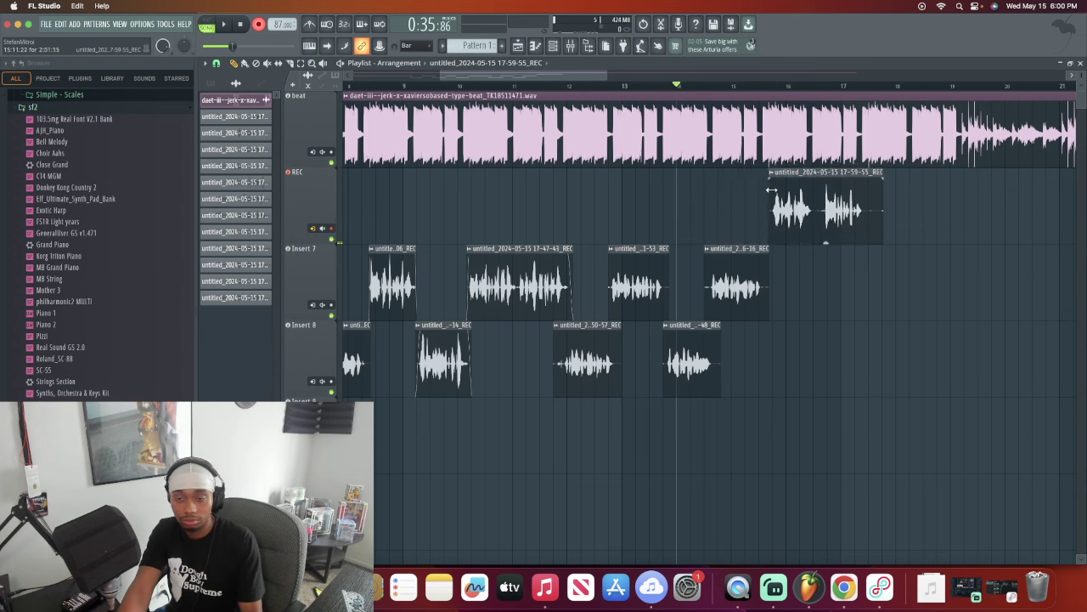
drag(824, 204, 825, 361)
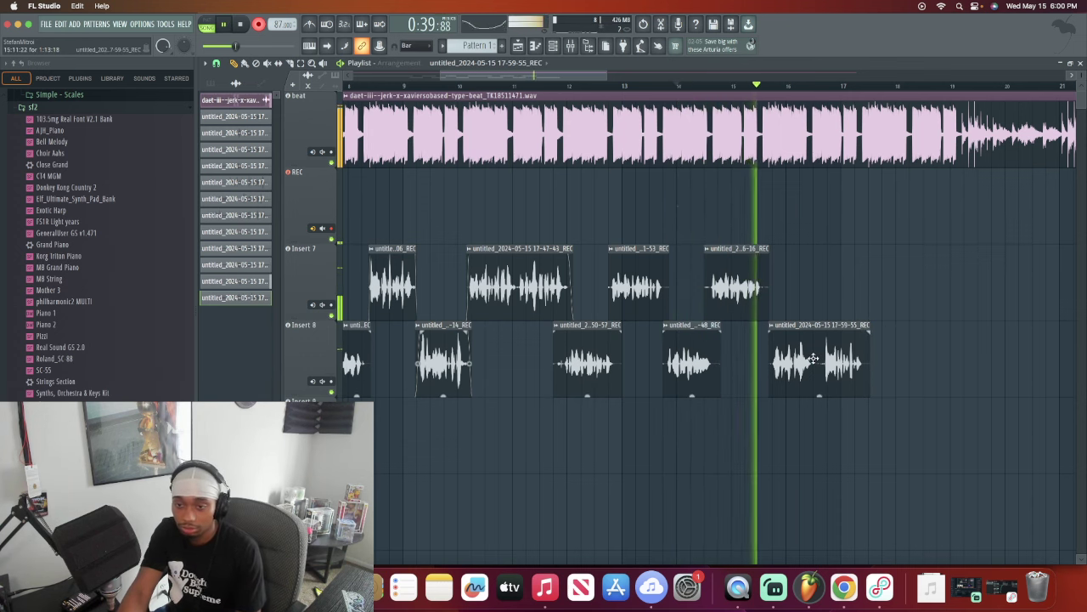
Step: Undo the latest recording and the clip fade edit, and remove the newest vocal clip from Insert 8
key(space)
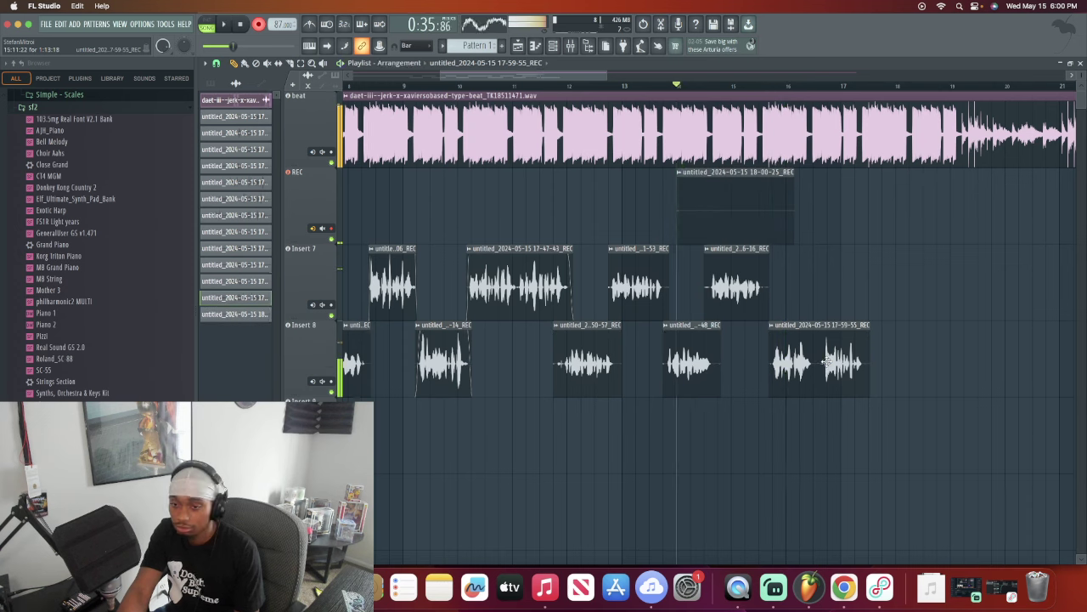
key(super+z)
key(super+z)
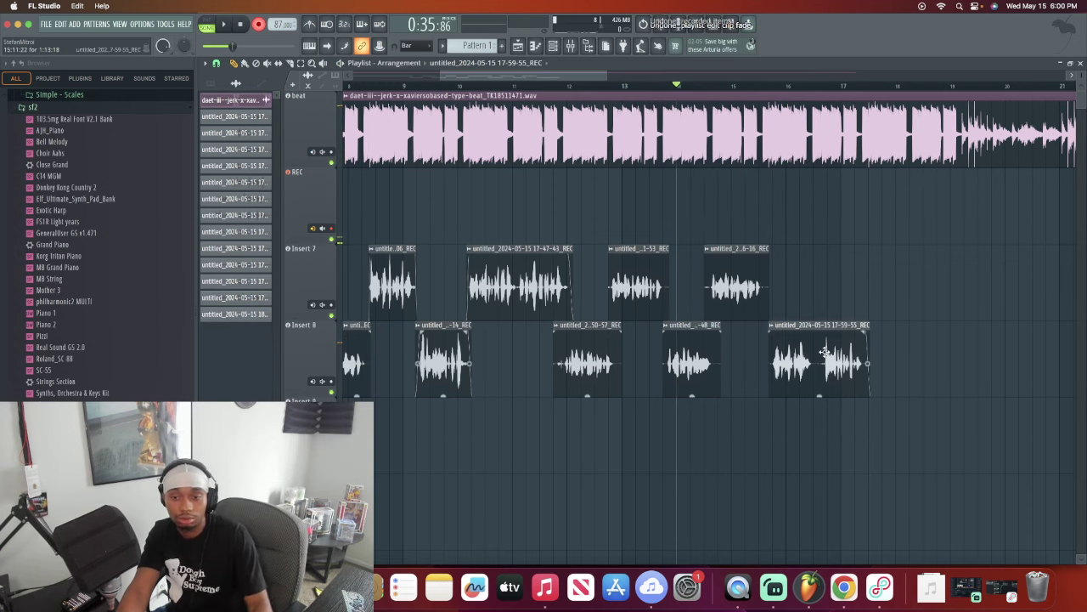
key(space)
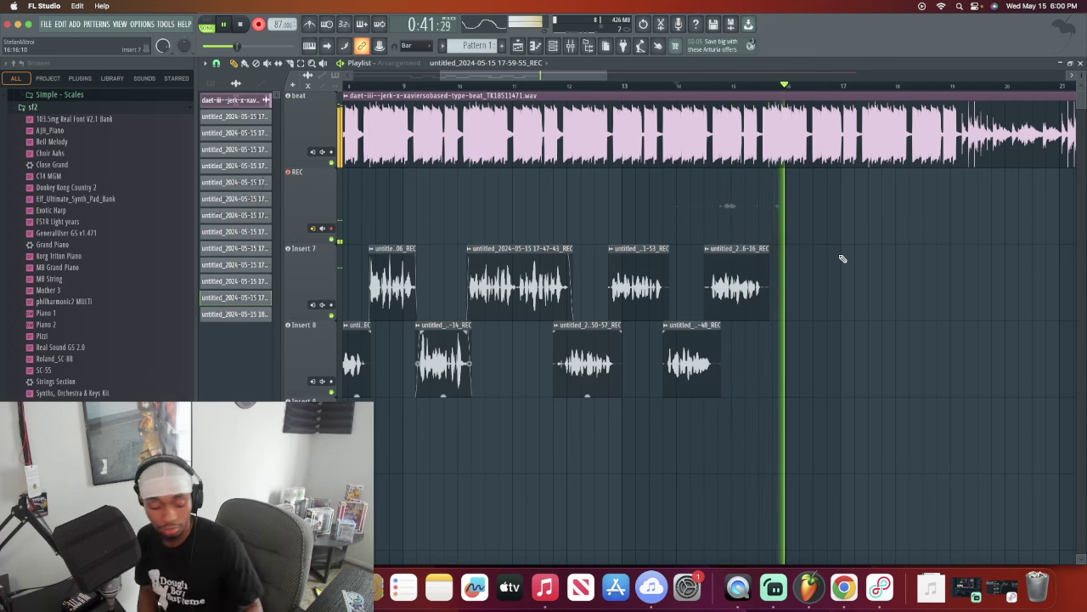
key(space)
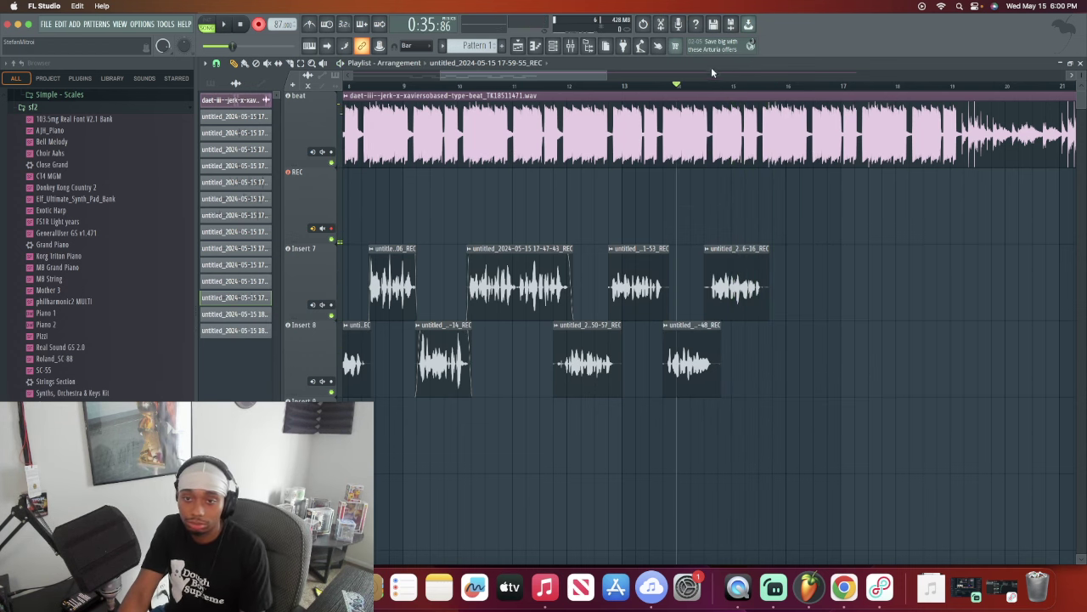
key(space)
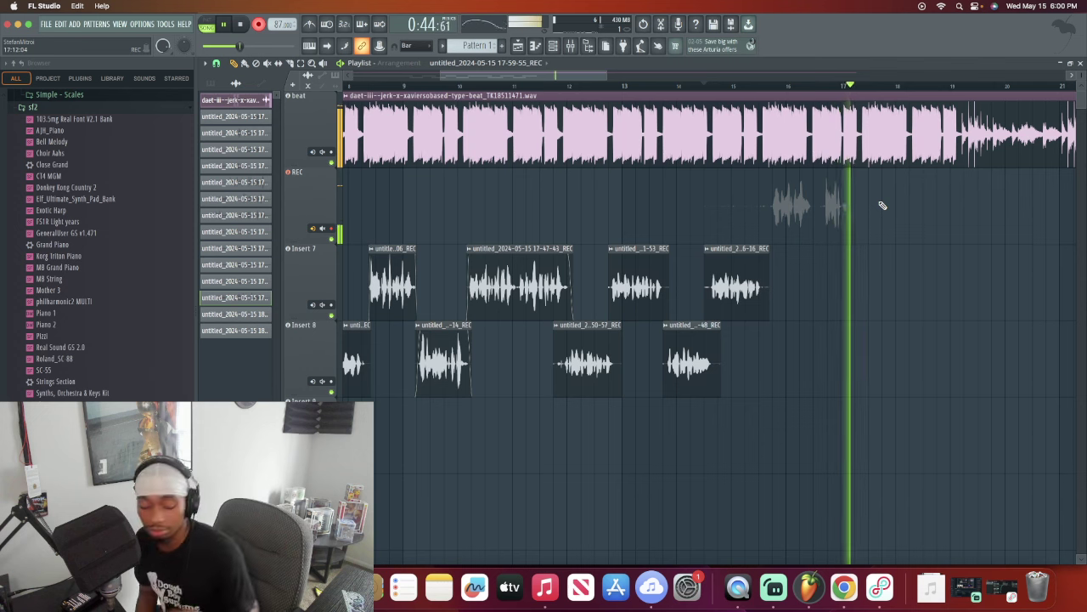
key(space)
key(space)
key(ctrl+z)
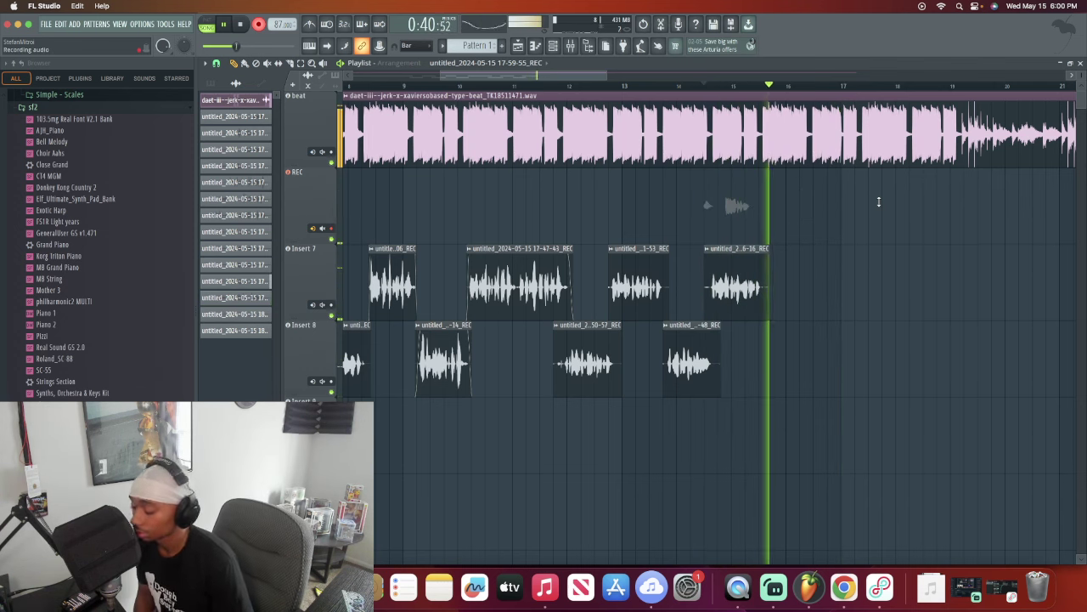
key(space)
Step: Record a vocal take from halfway into bar 14, trim its clip to mid bar 15 through mid bar 17, and place it on Insert 8
key(space)
key(ctrl+z)
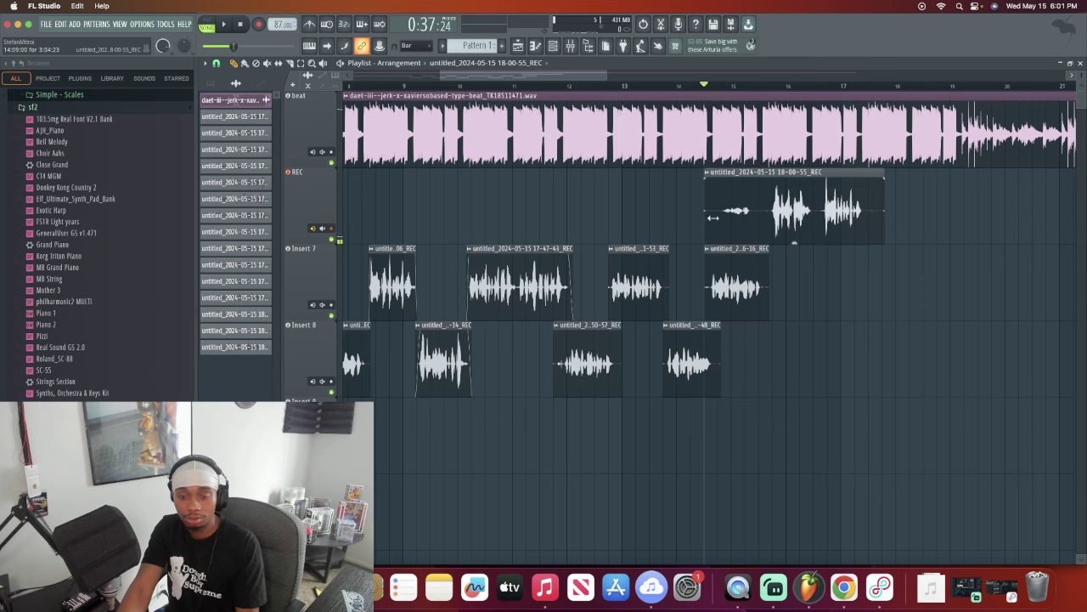
drag(820, 220, 846, 392)
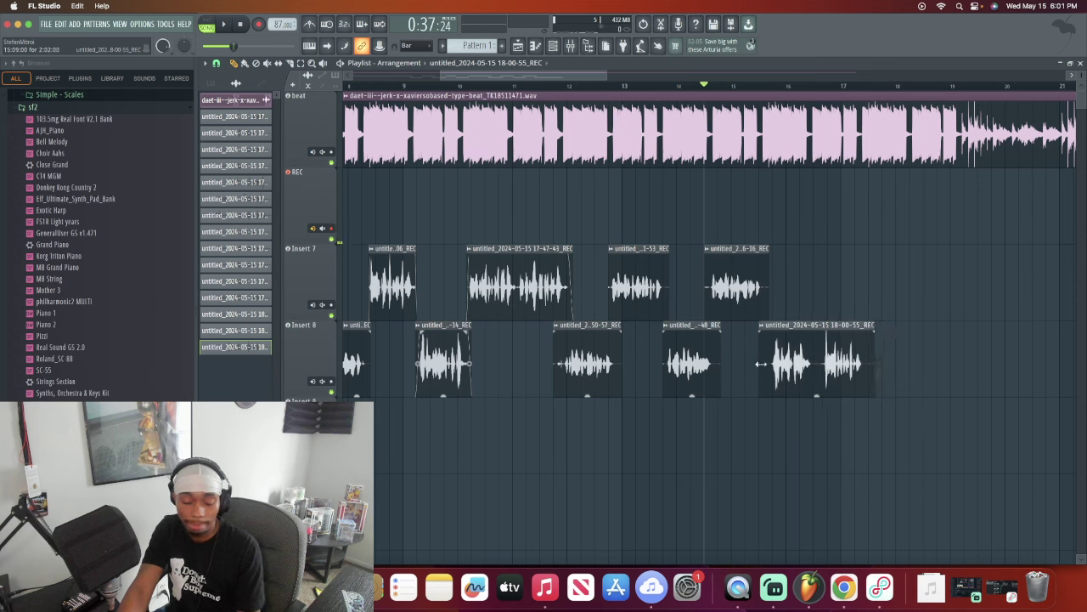
Step: Trim the newest Insert 8 clip to run from the end of the last Insert 7 clip to almost halfway into bar 17, with fades at both ends
key(space)
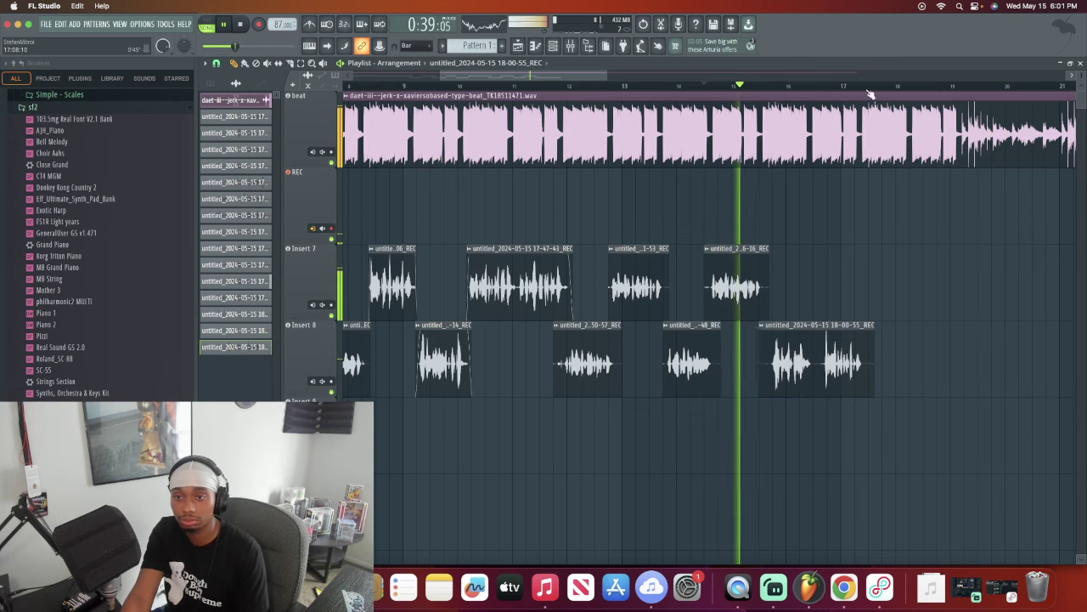
scroll(869, 88, up, 6)
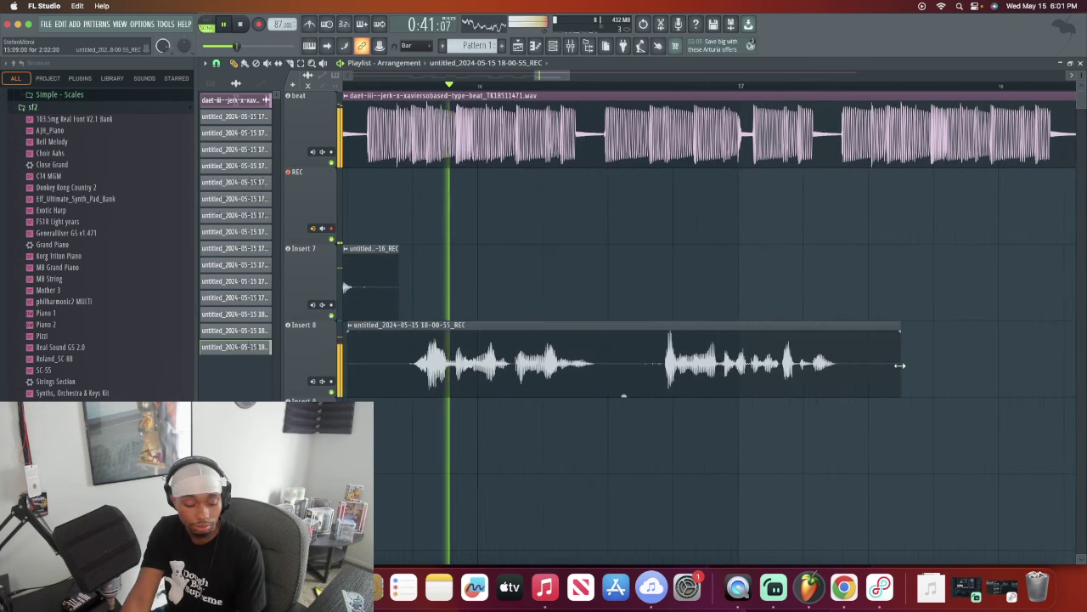
drag(900, 364, 837, 329)
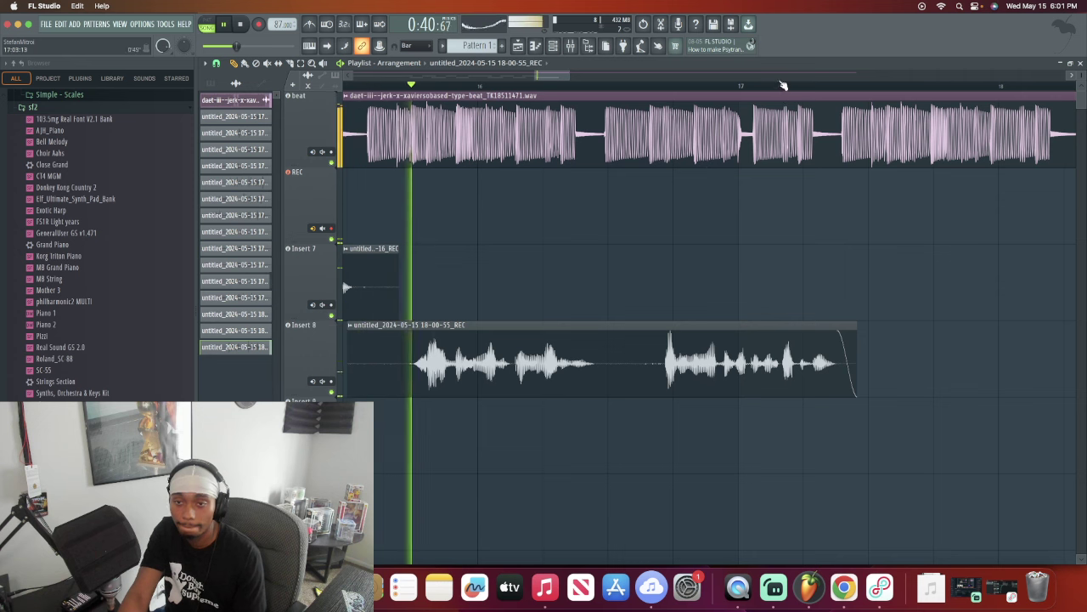
scroll(781, 90, down, 2)
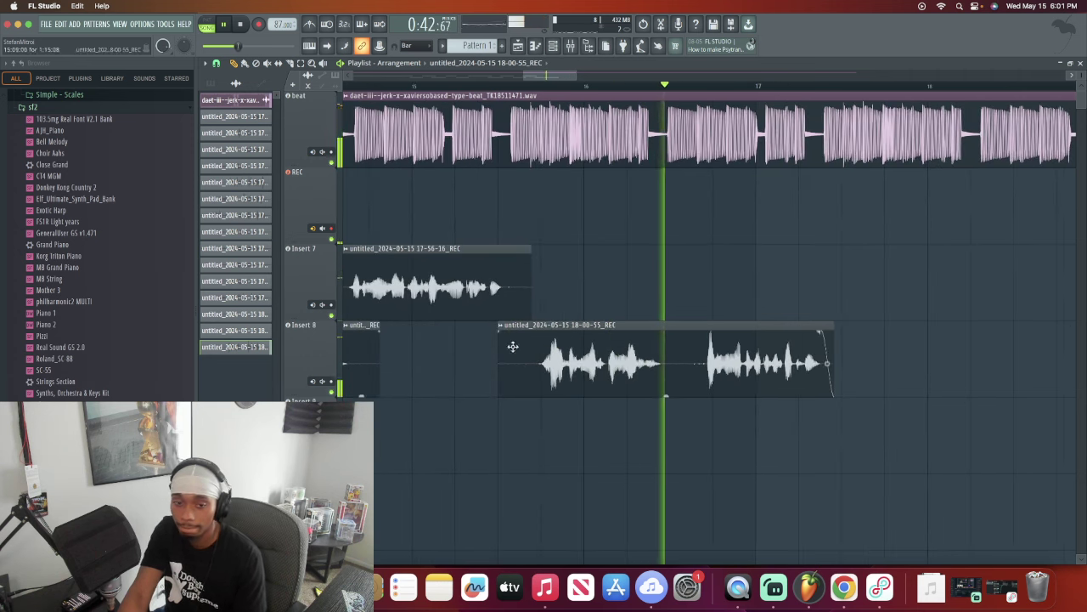
drag(497, 363, 532, 364)
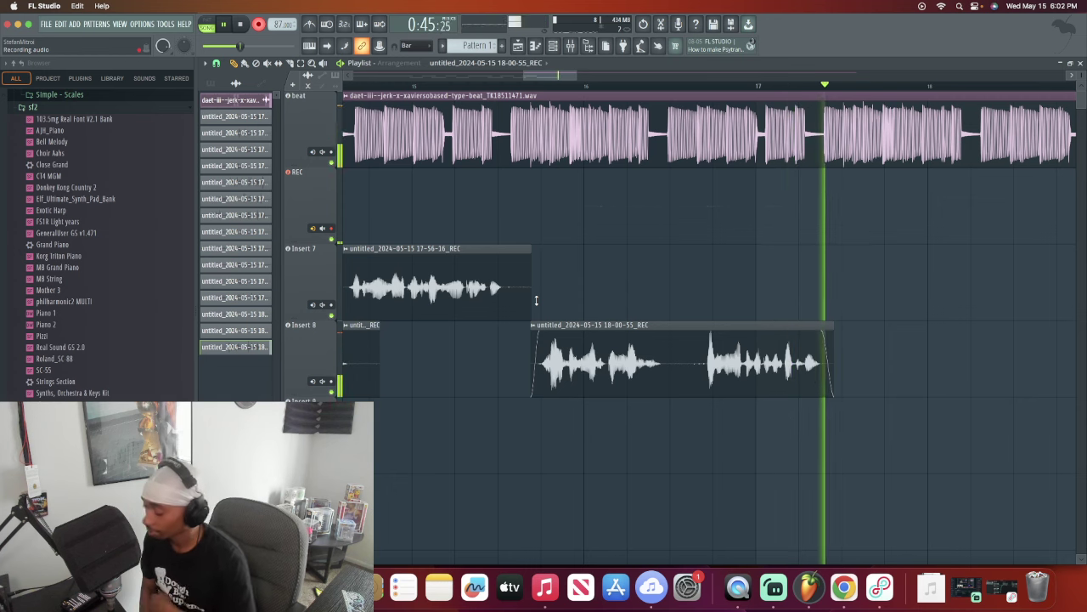
key(space)
key(ctrl+z)
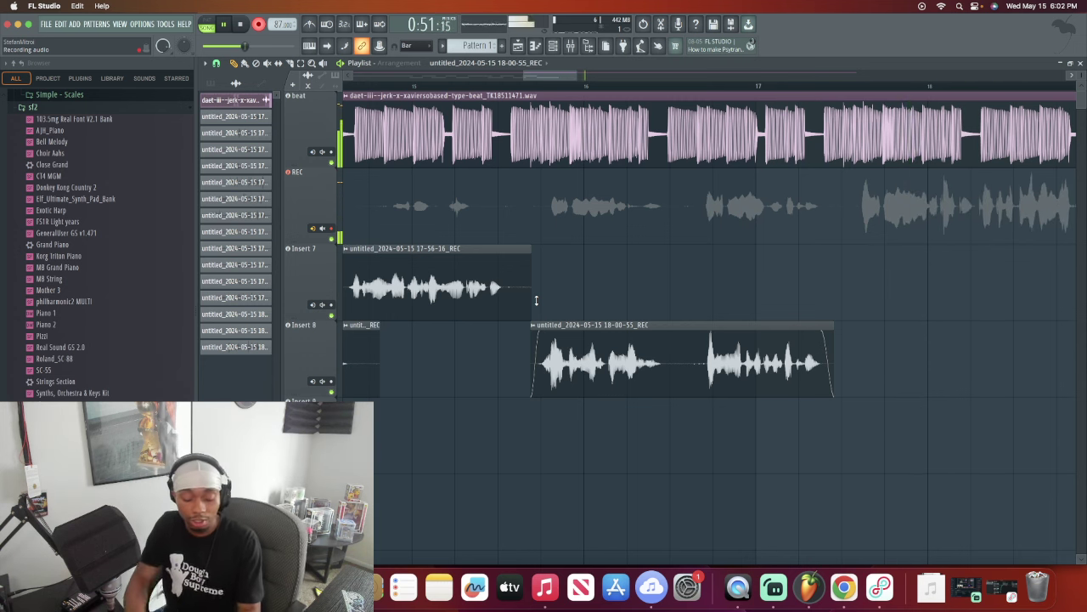
key(space)
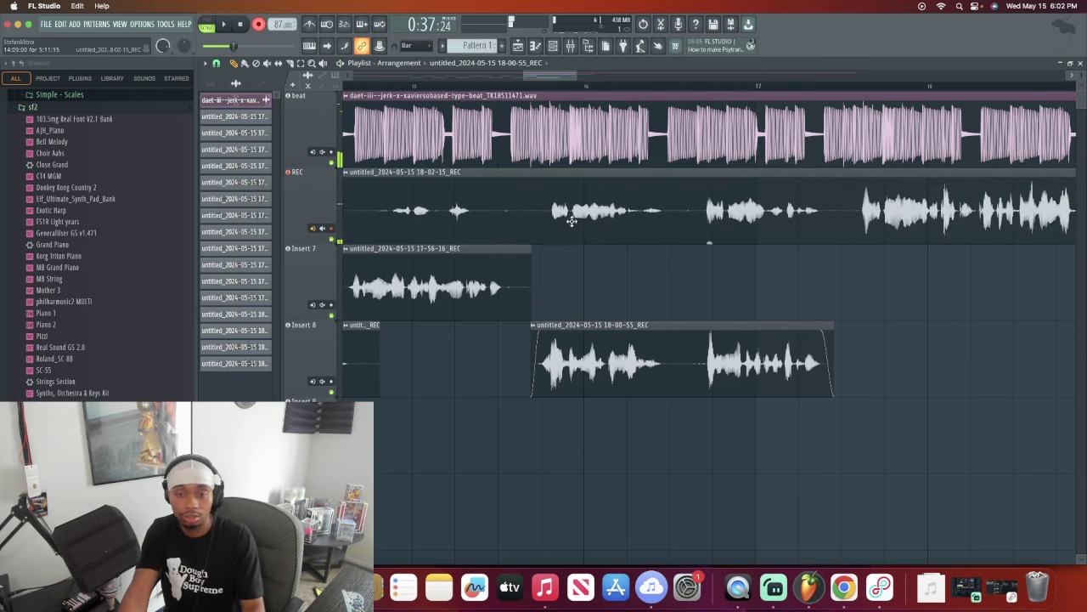
right_click(583, 226)
Step: Record a vocal take from about a quarter into bar 15 and undo the recording
key(space)
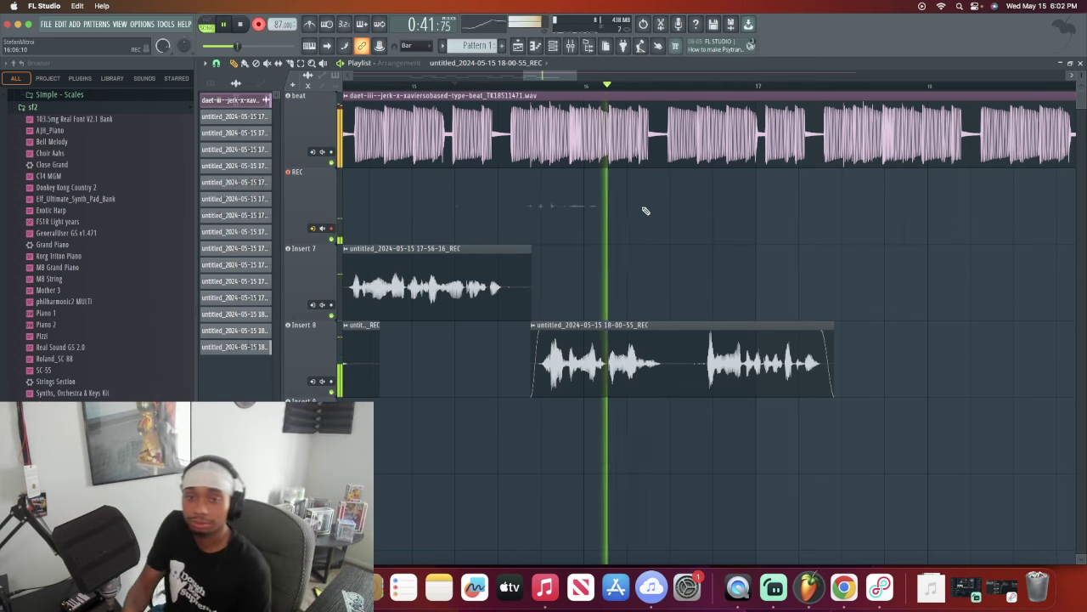
scroll(663, 89, up, 2)
scroll(663, 88, down, 2)
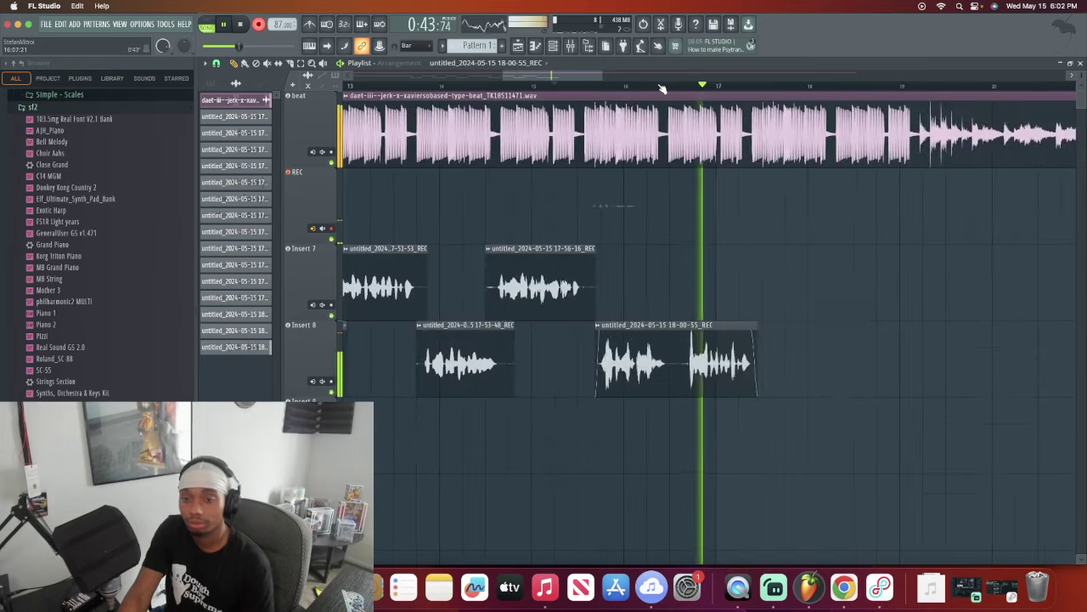
scroll(663, 89, down, 1)
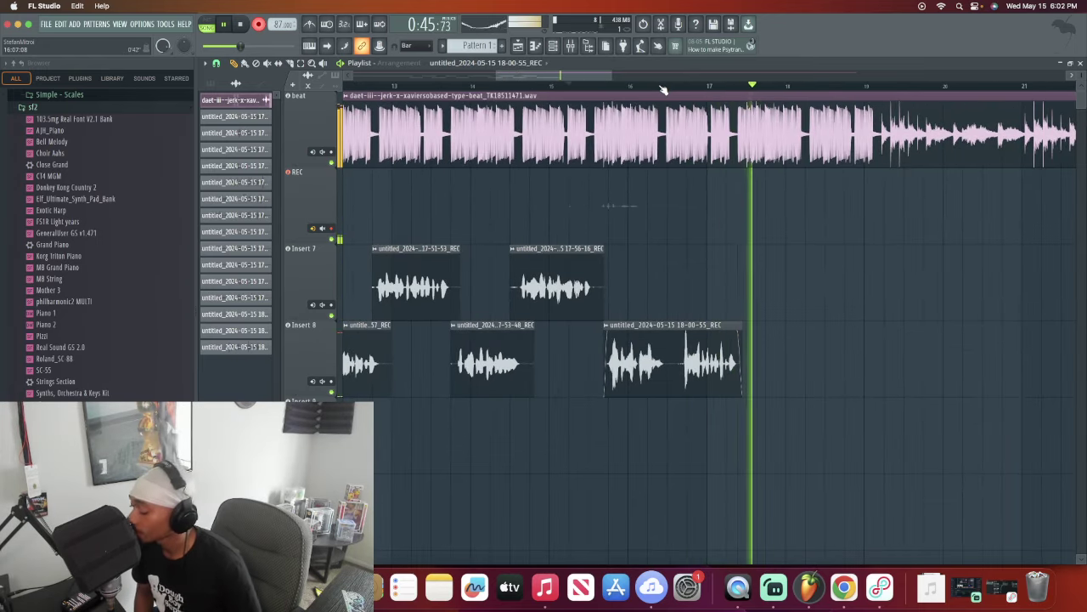
key(space)
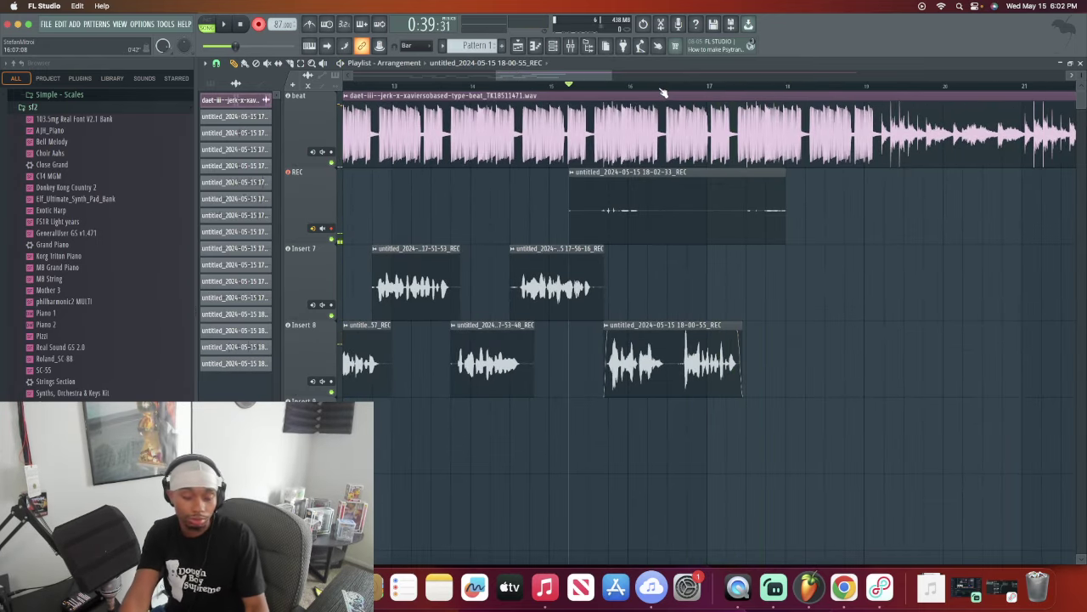
key(super+z)
Step: Record another vocal take from early bar 15 into bar 19 and remove its clip from the REC track
key(space)
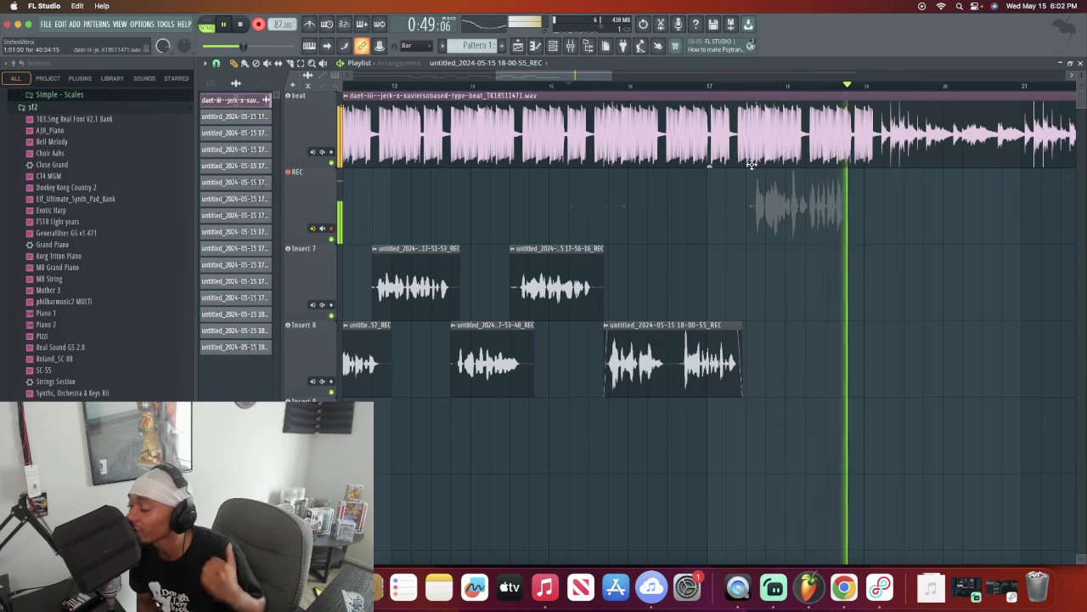
key(space)
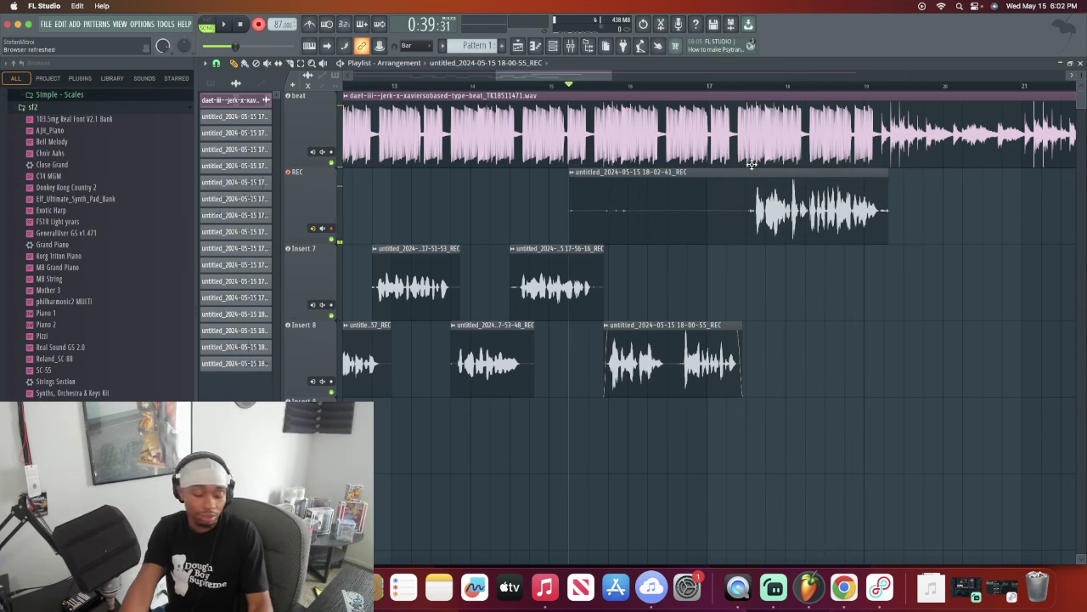
right_click(839, 231)
Step: Try a vocal take on Insert 7, trimmed to mid bar 17 through early bar 19, and delete it after playback
key(space)
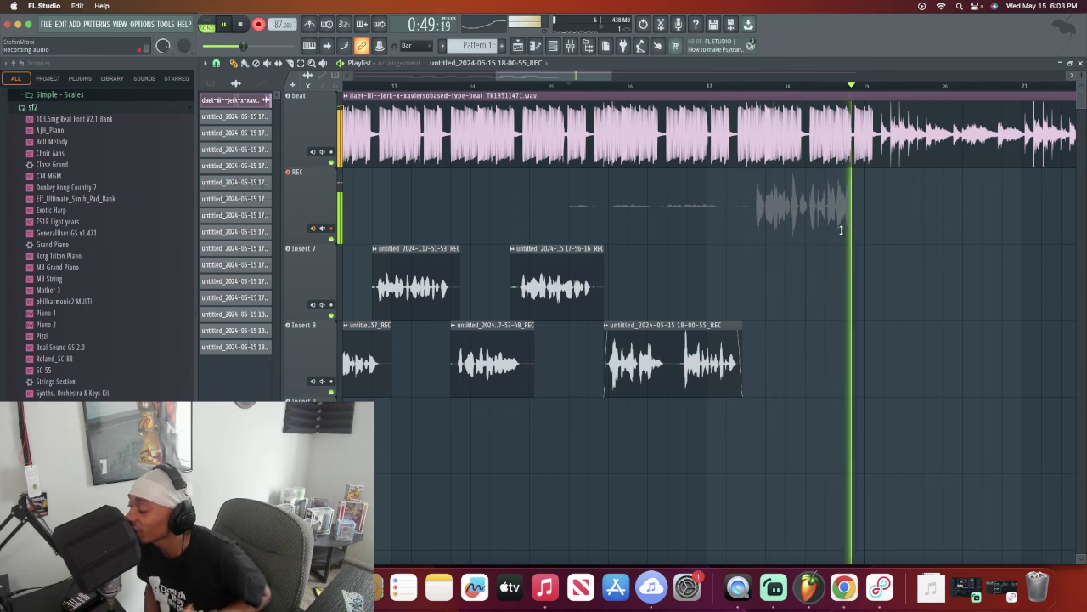
key(space)
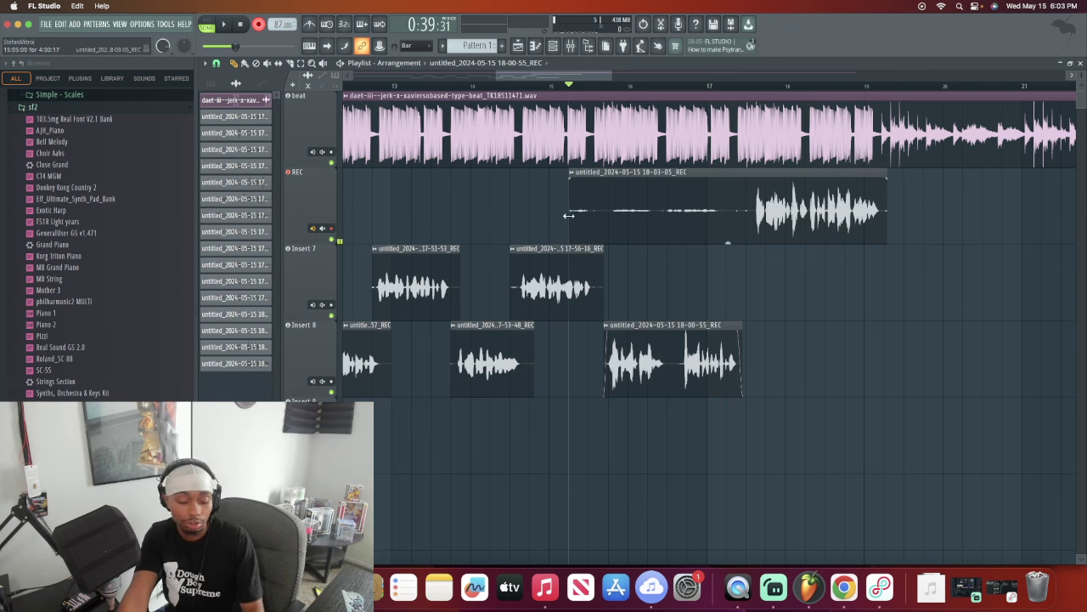
drag(569, 214, 667, 213)
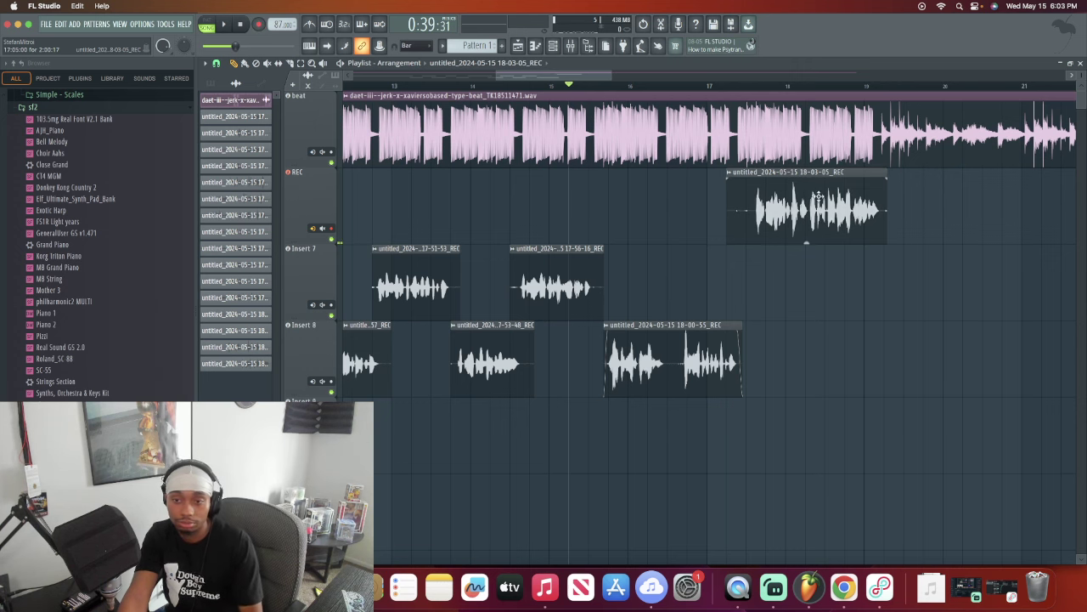
drag(820, 266, 820, 270)
drag(808, 93, 791, 212)
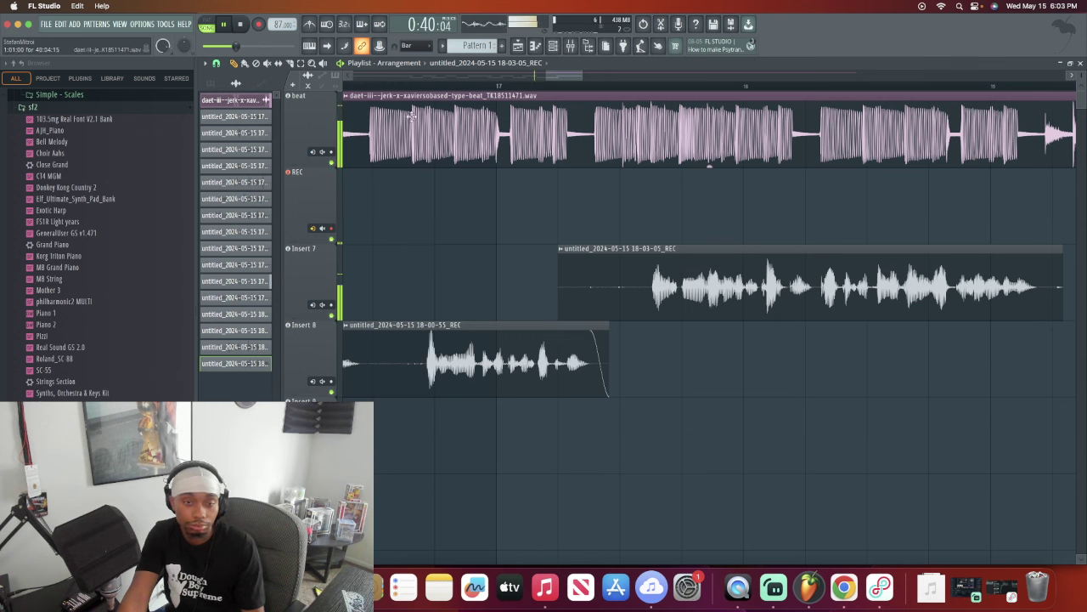
drag(559, 291, 576, 276)
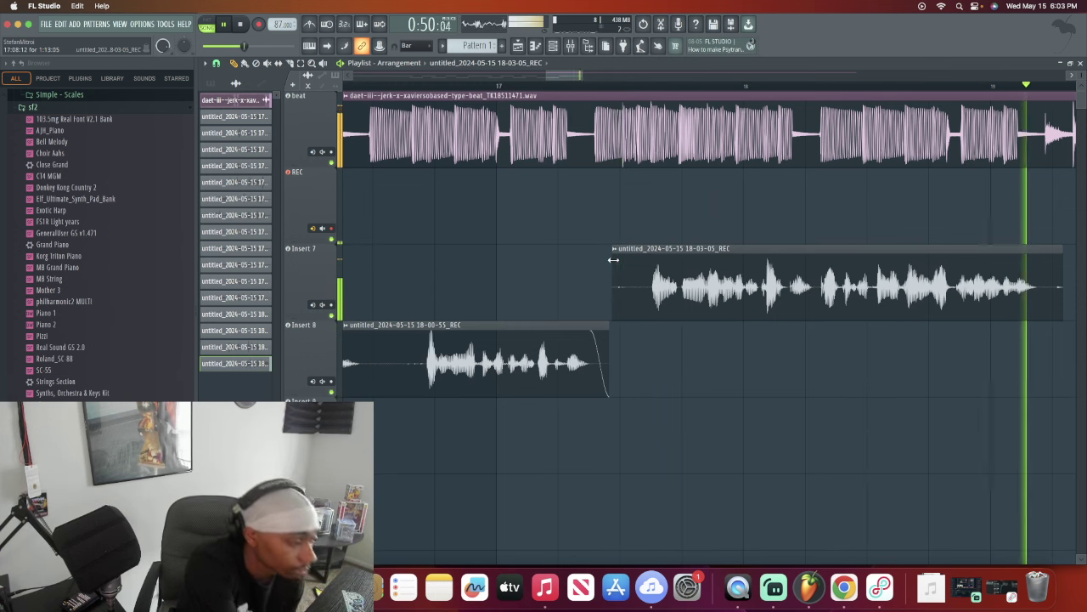
right_click(711, 288)
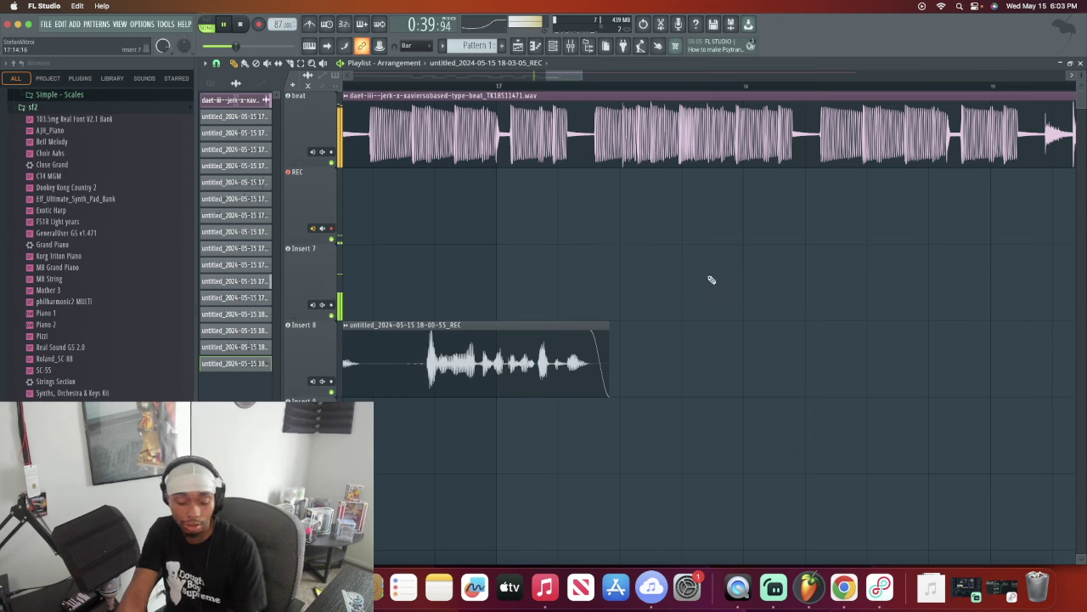
Step: Record a vocal take into bar 19, place it on Insert 7, and trim its start to halfway into bar 17
key(space)
scroll(486, 94, down, 2)
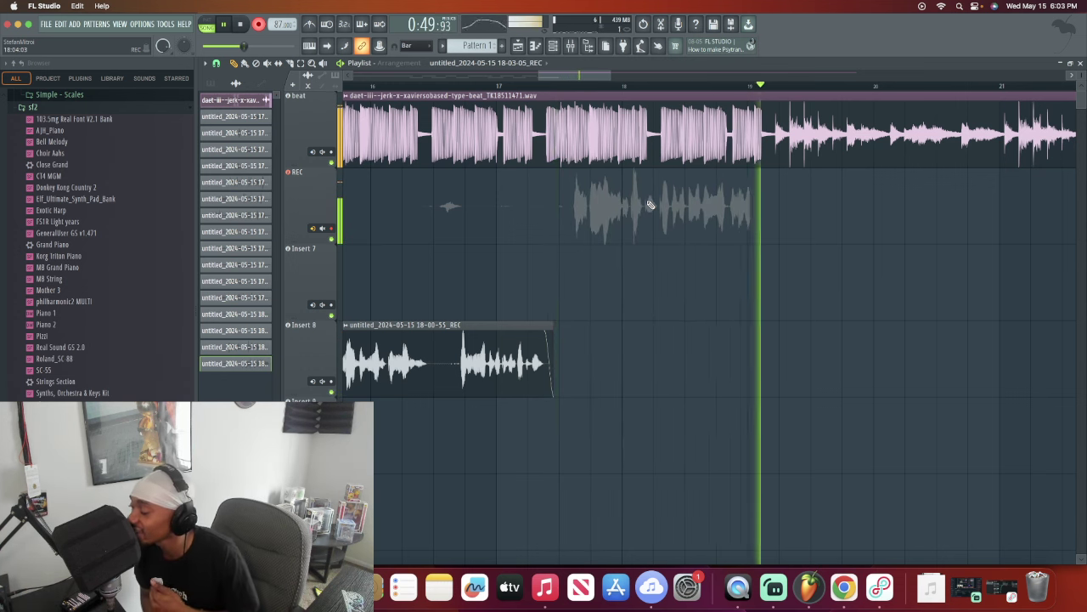
key(space)
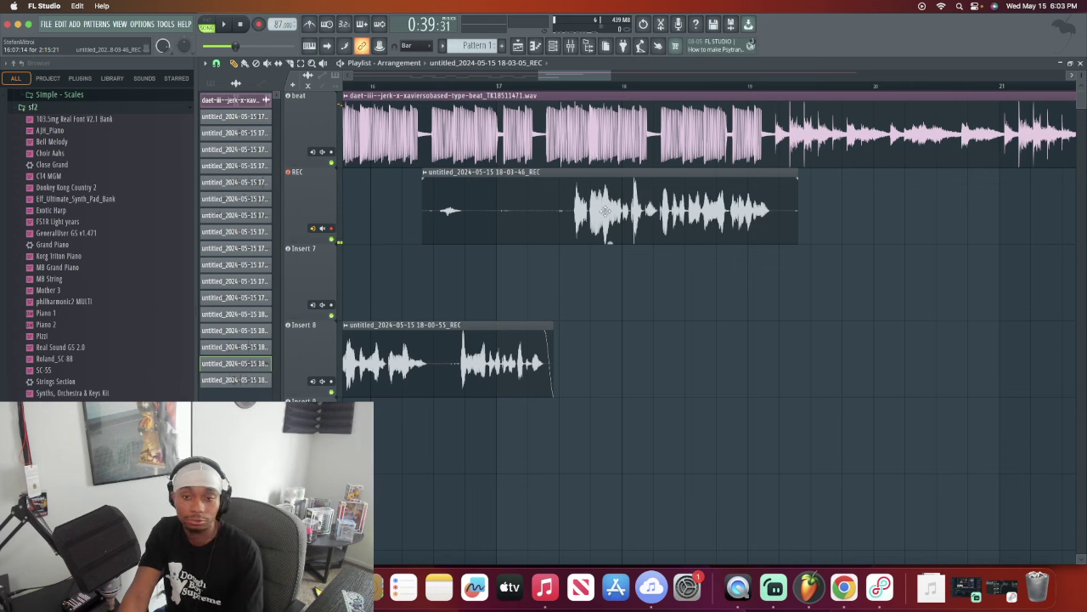
drag(512, 210, 513, 286)
key(space)
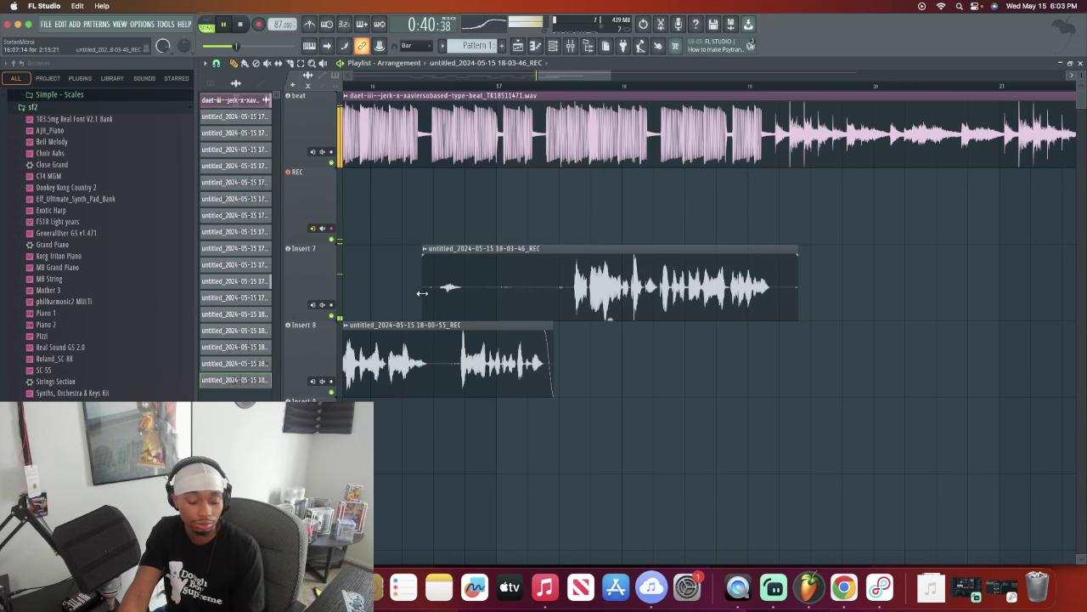
drag(422, 293, 560, 245)
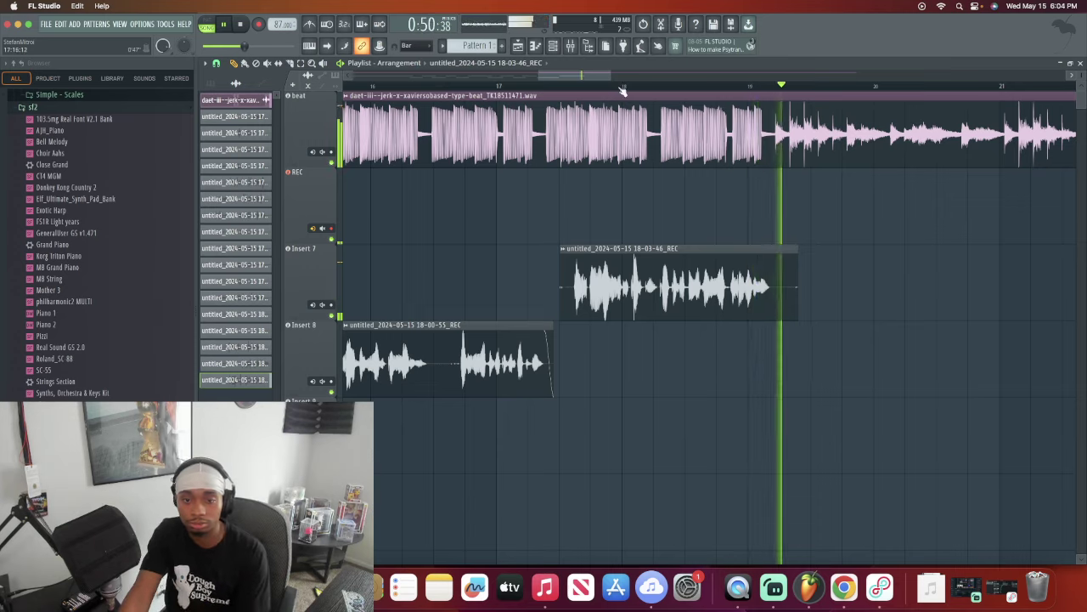
Step: Nudge the newest Insert 7 clip slightly earlier and trim its start to just before the first vocal sound
scroll(619, 82, up, 3)
key(space)
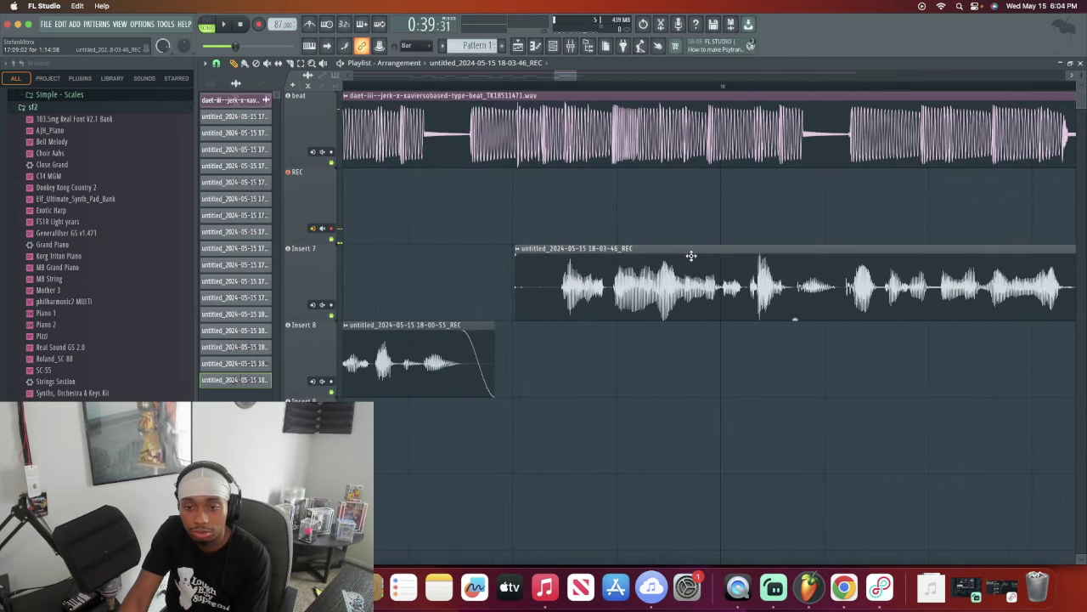
drag(691, 255, 688, 255)
key(space)
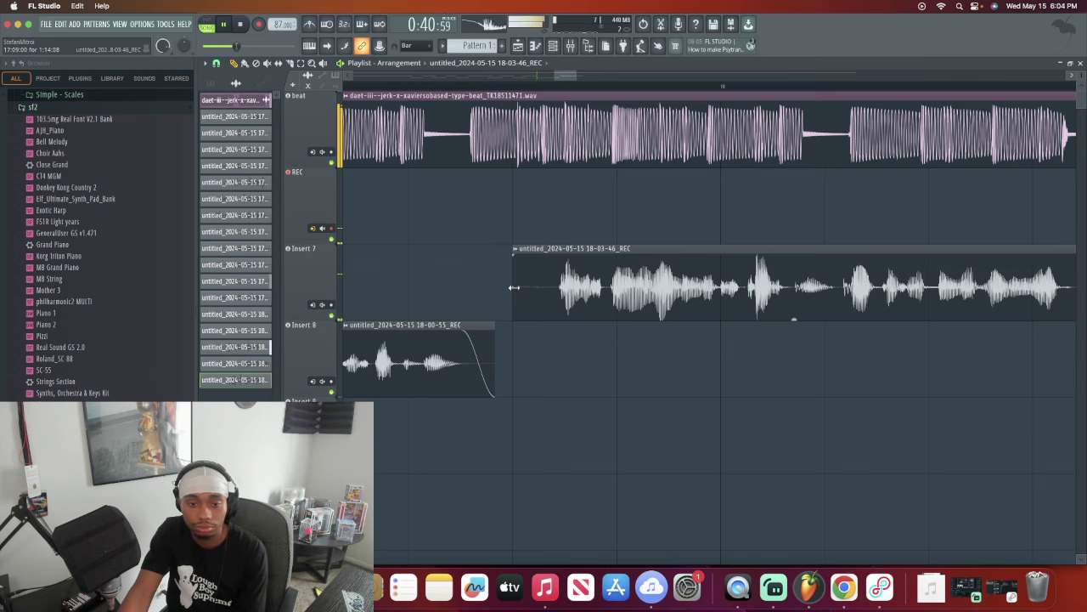
drag(514, 288, 554, 288)
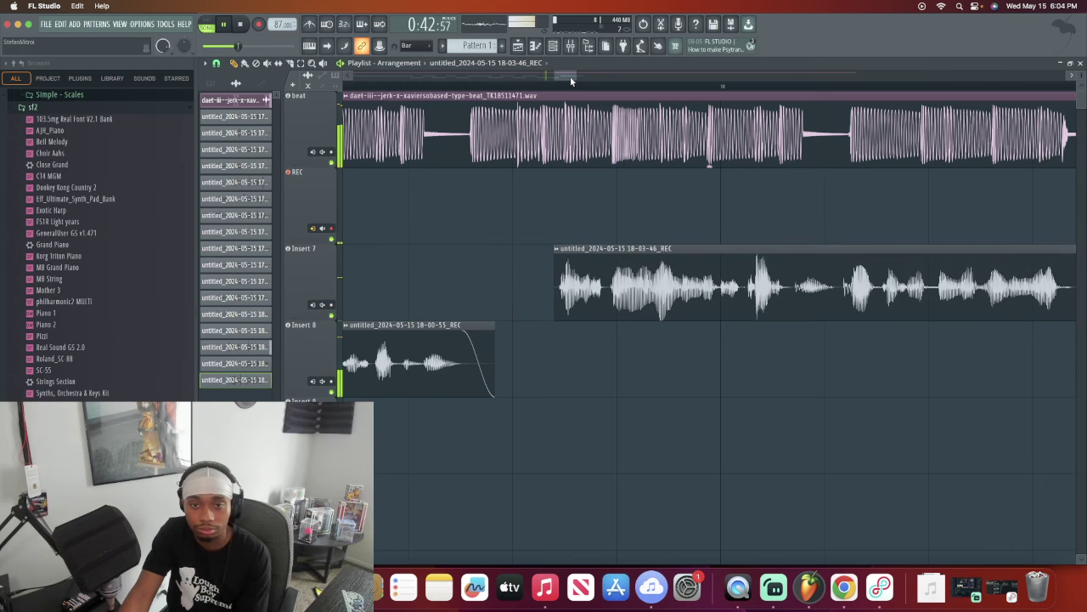
Step: Play back the recent vocals and trim the newest Insert 7 clip's end to early bar 19 with a fade-out
drag(570, 76, 546, 74)
key(space)
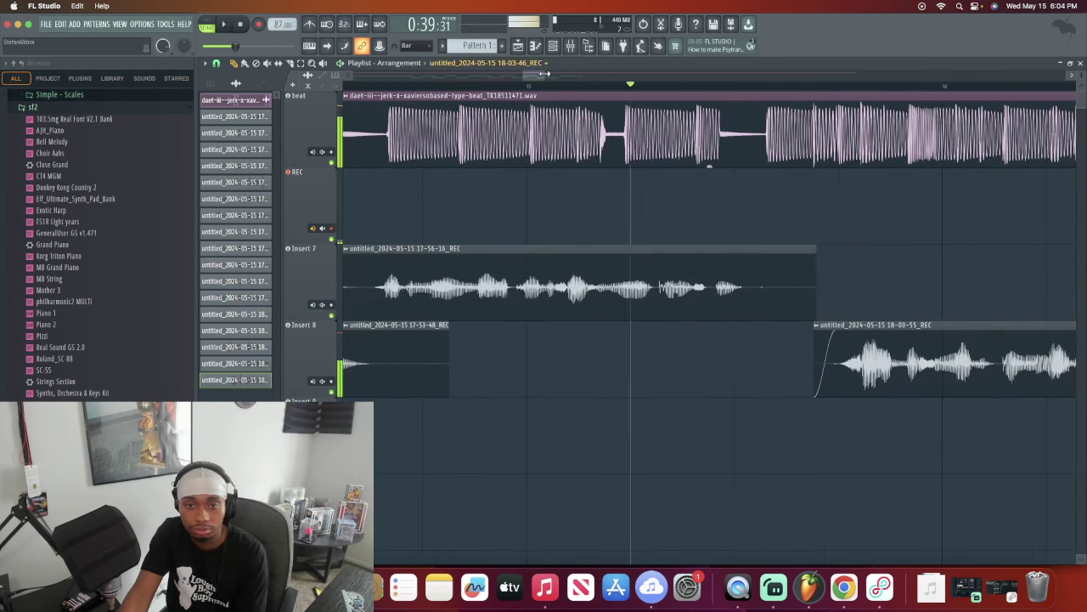
key(space)
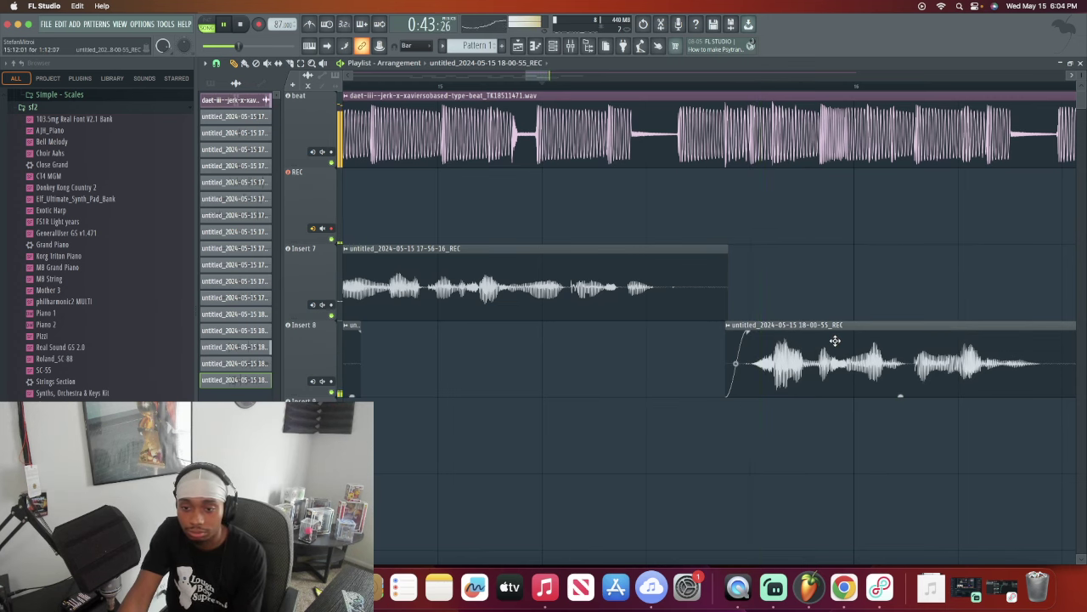
drag(537, 77, 578, 64)
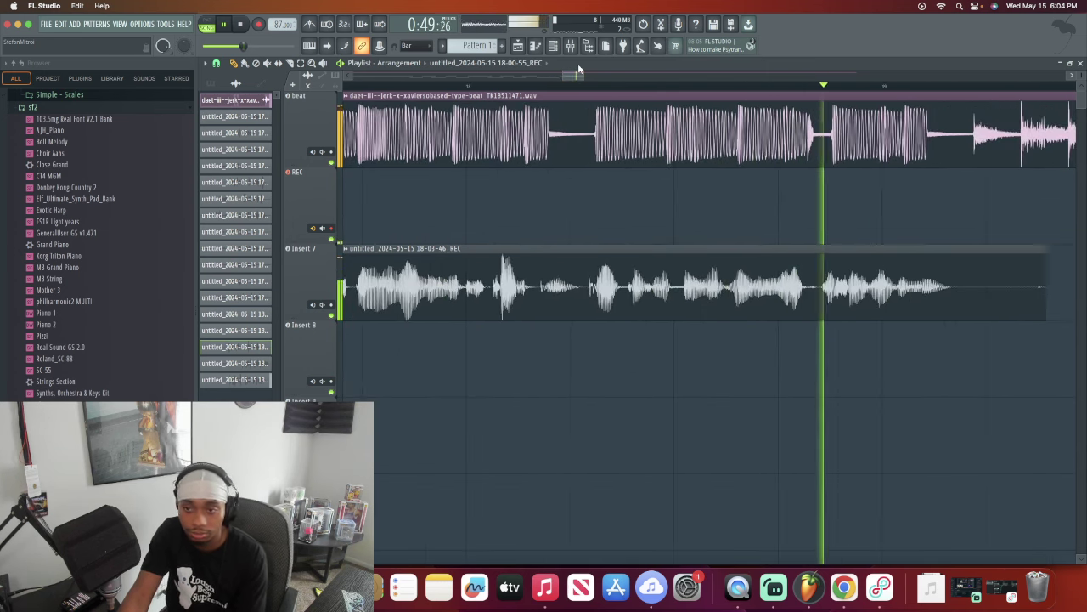
click(1043, 295)
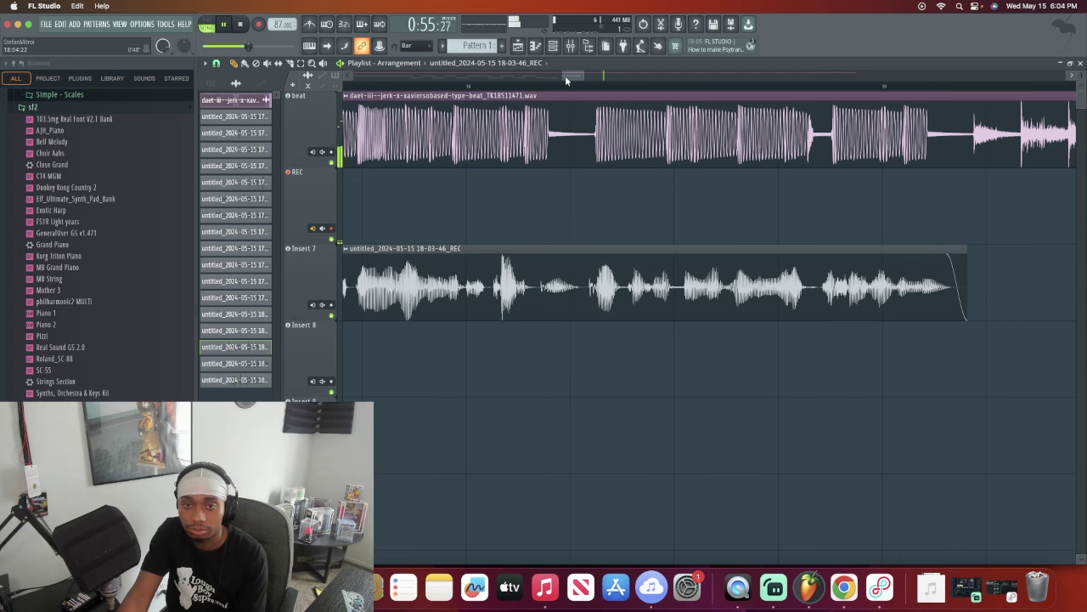
drag(565, 76, 513, 74)
click(241, 23)
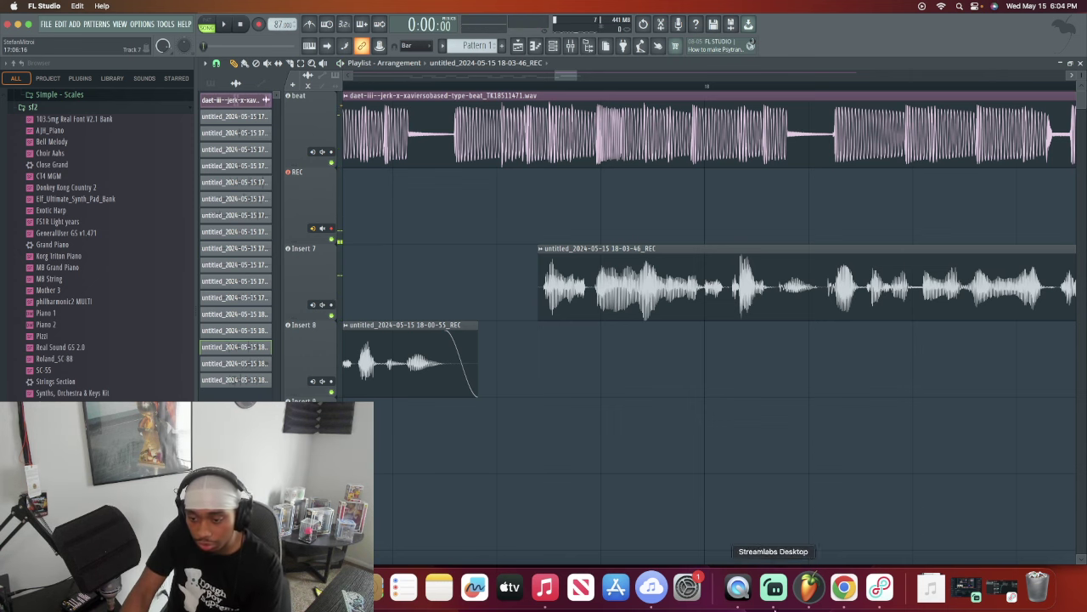
Step: Switch to Loopback to check the audio routing, and bring the FL Studio playlist to the start of the song
click(865, 583)
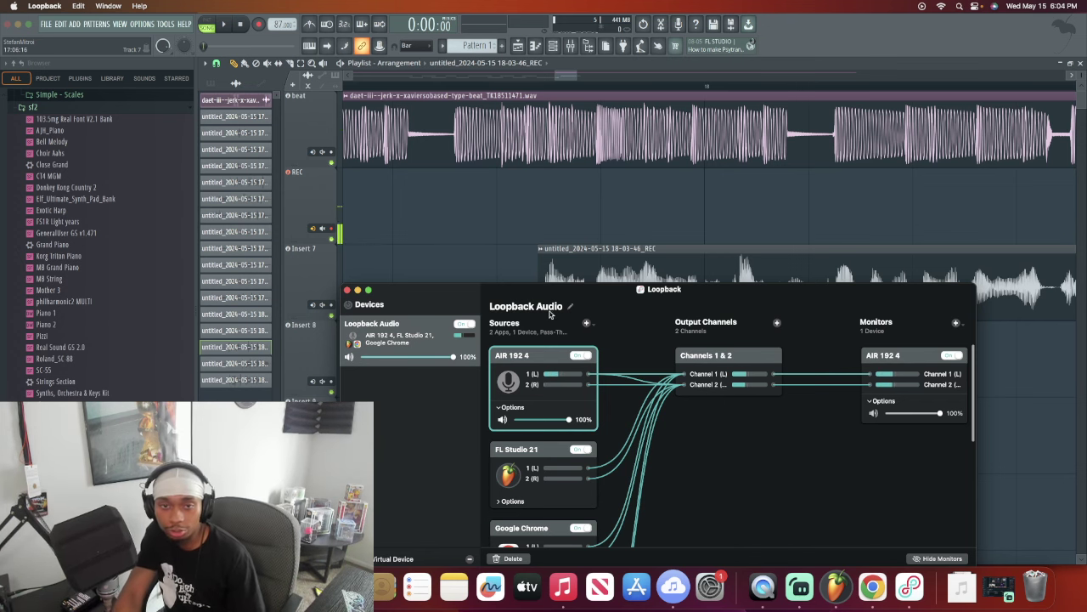
drag(561, 72, 374, 76)
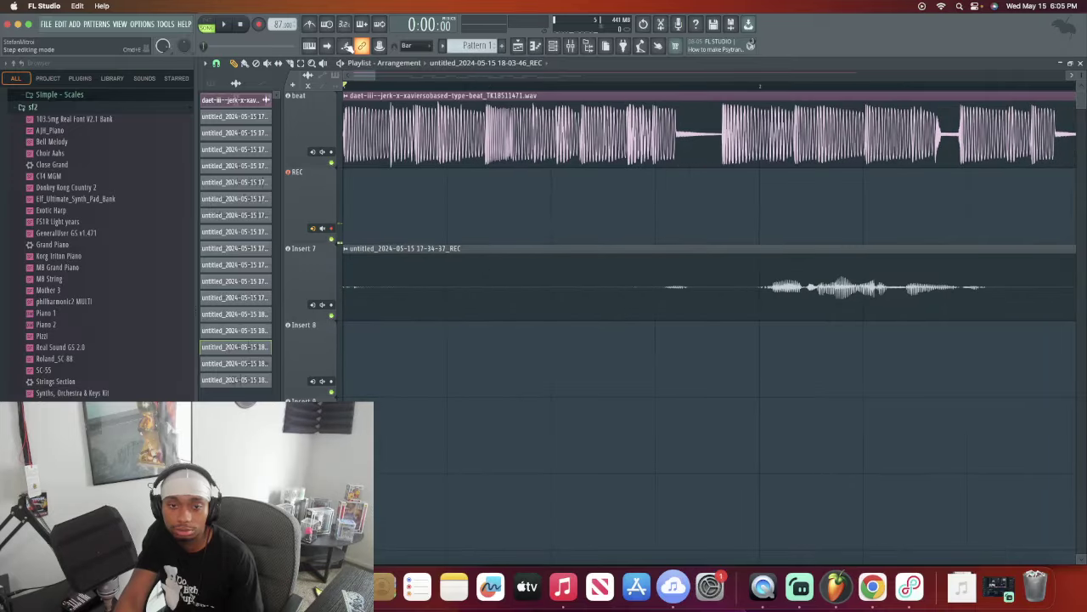
scroll(466, 93, up, 4)
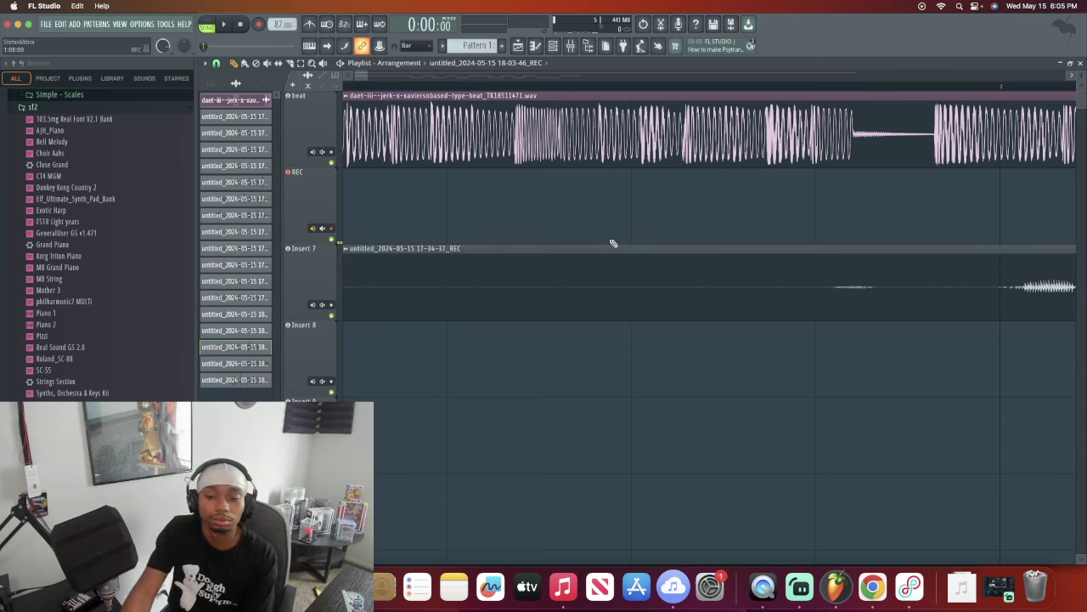
click(914, 590)
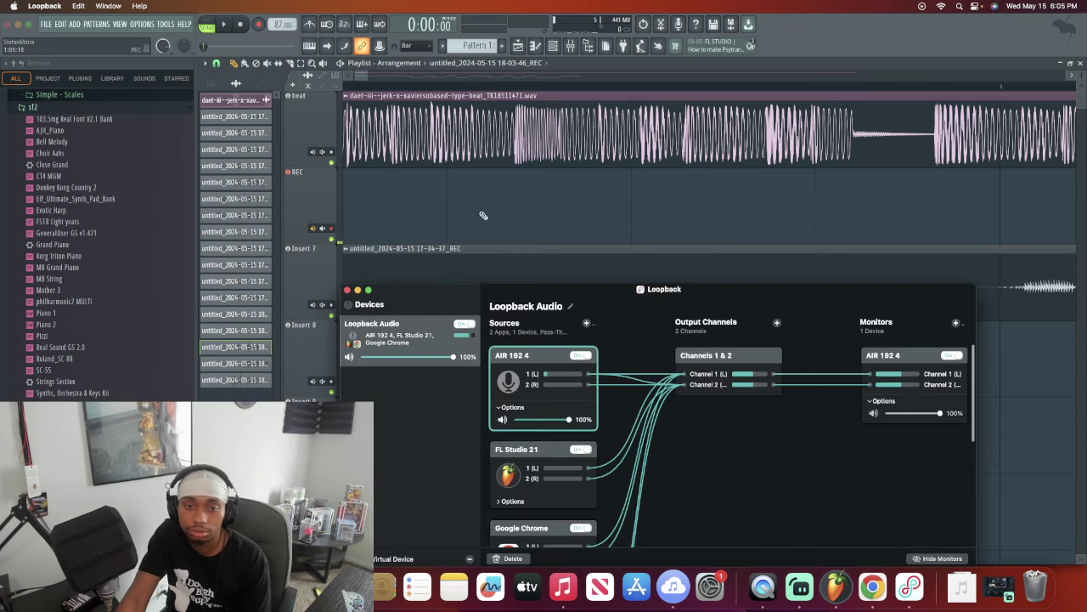
Step: Play the song from bar 1 and set the playlist snap to a fraction of a step
click(485, 85)
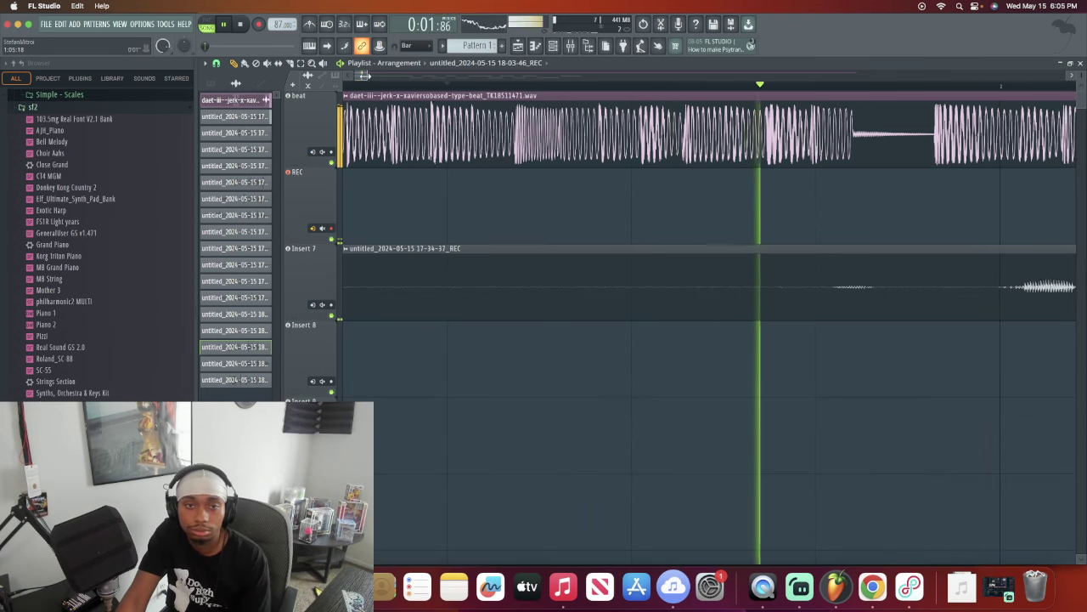
drag(374, 74, 406, 92)
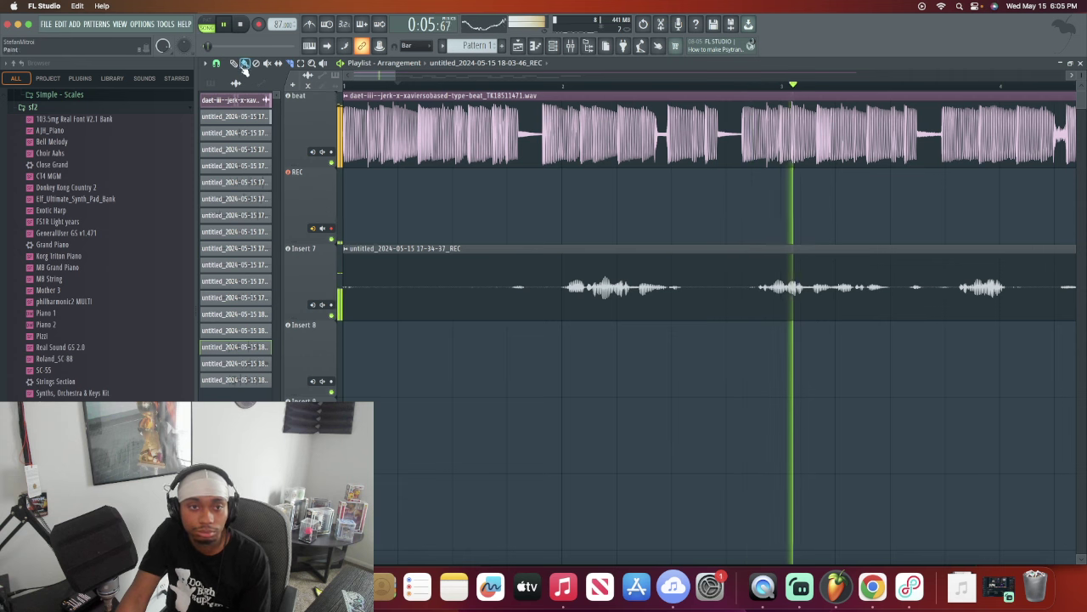
click(216, 63)
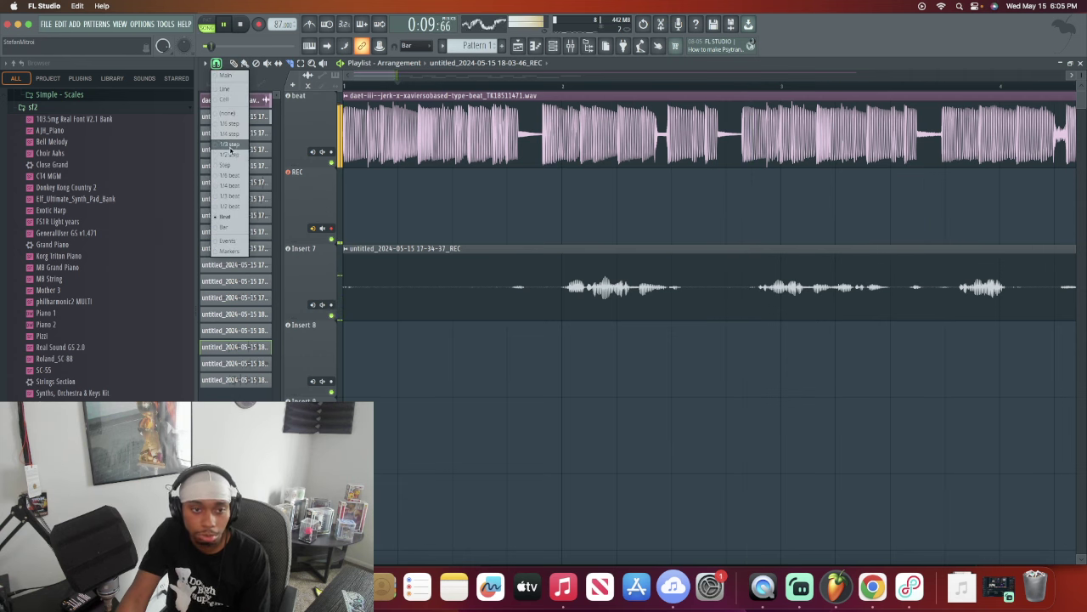
click(230, 153)
Step: Cut the quiet gap near the end of bar 1 out of the beat clip, trimming both edges to the loud waveform
scroll(501, 90, up, 4)
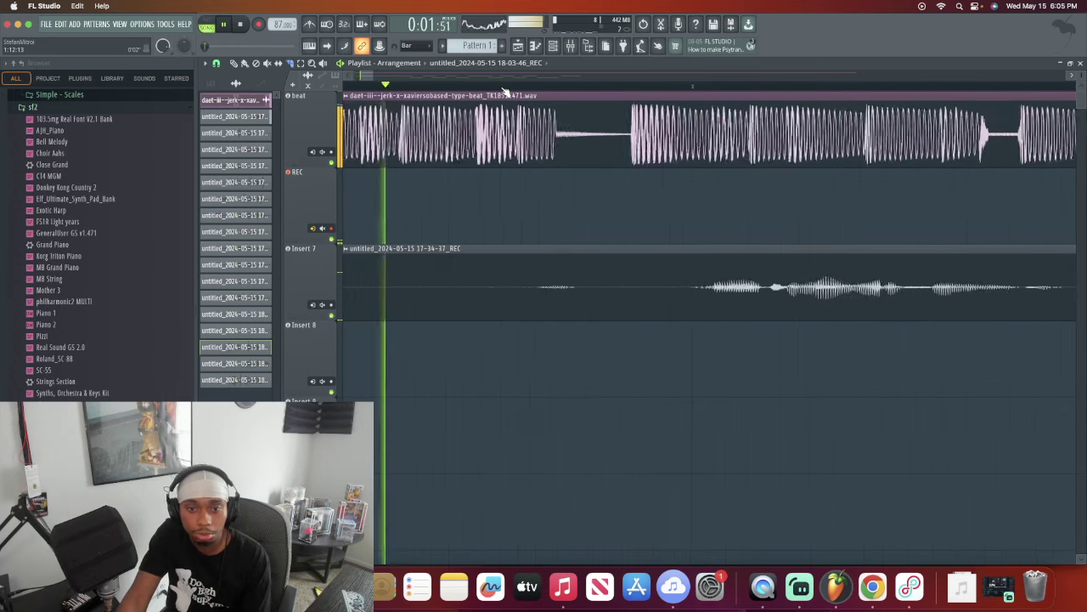
drag(633, 97, 631, 180)
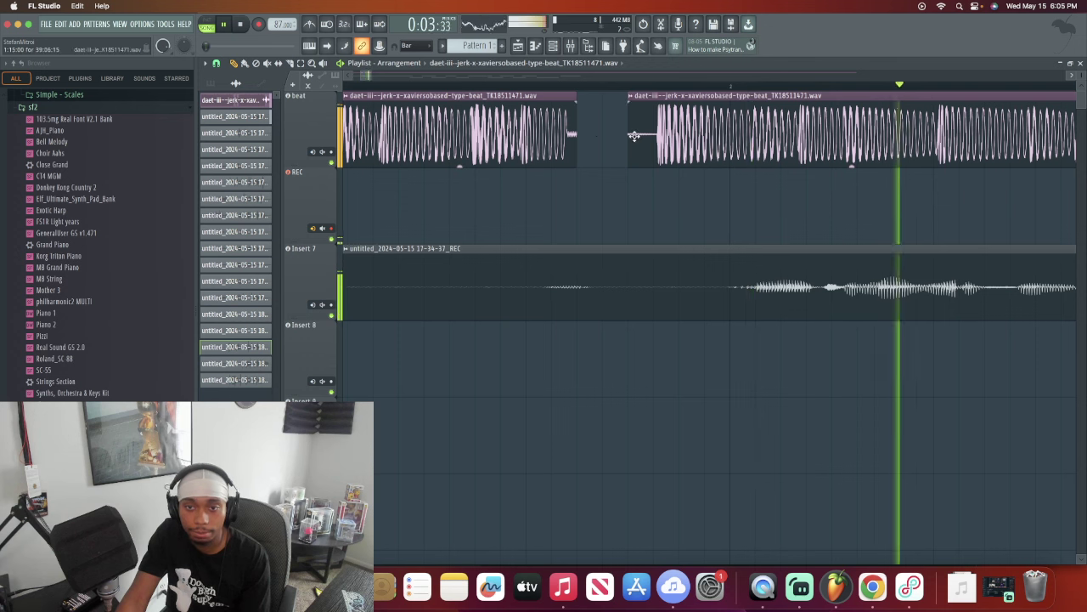
drag(629, 136, 655, 136)
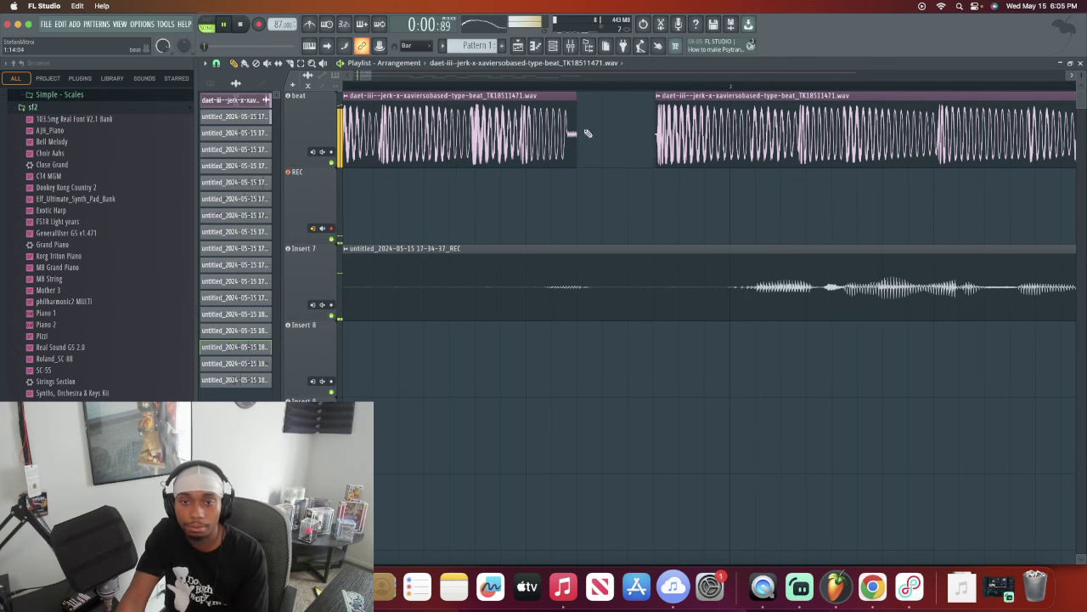
drag(574, 134, 569, 142)
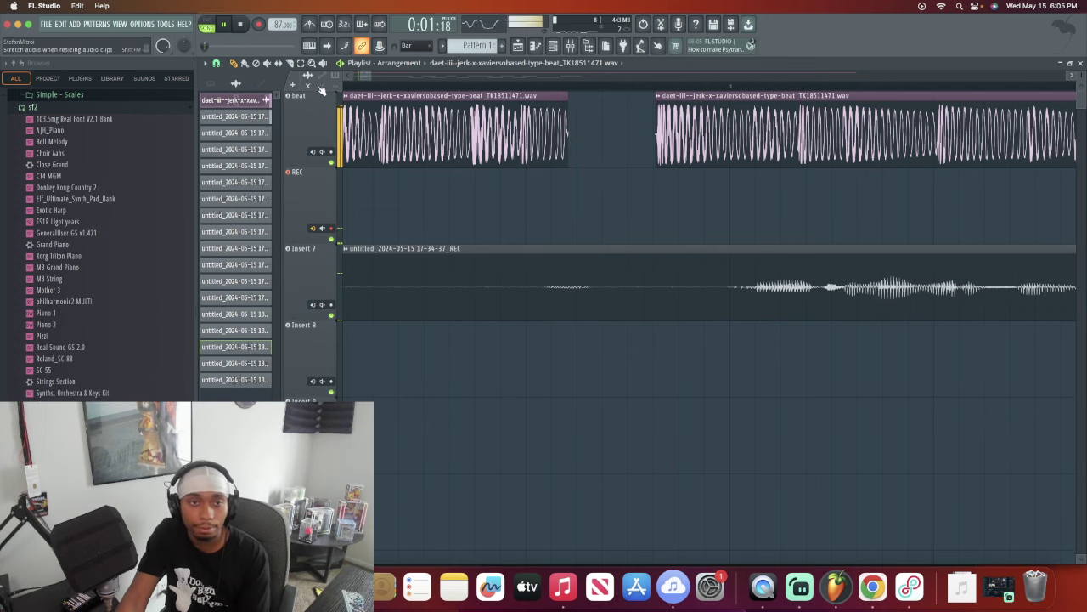
Step: Play the song from bar 1 and check the timing and transitions of the vocal clips against the beat up to bar 15
scroll(480, 88, down, 4)
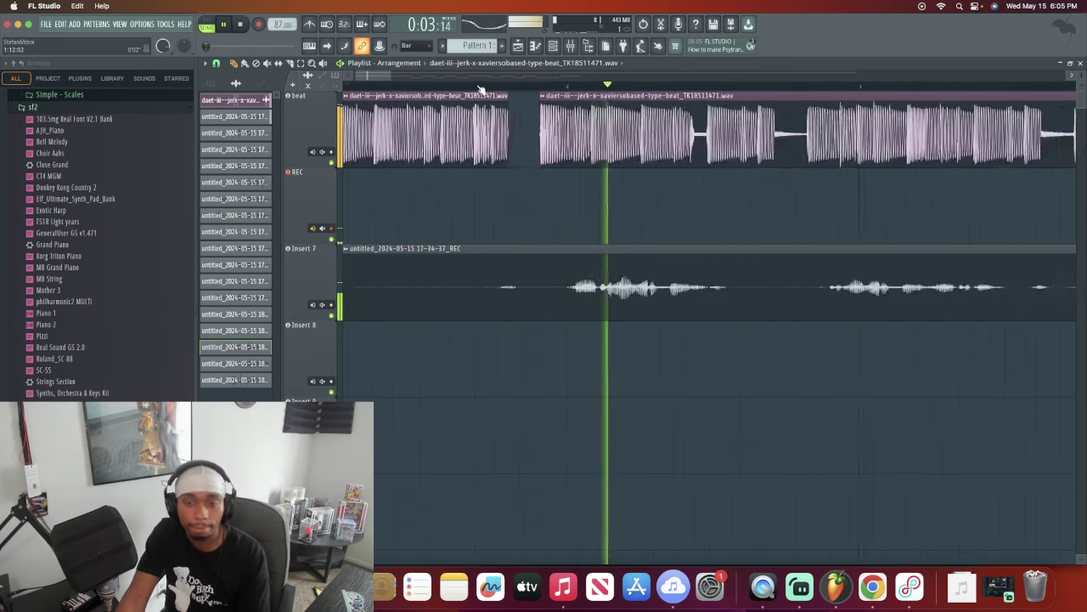
scroll(480, 88, down, 1)
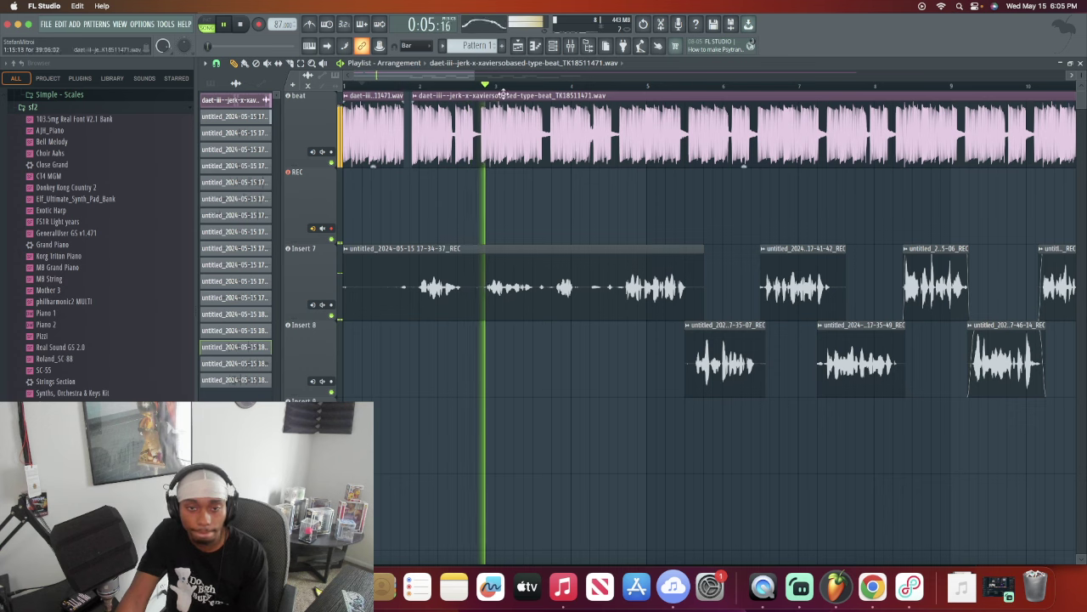
scroll(484, 85, right, 3)
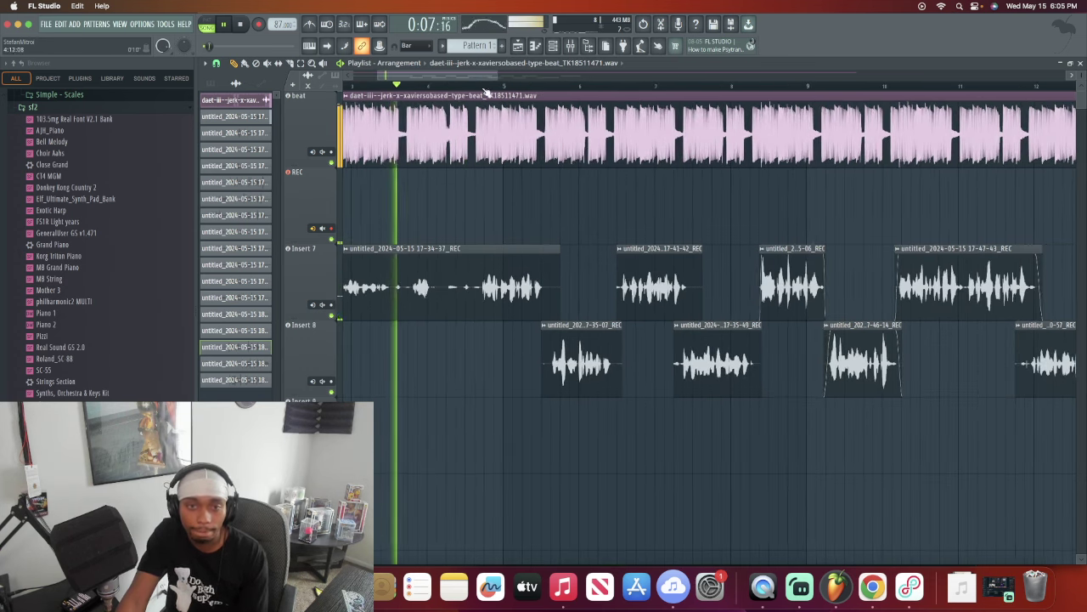
scroll(457, 75, left, 3)
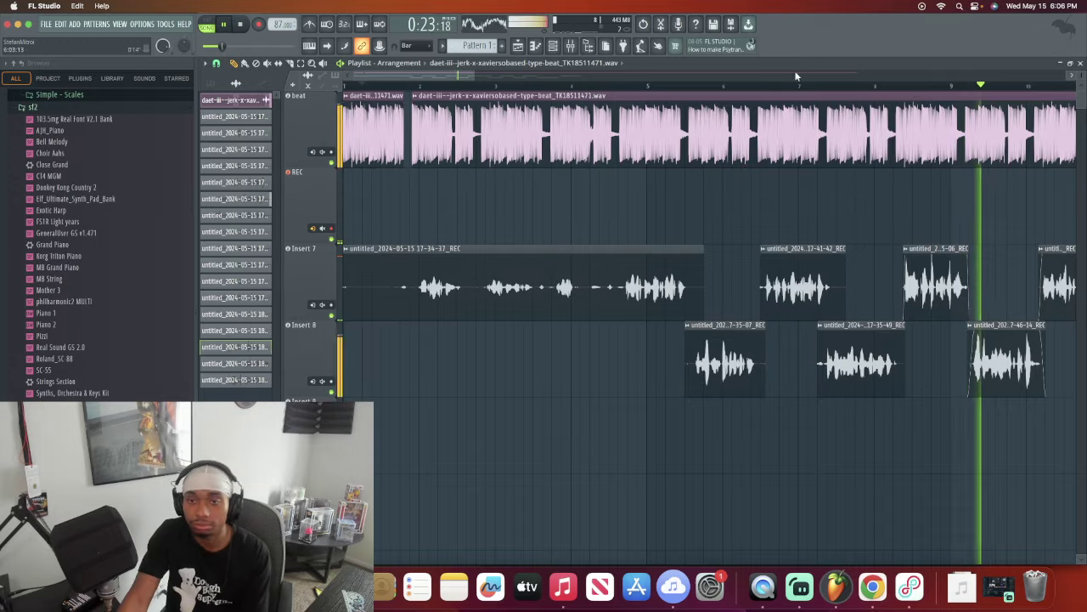
scroll(905, 91, up, 5)
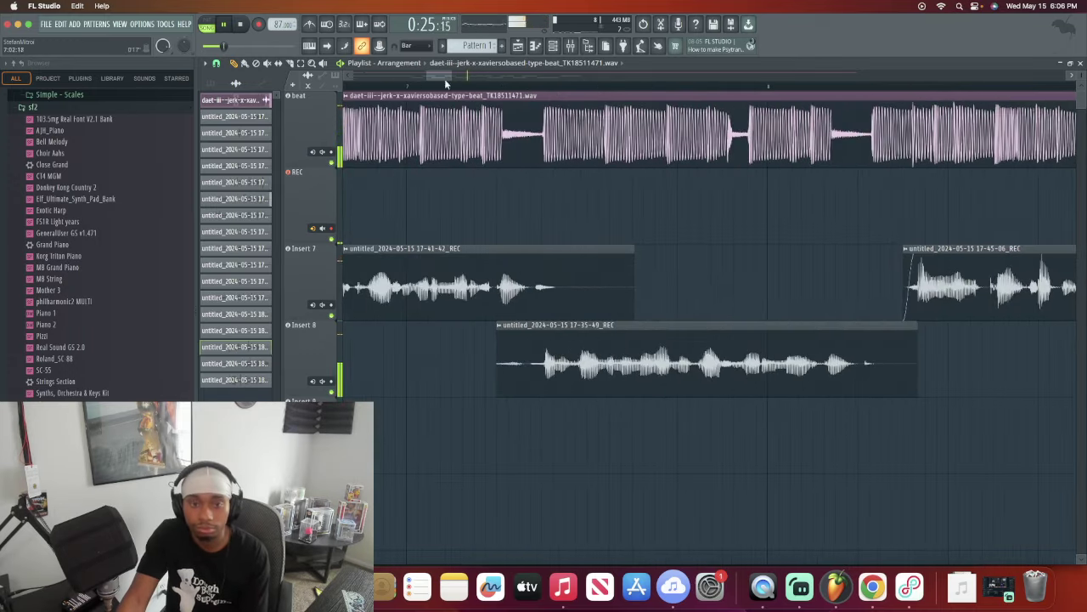
drag(474, 75, 545, 56)
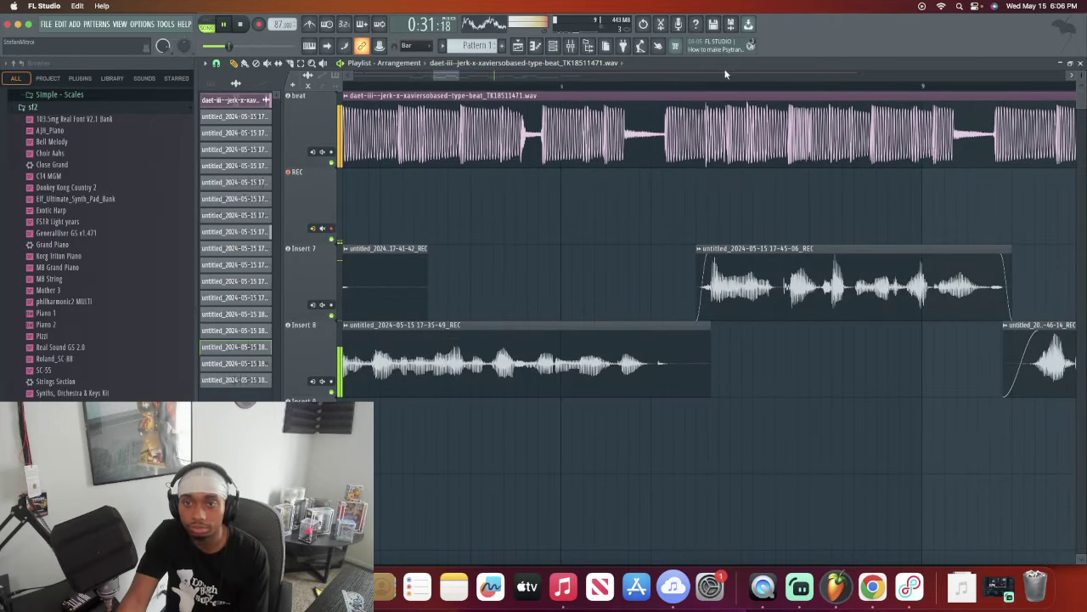
scroll(737, 88, up, 2)
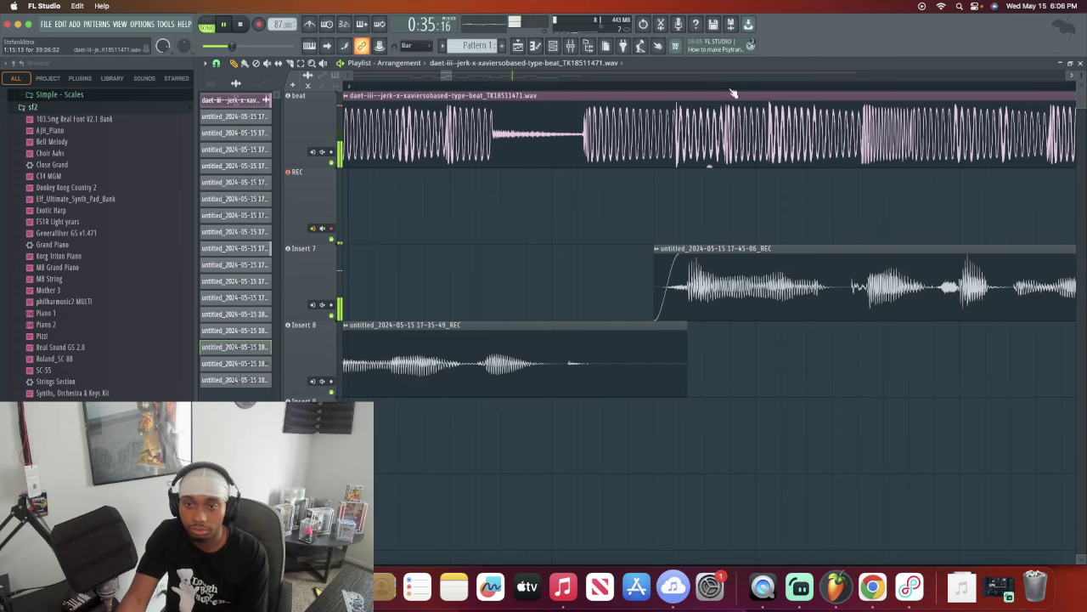
scroll(528, 89, down, 6)
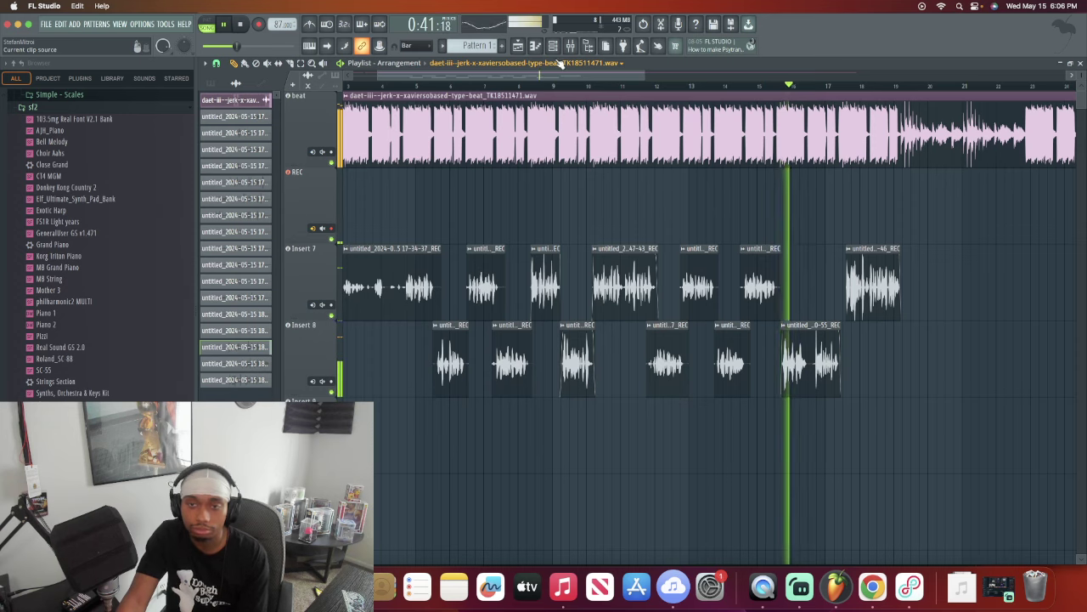
Step: Nudge the 18-00-55 vocal clip on Insert 8, starting late in bar 15, slightly earlier
scroll(776, 90, up, 7)
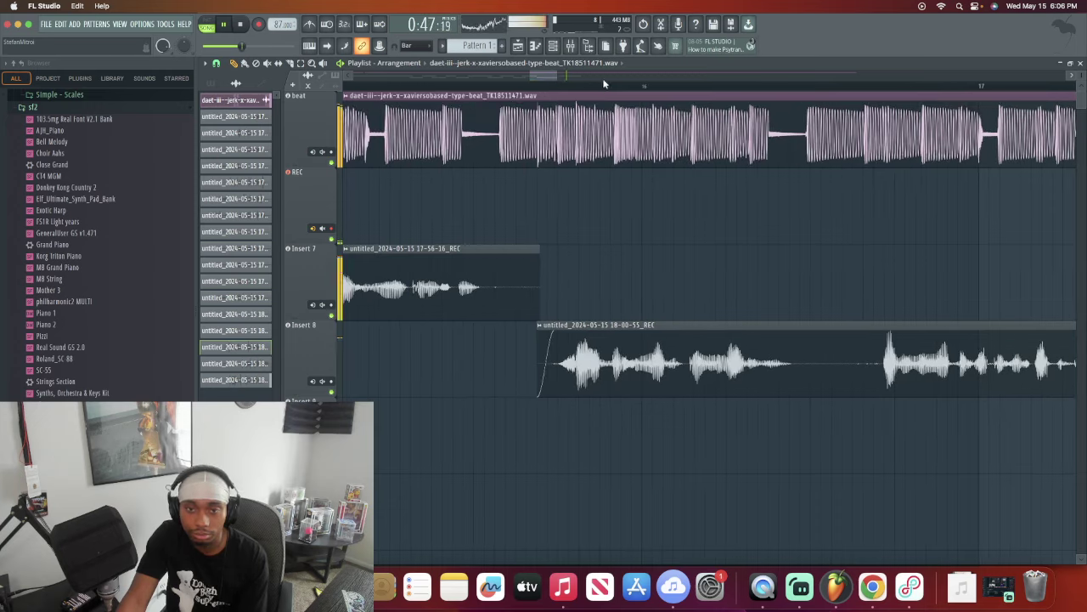
scroll(608, 87, up, 3)
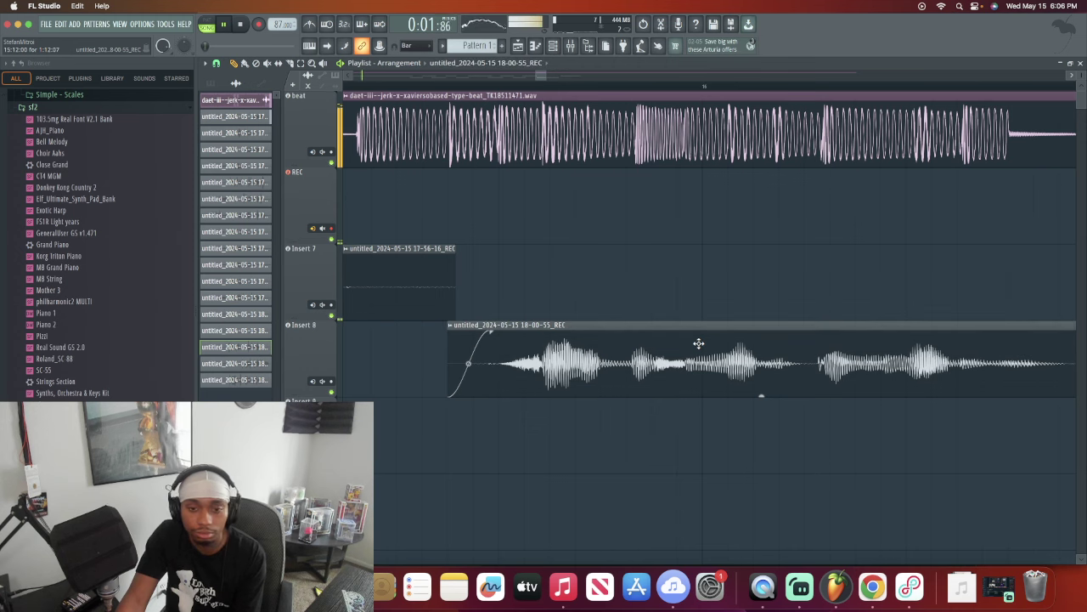
drag(697, 343, 697, 343)
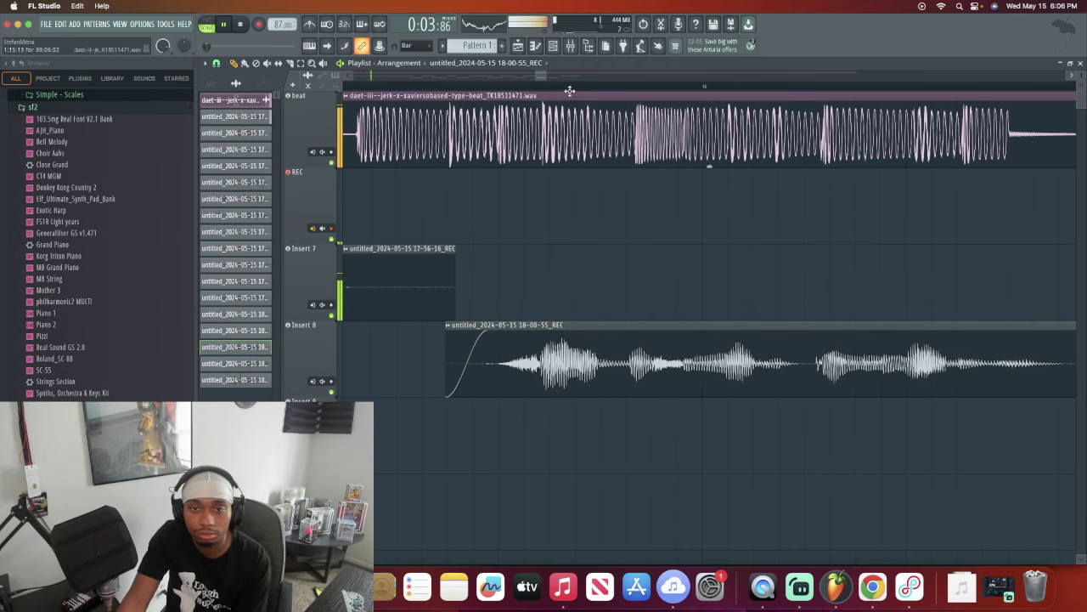
Step: Cut the quiet gap in the middle of bar 4 out of the beat clip, trimming the first part's end to the loud waveform
scroll(575, 92, down, 8)
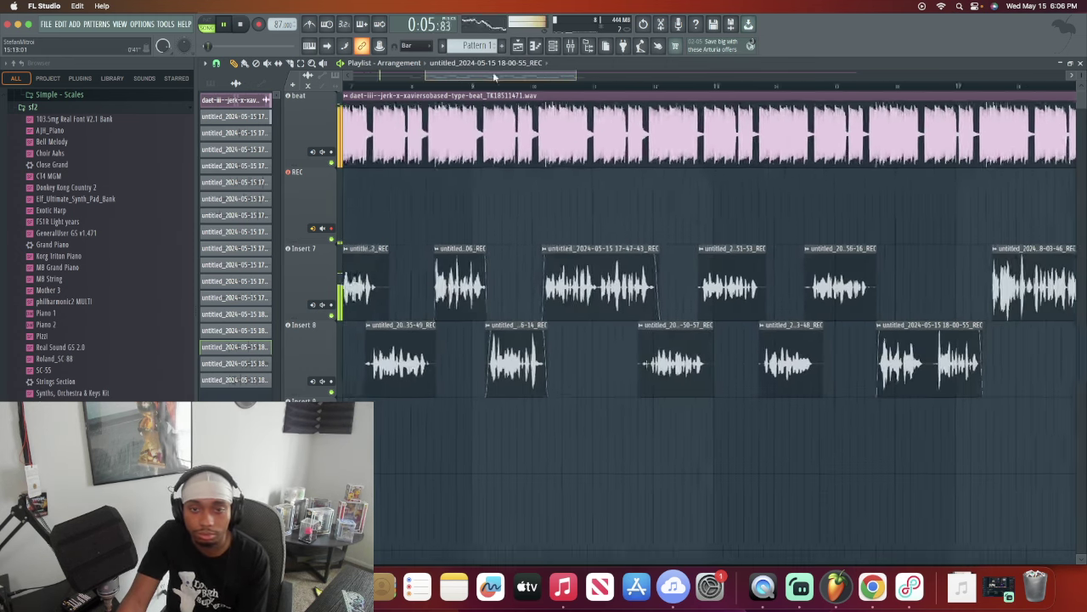
scroll(458, 85, up, 2)
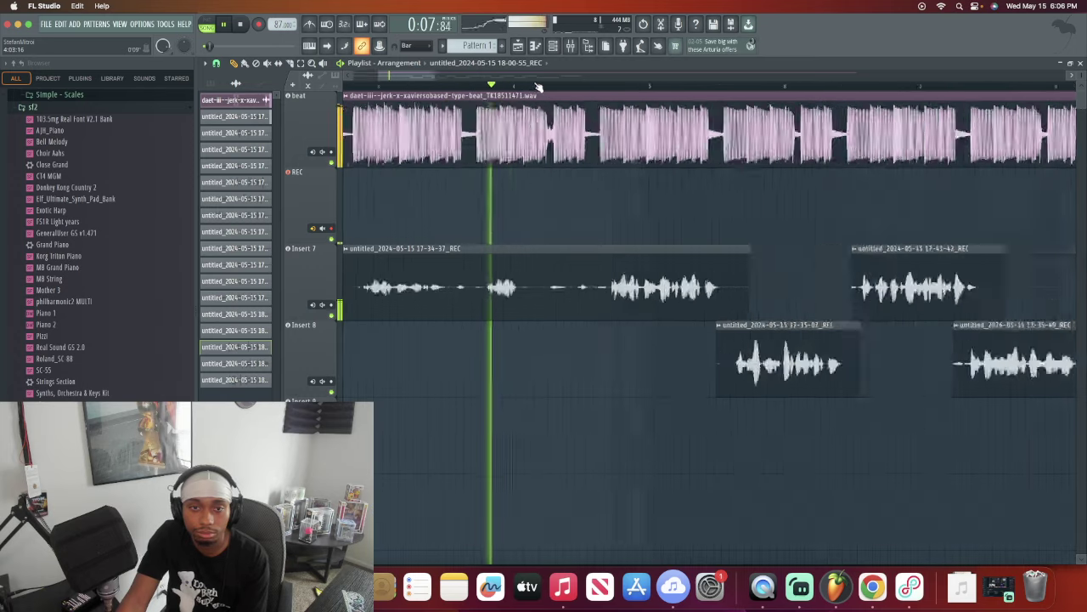
scroll(484, 87, up, 3)
scroll(491, 87, up, 1)
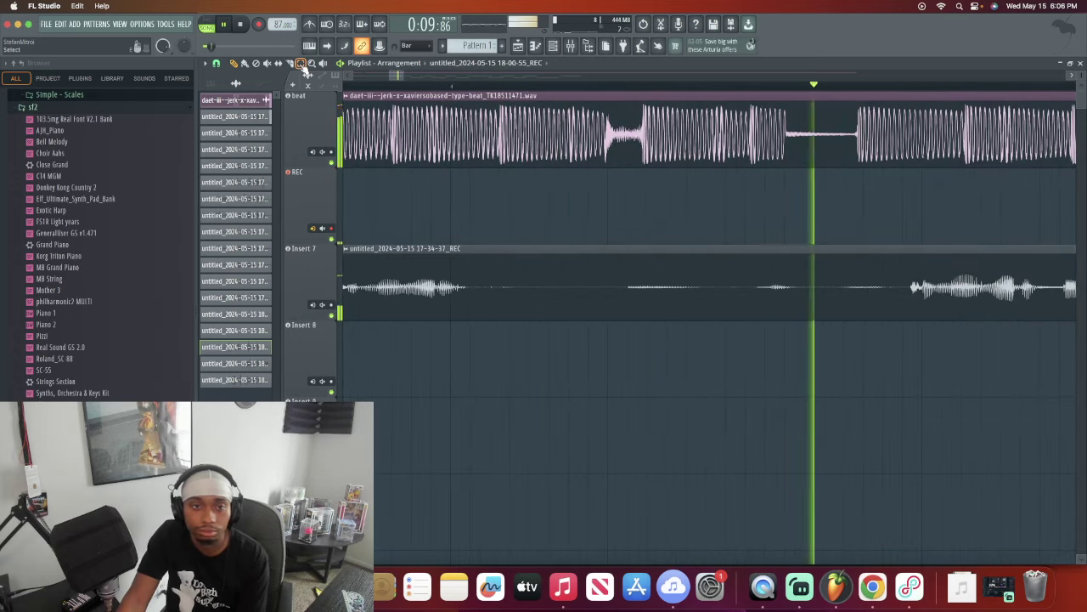
scroll(692, 91, down, 3)
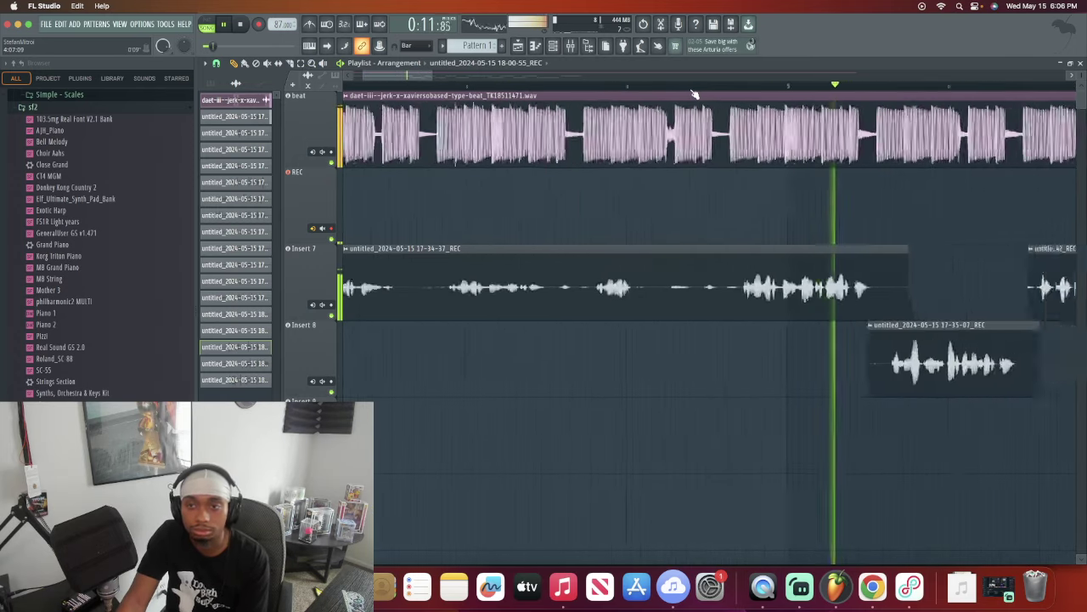
click(585, 85)
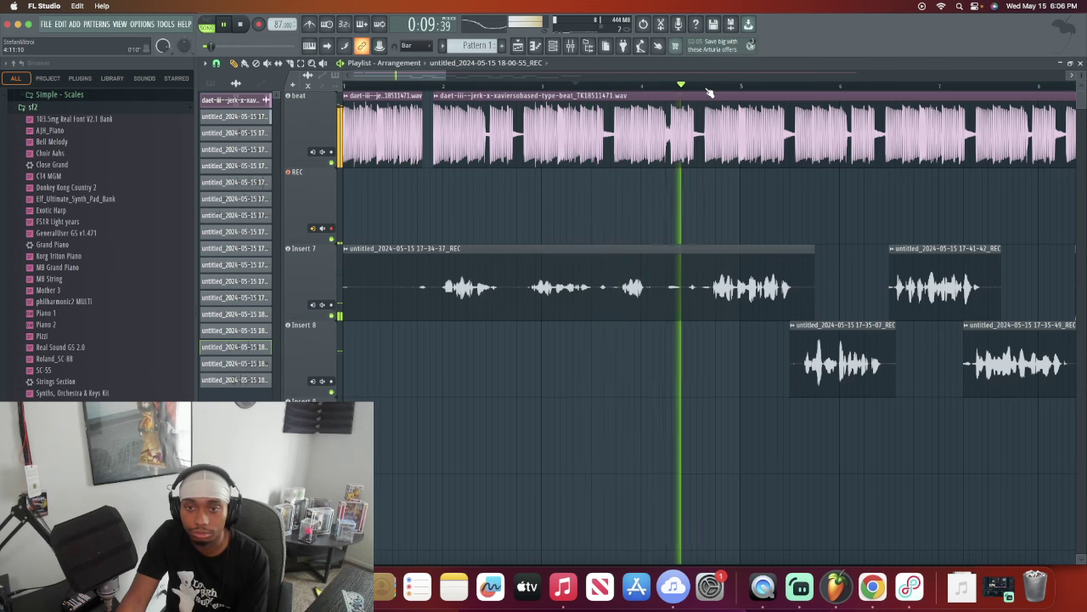
scroll(593, 94, up, 2)
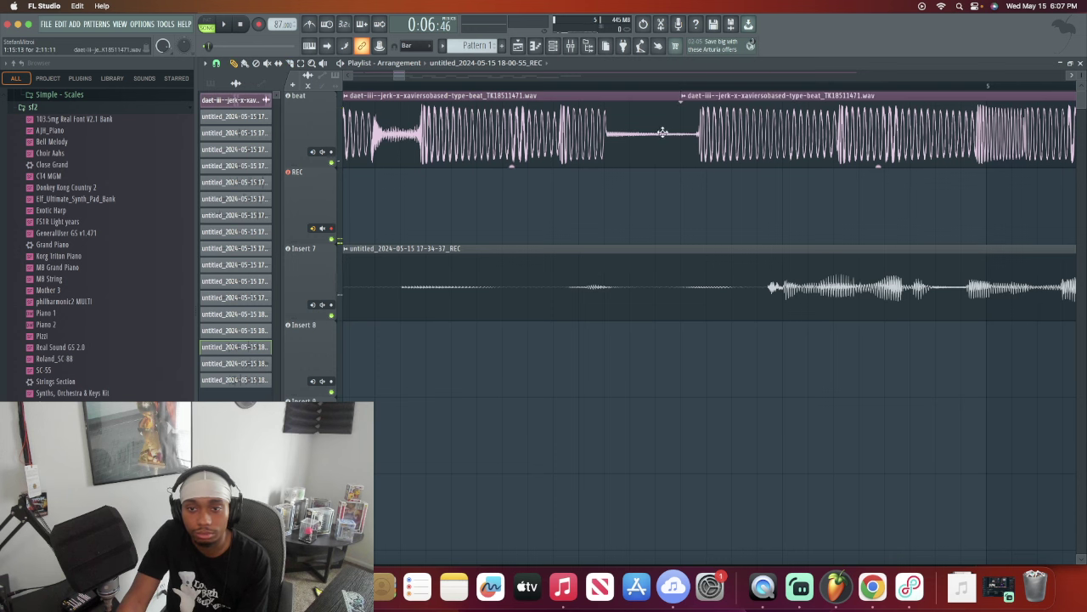
drag(677, 125, 636, 138)
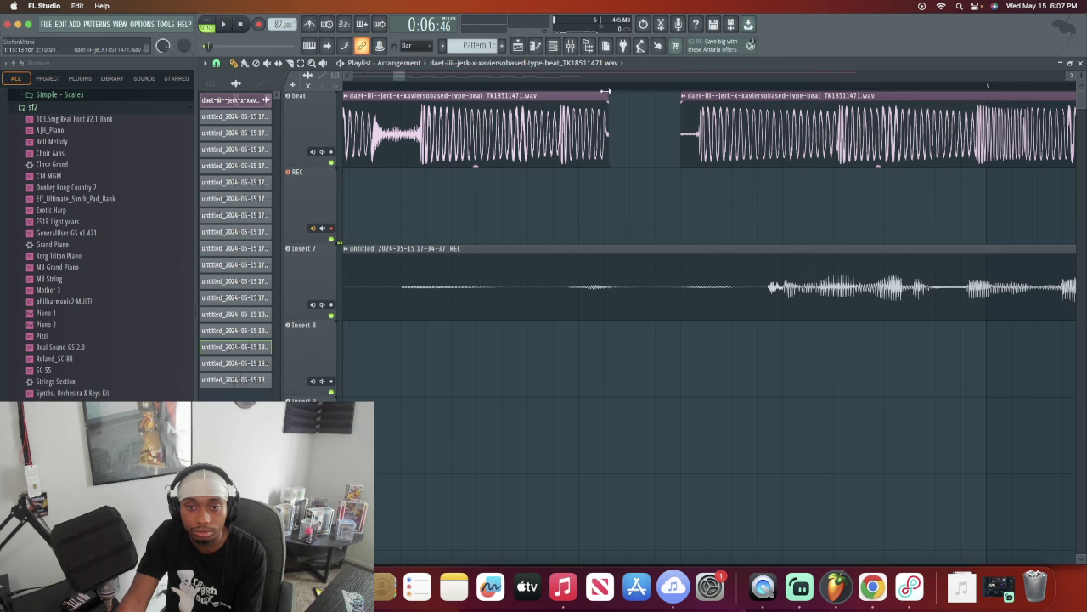
Step: Play back the edited section and nudge the 17-45-06 vocal clip in bar 8 on Insert 7 slightly earlier
key(space)
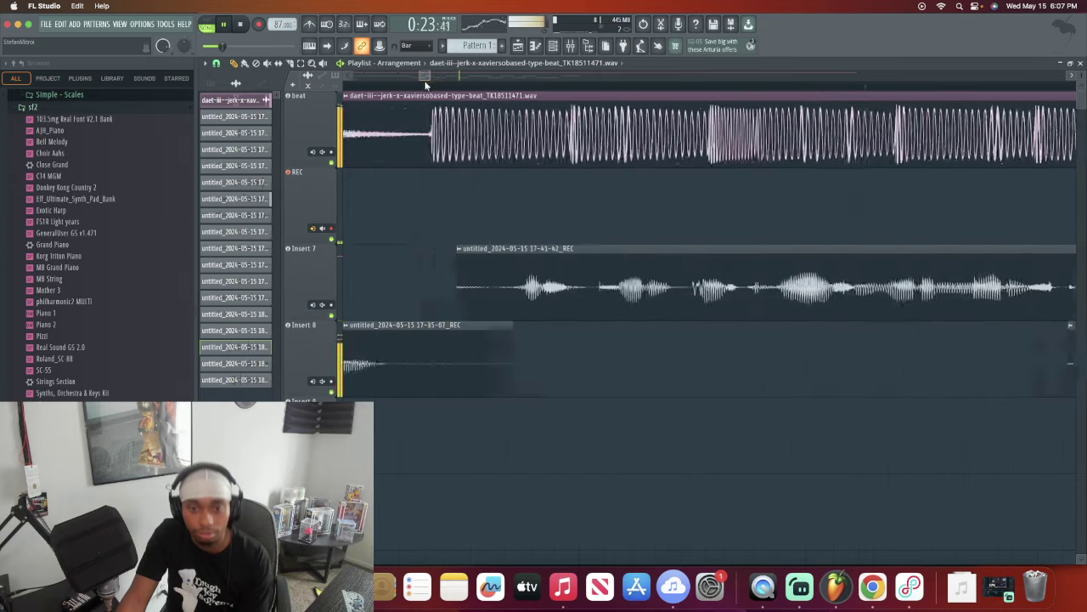
drag(407, 77, 494, 75)
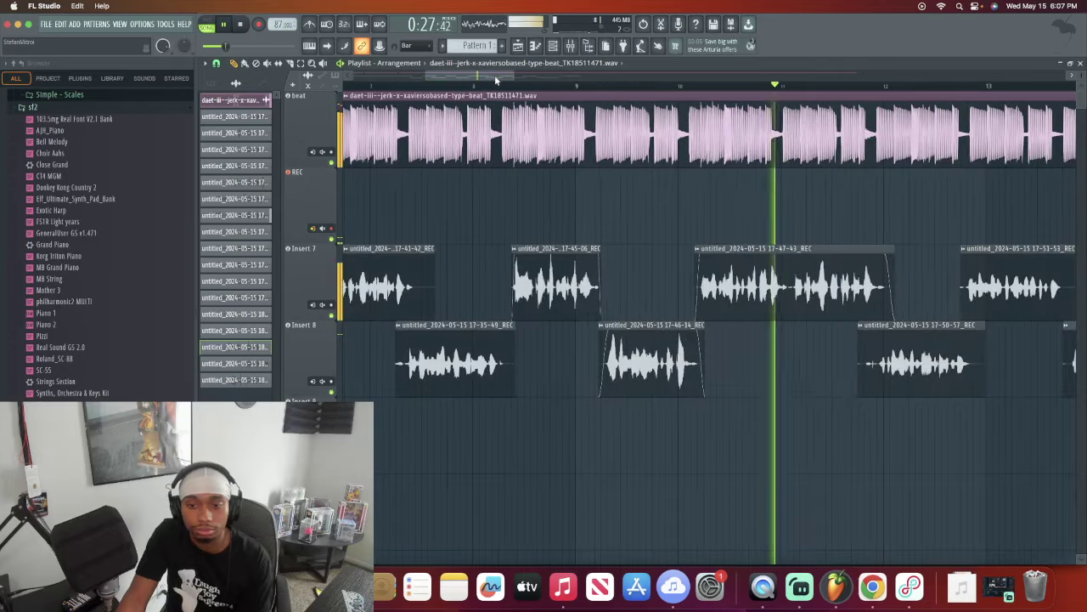
click(476, 85)
scroll(565, 88, up, 5)
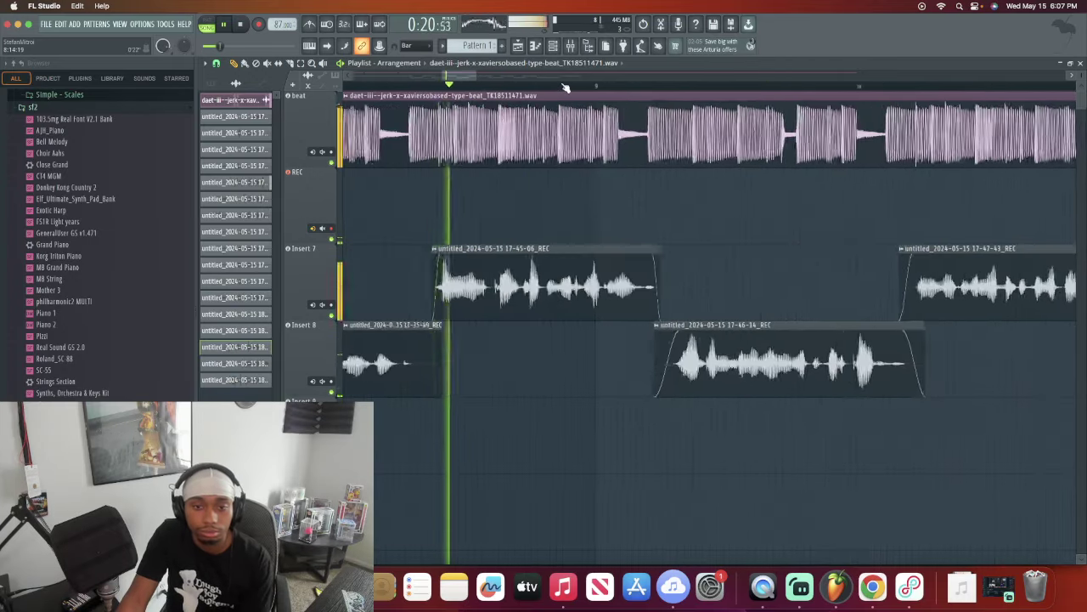
key(space)
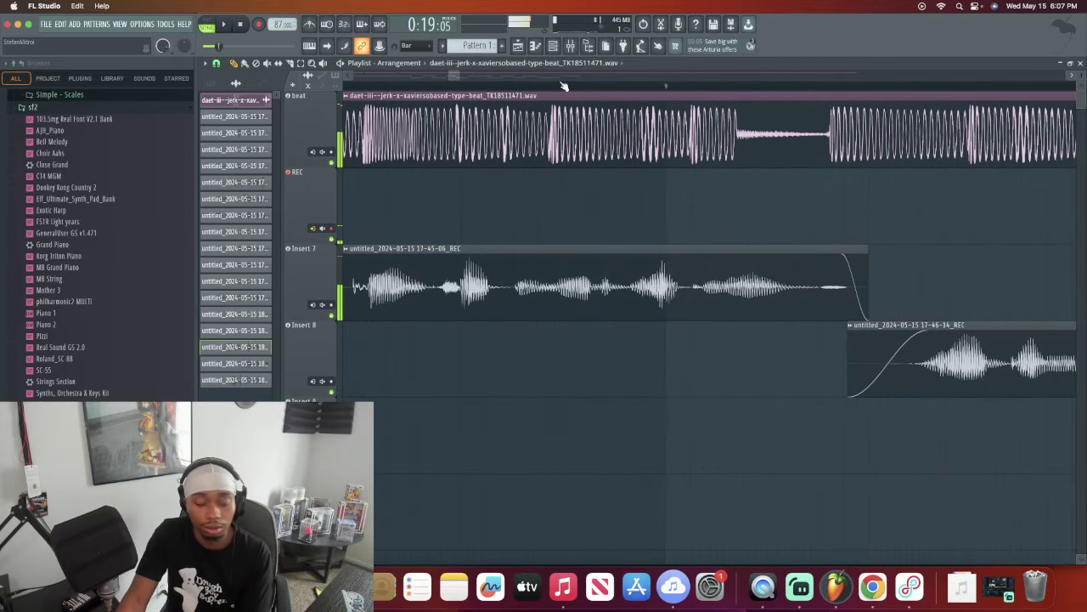
key(space)
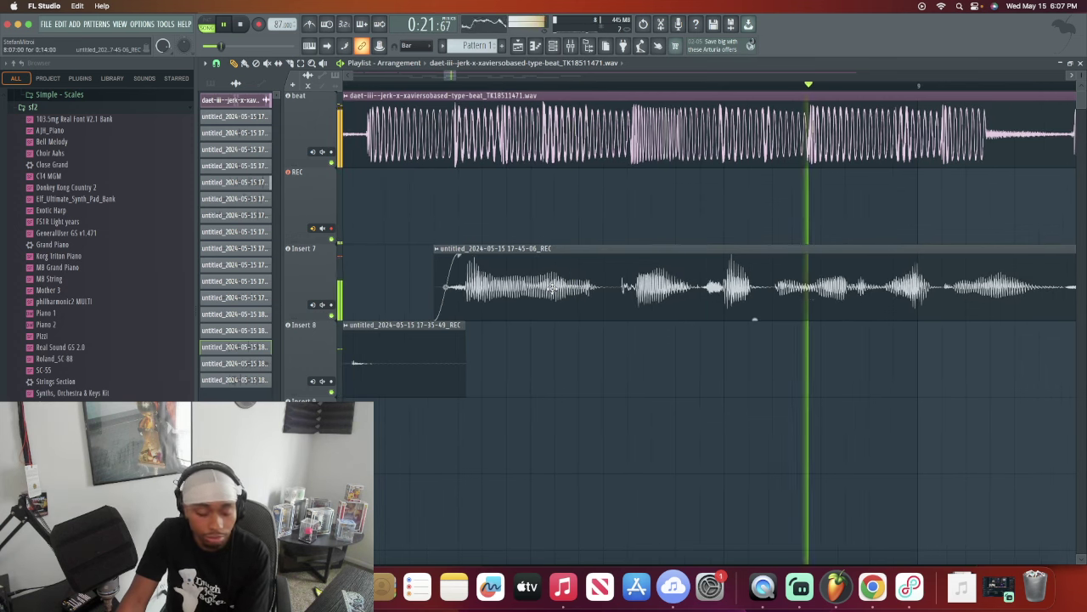
key(space)
key(space)
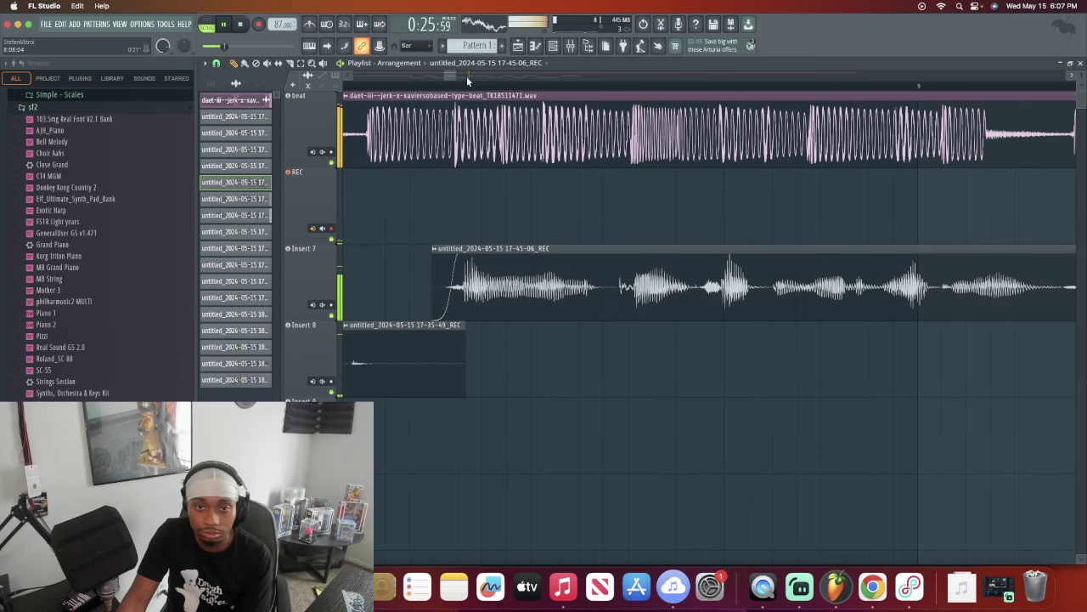
Step: Listen through the Insert 7 and Insert 8 vocals from bar 9 past the last clip, checking their timing against the beat
drag(452, 74, 557, 72)
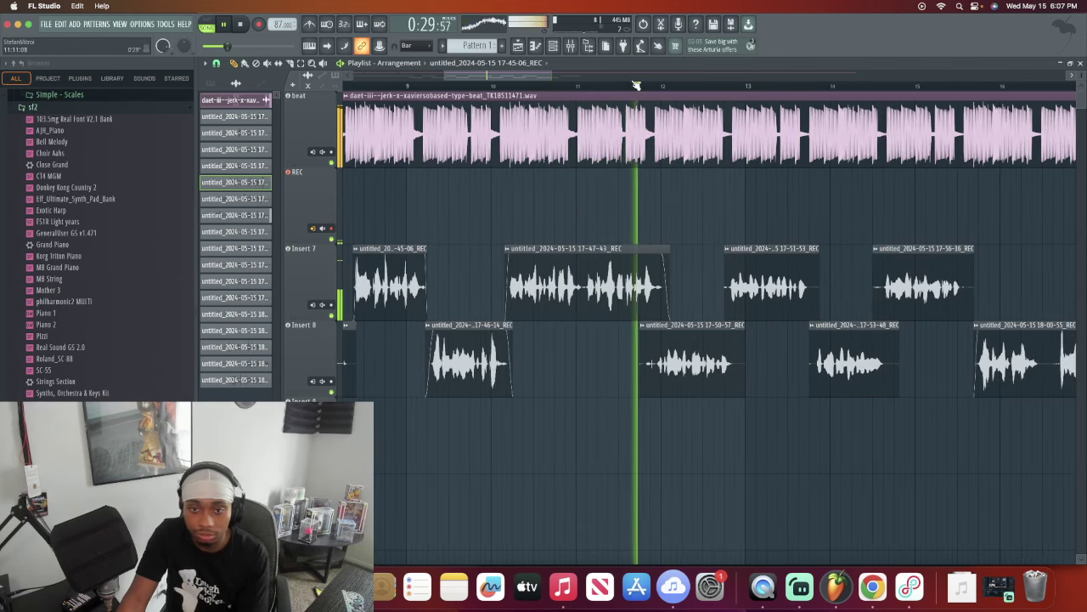
scroll(578, 76, up, 6)
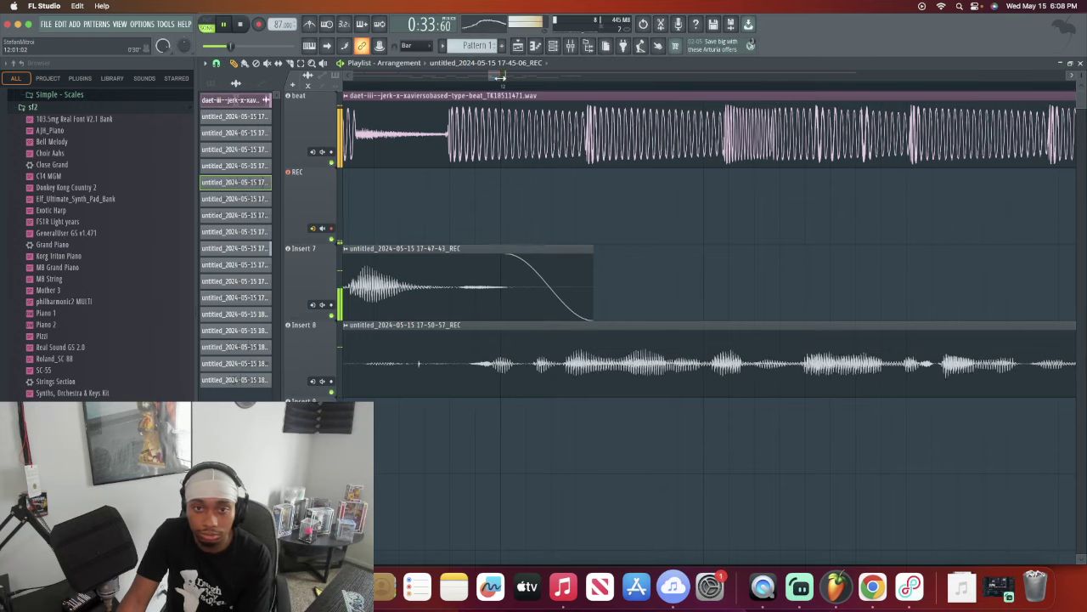
drag(501, 80, 674, 64)
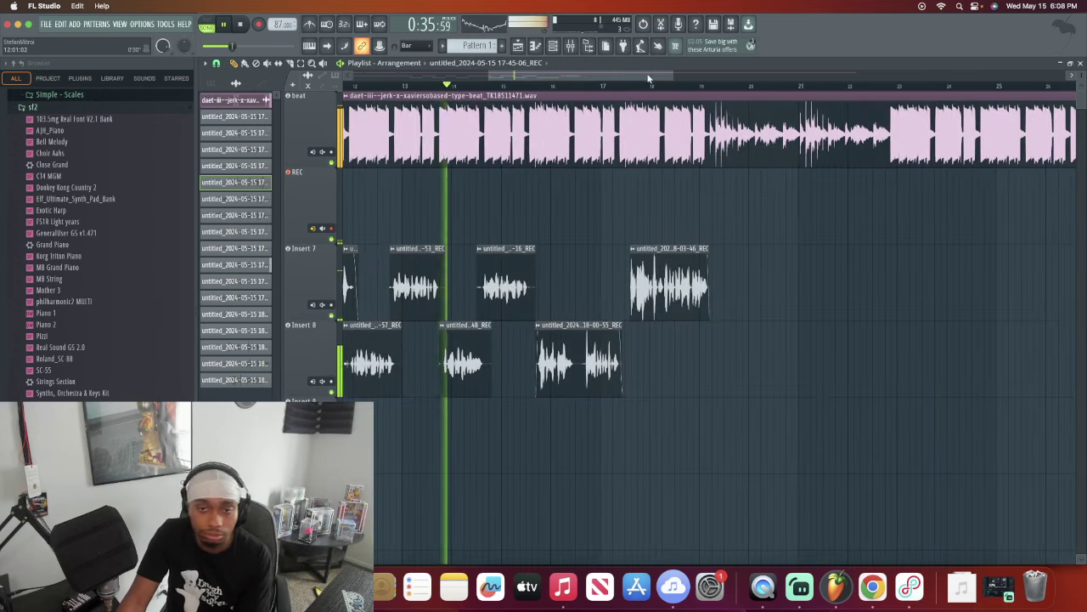
scroll(467, 69, up, 5)
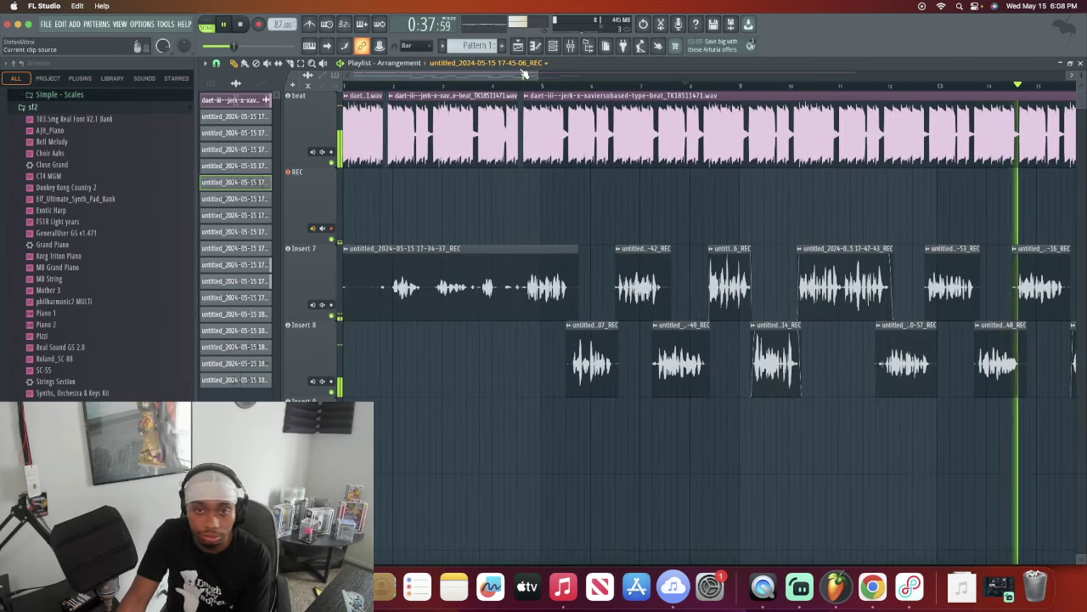
drag(517, 73, 596, 73)
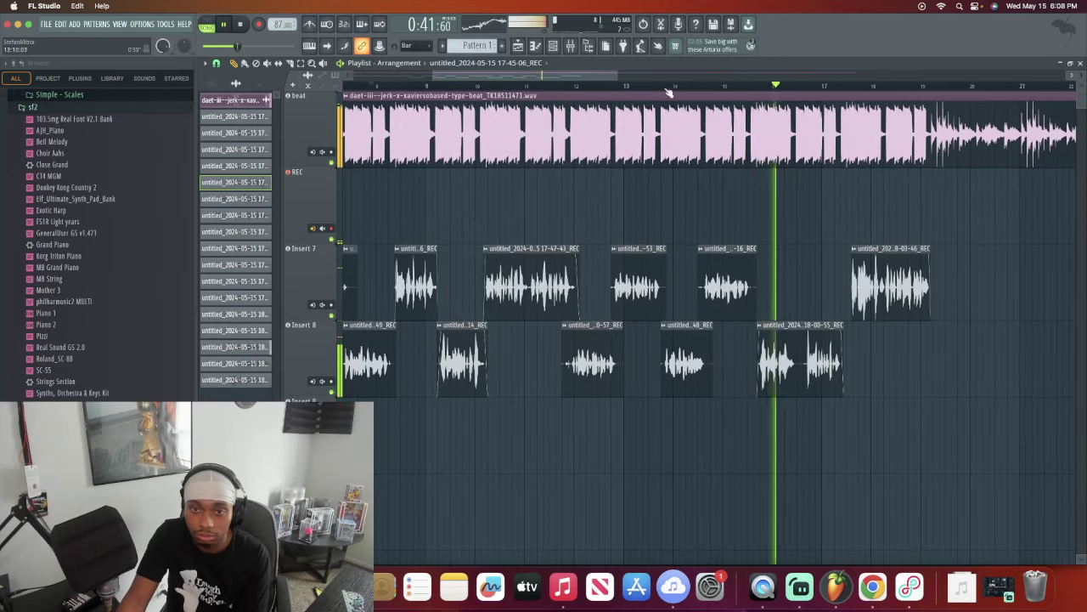
scroll(836, 96, up, 5)
scroll(837, 95, up, 3)
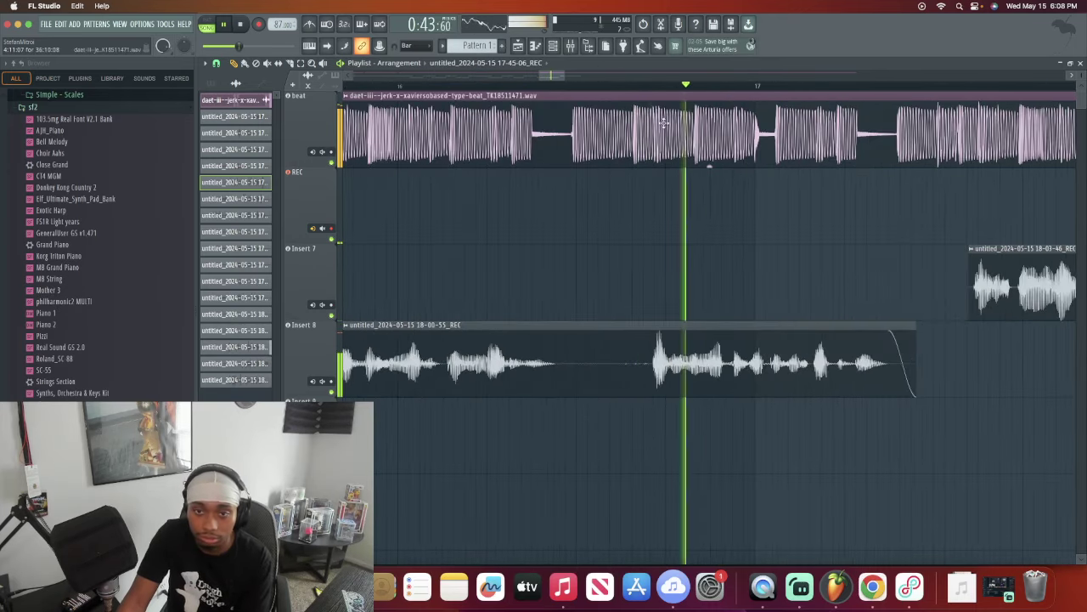
scroll(548, 79, up, 1)
drag(548, 79, 613, 75)
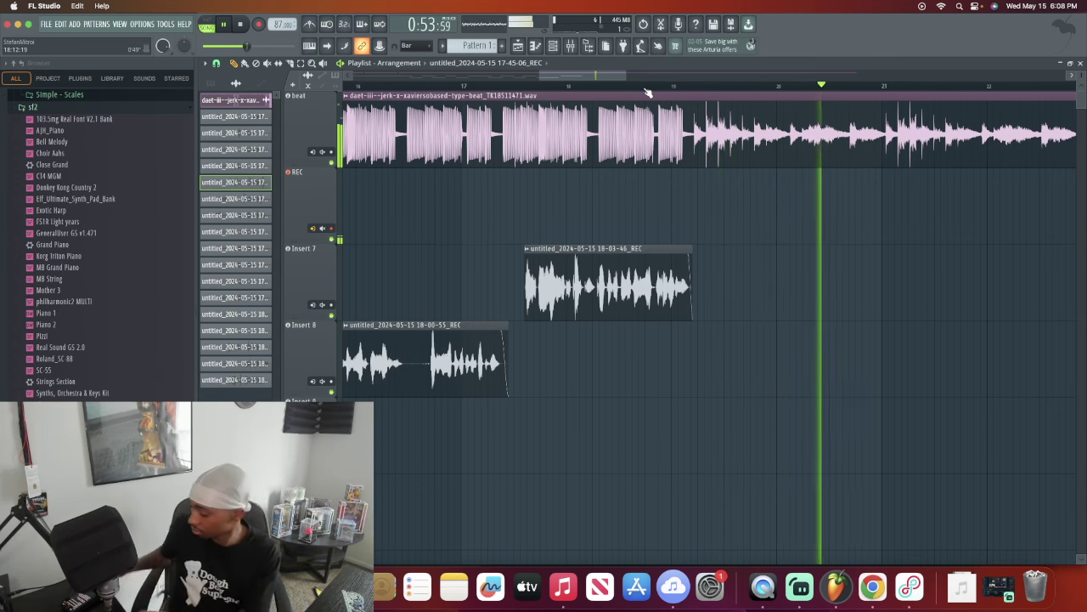
Step: Replay the song from the last Insert 7 clip in bar 17 and listen on through the empty part of the beat
key(space)
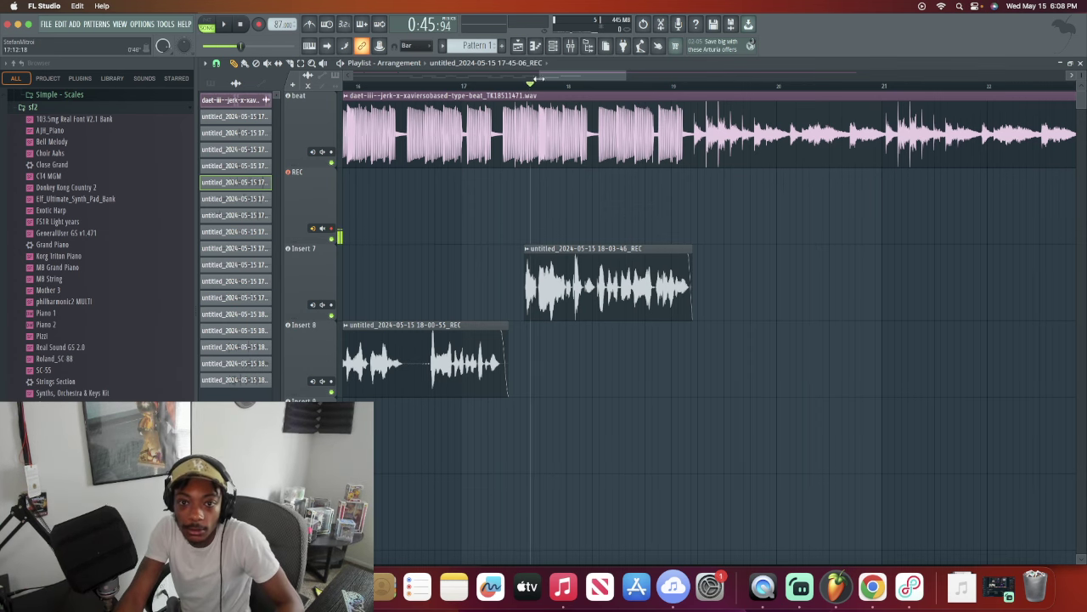
key(space)
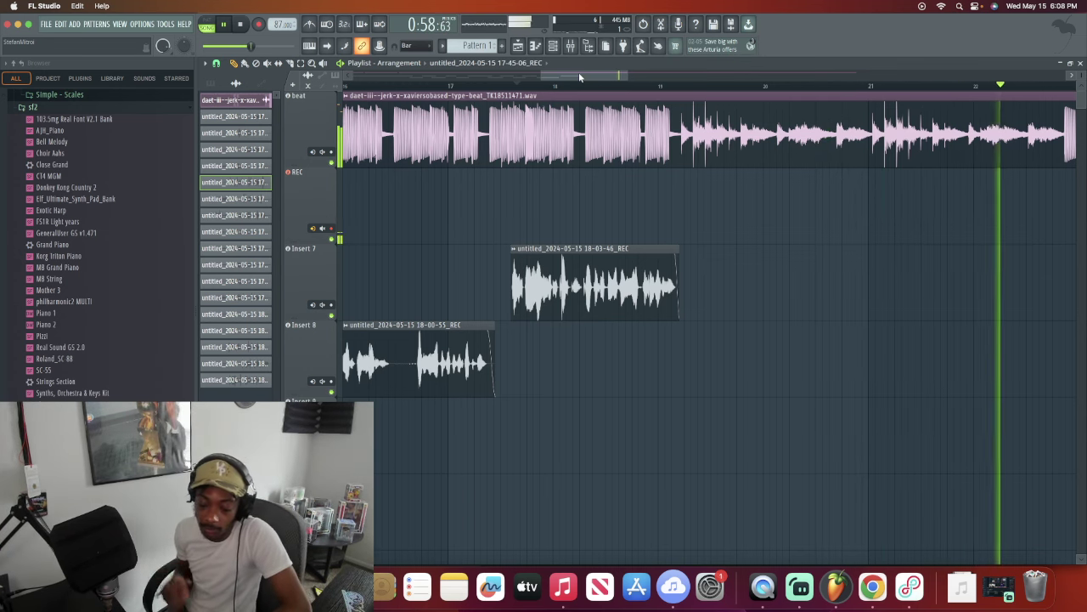
key(space)
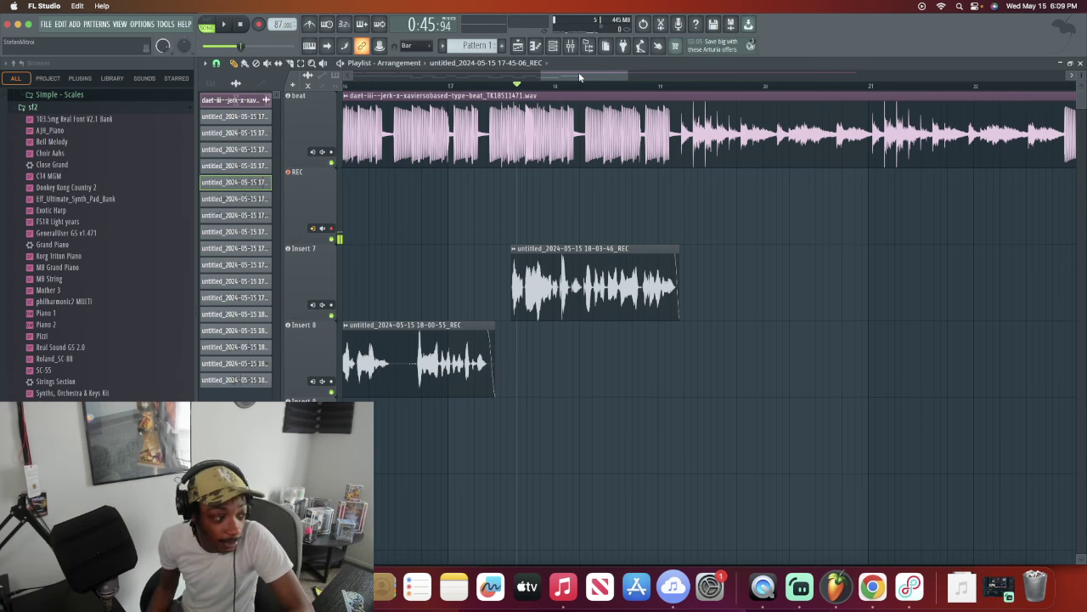
key(space)
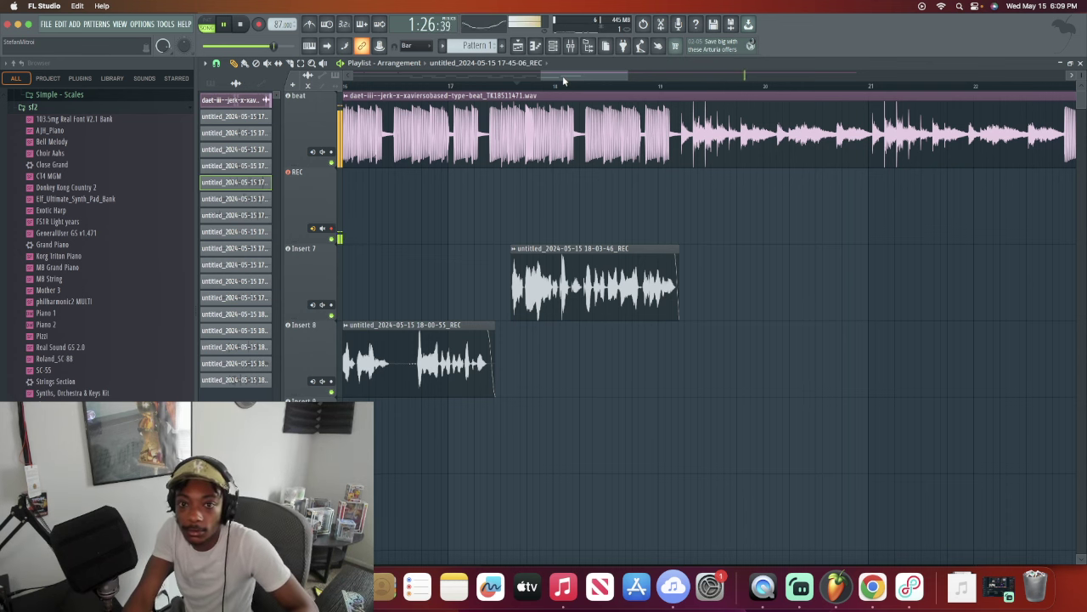
Step: Play the song from the start of bar 18 and listen through bar 21, past the last Insert 7 vocal
key(space)
drag(562, 76, 565, 77)
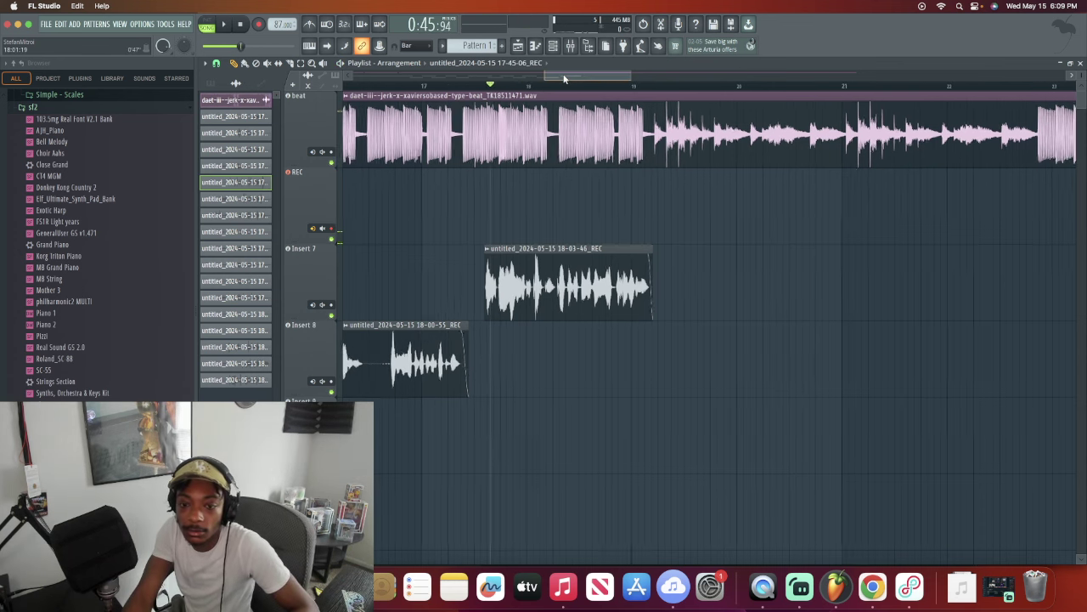
scroll(564, 78, right, 3)
click(502, 86)
key(space)
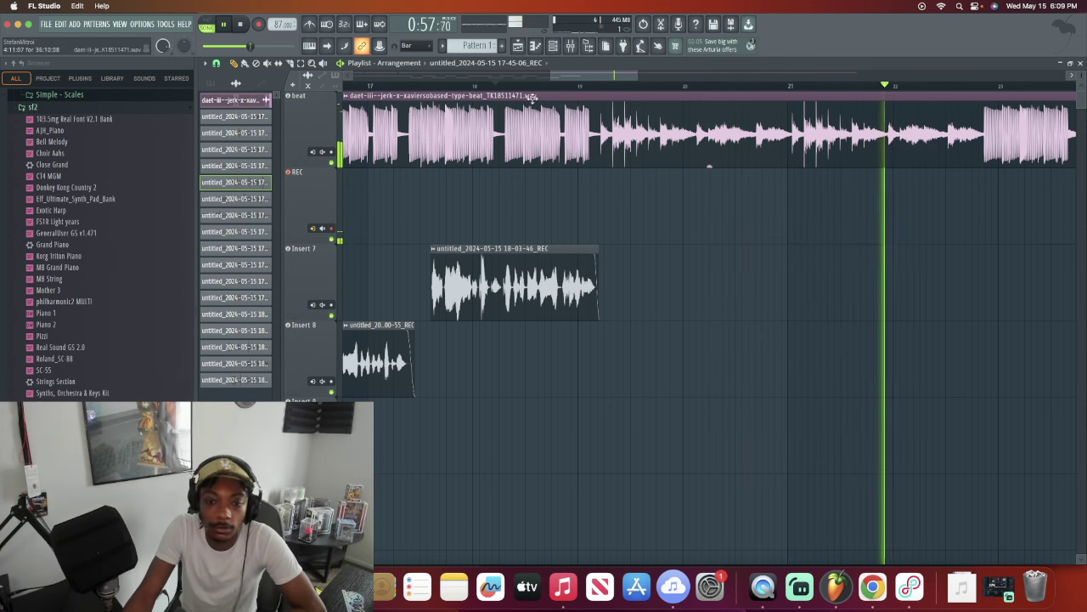
key(space)
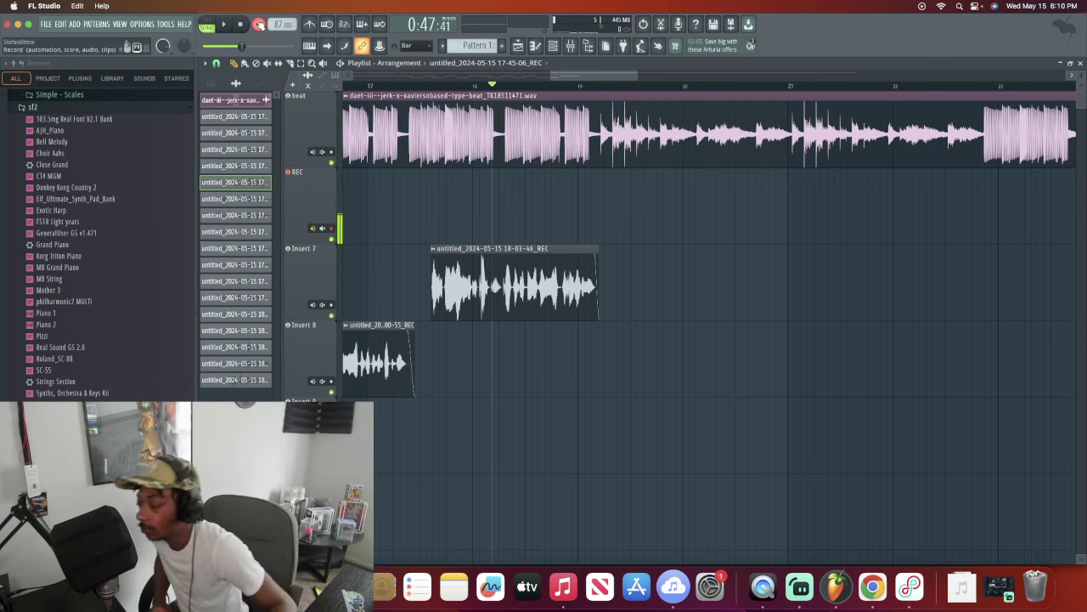
Step: Record a vocal take on the REC track from early in bar 18 into bar 20 and play it back
key(space)
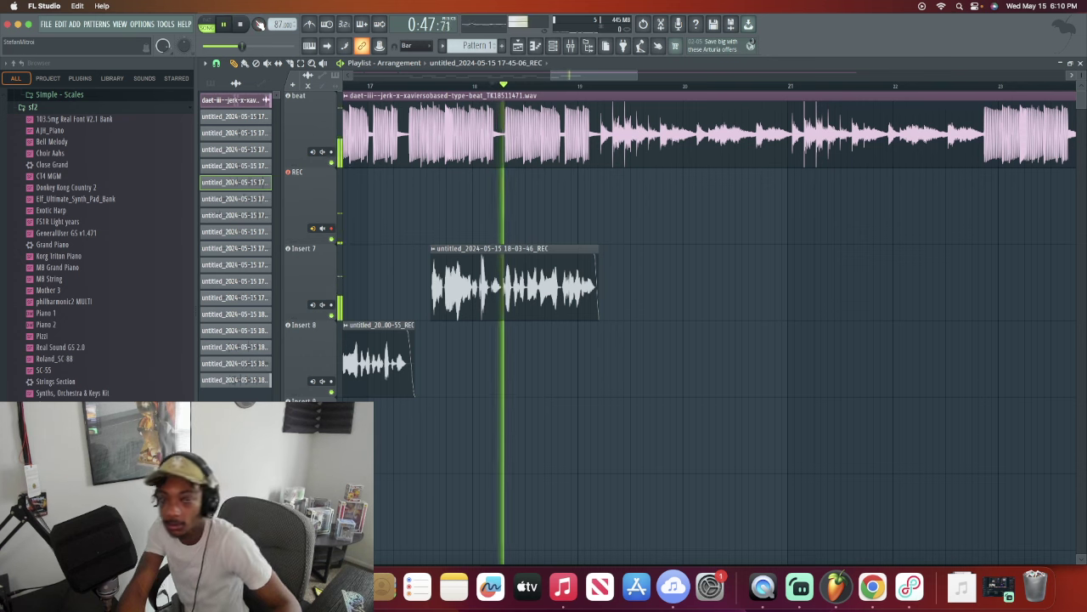
key(space)
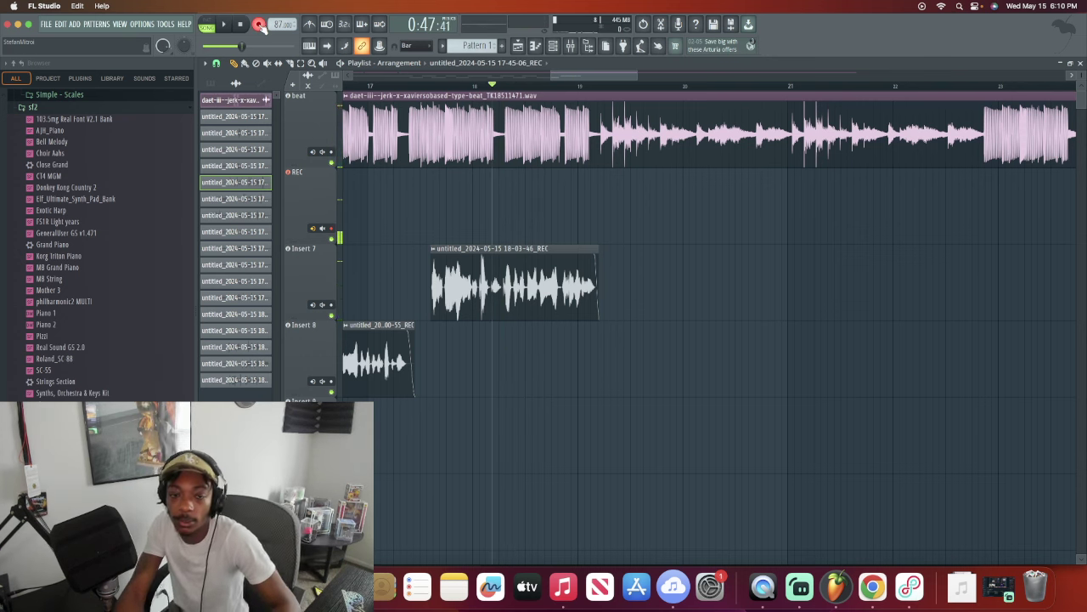
key(space)
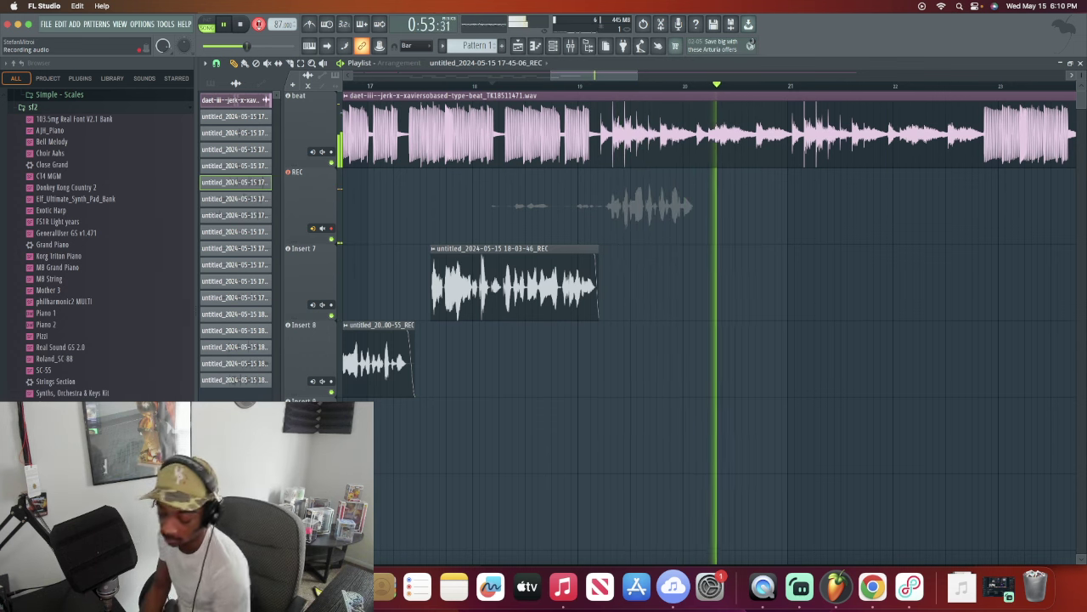
key(space)
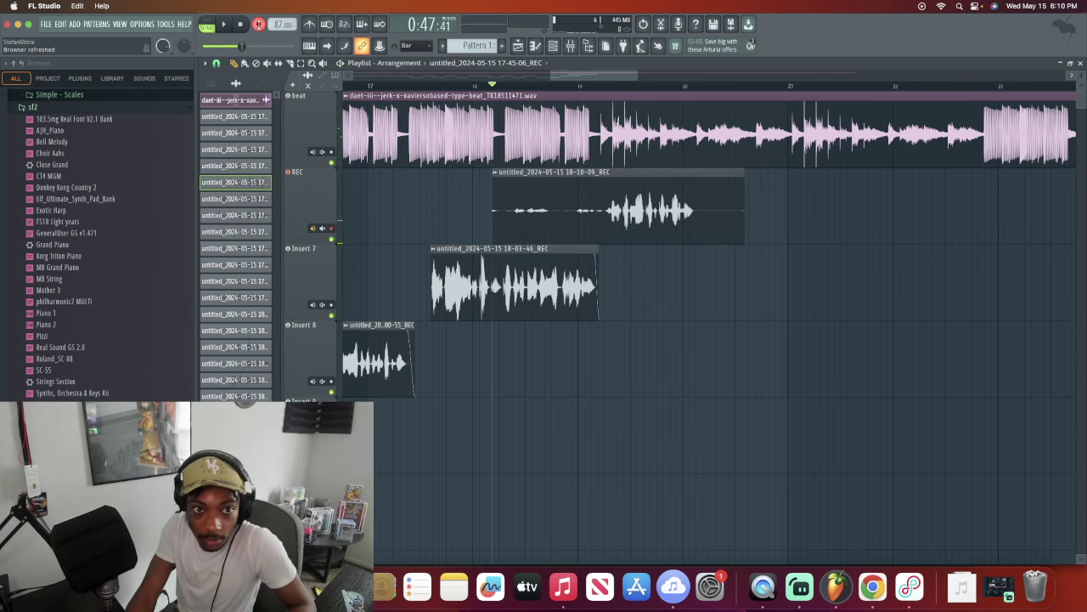
key(space)
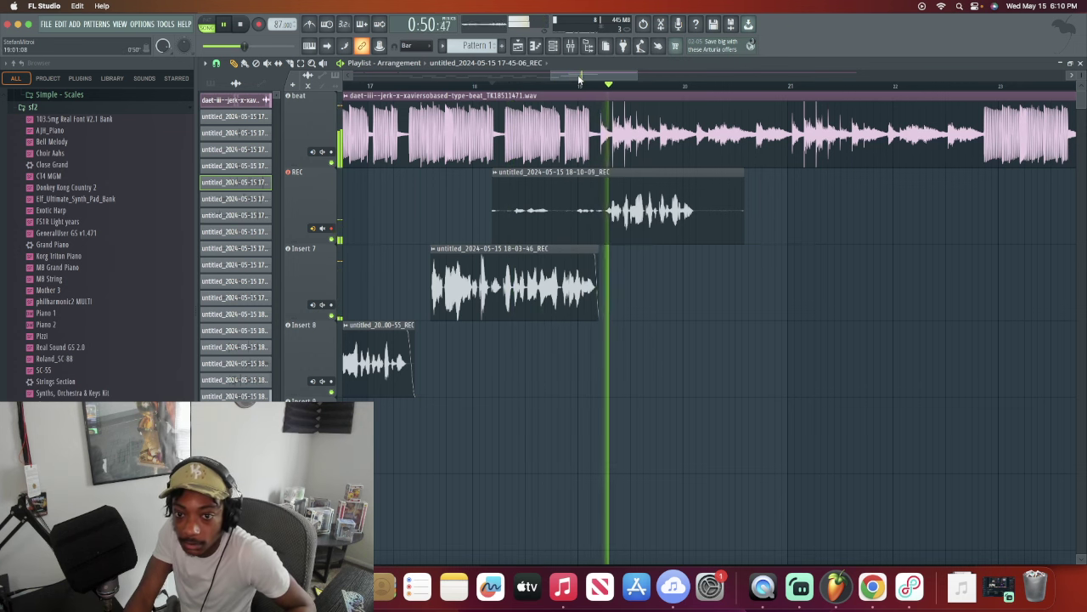
key(space)
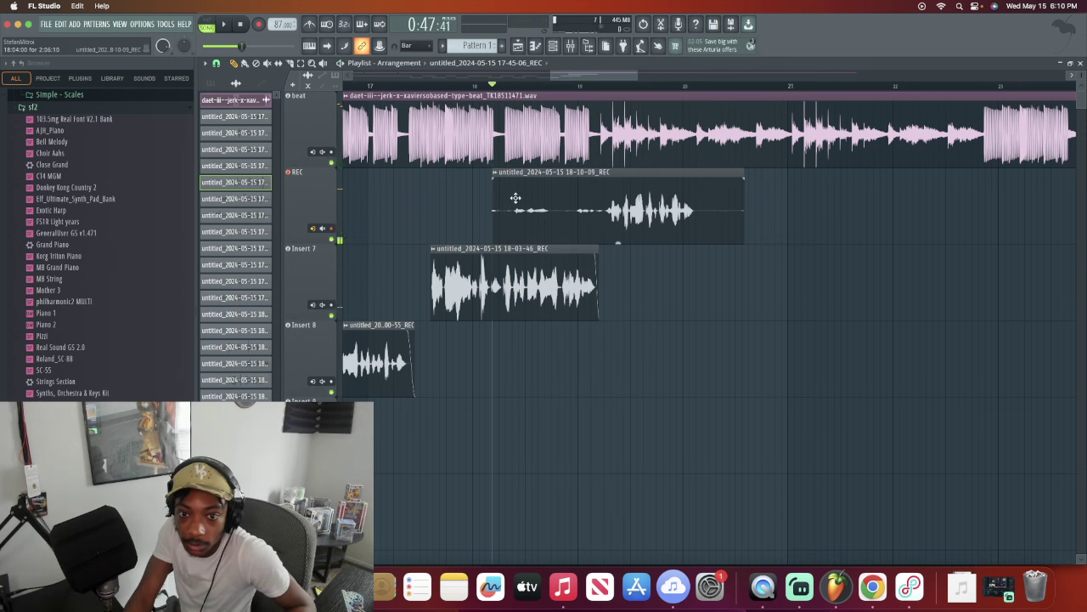
Step: Try trimming the quiet start off the 18-10-09 take up to the bar 19 vocals and placing it on Insert 8
drag(493, 199, 580, 182)
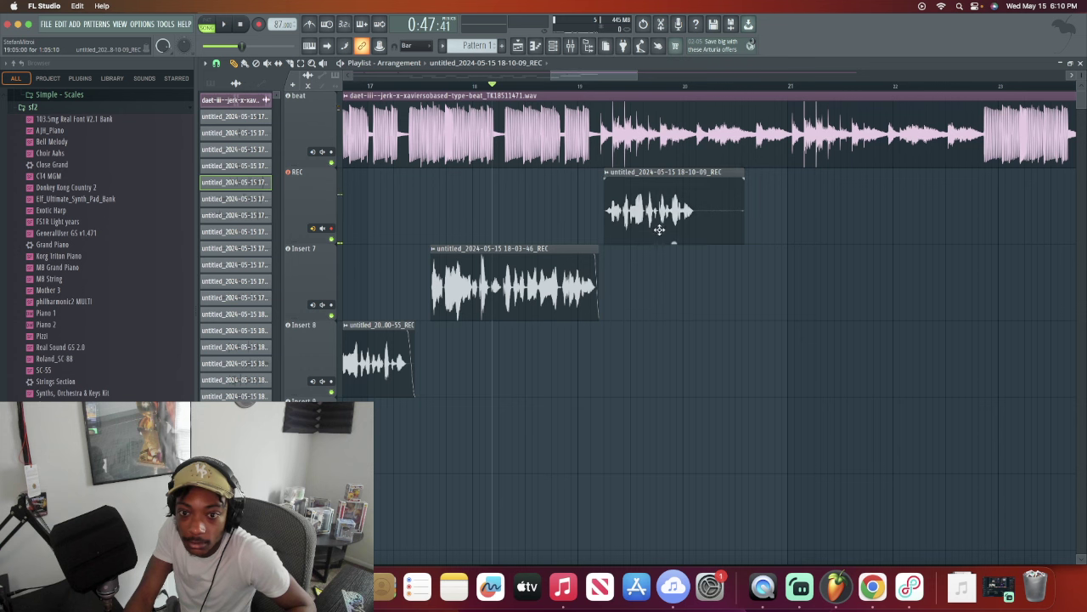
drag(660, 310, 659, 317)
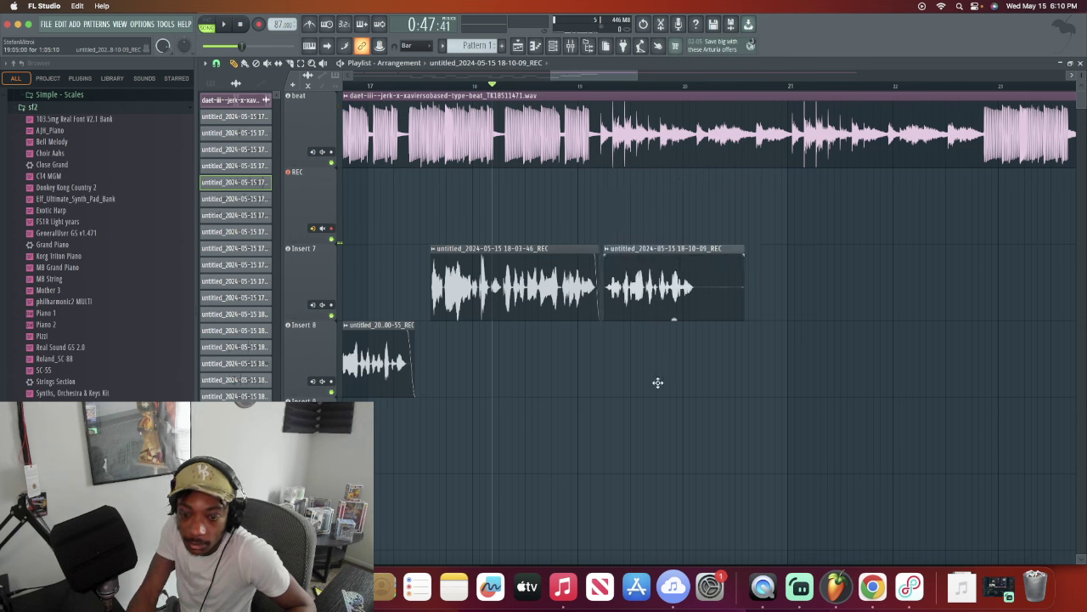
drag(657, 382, 657, 393)
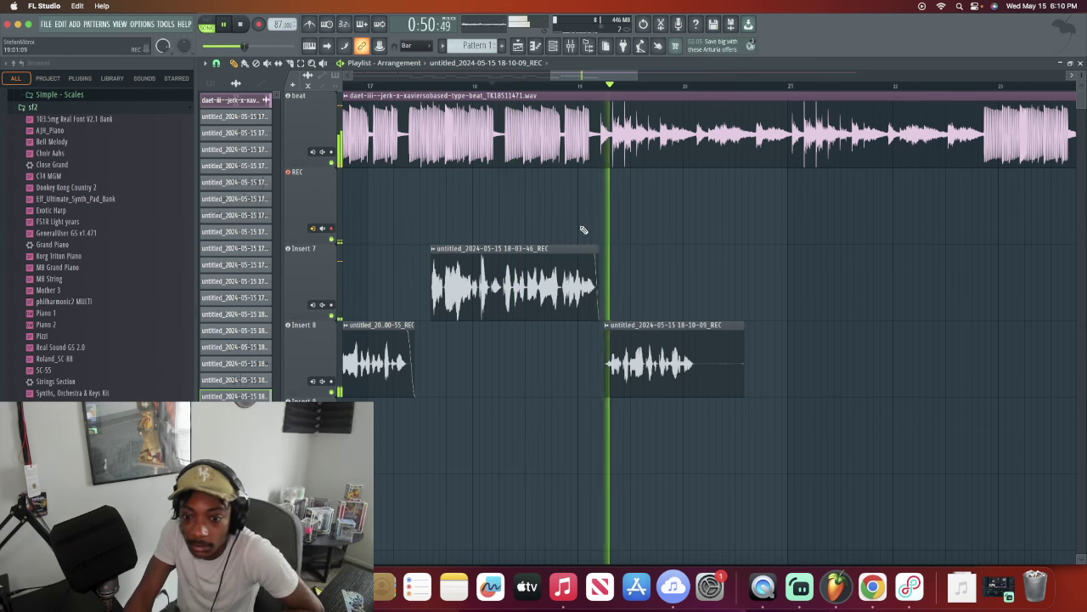
Step: Undo the move, the trim and the recording of the 18-10-09 take
key(super+z)
key(super+z)
key(super+z)
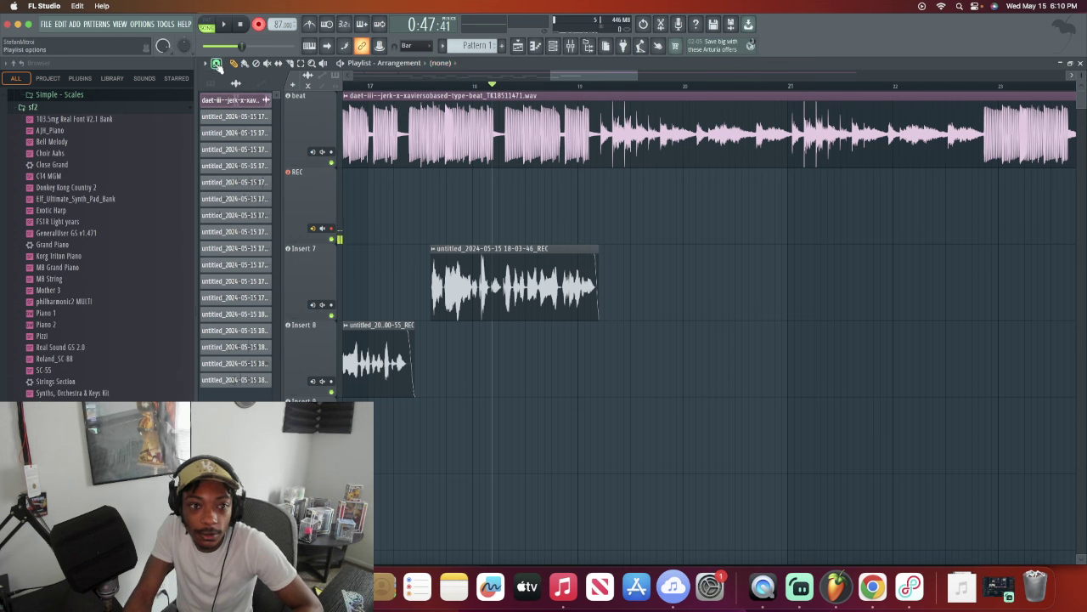
Step: Set the playlist snap to Beat, then check the AIR 192 4 source in Loopback and dismiss its window
click(217, 64)
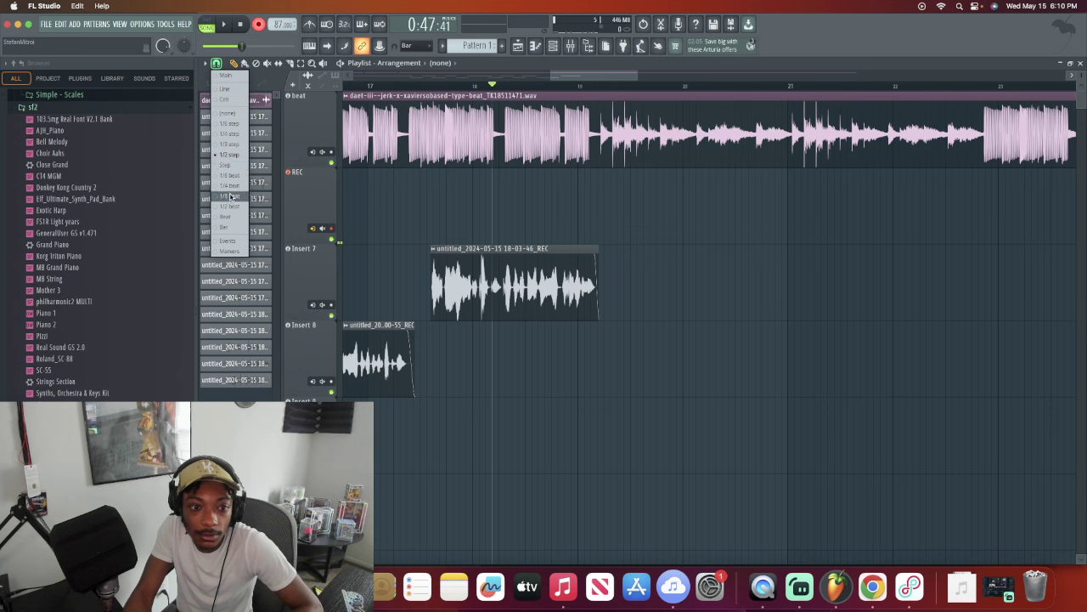
click(233, 219)
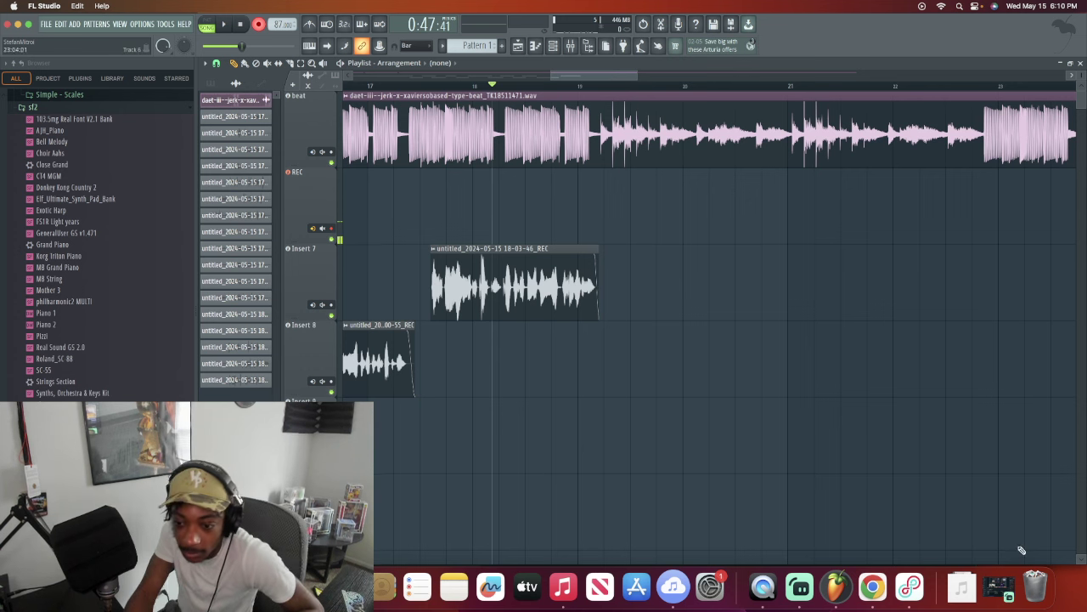
click(922, 588)
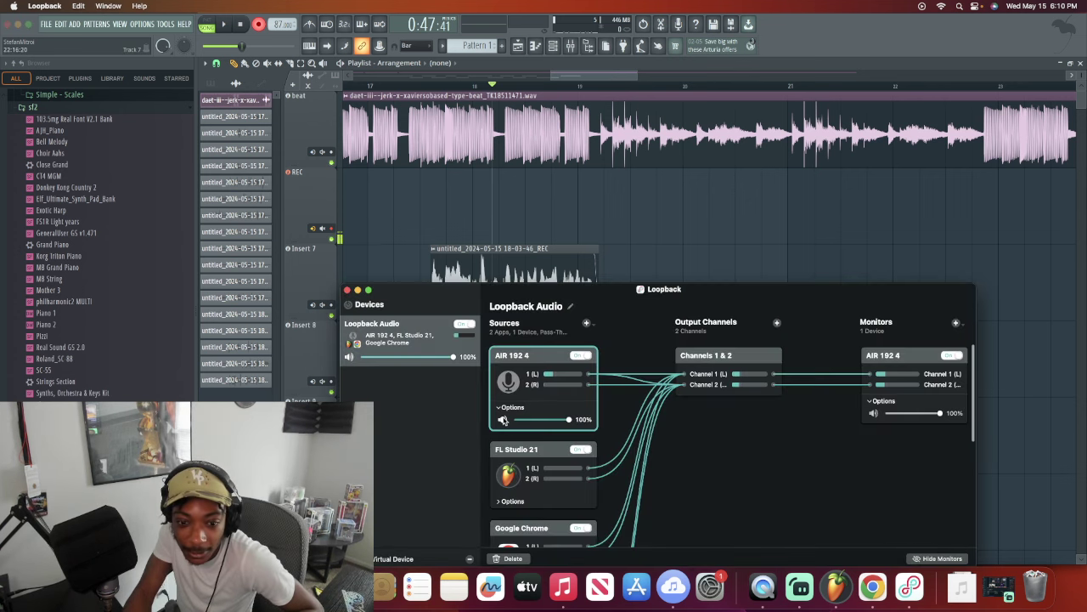
click(358, 290)
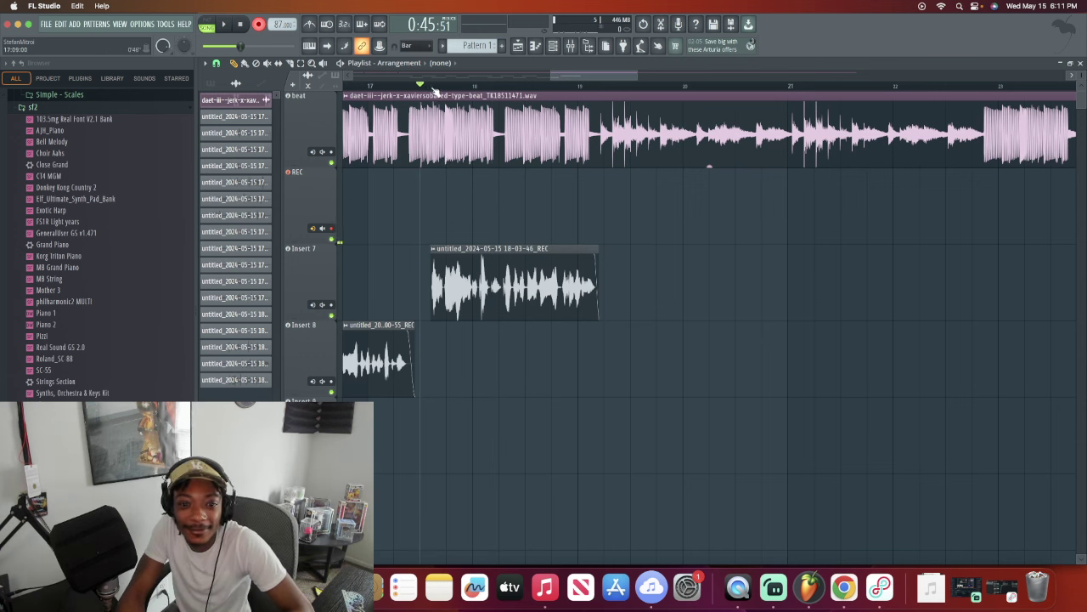
Step: Record a vocal take from the middle of bar 17 and trim both quiet ends using 1/4 beat snap
key(space)
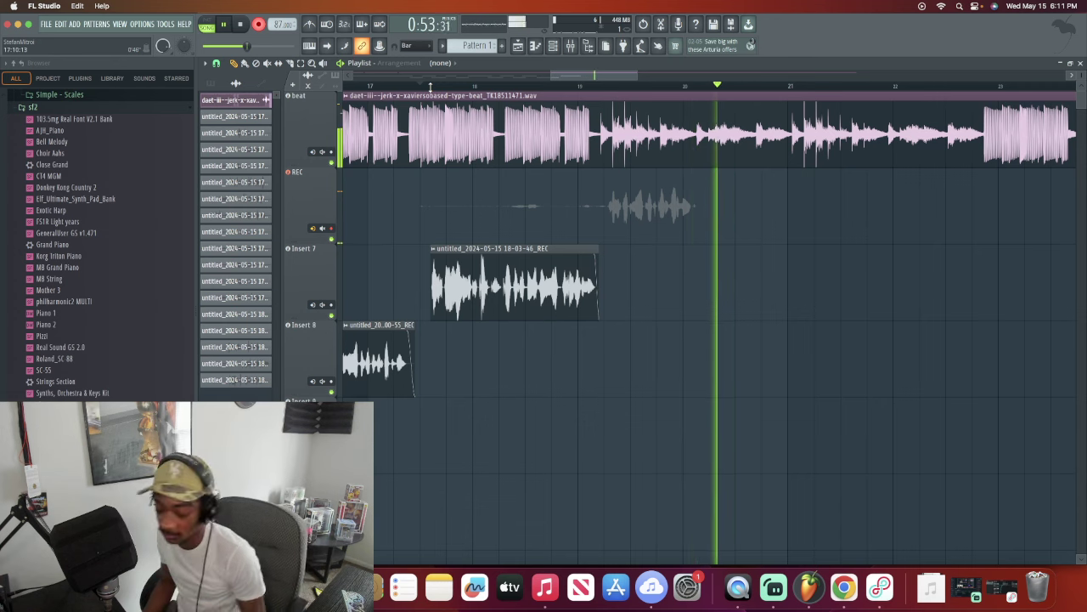
key(space)
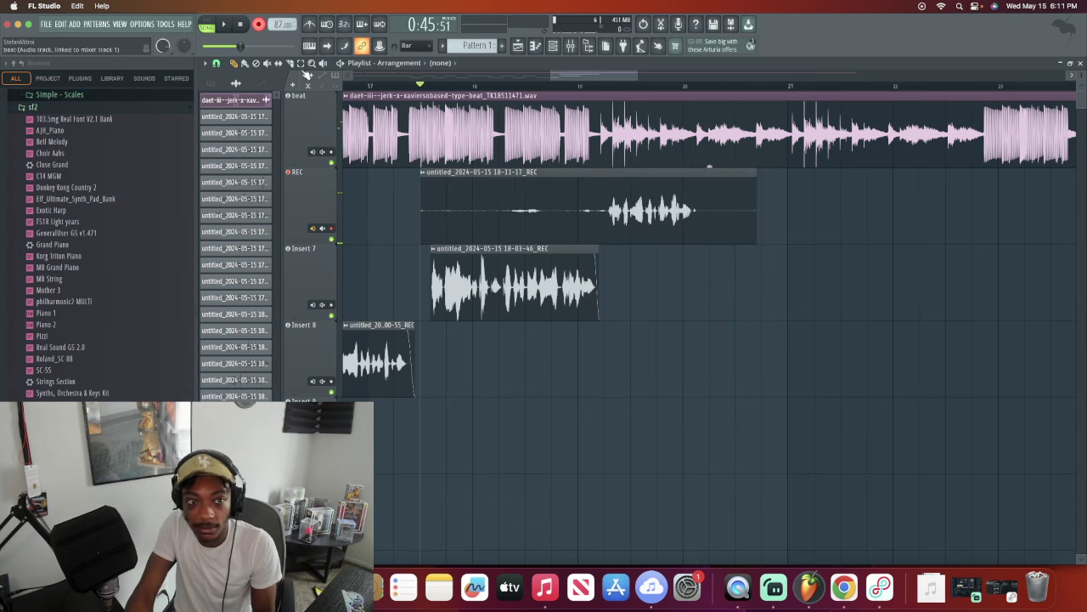
click(217, 63)
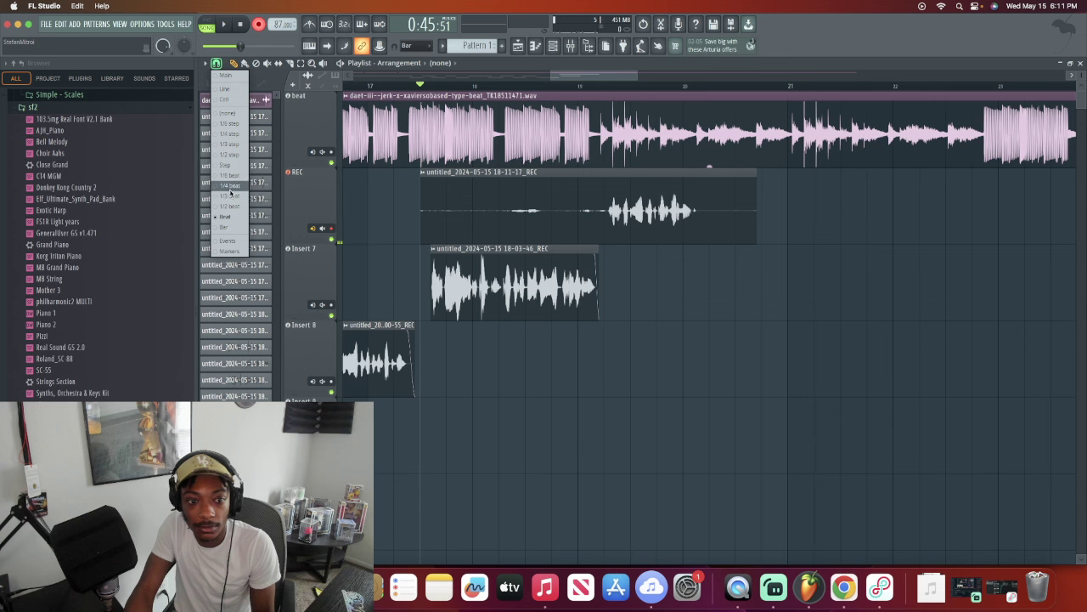
click(230, 186)
drag(438, 196, 610, 190)
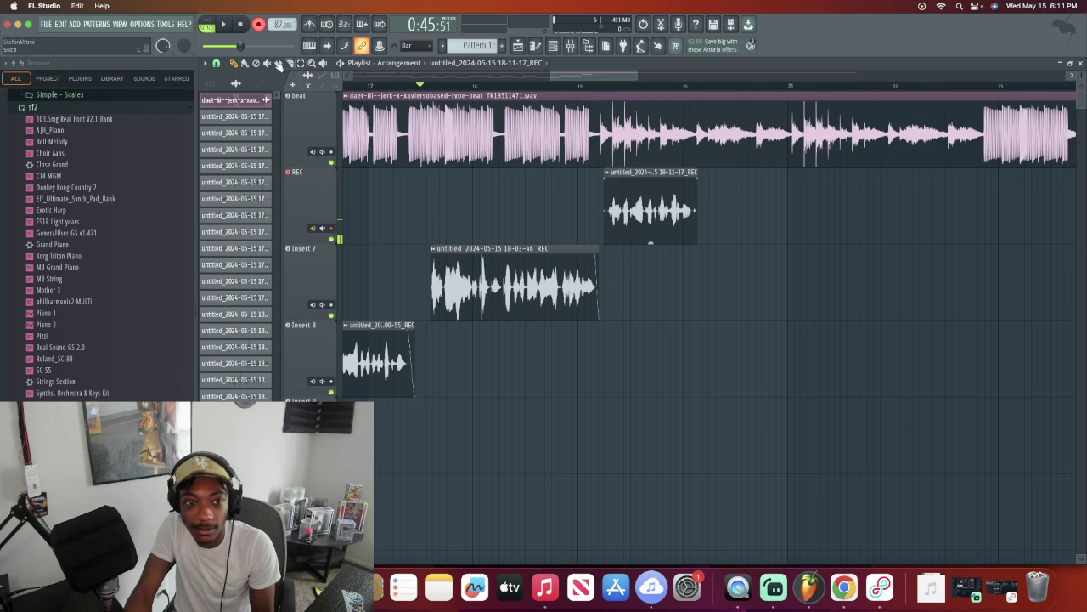
Step: Set the playlist snap back to Beat and move the trimmed 18-11-17 clip down to Insert 8 at the same time position
click(217, 63)
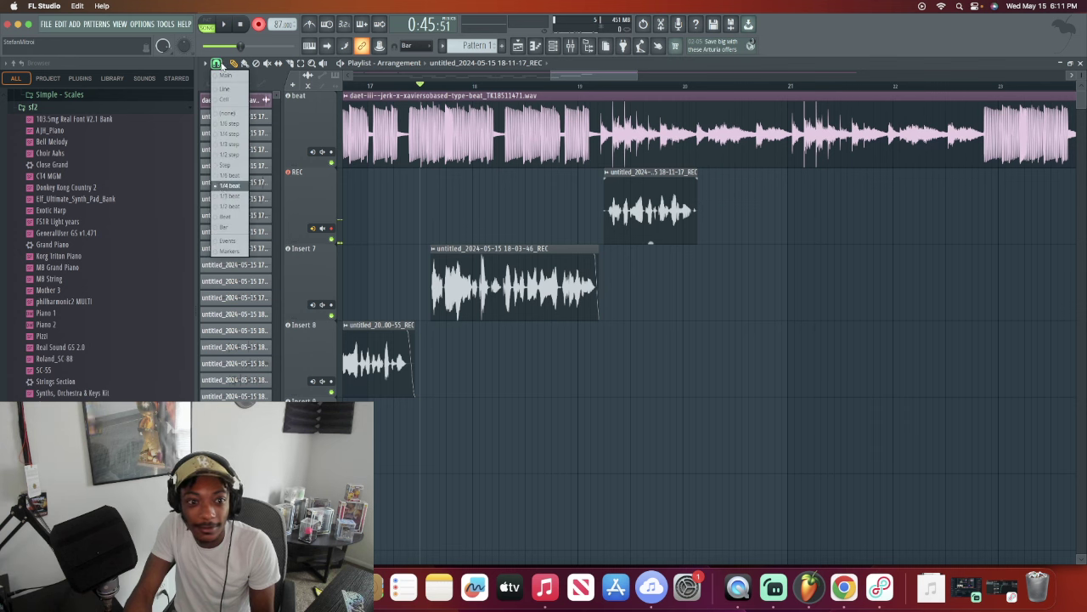
click(224, 217)
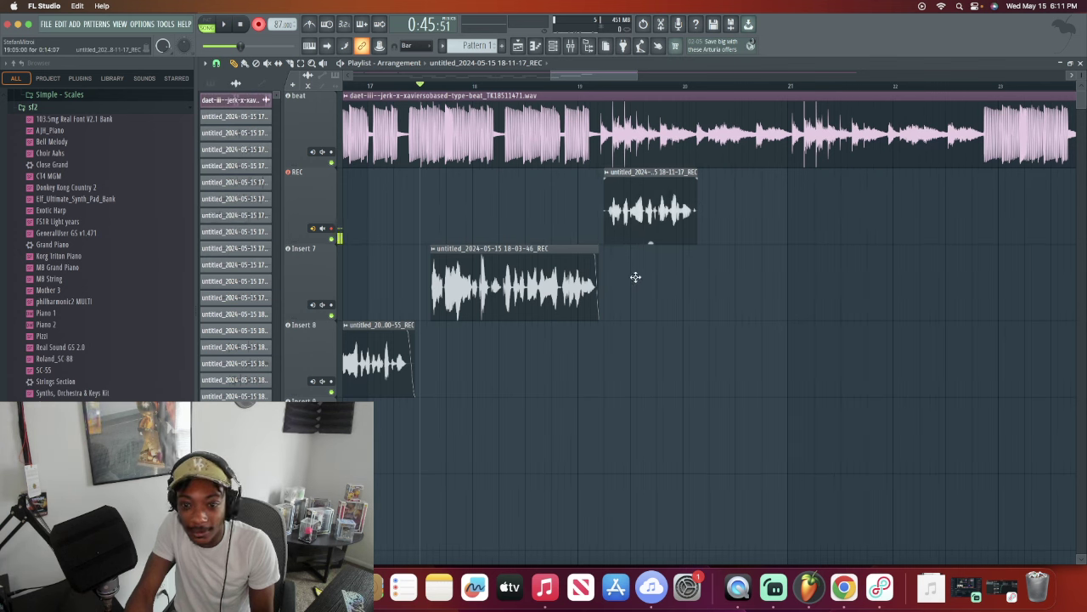
drag(636, 298, 635, 325)
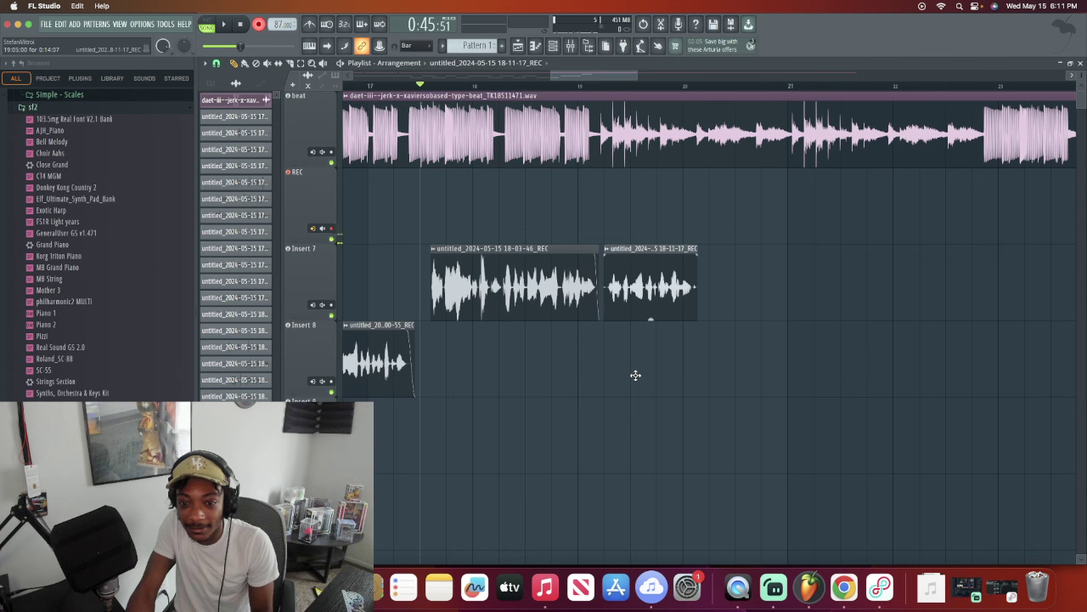
drag(635, 385, 634, 392)
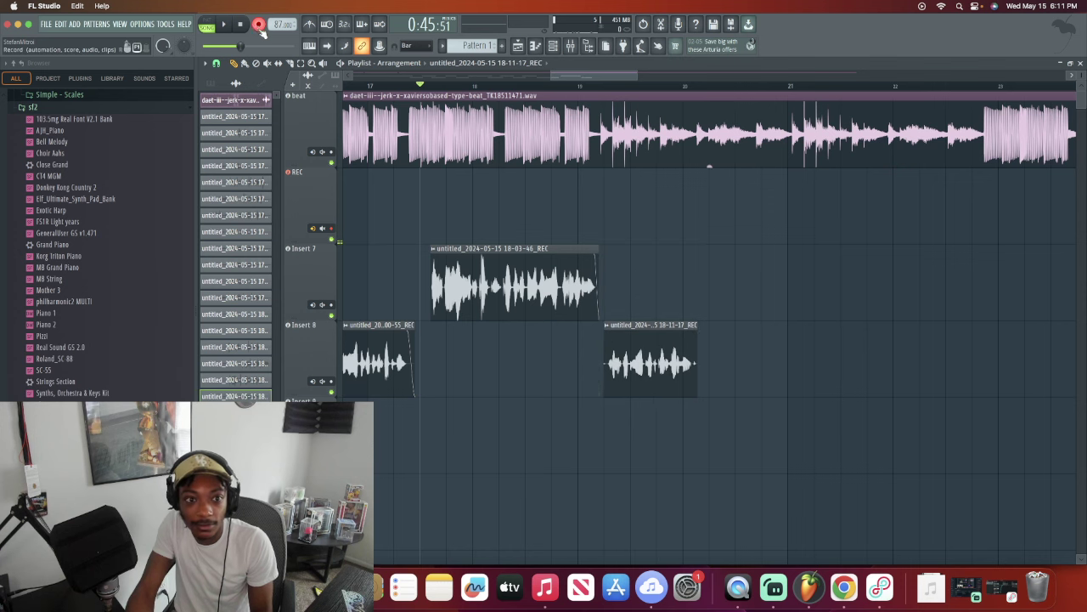
Step: Play back the new Insert 8 clip with the beat, replay from bar 19, and move the playhead to mid bar 18
key(space)
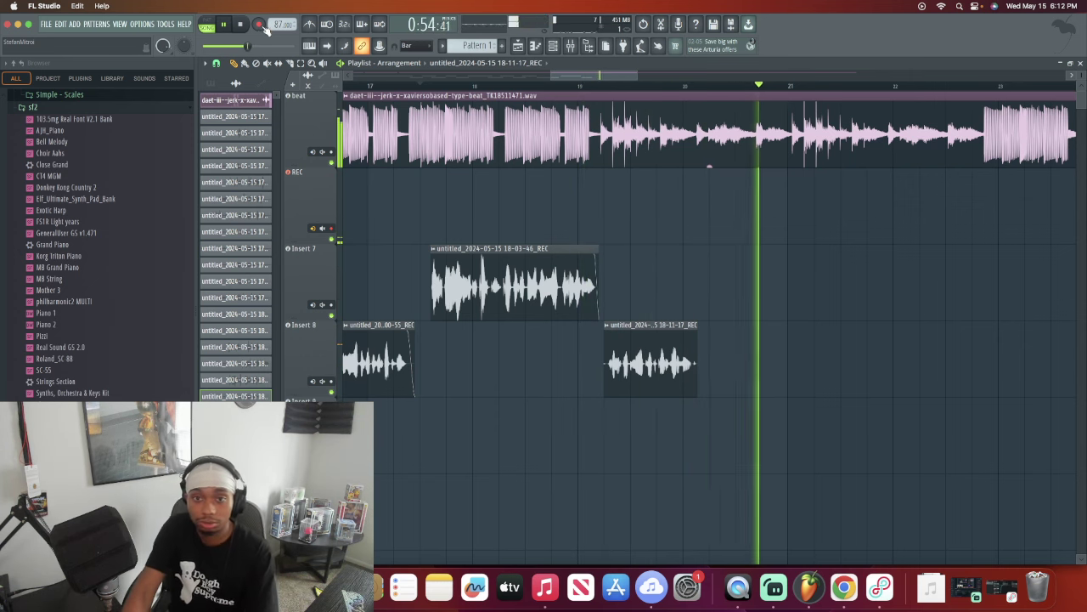
click(581, 88)
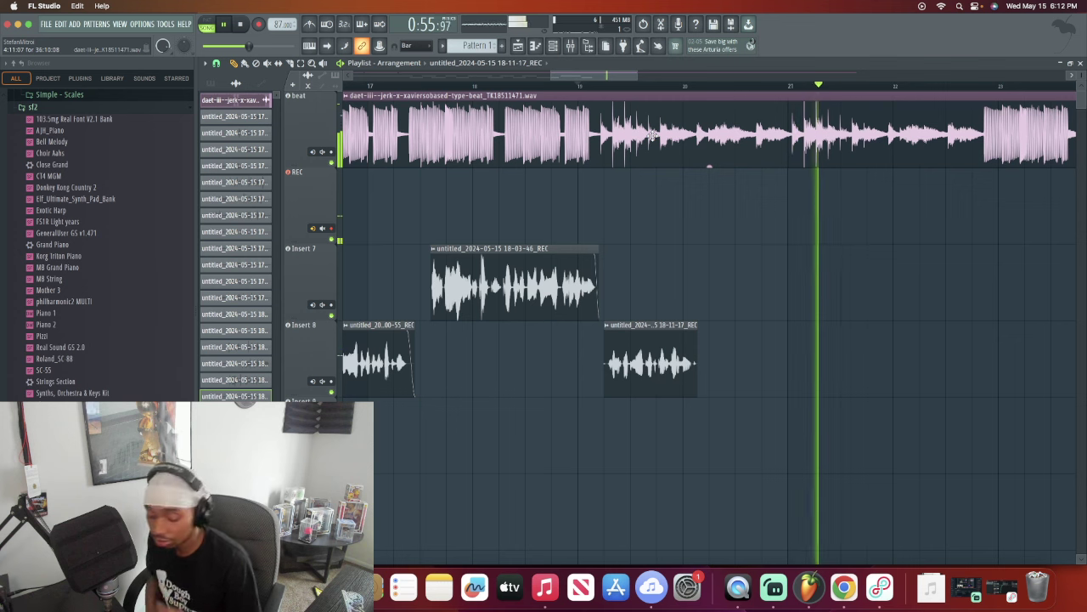
click(526, 88)
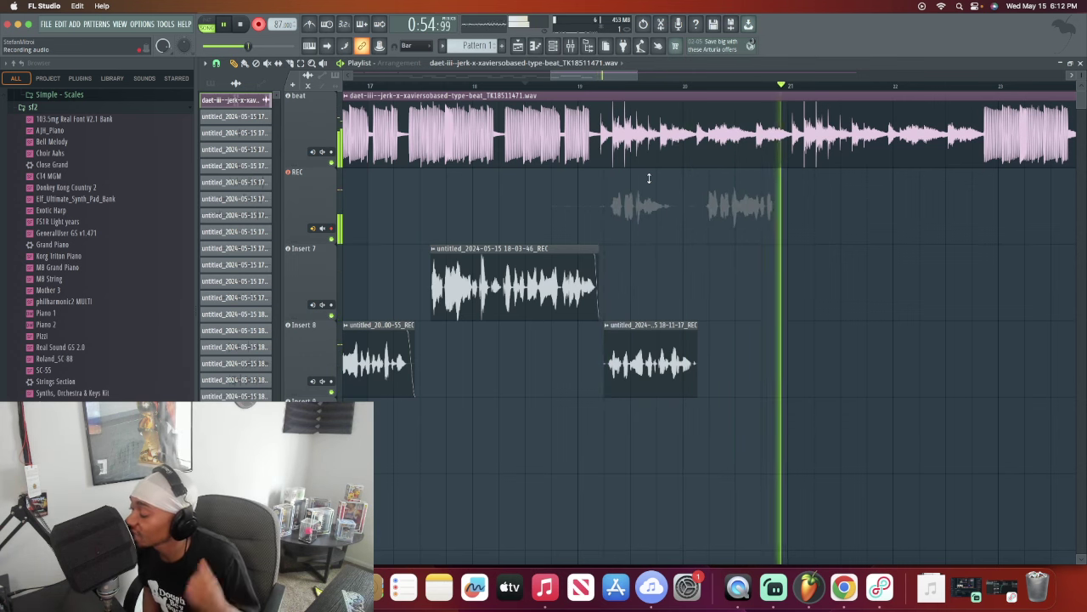
Step: Stop and undo three successive vocal takes recorded on the REC track after the middle of bar 18
key(space)
key(super+z)
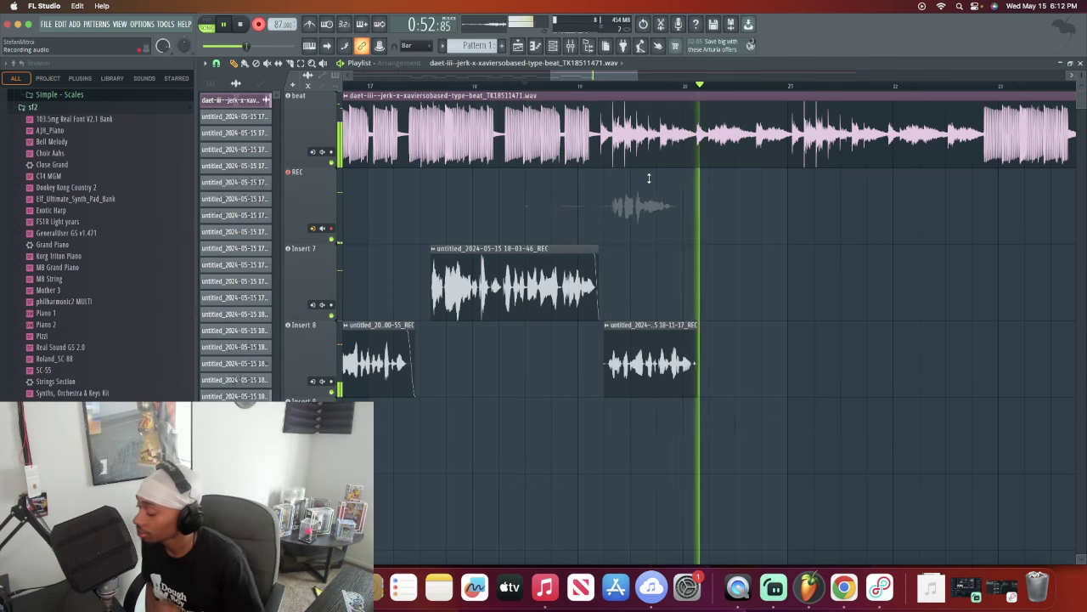
key(space)
key(super+z)
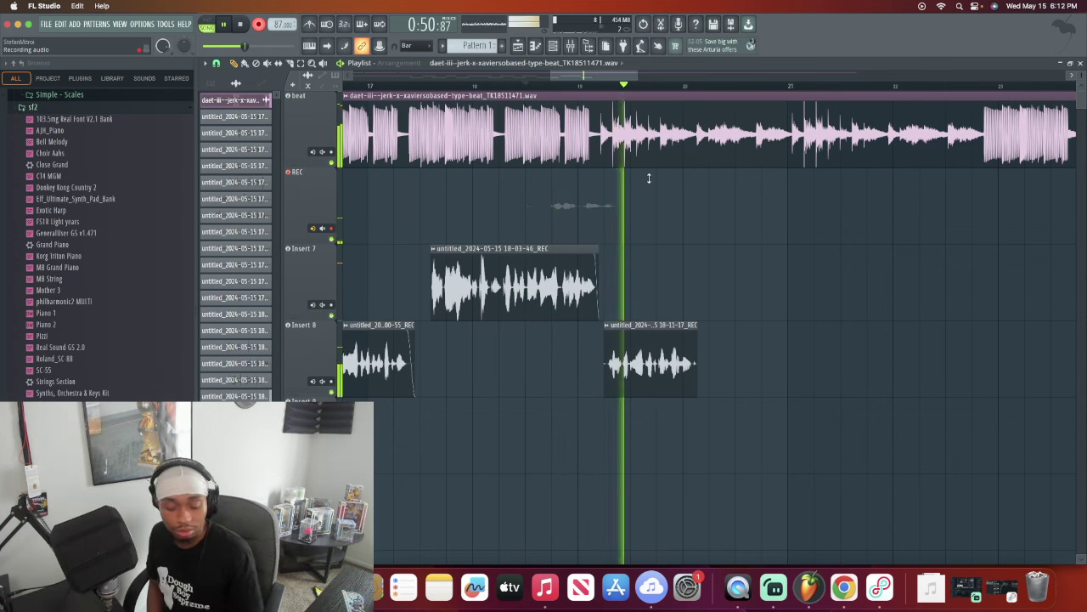
key(space)
key(super+z)
Step: Record another vocal take on the REC track from the middle of bar 18 to just past bar 21
key(space)
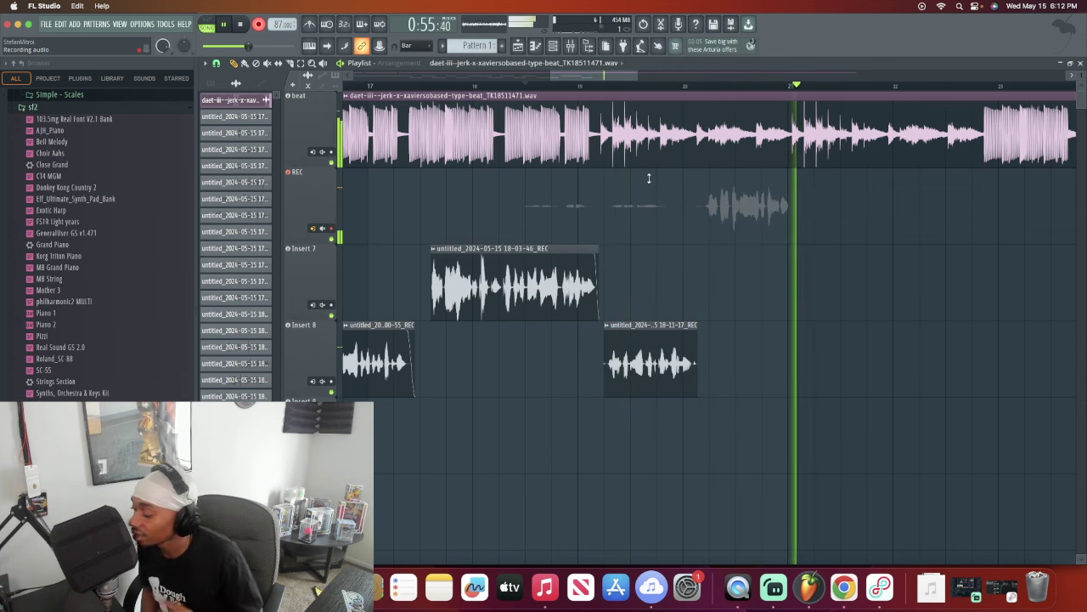
key(space)
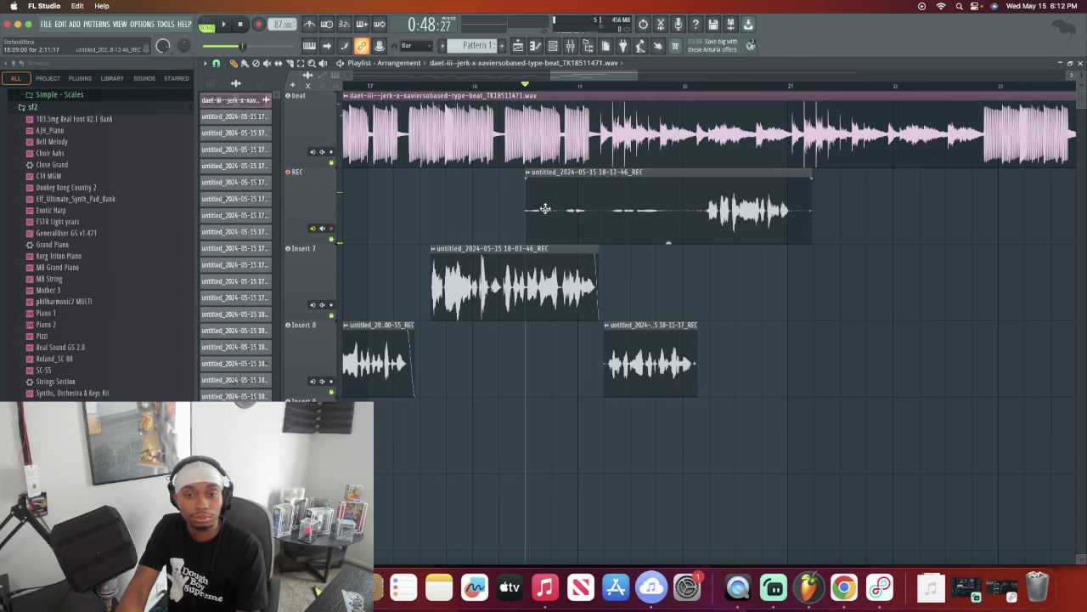
Step: Trim the start of the 18-12-46 take to just before bar 20 and move the clip to Insert 7
drag(525, 225, 659, 202)
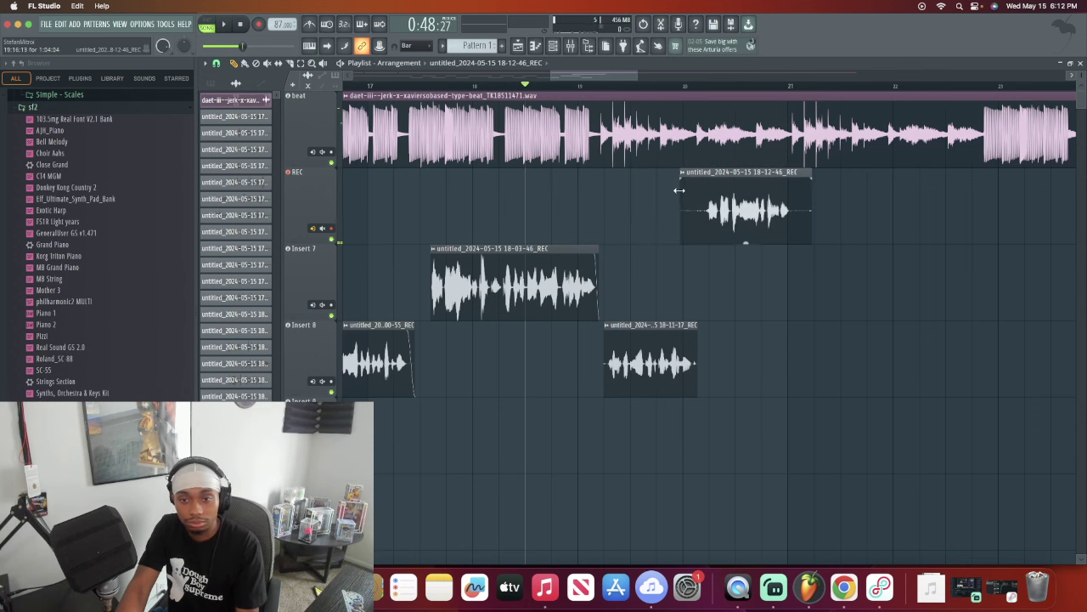
scroll(741, 86, up, 3)
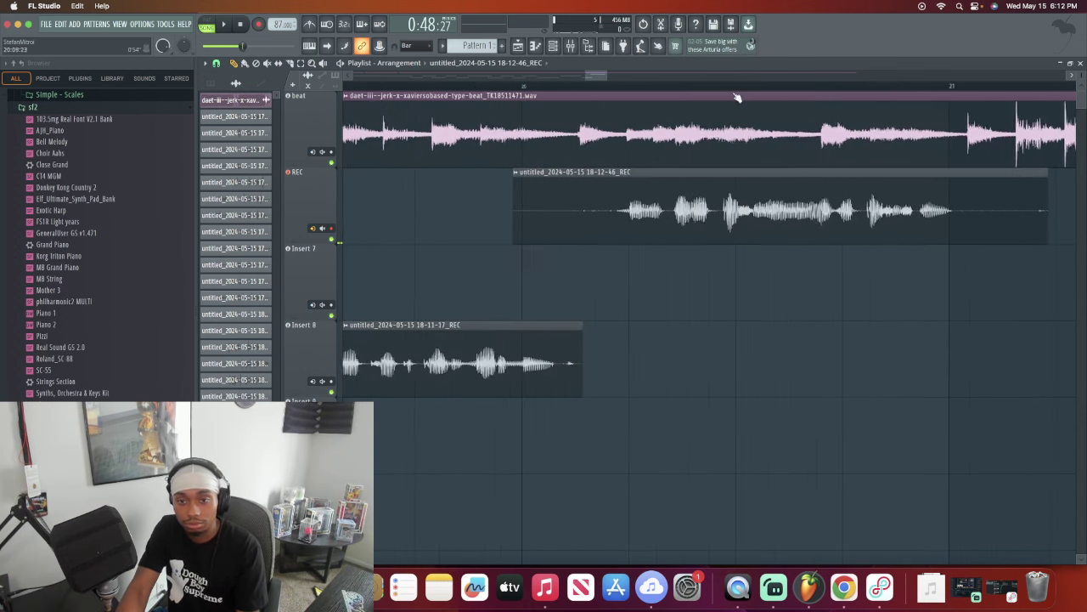
drag(695, 208, 689, 280)
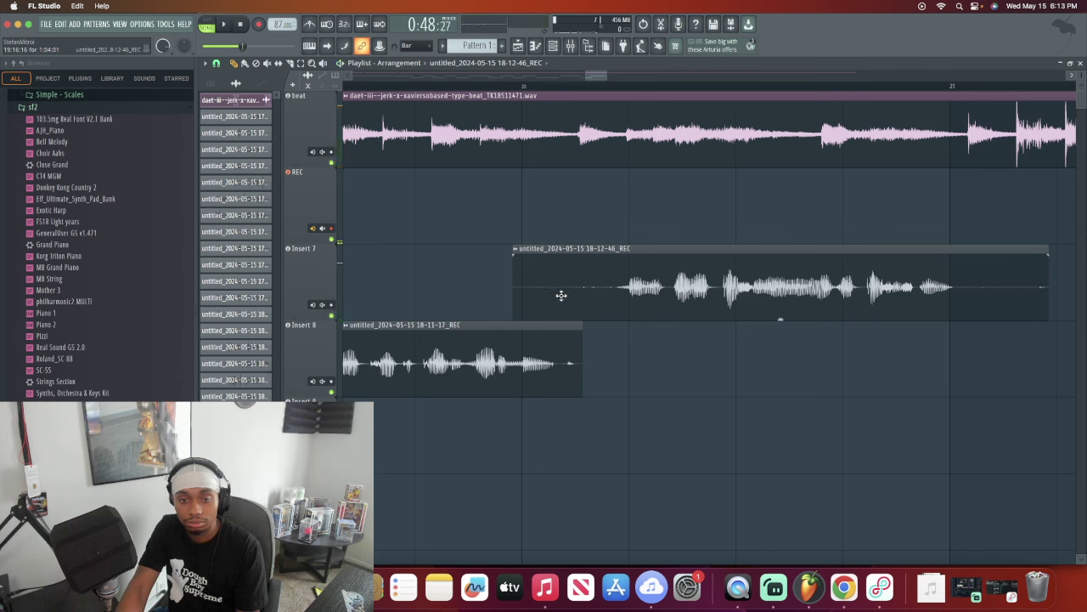
Step: Delete the 18-12-46 clip from Insert 7 and play the beat through the emptied section
right_click(798, 264)
key(space)
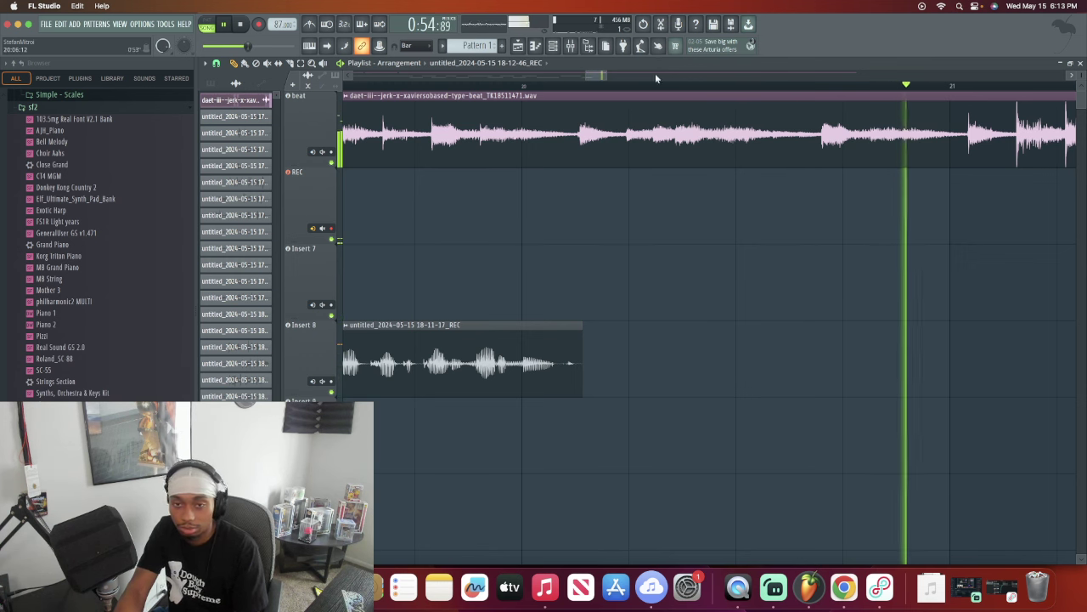
drag(587, 75, 655, 93)
drag(556, 88, 660, 94)
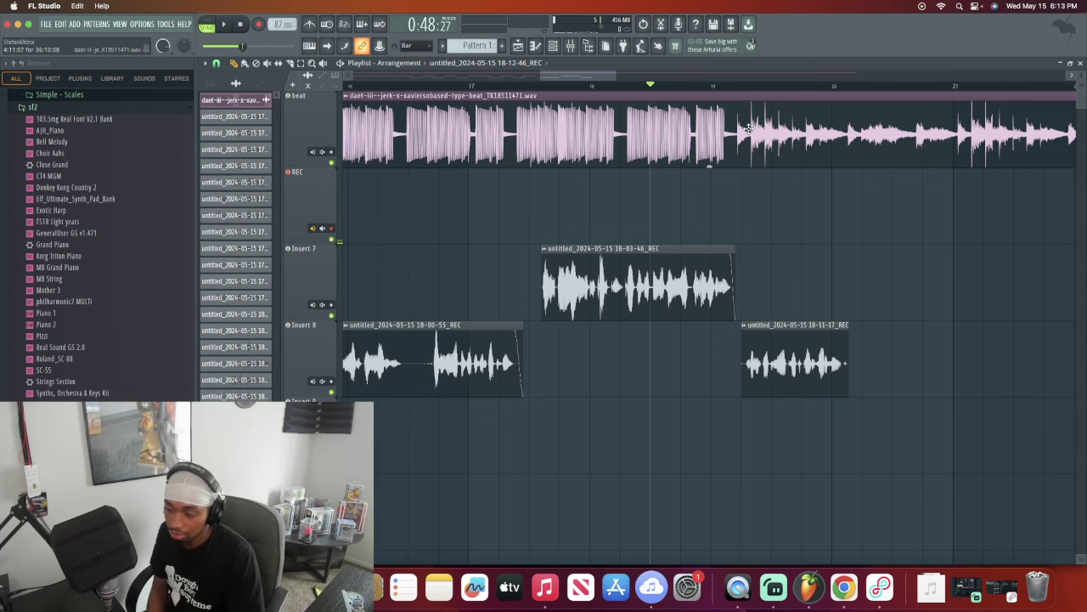
Step: Record a new vocal take on the REC track from the middle of bar 18 to just past bar 21
key(space)
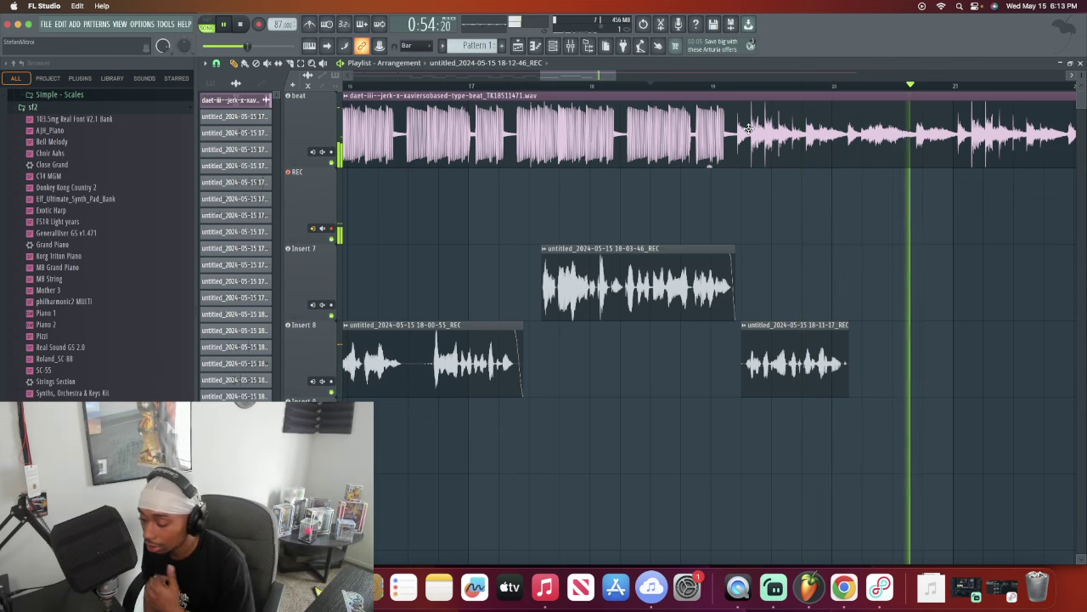
key(space)
key(space)
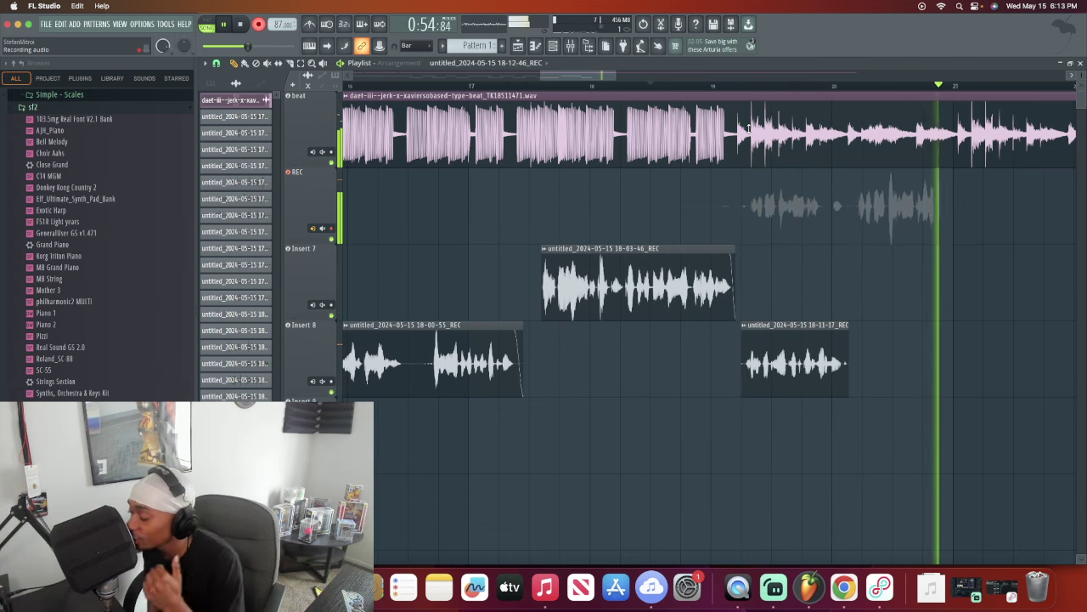
key(space)
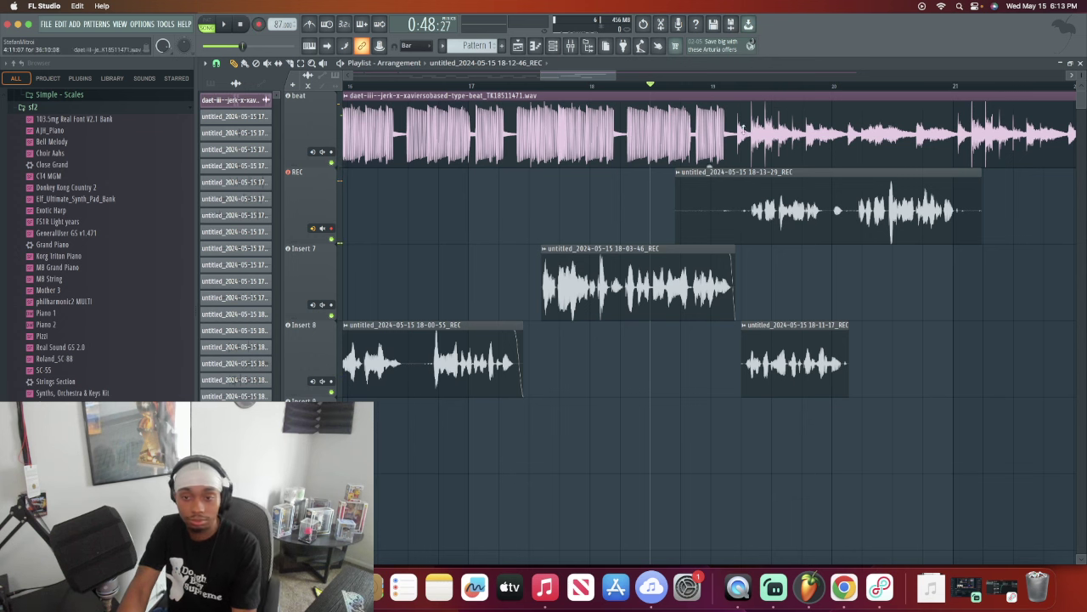
Step: Trim the 18-13-29 take to run from just after bar 20 to about bar 21, placed on Insert 7, and play it back
drag(675, 213, 903, 250)
key(space)
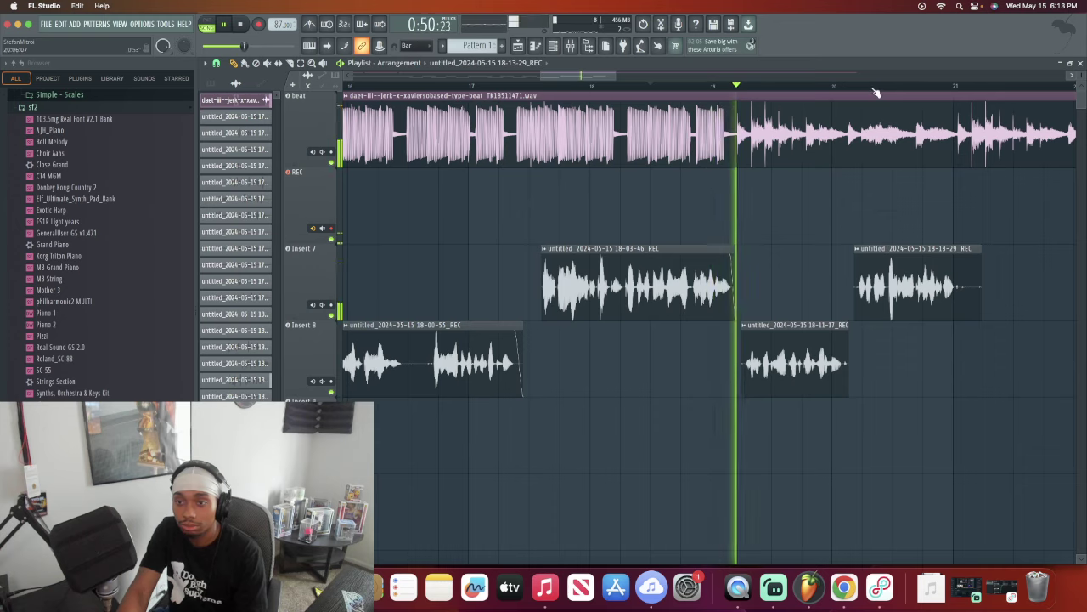
scroll(875, 93, up, 5)
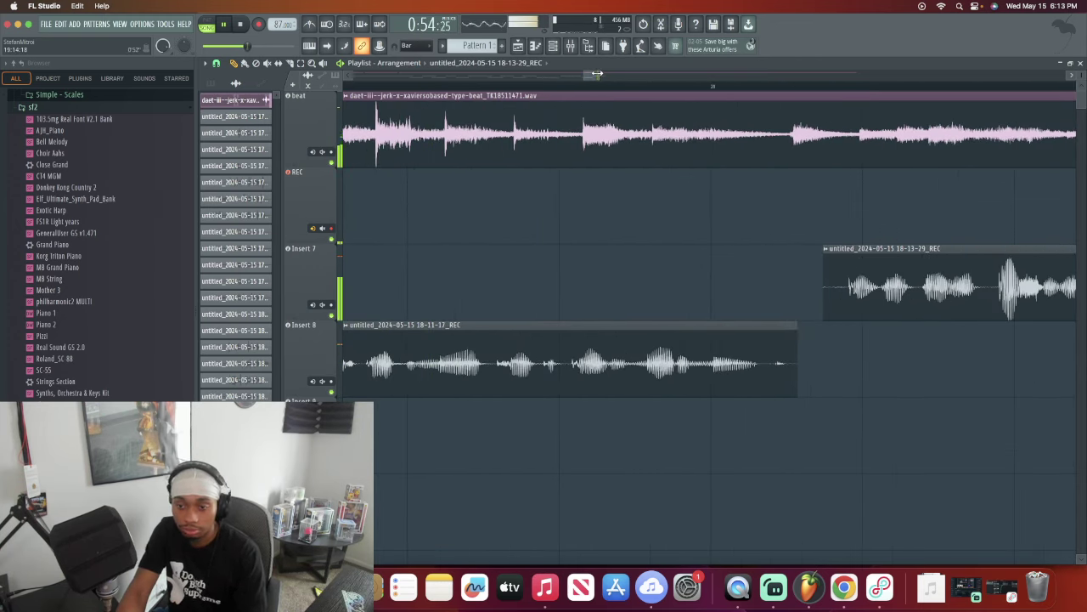
drag(589, 74, 622, 75)
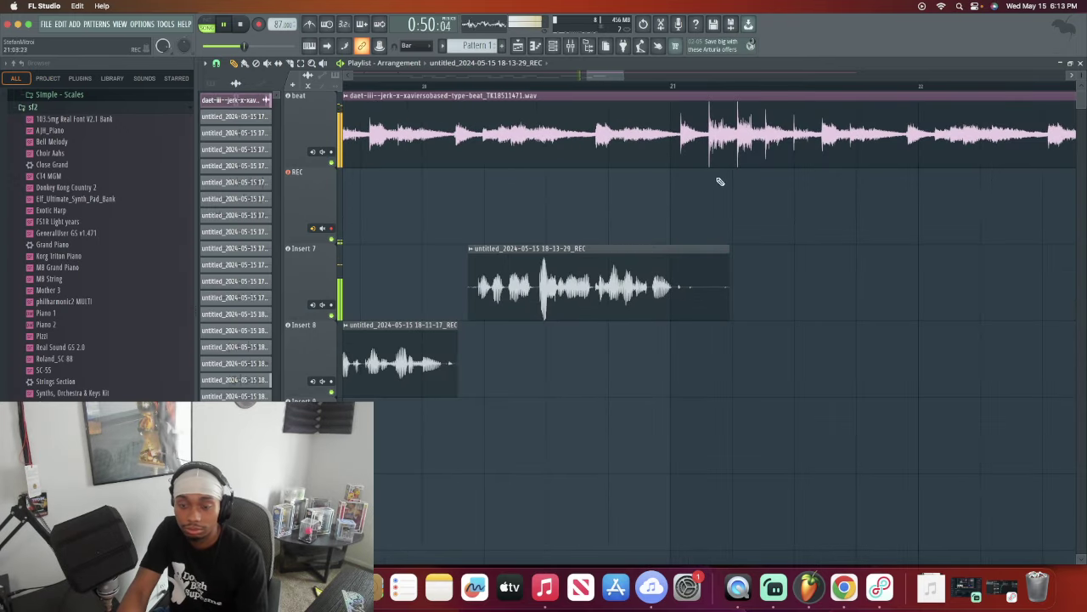
drag(728, 281, 676, 281)
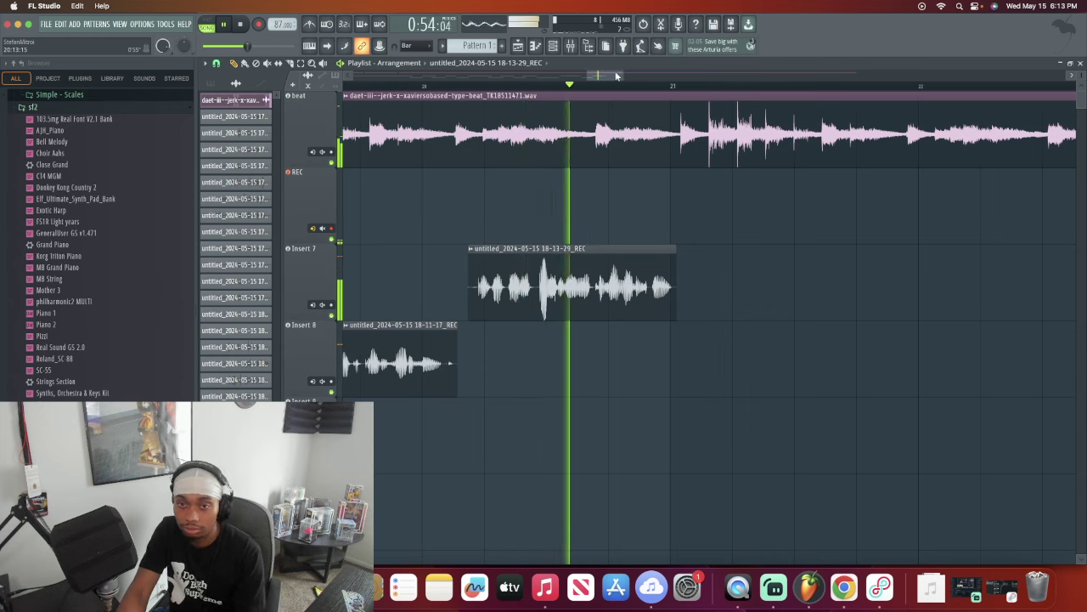
drag(613, 75, 599, 77)
key(space)
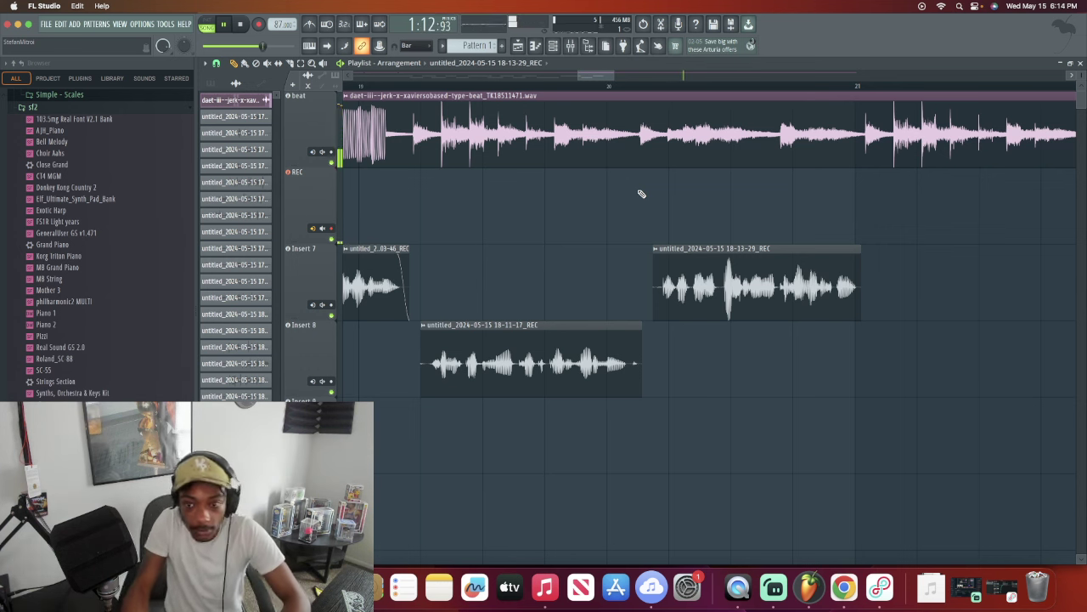
Step: Move the playhead to bar 20 and play the beat from there to past bar 21
scroll(602, 76, right, 5)
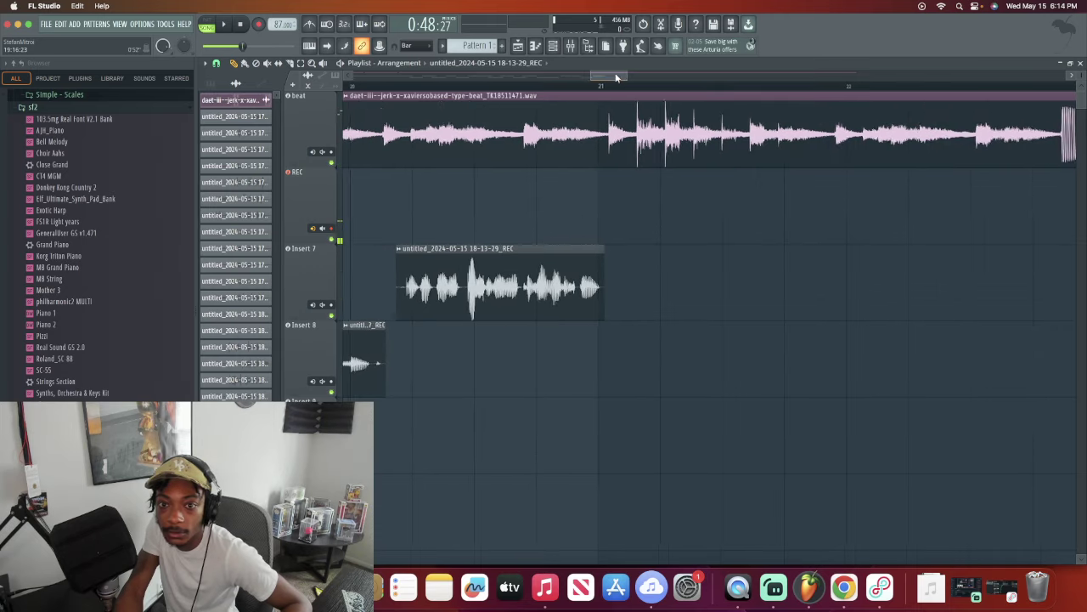
click(394, 85)
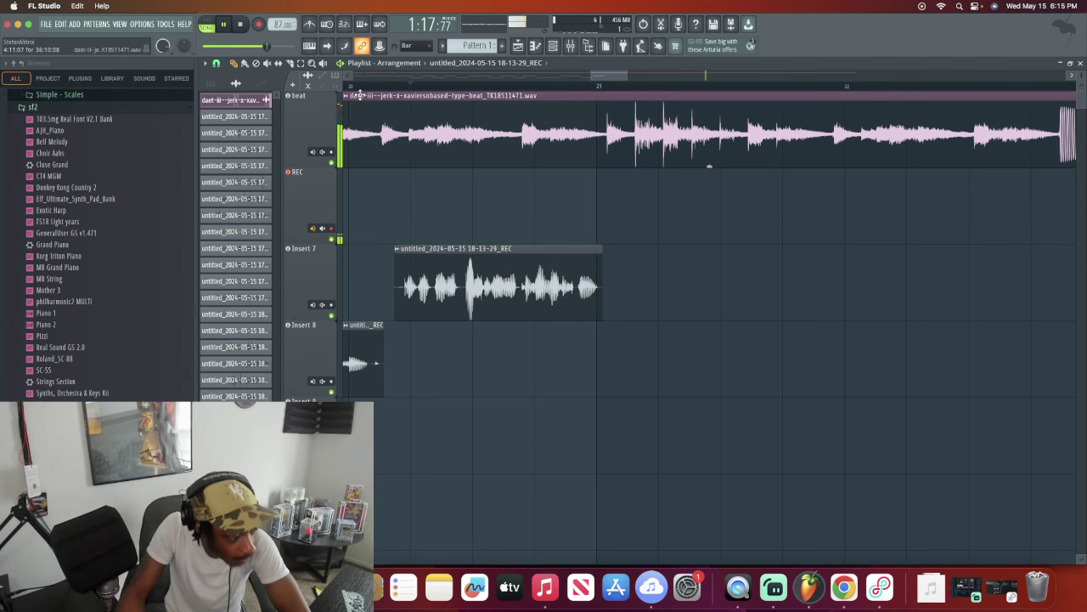
scroll(595, 73, left, 3)
click(584, 86)
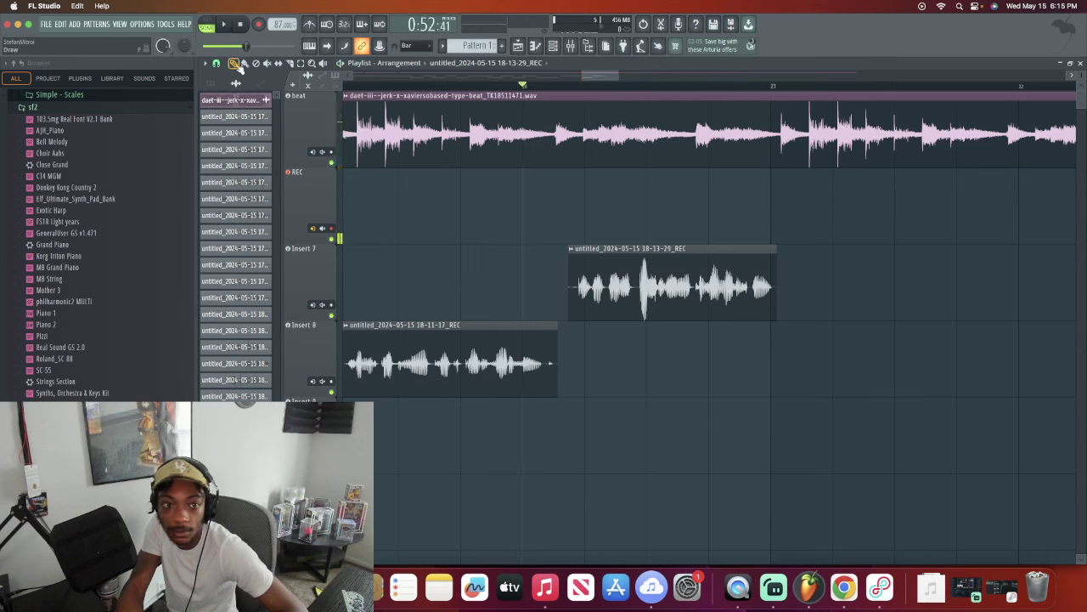
scroll(598, 82, left, 1)
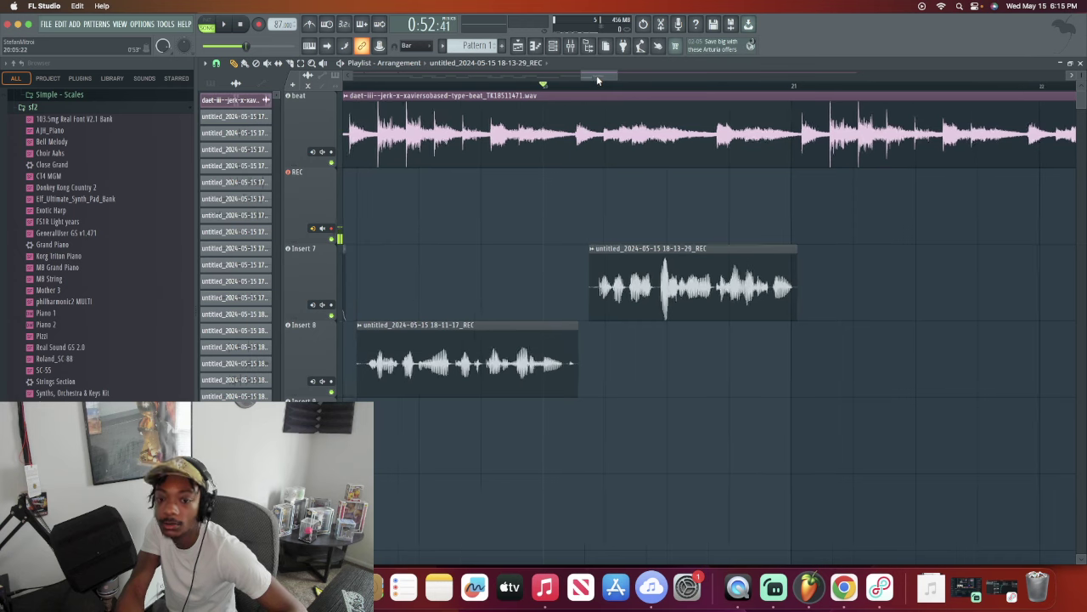
key(space)
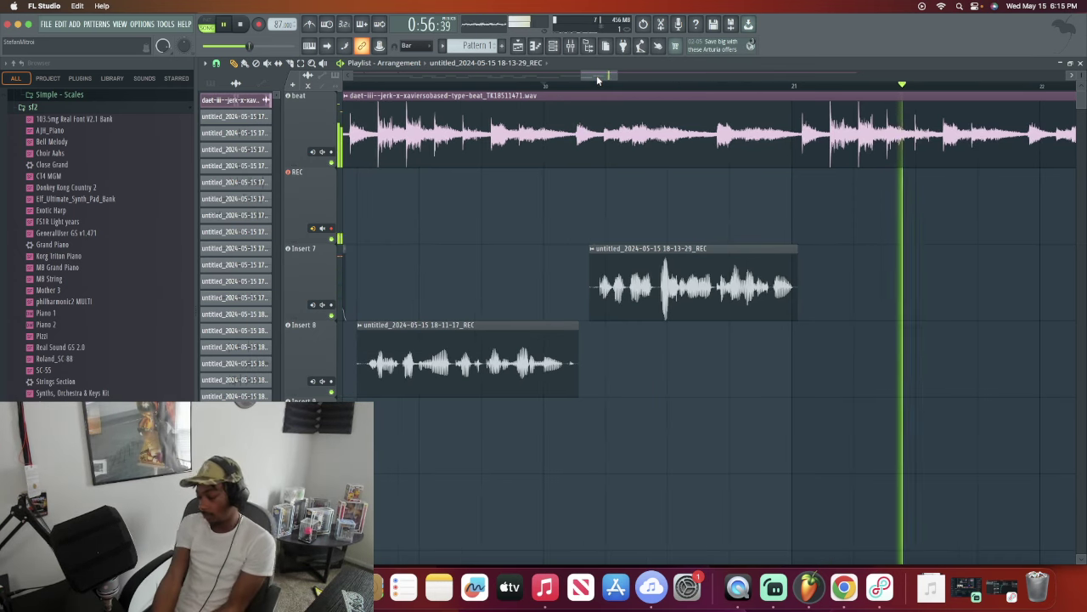
key(space)
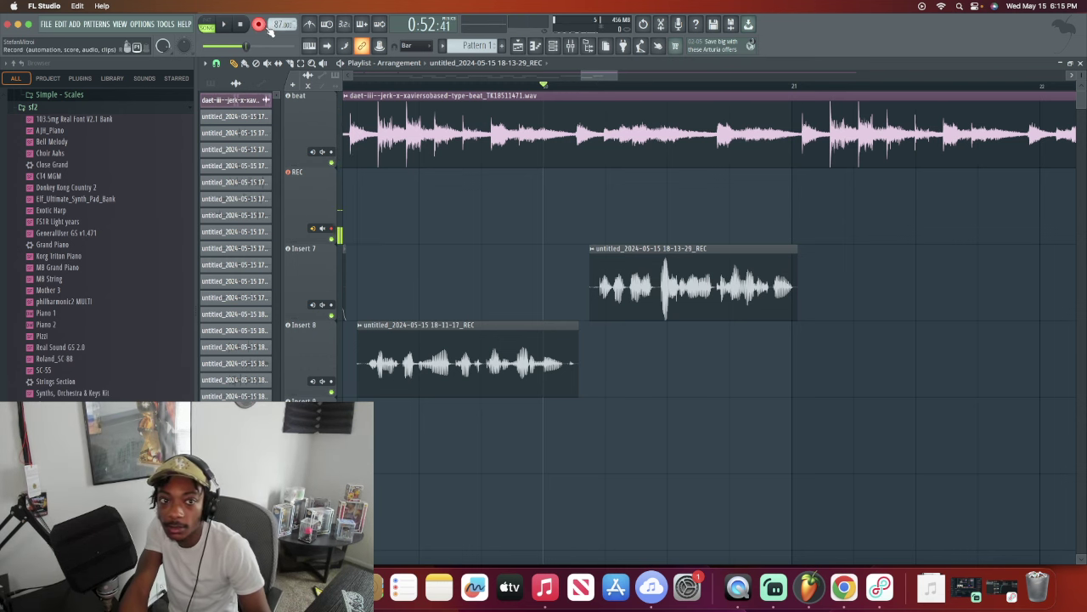
Step: Record a vocal take on the REC track from bar 20 to past bar 22
key(space)
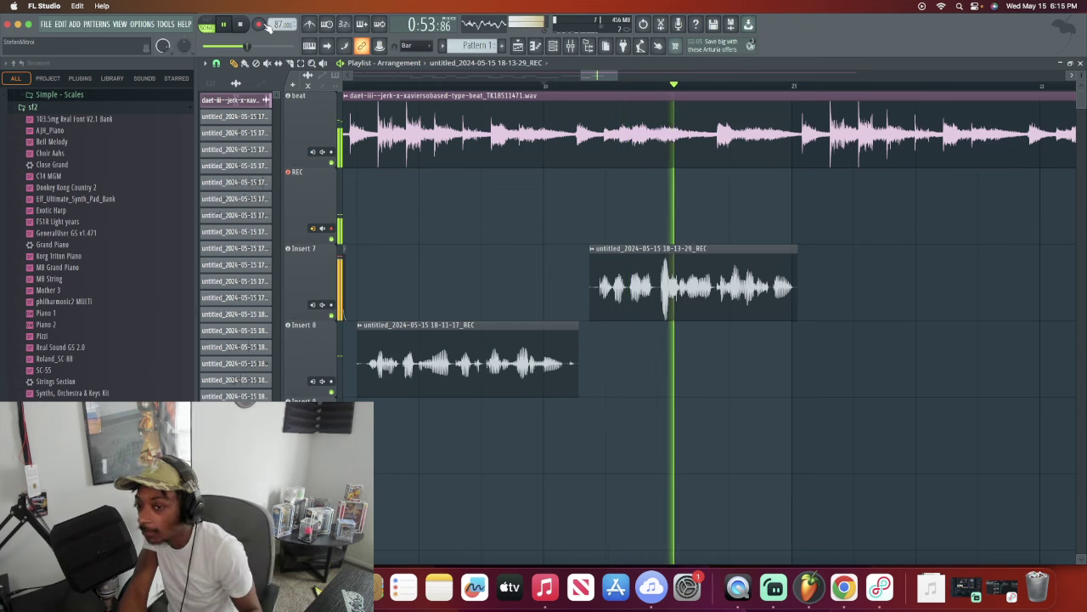
key(space)
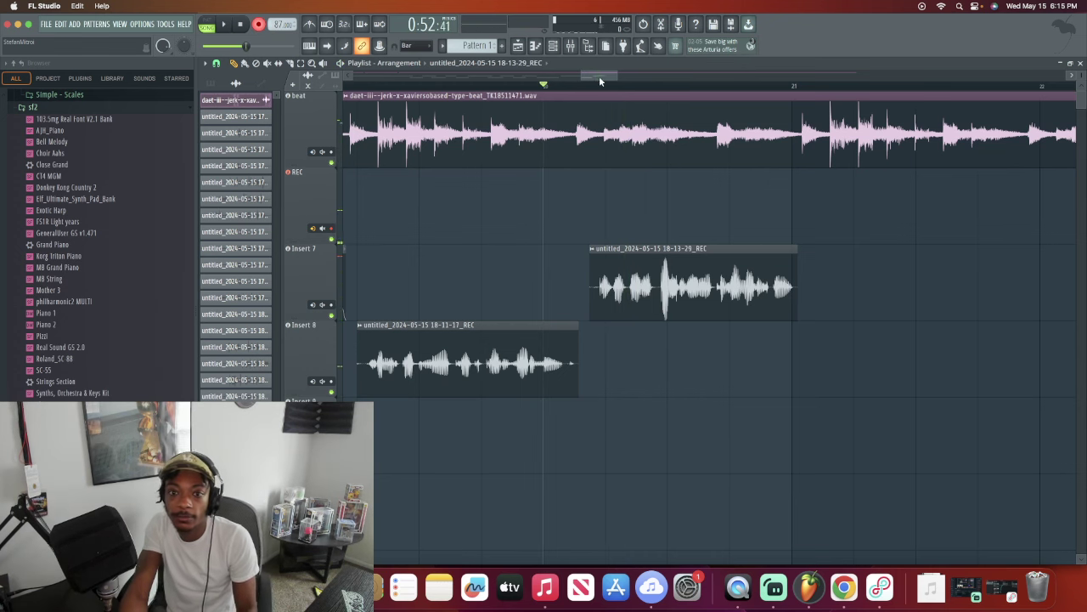
drag(599, 76, 601, 78)
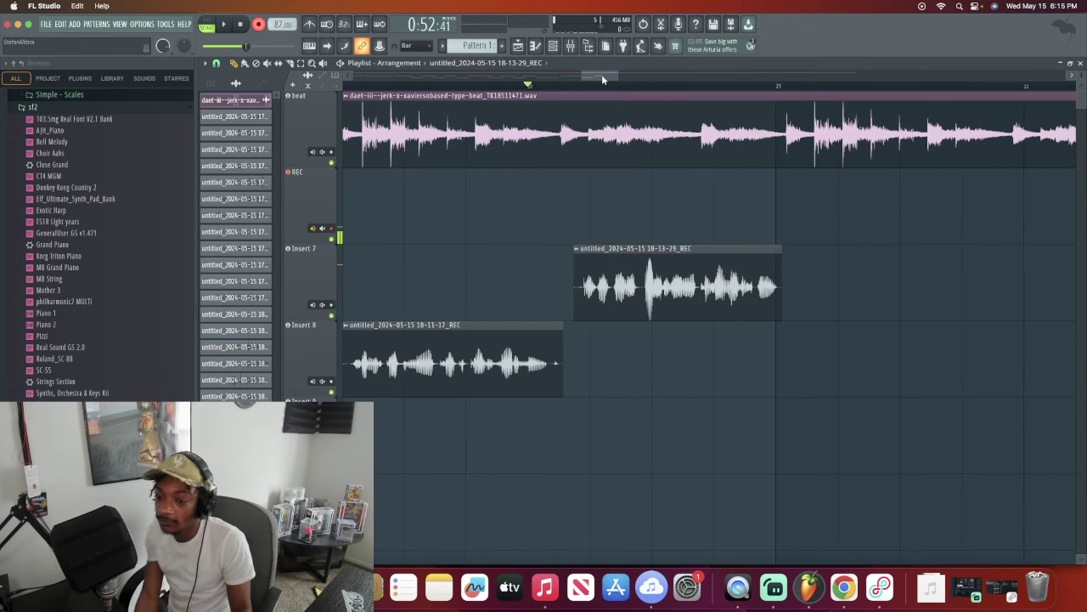
key(space)
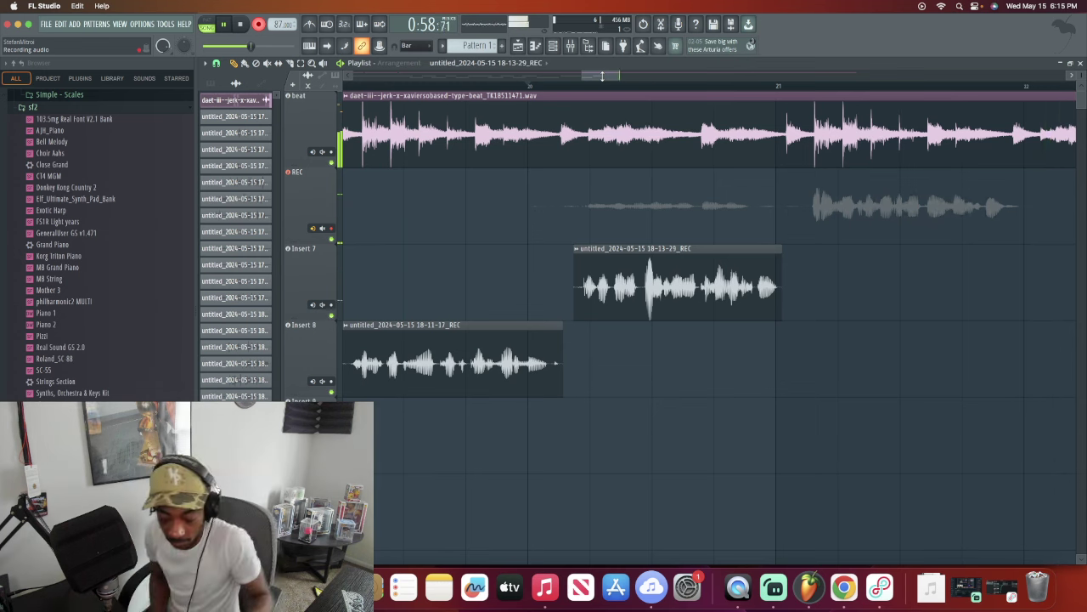
key(space)
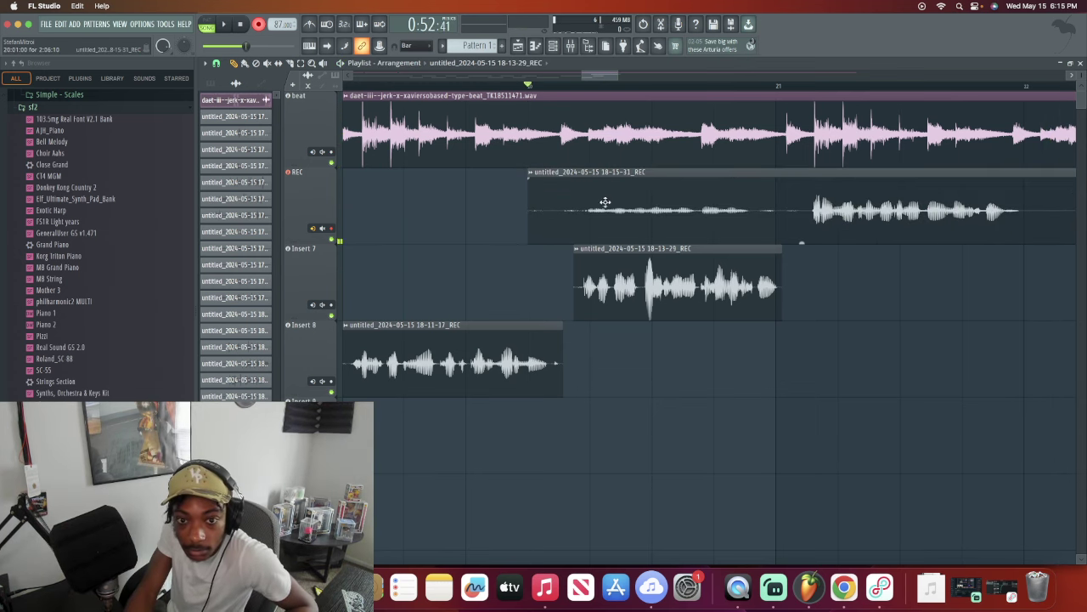
Step: Trim the start of the 18-15-31 take to just after bar 21 using 1/3 beat snapping, and move the clip to Insert 8
drag(527, 198, 759, 197)
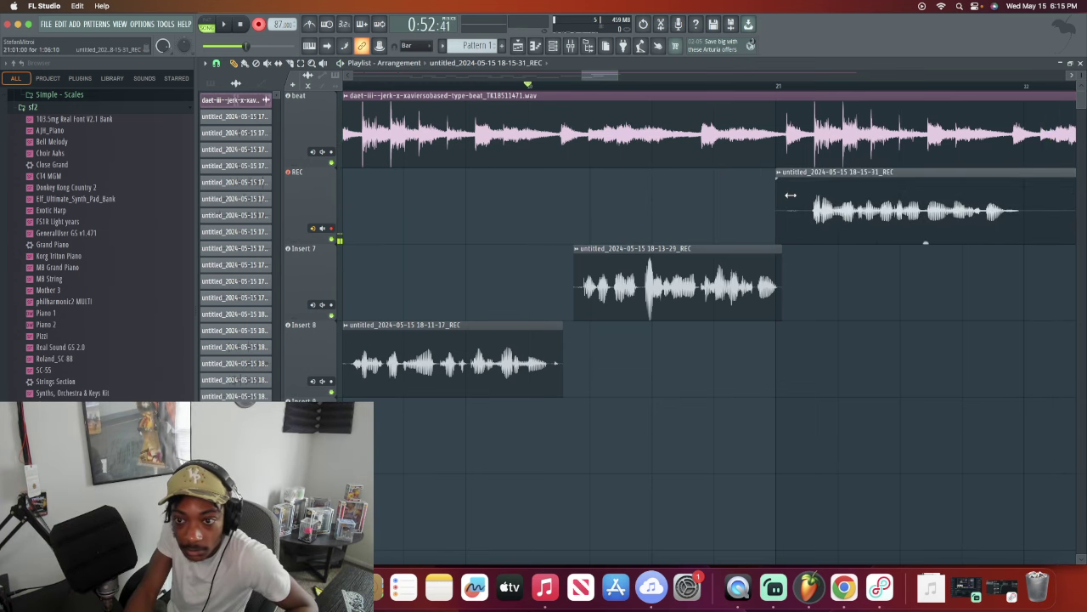
click(216, 66)
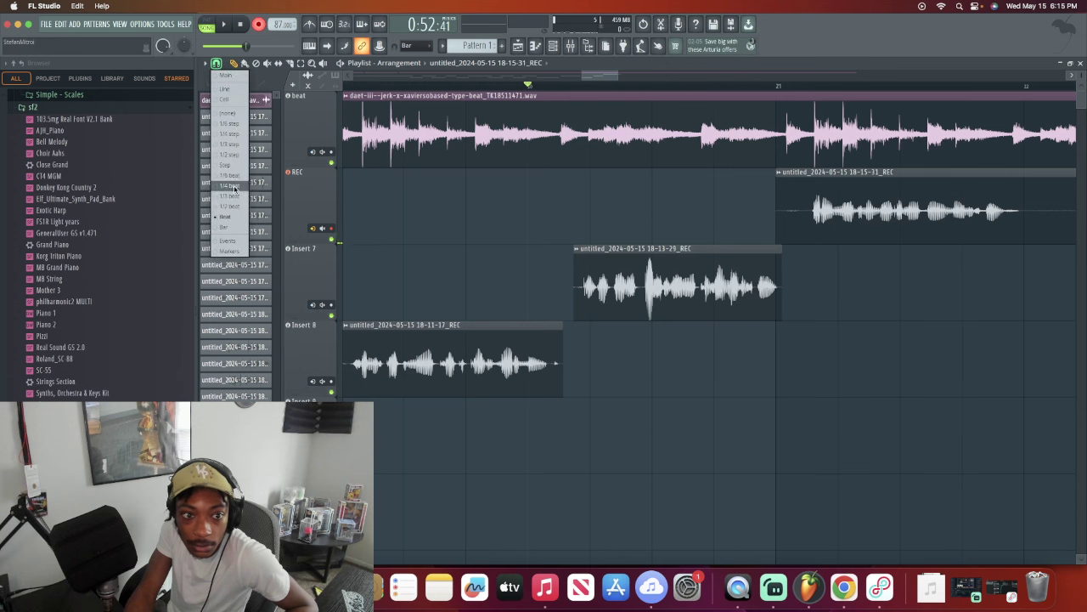
click(235, 197)
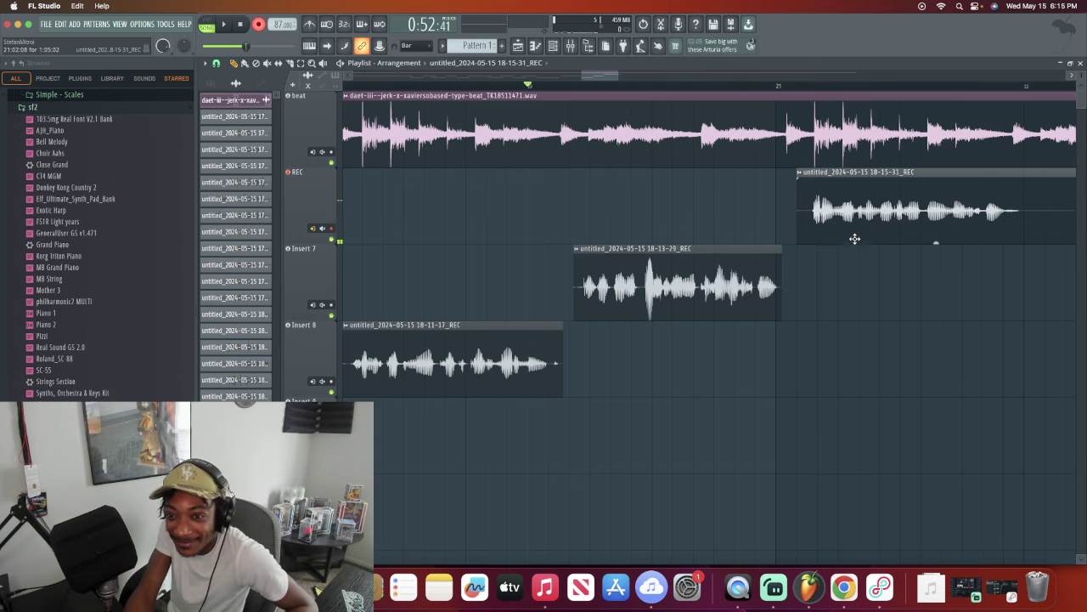
drag(860, 301, 860, 330)
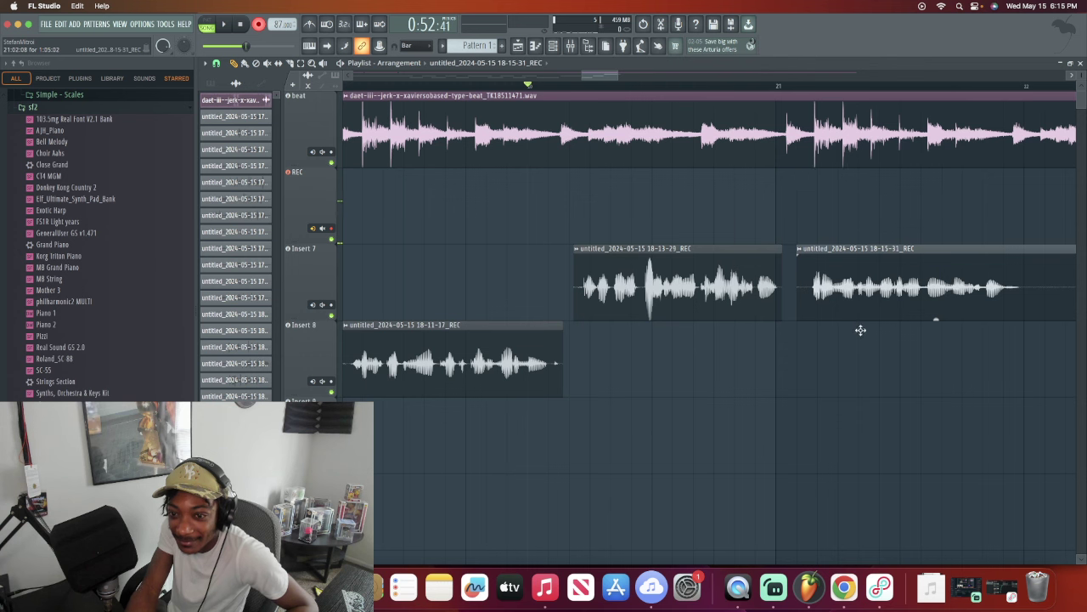
drag(862, 382, 862, 393)
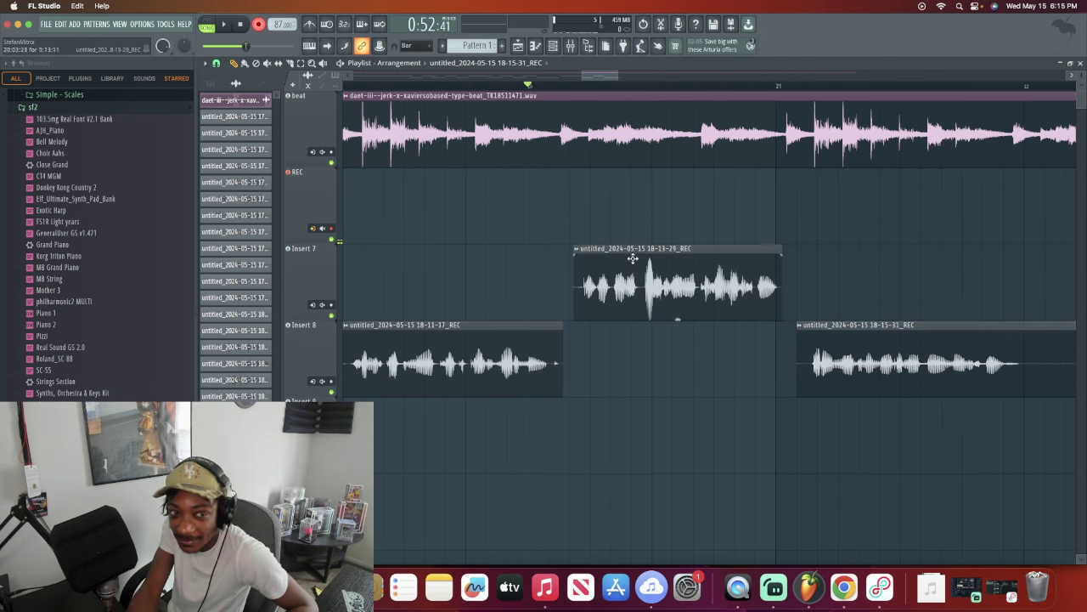
Step: Play back the 18-15-31 clip, trim its end to just after bar 22, and set the playlist snap to Beat
key(space)
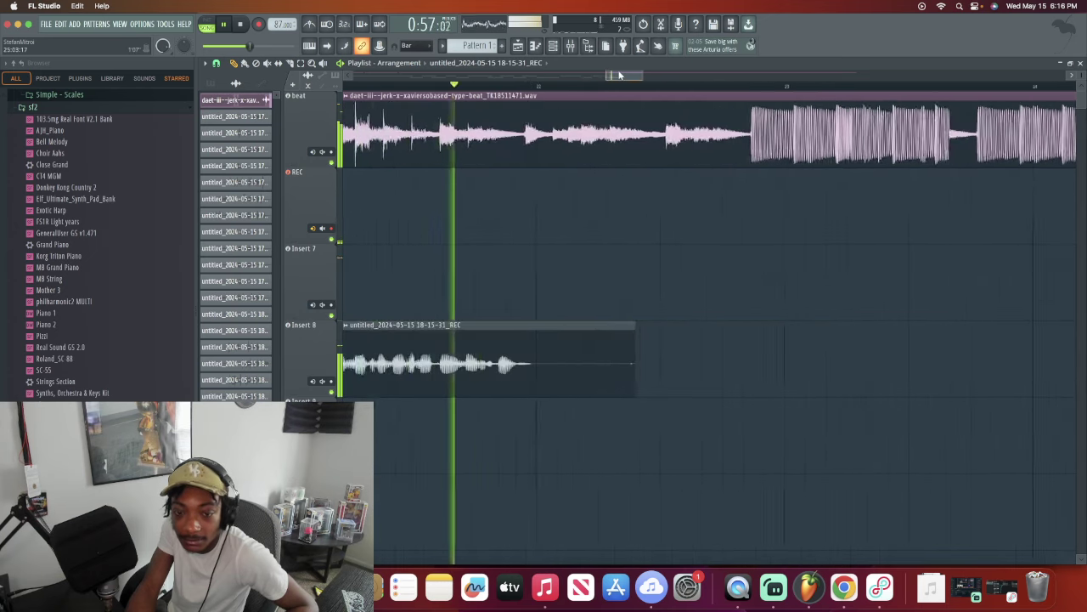
drag(835, 364, 756, 350)
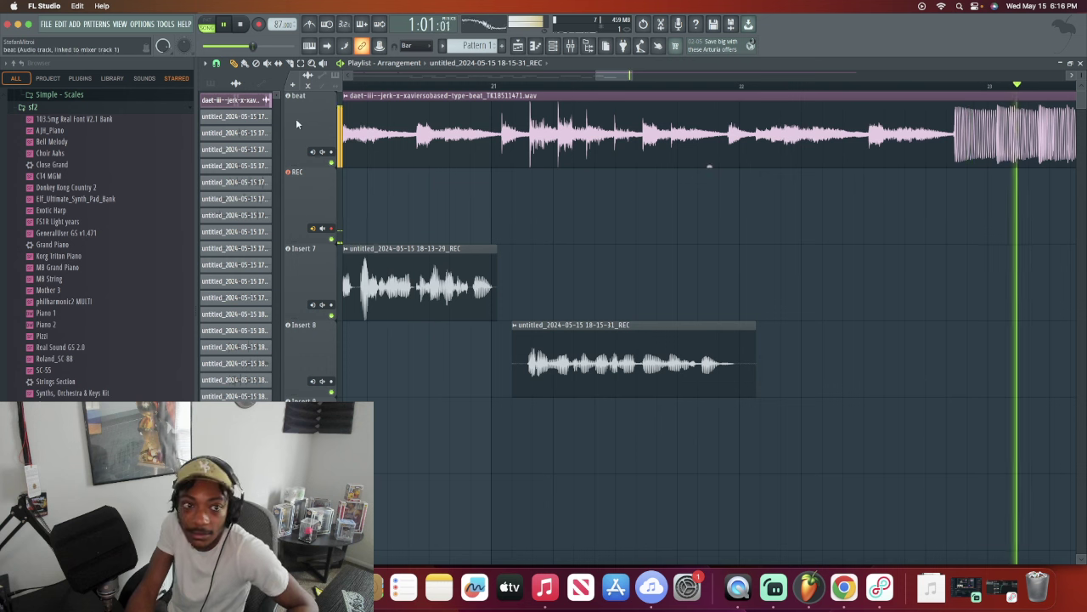
click(216, 64)
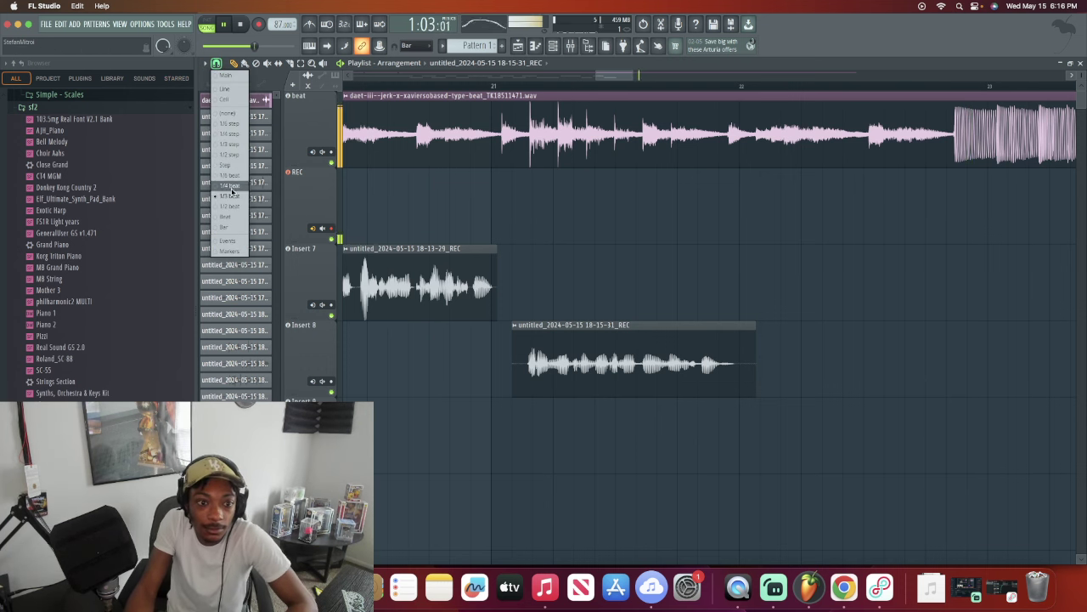
click(234, 217)
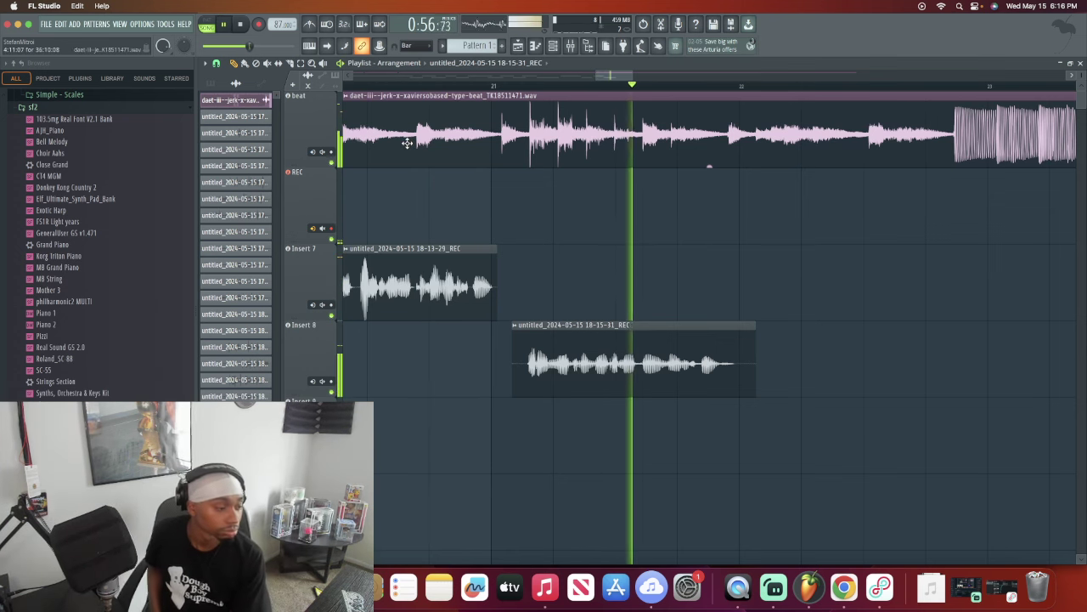
Step: Move the playhead to bar 19 and record a vocal take on the REC track that ends just past bar 23
key(space)
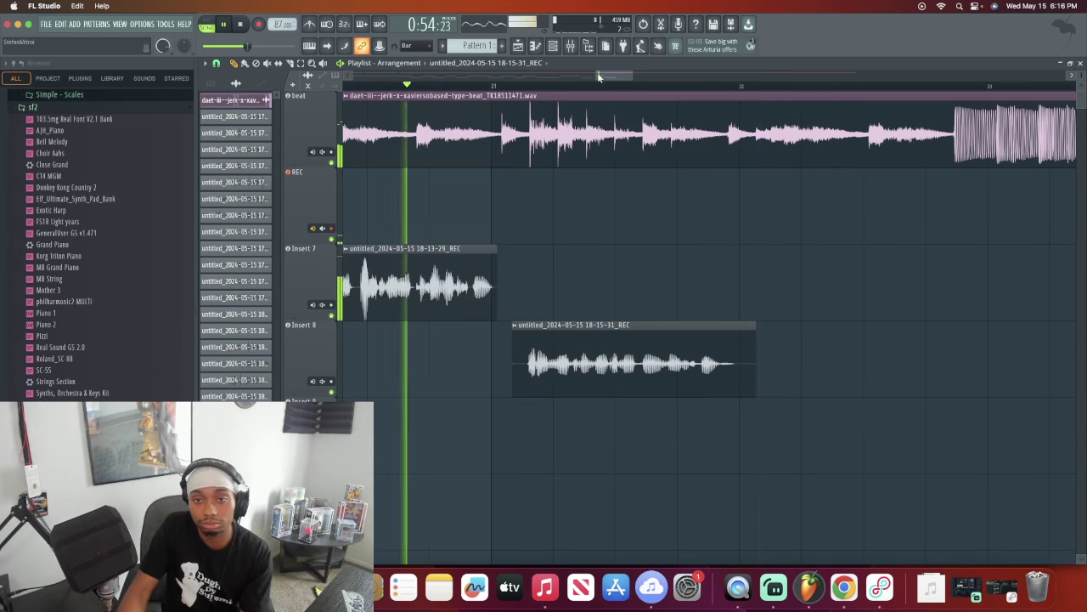
drag(597, 75, 578, 74)
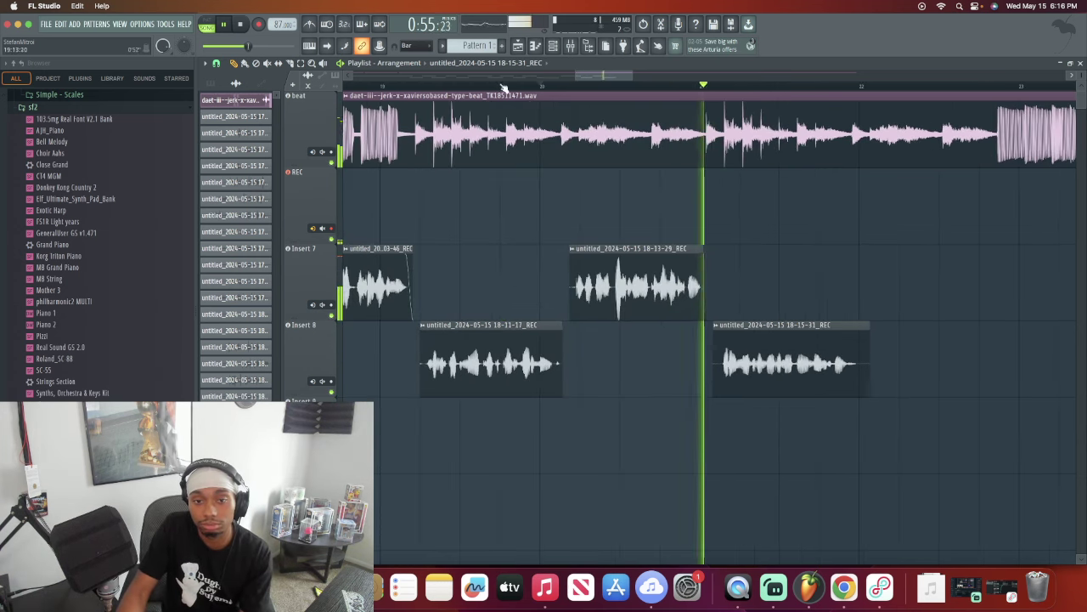
click(382, 86)
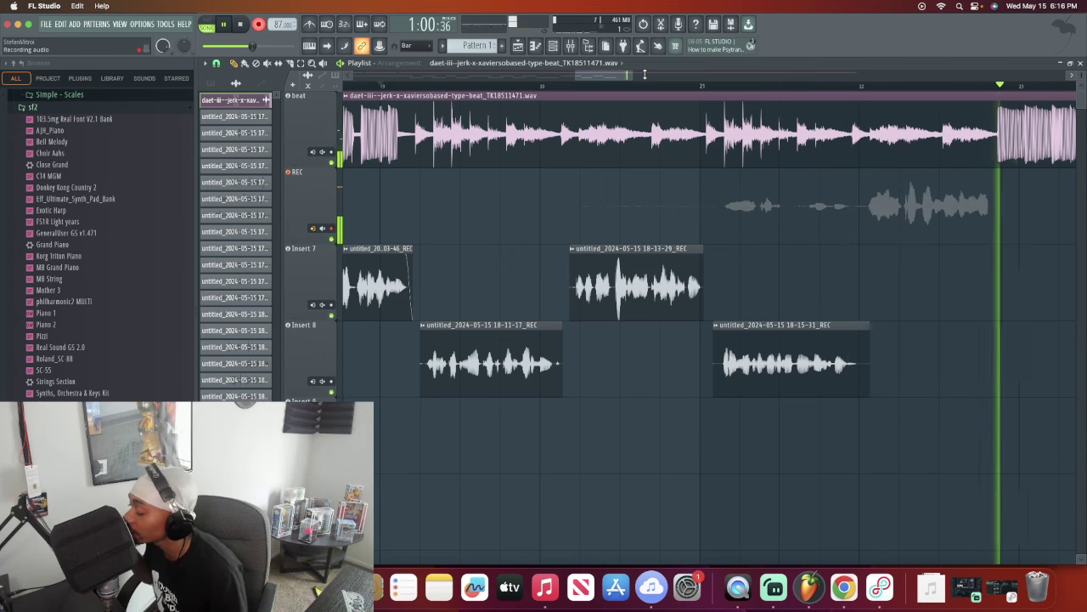
key(space)
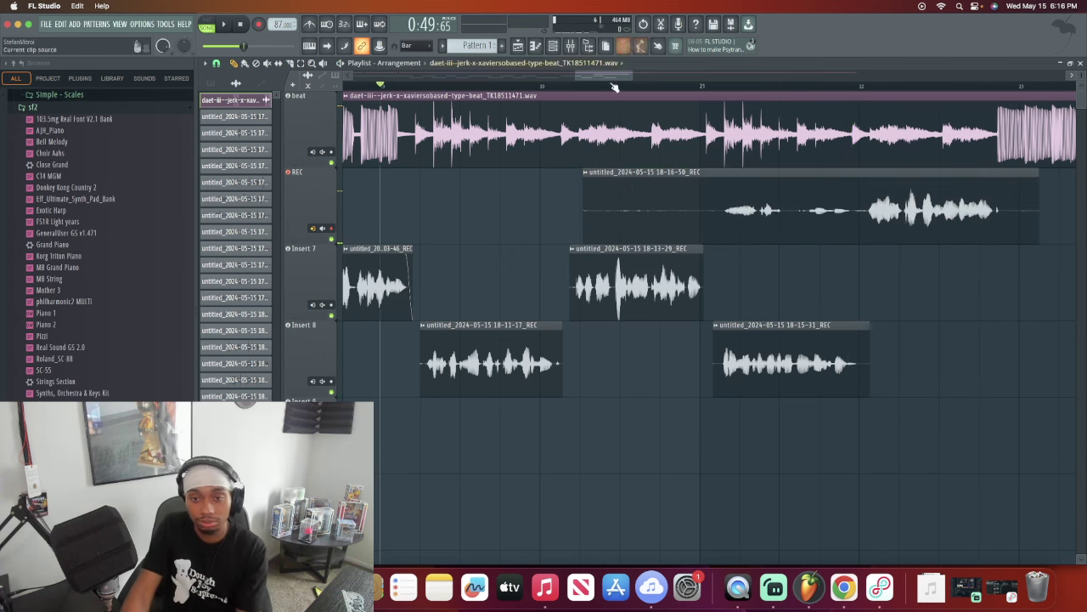
Step: Trim the start of the 18-16-50 take to bar 22, move the clip to Insert 7, and play it back with the beat
drag(583, 219, 862, 152)
key(space)
drag(920, 182, 885, 236)
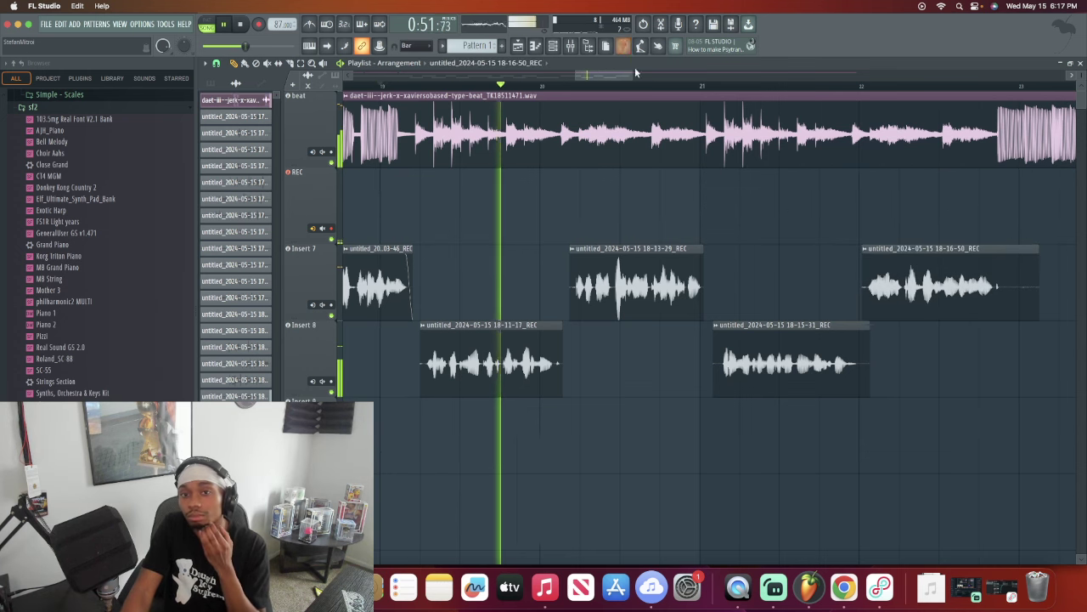
Step: Play back the 18-16-50 take on Insert 7 and trim its end to just before bar 23
mouse_move(635, 67)
mouse_down()
mouse_move(831, 55)
mouse_move(634, 71)
mouse_up()
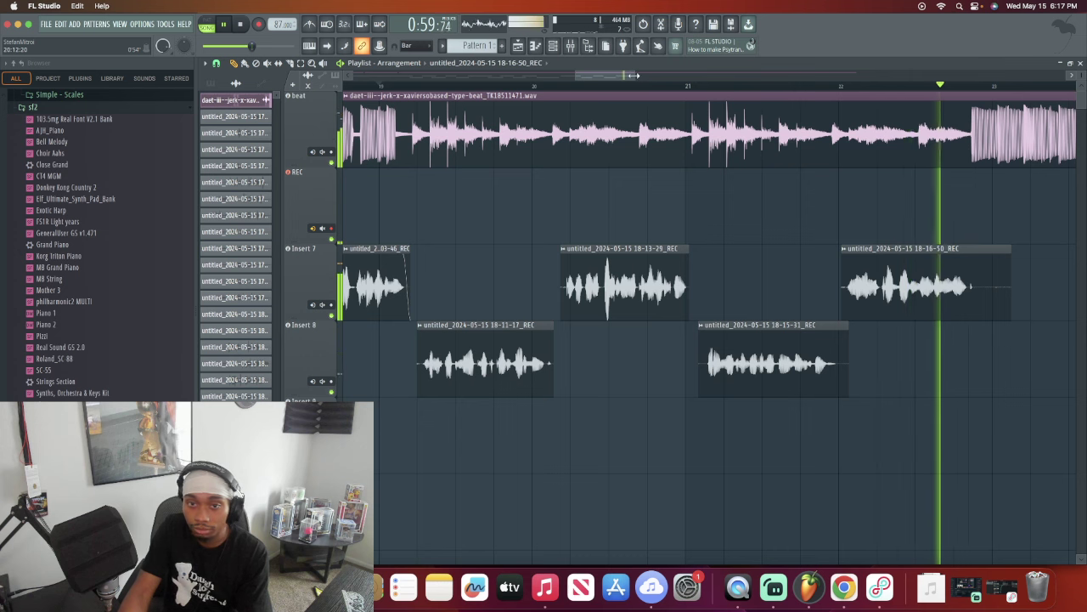
scroll(688, 83, right, 5)
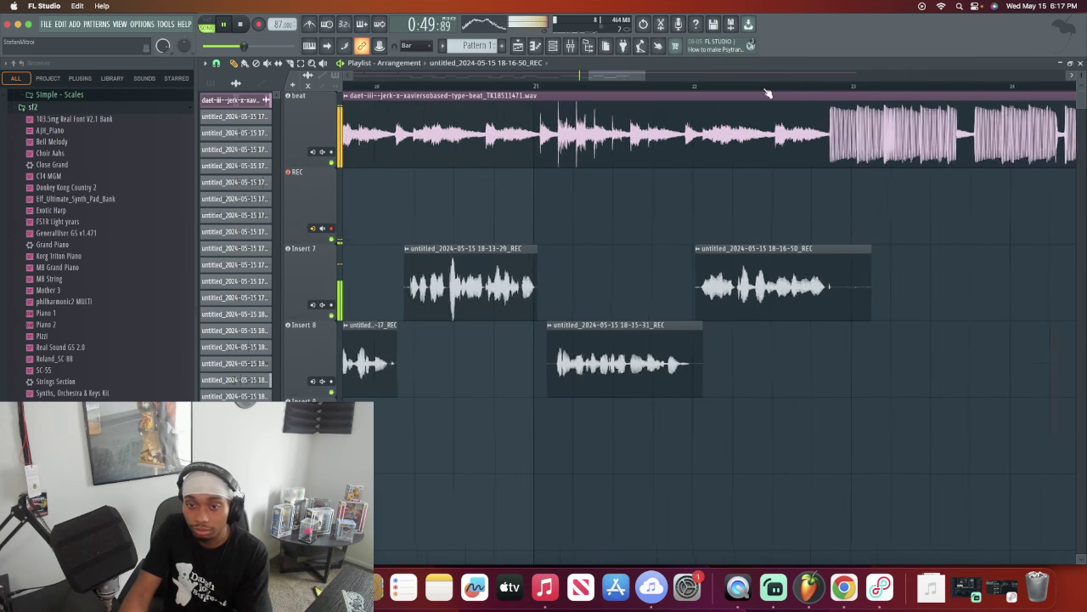
scroll(756, 92, up, 3)
drag(710, 278, 709, 277)
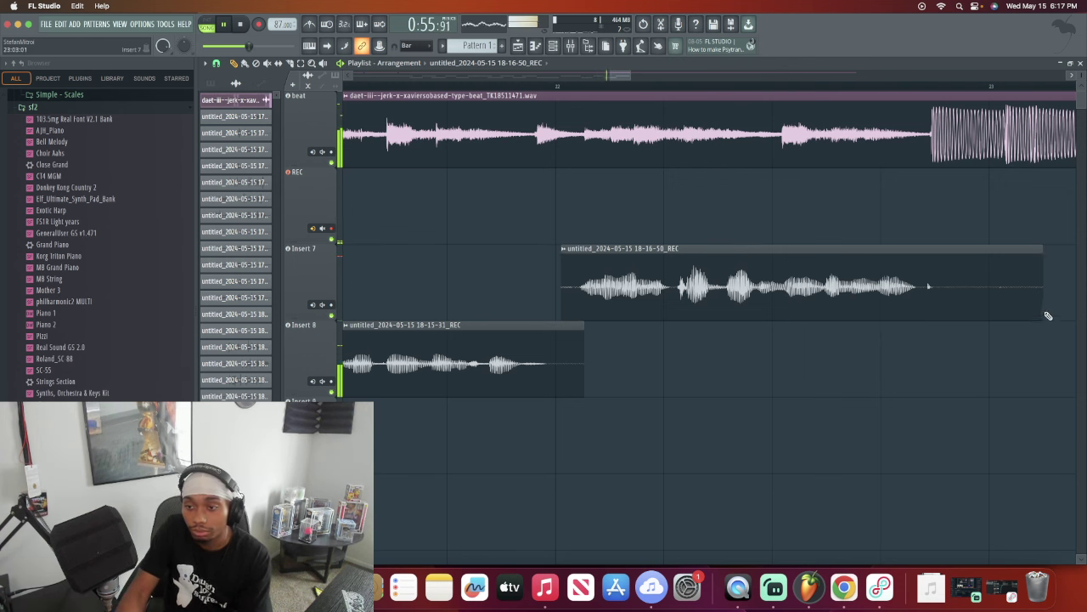
drag(1048, 316, 968, 309)
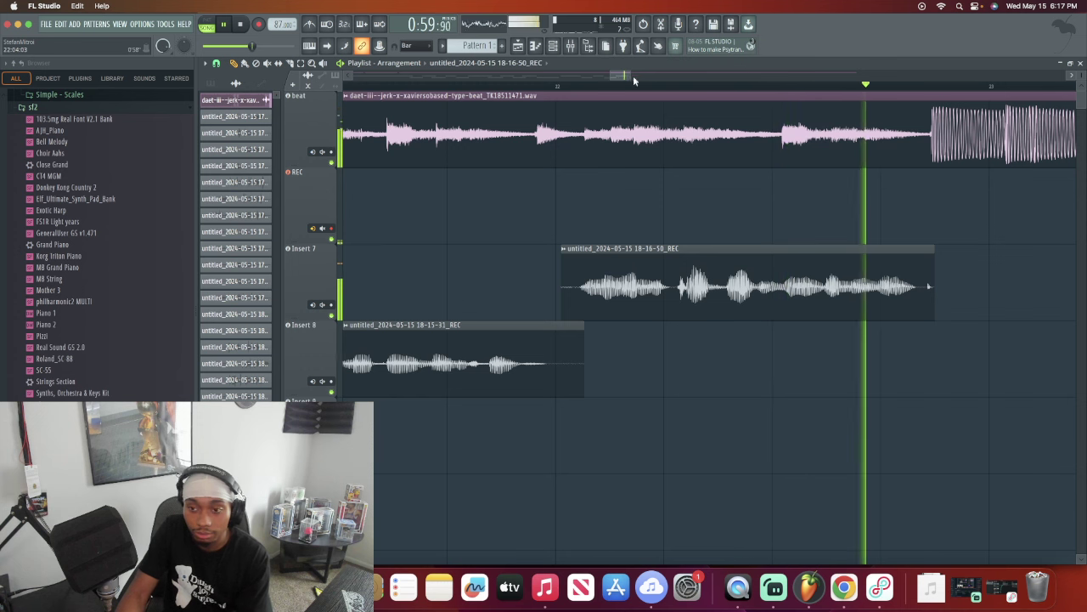
Step: Split the beat and trim both pieces to leave a gap before bar 23, and shorten the end of the 18-16-50 take to its last word
scroll(867, 79, up, 3)
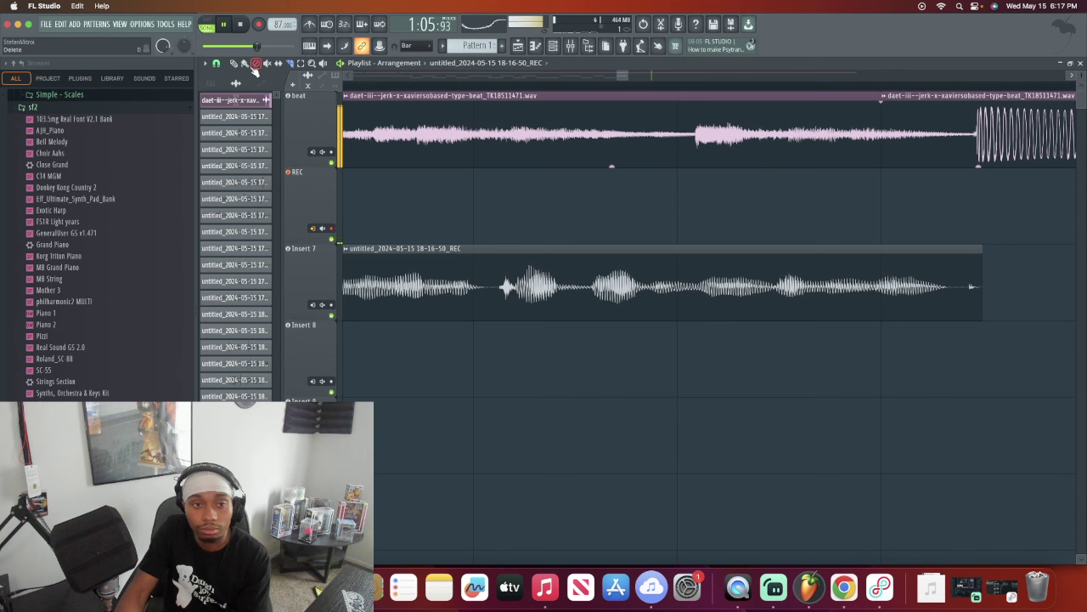
right_click(951, 128)
click(924, 119)
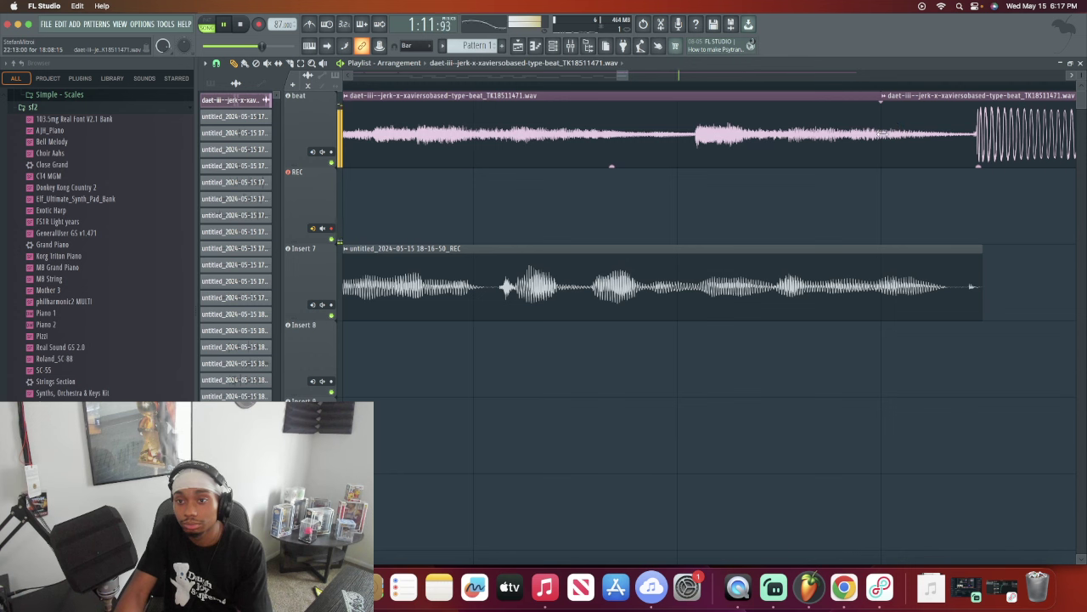
drag(890, 125, 969, 98)
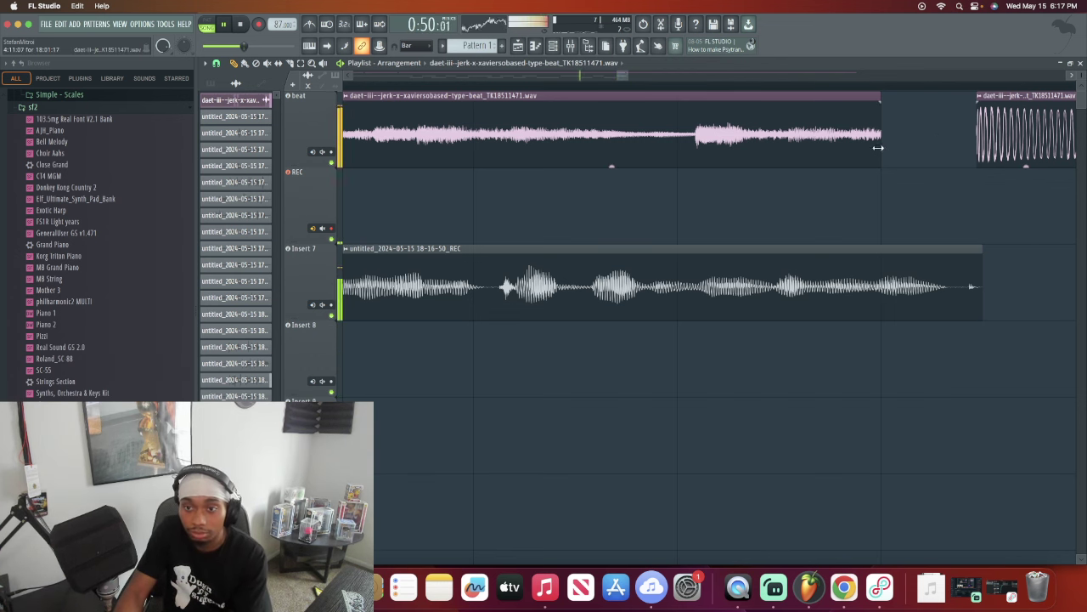
drag(785, 130, 712, 100)
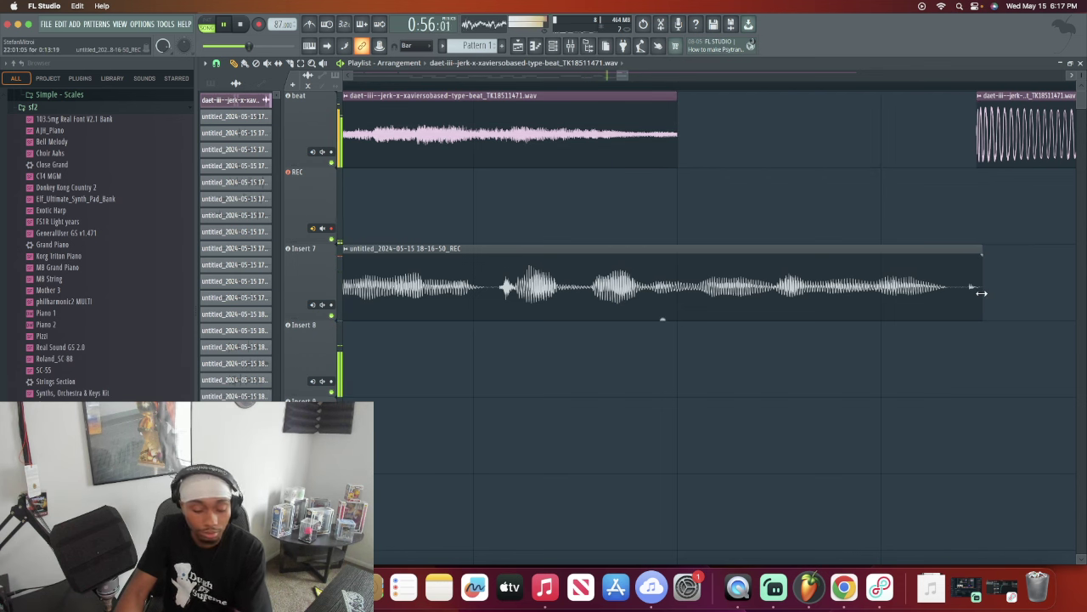
drag(981, 292, 962, 262)
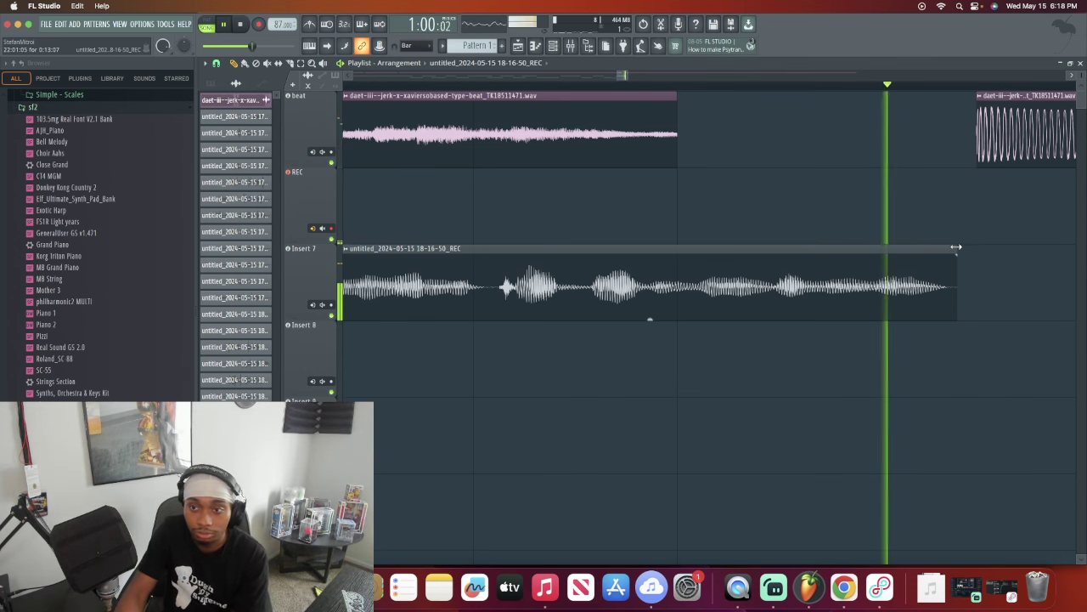
click(675, 137)
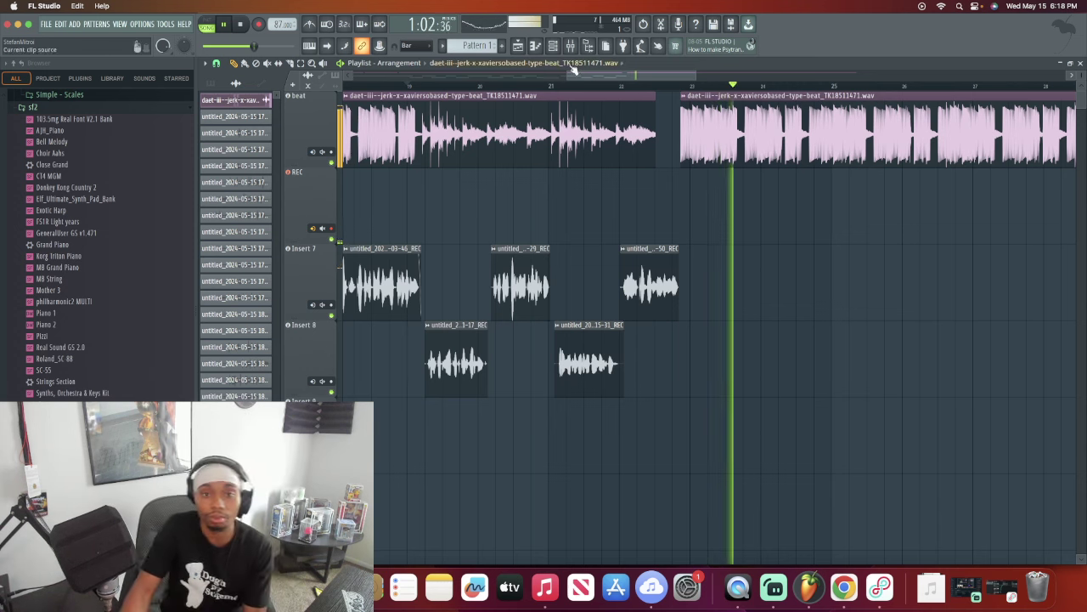
Step: Play back the whole arrangement from the start
click(241, 25)
key(space)
click(242, 26)
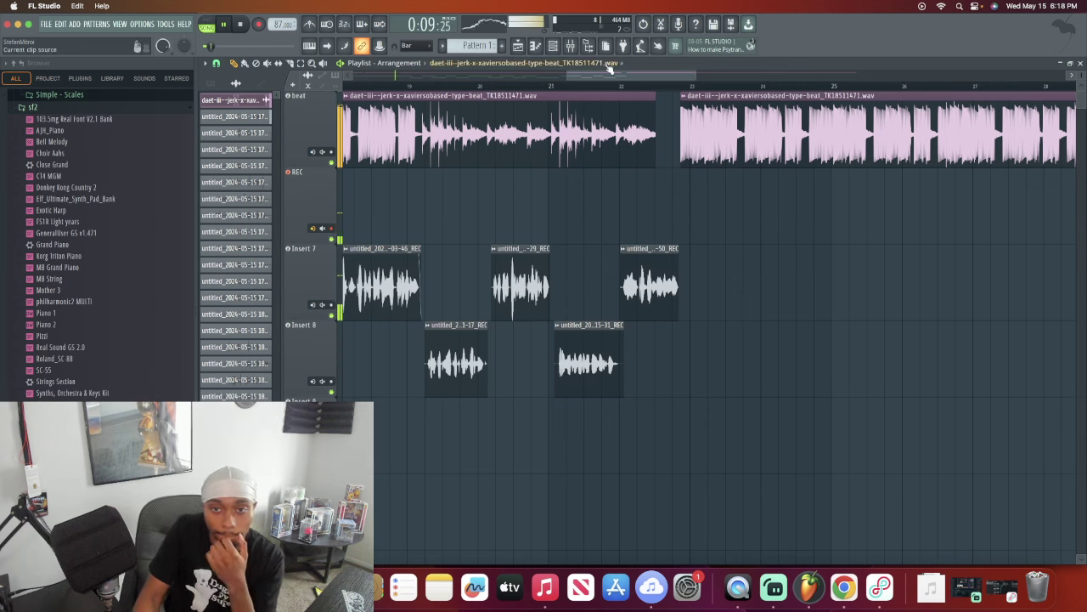
drag(565, 75, 363, 92)
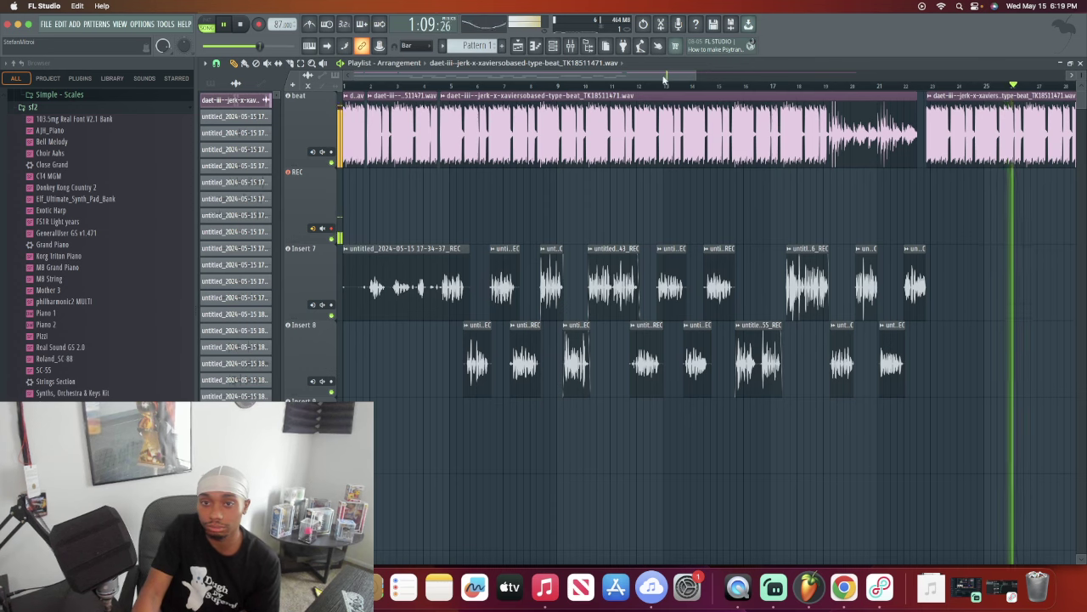
Step: Replay the transition around bar 23 to check the 18-16-50 take against the gap in the beat
drag(665, 79, 698, 79)
key(space)
key(space)
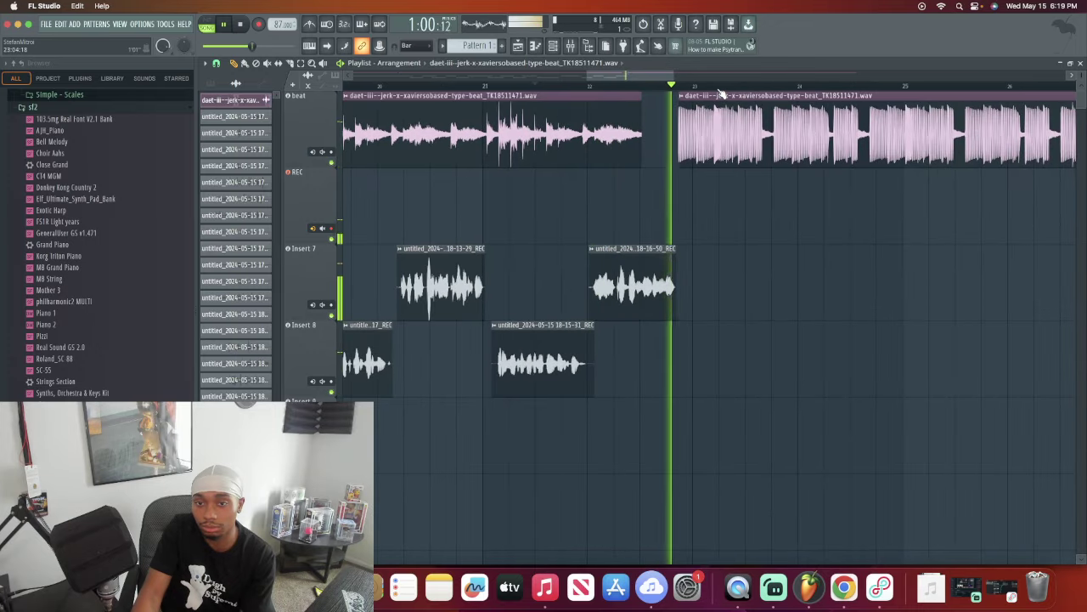
scroll(720, 93, up, 3)
scroll(719, 91, down, 3)
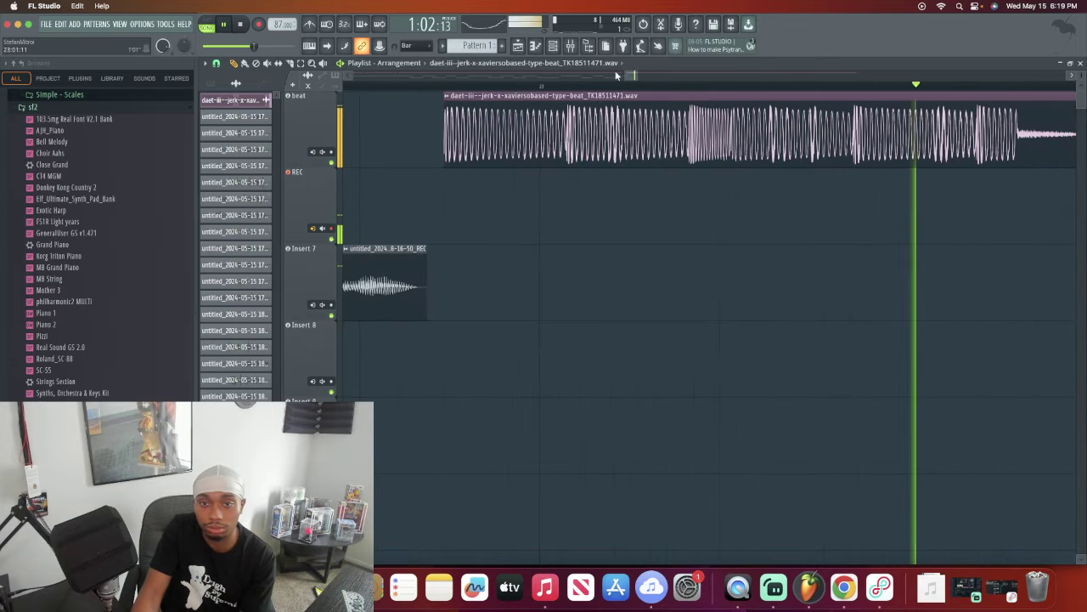
drag(624, 75, 592, 68)
key(space)
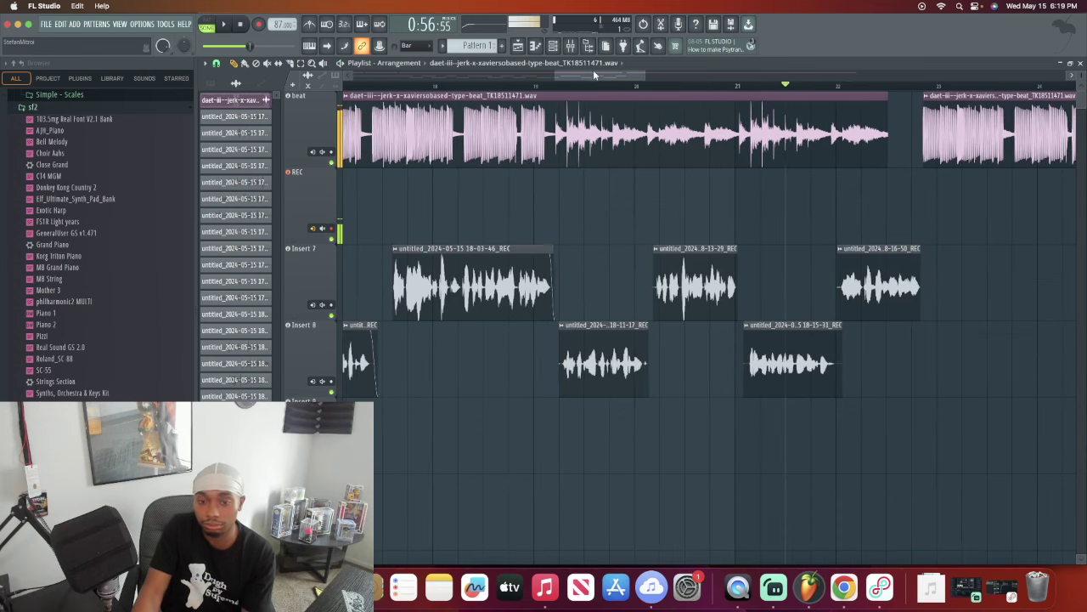
Step: Listen through the beat beyond the last vocal, and set the playhead to bar 22
key(space)
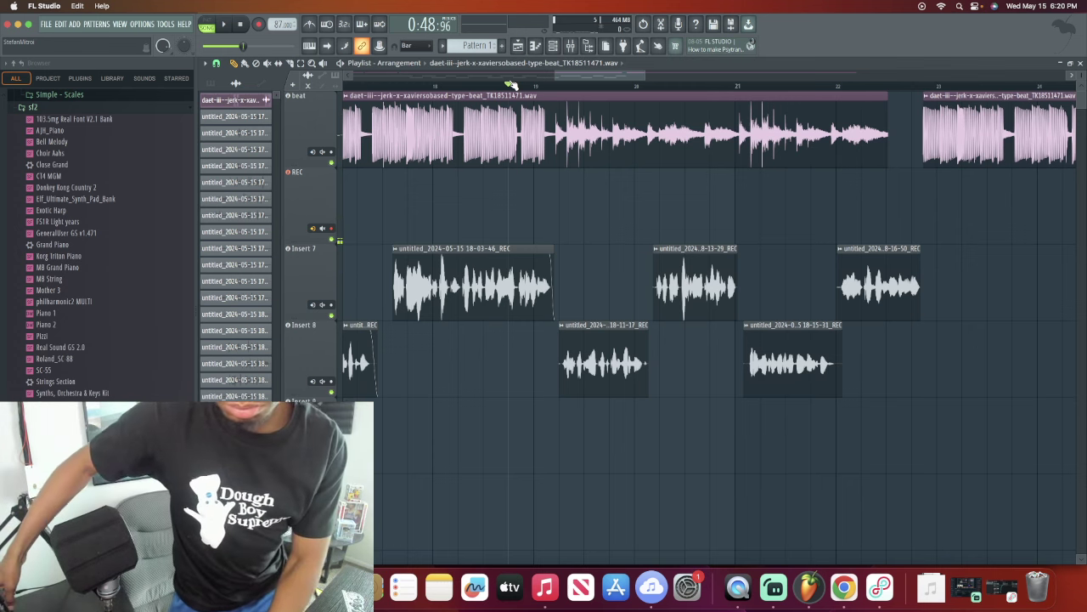
key(space)
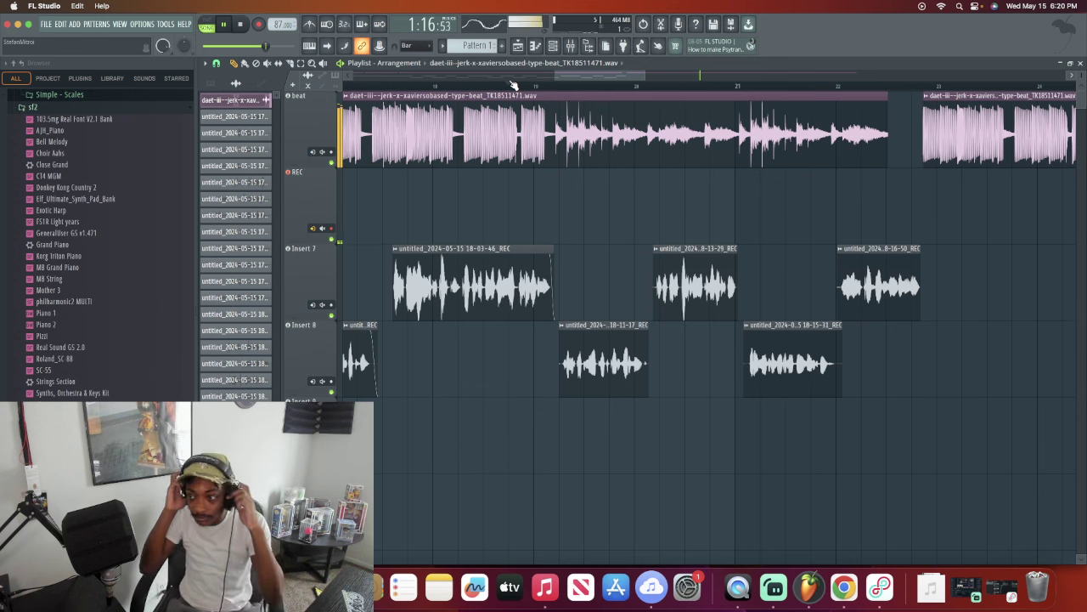
drag(600, 77, 630, 63)
click(610, 86)
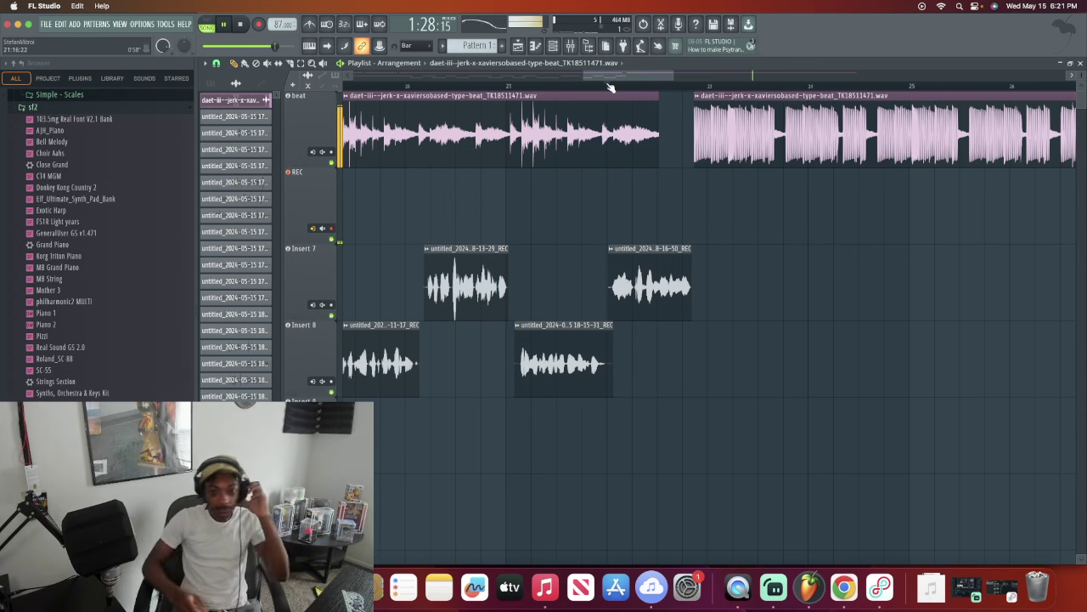
key(space)
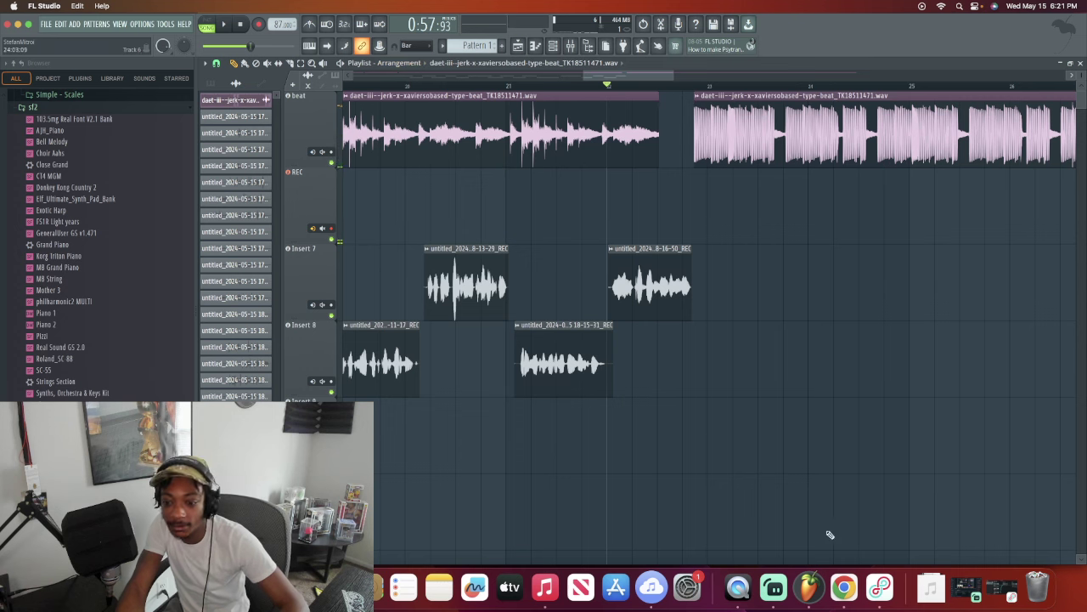
Step: Switch to Loopback to check the audio routing, minimize it, and rehearse over the beat from bar 22
click(880, 586)
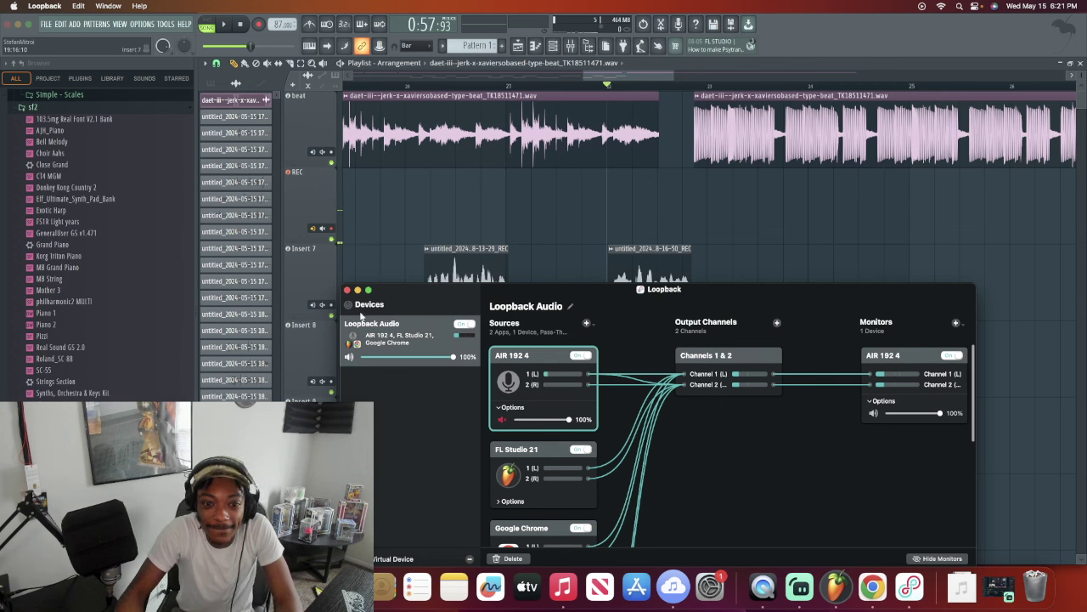
click(358, 289)
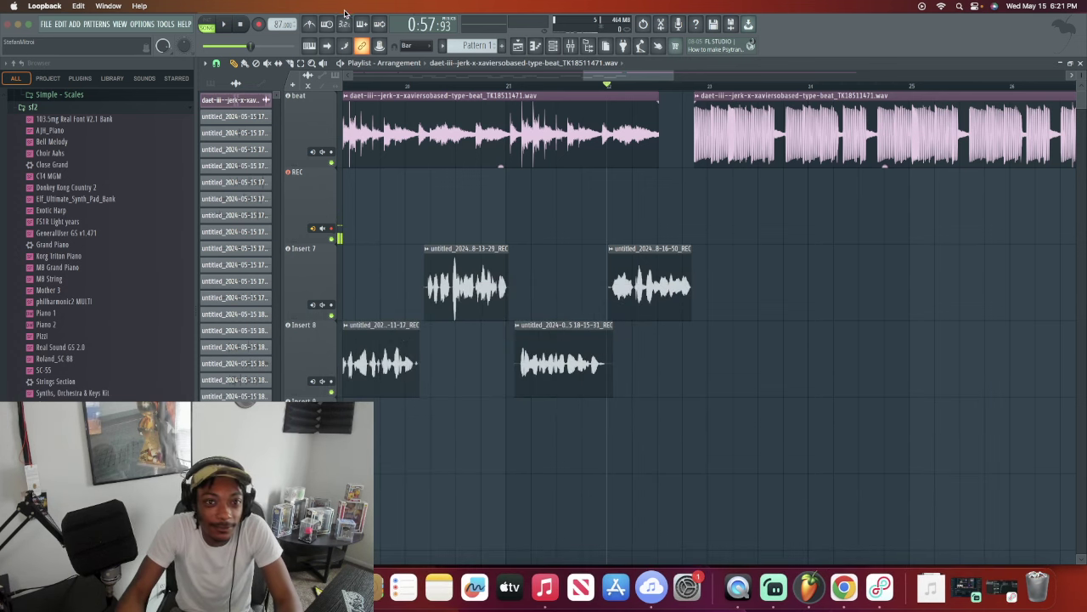
click(224, 25)
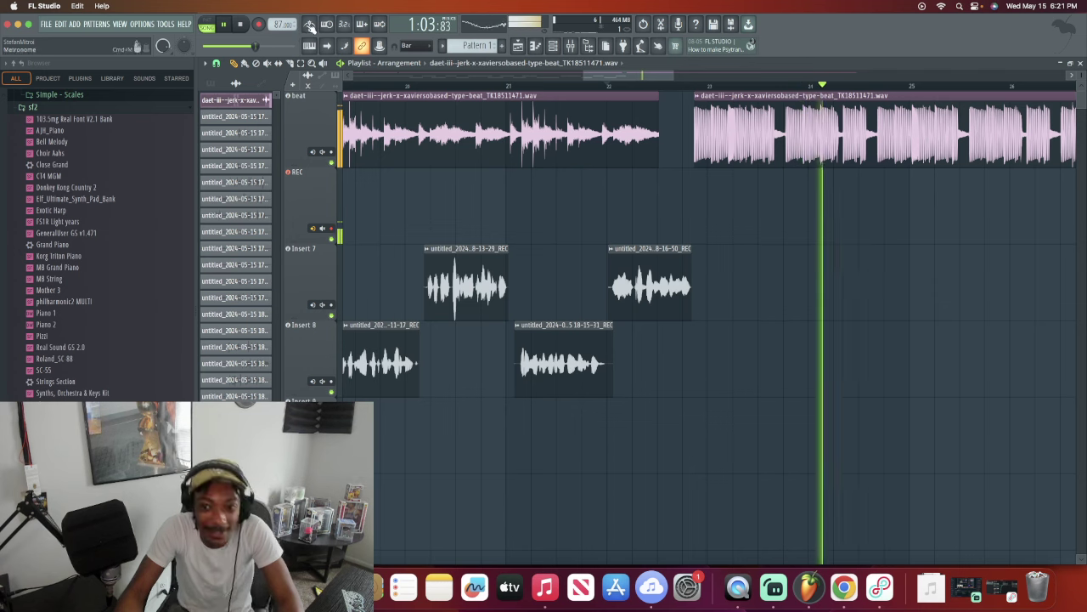
click(625, 86)
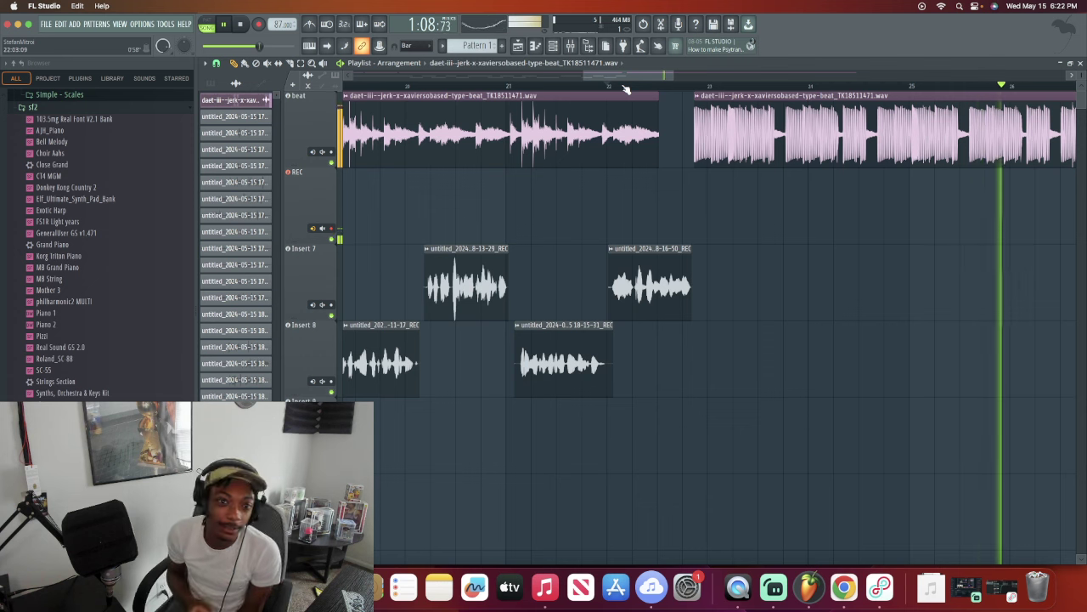
click(608, 86)
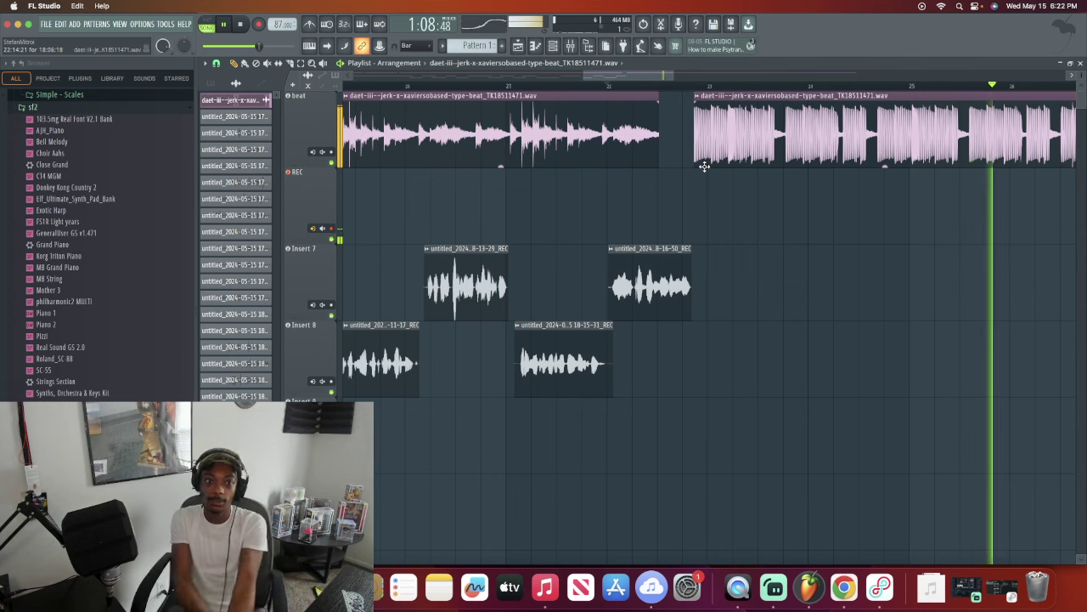
key(space)
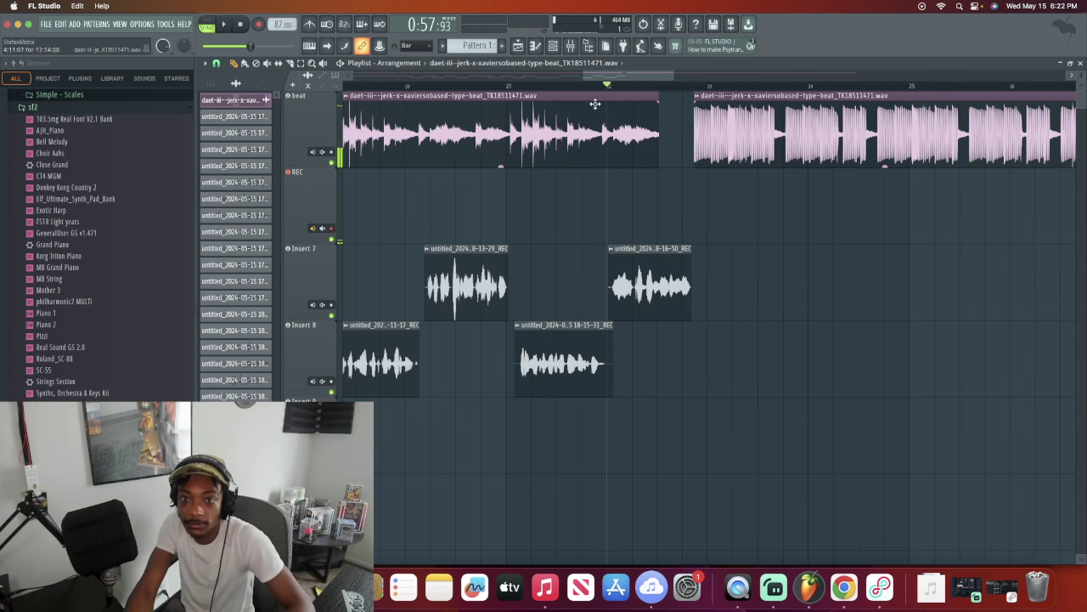
Step: Record a vocal take on the REC track from bar 22 to just past bar 24
click(258, 24)
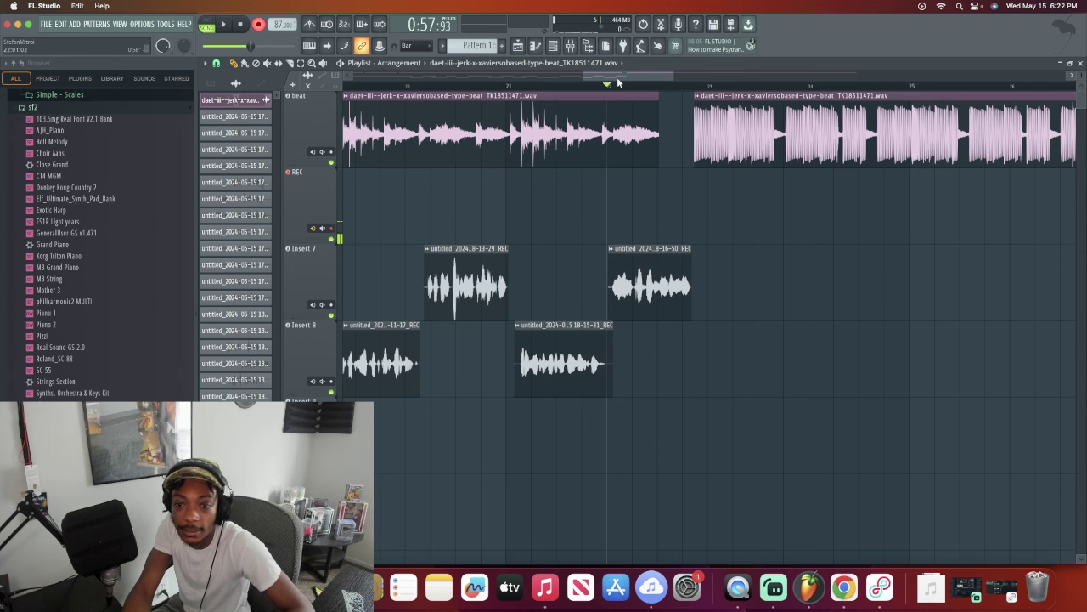
key(space)
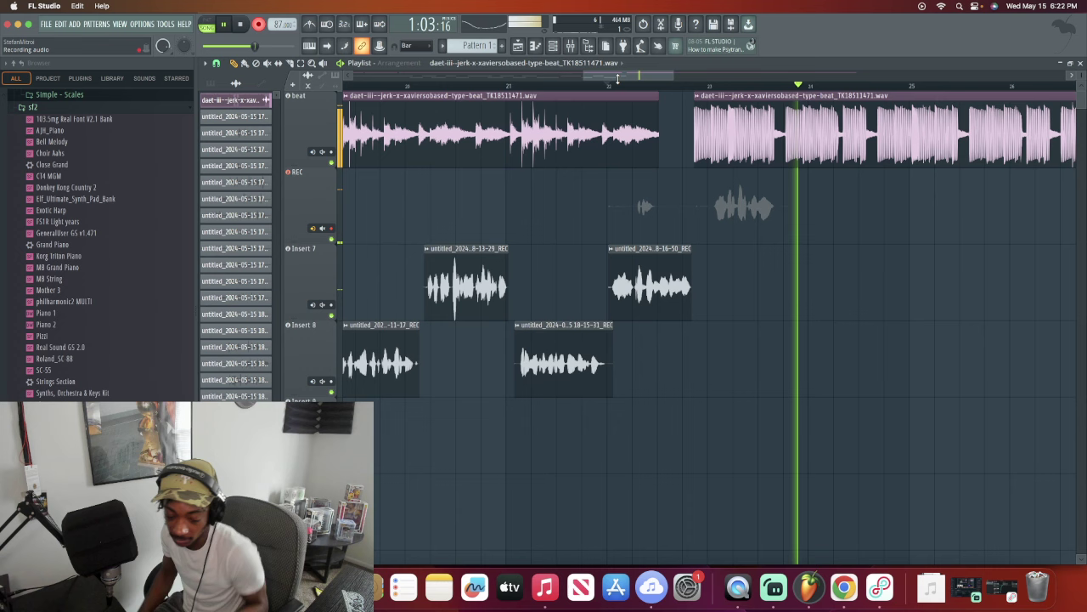
key(space)
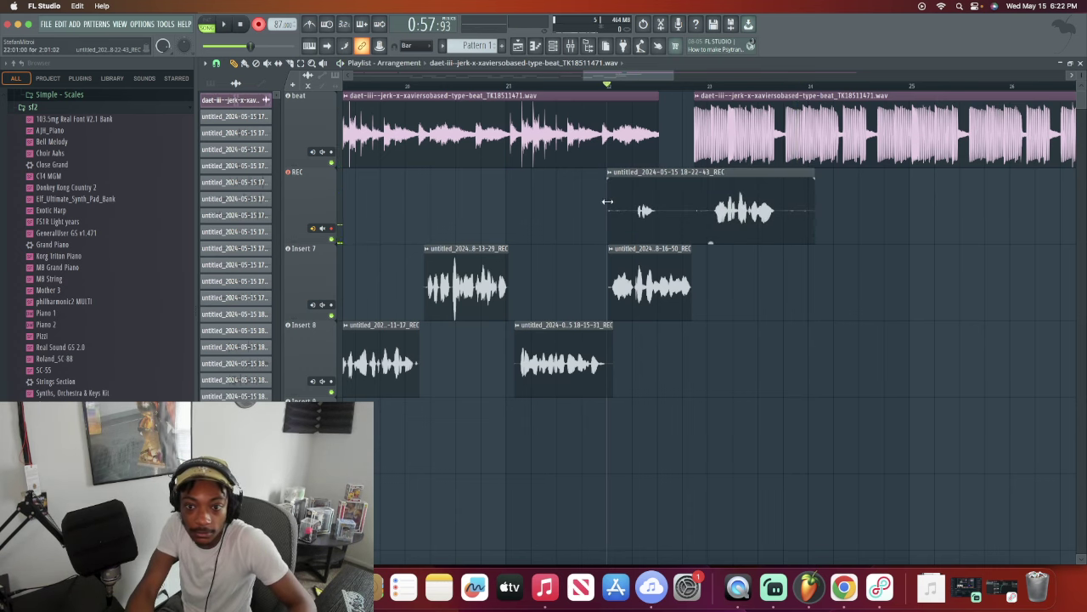
Step: Trim the start of the 18-22-43 take to bar 23, move it to Insert 8, and trim its end to before bar 24
drag(606, 201, 708, 204)
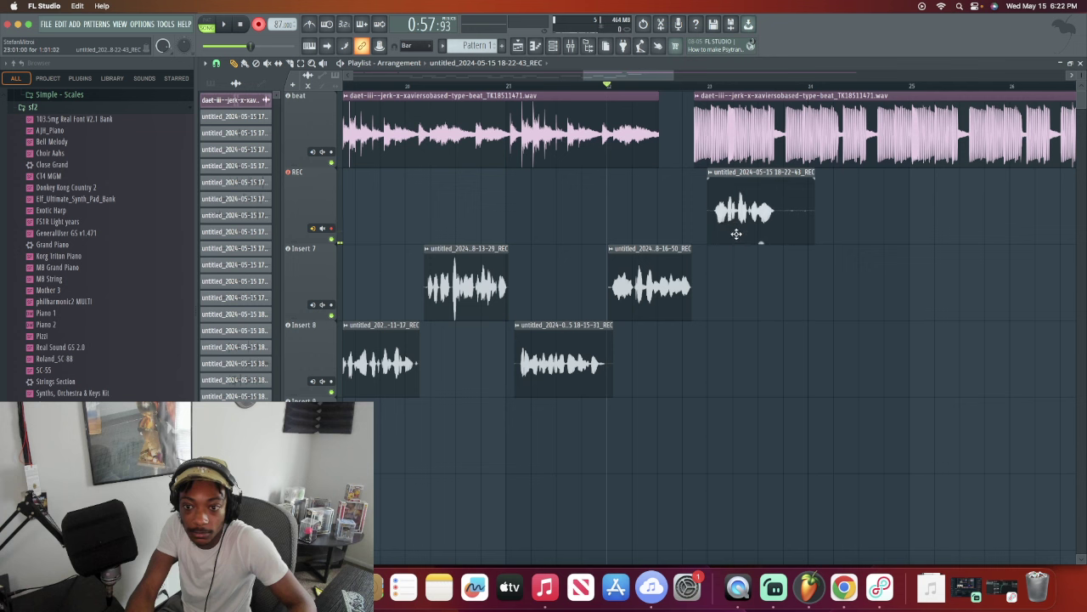
drag(738, 276, 738, 321)
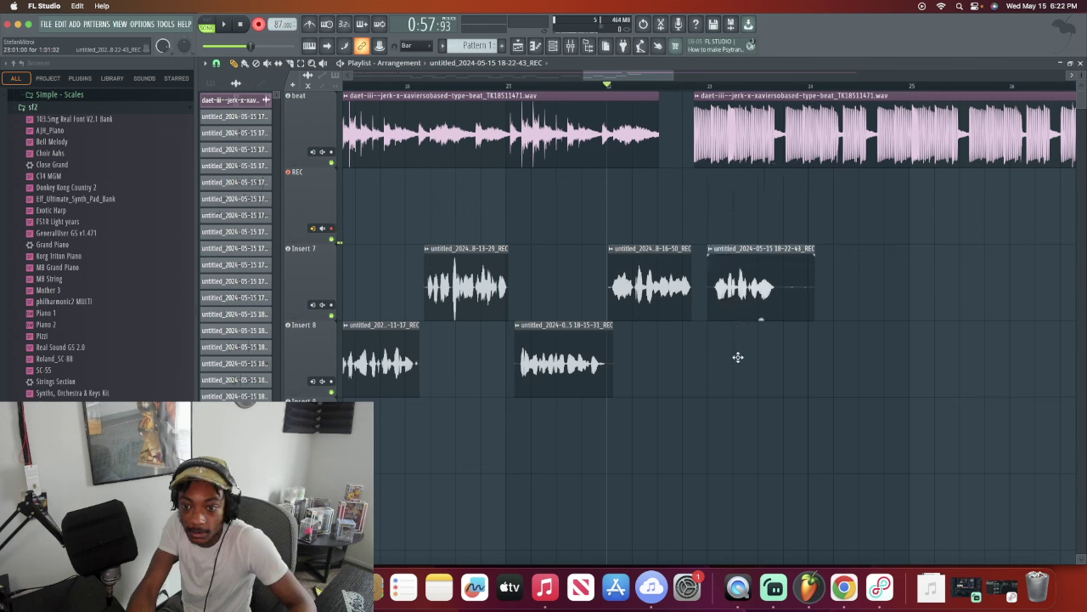
drag(738, 371, 735, 383)
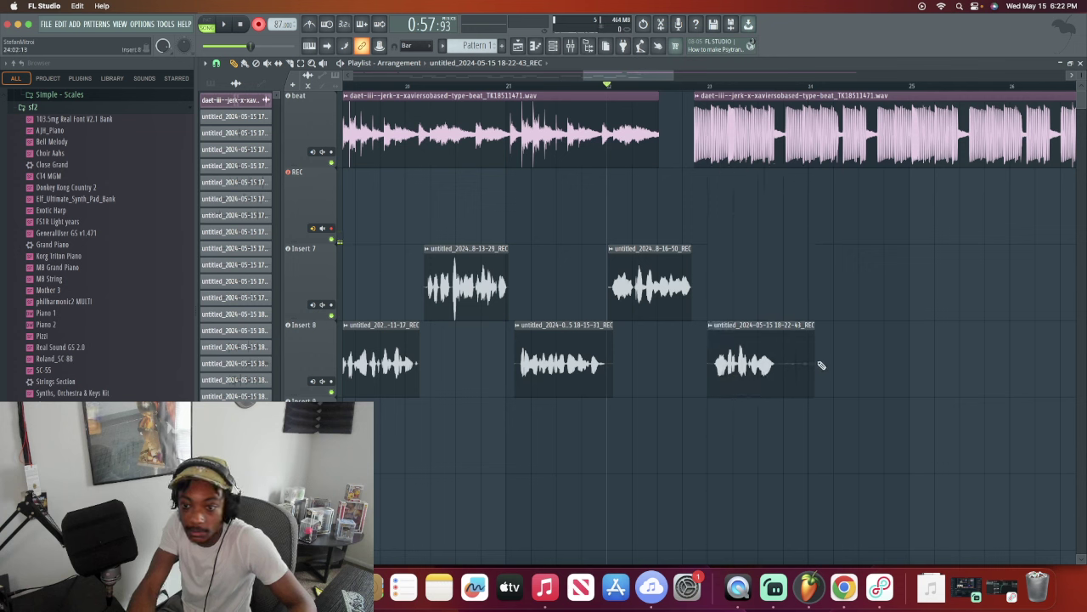
drag(801, 353, 776, 347)
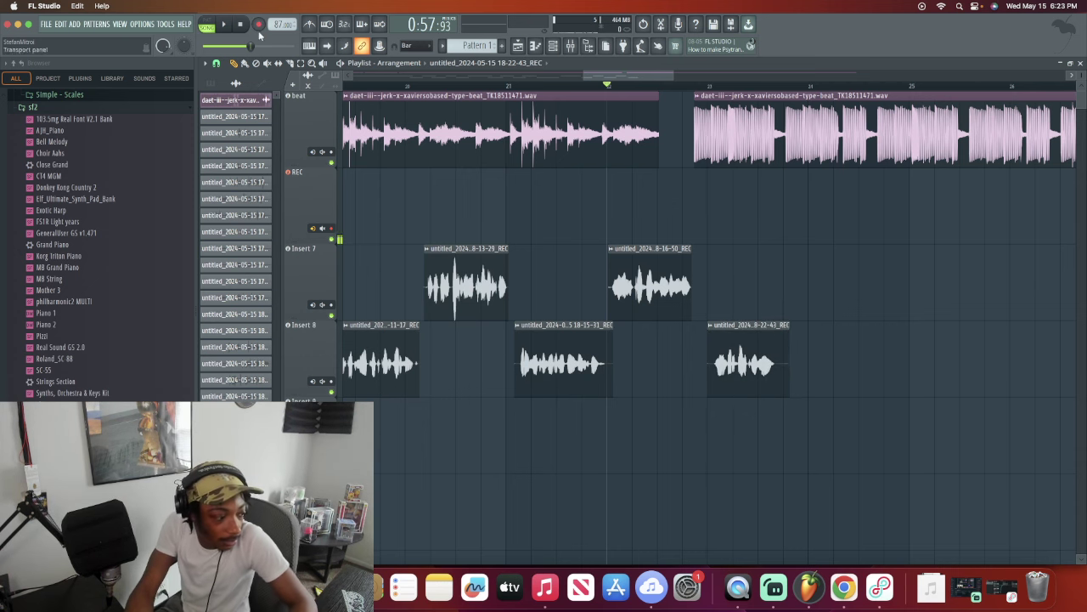
Step: Play back the 18-22-43 take from bar 22, and undo its edits and recording
key(space)
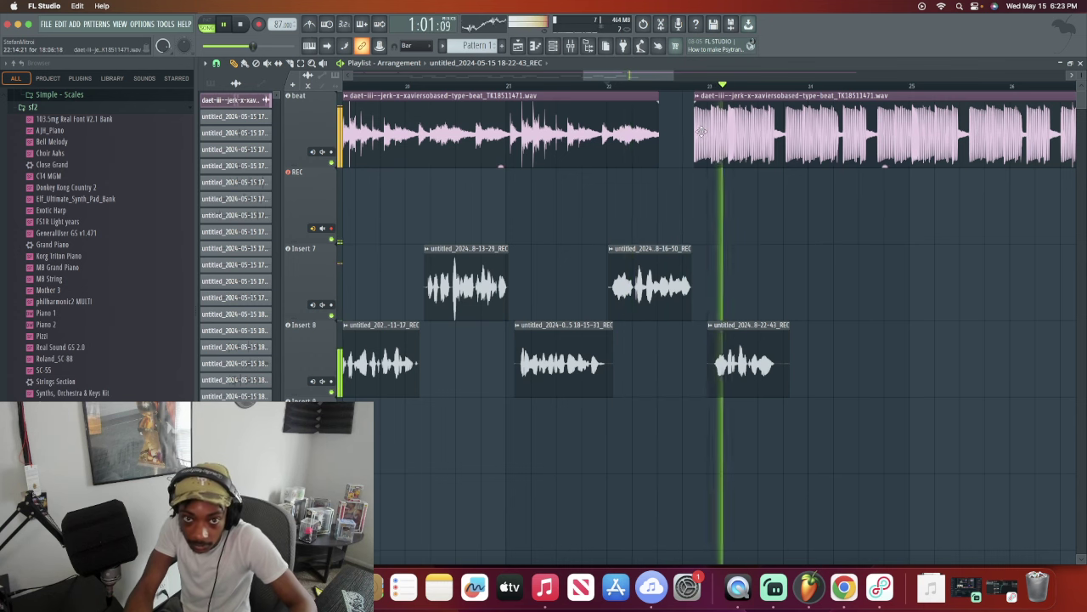
key(space)
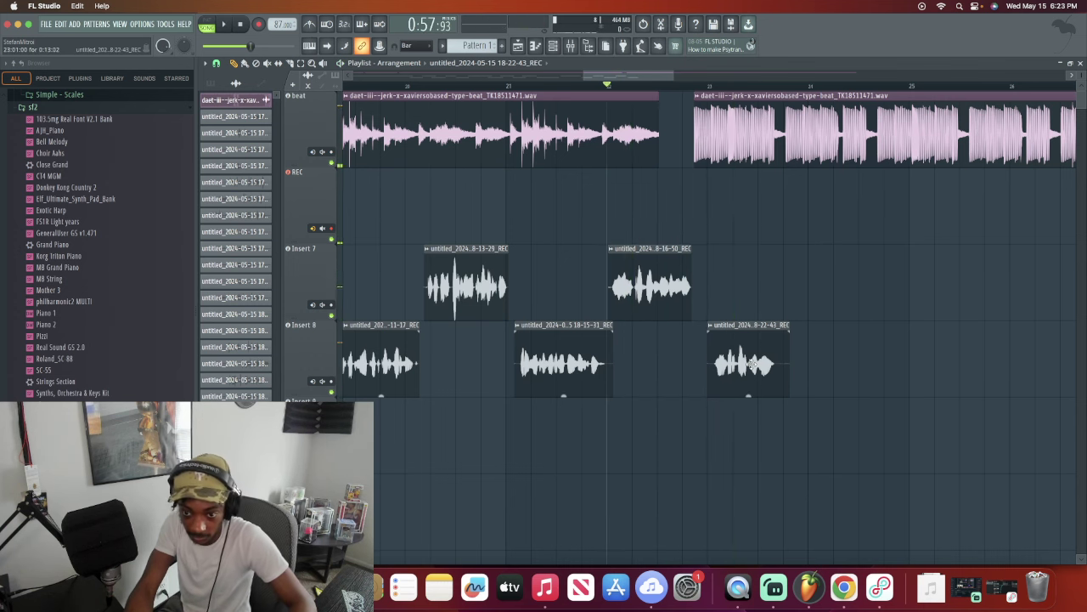
key(ctrl+z)
key(ctrl+z)
key(ctrl+z)
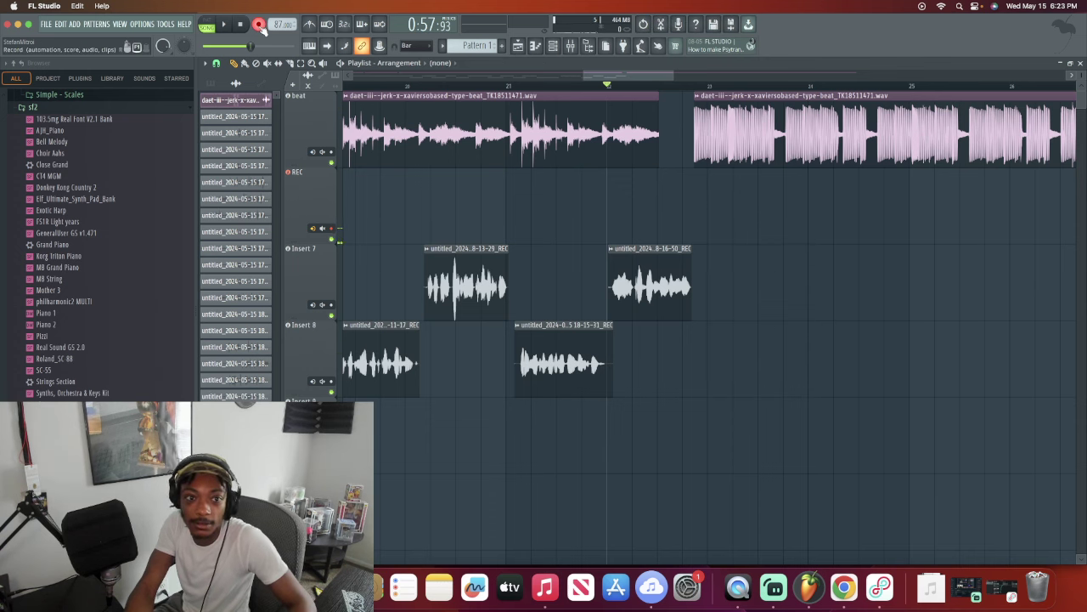
Step: Record a vocal take from bar 22 to bar 24, and place it on Insert 8 trimmed from bar 23 to before bar 24
key(space)
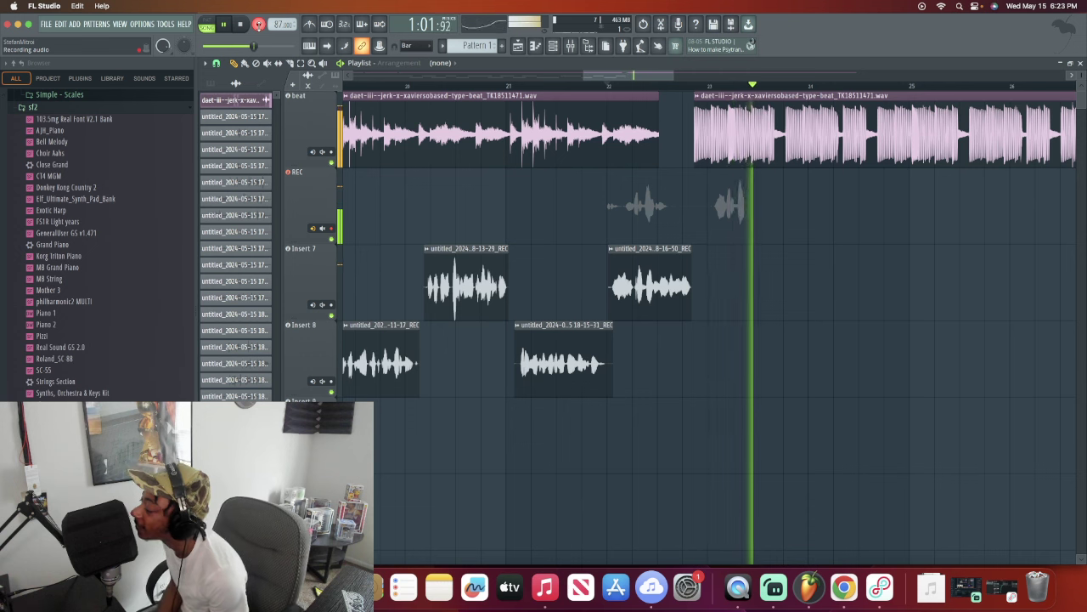
key(space)
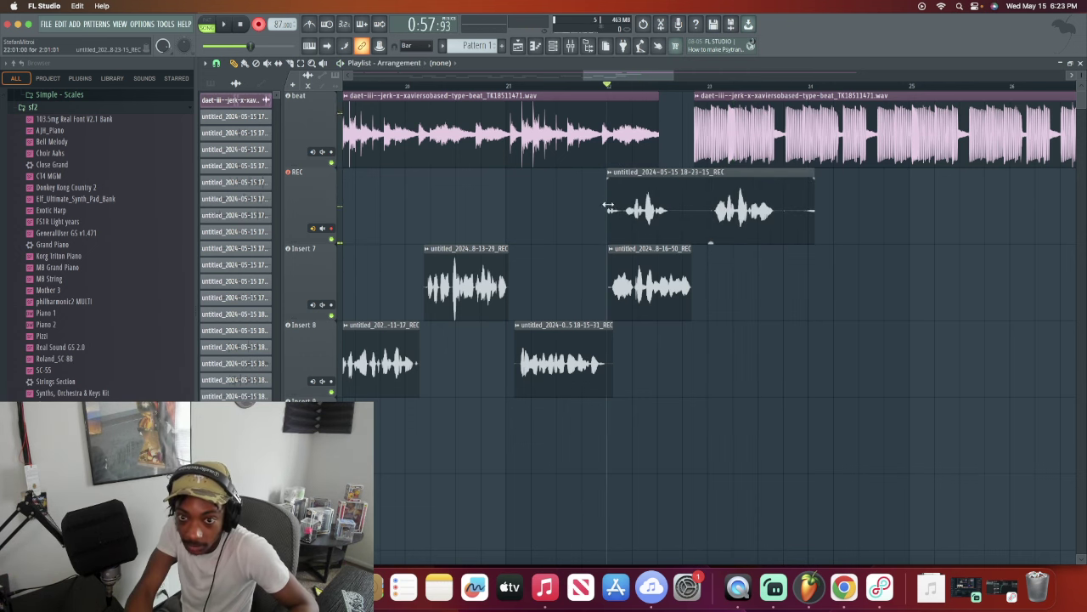
drag(608, 207, 709, 209)
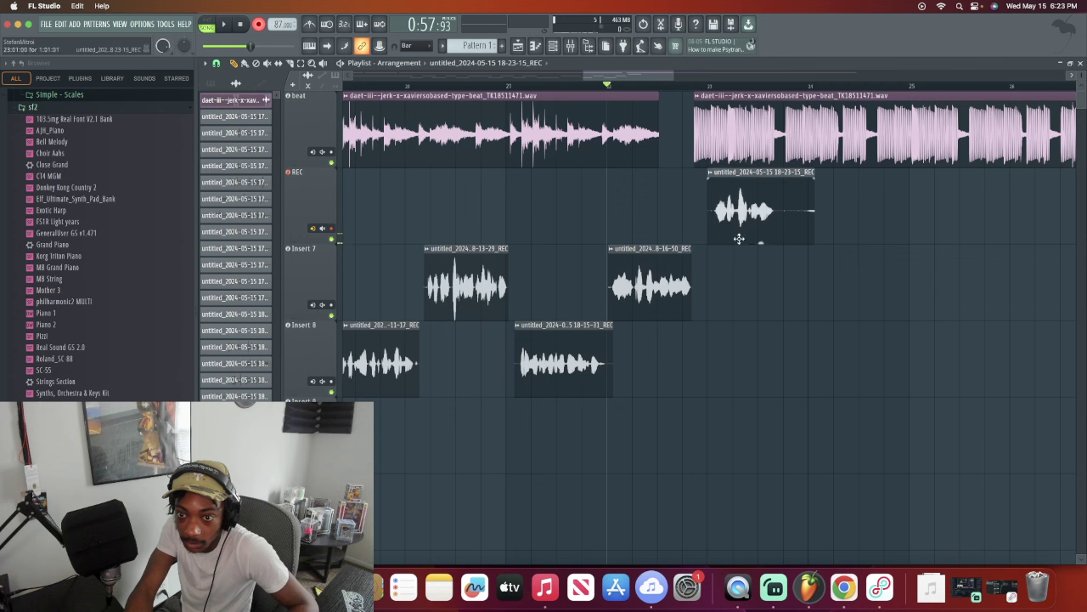
drag(746, 299, 747, 392)
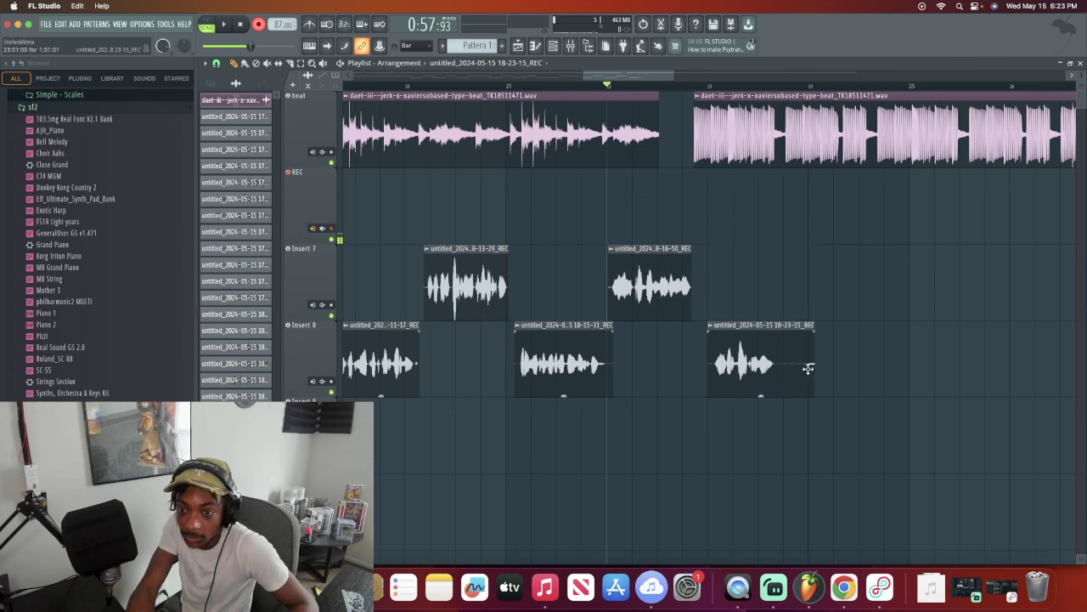
drag(811, 361, 789, 361)
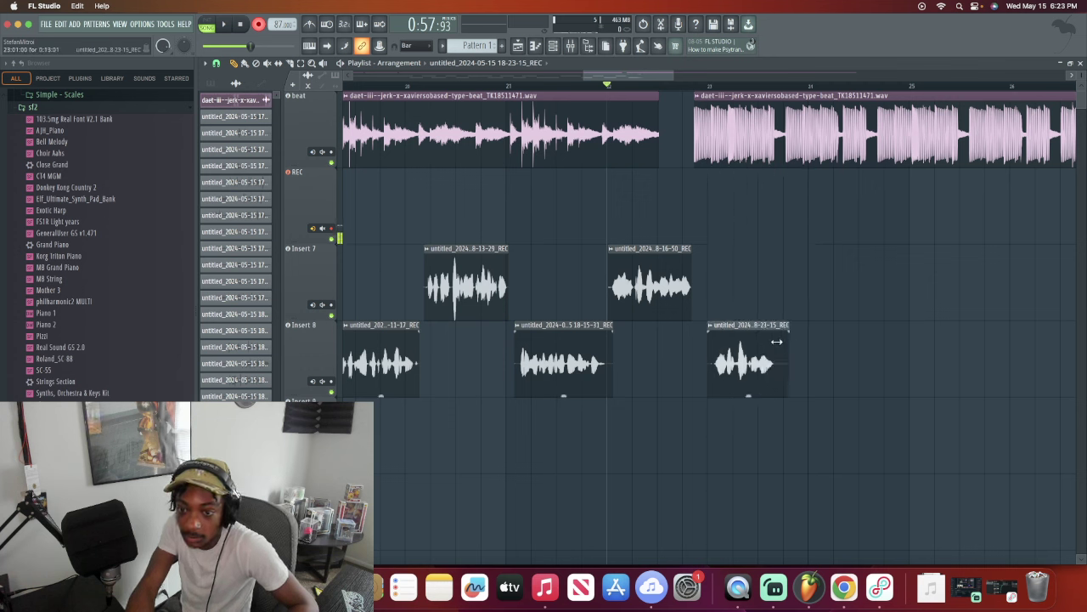
click(682, 86)
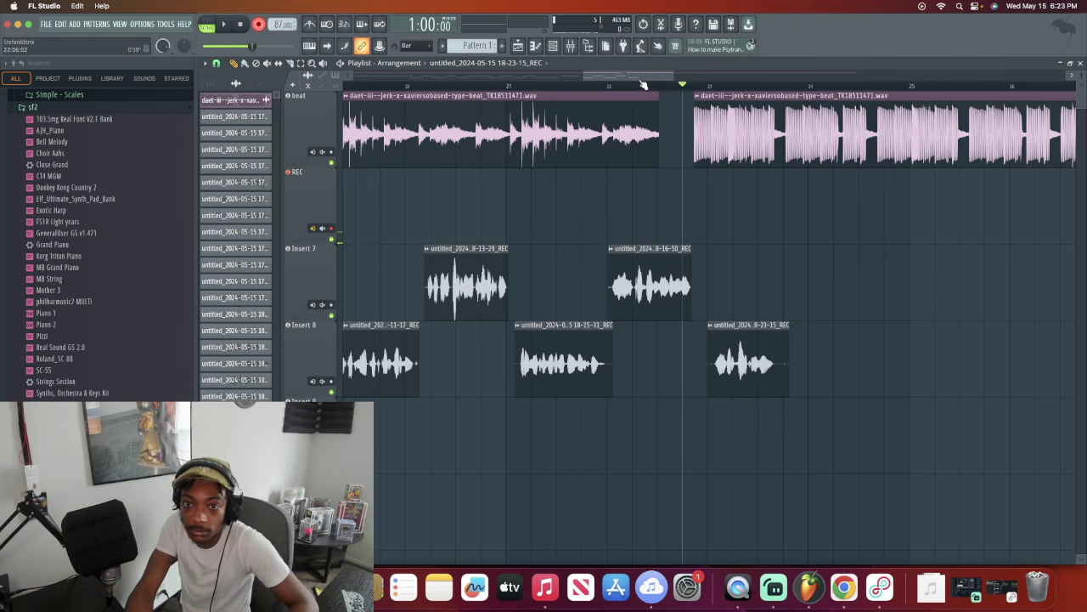
Step: Record a vocal take from bar 22 to bar 25, and move it to Insert 7 with its start trimmed to mid-bar 23
scroll(641, 79, right, 1)
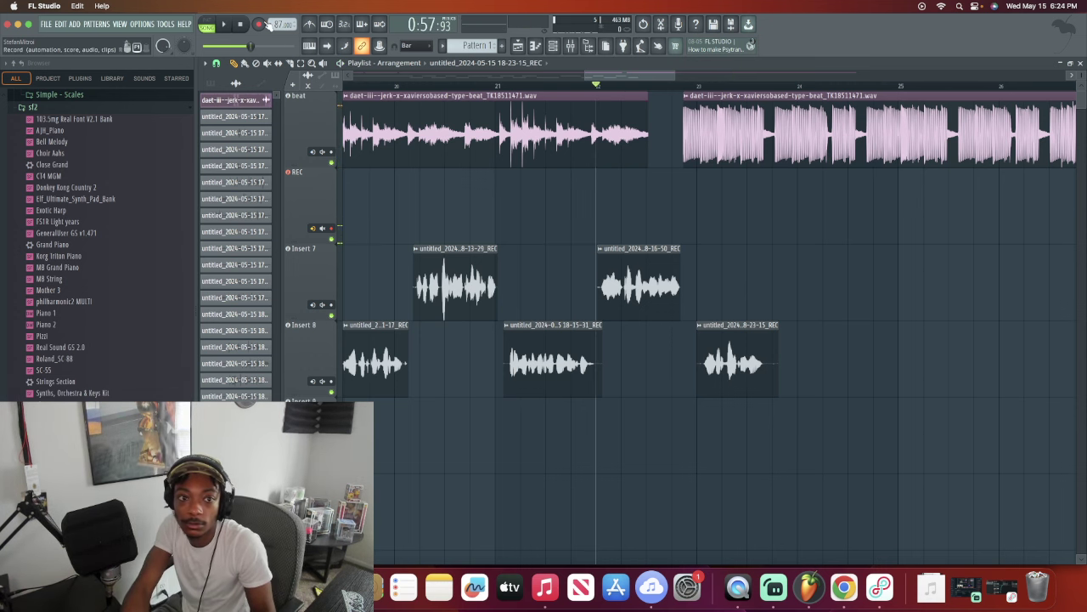
key(space)
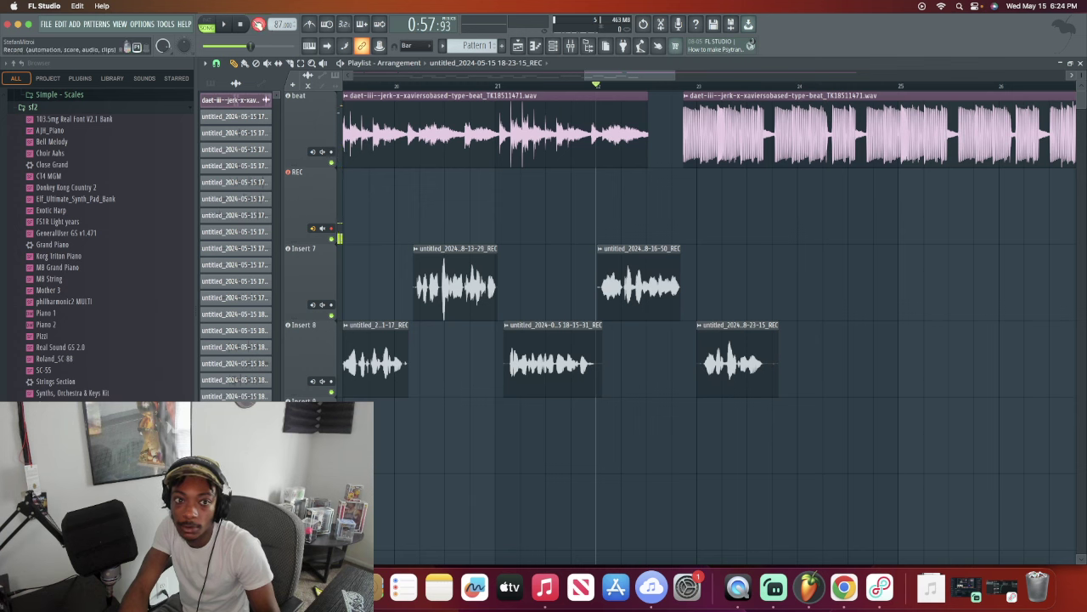
key(space)
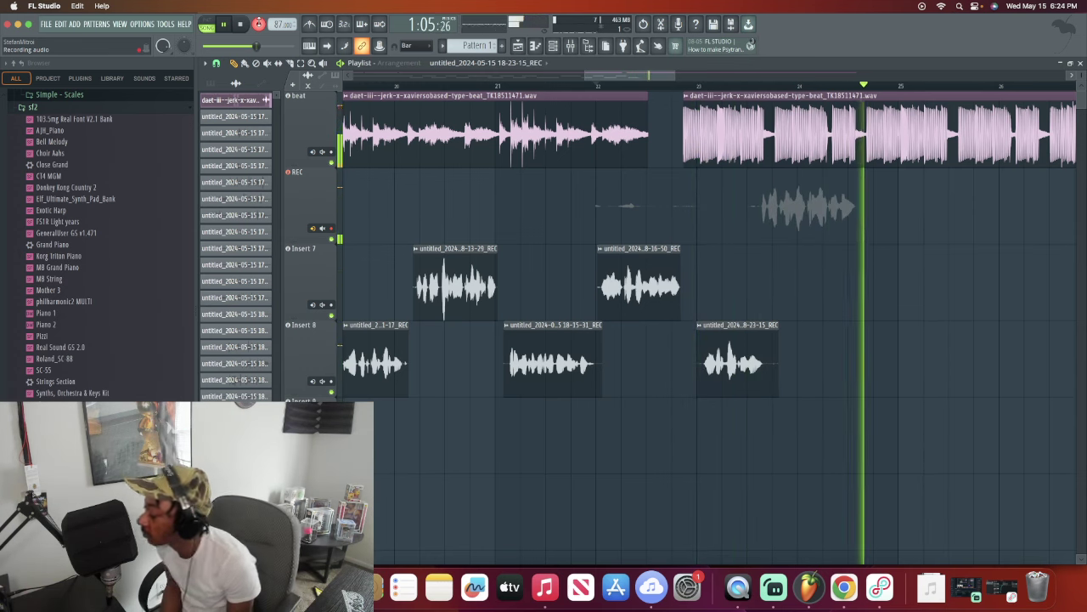
key(space)
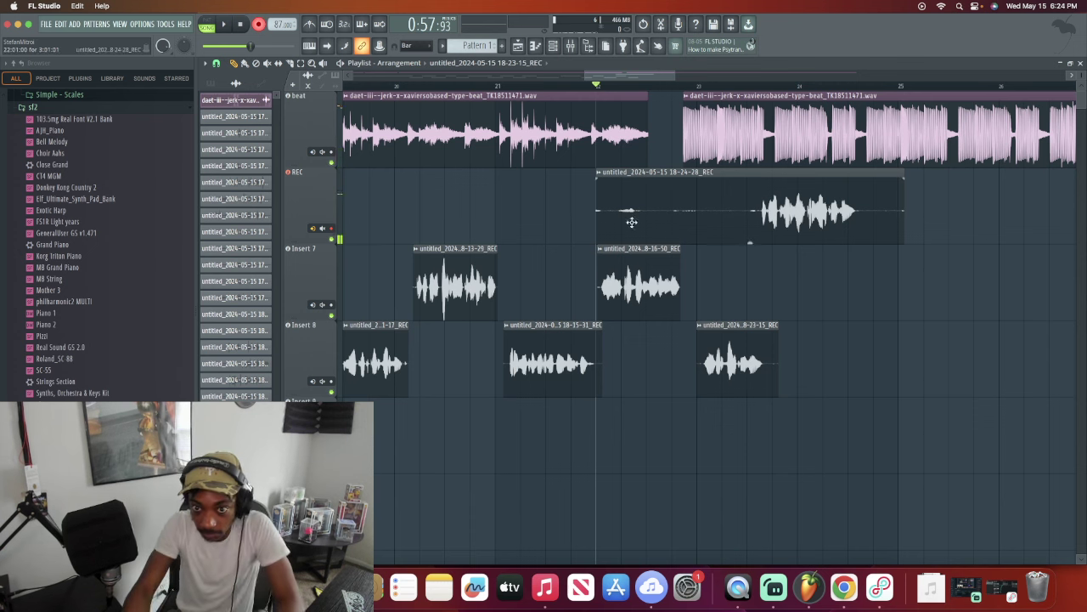
drag(598, 199, 761, 184)
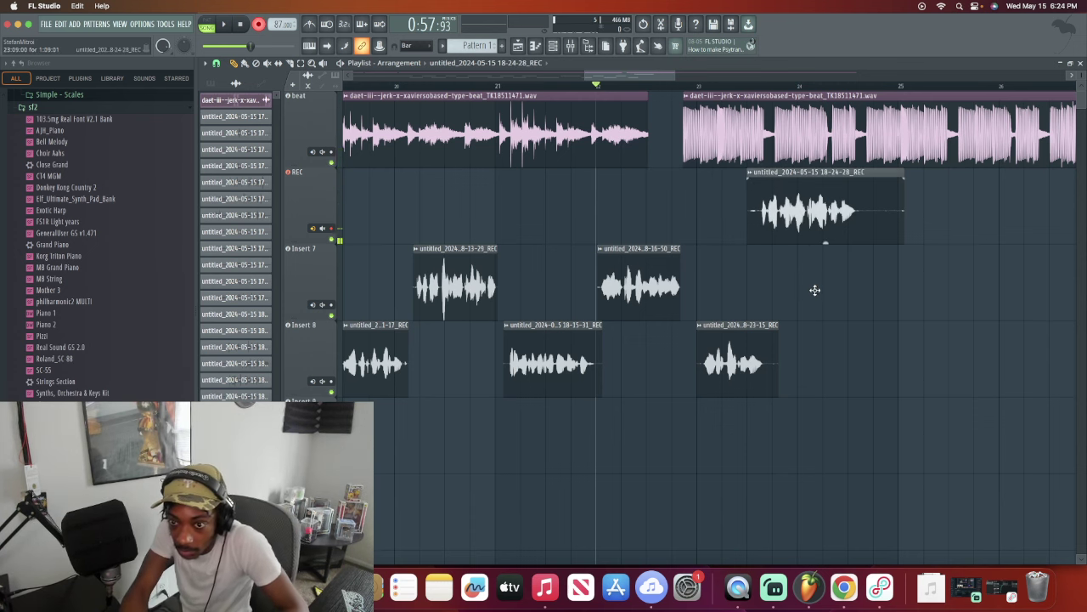
drag(815, 310, 815, 325)
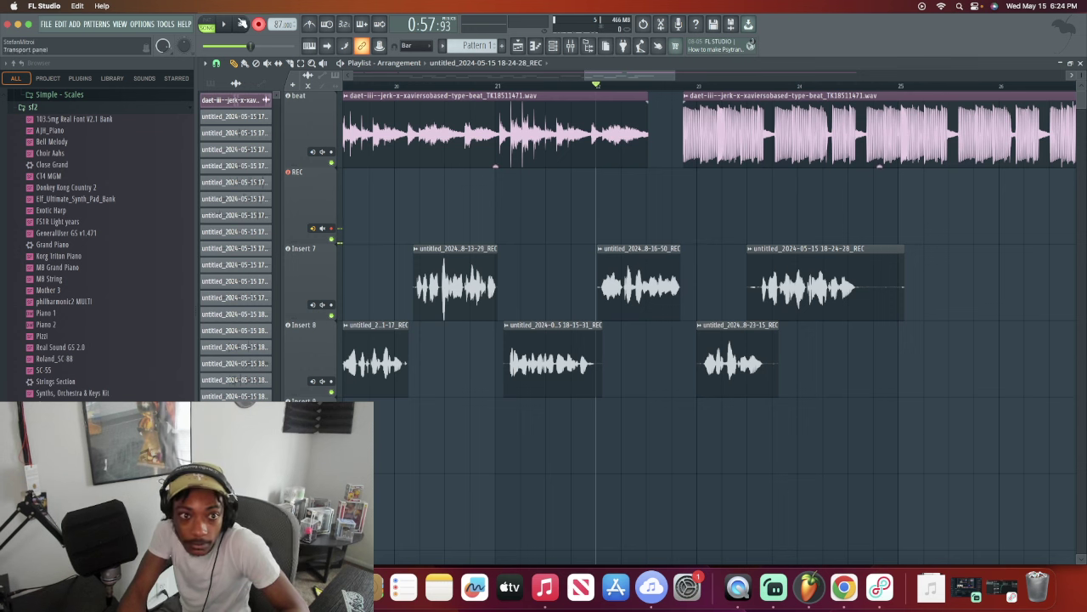
Step: Play back the 18-24-28 take from bar 22, and undo its edits and recording
key(space)
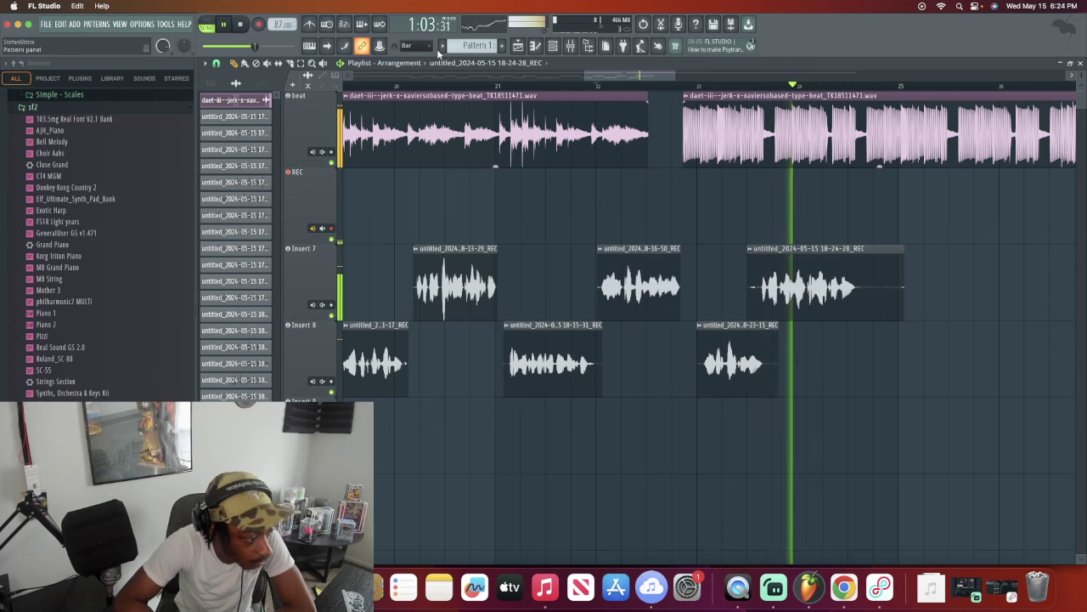
key(space)
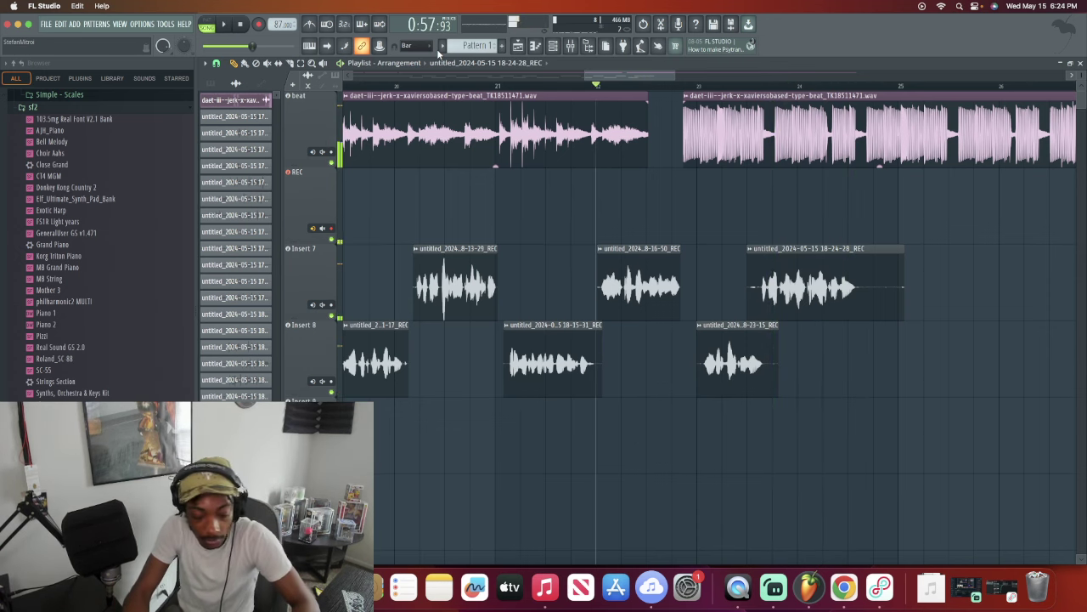
key(ctrl+z)
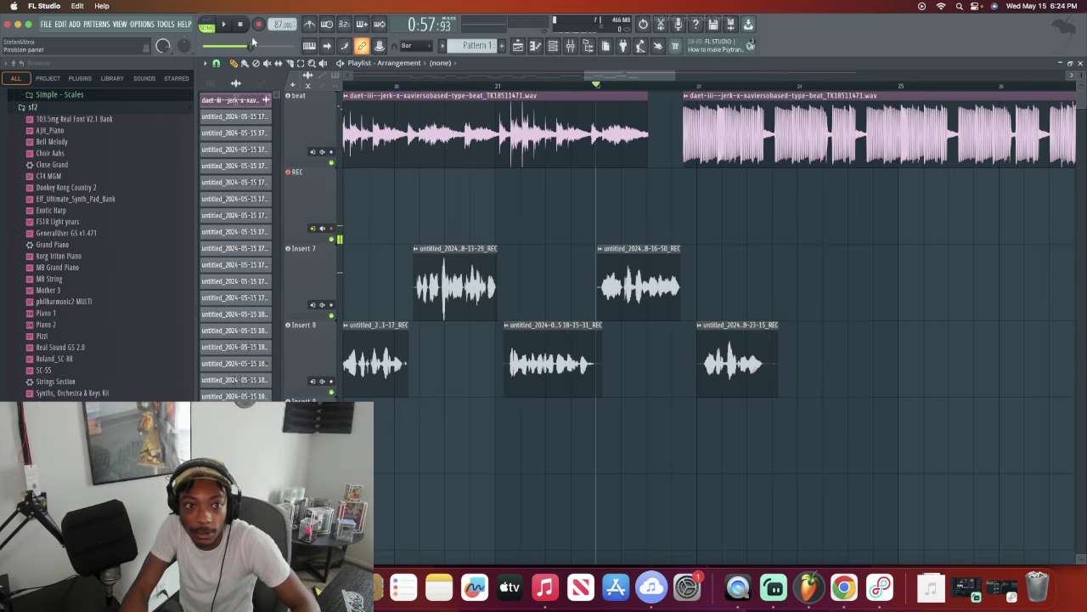
Step: Try two more vocal takes on the REC track from bar 22, undoing each recording
key(space)
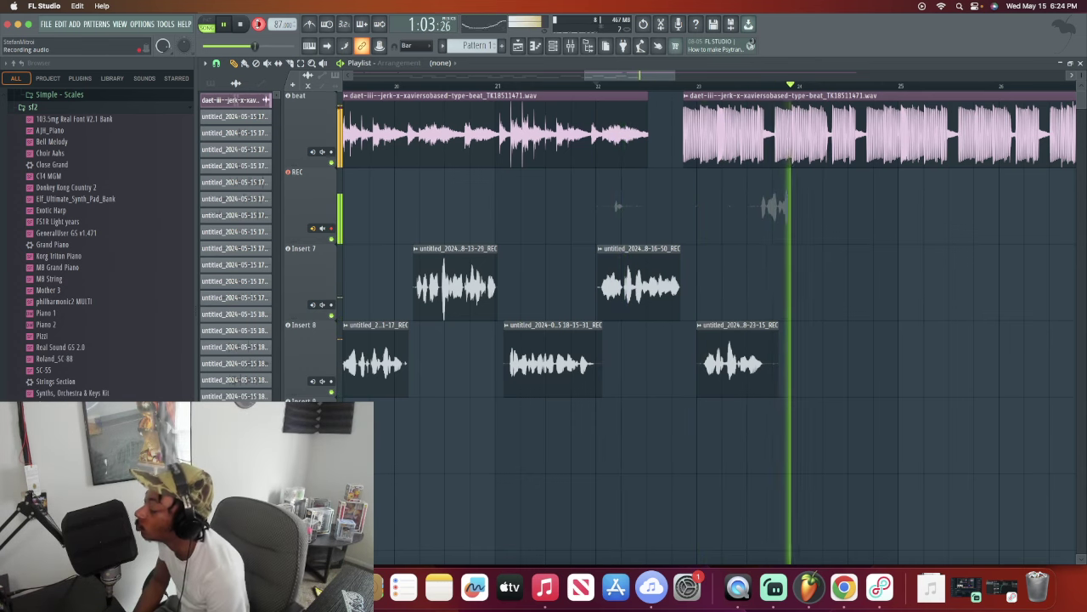
key(space)
key(ctrl+z)
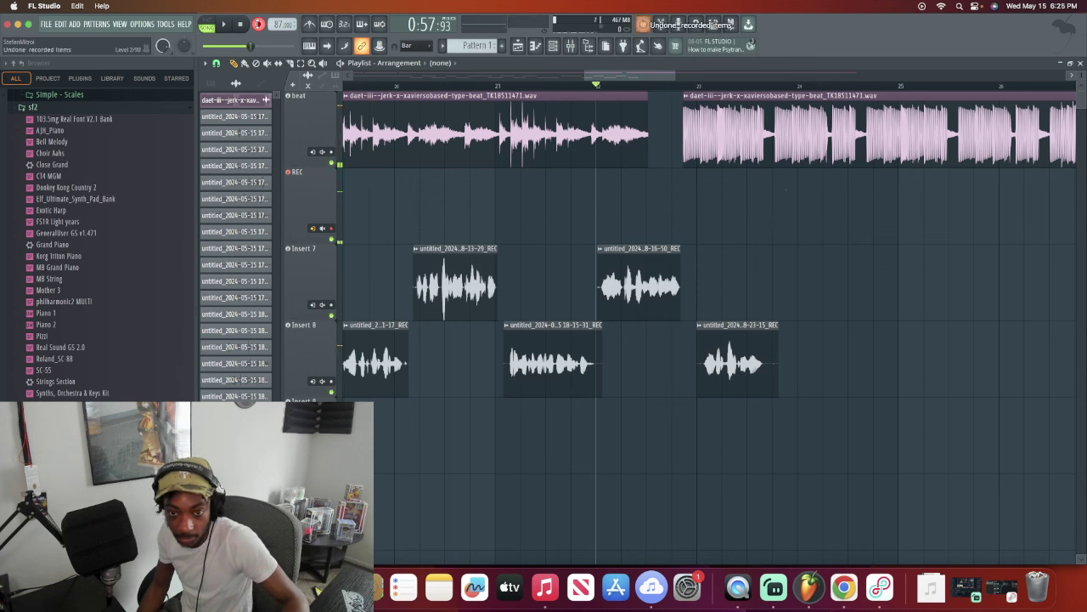
key(space)
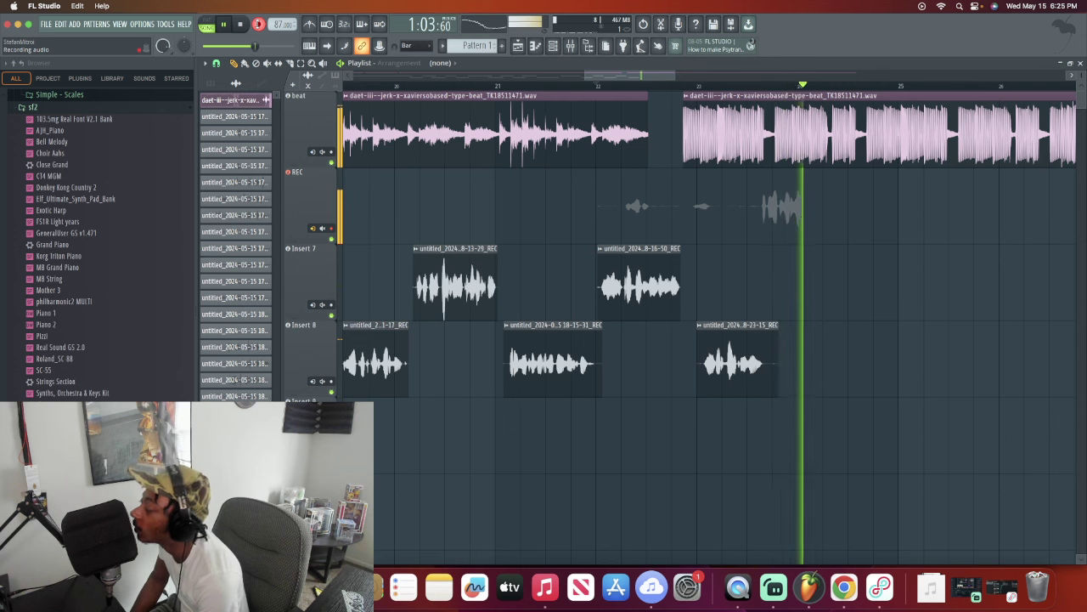
key(space)
key(super+z)
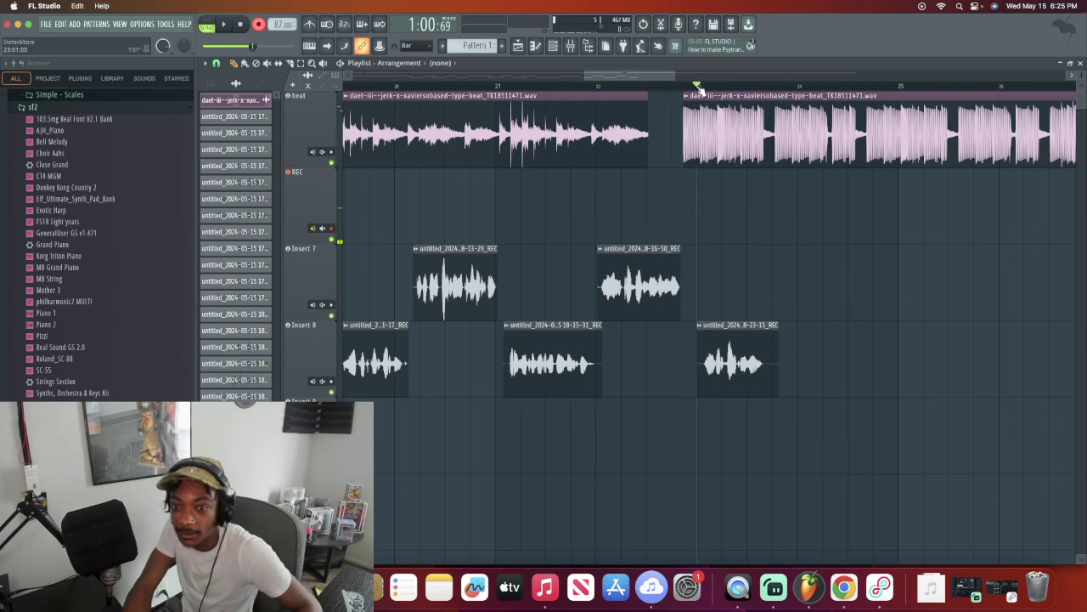
Step: Record a vocal take from bar 23, place it on Insert 7 trimmed from mid-bar 23 to mid-bar 24, and play it back
key(space)
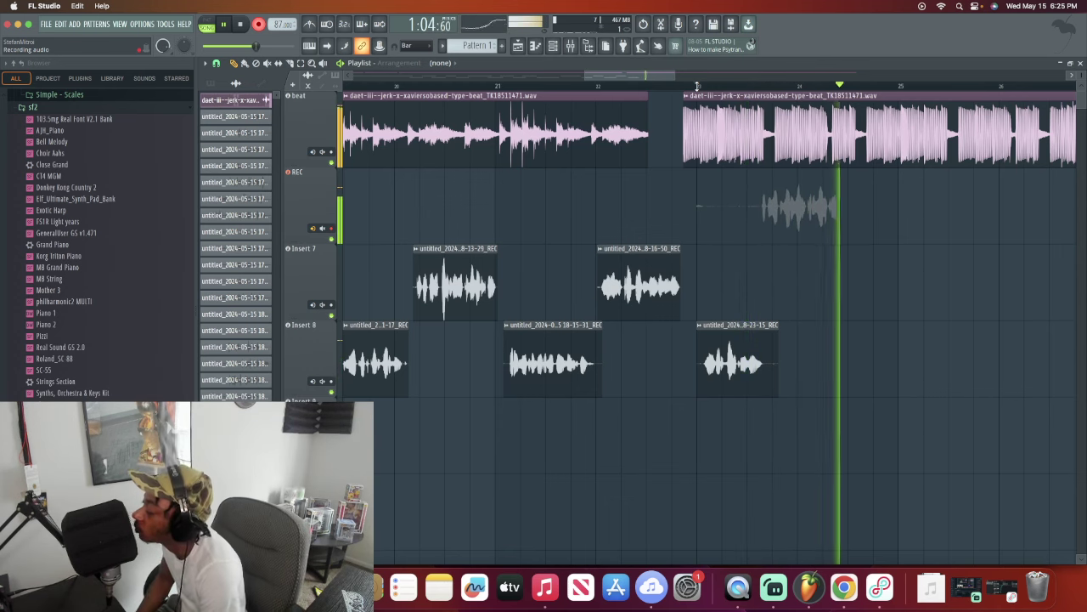
key(space)
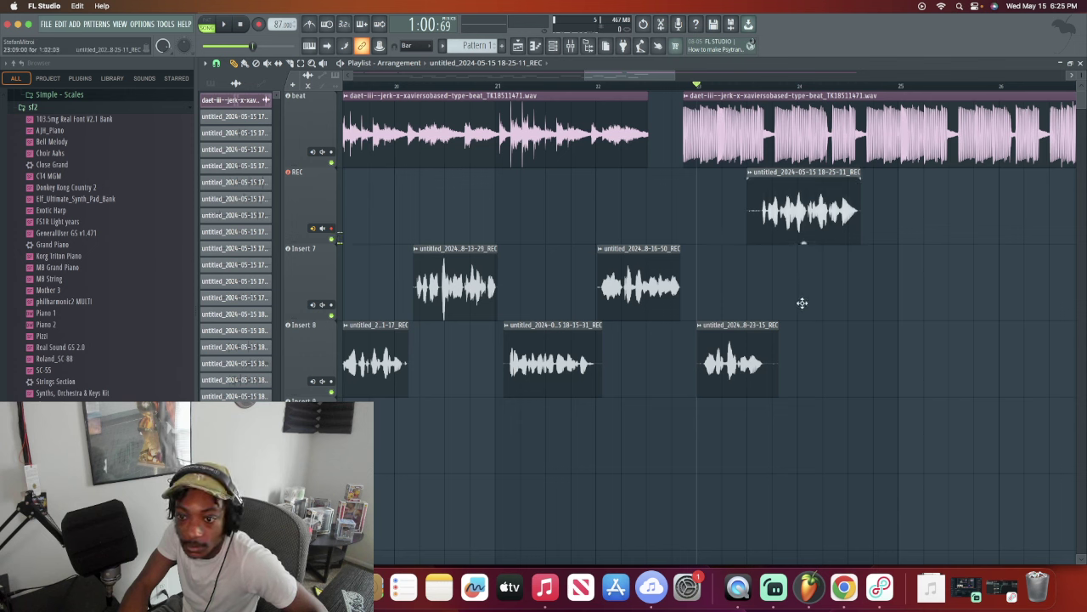
drag(802, 302, 802, 314)
key(space)
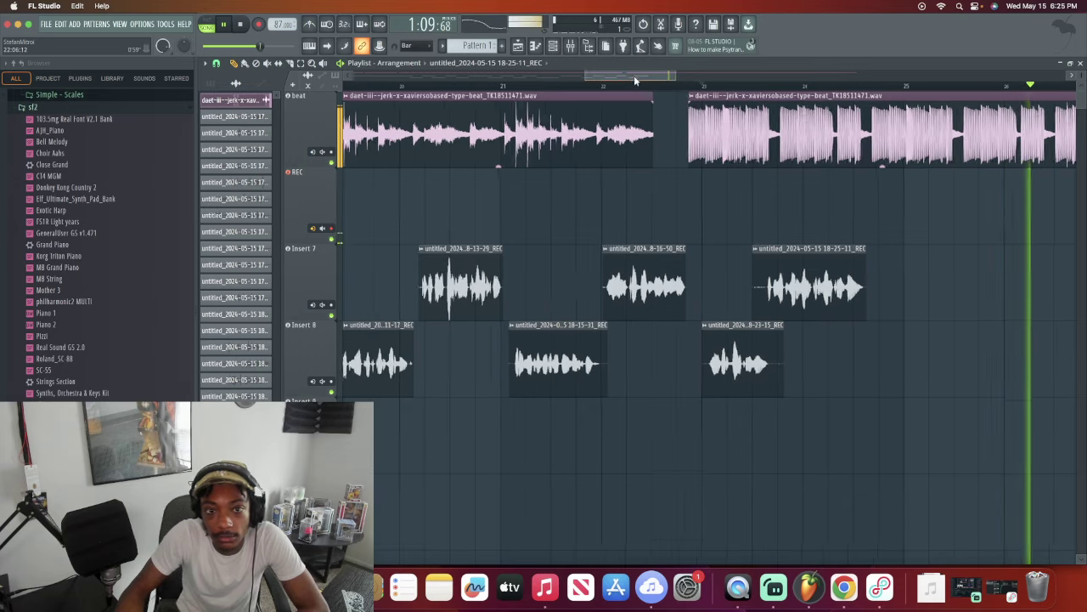
Step: Record a vocal take on the REC track from mid-bar 23 to bar 26
drag(633, 76, 657, 76)
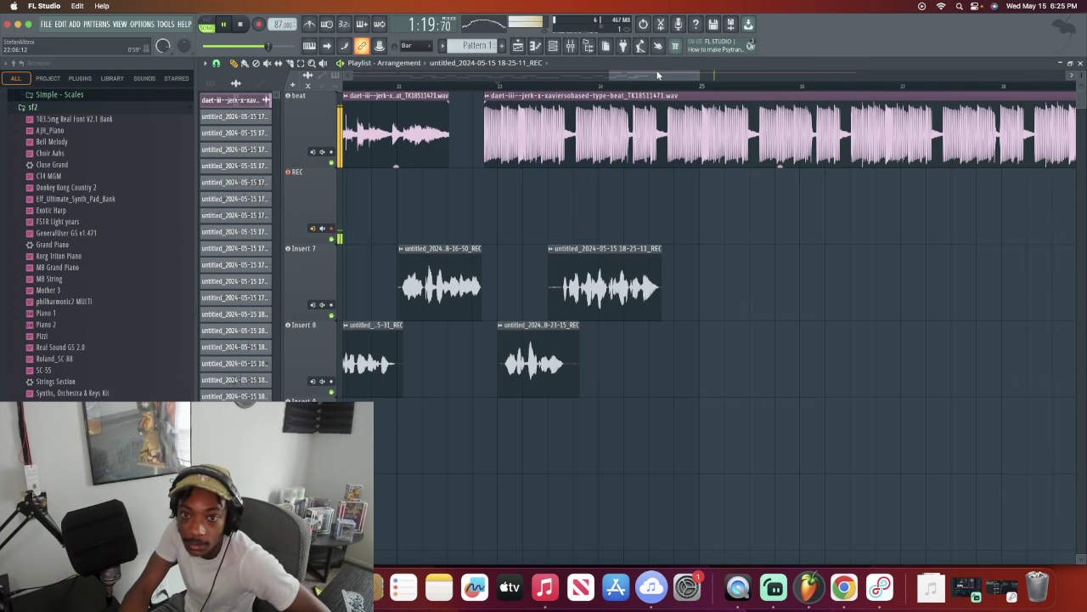
drag(650, 77, 658, 76)
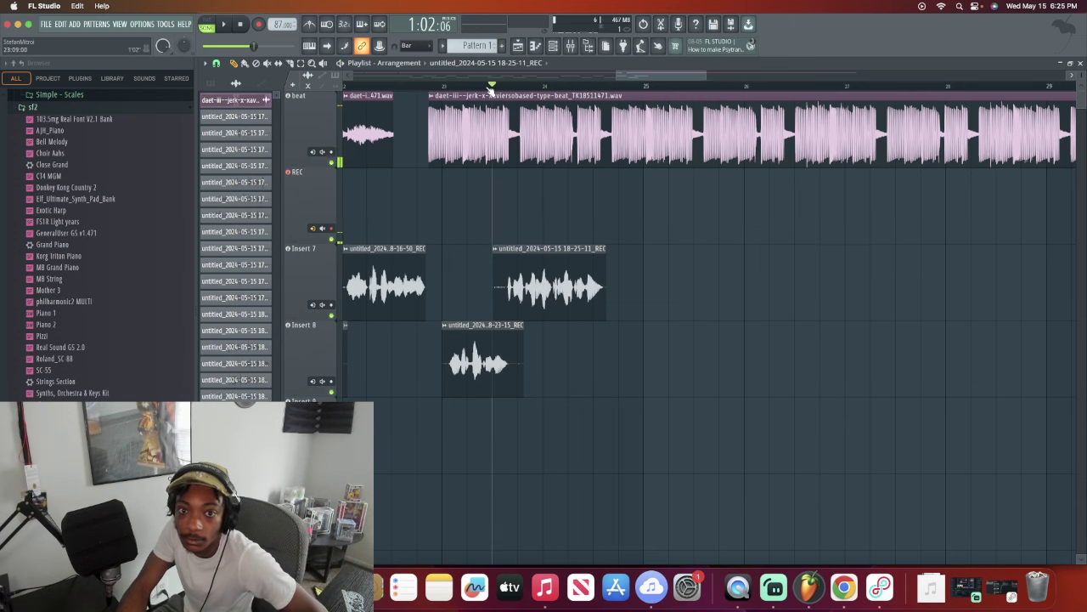
key(space)
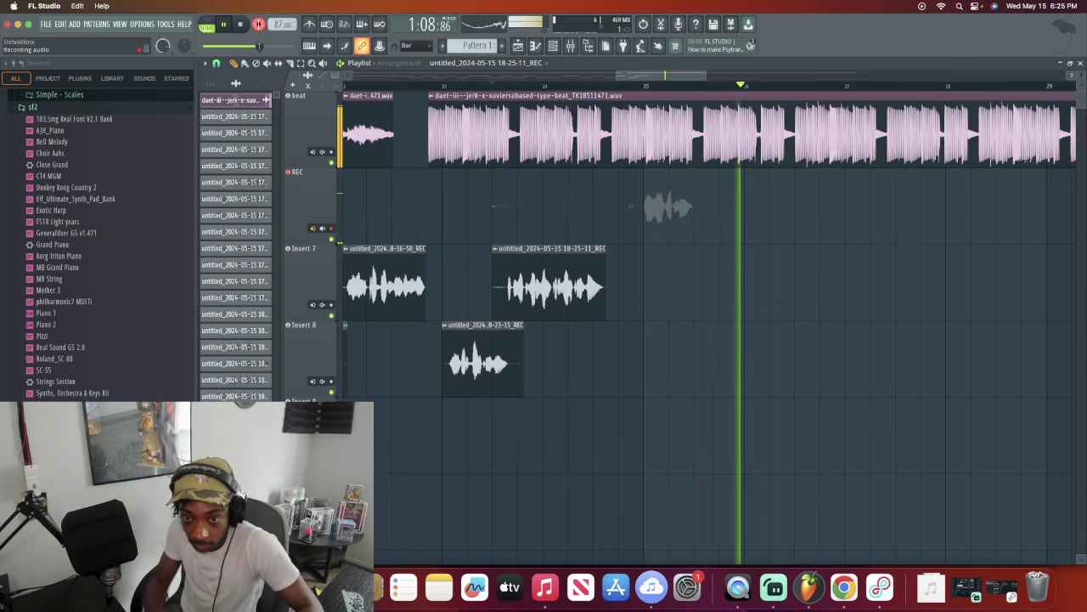
key(space)
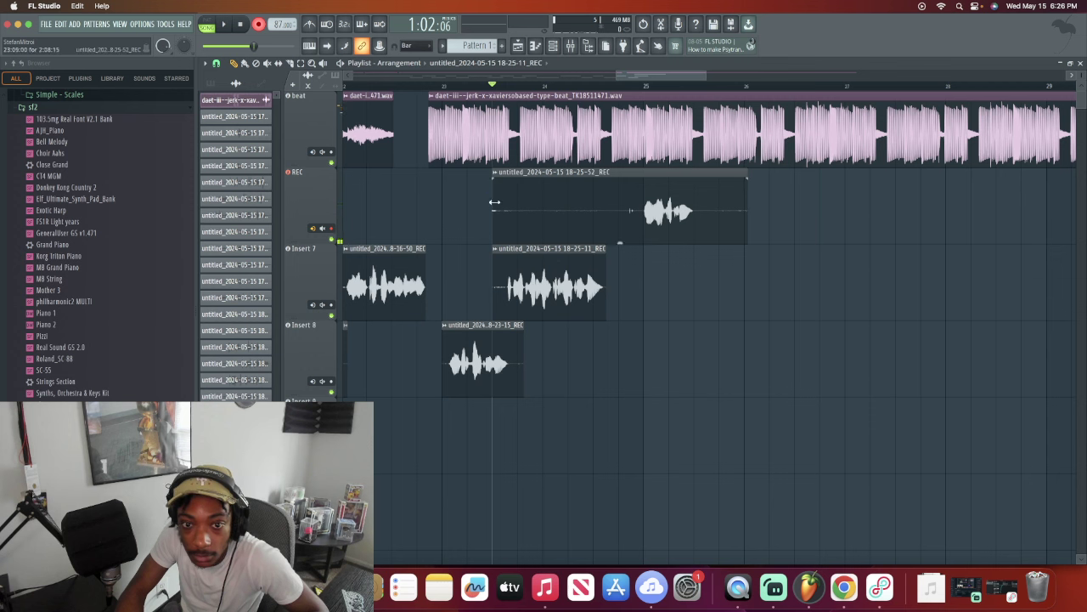
Step: Trim the start of the 18-25-52 take to bar 25, move it to Insert 8, and trim its end to mid-bar 25
drag(494, 202, 599, 190)
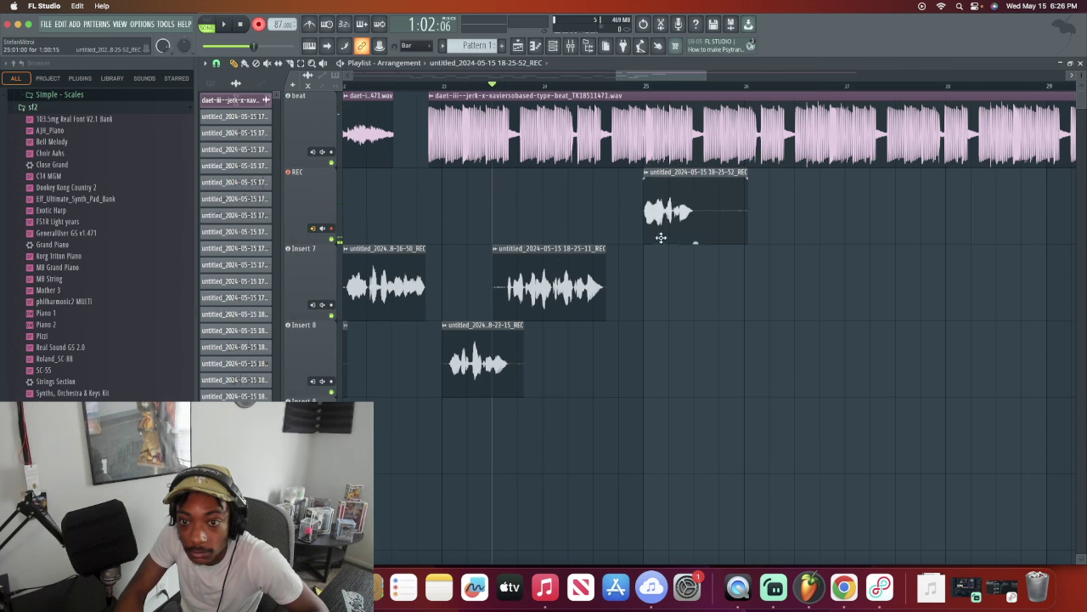
drag(664, 305, 664, 337)
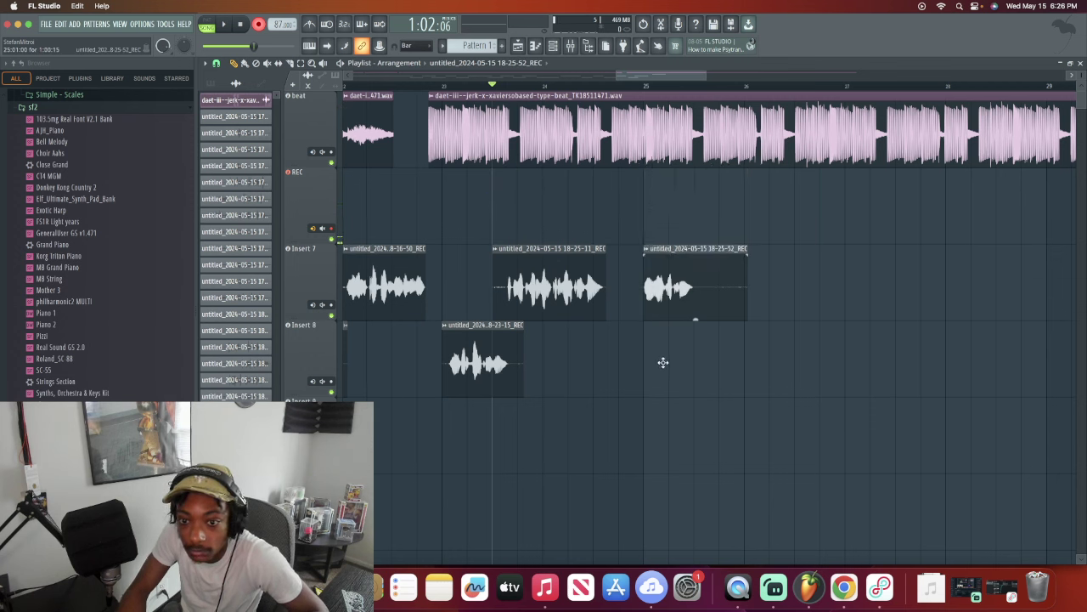
drag(664, 385, 664, 391)
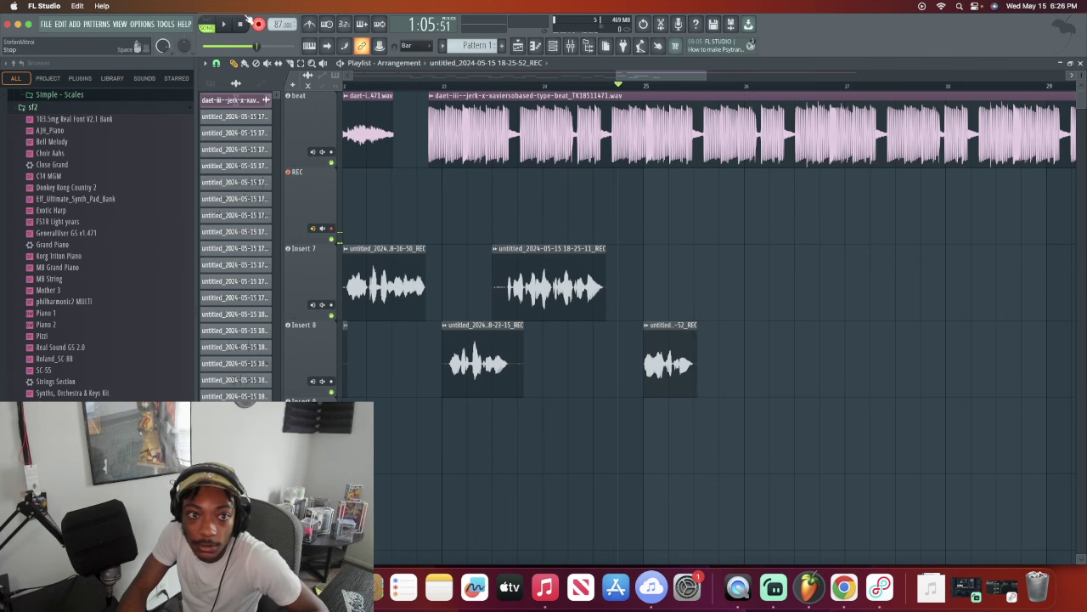
Step: Play back the 18-25-52 take and rehearse the next line over the beat from late in bar 24
key(space)
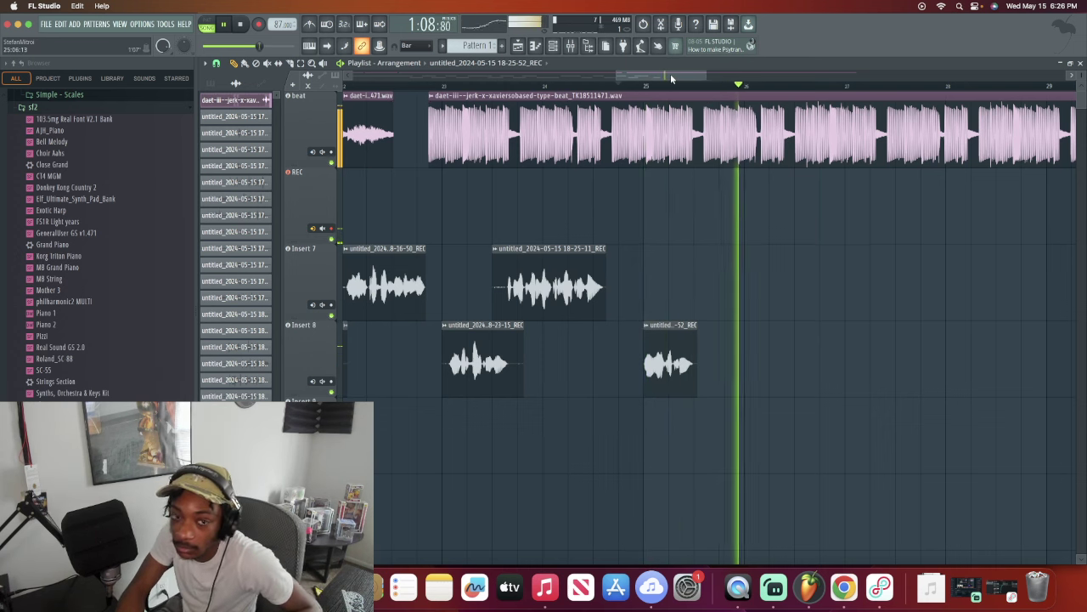
key(space)
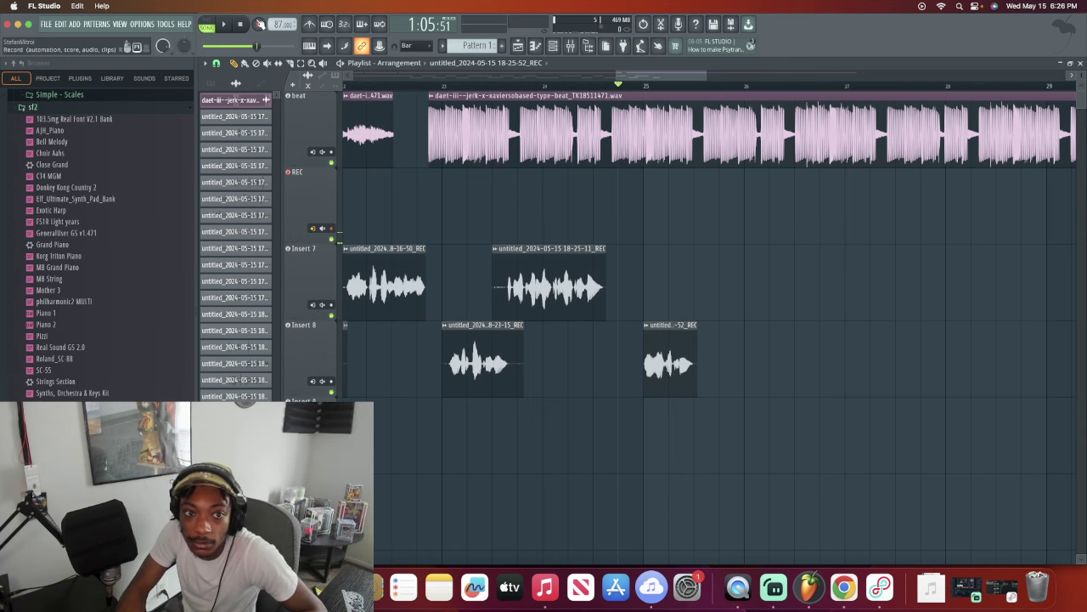
key(space)
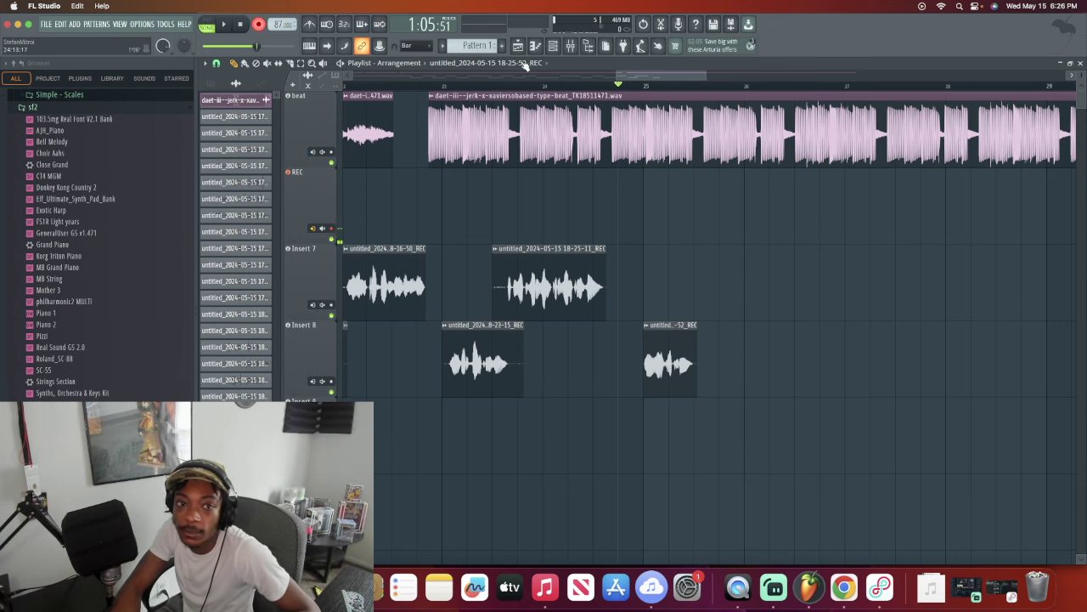
key(space)
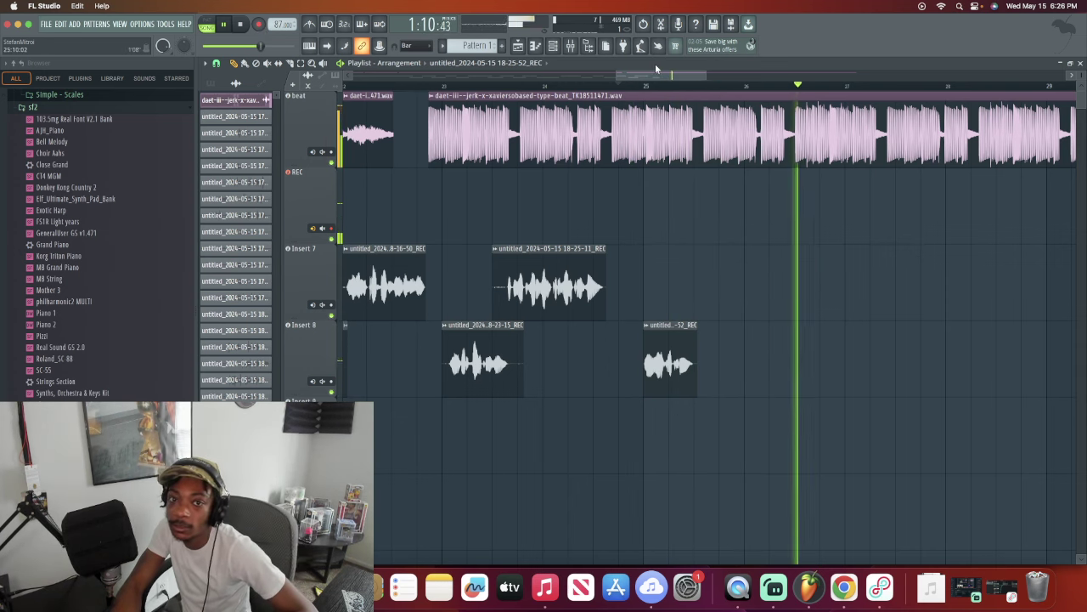
Step: Try several vocal takes on the REC track starting from bar 25, undoing each recording
click(644, 85)
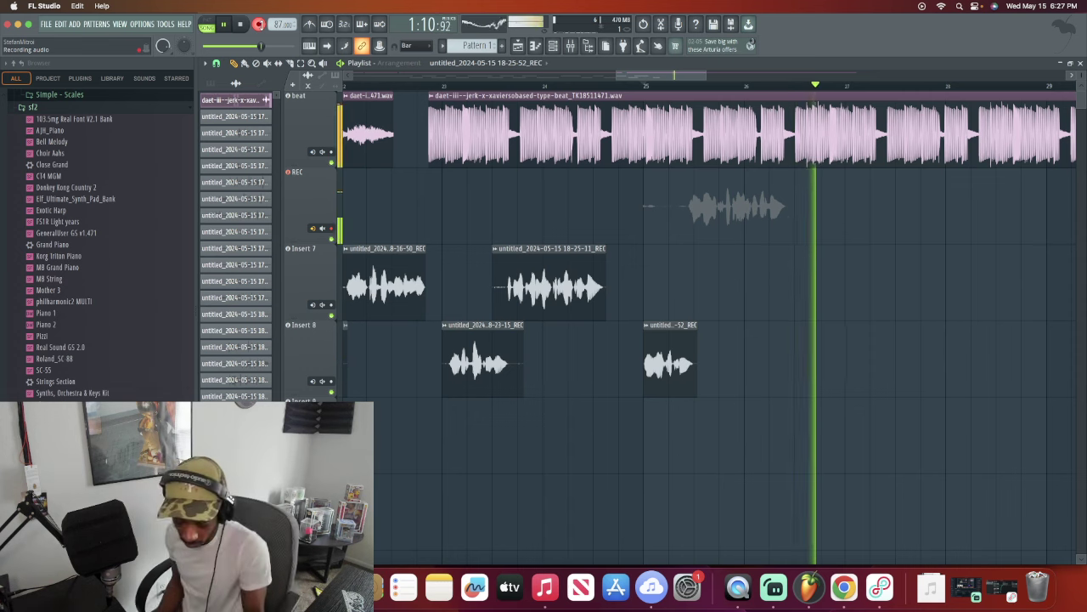
key(space)
key(super+z)
key(space)
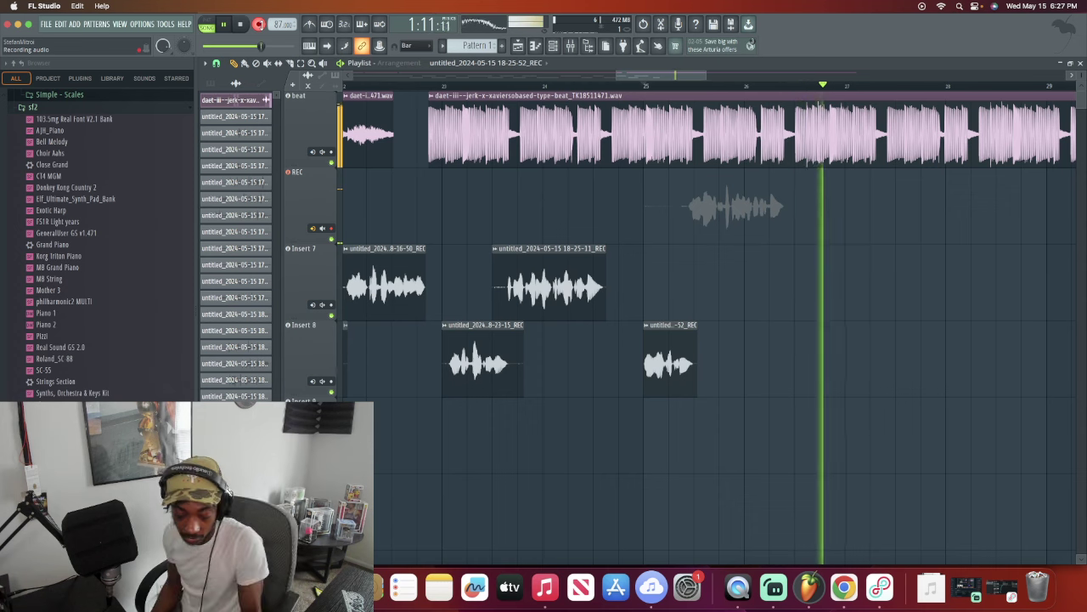
key(space)
key(super+z)
key(space)
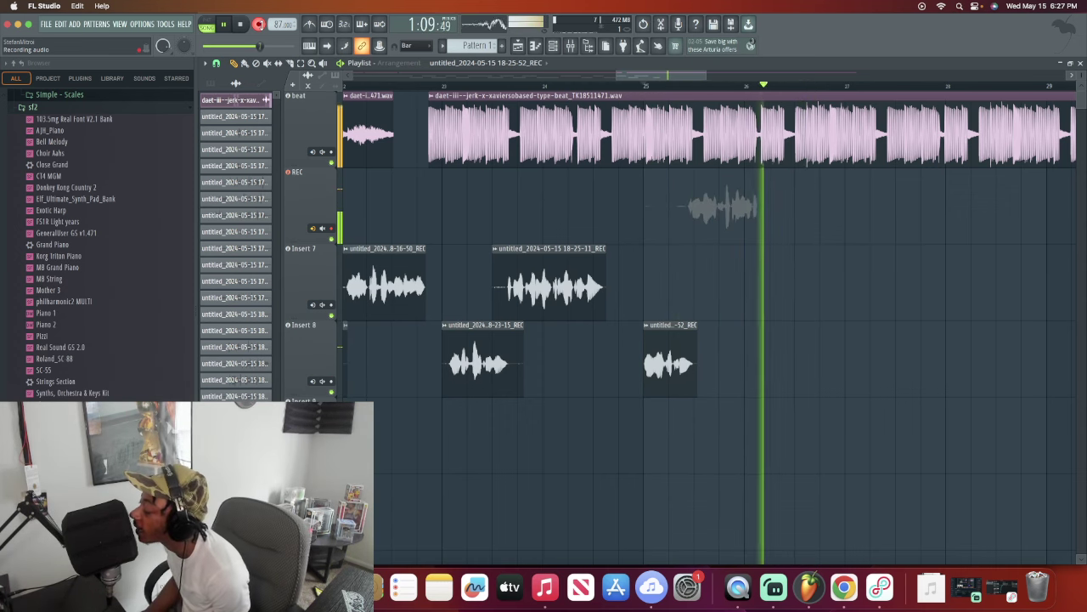
key(space)
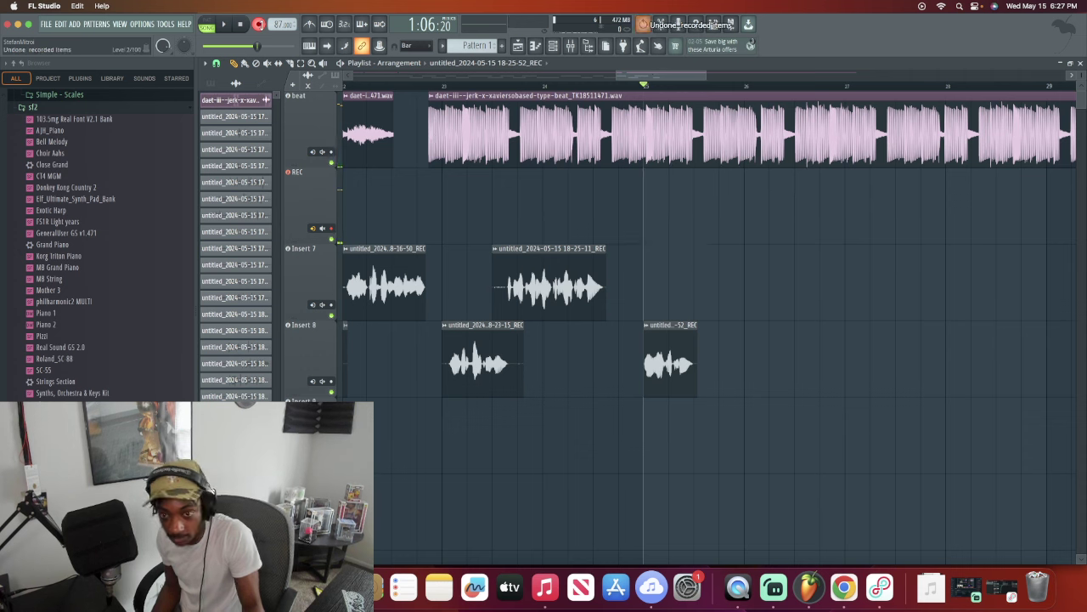
key(super+z)
Step: Record a vocal take on the REC track from bar 25 and place its clip, with the end trimmed, on the Insert 7 track
key(space)
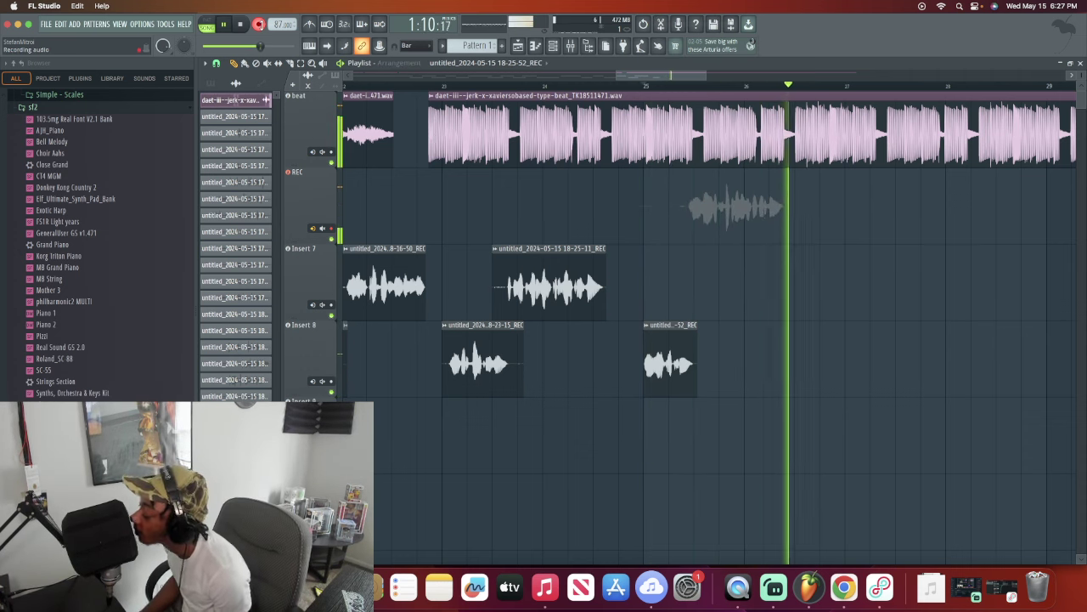
key(space)
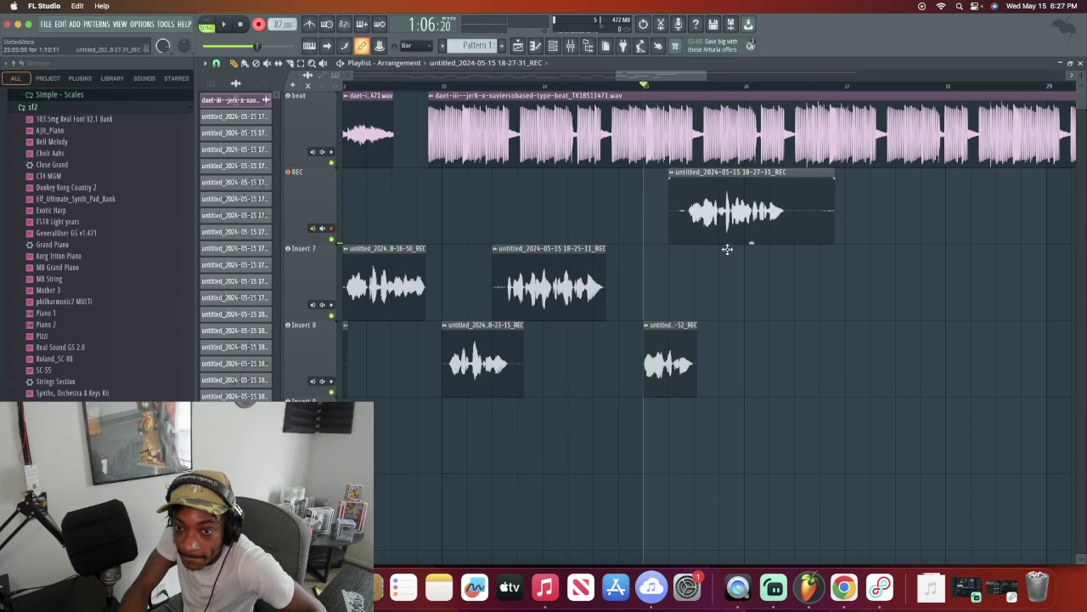
drag(731, 309, 732, 320)
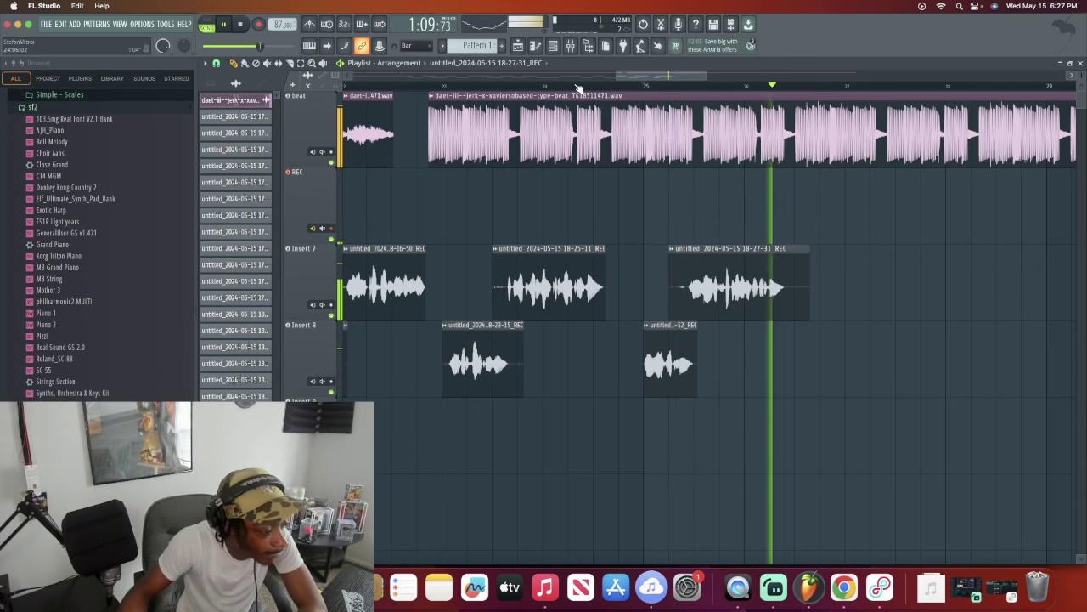
key(space)
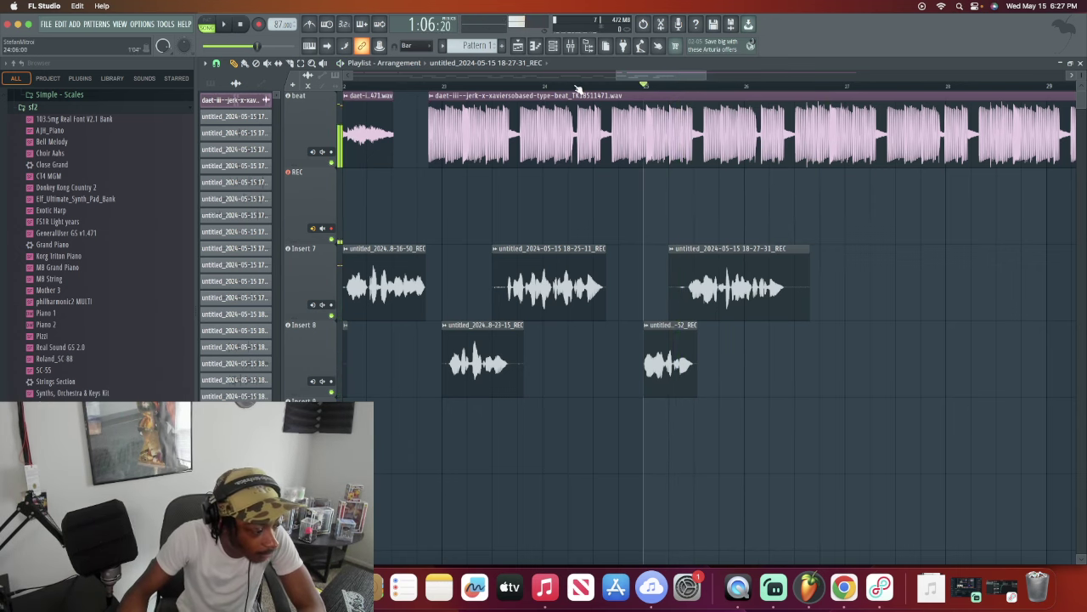
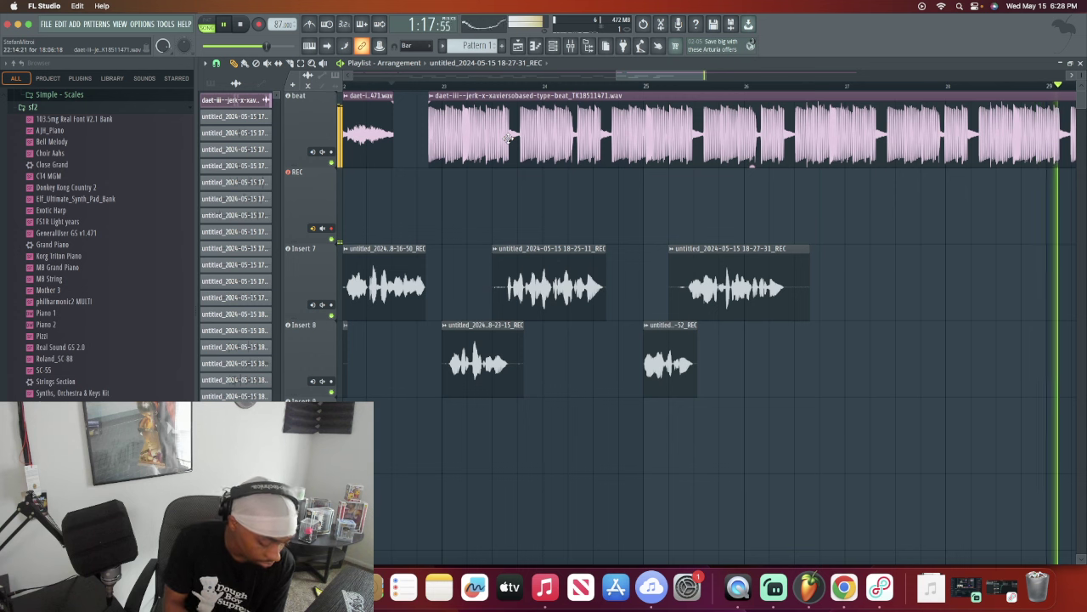
Step: Try vocal takes for the next line on the REC track, starting one beat before bar 25, and discard them
key(space)
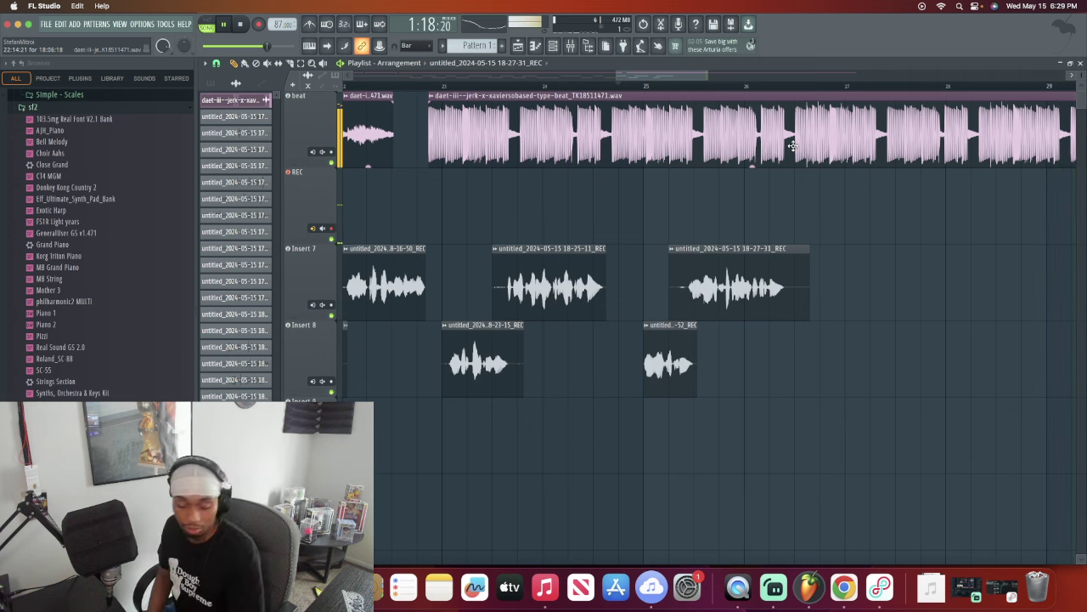
key(space)
key(space)
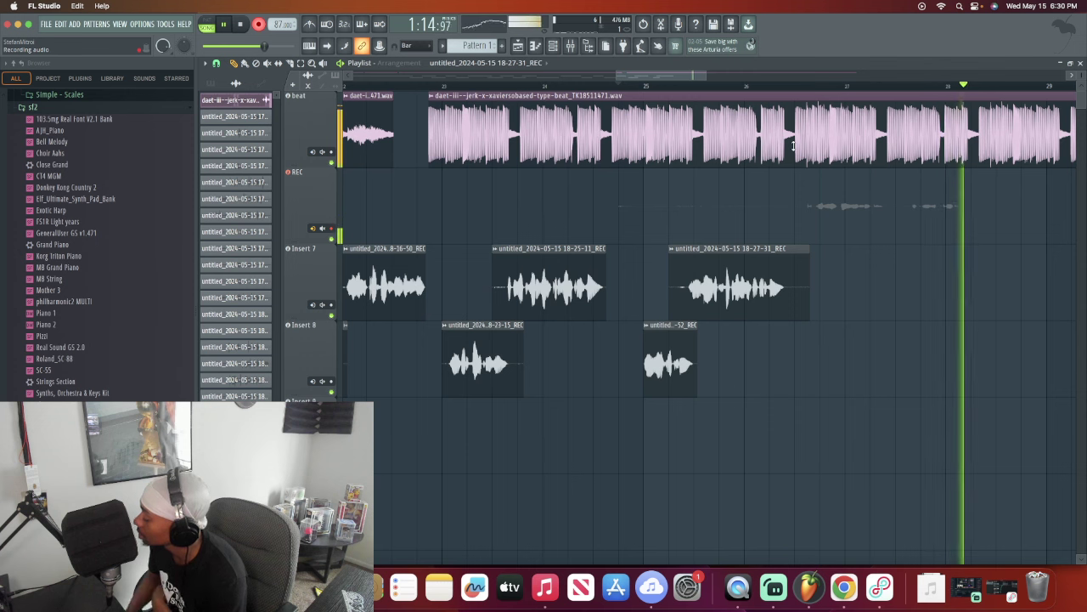
key(space)
key(ctrl+z)
key(space)
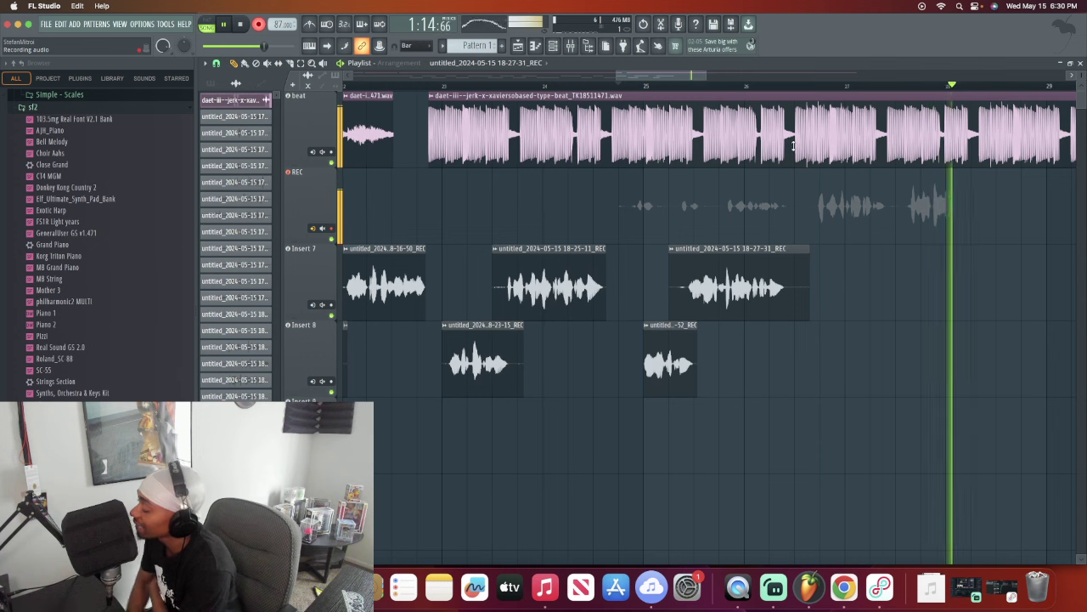
key(space)
Step: Record another vocal take, trim its start to 26:12:00 and move the clip to the Insert 8 track
key(space)
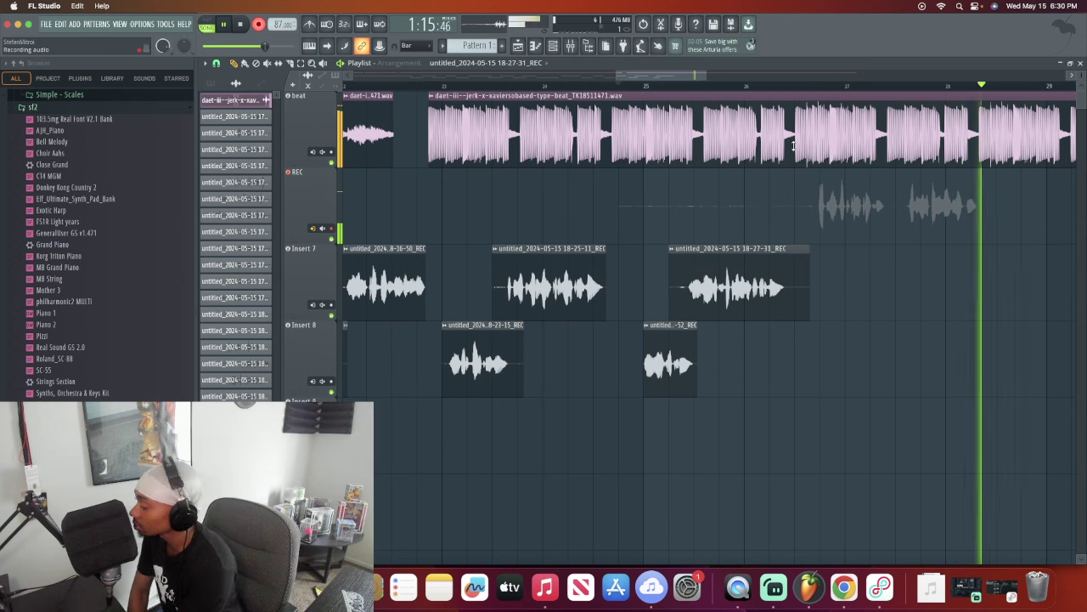
key(space)
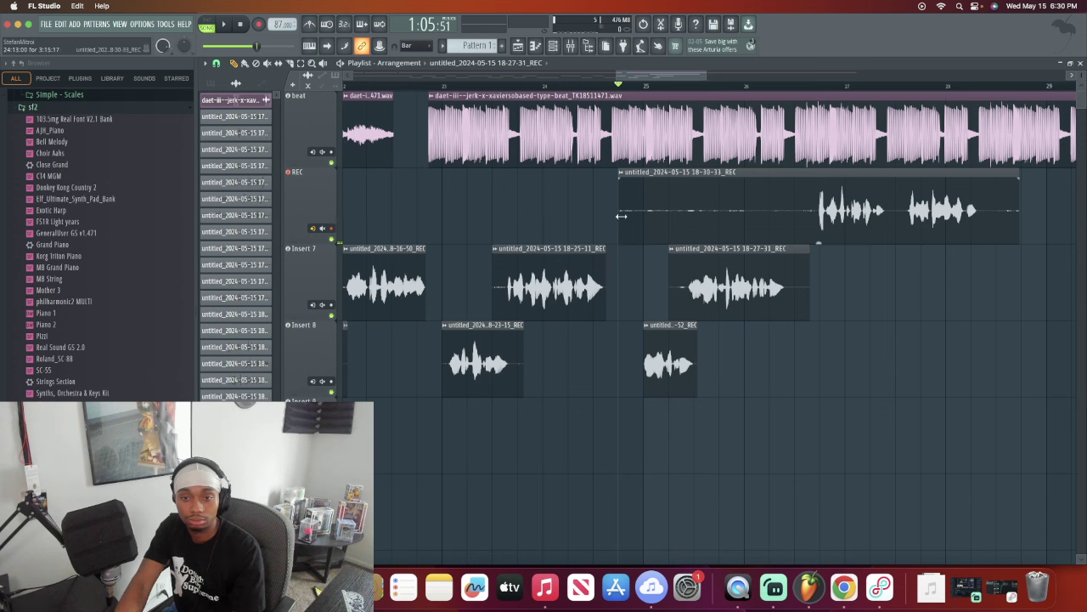
drag(621, 215, 786, 181)
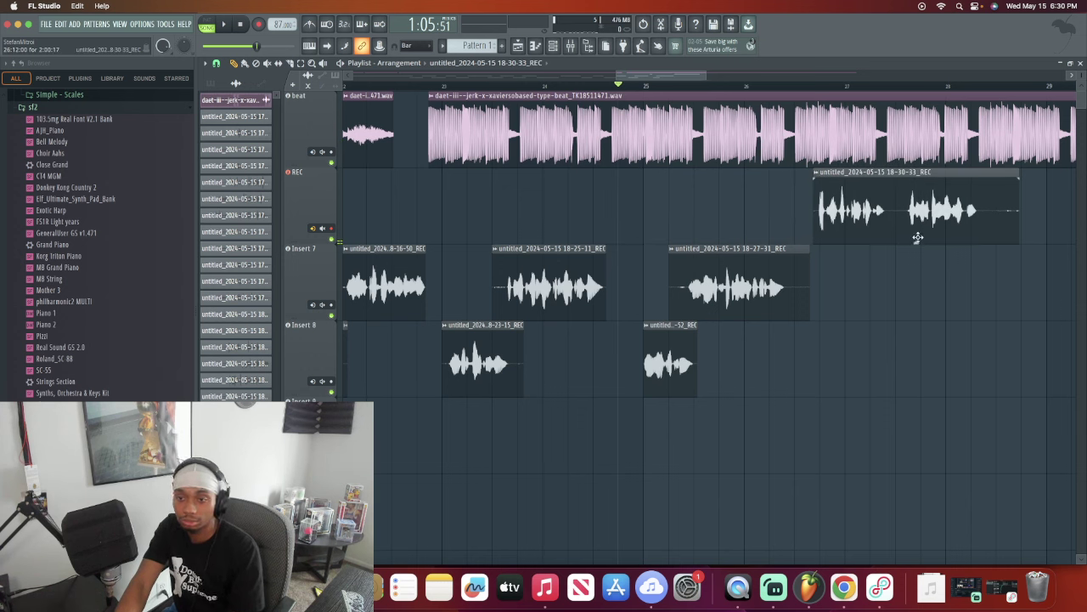
drag(901, 201, 902, 368)
Step: Play back the newly placed vocal clip on the Insert 8 track and delete it
key(space)
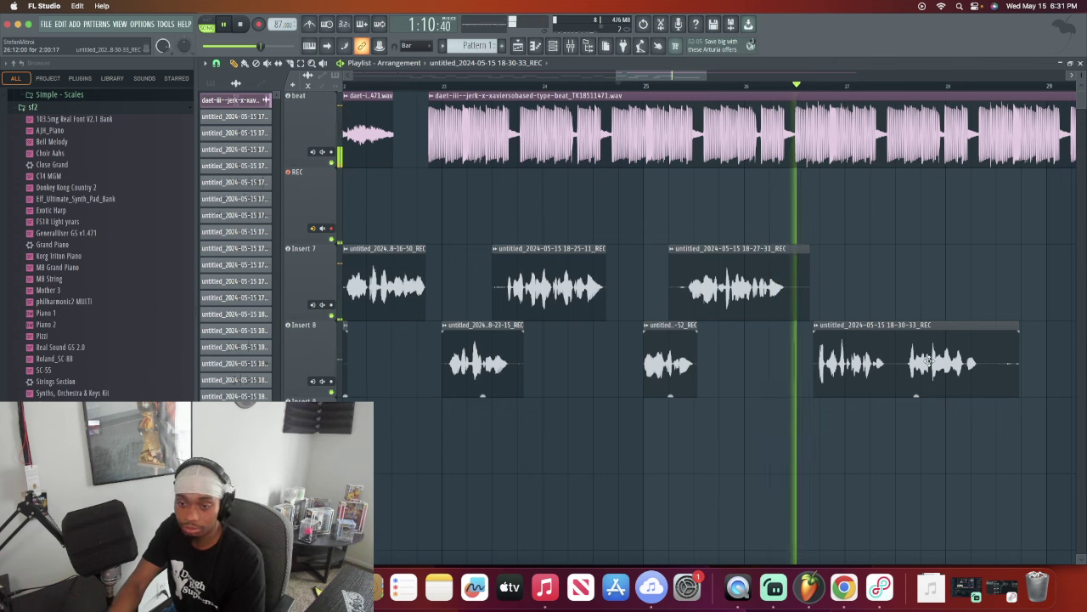
right_click(933, 364)
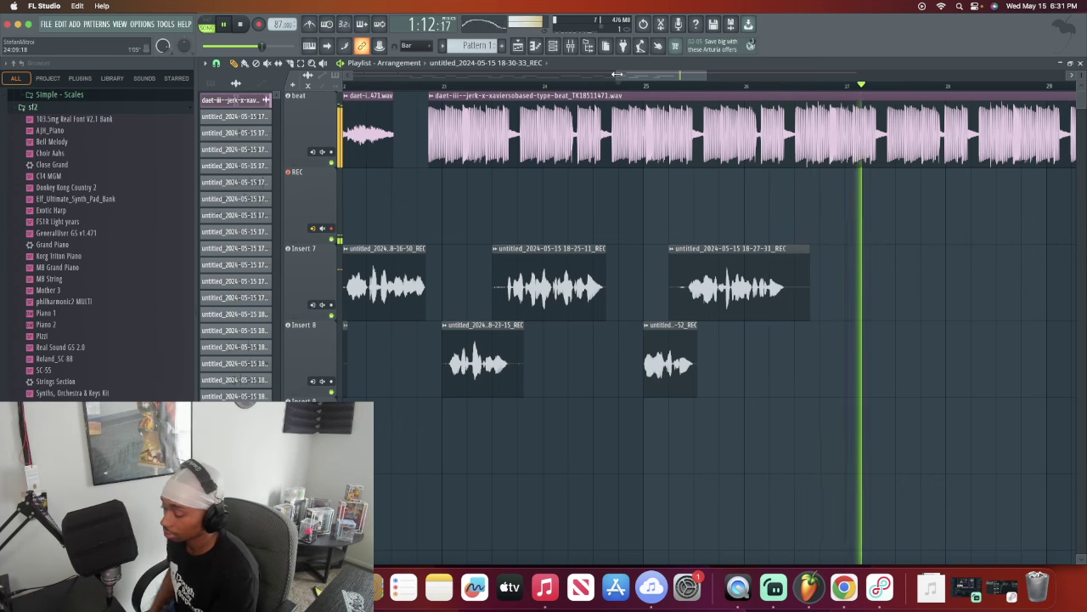
key(space)
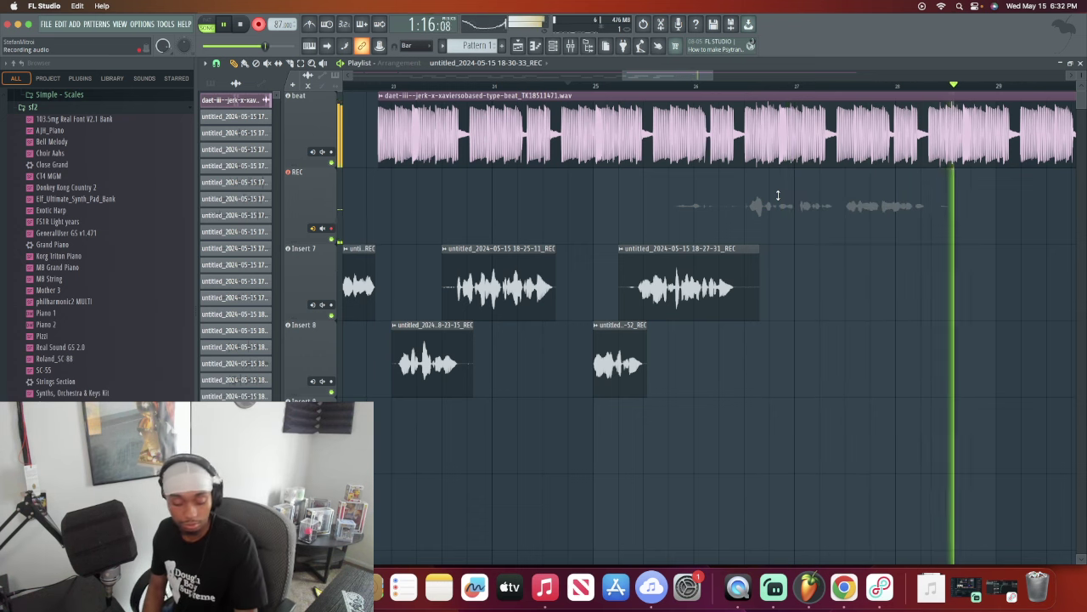
Step: Try more vocal takes on the REC track from one beat before bar 25, undoing each recording
key(ctrl+z)
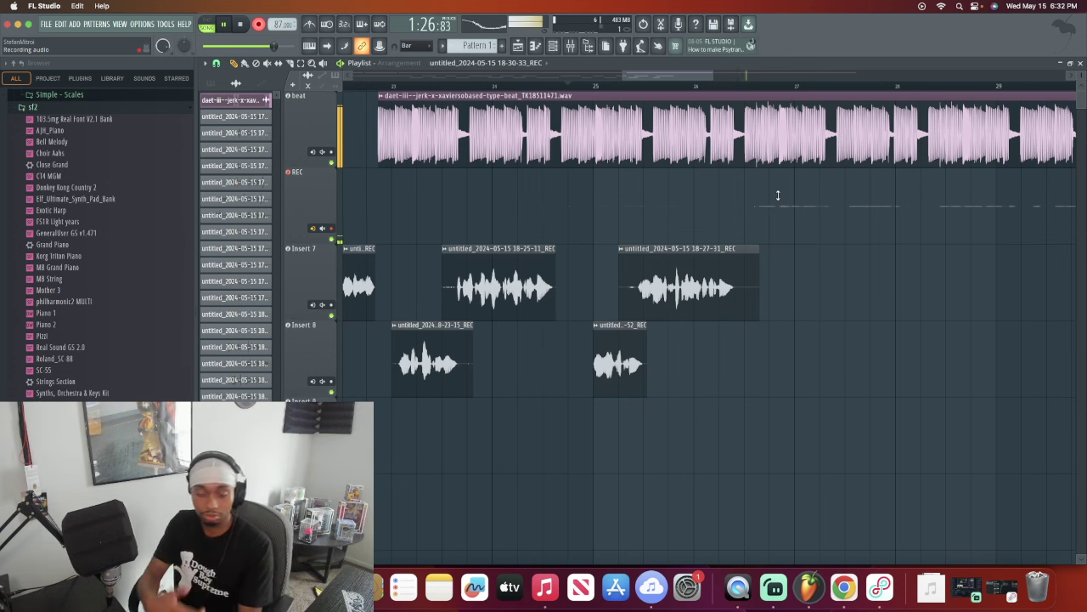
key(space)
right_click(777, 196)
key(space)
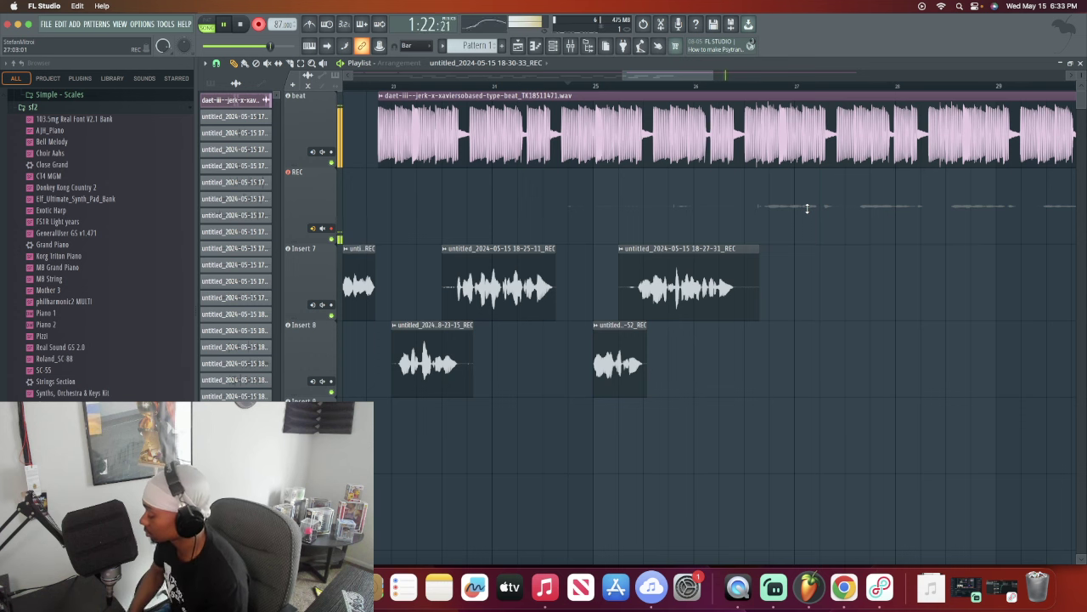
key(ctrl+z)
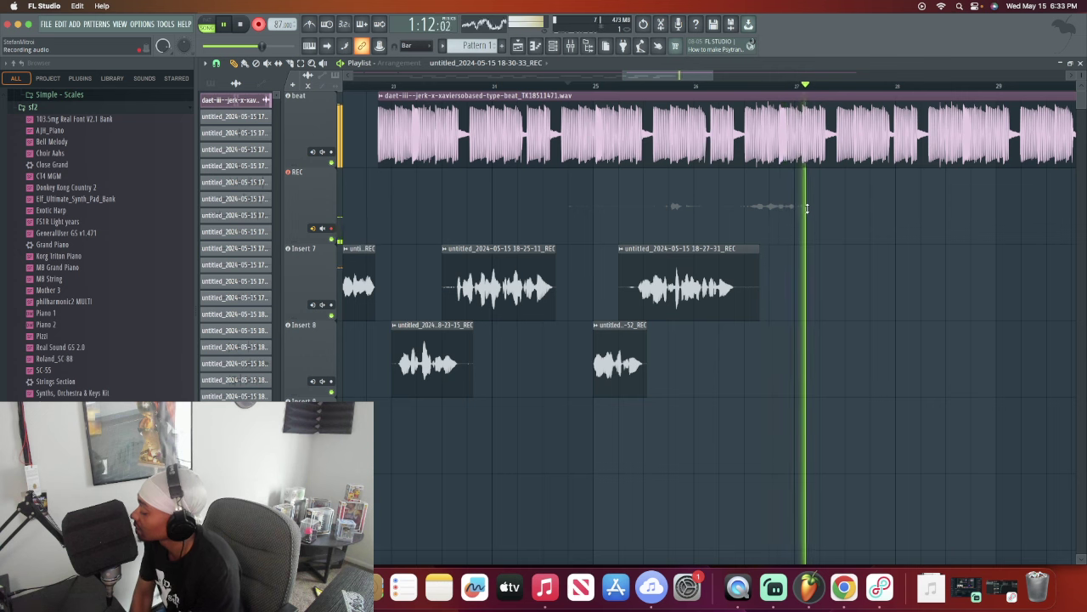
key(space)
right_click(807, 207)
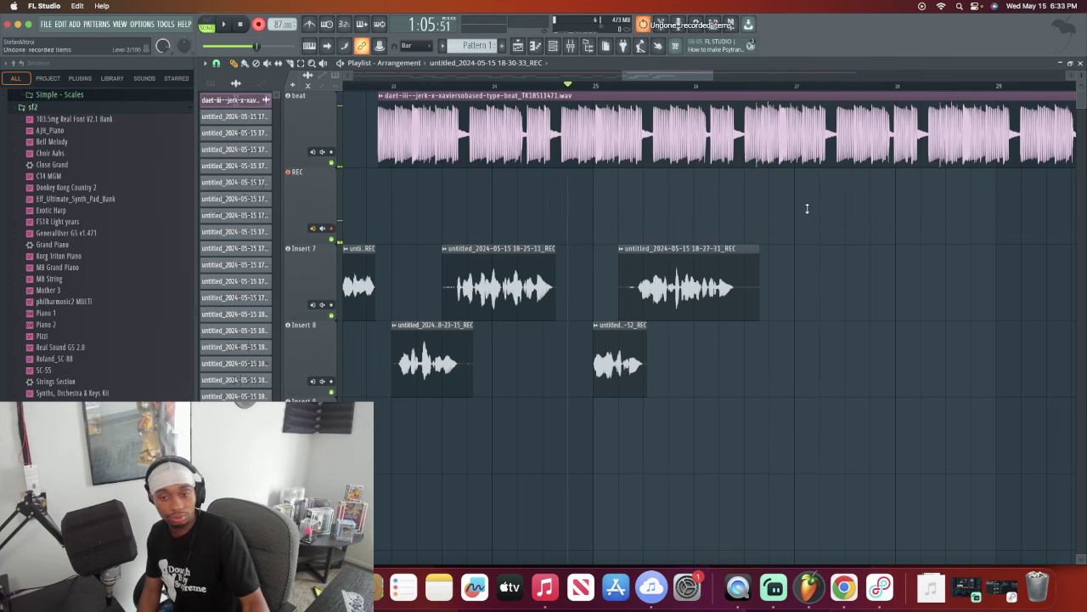
Step: Record the next vocal line on the REC track, trim its lead-in to the middle of bar 26 and move the clip to Insert 8
key(space)
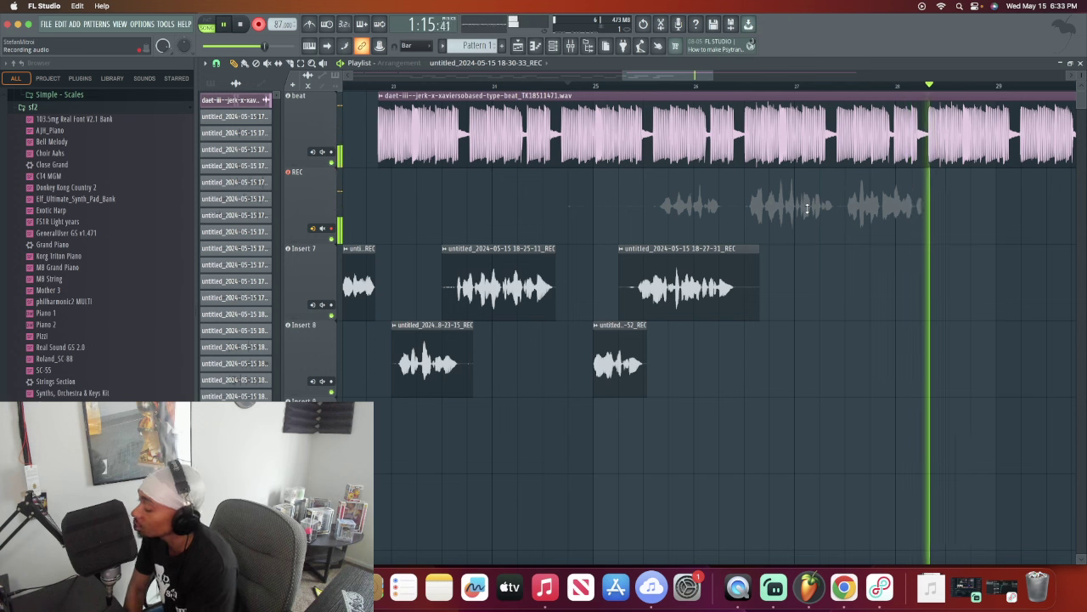
key(space)
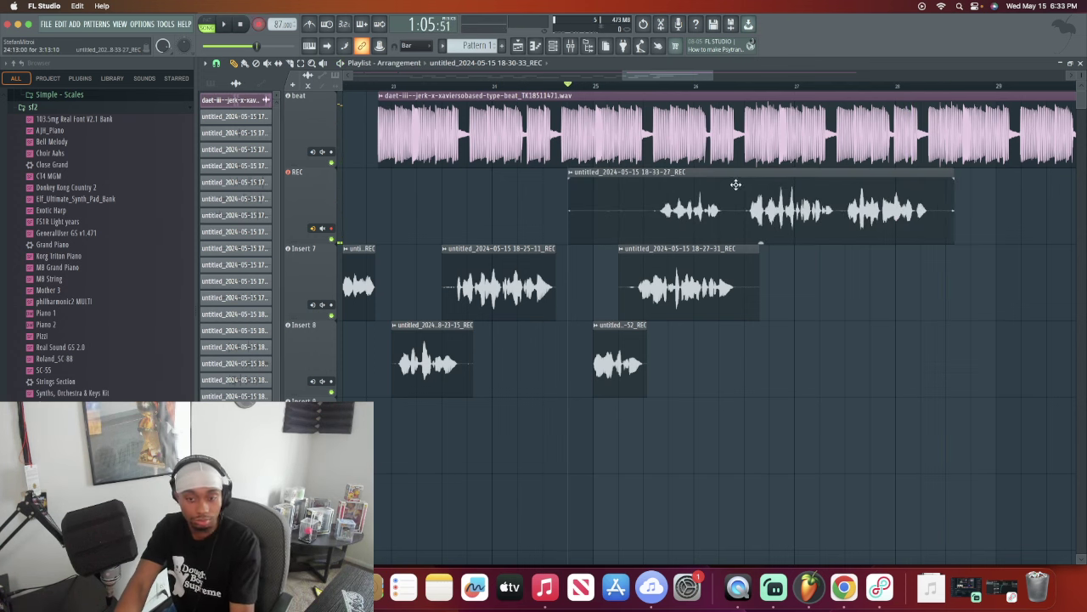
drag(569, 216, 710, 196)
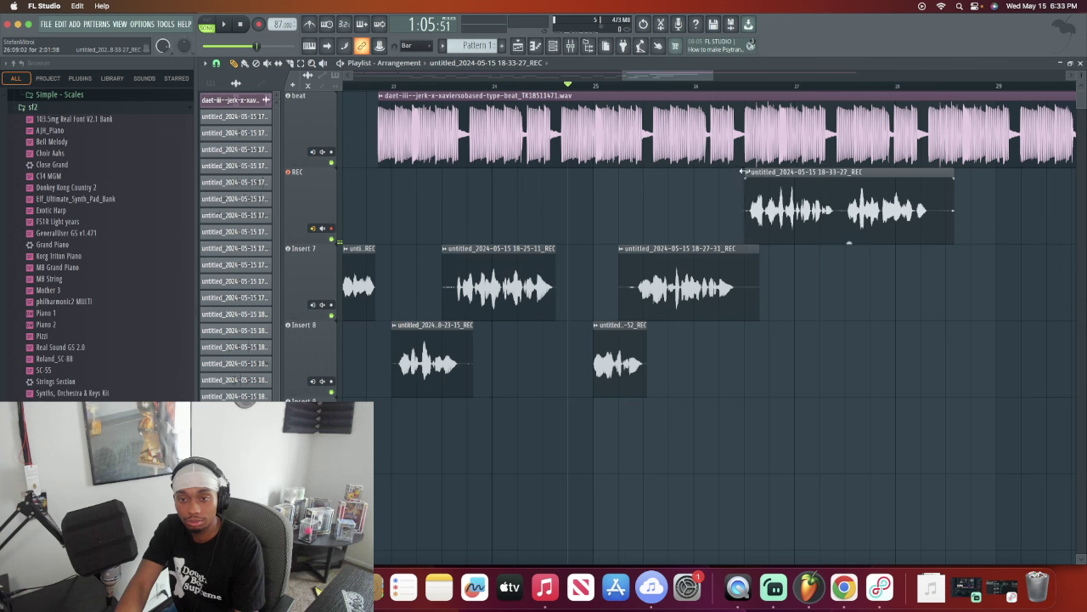
drag(821, 208, 825, 377)
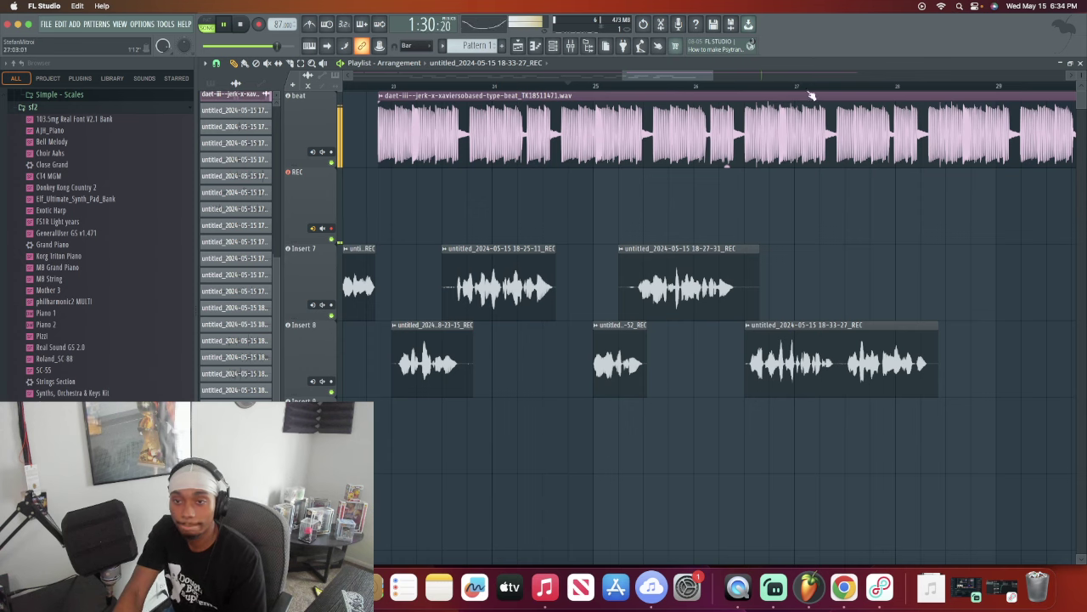
Step: Try vocal takes for the following line on the REC track from bar 26, undoing each recording
scroll(811, 96, up, 3)
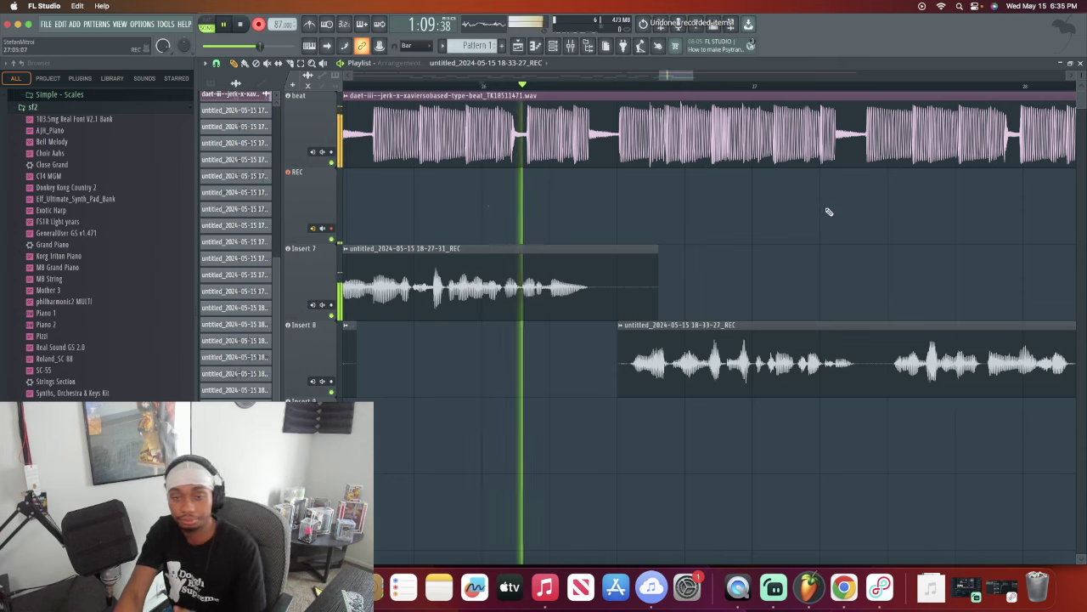
scroll(730, 87, down, 1)
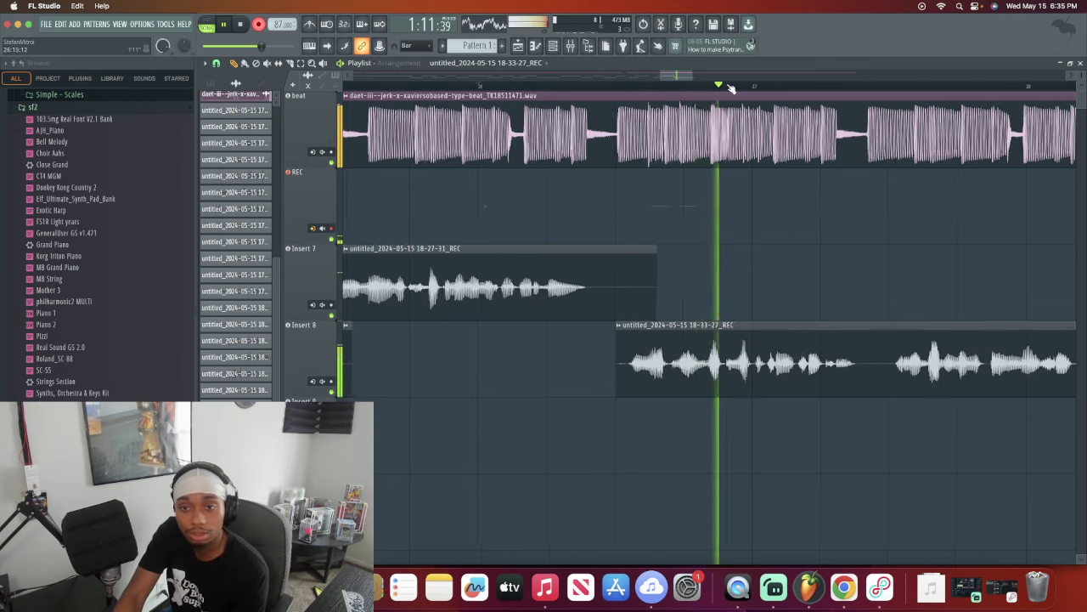
scroll(730, 87, down, 1)
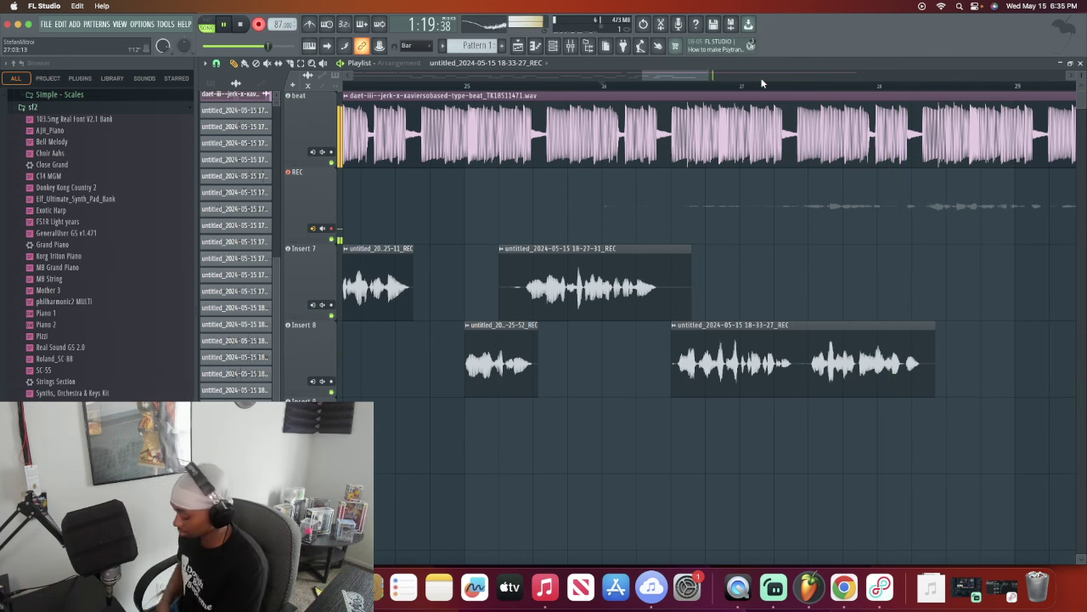
key(space)
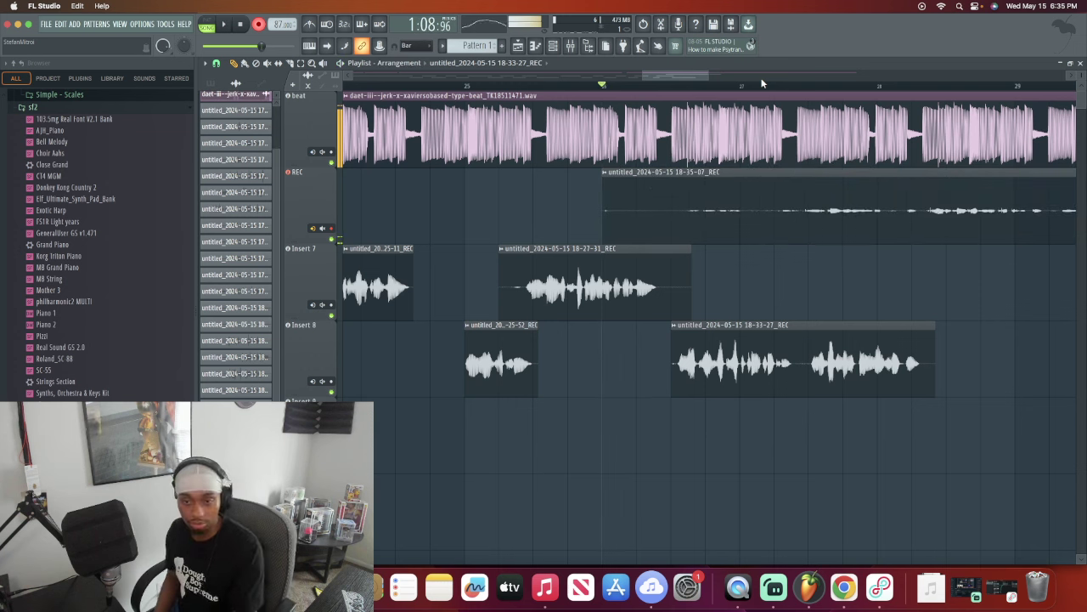
key(ctrl+z)
key(space)
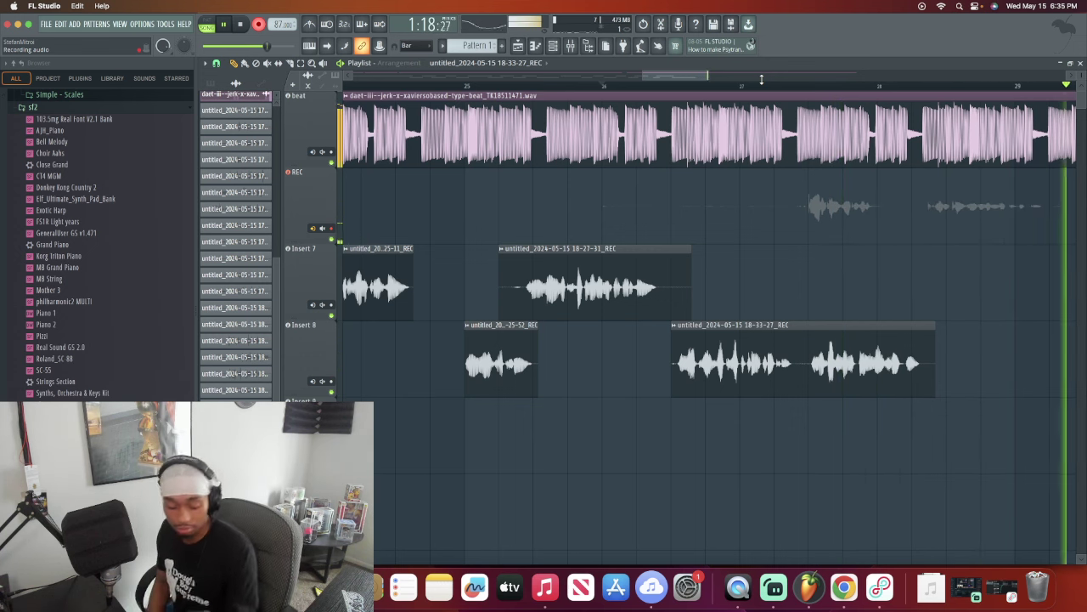
key(space)
key(ctrl+z)
key(space)
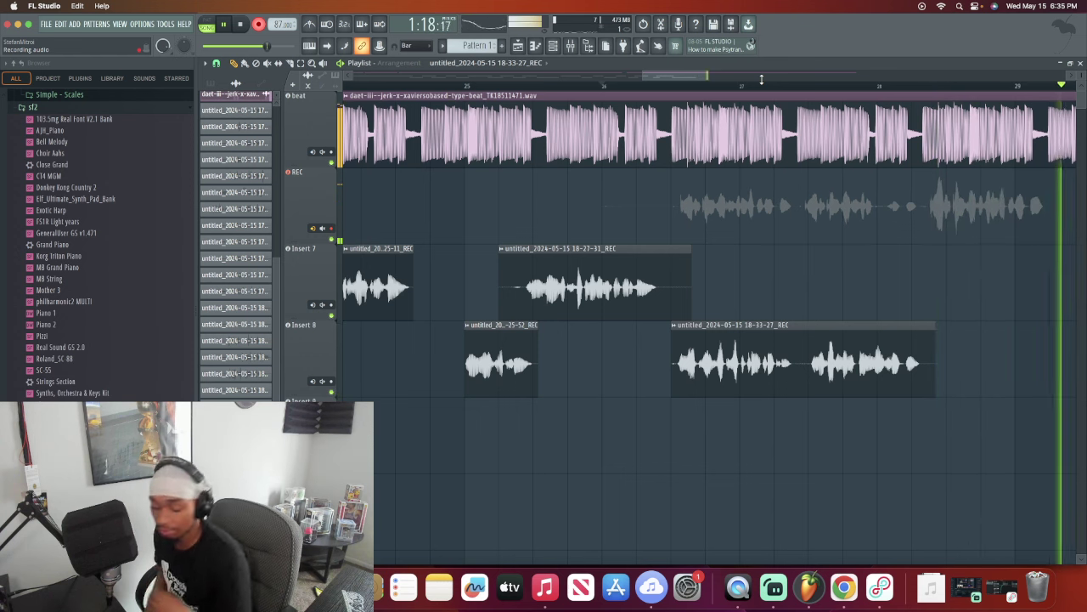
key(space)
Step: Record a new vocal take on the REC track from bar 26 through the start of bar 29
key(space)
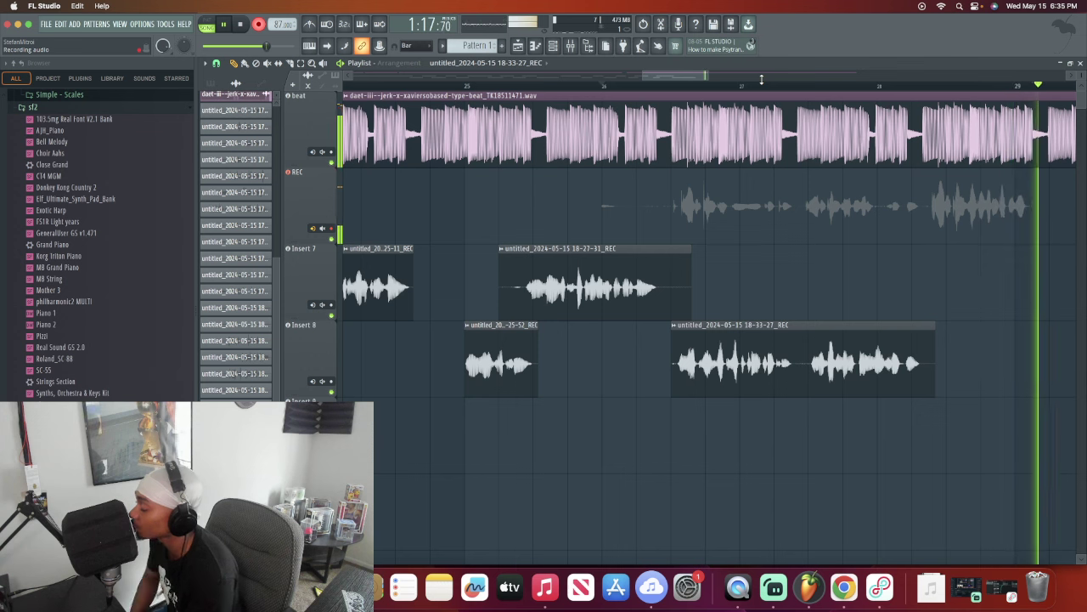
key(space)
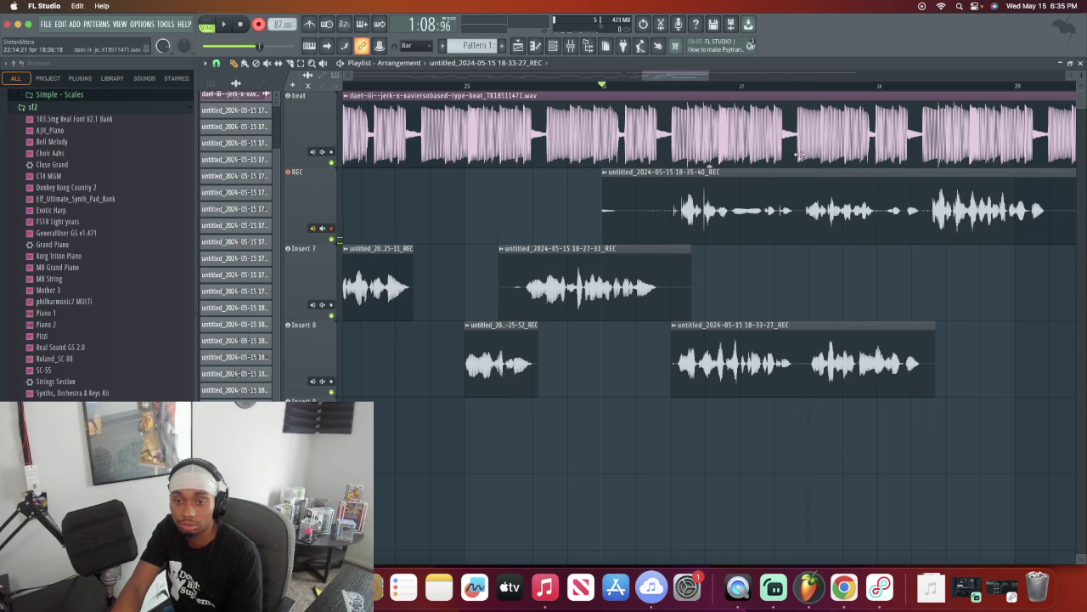
drag(709, 77, 708, 76)
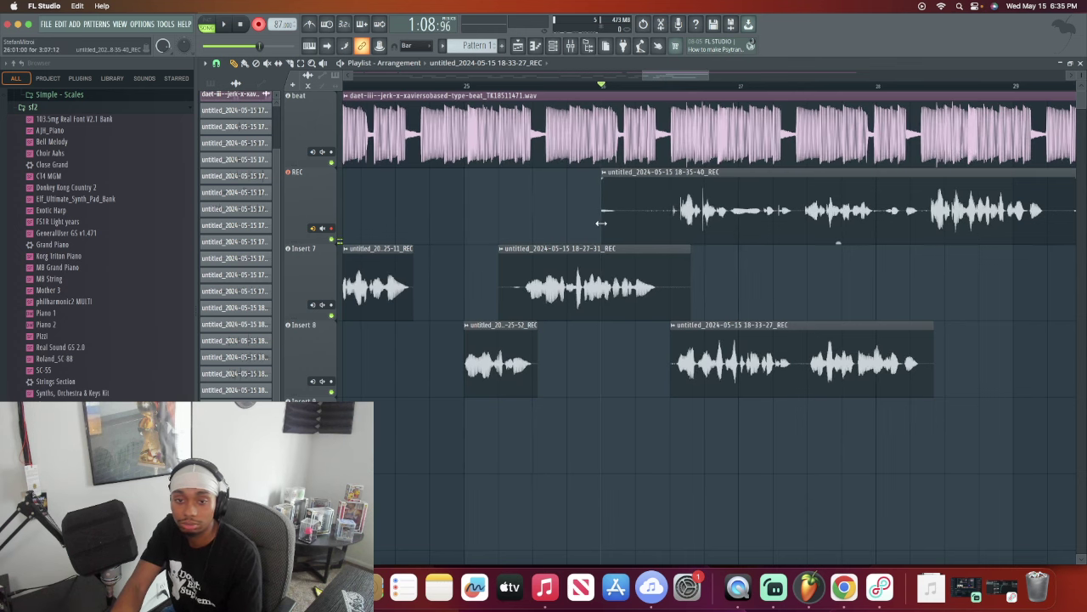
Step: Trim the new take's lead-in to the second beat of bar 28 and move the clip from the REC track to Insert 7
drag(601, 223, 844, 186)
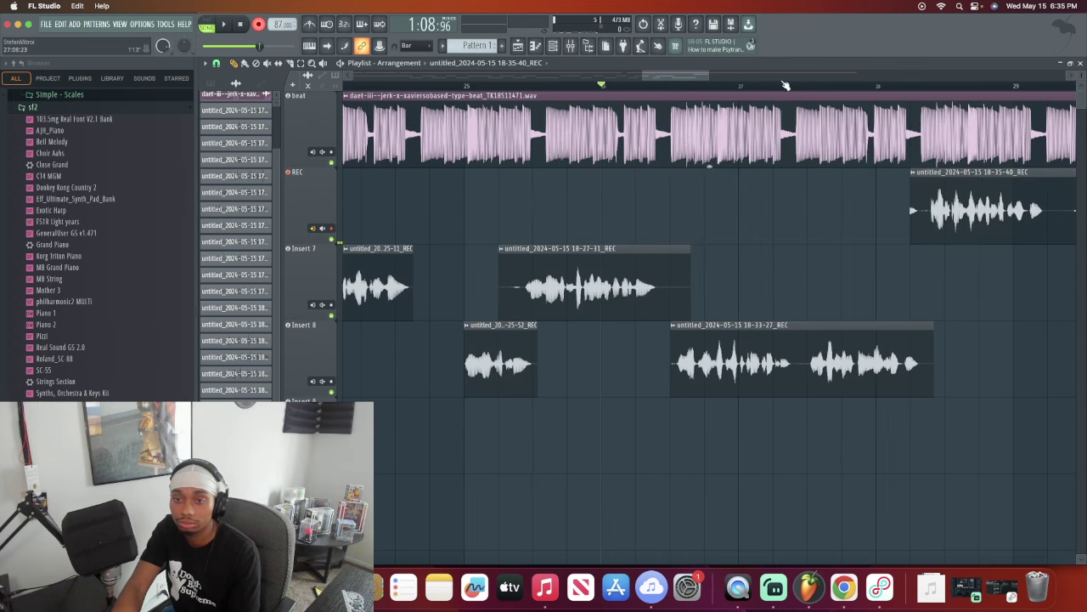
drag(693, 76, 718, 78)
key(space)
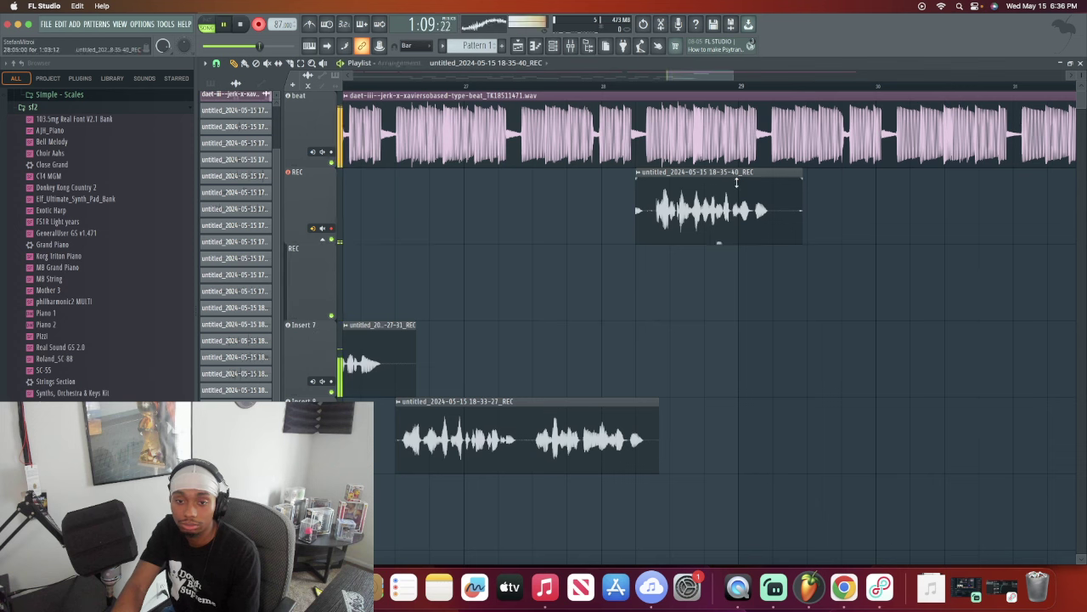
key(super+z)
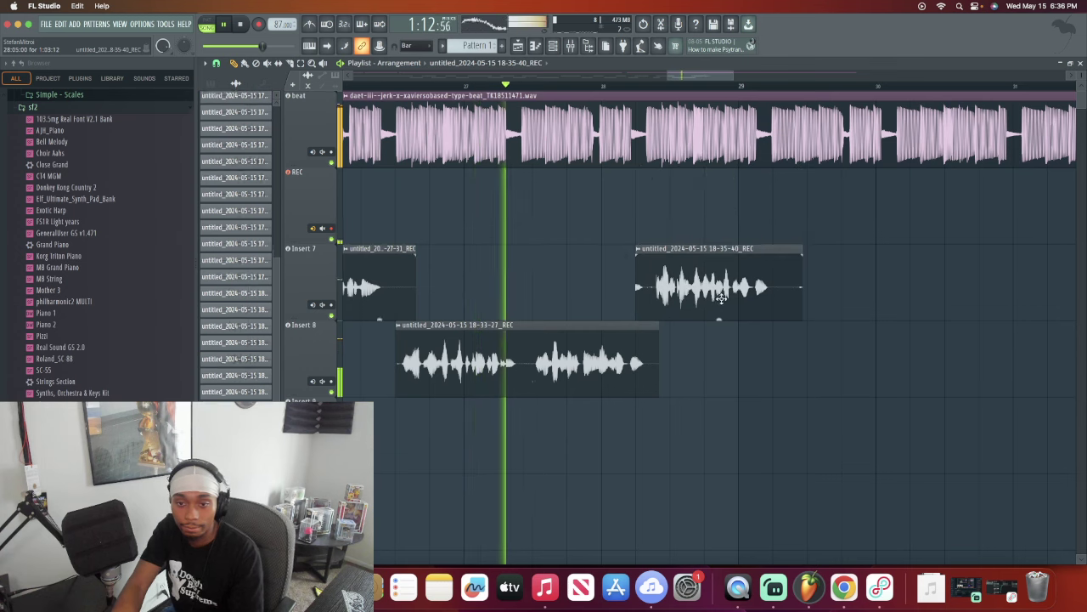
Step: Trim the Insert 7 clip's start to just before its first word with a short fade-in, and its end to the second beat of bar 29
scroll(704, 94, up, 3)
scroll(704, 93, up, 2)
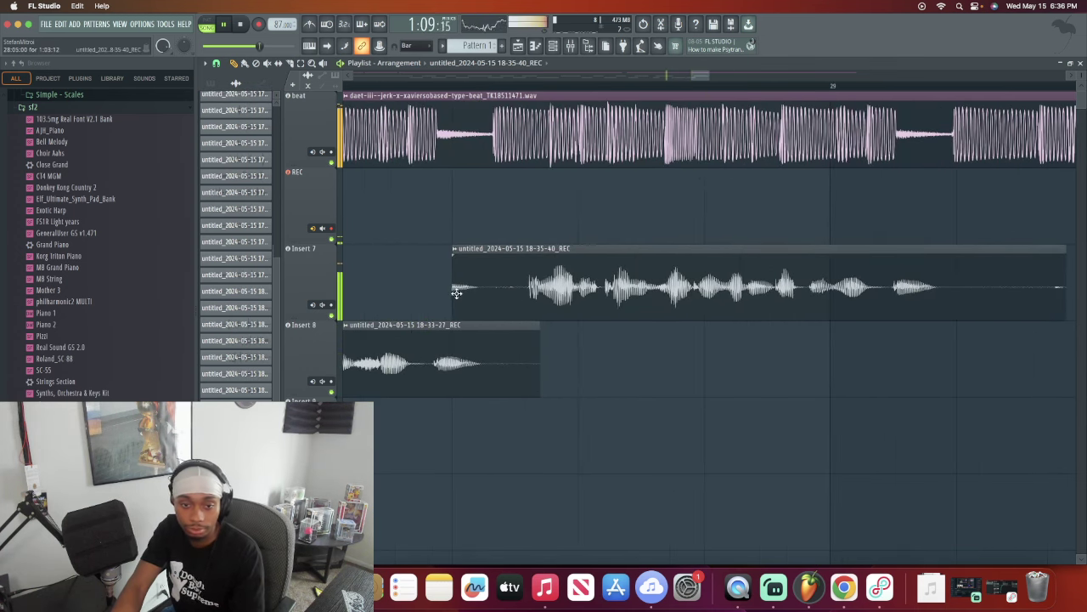
drag(455, 295, 538, 248)
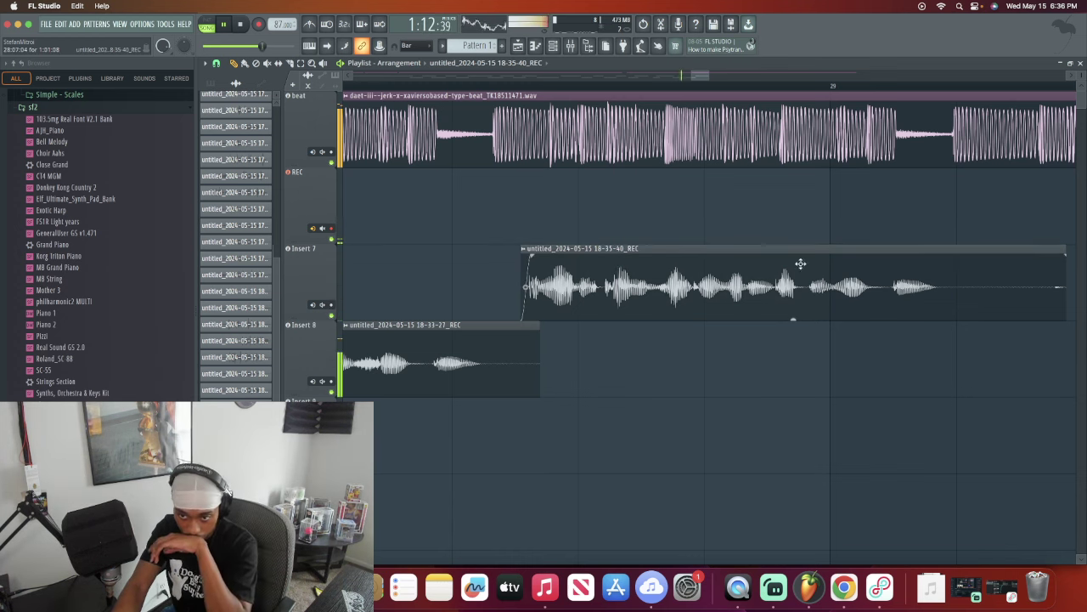
drag(1064, 288, 1018, 264)
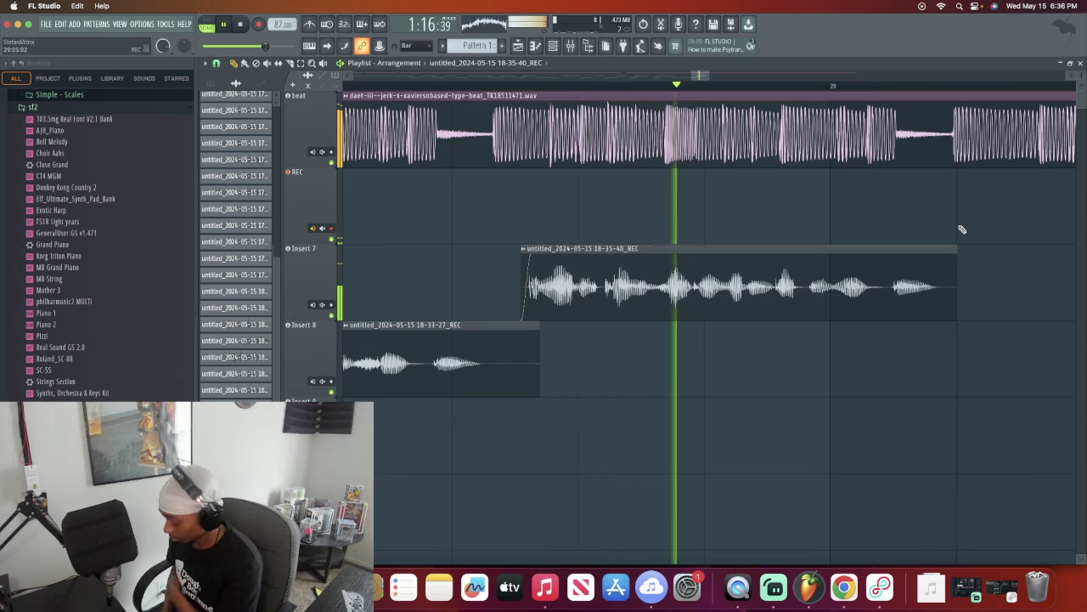
key(space)
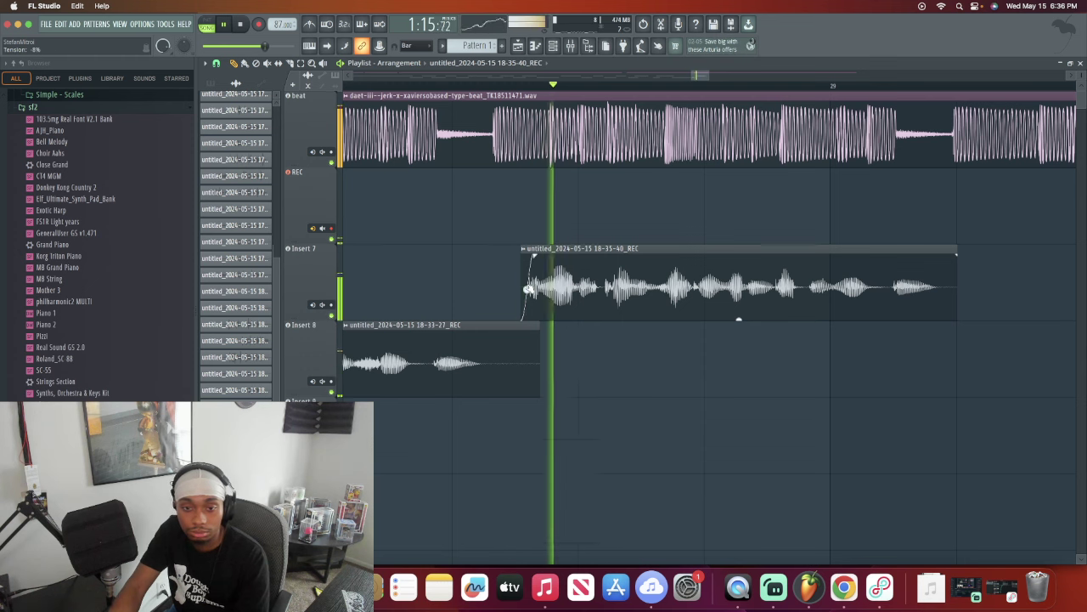
Step: Trim the last Insert 8 clip to end just before the next Insert 7 clip, and tighten its start to the first word with a short fade-in
mouse_move(690, 74)
mouse_down()
mouse_move(629, 74)
mouse_move(696, 68)
mouse_up()
click(690, 85)
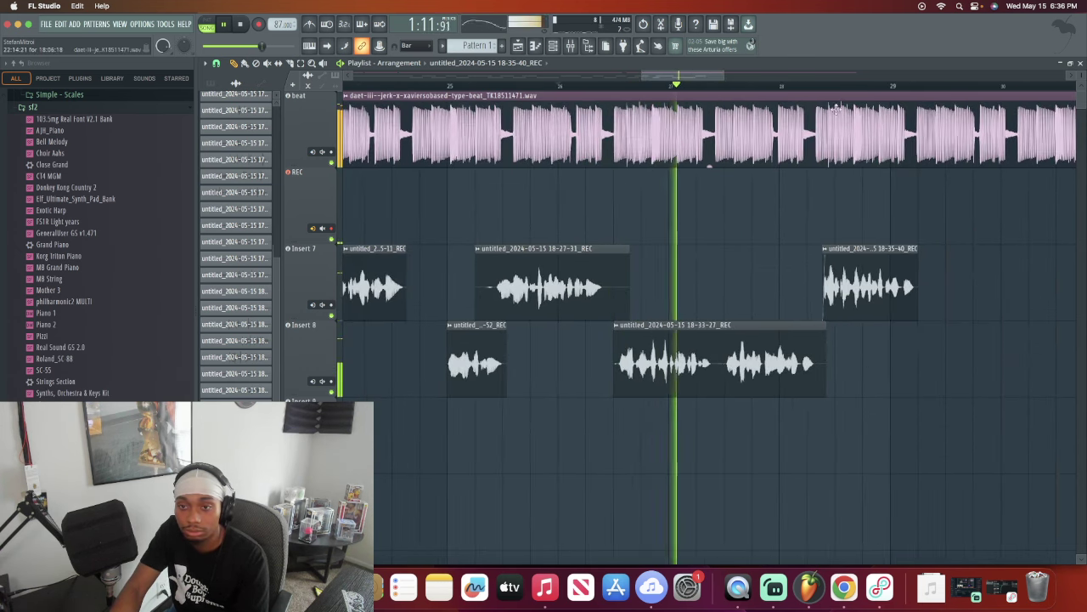
scroll(849, 361, up, 5)
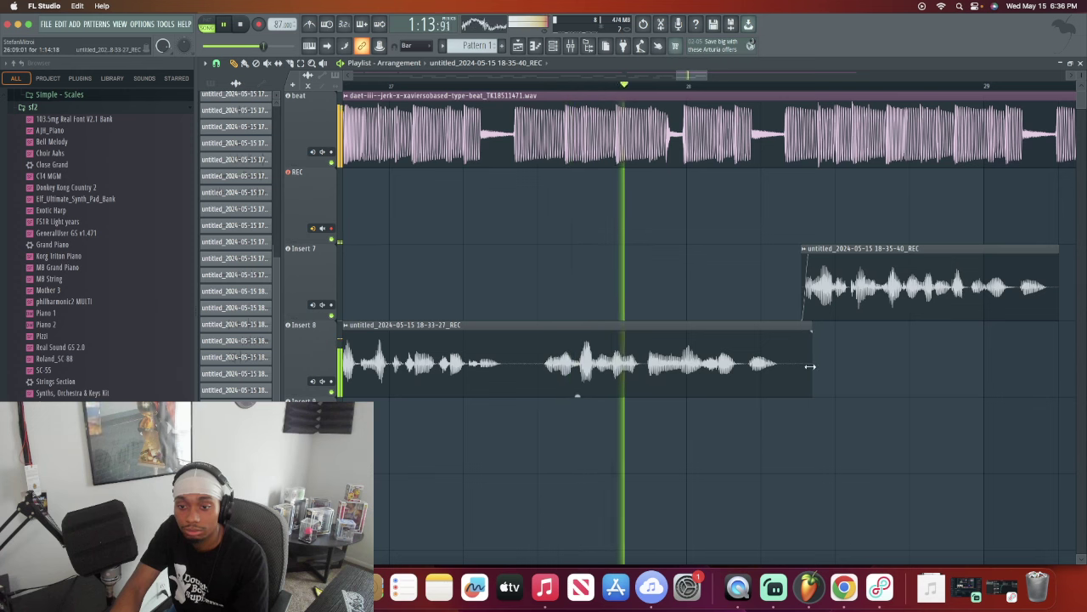
drag(810, 366, 797, 364)
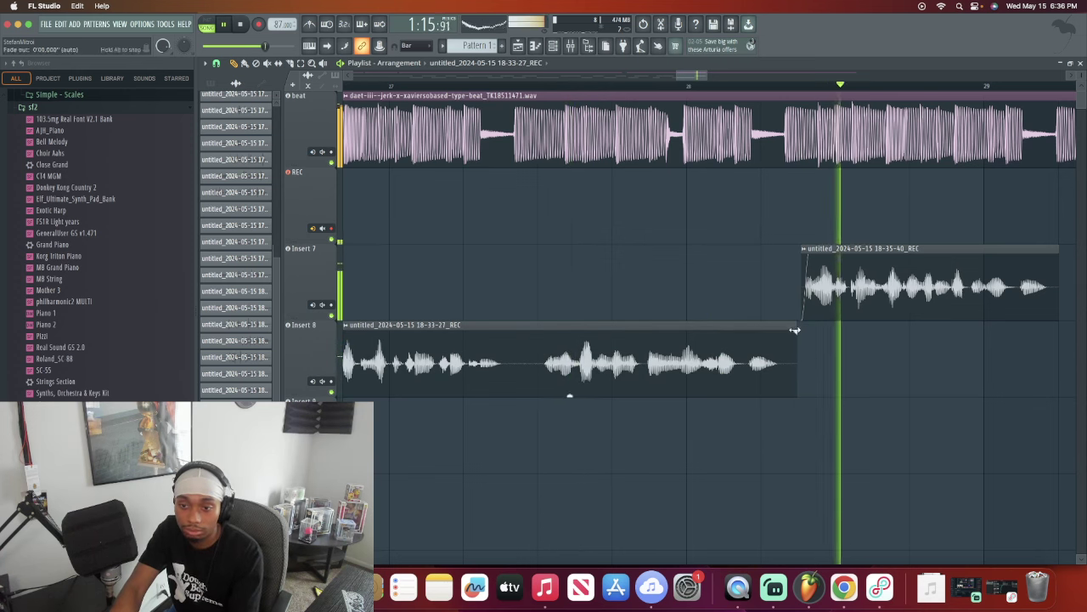
mouse_move(690, 75)
mouse_down()
mouse_move(701, 80)
mouse_move(714, 55)
mouse_move(720, 71)
mouse_move(706, 73)
mouse_up()
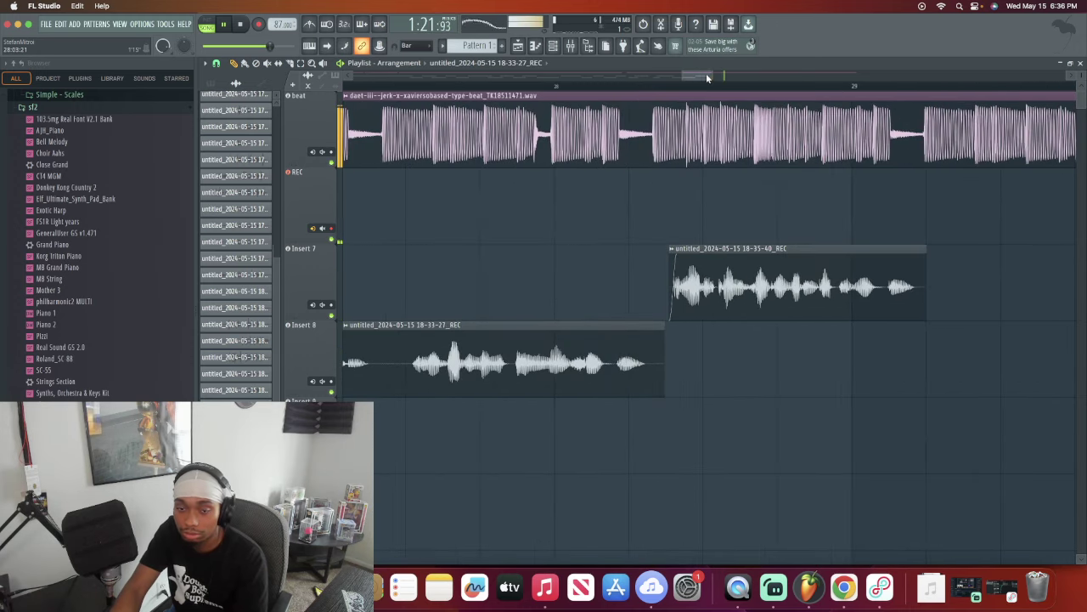
drag(708, 78, 698, 87)
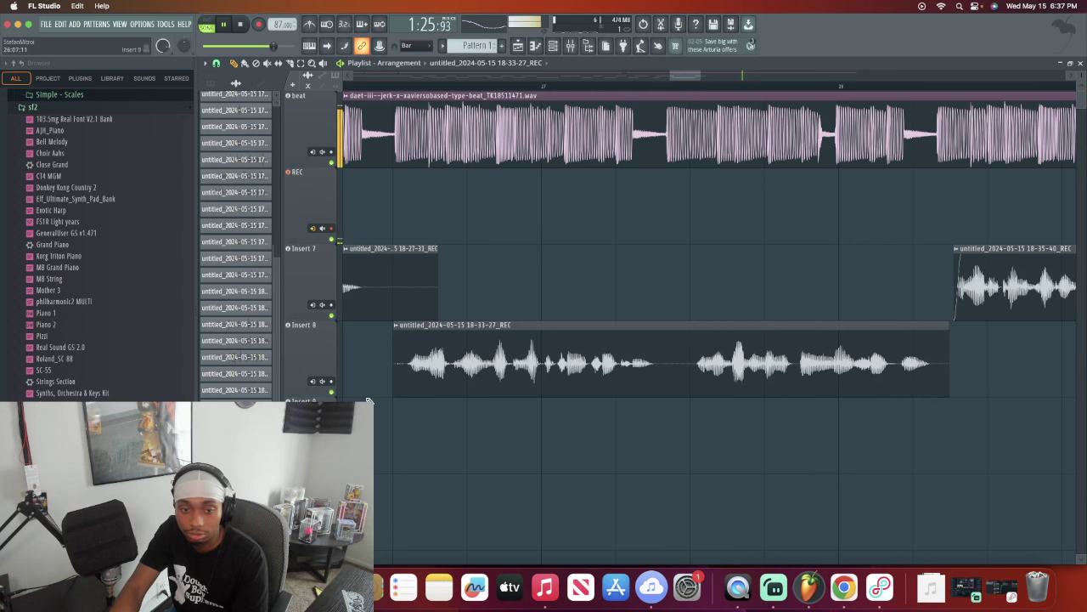
drag(393, 360, 406, 338)
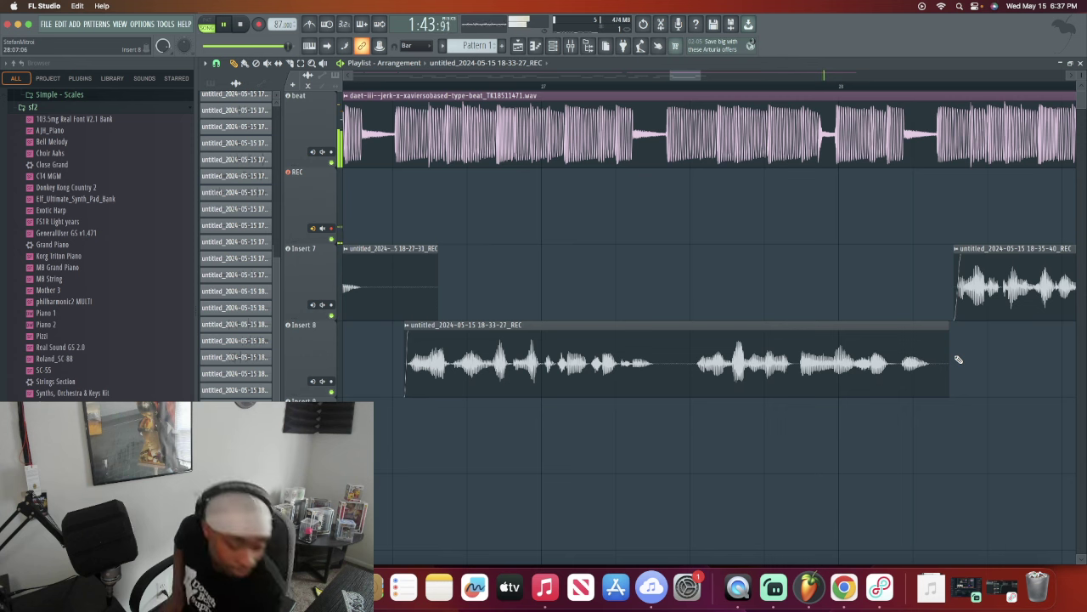
key(space)
Step: Switch to Loopback, unmute the AIR 192 4 source and return to the FL Studio playlist
click(880, 595)
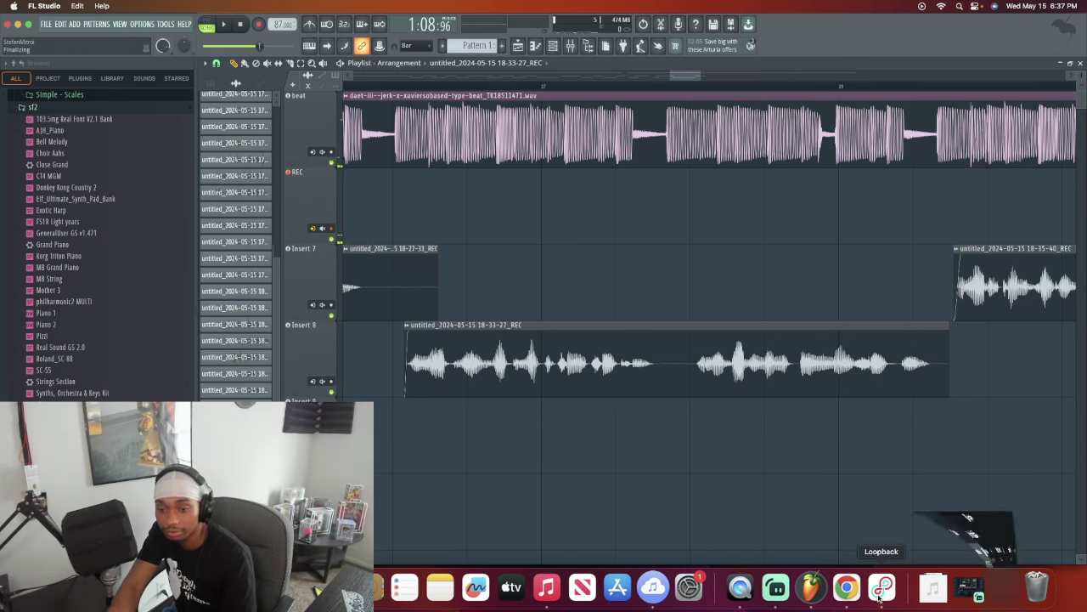
click(502, 420)
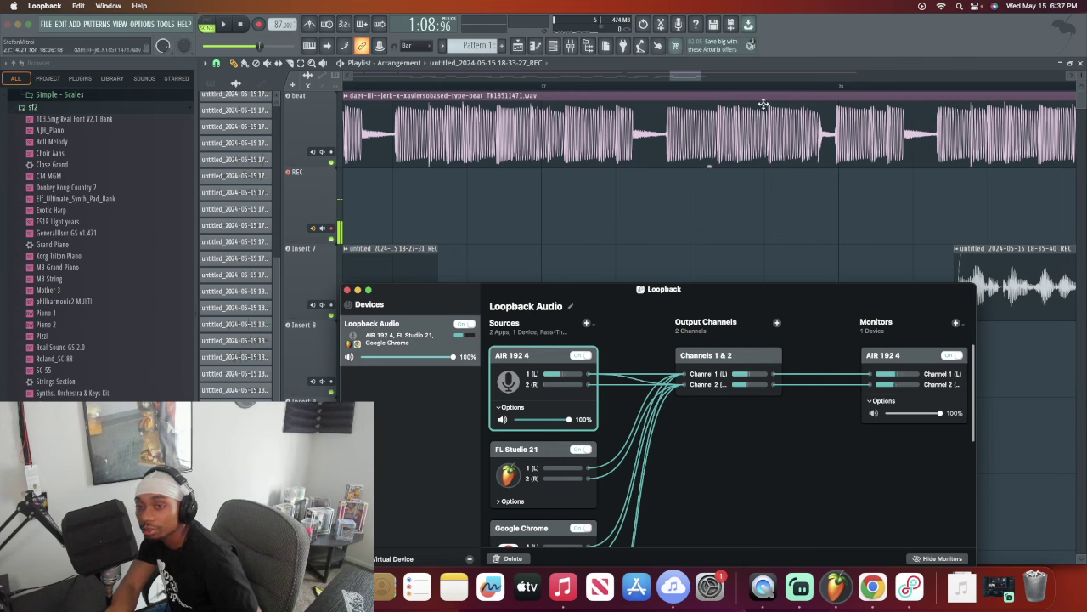
click(710, 91)
mouse_move(705, 74)
mouse_down()
mouse_move(664, 77)
mouse_move(687, 78)
mouse_up()
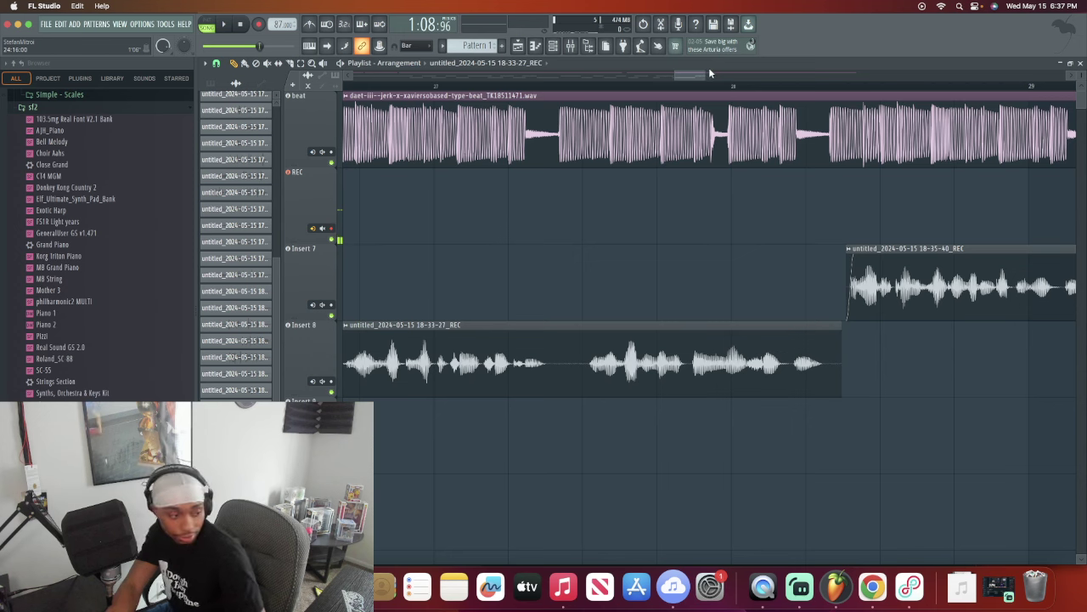
drag(701, 77, 734, 78)
scroll(747, 136, left, 3)
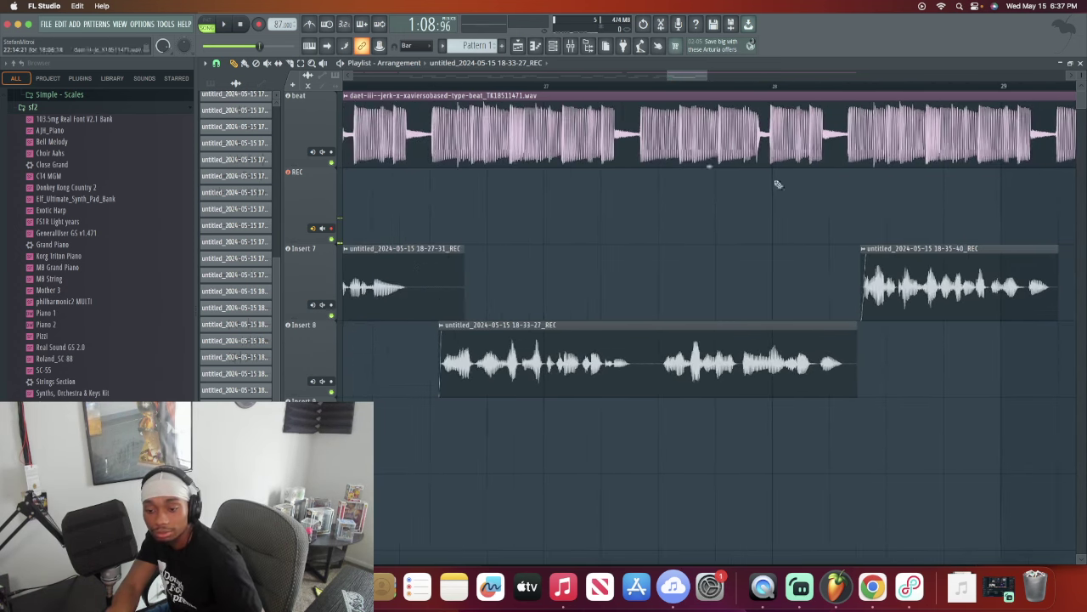
Step: Switch to Loopback, mute the AIR 192 4 source and return to the FL Studio playlist
scroll(840, 357, down, 2)
click(910, 586)
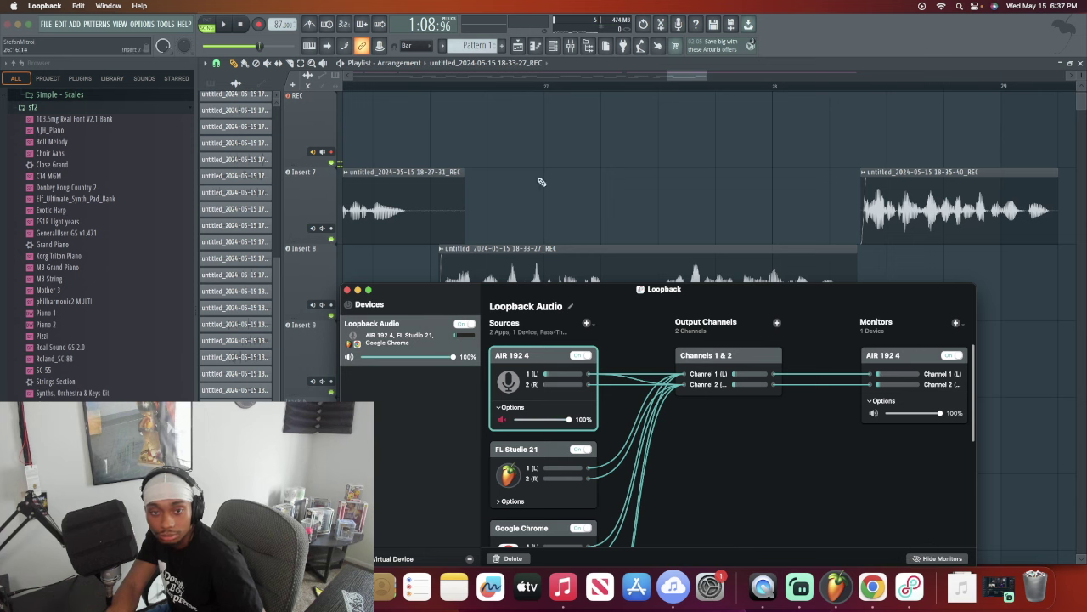
click(508, 86)
Step: Play the arrangement repeatedly from around the middle of bar 26 to check the latest vocal lines against the beat
click(403, 83)
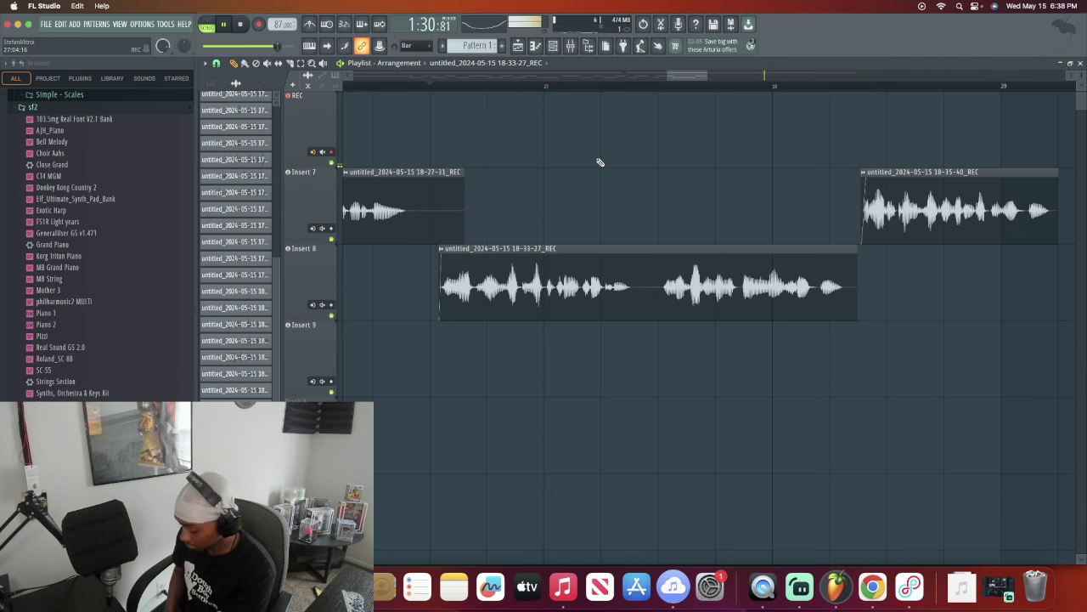
key(space)
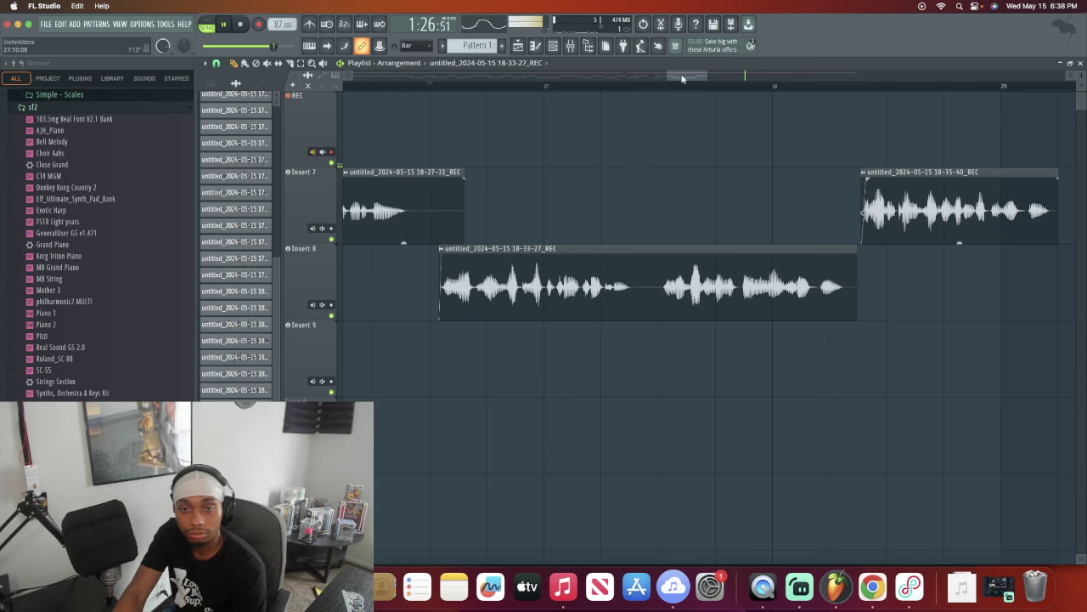
mouse_move(682, 74)
mouse_down()
mouse_move(689, 91)
mouse_move(715, 68)
mouse_move(756, 68)
mouse_move(681, 70)
mouse_up()
scroll(765, 131, up, 1)
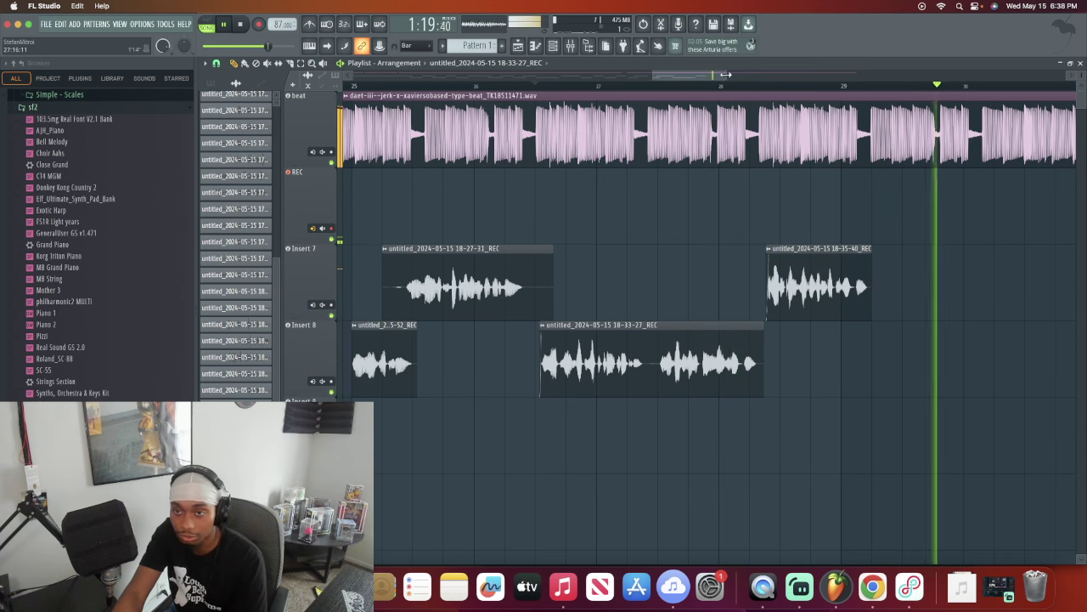
click(534, 86)
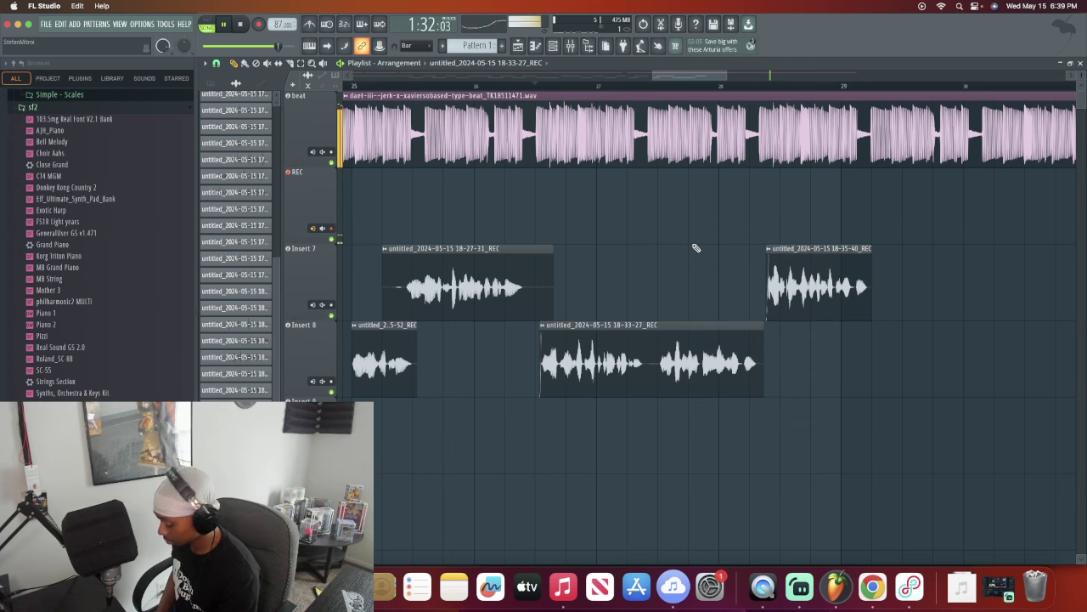
click(533, 85)
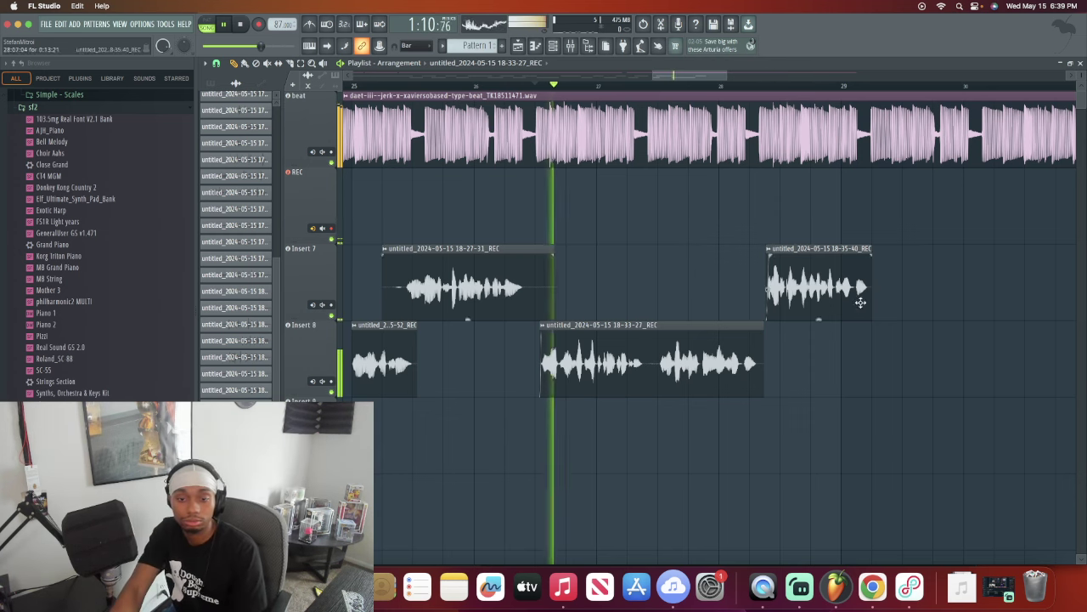
scroll(595, 78, up, 4)
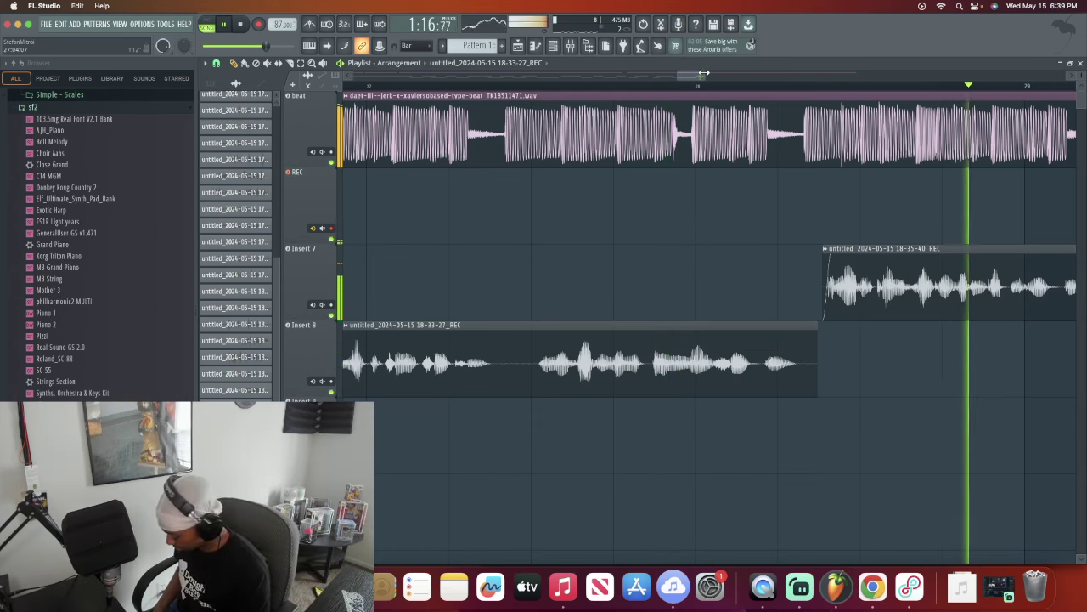
key(space)
key(space)
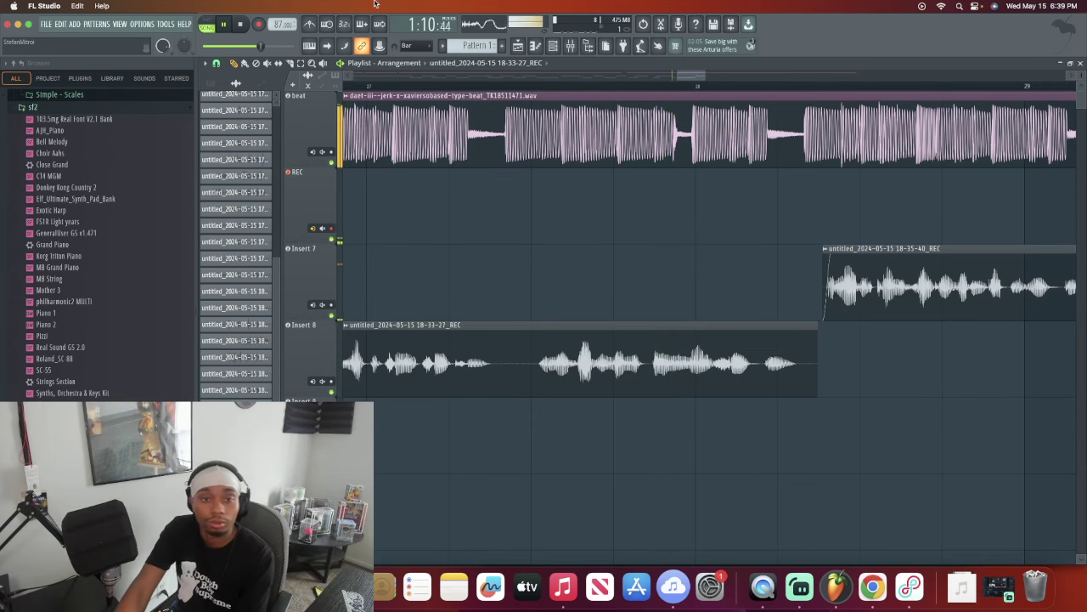
Step: Play the whole song from the beginning to review all recorded vocal lines
click(255, 24)
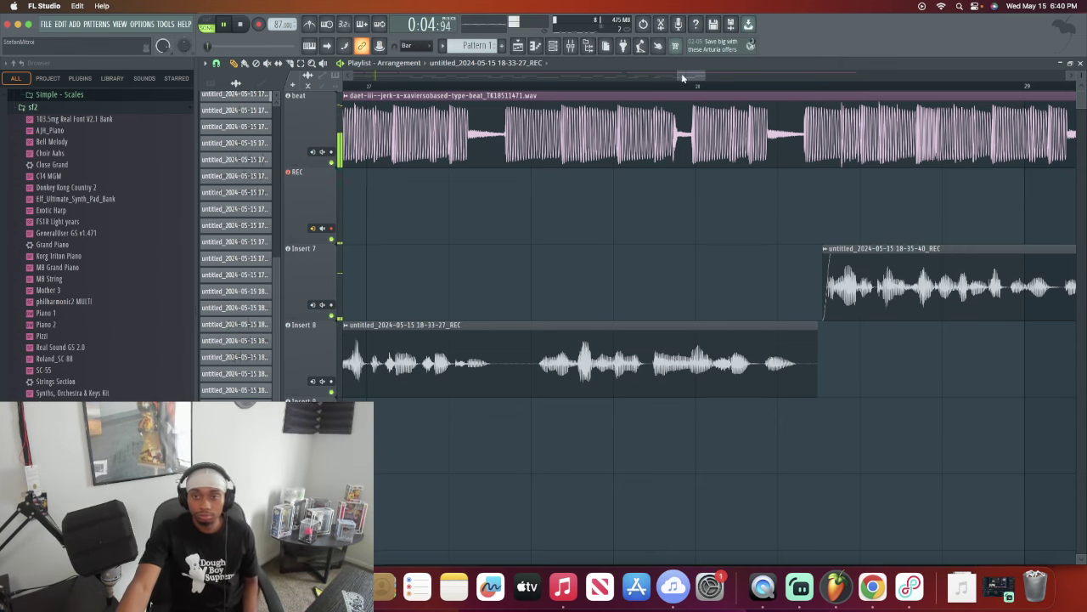
drag(676, 77, 459, 81)
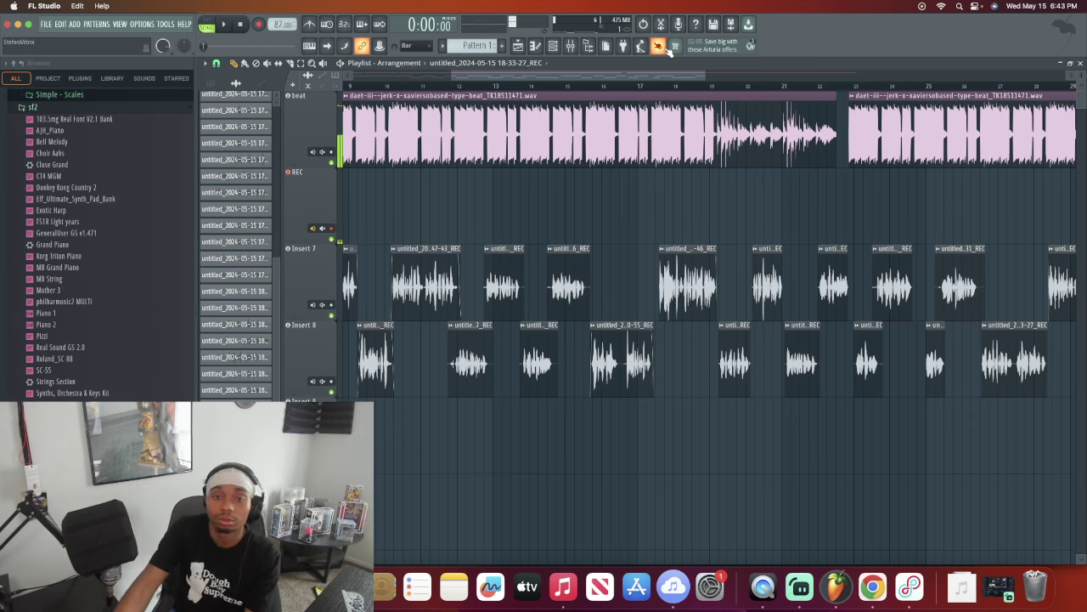
drag(700, 79, 820, 61)
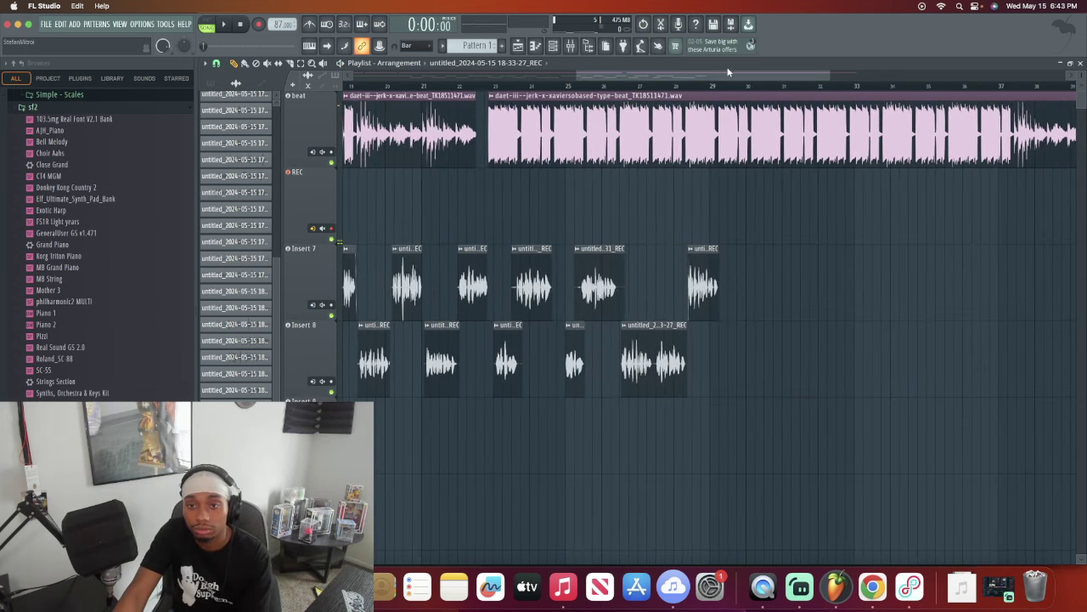
Step: Play the latest vocal lines from the second beat of bar 26 to check how they lead into the next line
scroll(682, 88, up, 5)
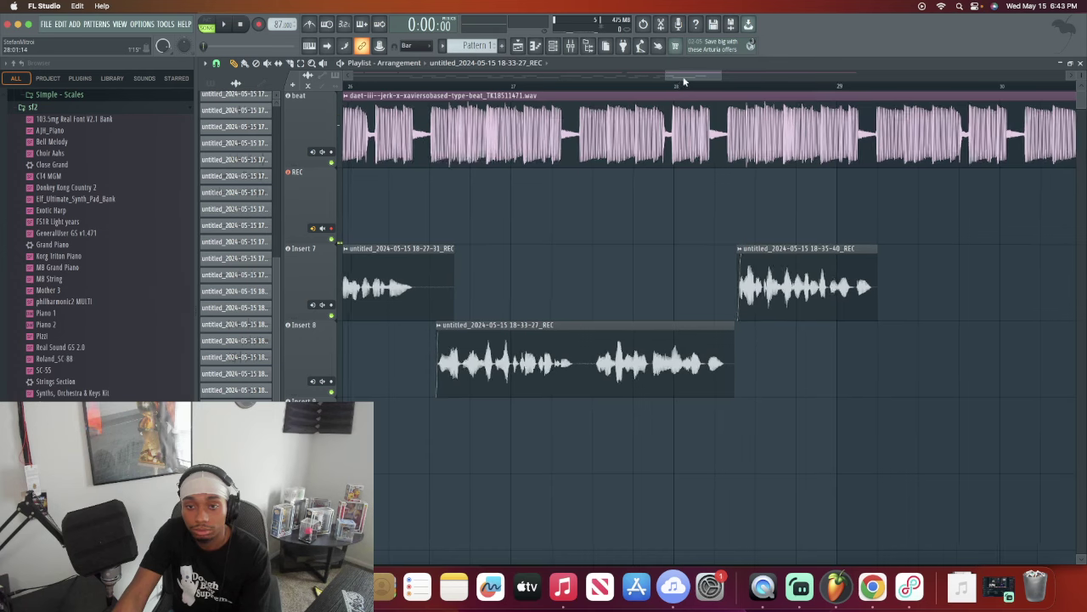
drag(684, 79, 676, 77)
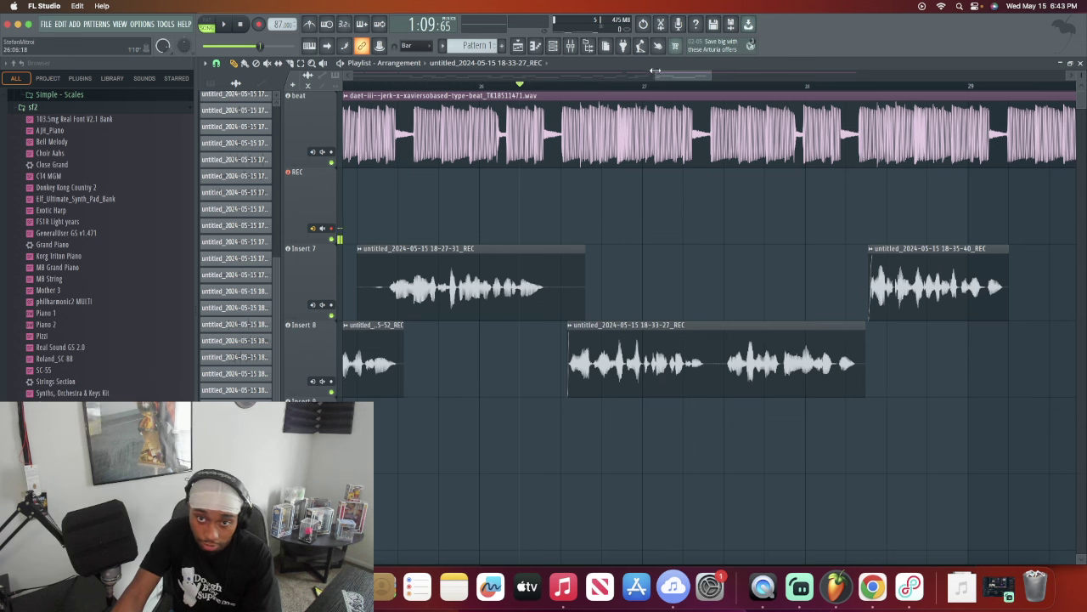
key(space)
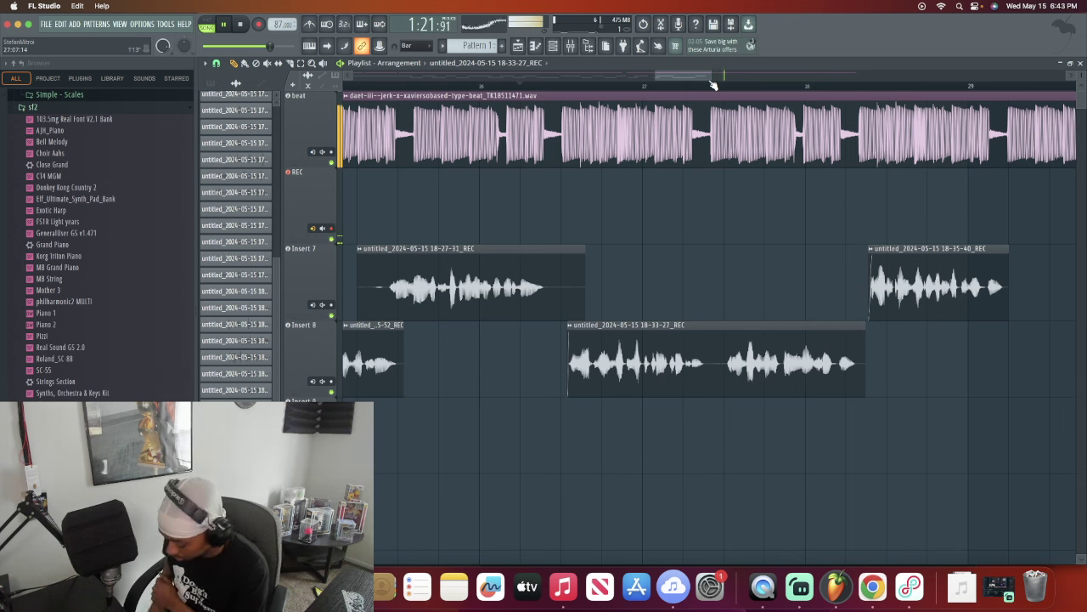
key(space)
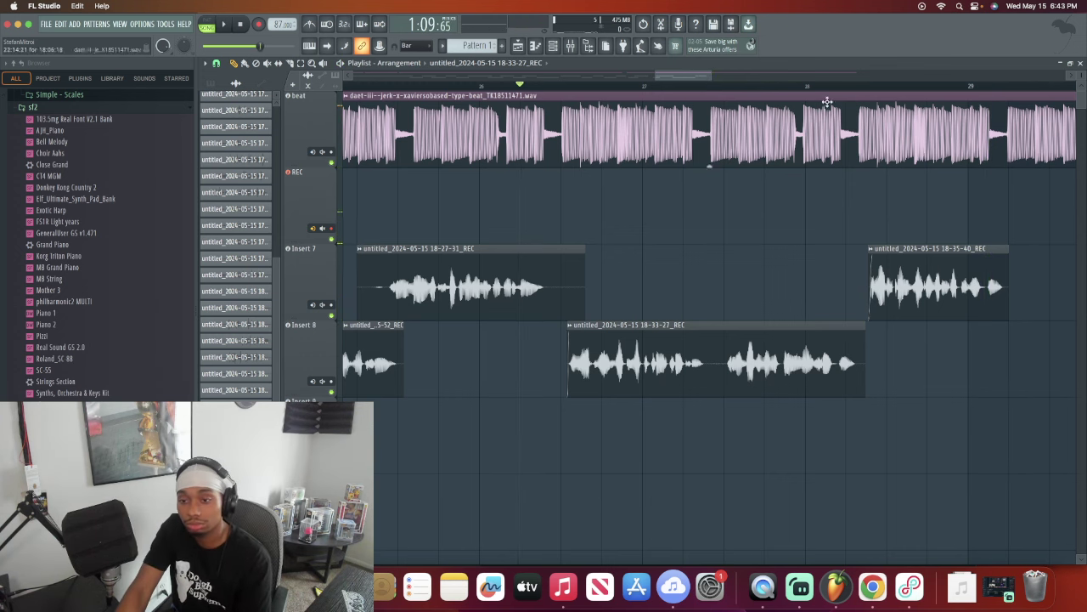
Step: Delete the last Insert 7 clip and record a replacement take on the REC track from the second beat of bar 26, undoing the first attempt
right_click(946, 267)
key(space)
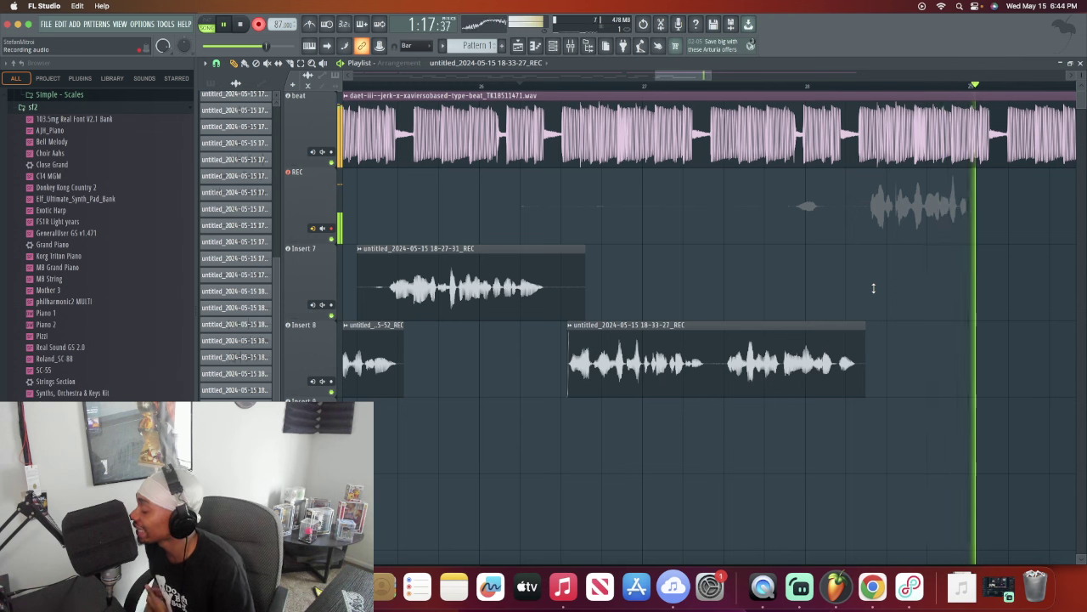
key(space)
key(ctrl+z)
key(space)
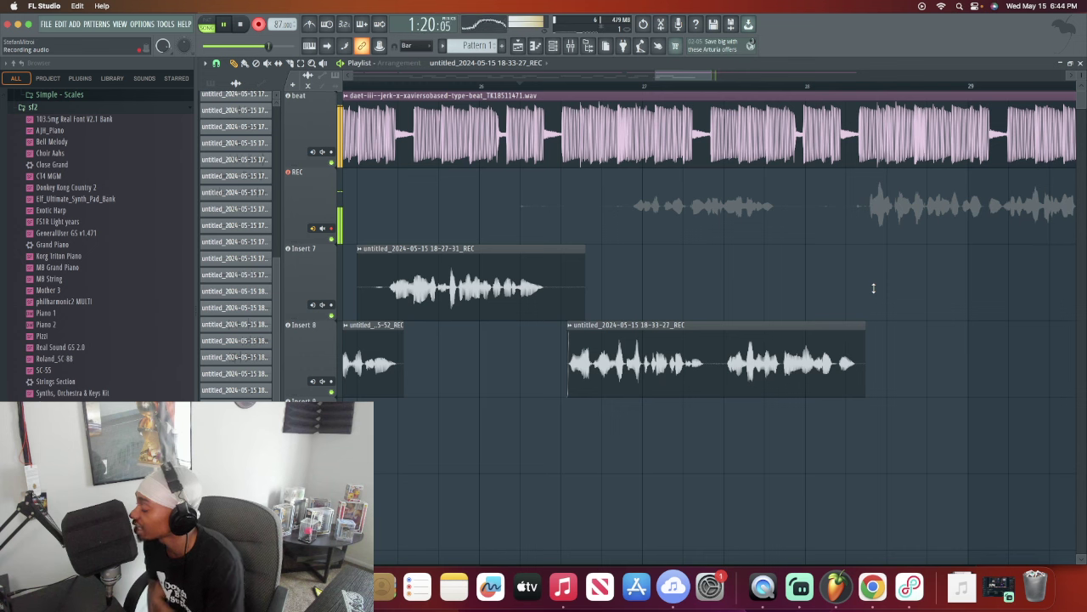
key(space)
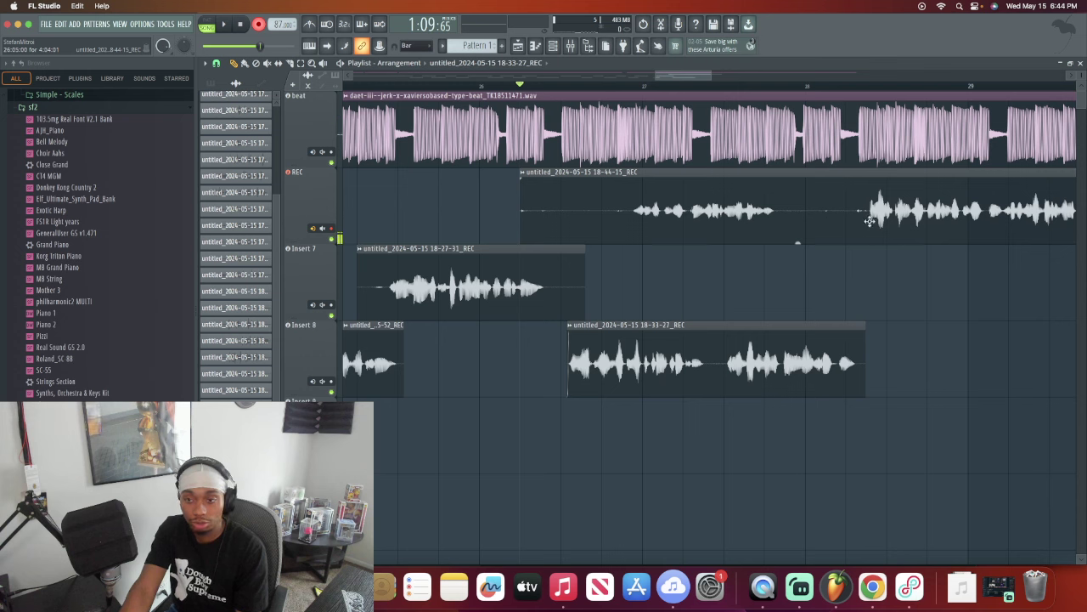
Step: Delete the latest take on the REC track and record a new one from the second beat of bar 26
right_click(939, 218)
key(space)
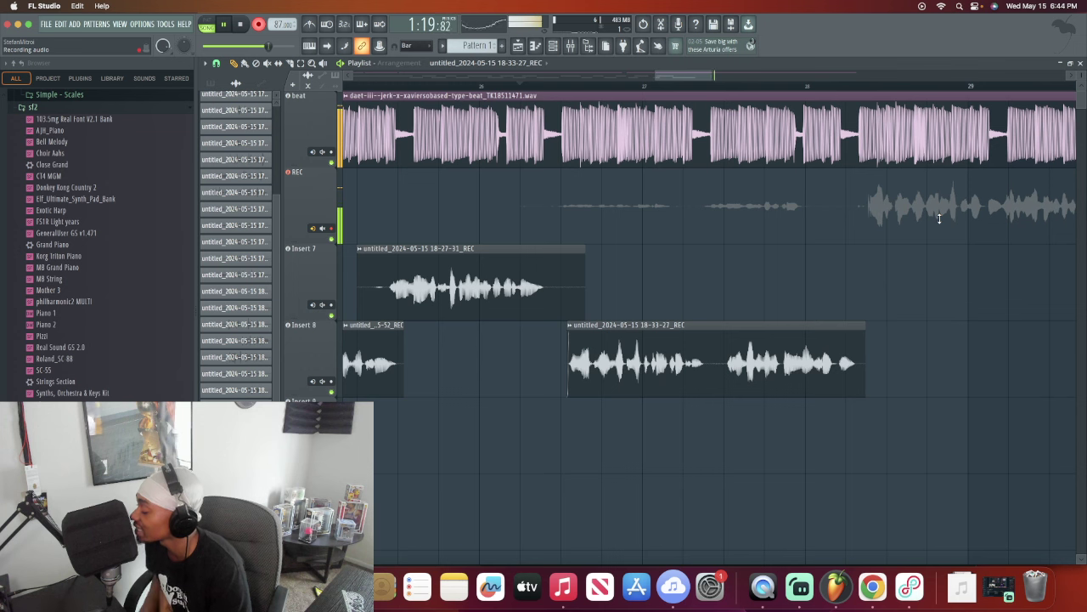
key(space)
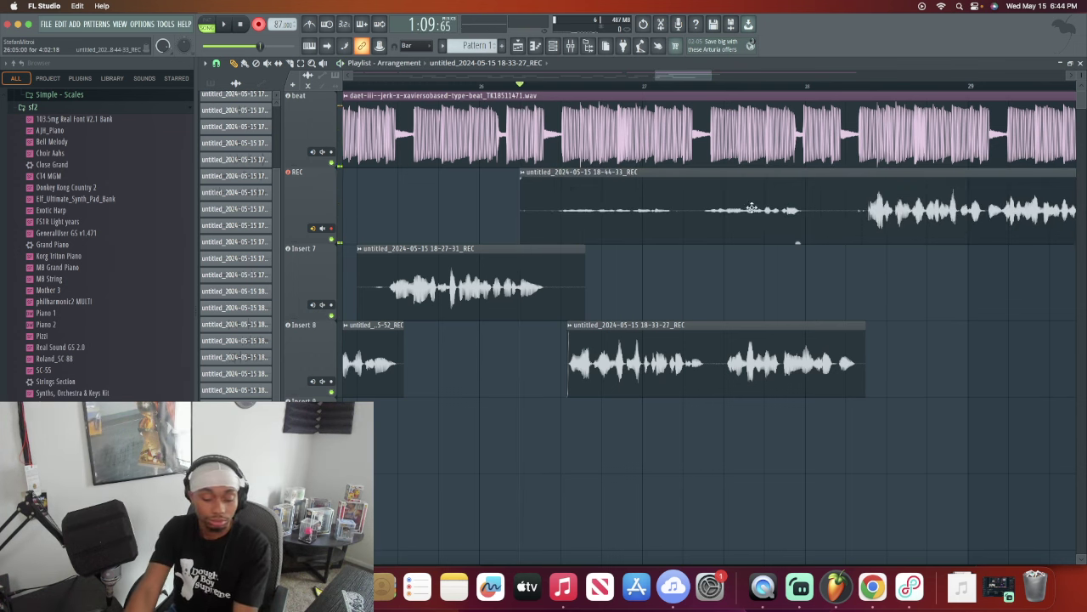
Step: Trim the new take's start to the second beat of bar 28 and place it on Insert 7 with a short fade-in
drag(521, 226, 844, 226)
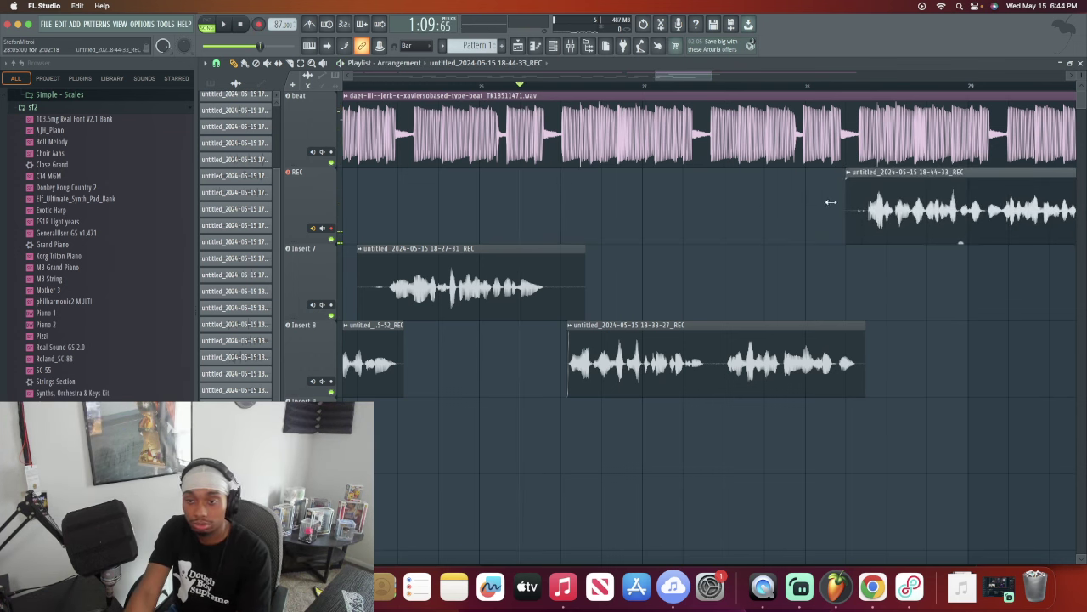
drag(937, 226, 940, 304)
key(space)
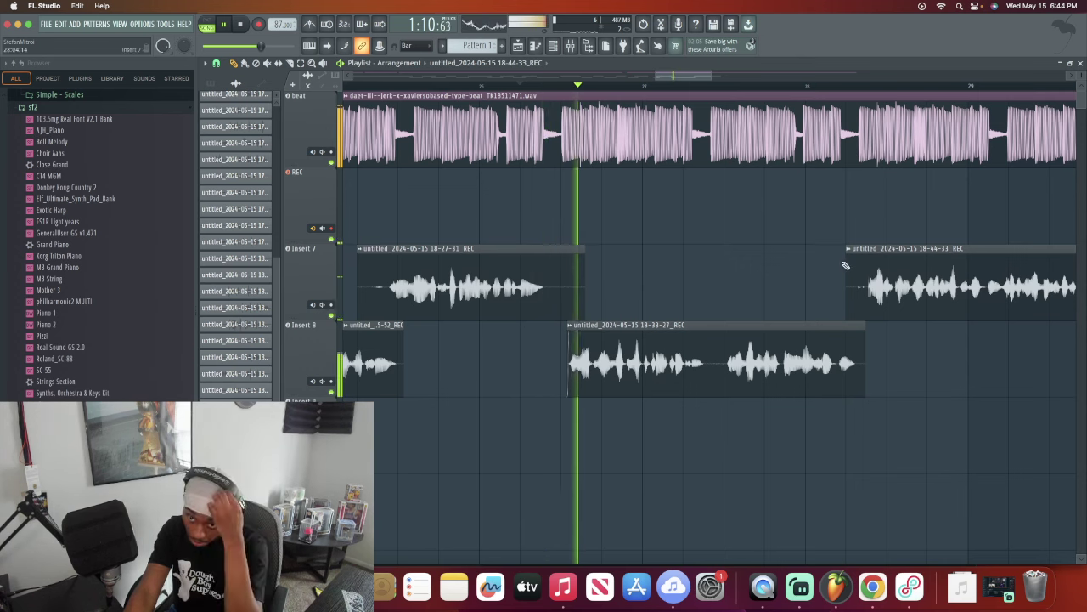
drag(847, 251, 872, 254)
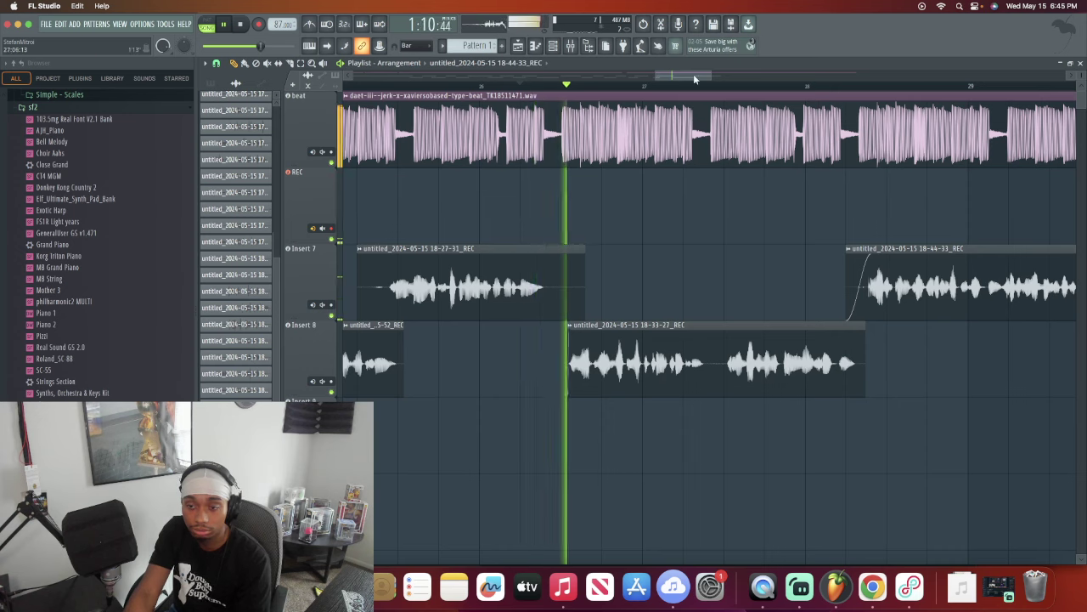
Step: Play the song from the beginning to check the cuts in the opening beat
drag(693, 75, 700, 75)
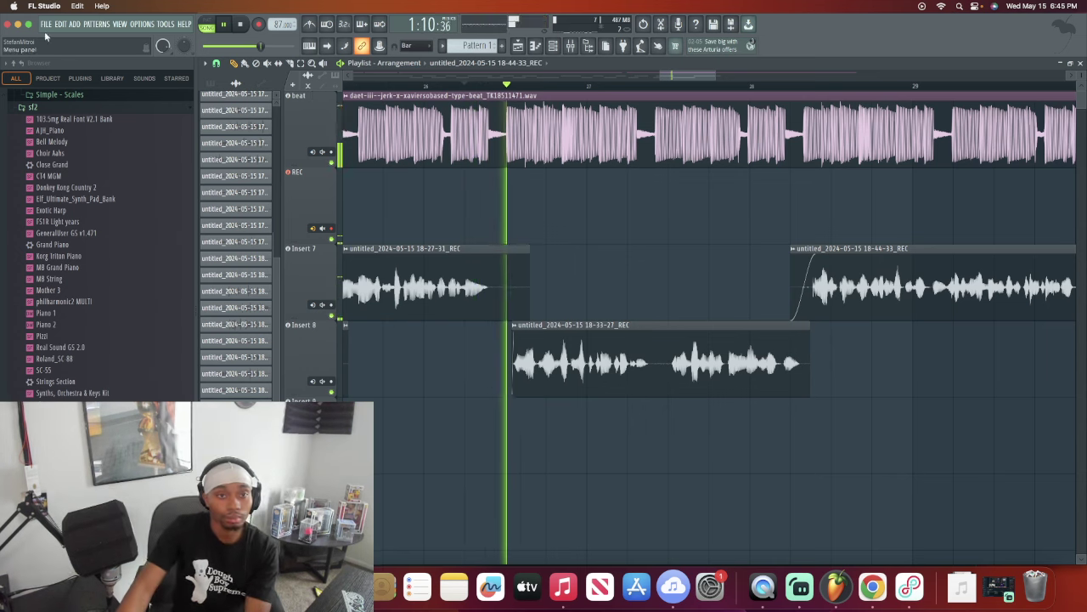
click(241, 25)
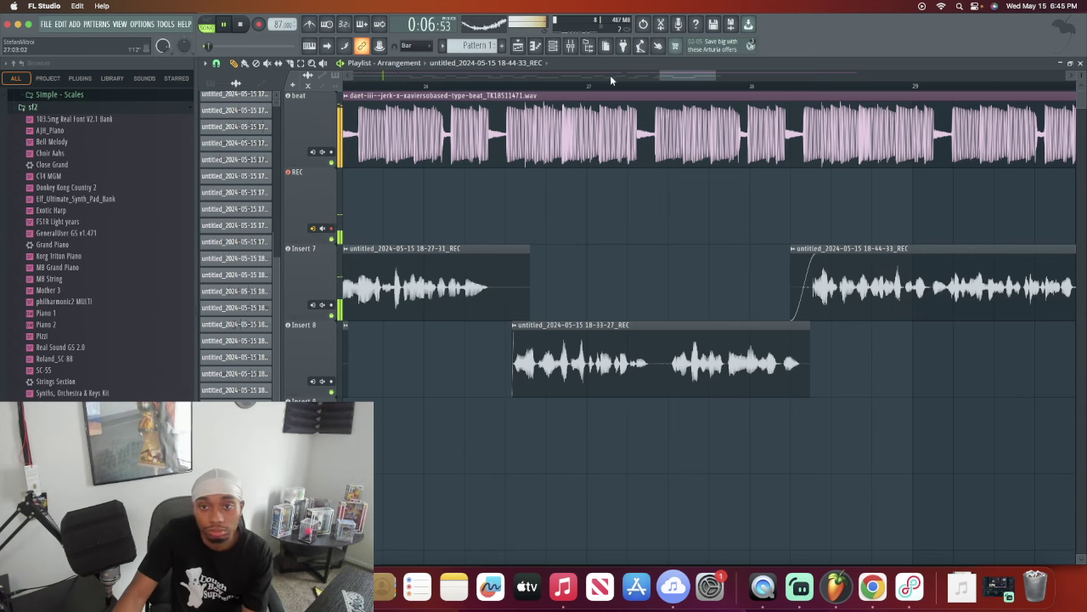
key(space)
key(space)
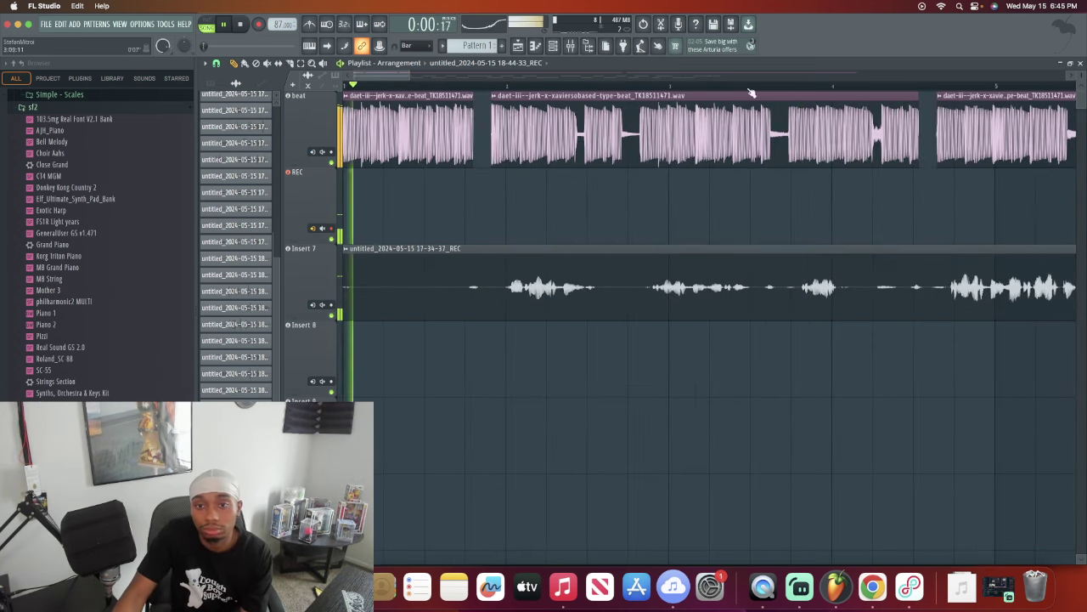
scroll(342, 64, up, 3)
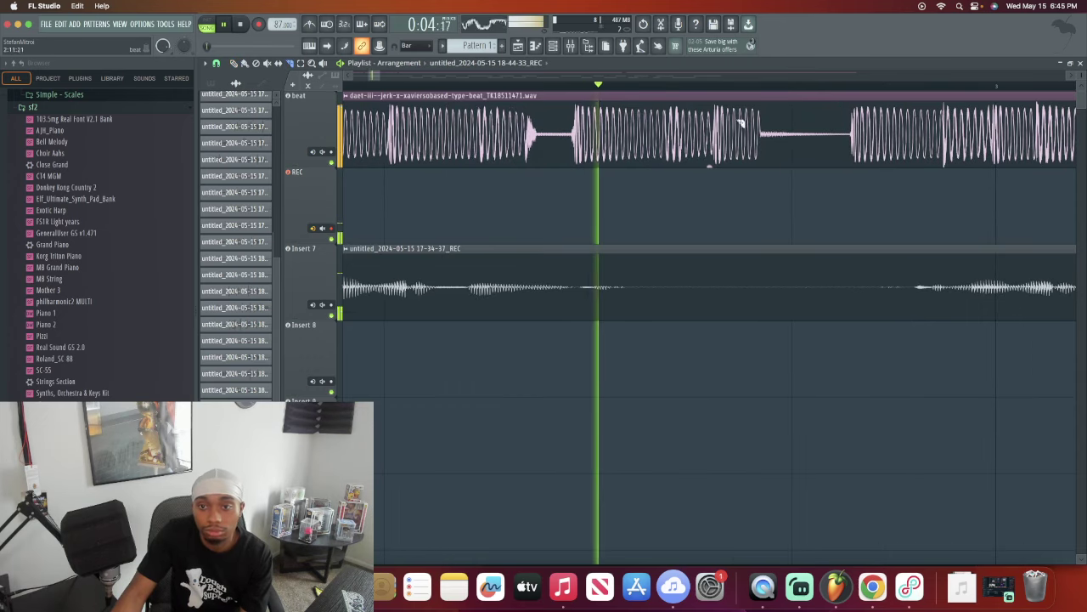
Step: Slice the beat at the fourth beat of bar 2 and, with snapping set to Step, trim both pieces to leave a gap over the quiet passage
key(space)
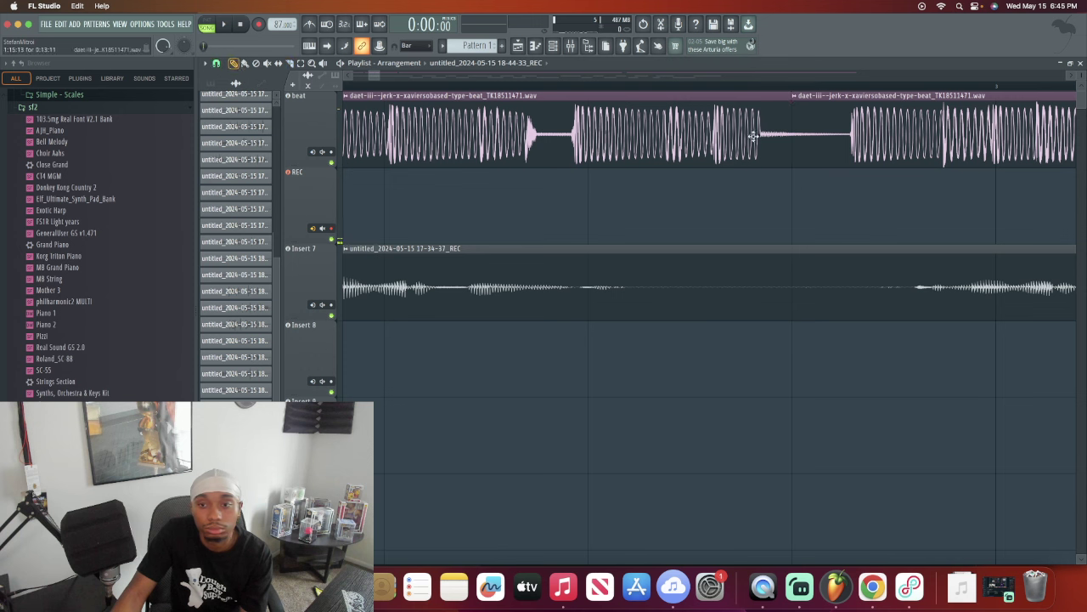
click(797, 138)
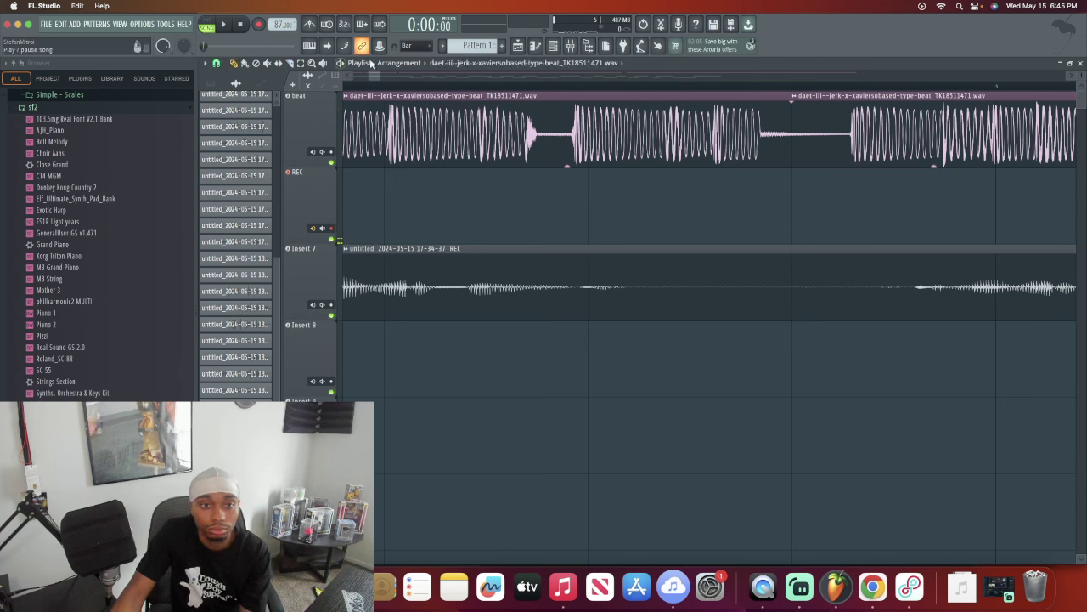
click(217, 64)
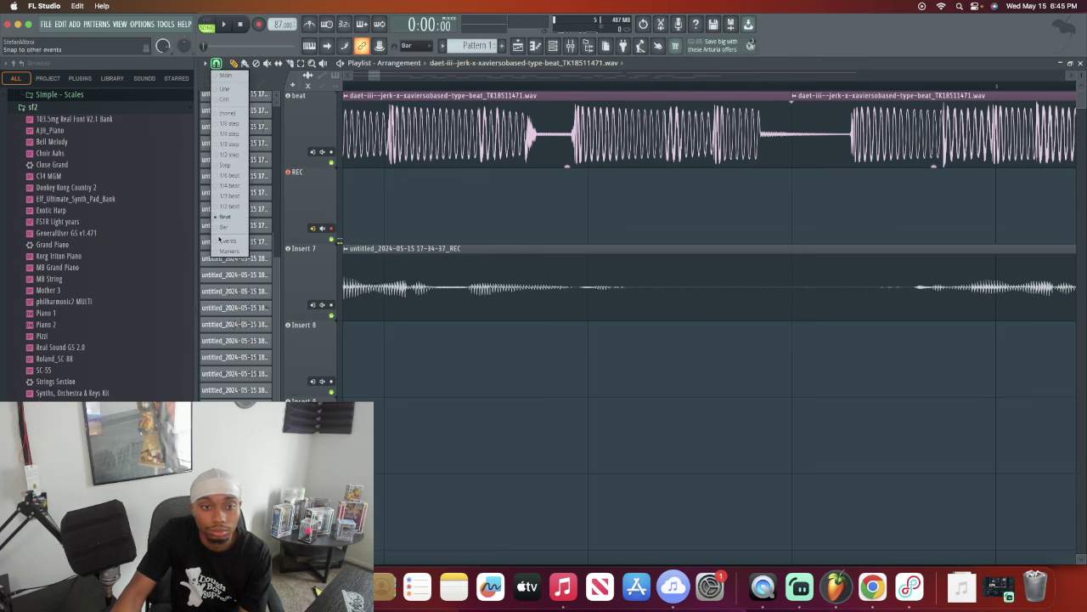
click(232, 166)
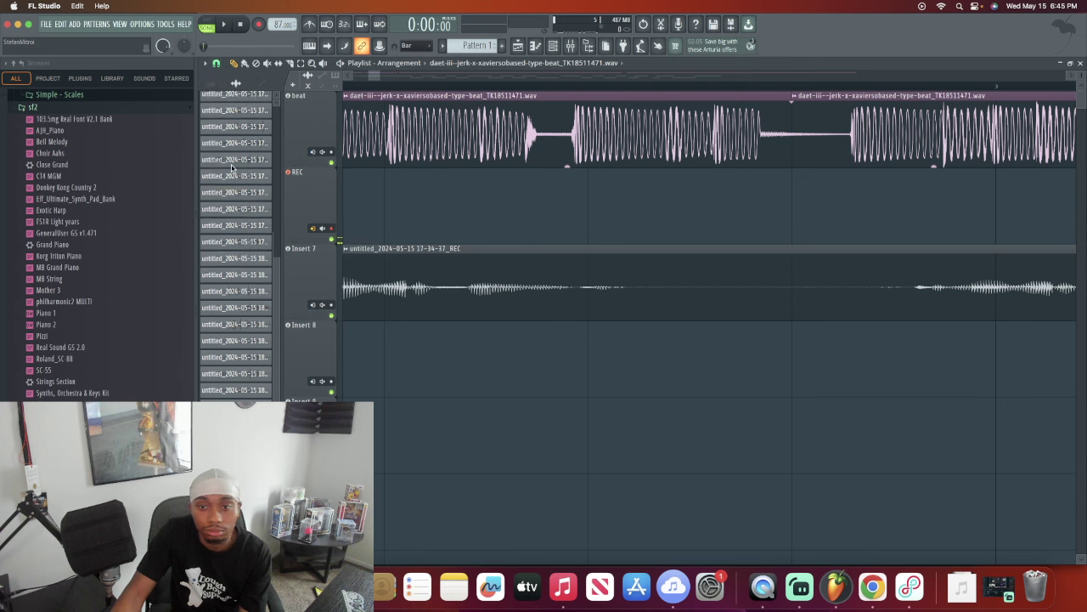
drag(789, 138, 836, 103)
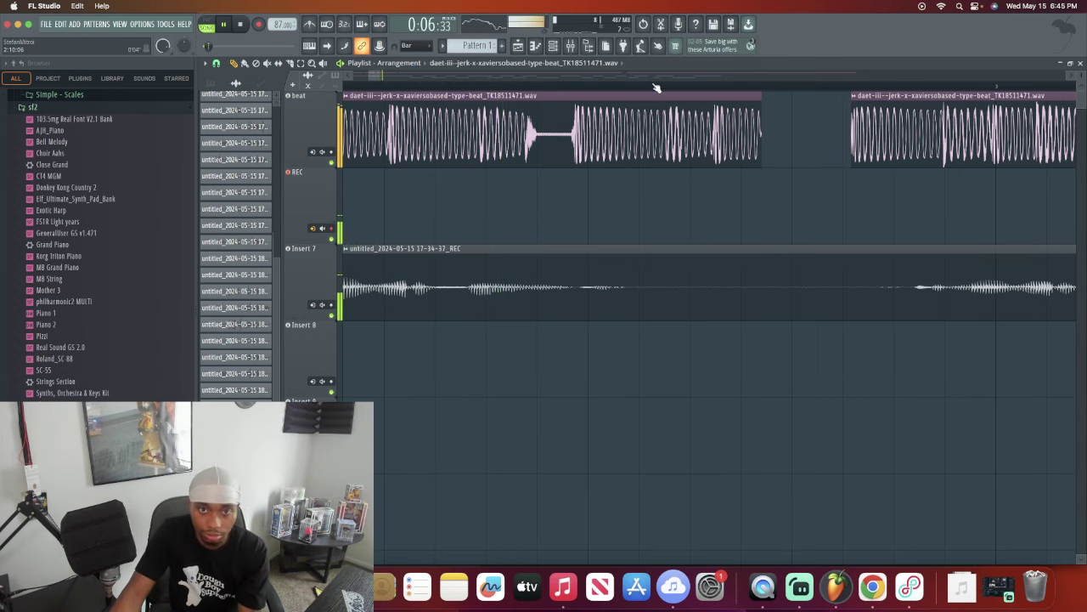
Step: Trim the end and start of the Insert 8 clip spanning bars 7 and 8 closer to its vocal while the song plays
scroll(657, 87, down, 4)
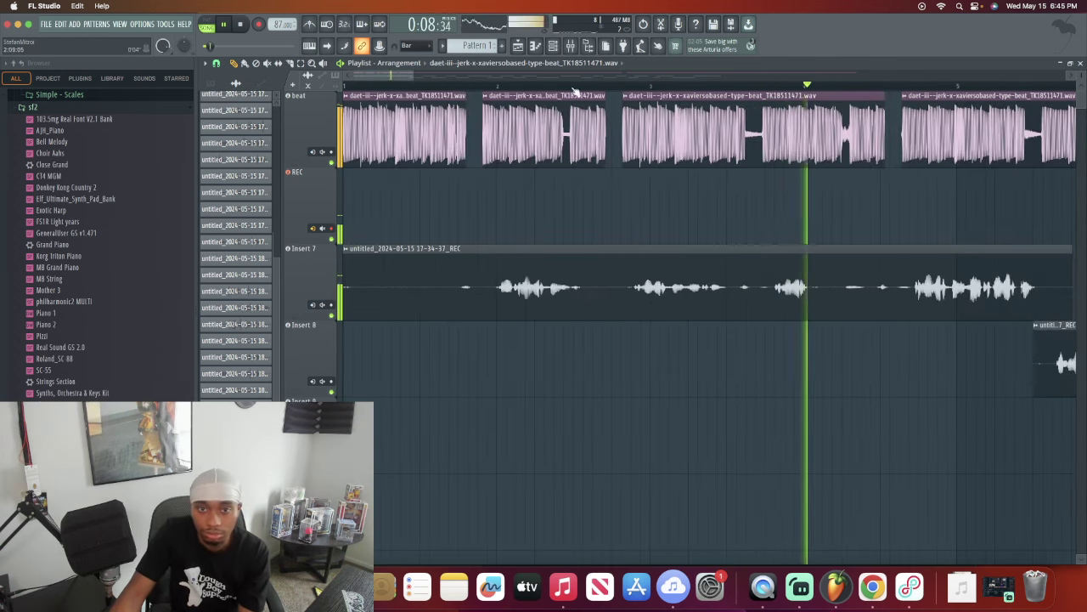
scroll(399, 87, up, 4)
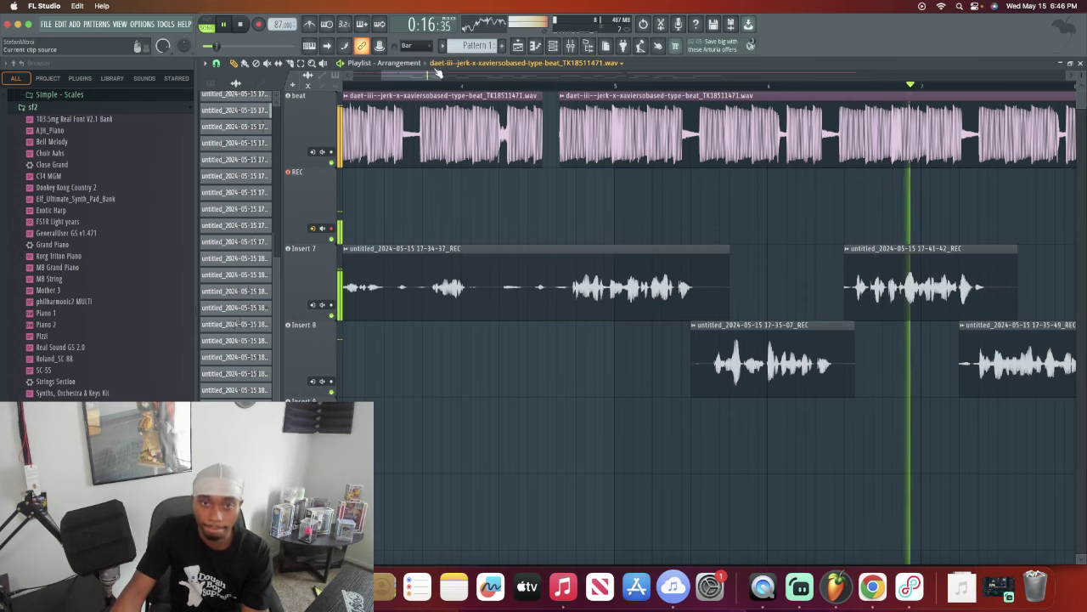
drag(433, 68, 461, 70)
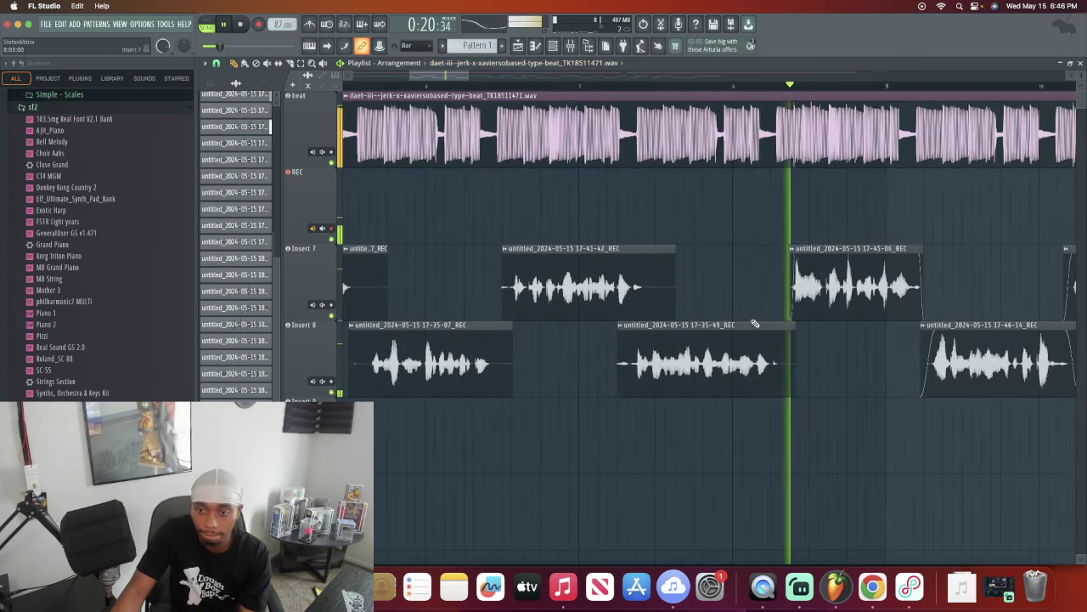
drag(796, 348, 783, 344)
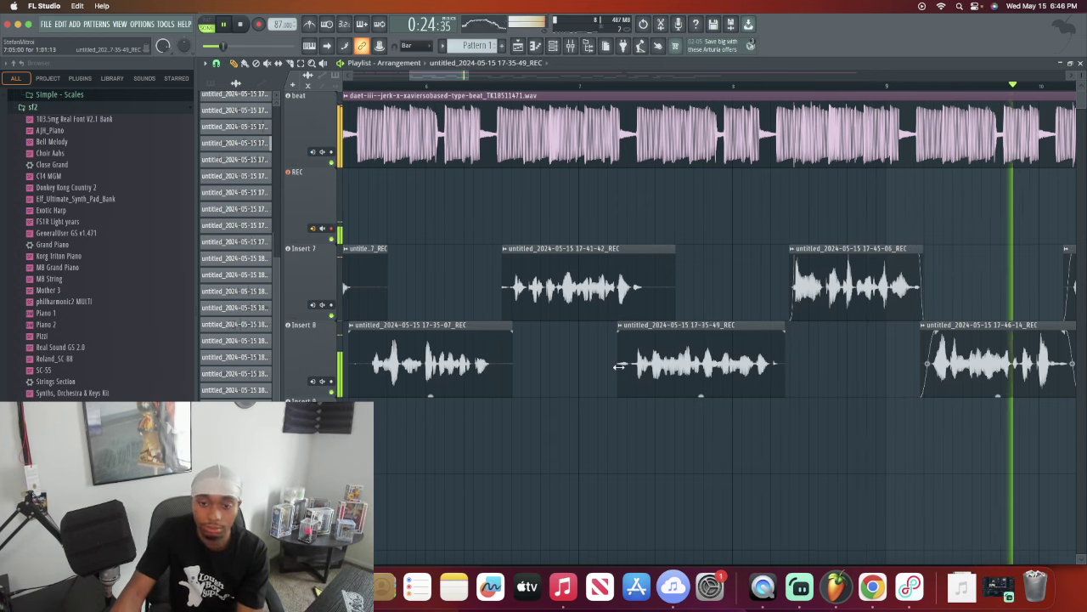
drag(620, 366, 628, 340)
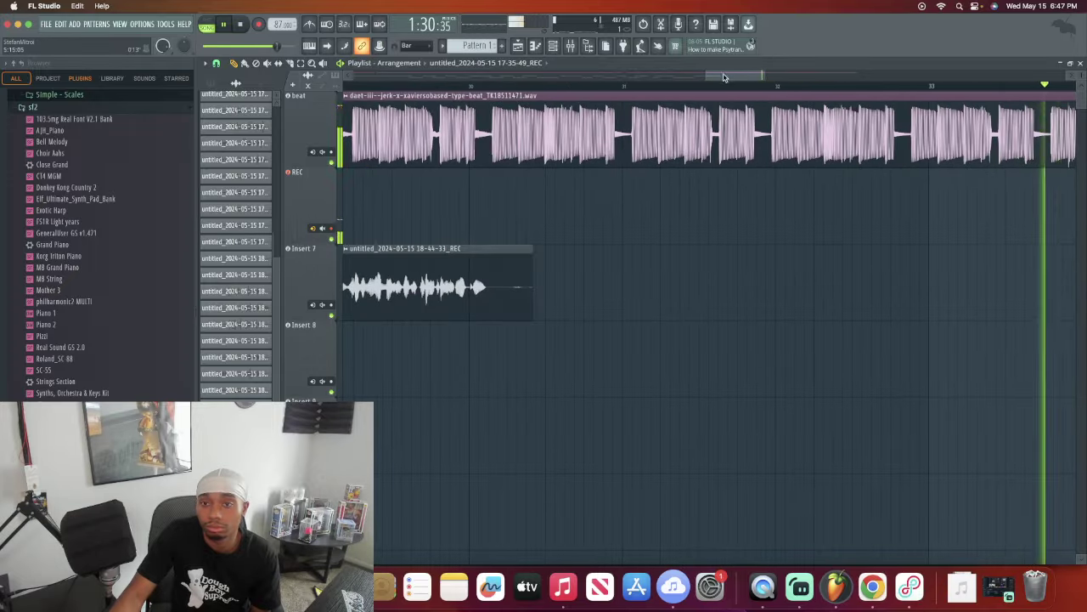
Step: Examine the arrangement and the stretch of beat remaining beyond the last vocal line
scroll(724, 77, down, 6)
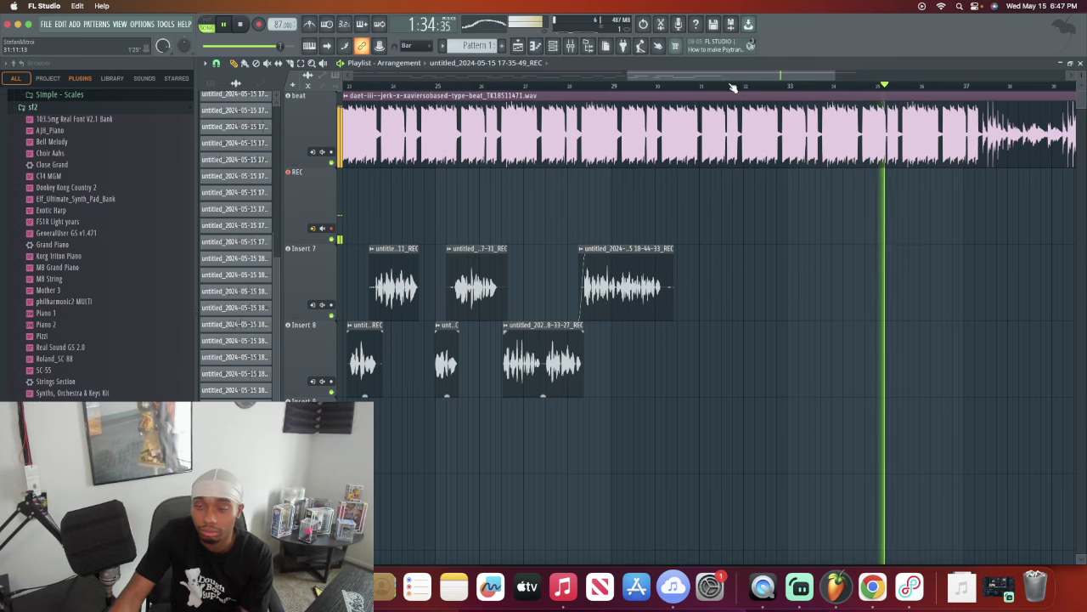
scroll(732, 87, up, 10)
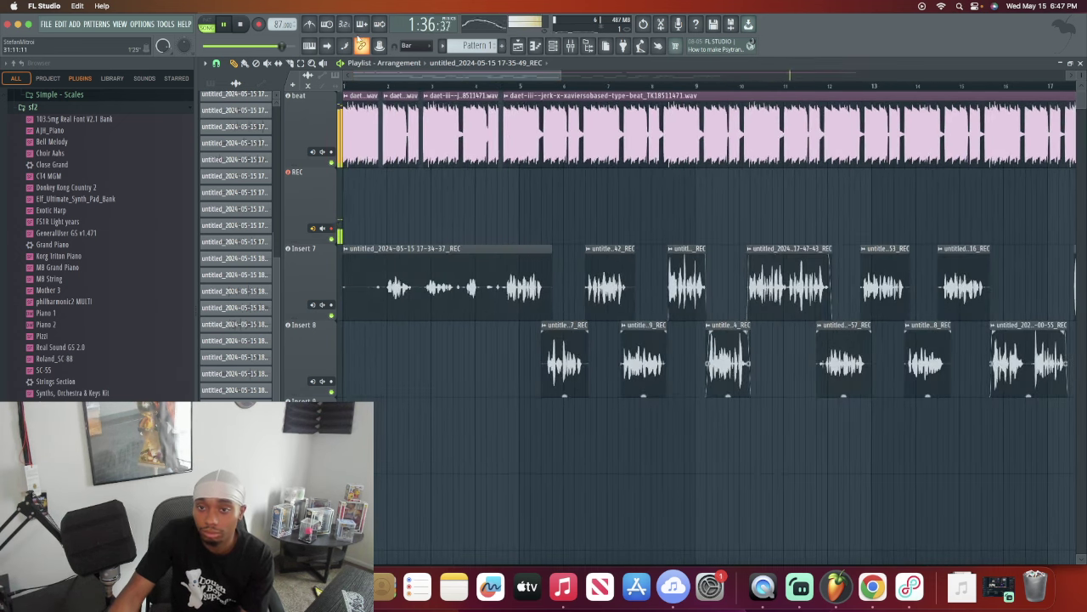
key(space)
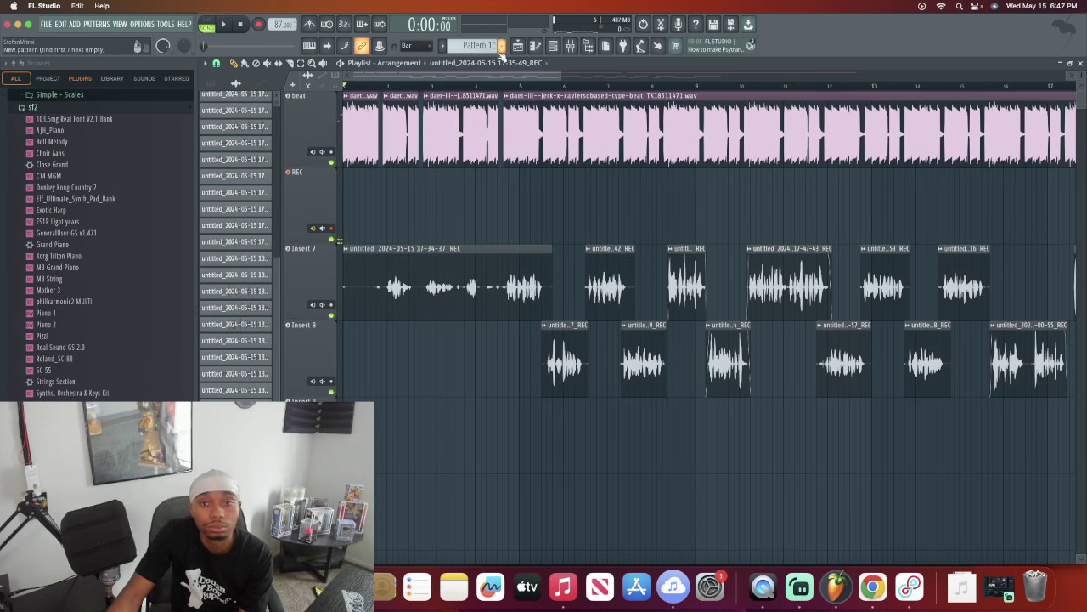
drag(499, 74, 752, 51)
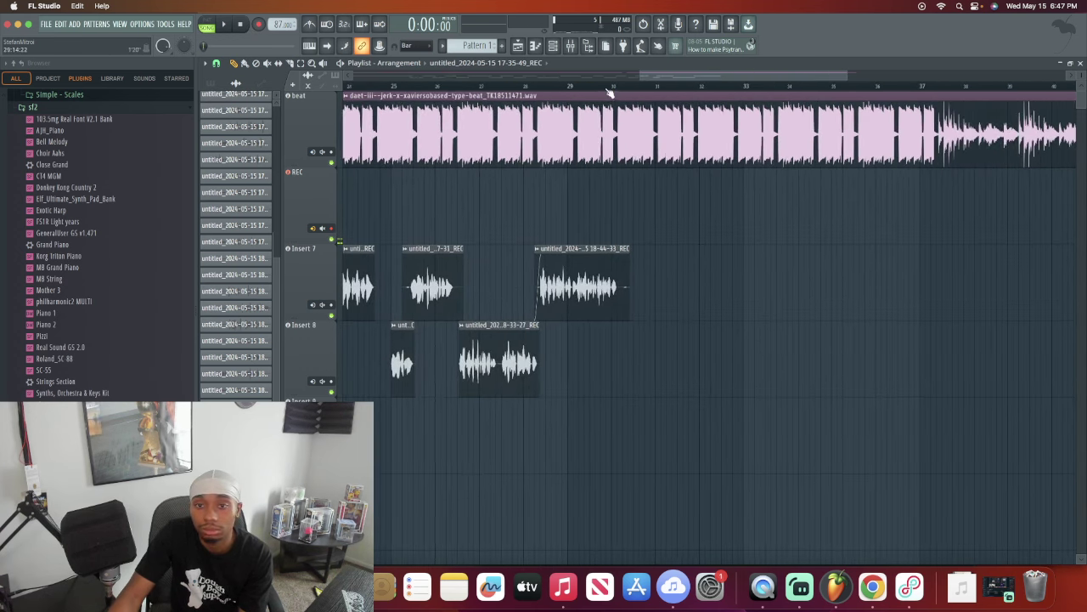
click(607, 88)
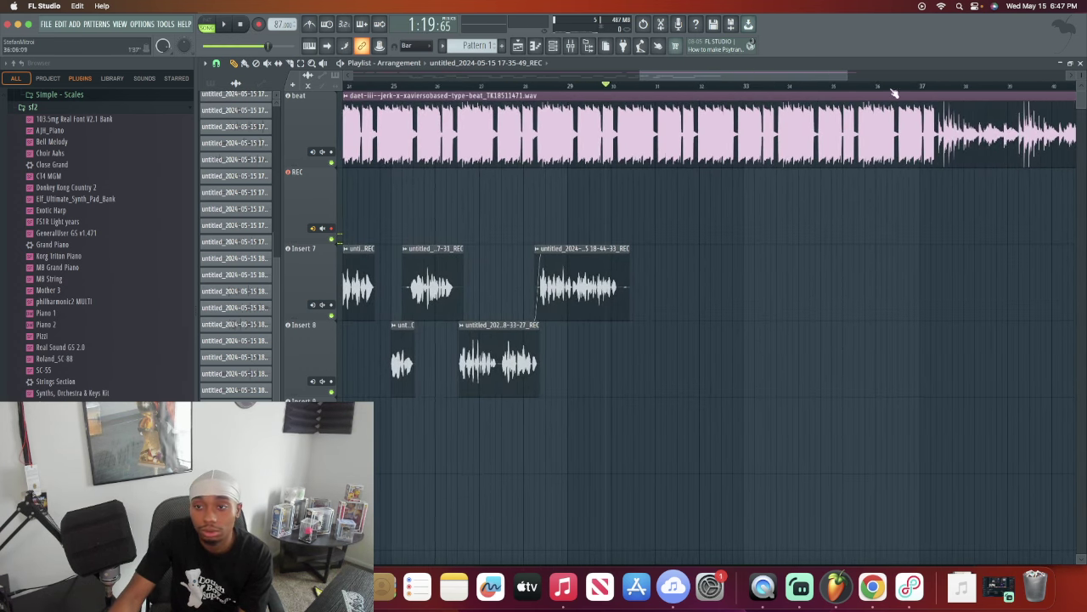
drag(792, 77, 812, 74)
click(932, 86)
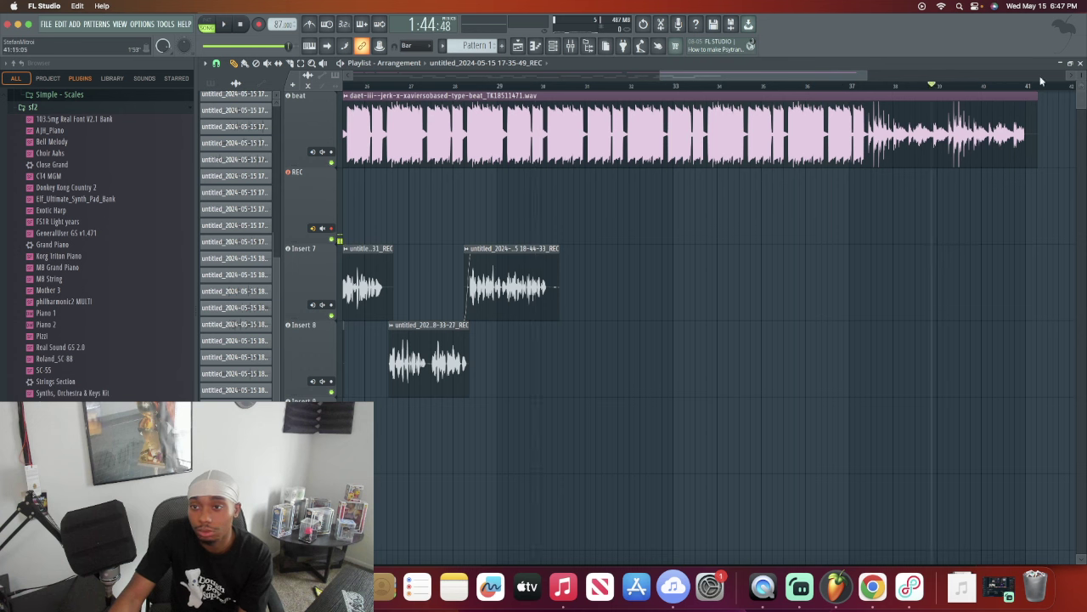
click(993, 87)
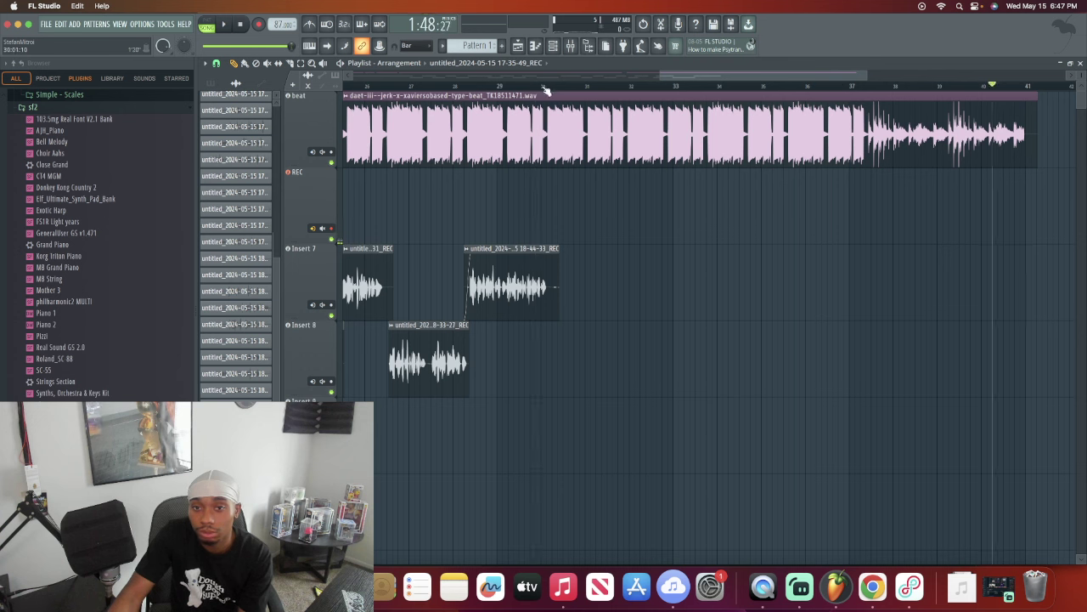
drag(546, 88, 482, 87)
click(567, 95)
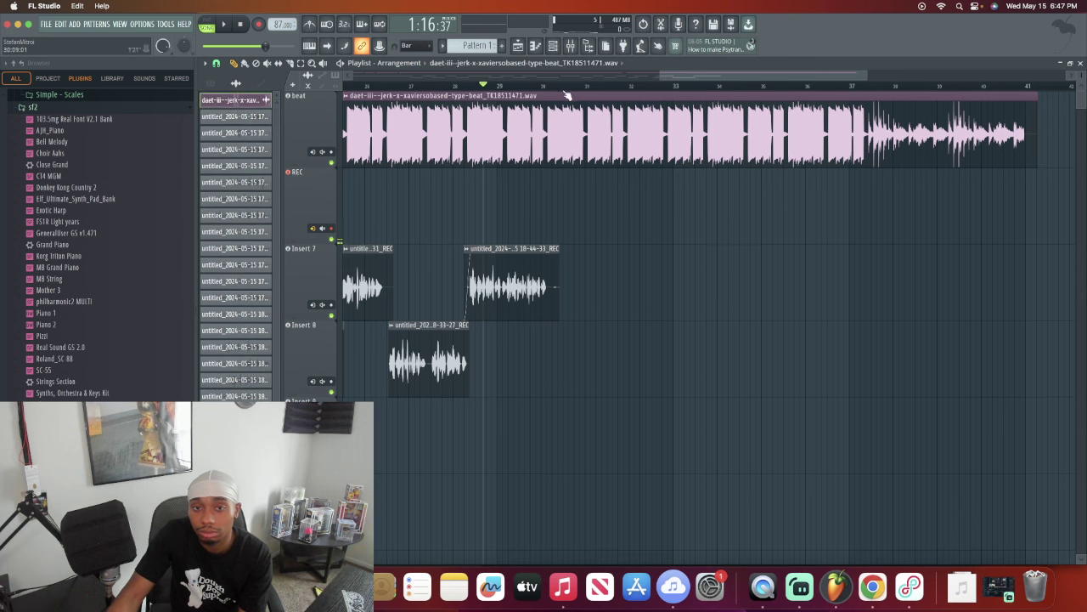
Step: Play the arrangement from late in bar 27 to hear the last vocal line and the open beat after it
click(445, 88)
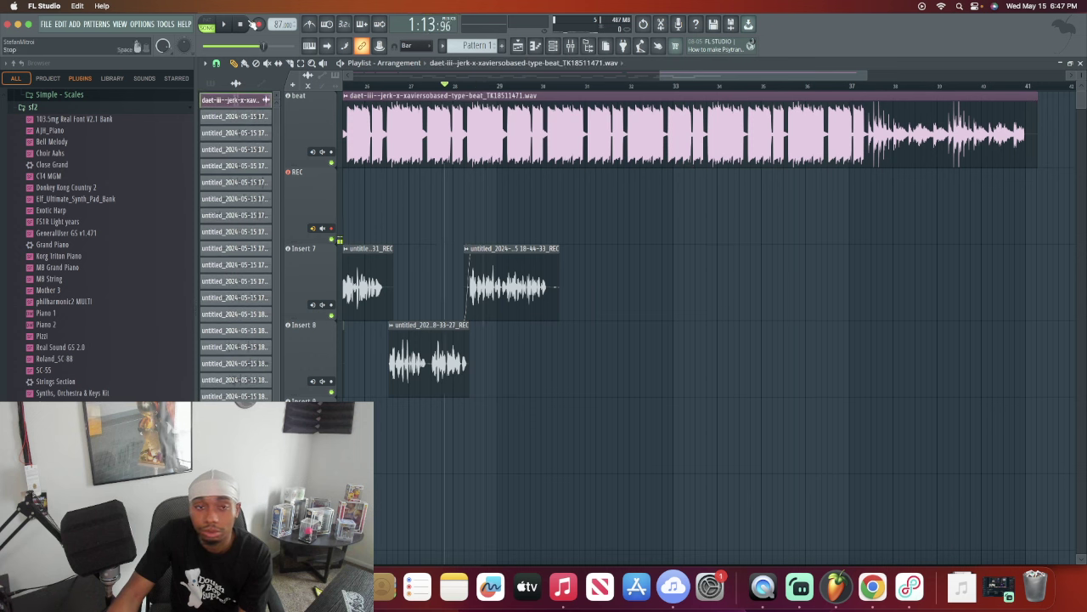
click(253, 25)
key(space)
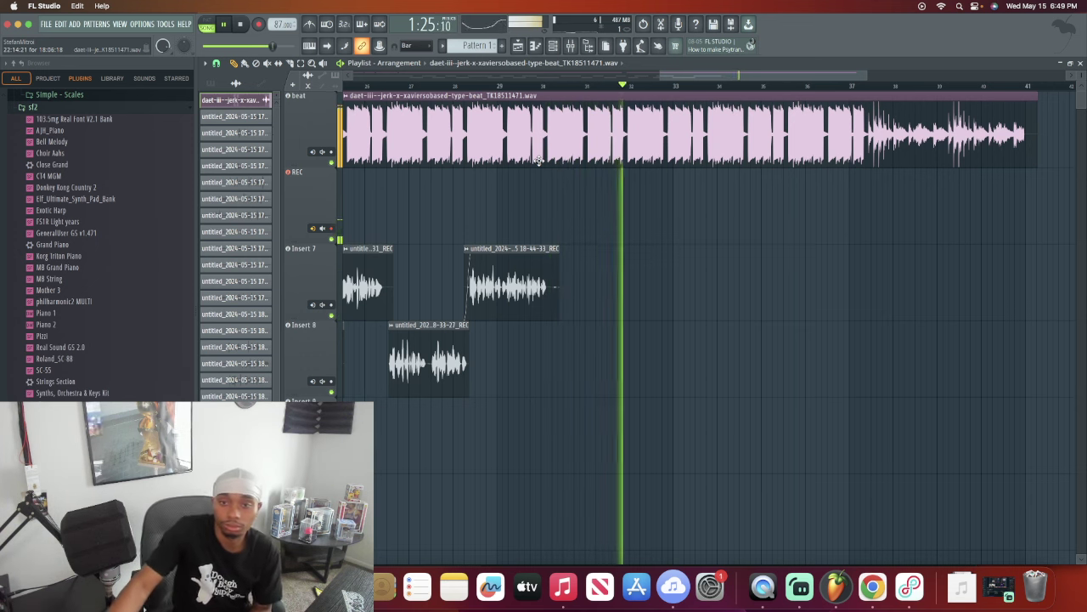
drag(729, 76, 722, 78)
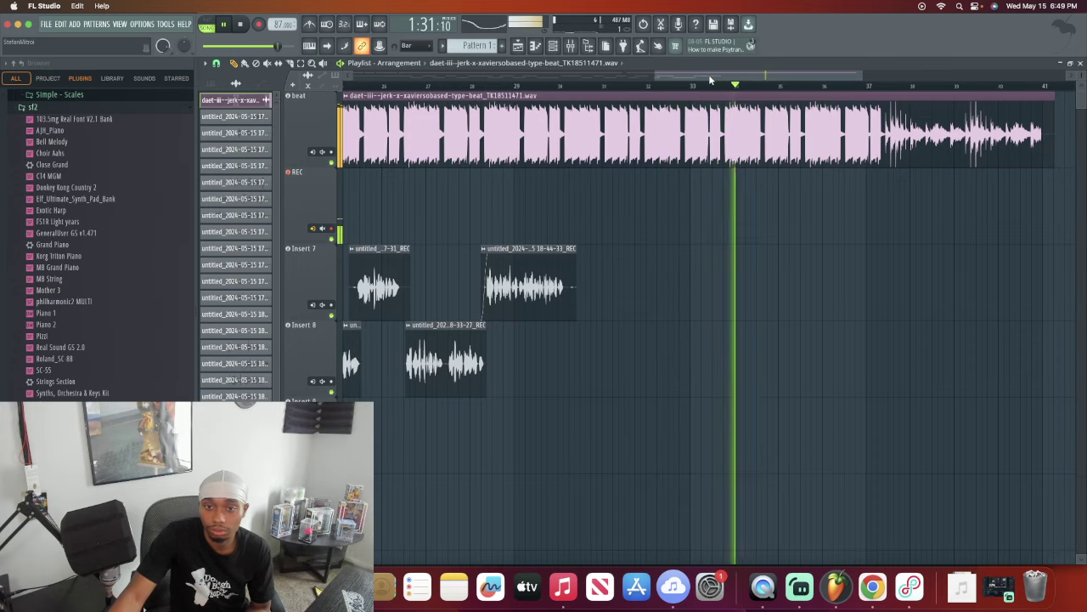
drag(710, 78, 706, 76)
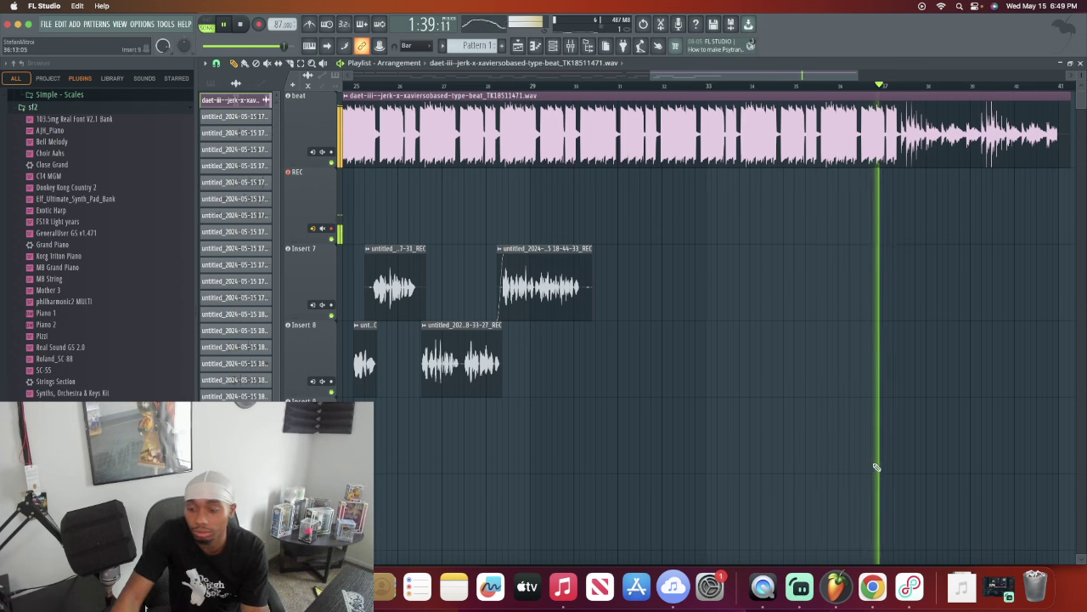
key(space)
Step: Bring up the audio routing in Loopback, return to the FL Studio playlist, and play the arrangement from the fourth beat of bar 27
click(910, 586)
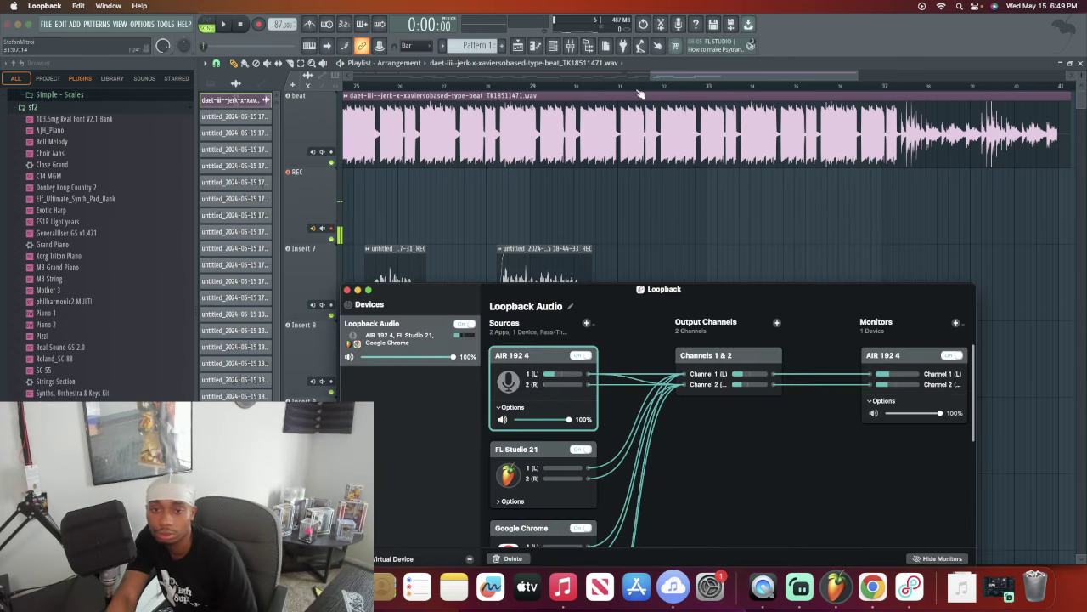
click(567, 88)
drag(567, 87, 519, 88)
click(475, 88)
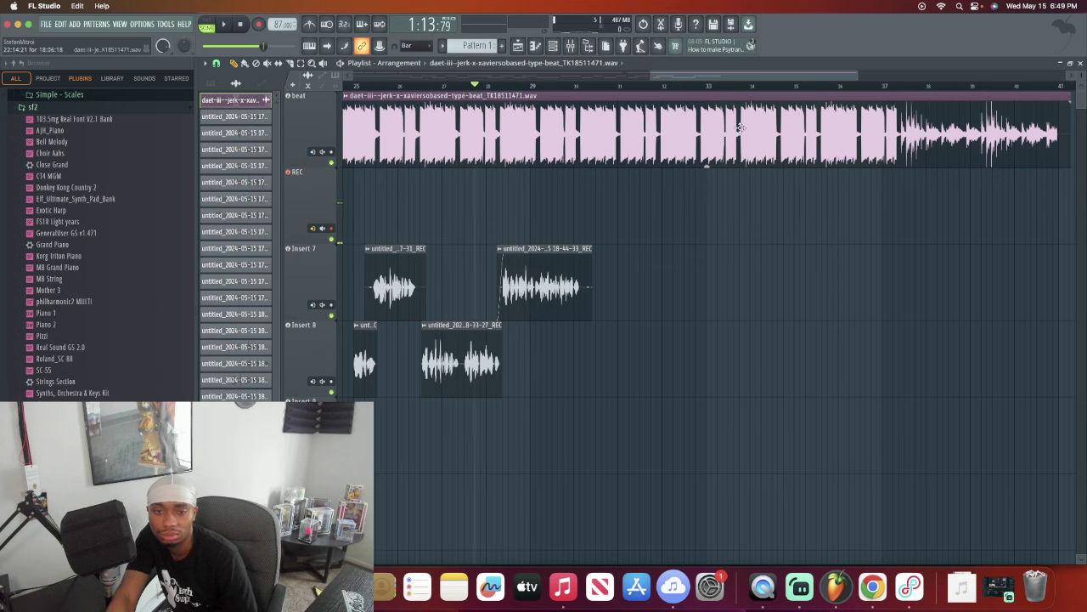
key(space)
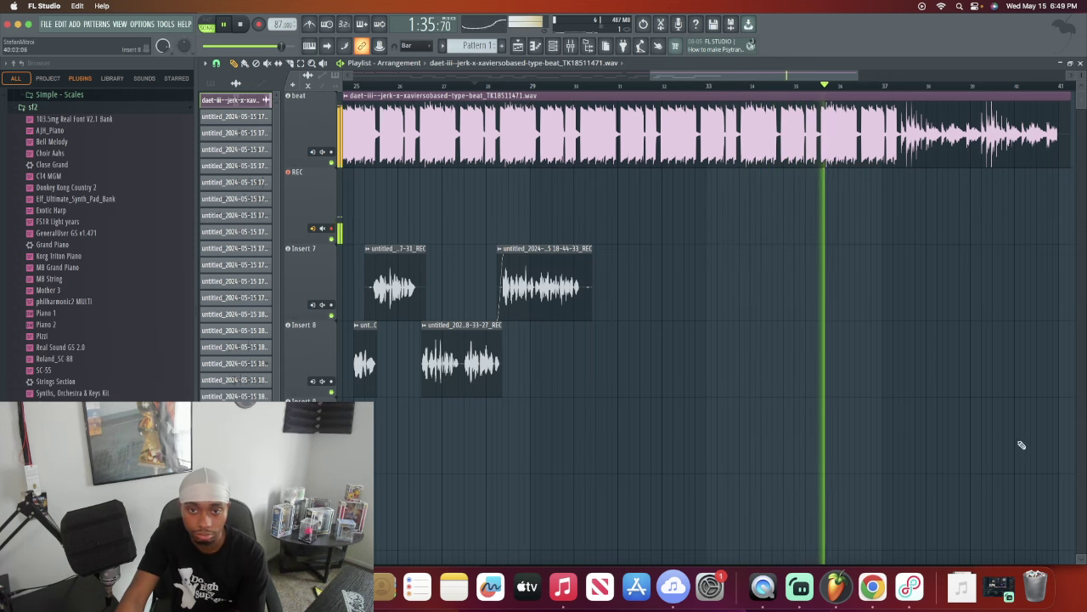
mouse_move(1086, 611)
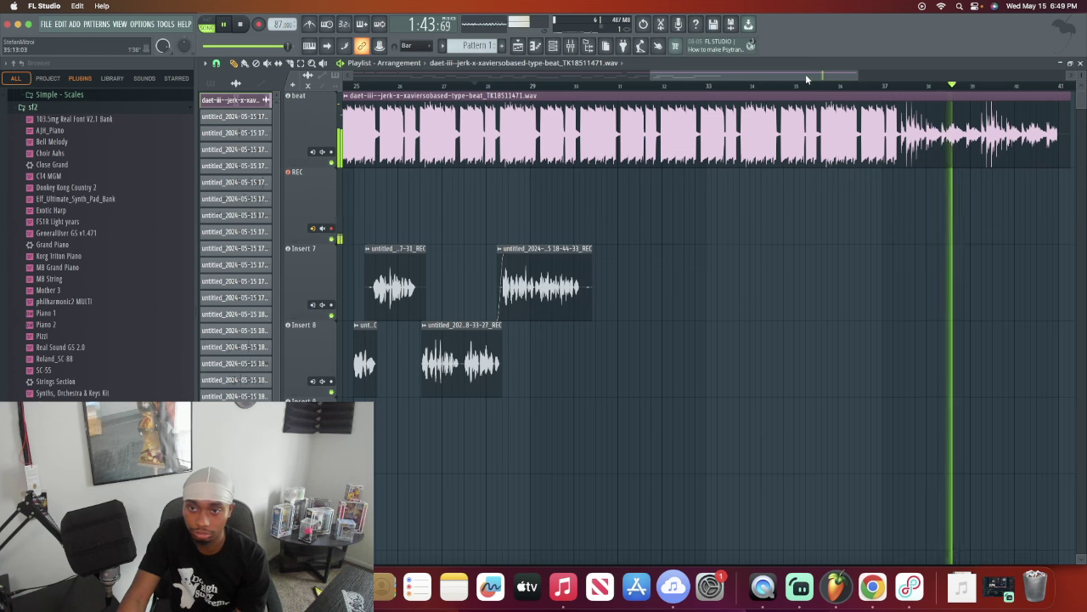
Step: Stop playback, check the stream in Streamlabs Desktop and the audio routing in Loopback, and return to the FL Studio playlist
scroll(804, 75, left, 5)
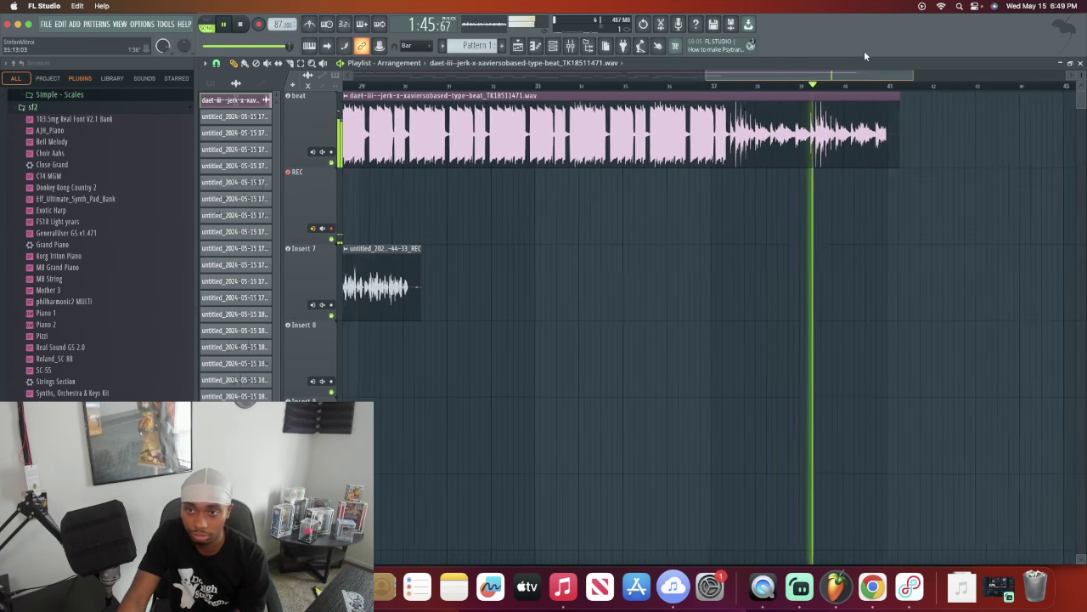
key(space)
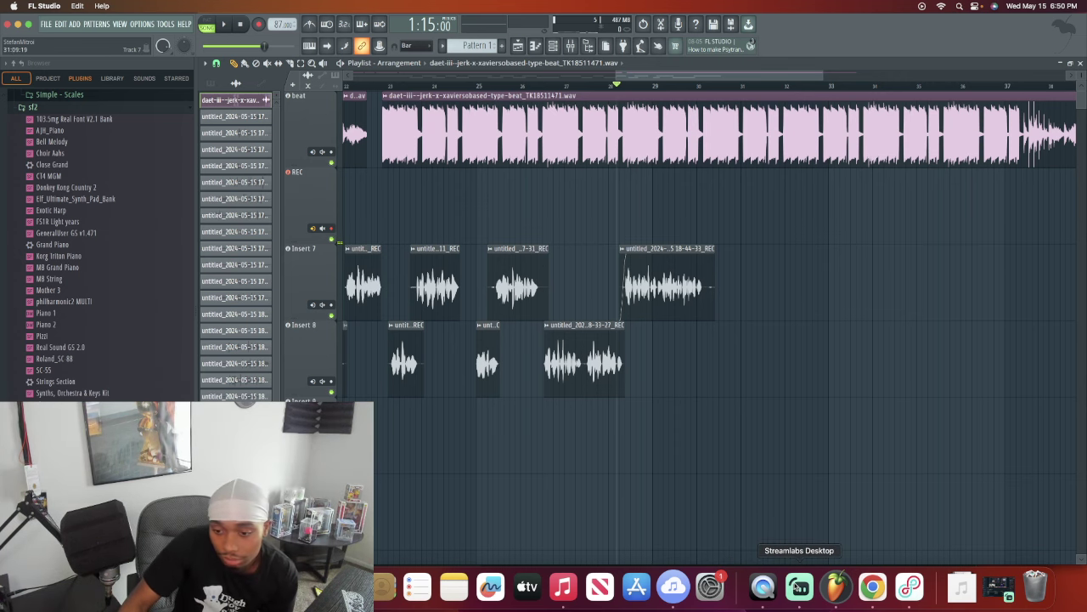
click(799, 587)
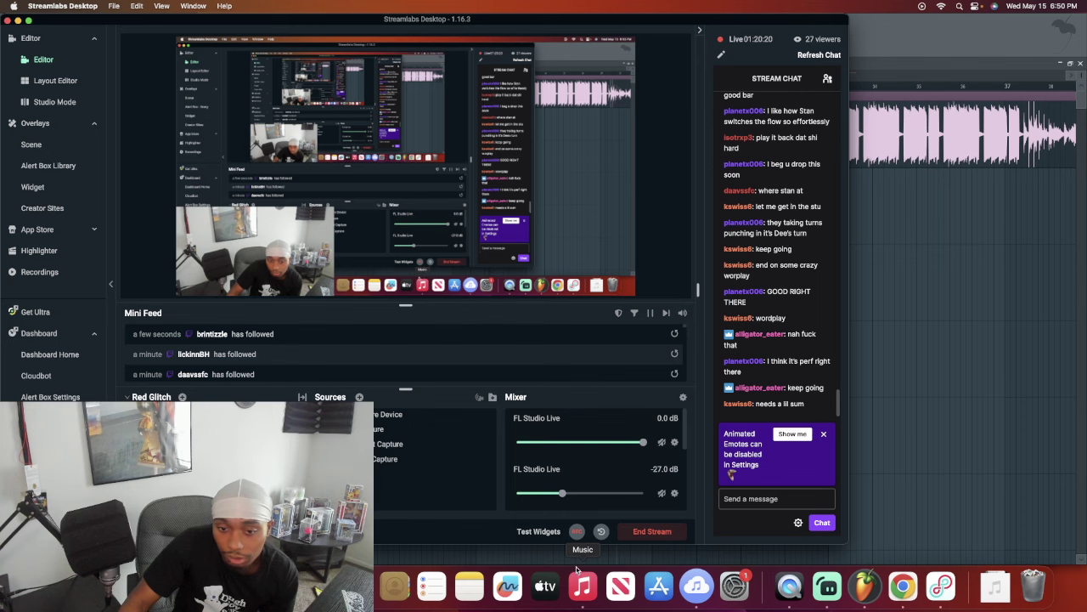
click(941, 586)
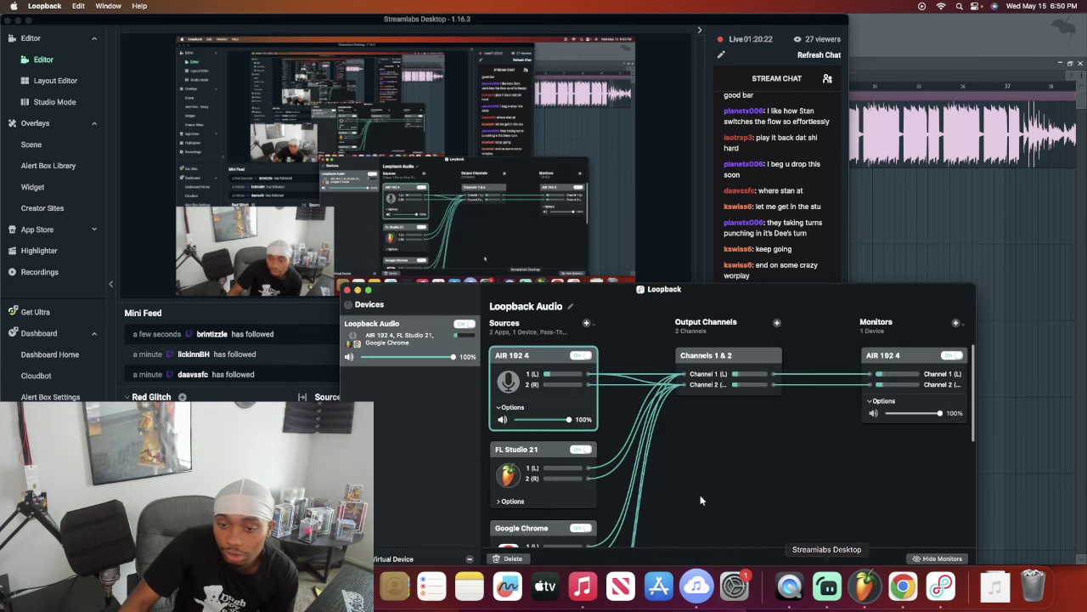
click(885, 80)
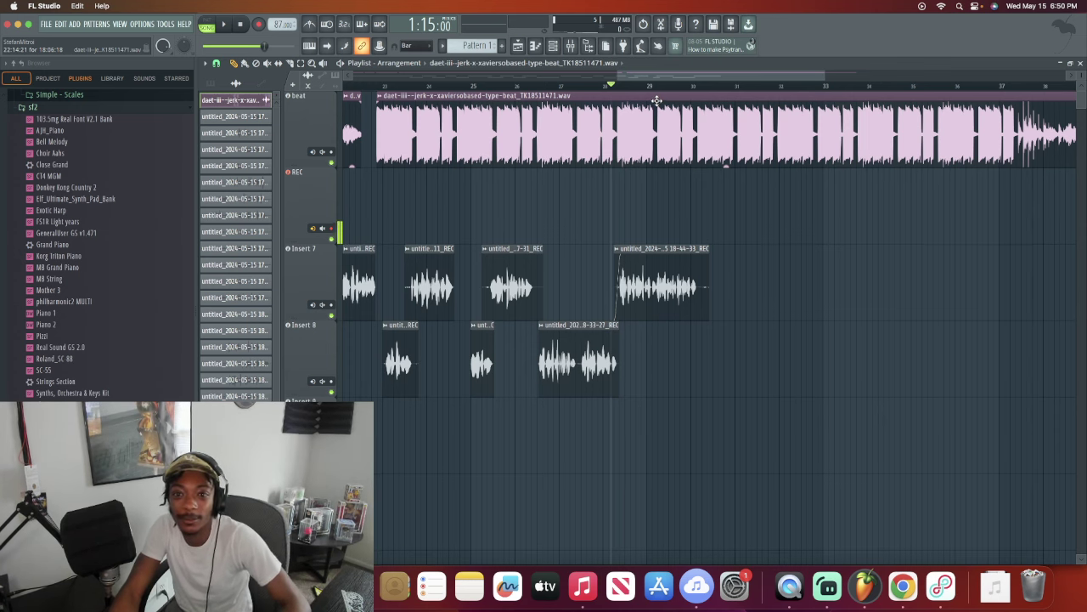
Step: Play the arrangement from bar 28 to hear the last vocal line and the open beat after it
scroll(646, 100, right, 2)
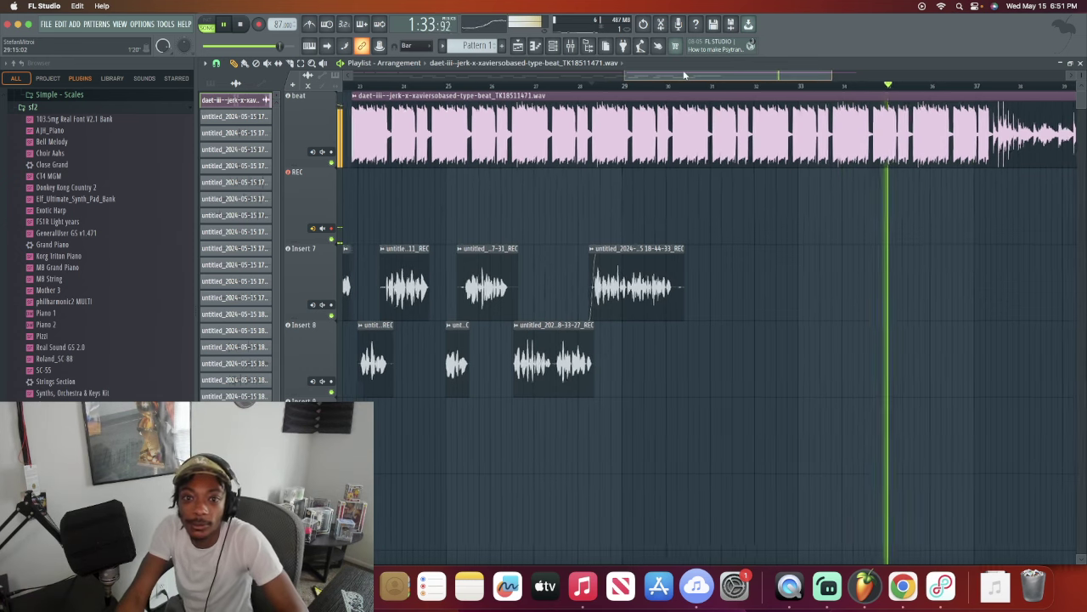
drag(678, 74, 682, 74)
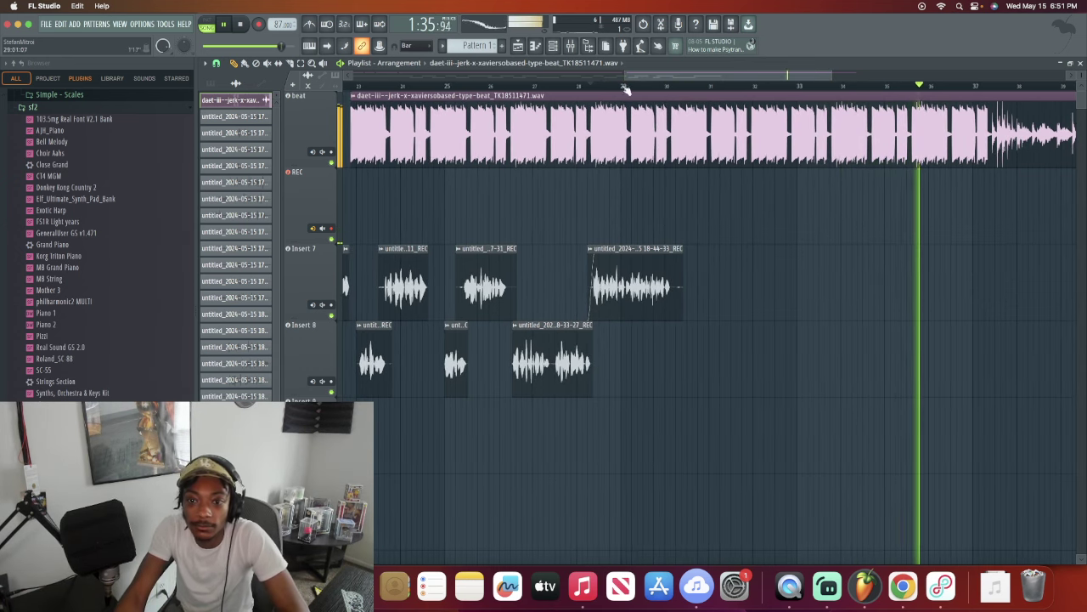
key(space)
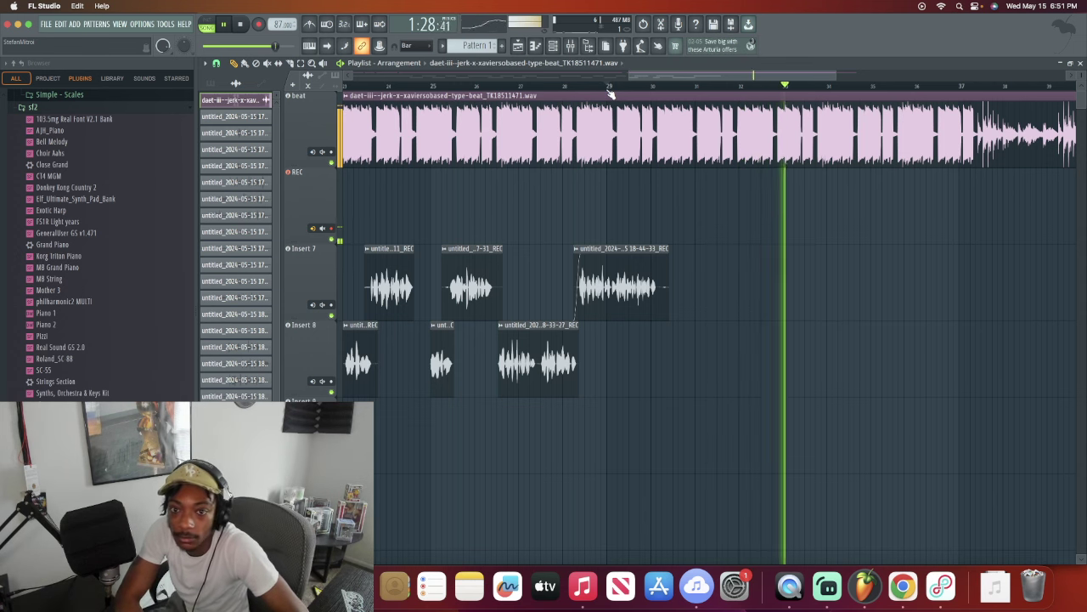
key(space)
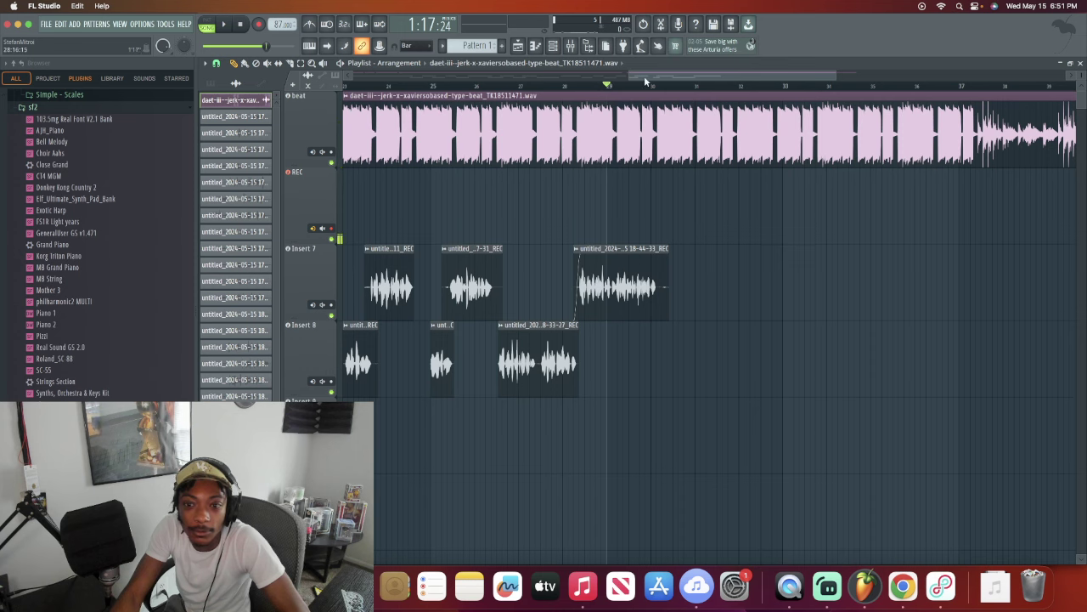
scroll(647, 77, left, 1)
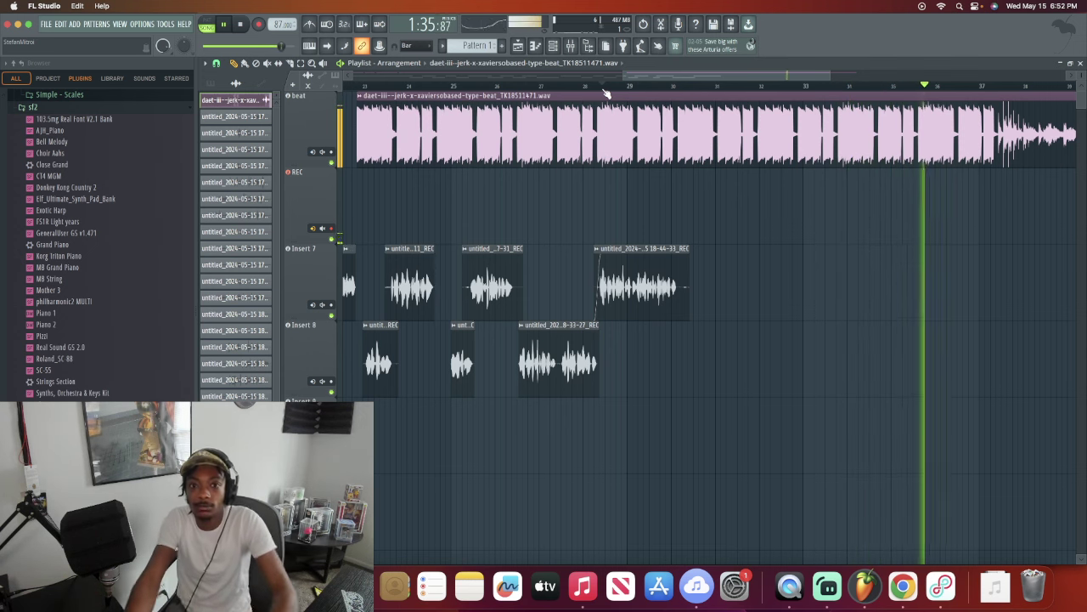
Step: Record a new vocal take on the REC track, starting from the second beat of bar 28
click(604, 88)
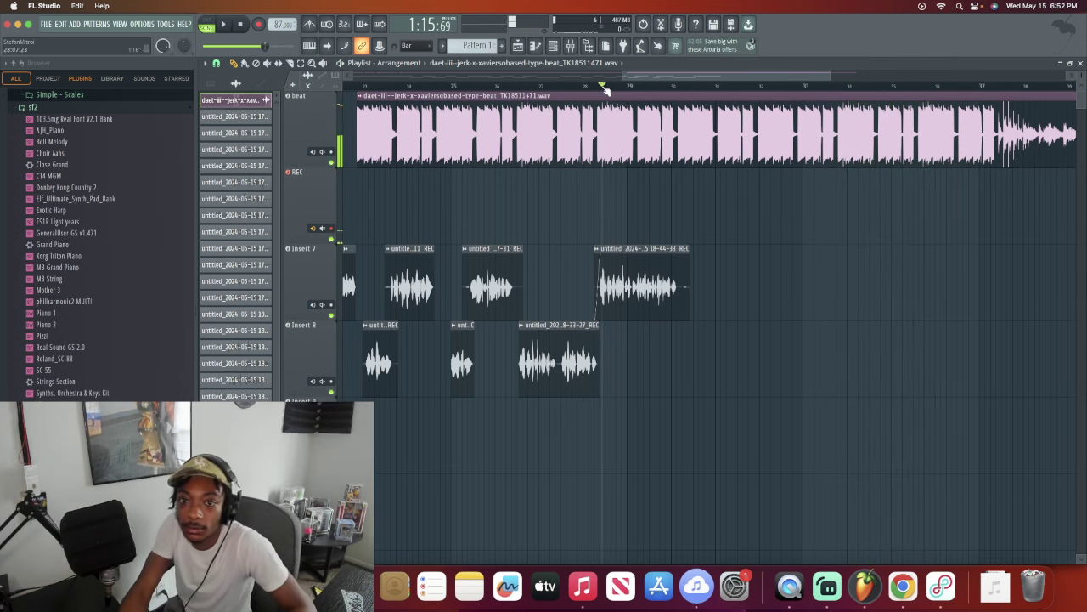
click(259, 24)
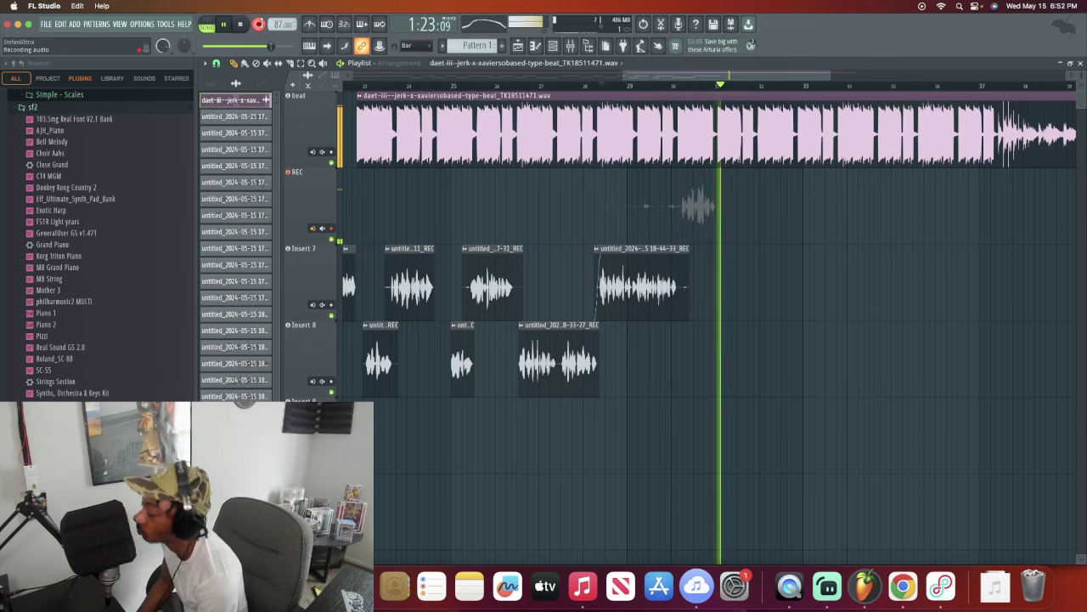
key(space)
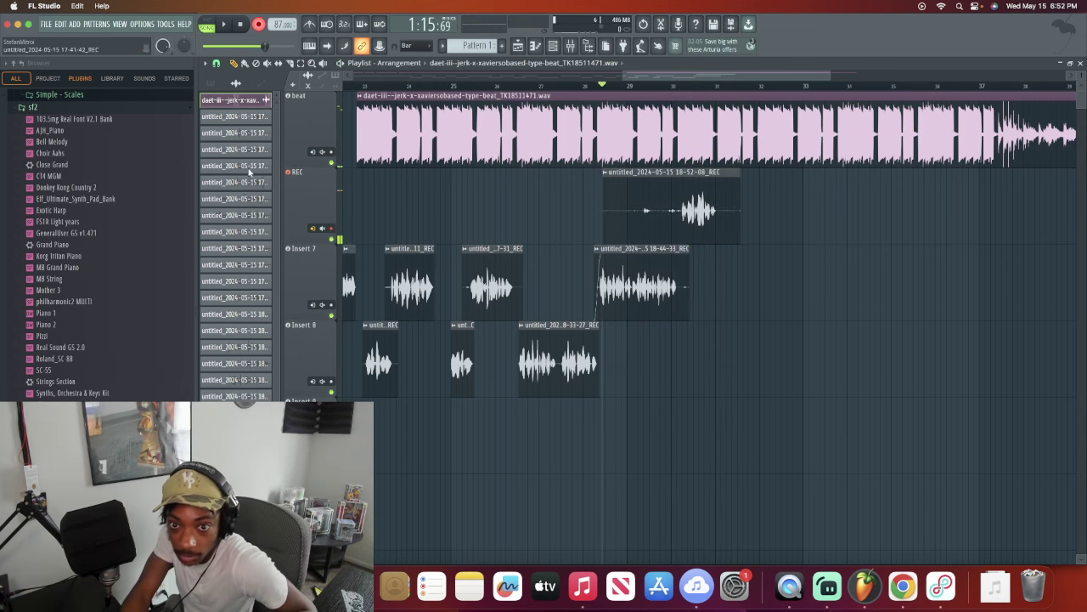
Step: Trim the start of the new take to its vocal just after bar 30 and move the clip to Insert 8
drag(602, 198, 682, 192)
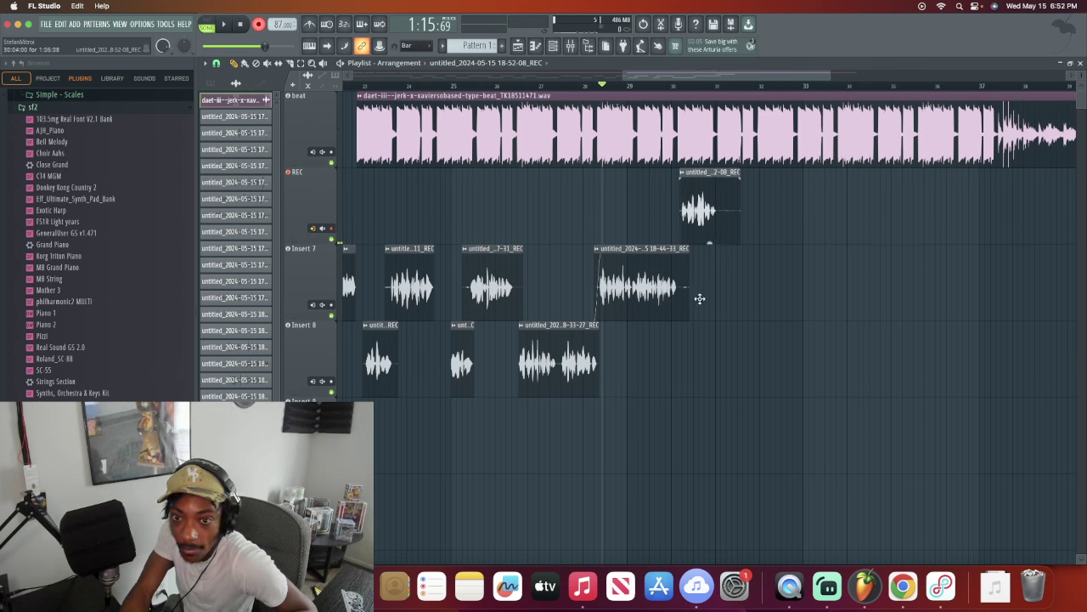
drag(699, 298, 699, 319)
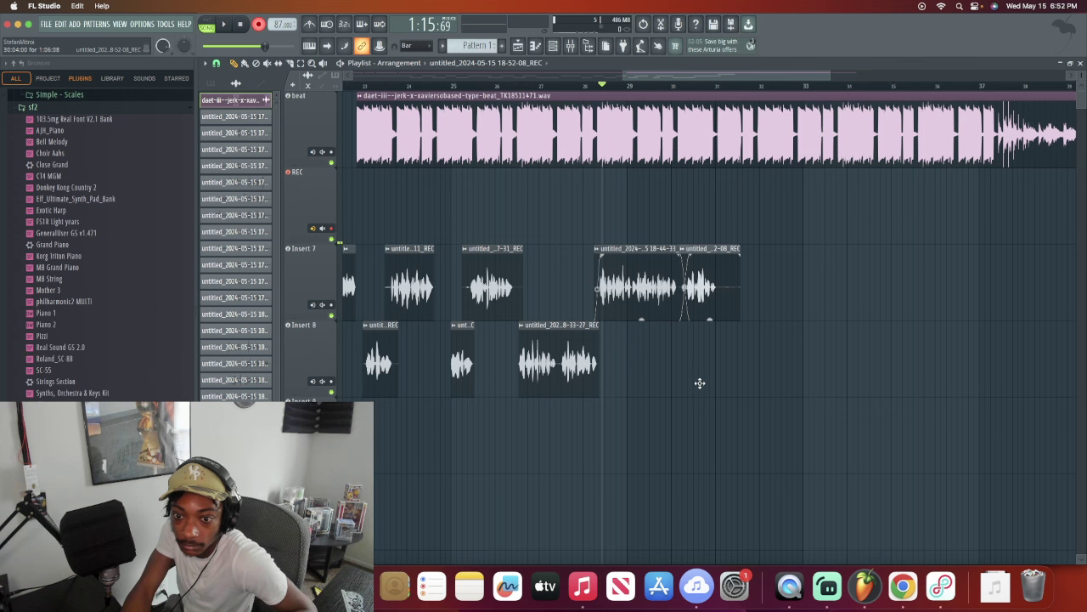
drag(699, 384, 704, 378)
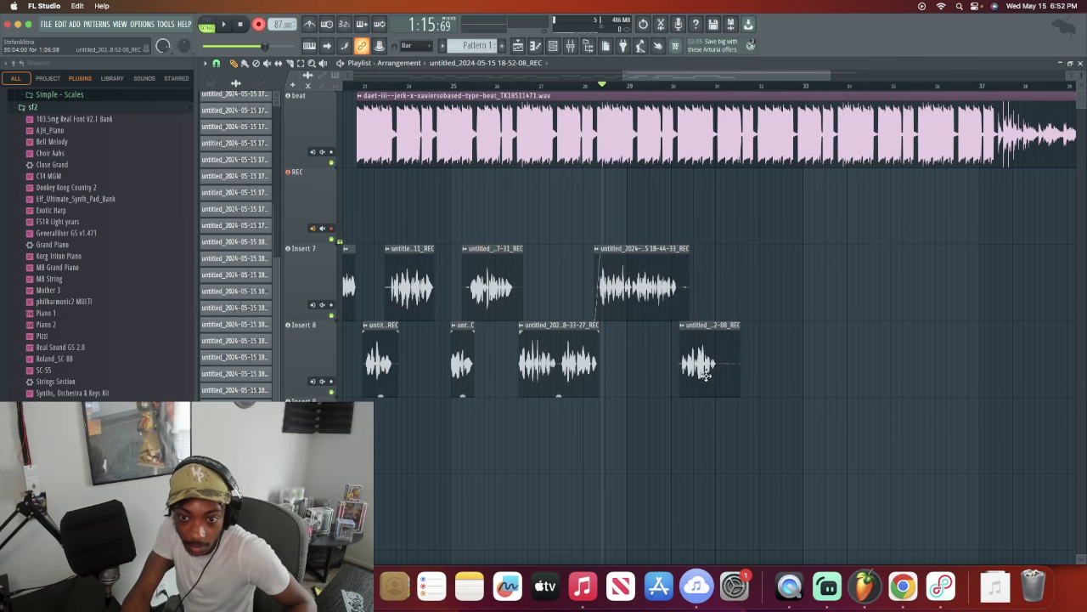
Step: Delete the new take from Insert 8 and undo the deletion
right_click(705, 374)
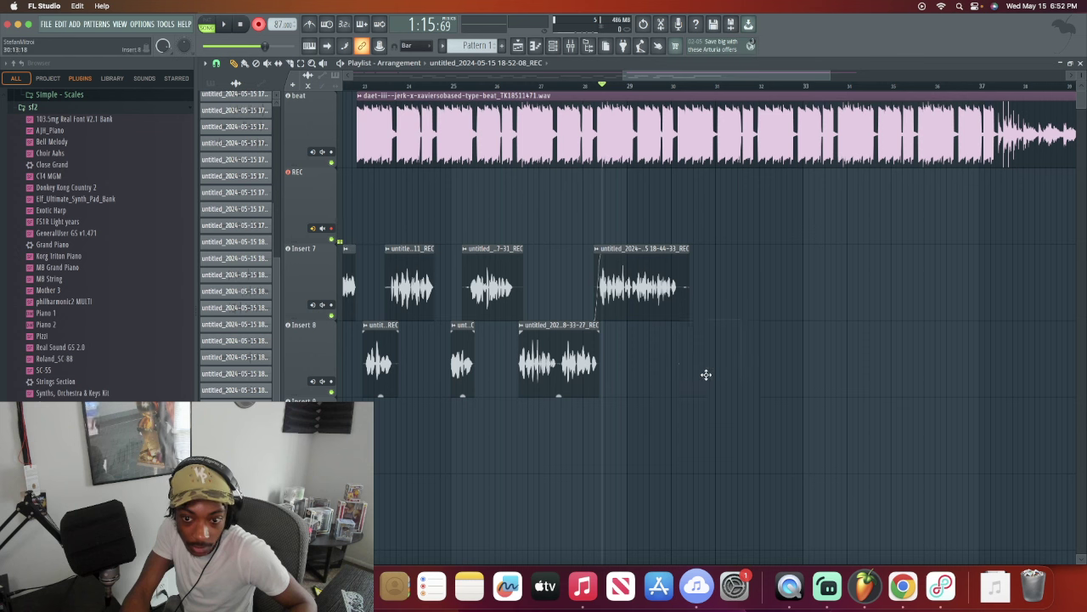
key(ctrl+z)
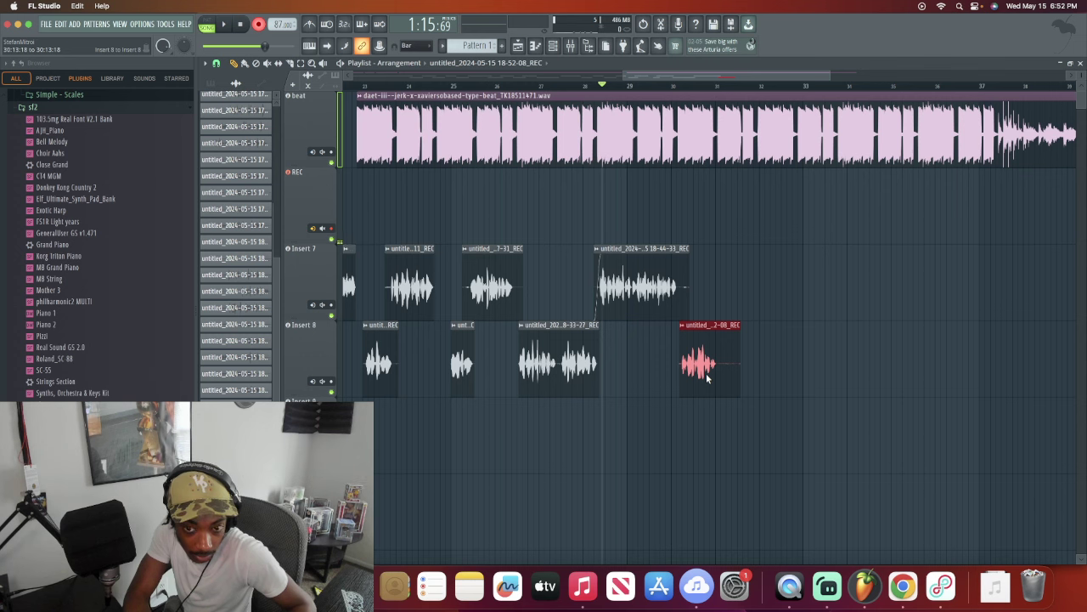
Step: Create a new pattern and shift the selected take back and forth between Insert 7 and Insert 8, ending on Insert 8
key(F4)
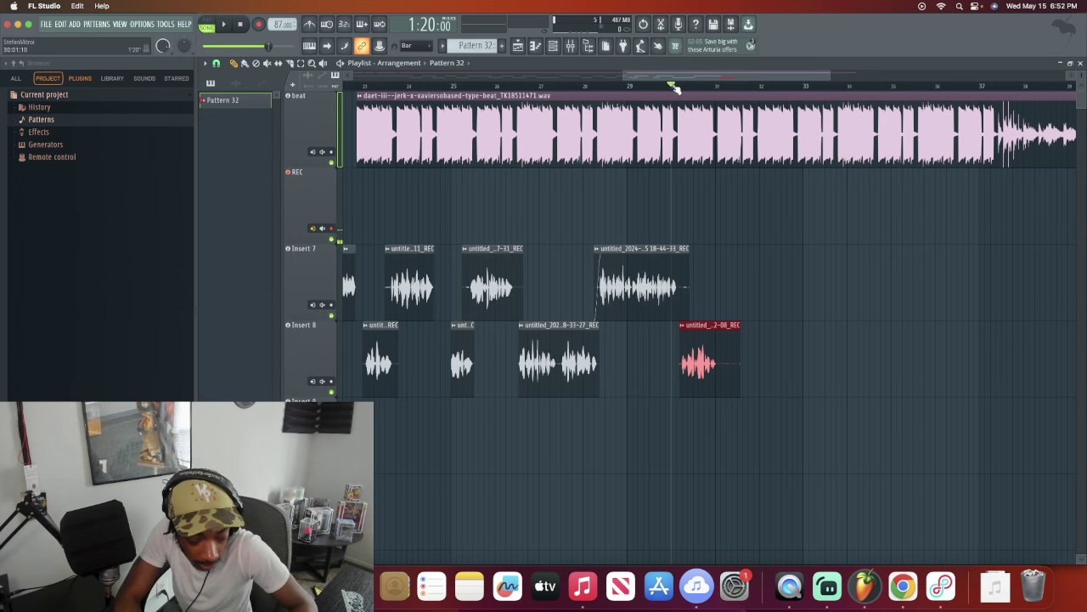
key(Up)
key(Up)
key(Down)
key(Down)
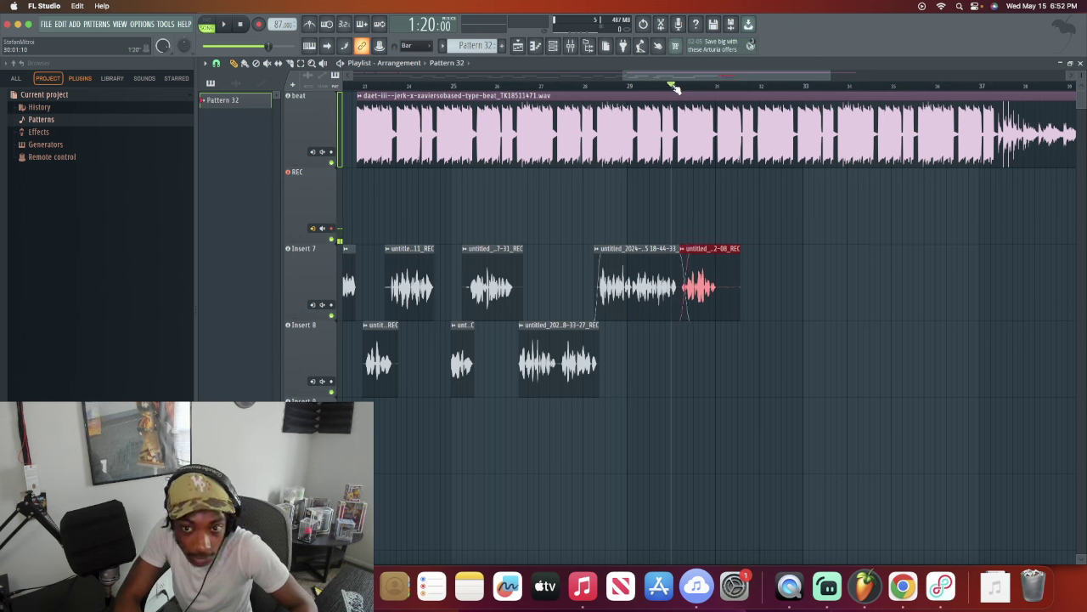
key(Up)
key(Up)
key(Down)
key(Down)
key(Up)
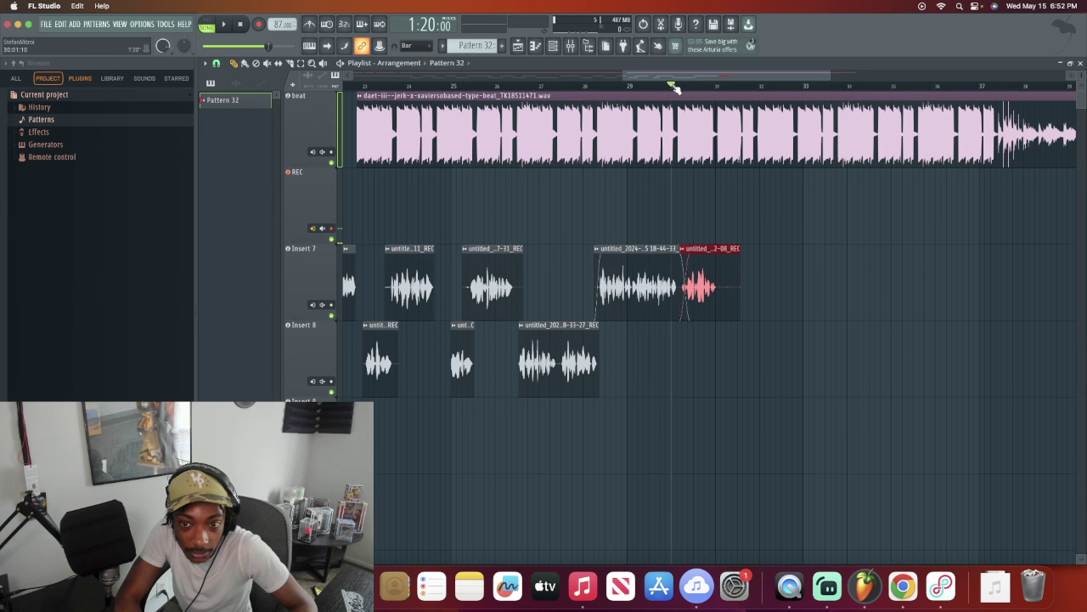
key(Up)
key(Down)
key(Down)
key(Up)
key(Up)
key(Down)
key(Down)
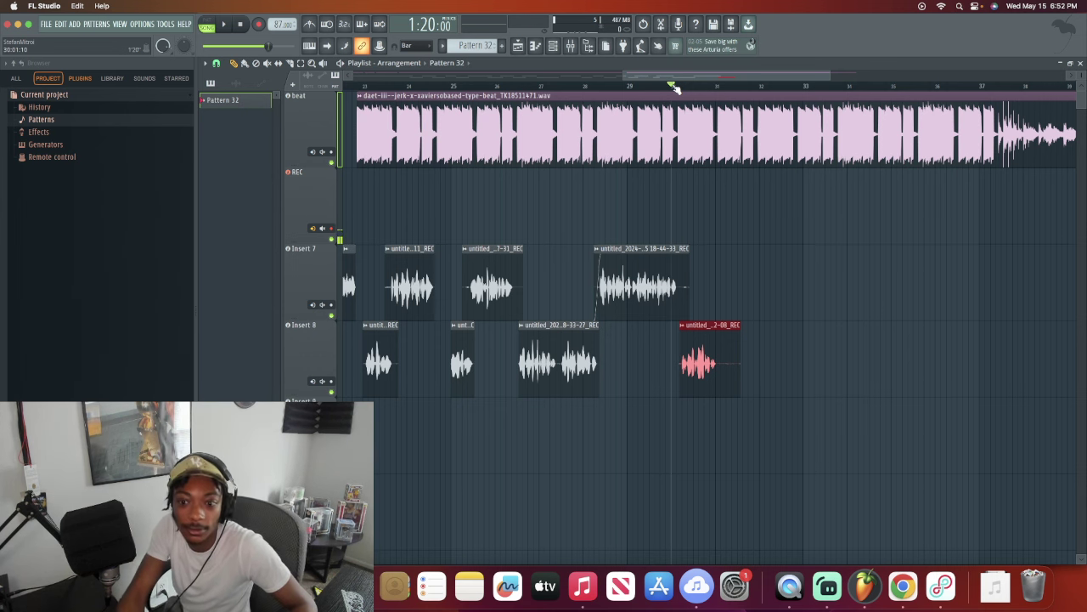
Step: Trim the end of the Insert 8 take to bar 31 and play the line back from bar 30
key(space)
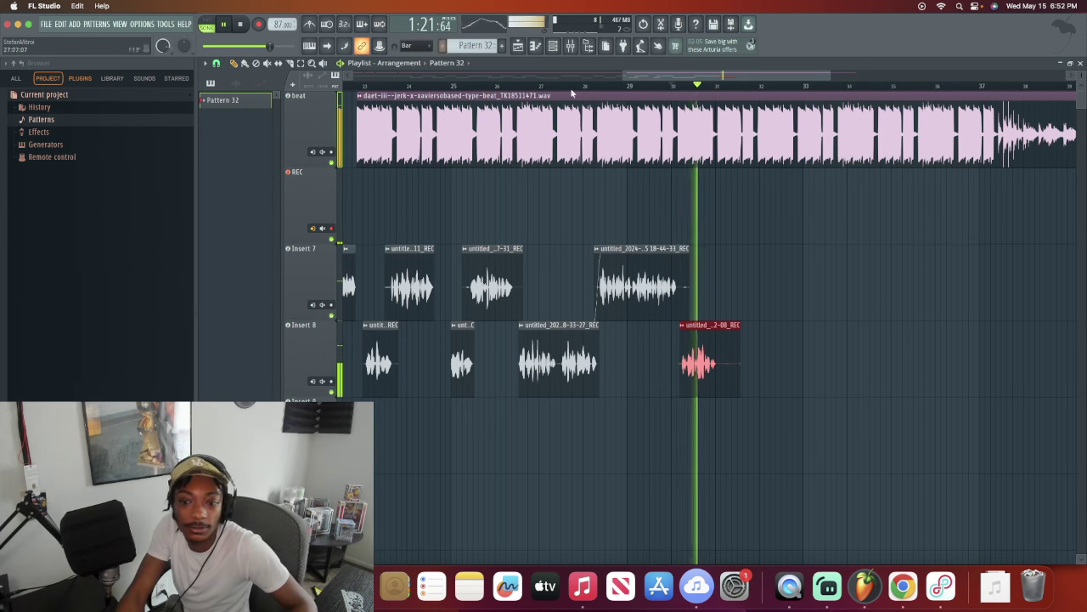
drag(736, 355, 712, 327)
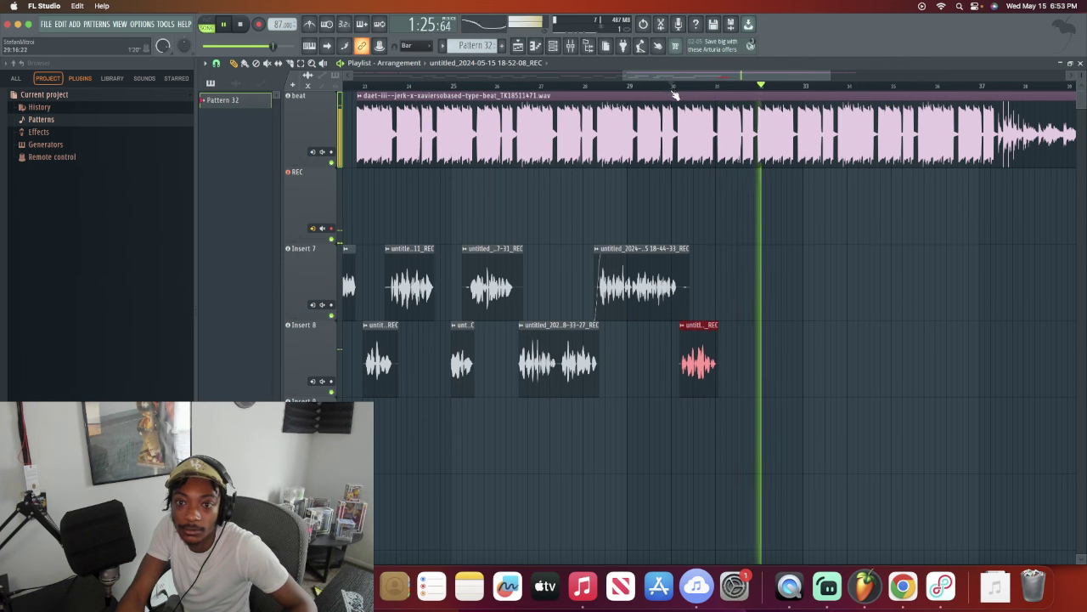
click(673, 91)
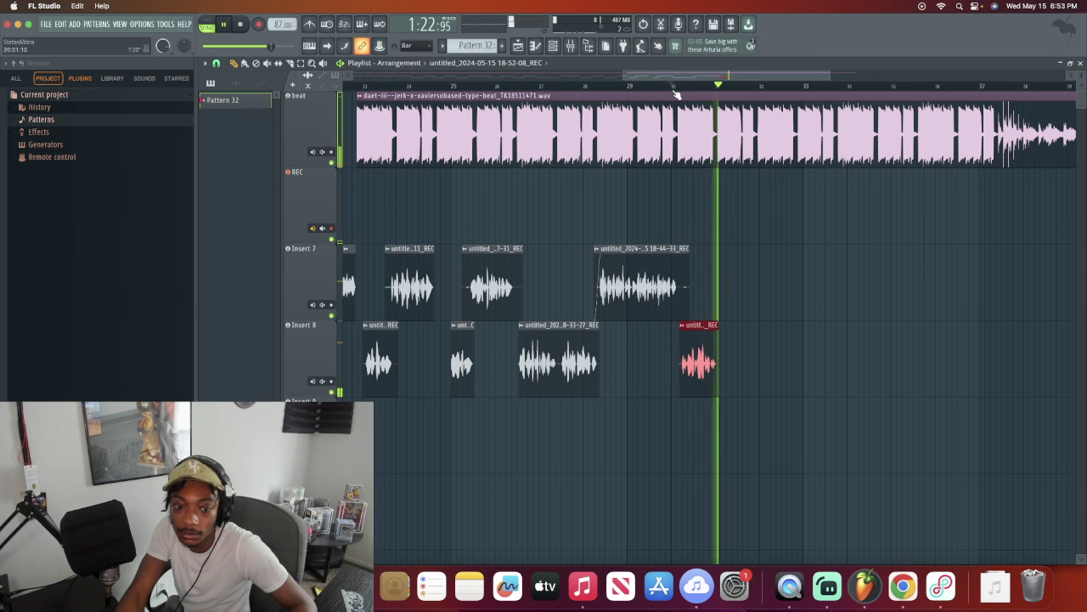
key(space)
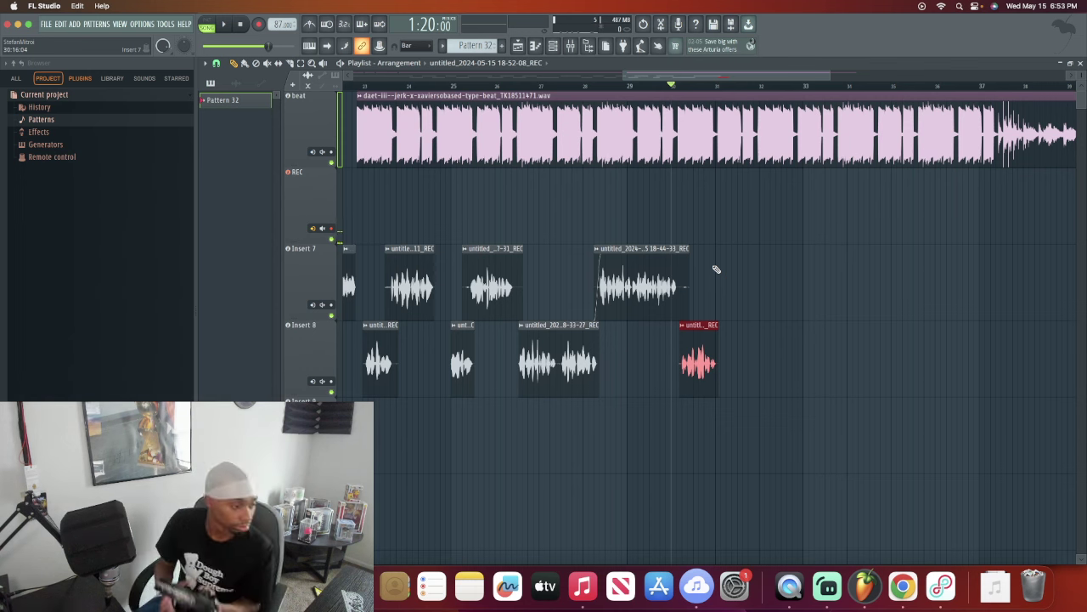
key(space)
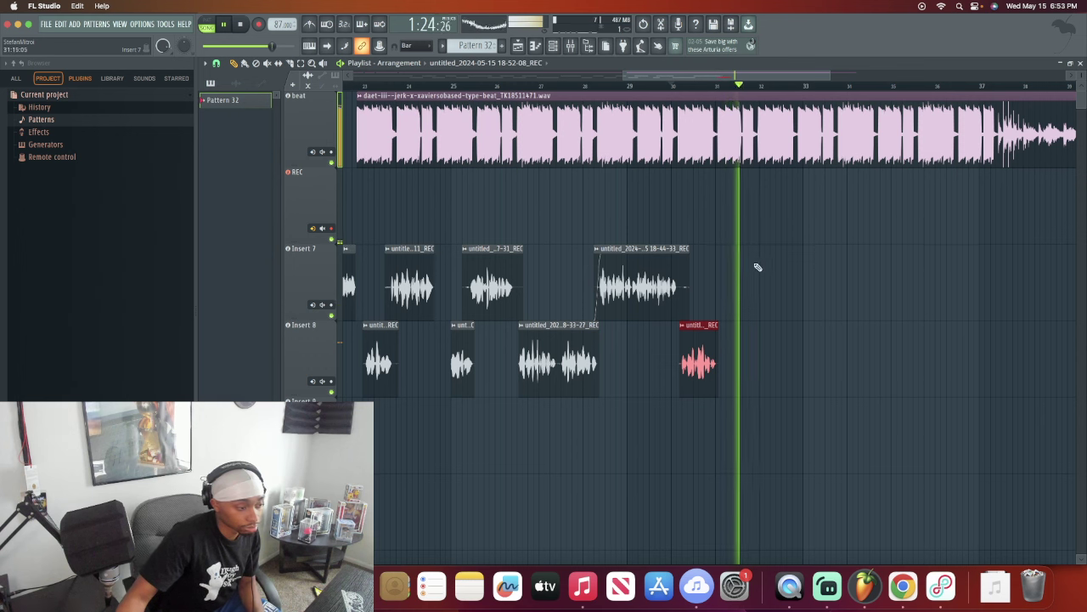
Step: Try several vocal takes on the REC track from bar 30 and discard them
click(685, 89)
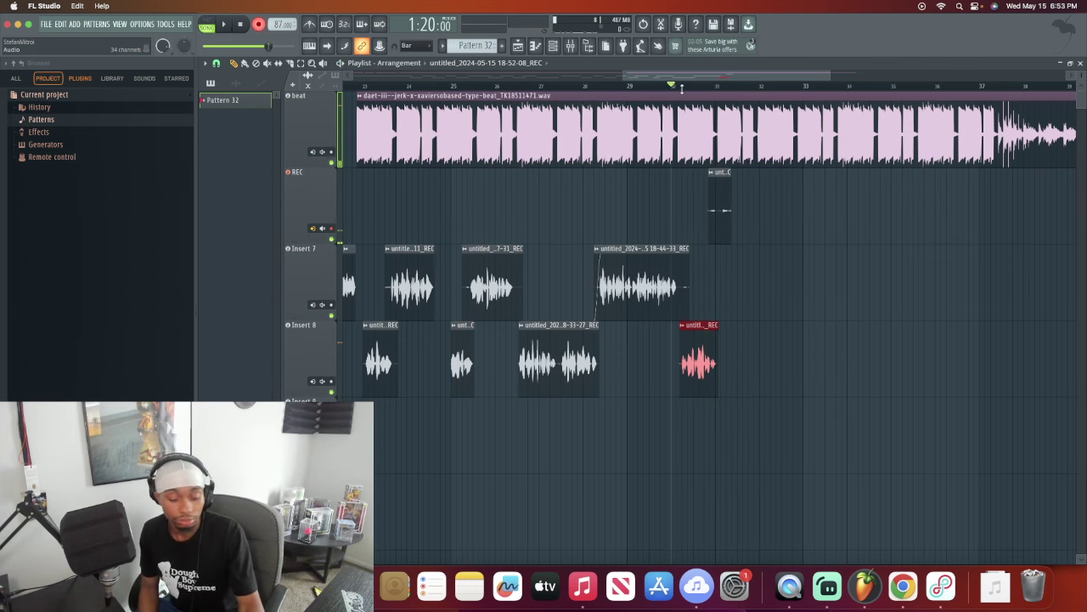
click(681, 89)
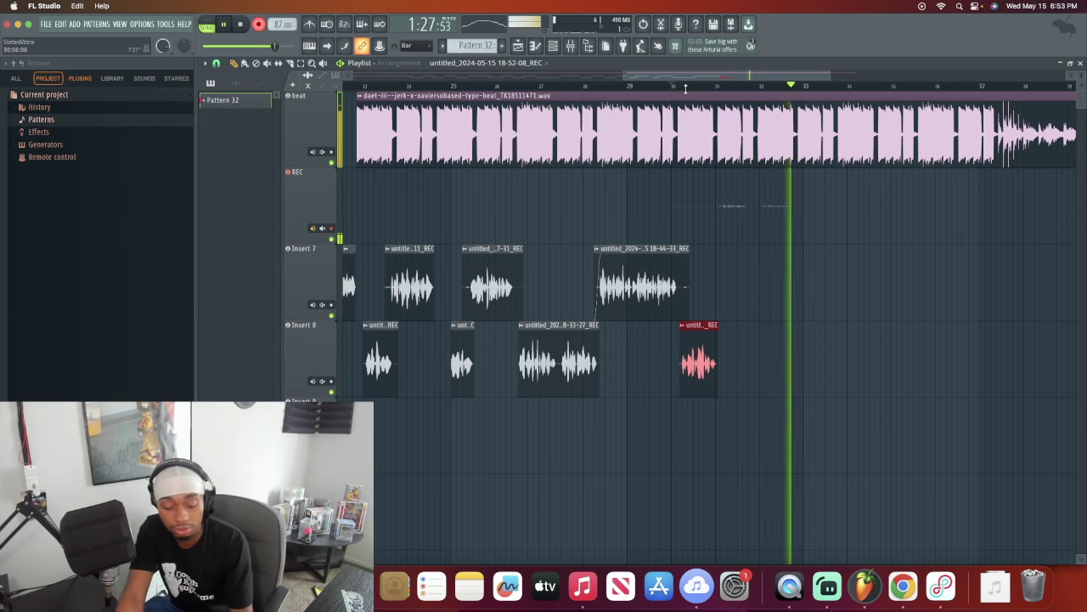
key(ctrl+z)
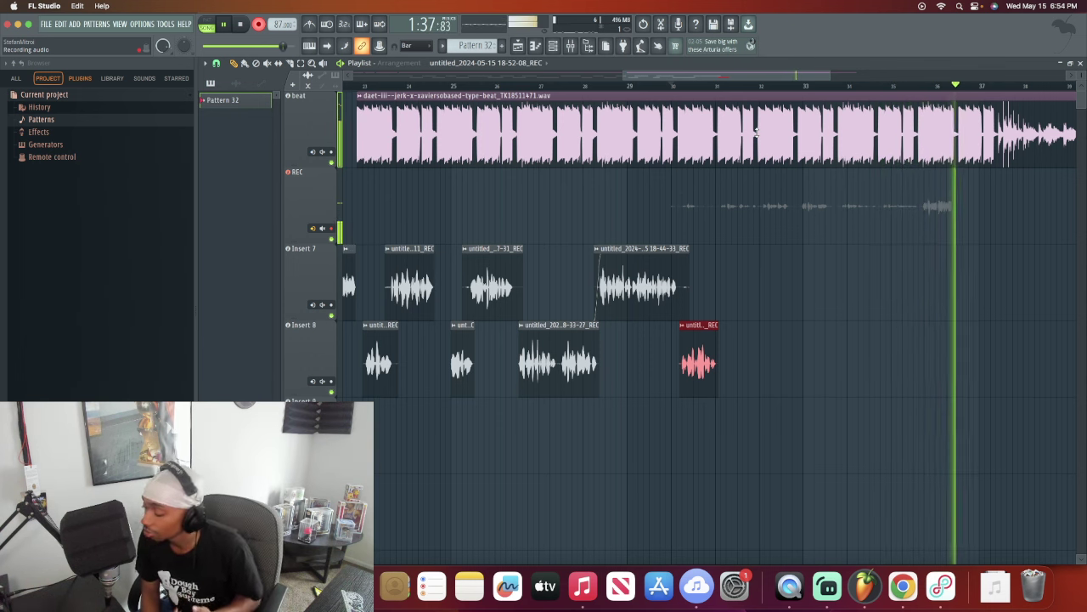
key(space)
key(super+z)
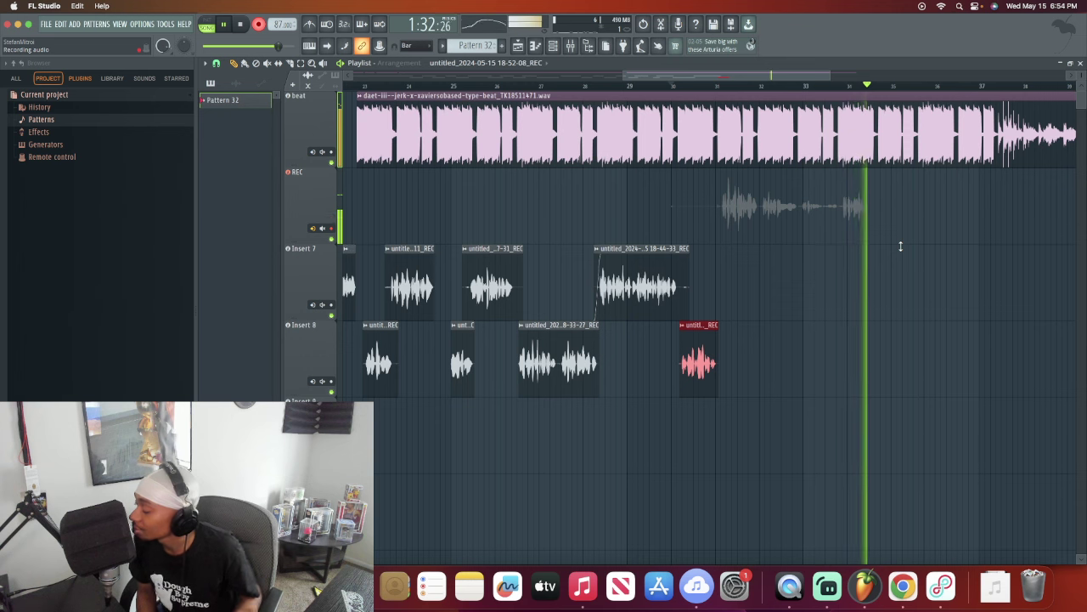
key(space)
Step: Record a vocal take on the REC track from bar 30 and trim its start to the second phrase just after bar 31
key(space)
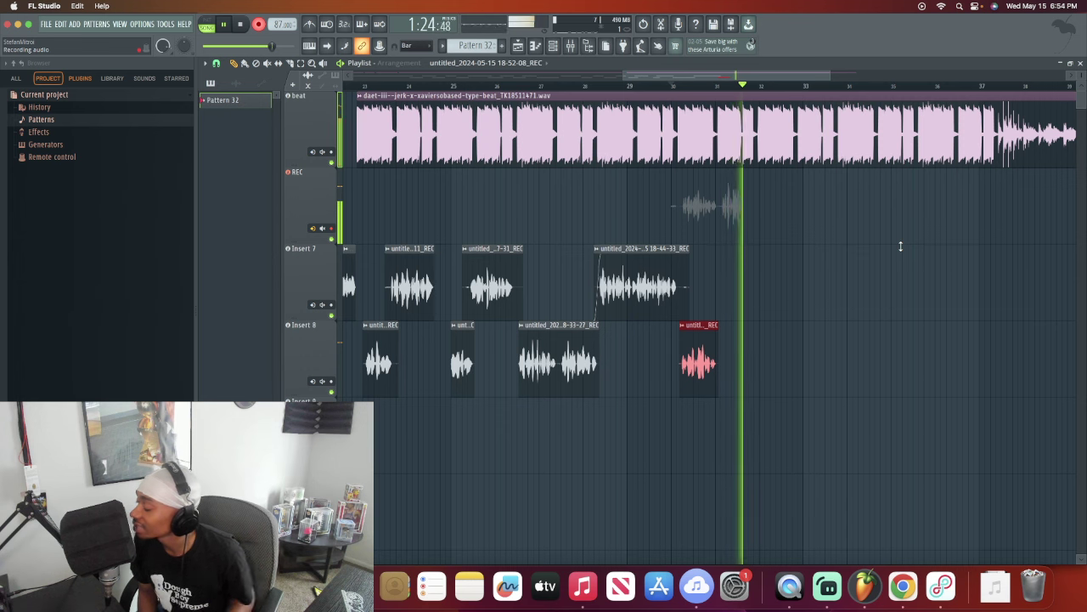
key(space)
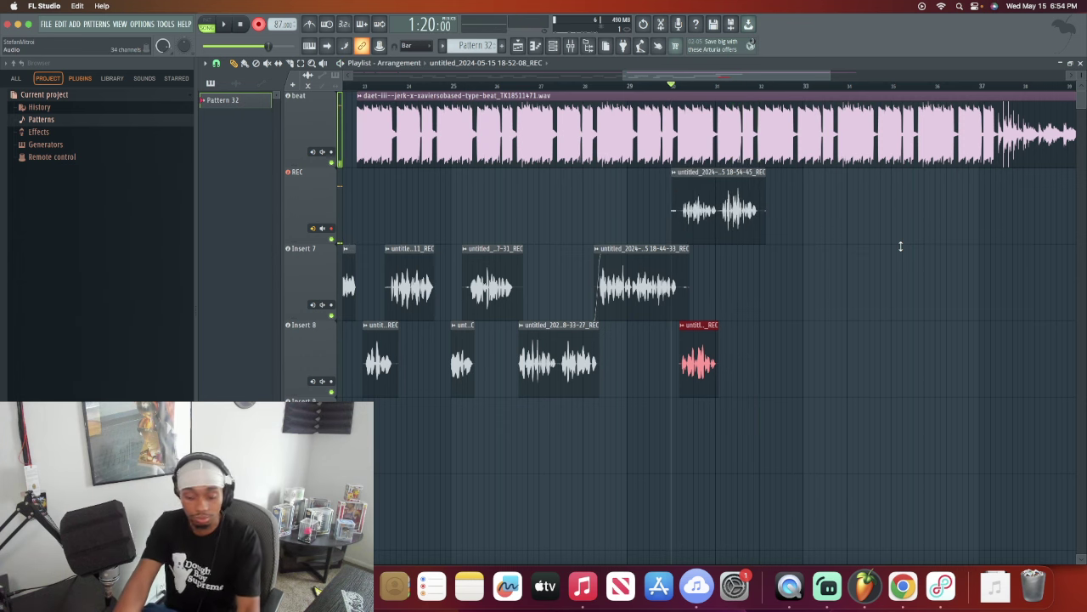
scroll(753, 92, up, 3)
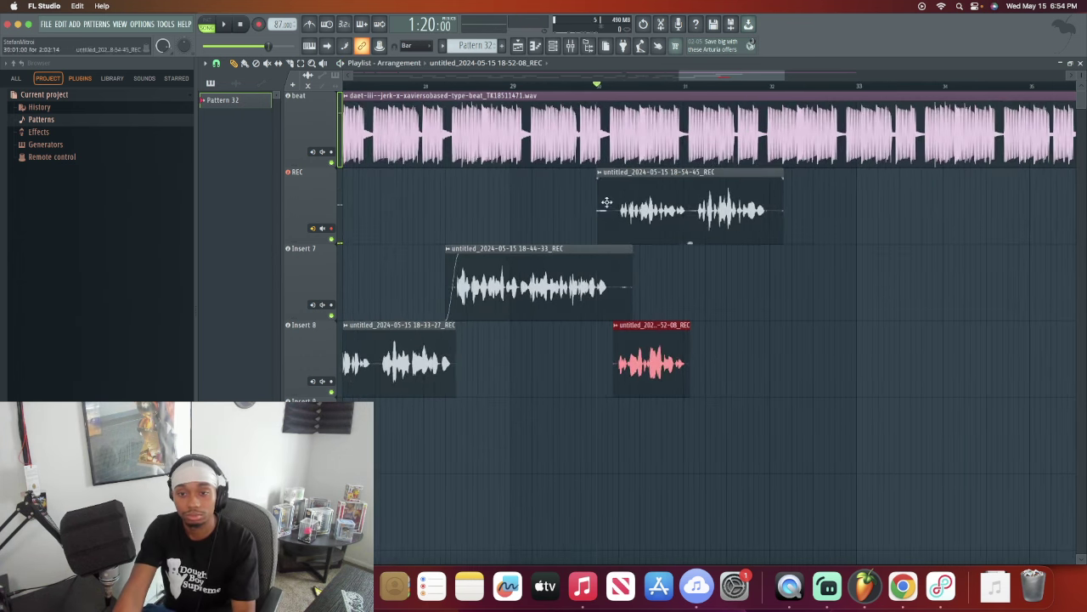
drag(596, 213, 683, 177)
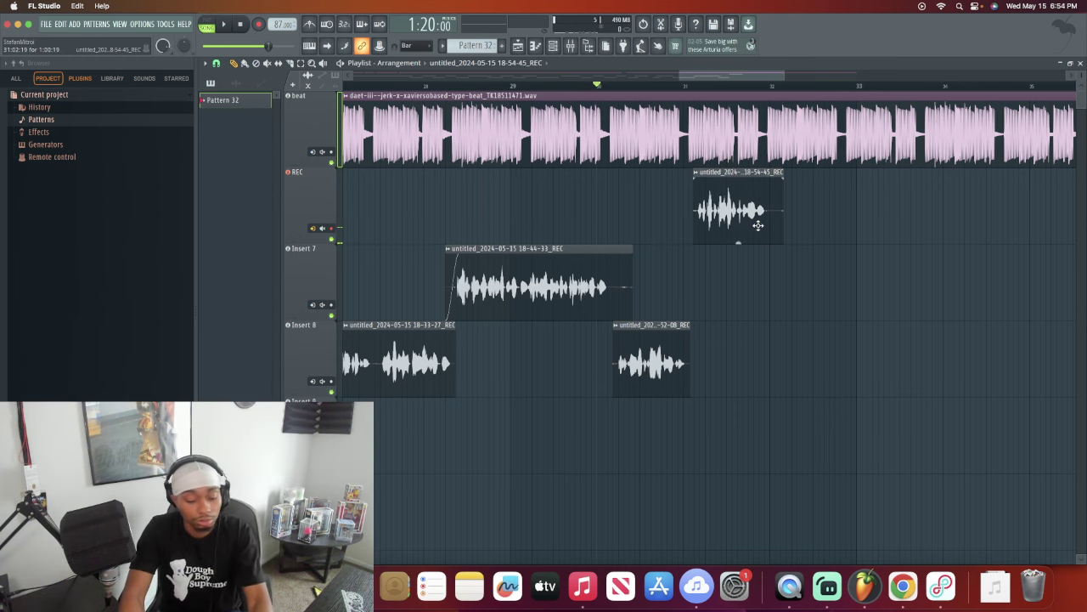
Step: Move the trimmed take just after bar 31 from the REC track down to Insert 7
key(shift+Down)
key(super+z)
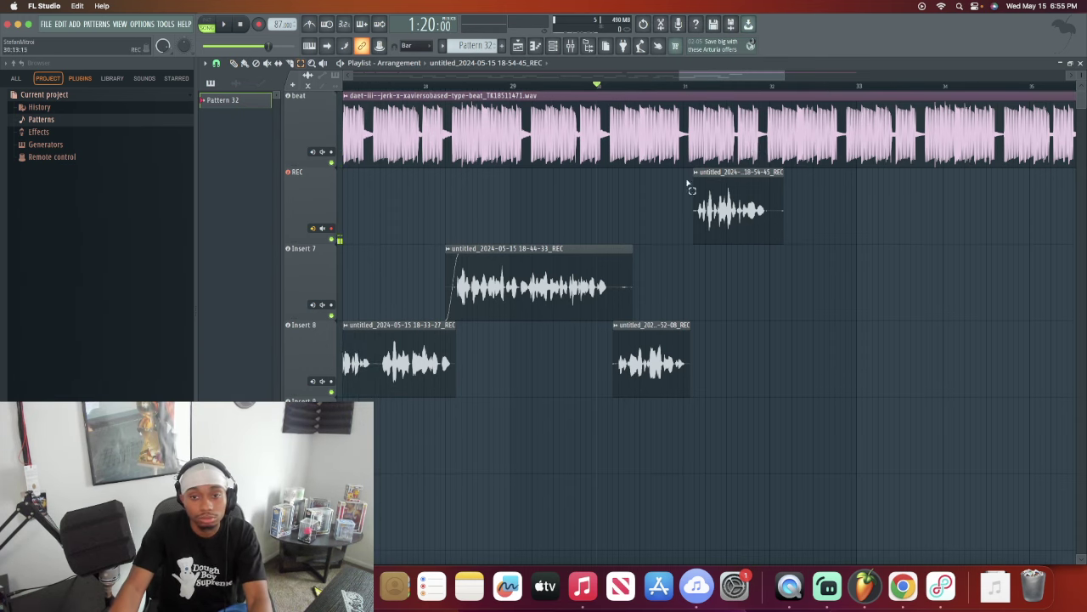
drag(837, 210, 654, 219)
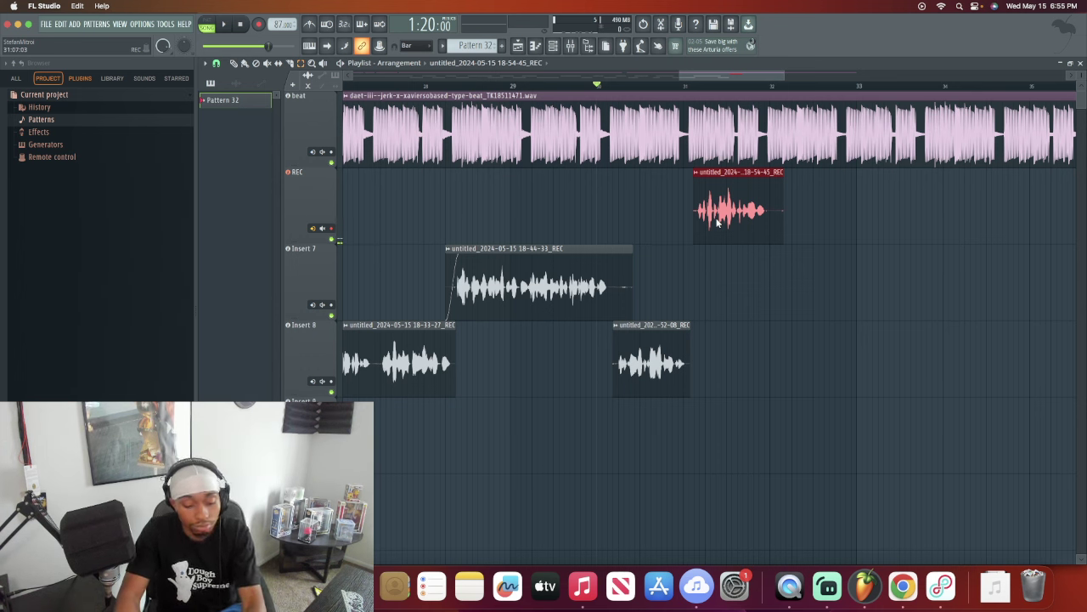
key(shift+Down)
key(shift+Down)
key(shift+Up)
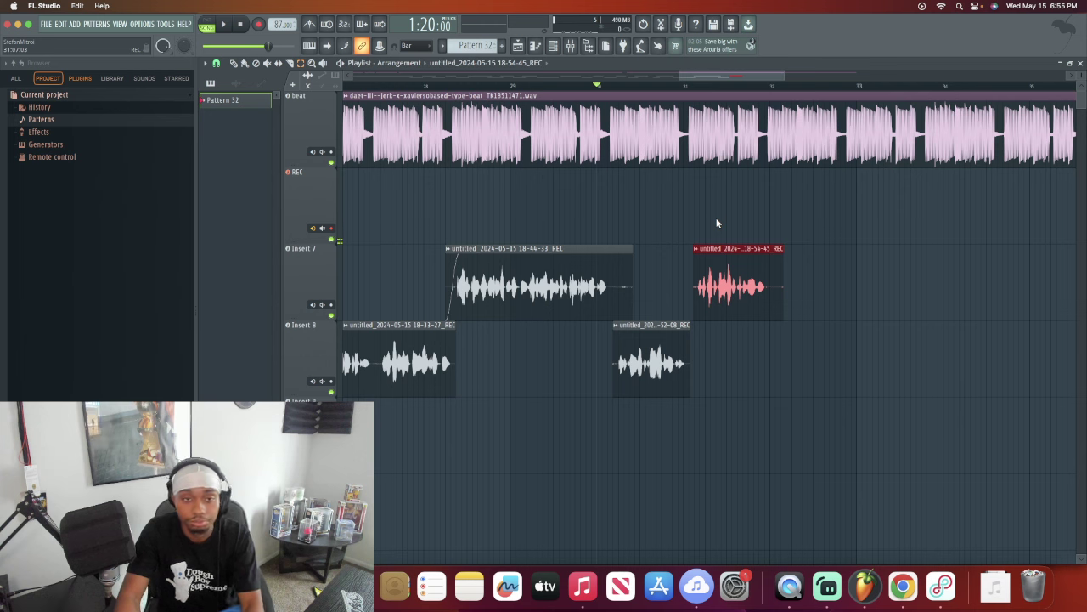
Step: Play the line back from bar 30 several times, and delete the Insert 7 take just after bar 31
key(space)
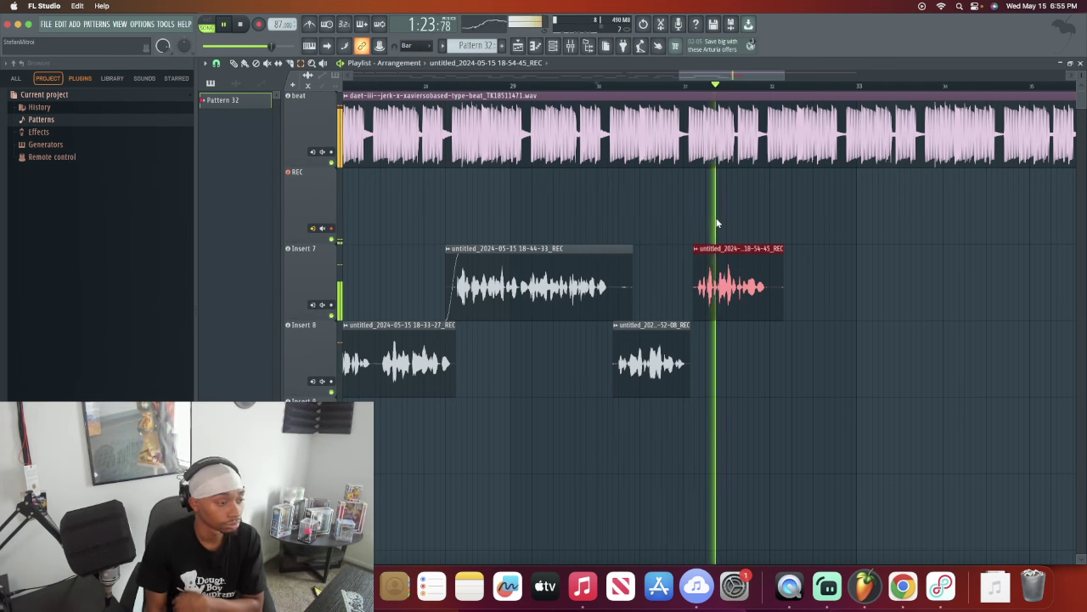
key(space)
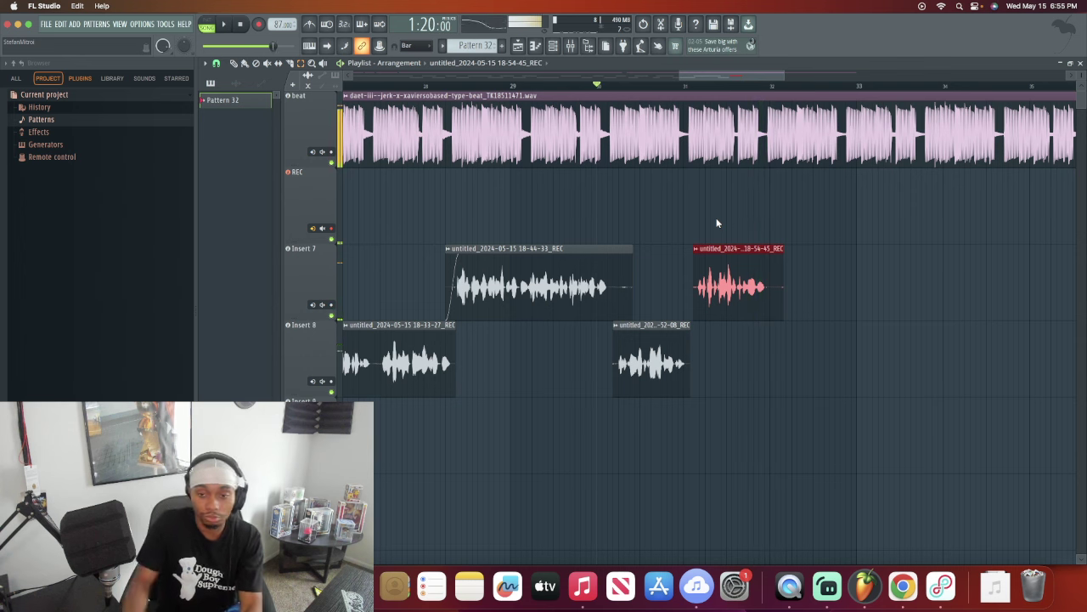
key(space)
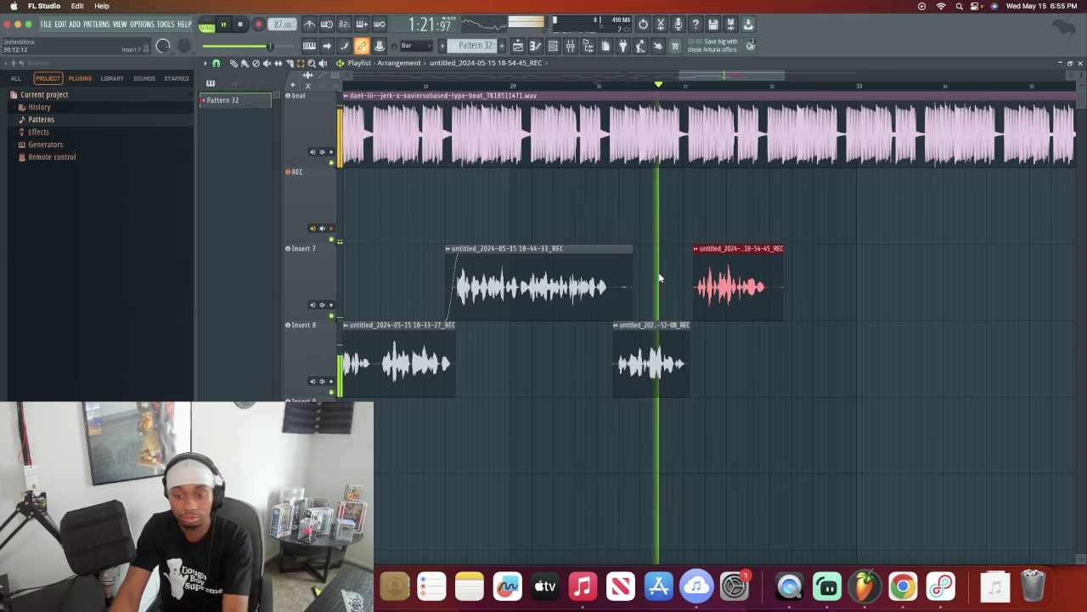
key(space)
key(space)
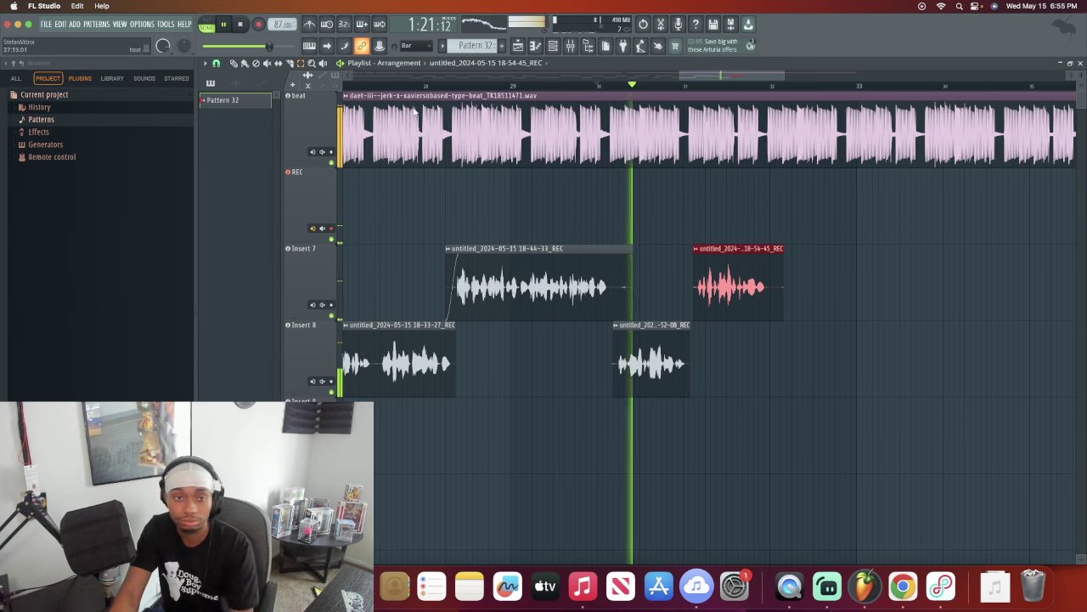
key(space)
right_click(730, 284)
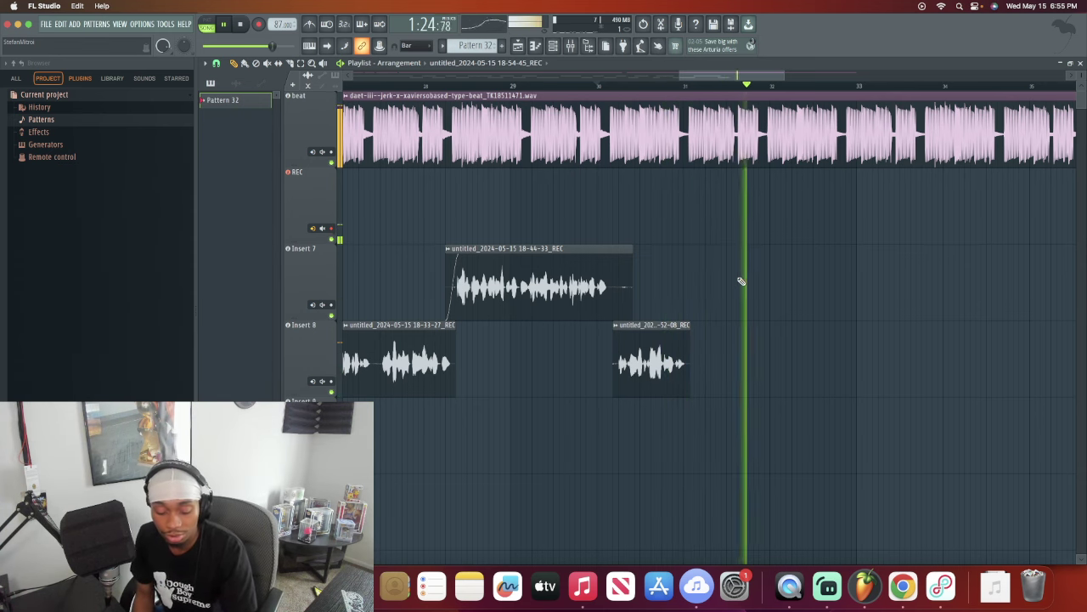
Step: Record the line again on the REC track from bar 30, discarding failed takes, and trim the kept take's start to bar 31
key(space)
key(space)
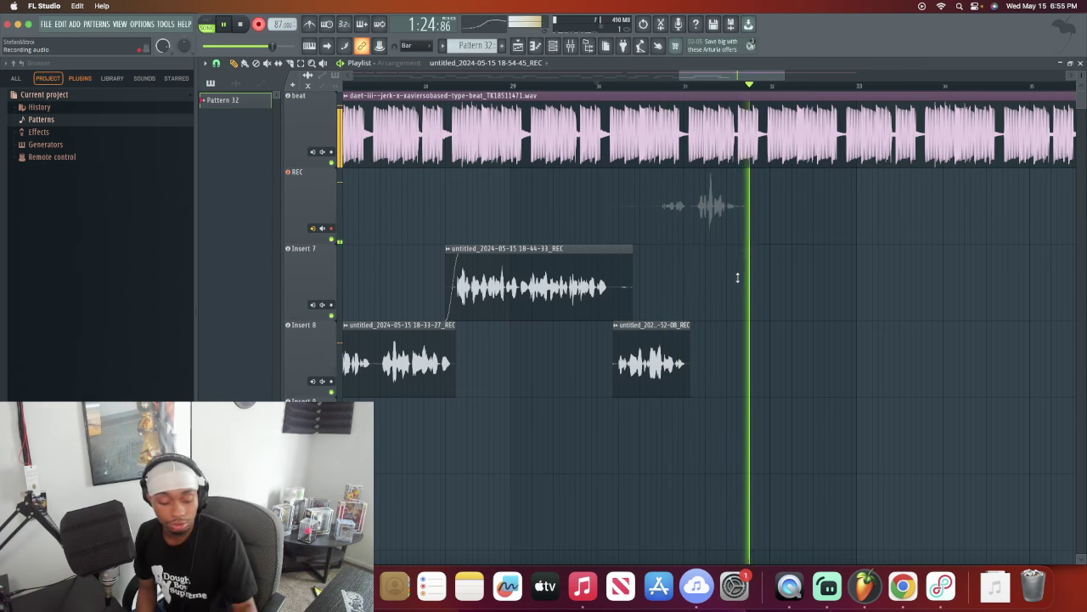
key(space)
key(super+z)
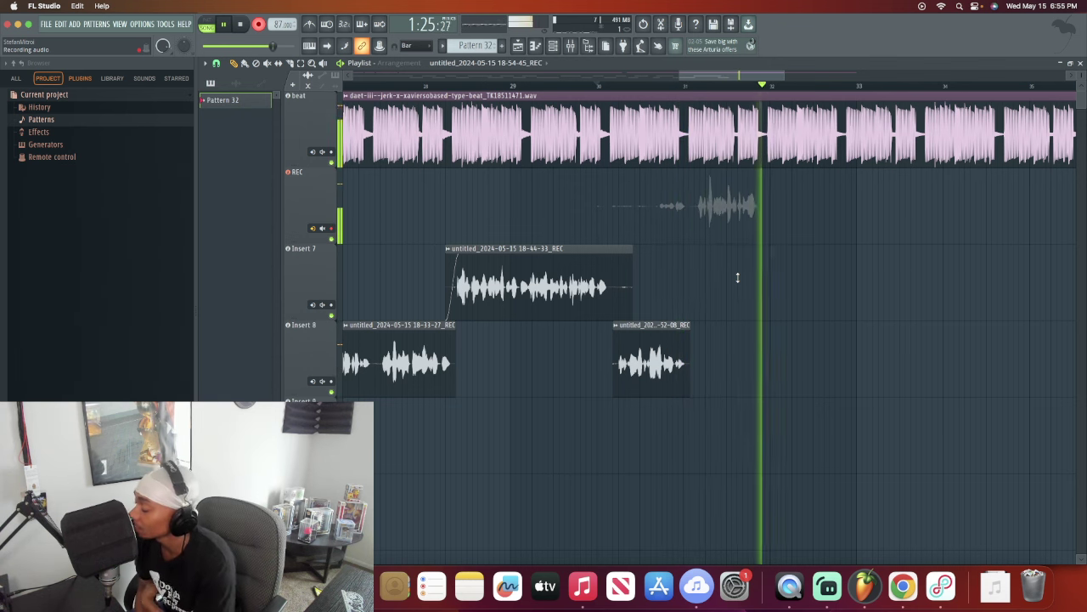
key(space)
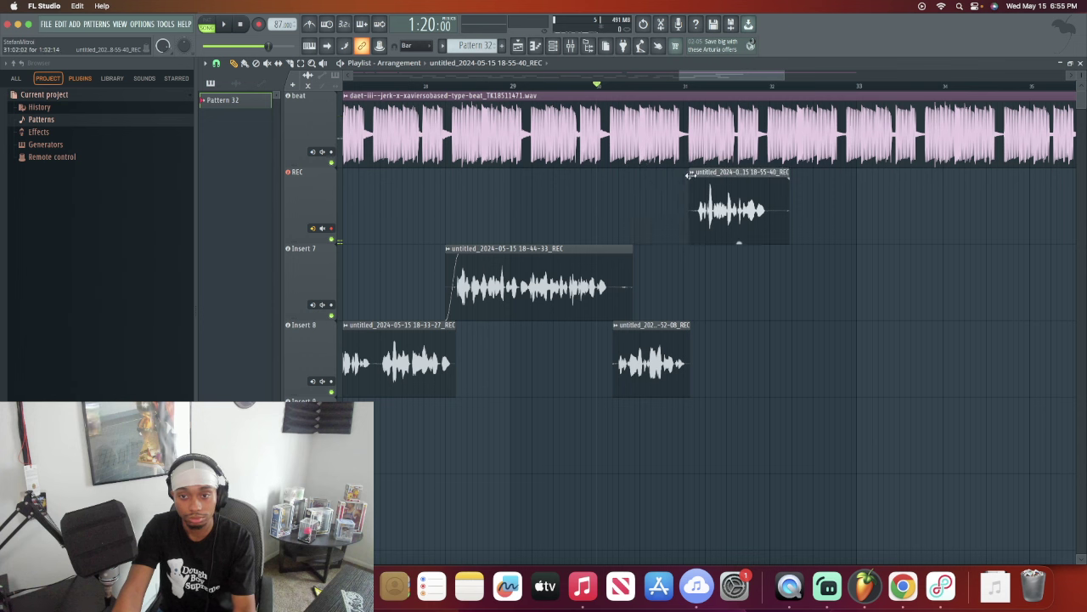
Step: Move the new take from the REC track to Insert 7, keeping its timing just after bar 31
drag(737, 239, 735, 276)
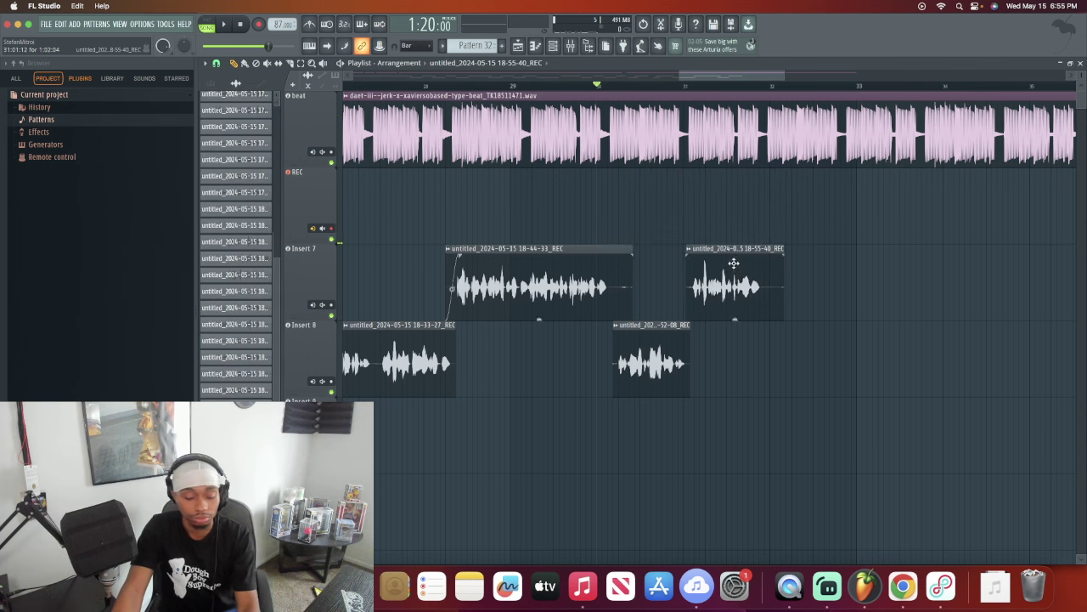
key(super+z)
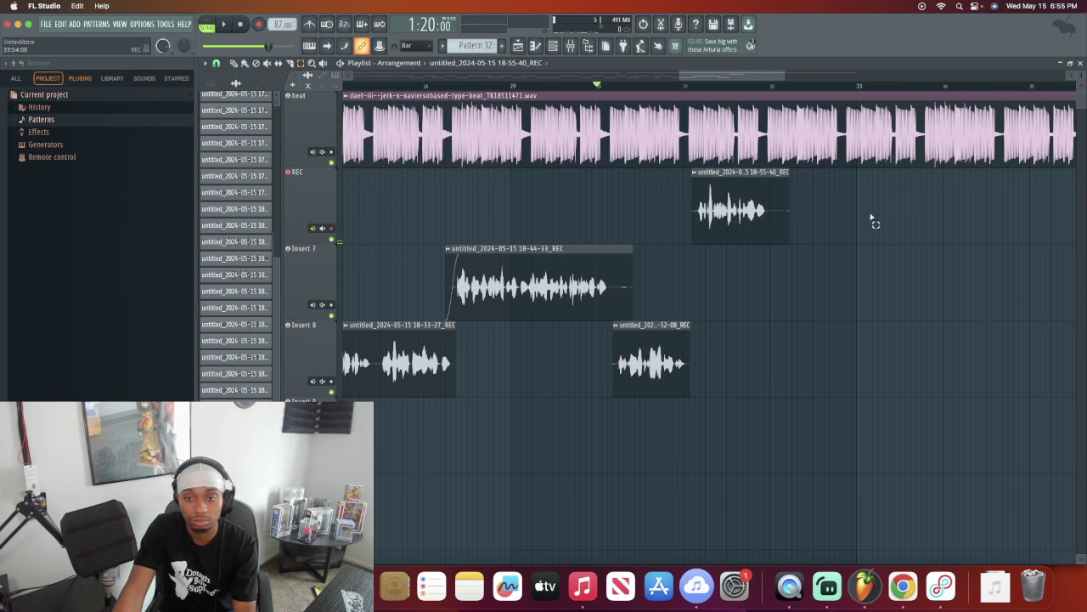
click(728, 223)
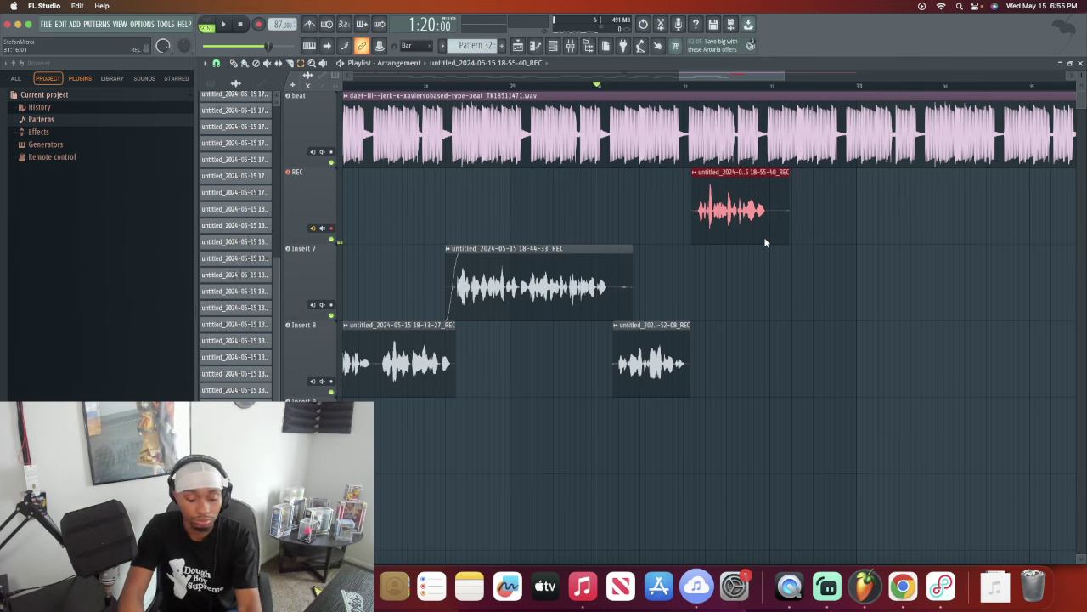
key(super+shift+z)
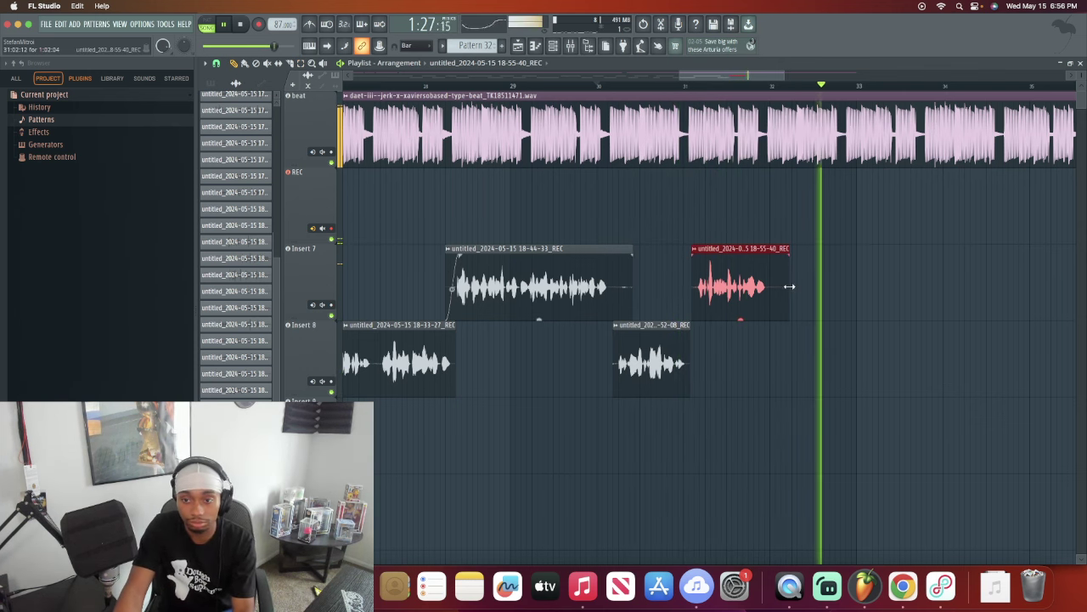
Step: Trim the end of the new Insert 7 take to bar 32 and play the line back from bar 30
drag(790, 289, 771, 266)
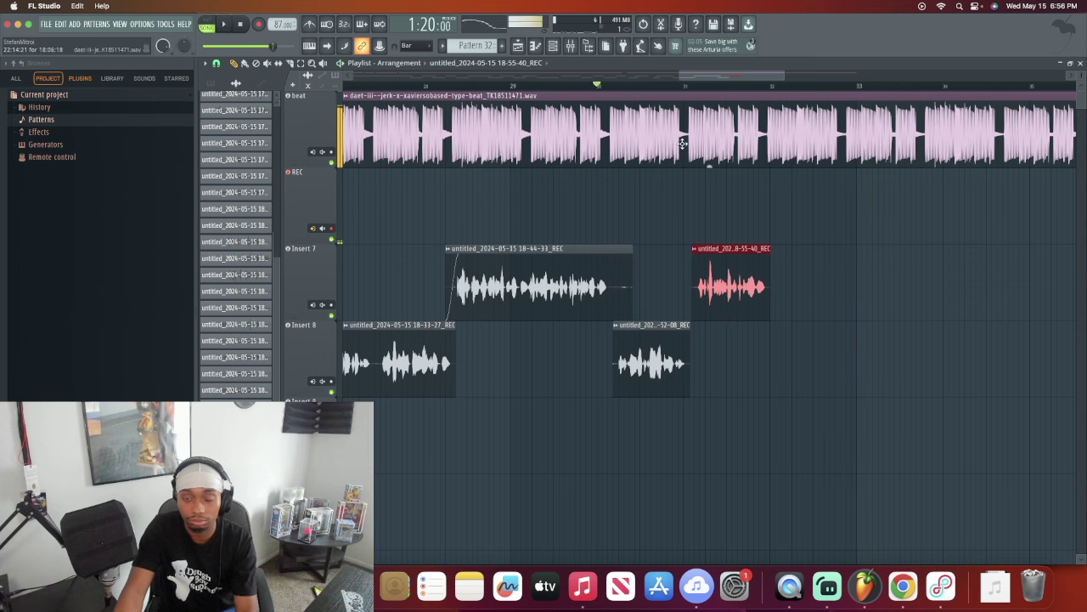
click(593, 85)
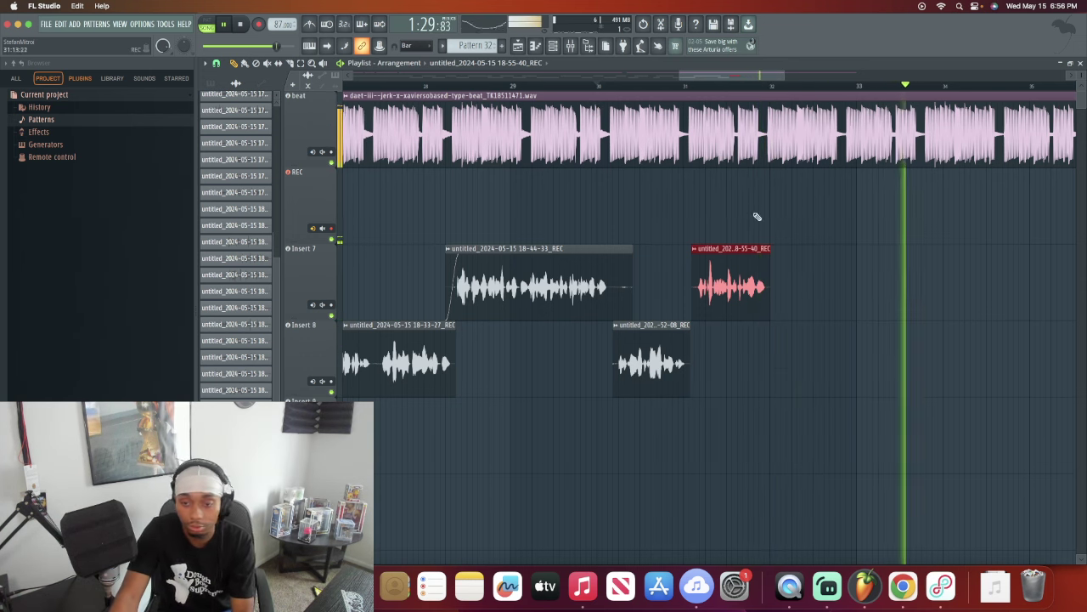
click(575, 89)
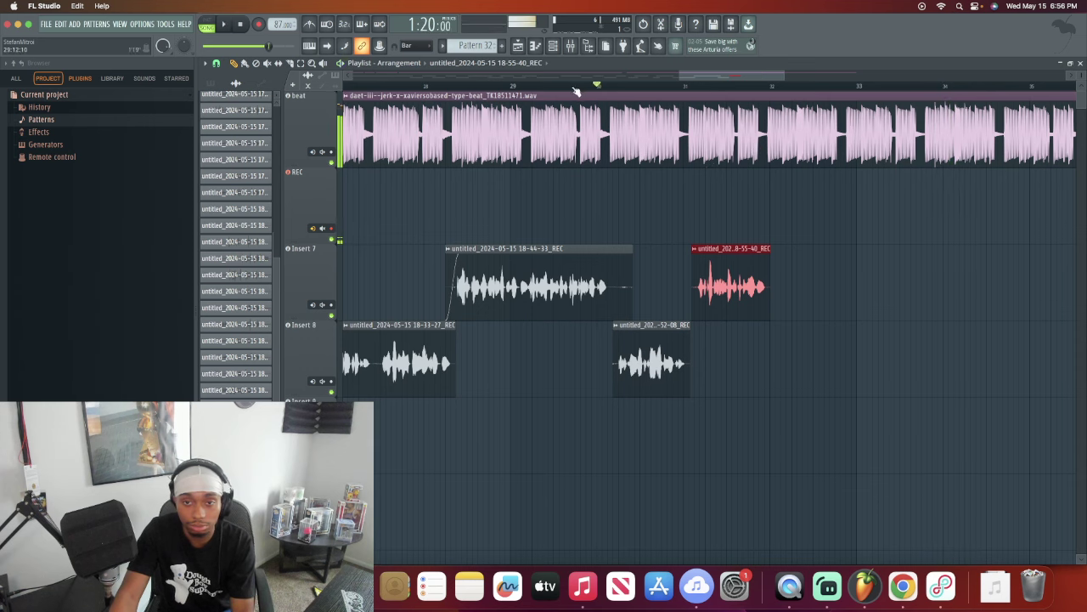
Step: Trim a little more off the start of the Insert 7 take just after bar 31 and add a fade-in of about 0.172 s
scroll(599, 169, up, 2)
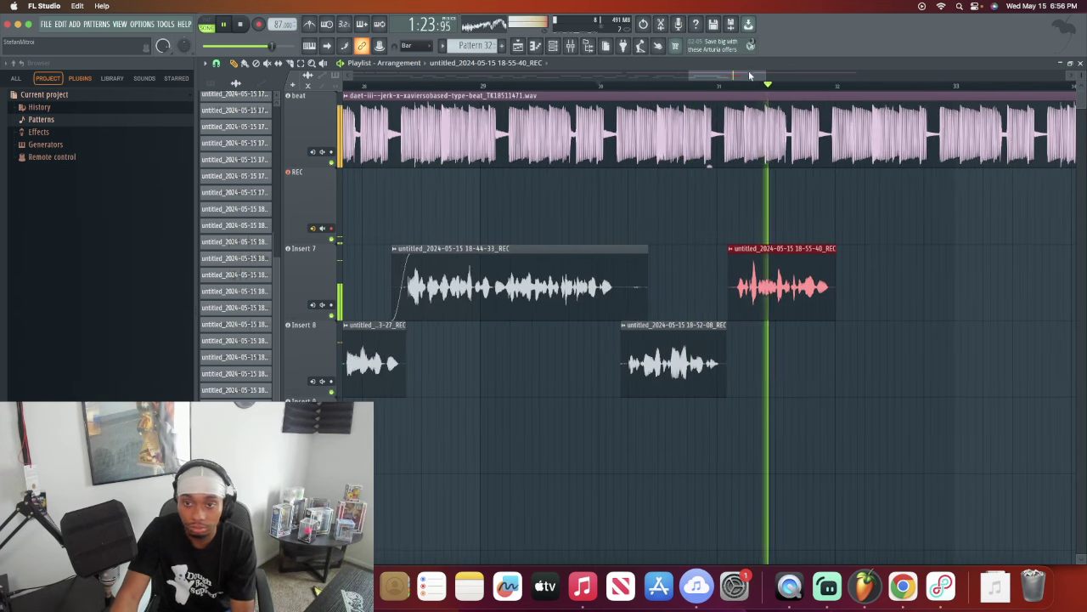
scroll(760, 88, up, 3)
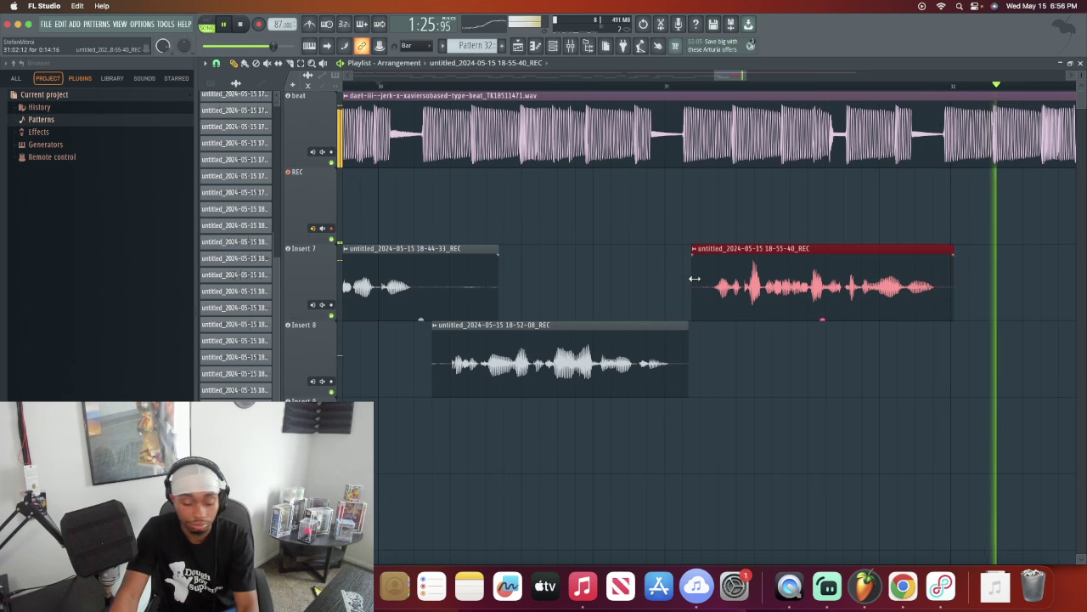
drag(694, 277, 702, 277)
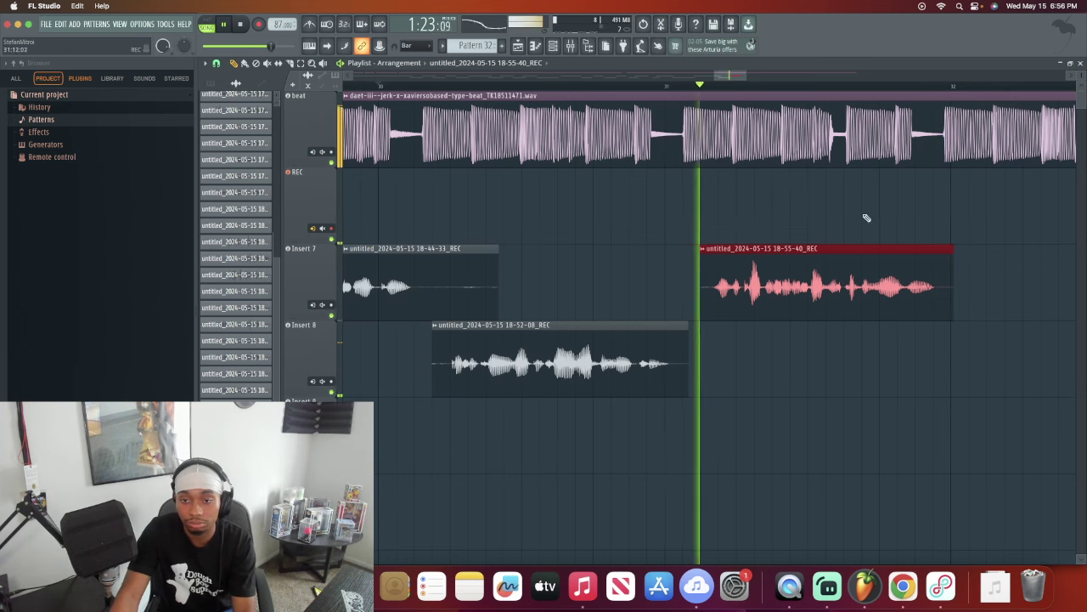
click(789, 213)
click(233, 63)
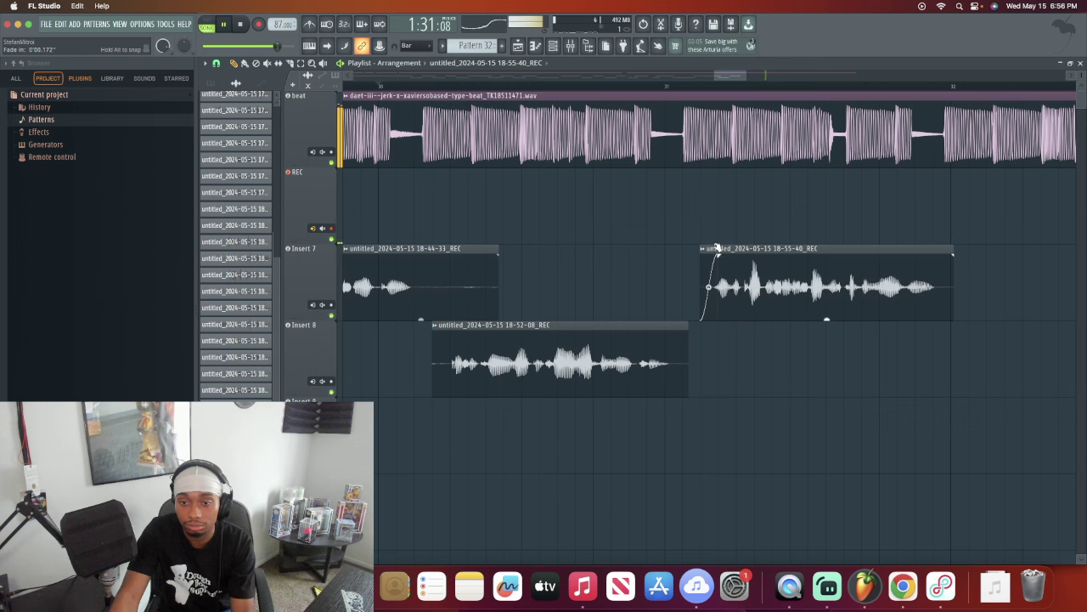
Step: Play back the Insert 8 and Insert 7 takes from bar 30 to check the faded line
key(space)
key(space)
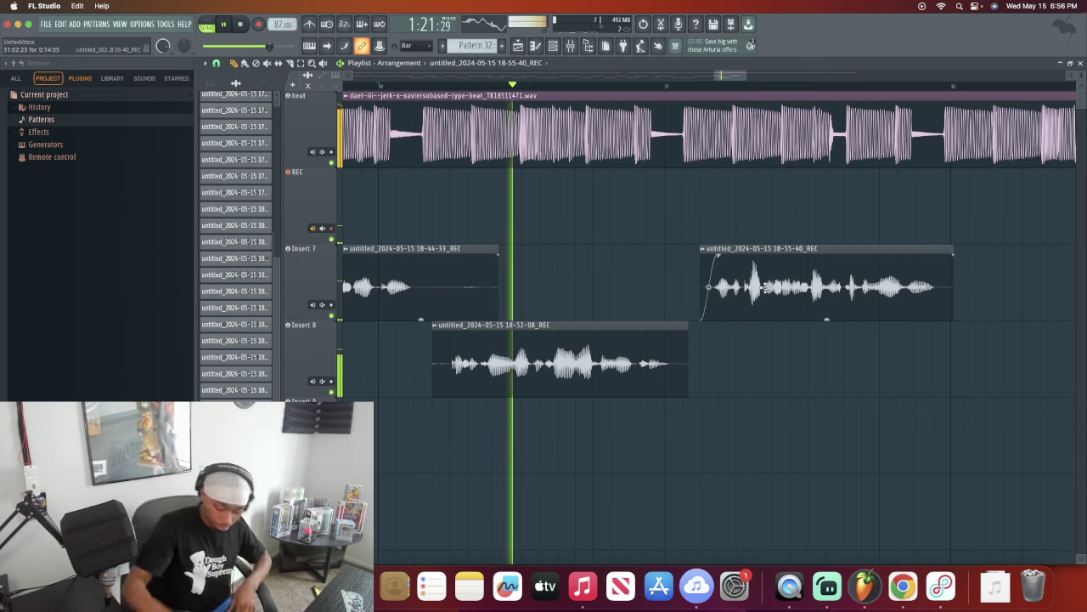
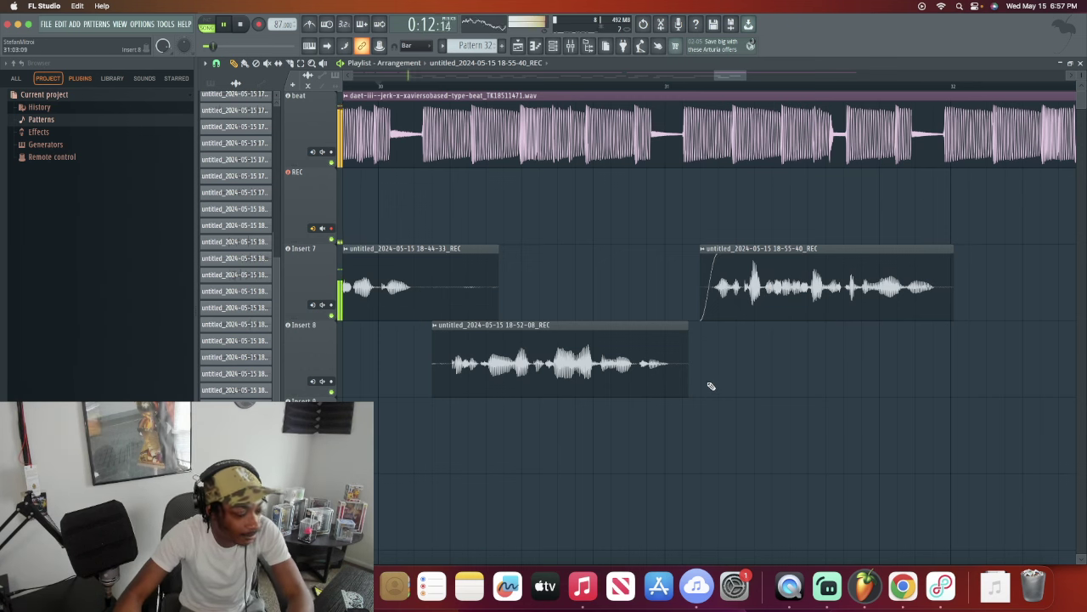
key(space)
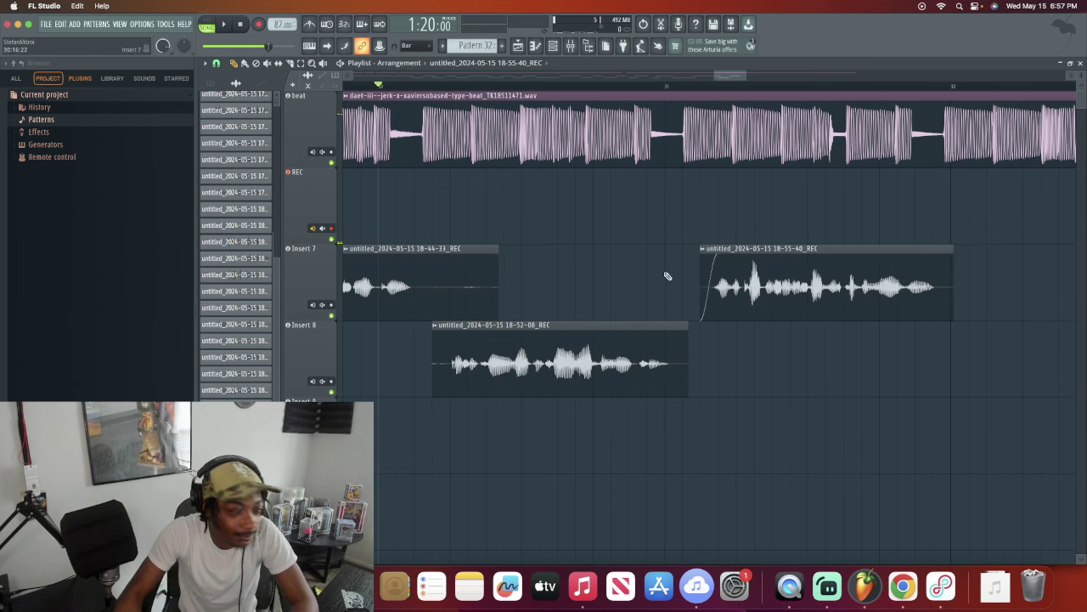
Step: Record the next line on the REC track from the start of the last Insert 7 take, and trim its start to bar 32
click(698, 85)
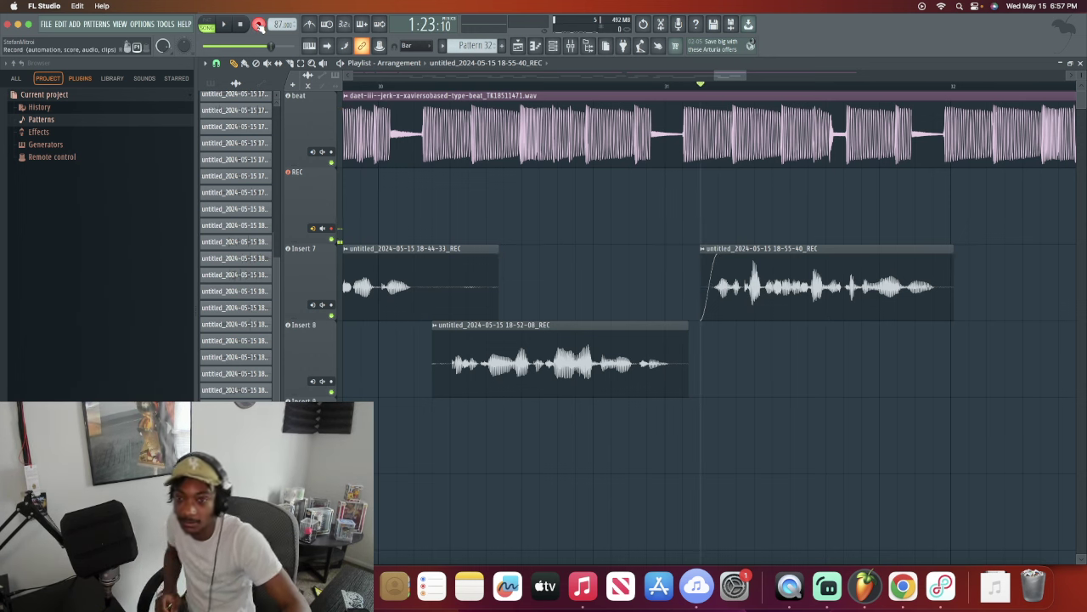
key(space)
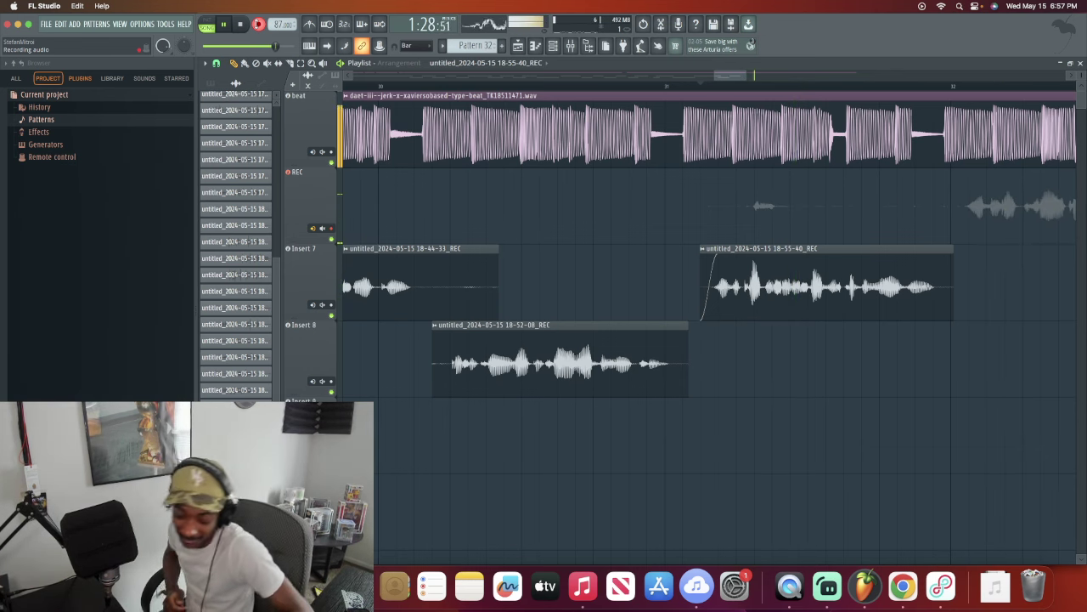
key(space)
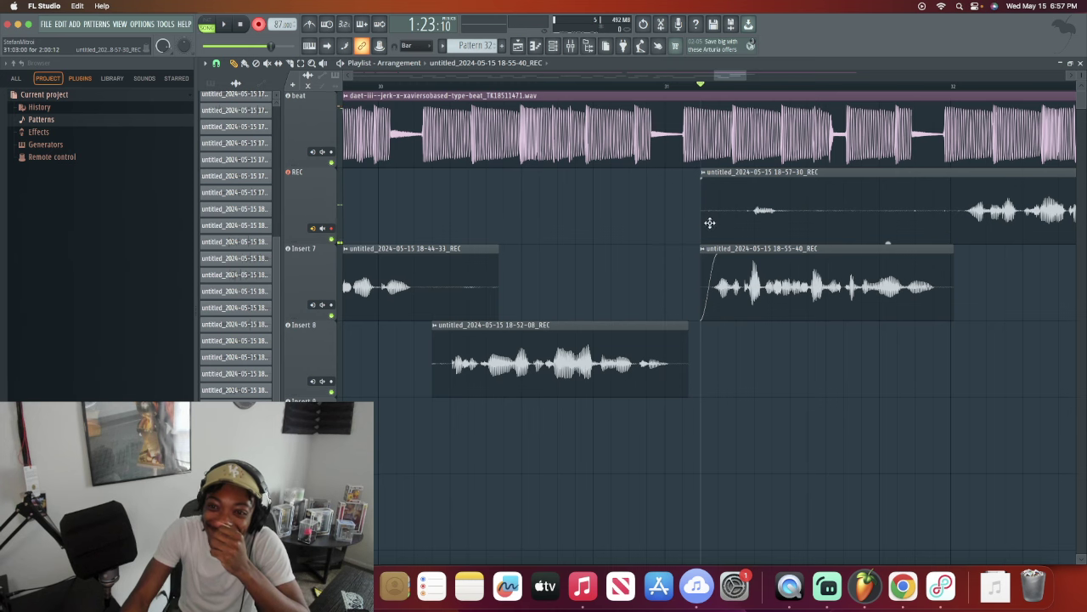
drag(704, 208, 955, 202)
Step: Move the new take at bar 32 from the REC track to Insert 8 and play it back after the Insert 7 line
click(1013, 224)
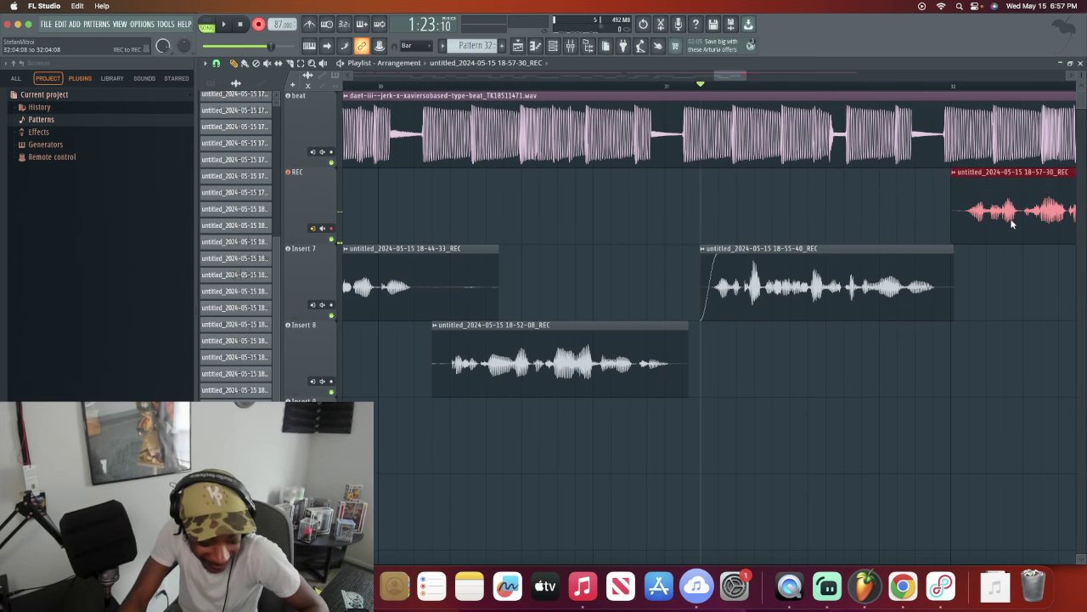
scroll(1012, 224, down, 1)
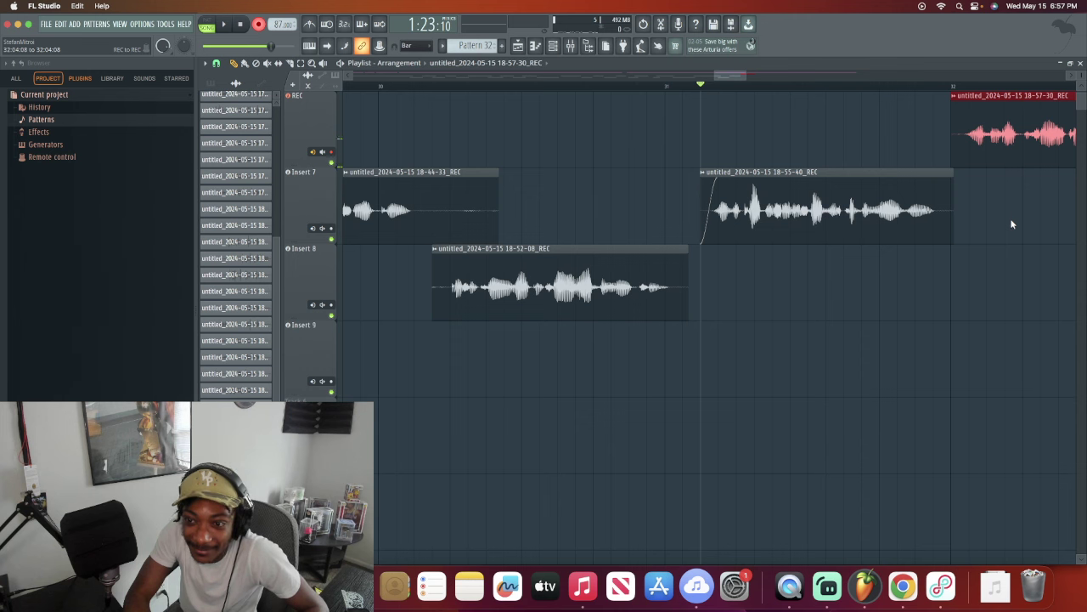
key(Down)
key(Down)
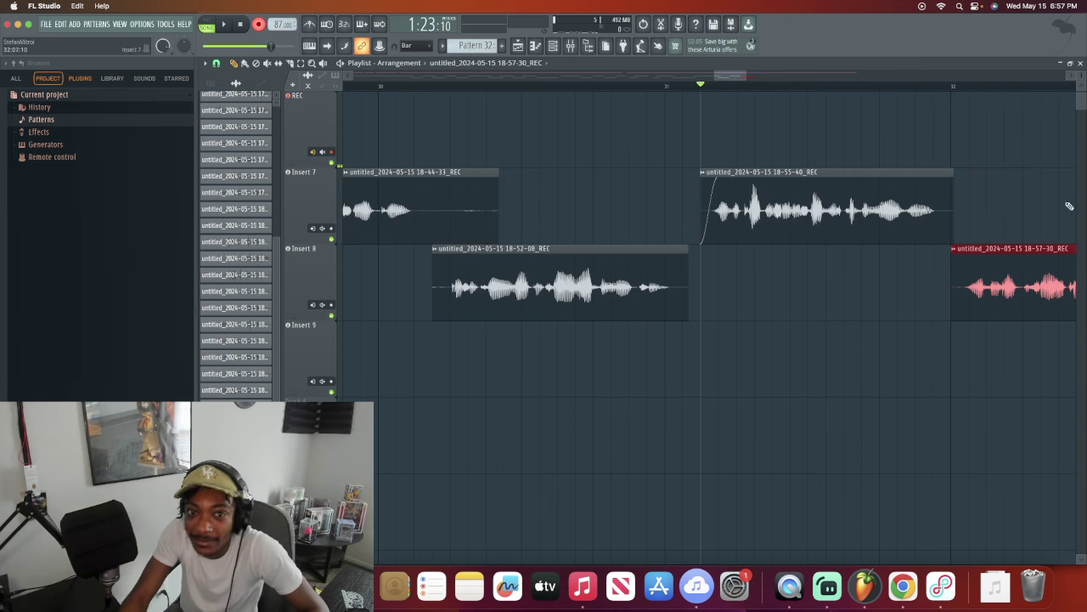
key(space)
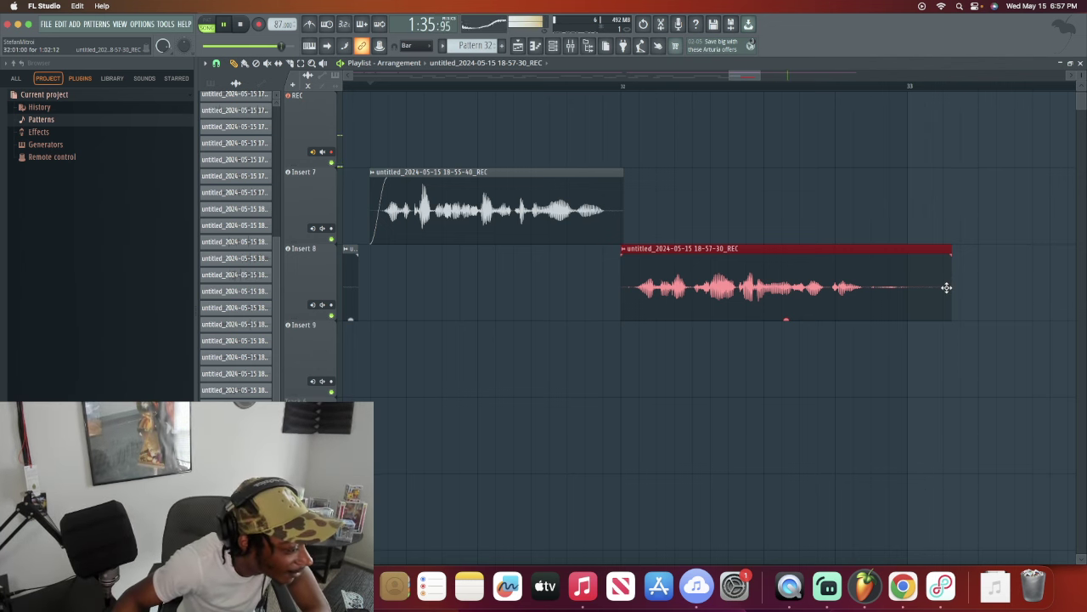
key(space)
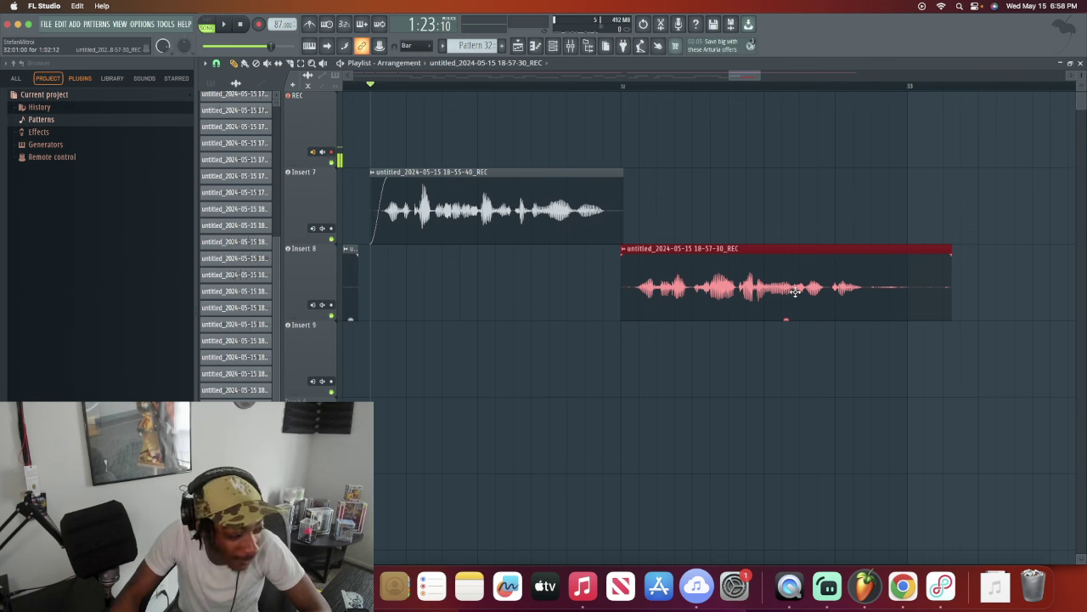
Step: Switch to Loopback to check the AIR 192 4 microphone routing, and close its window
click(941, 584)
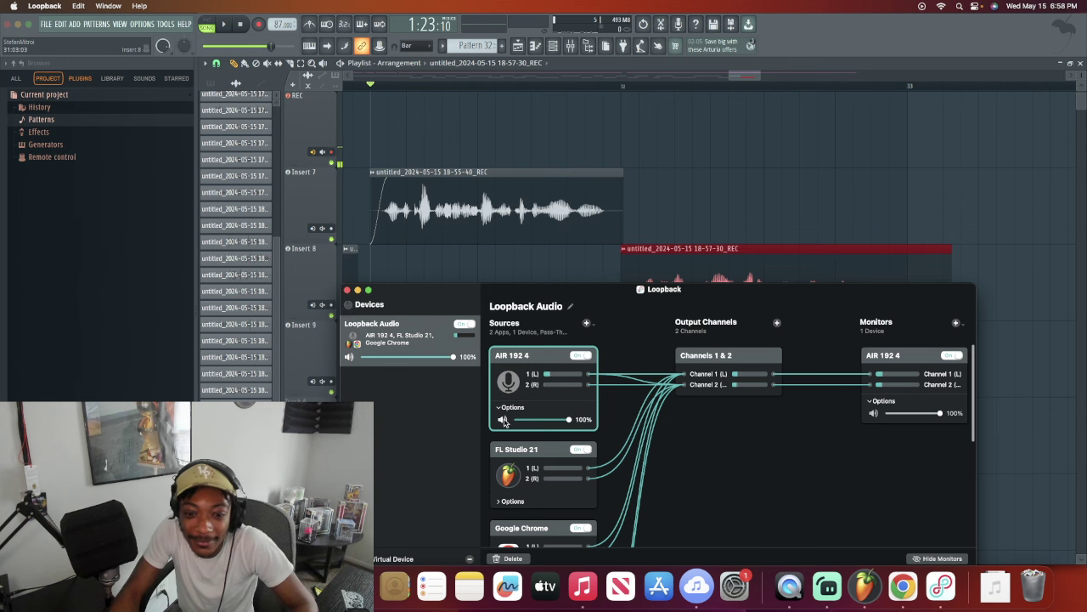
click(346, 290)
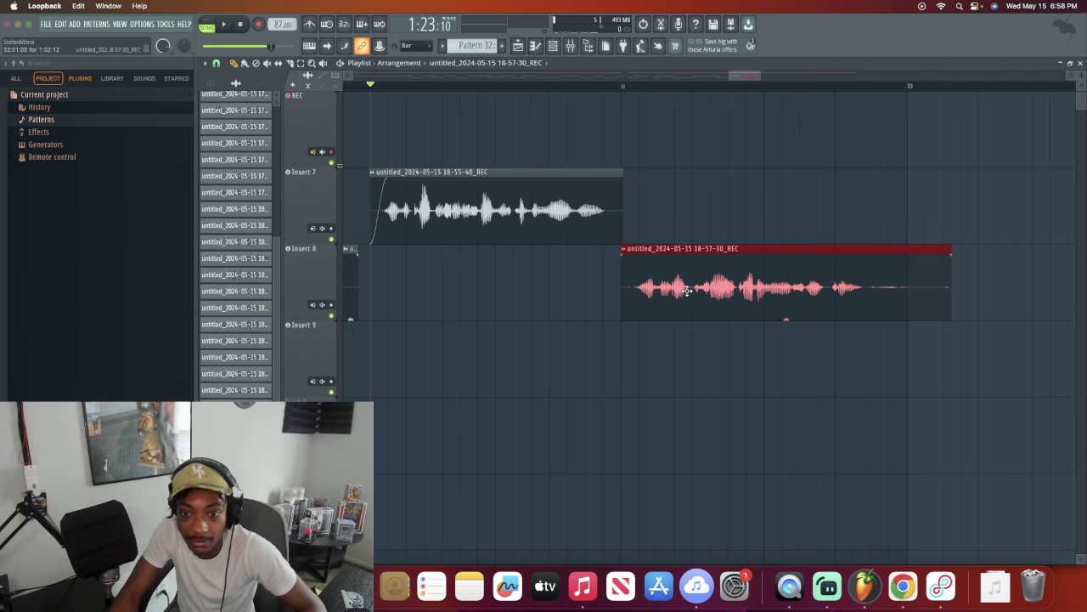
Step: Switch back to FL Studio and undo the move, trim and recording of the take at bar 32
click(209, 23)
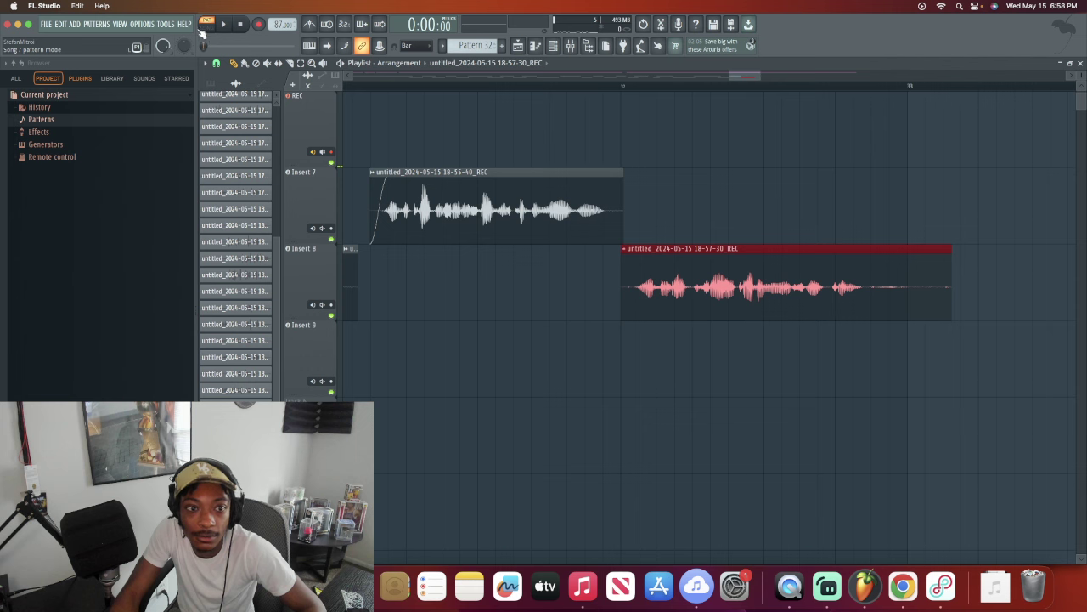
key(super+alt+z)
key(super+alt+z)
key(super+alt+z)
key(super+alt+z)
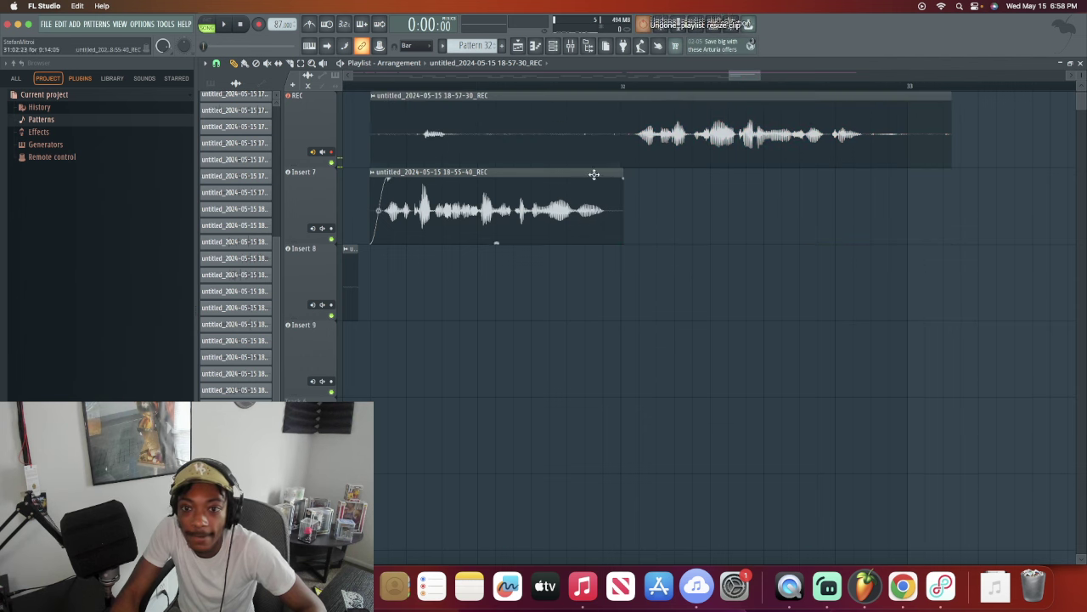
Step: Play the beat from the start of the last Insert 7 take with recording off to rehearse the next line
key(space)
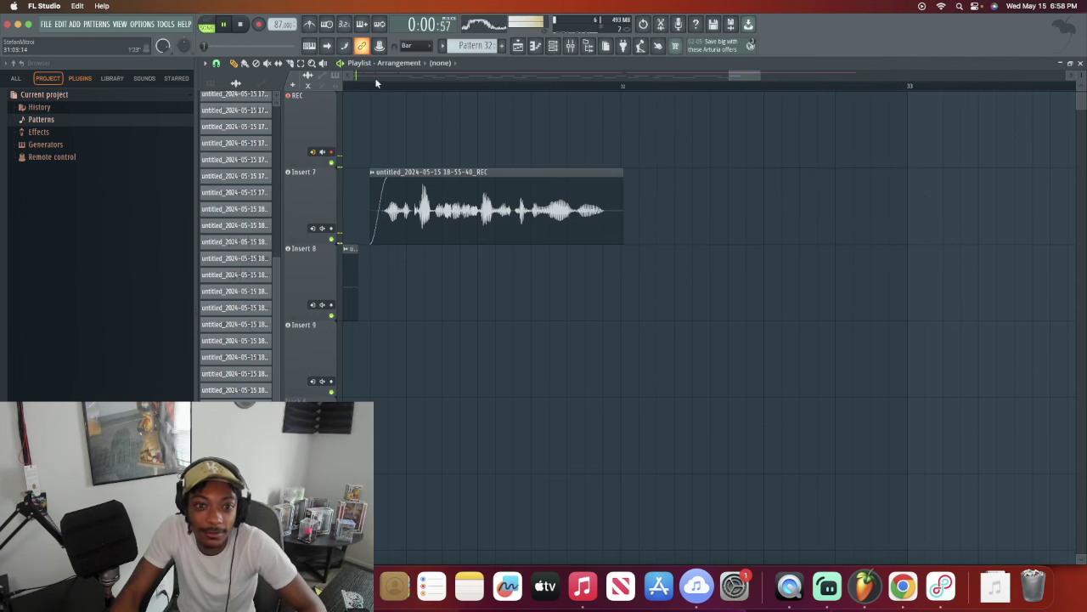
click(374, 78)
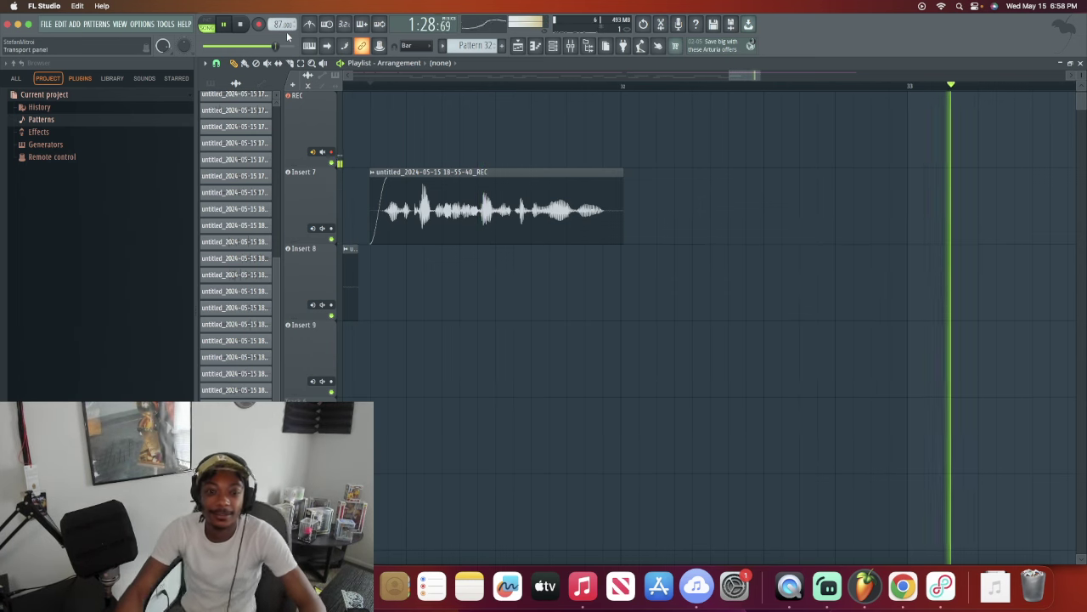
key(space)
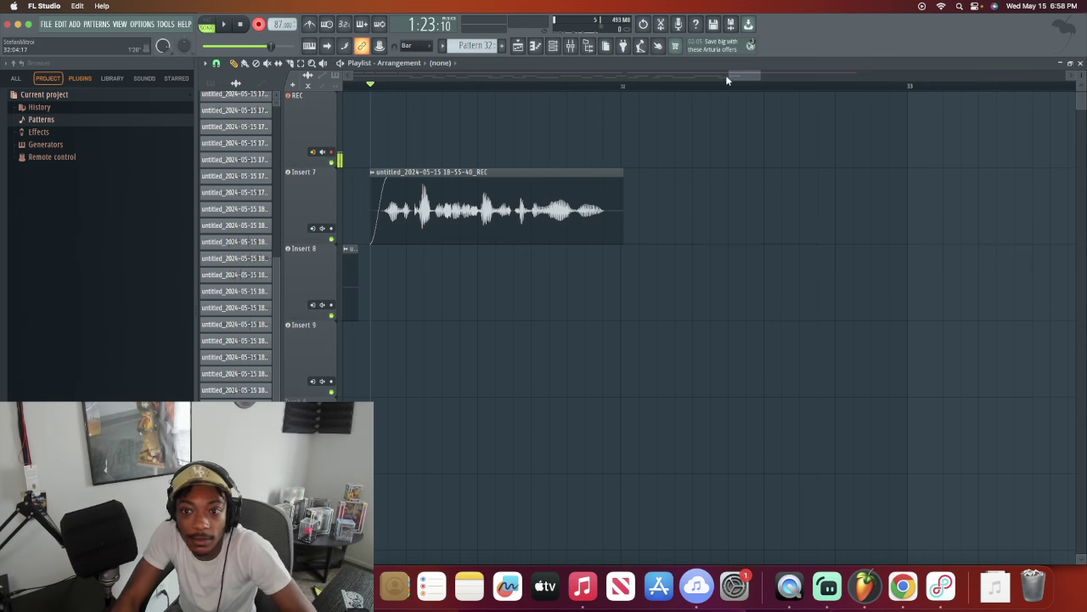
drag(726, 75, 723, 73)
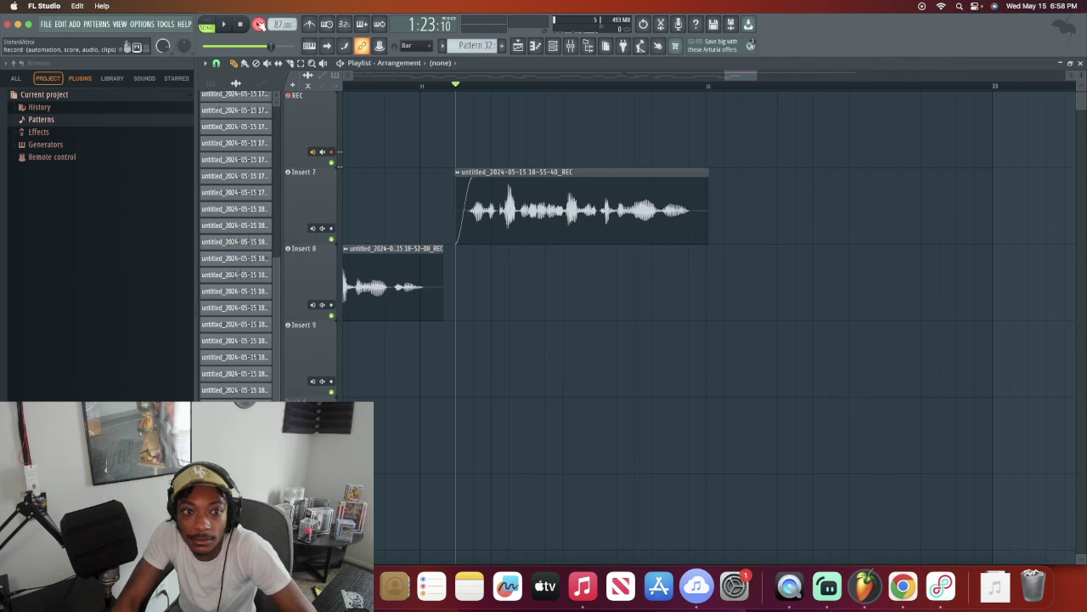
click(260, 23)
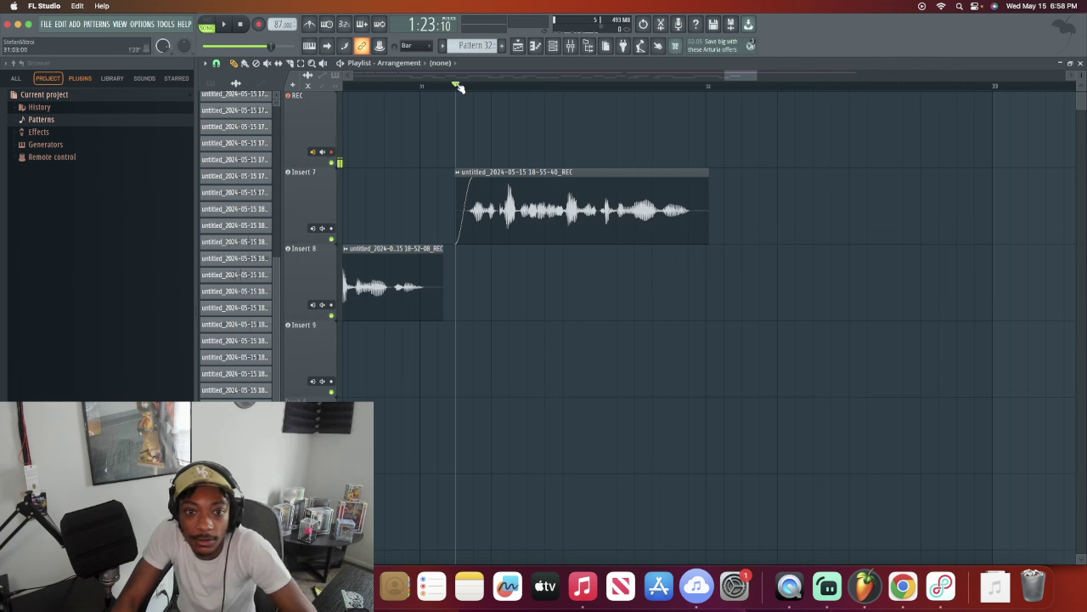
key(space)
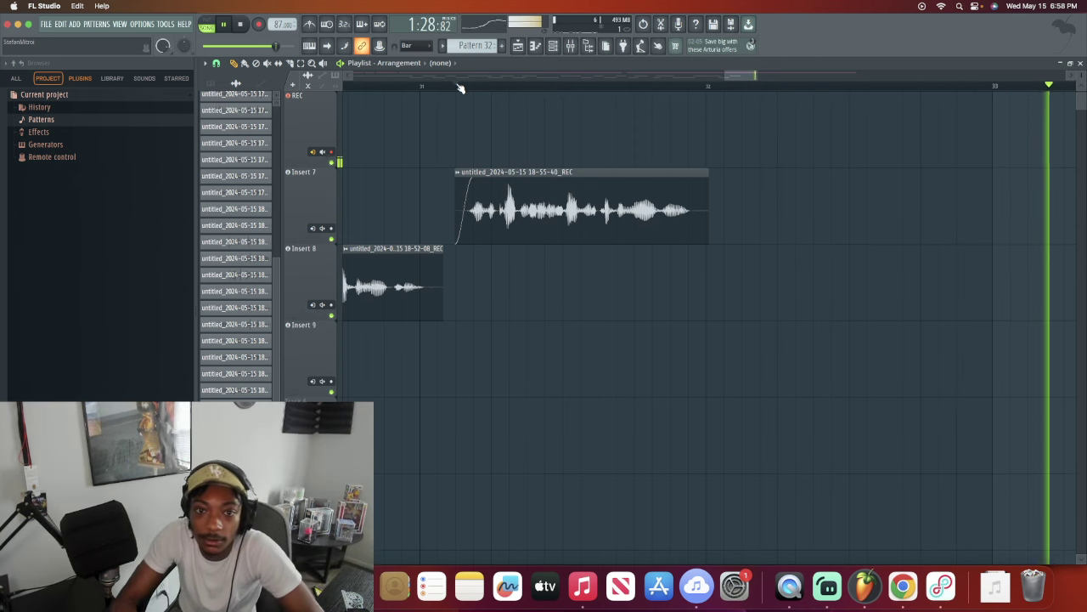
key(space)
Step: Replay the last Insert 7 take and the empty bar 32 several times to practise the replacement line
scroll(731, 77, left, 2)
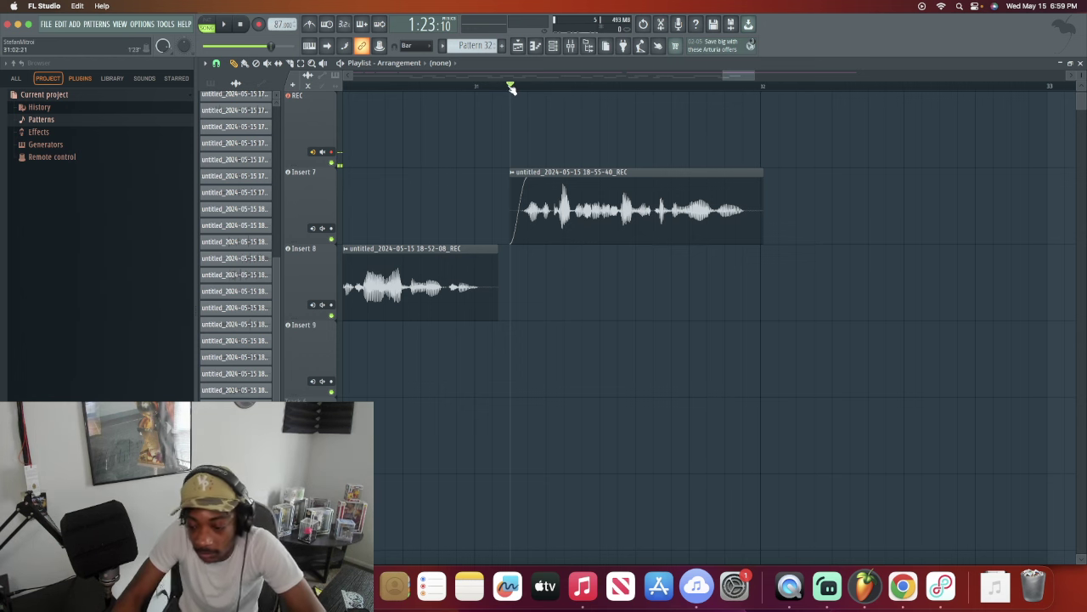
key(space)
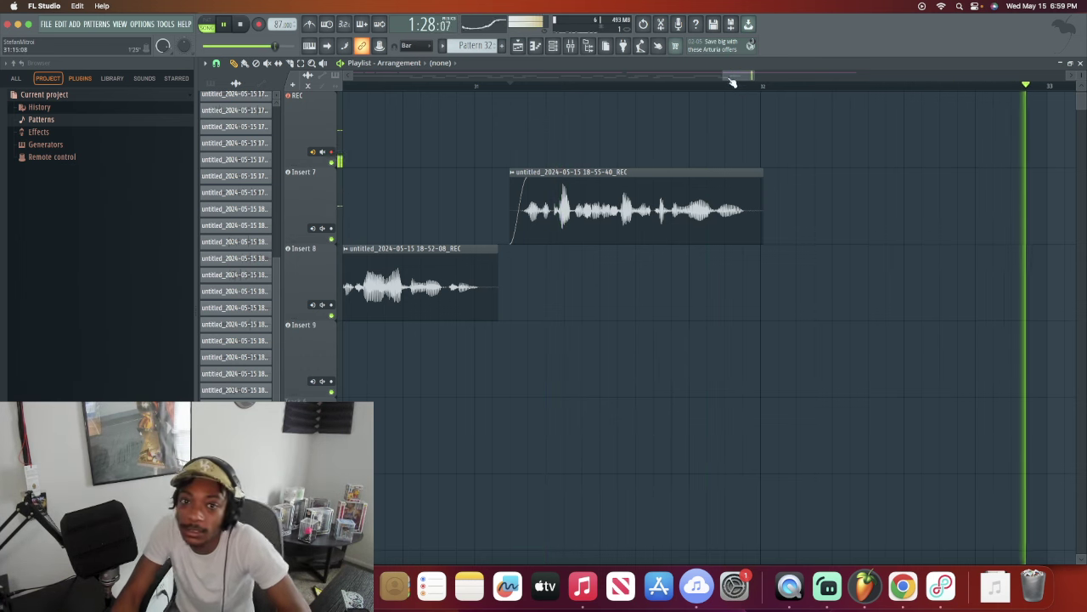
key(space)
drag(737, 76, 742, 75)
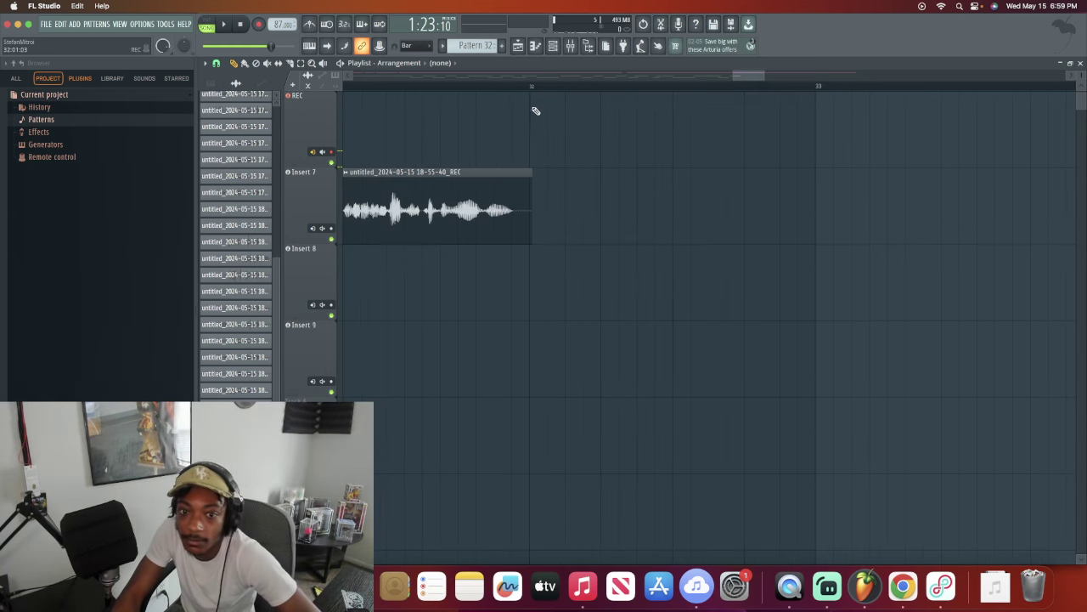
key(space)
mouse_move(752, 78)
mouse_down()
mouse_move(761, 75)
mouse_move(738, 69)
mouse_up()
key(space)
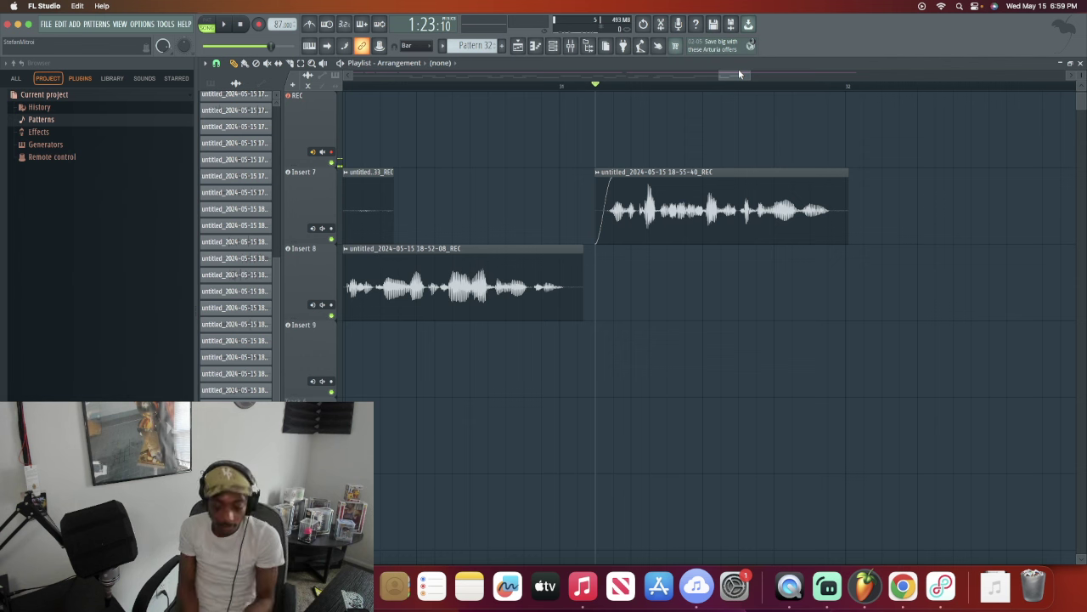
key(space)
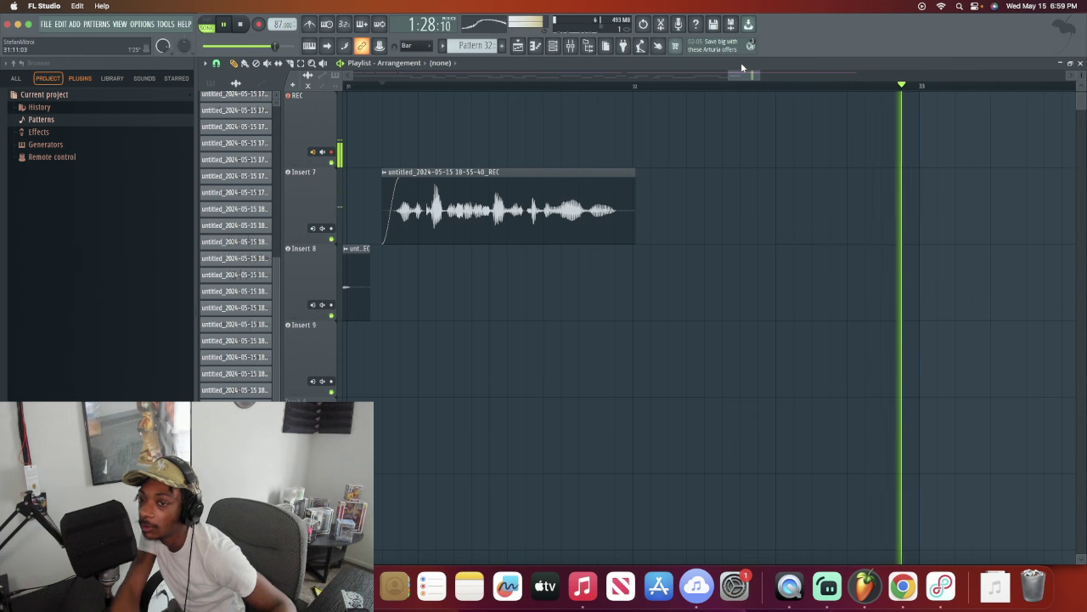
key(space)
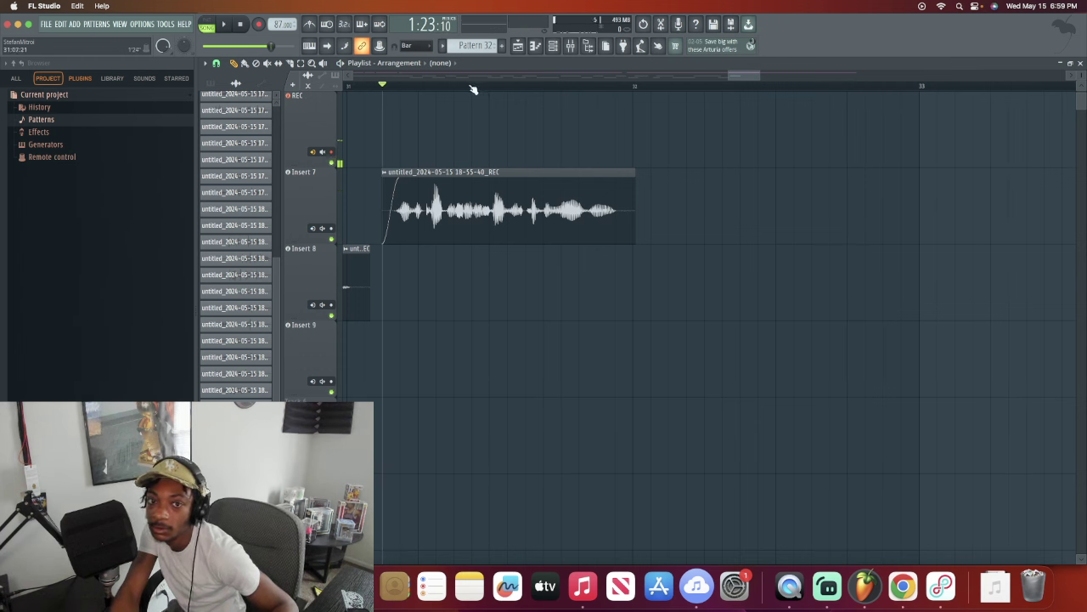
key(space)
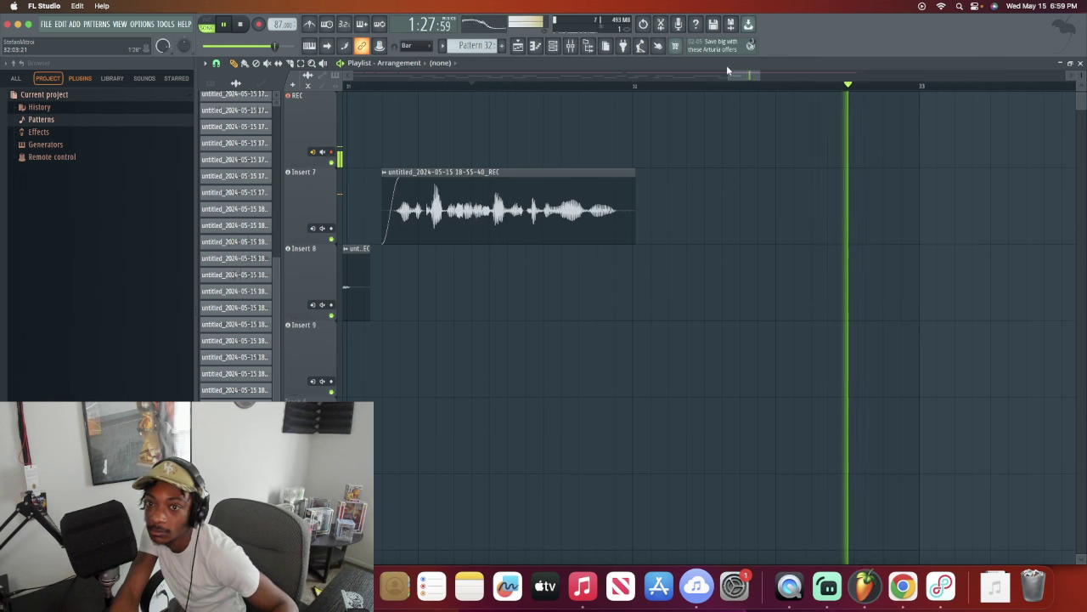
key(space)
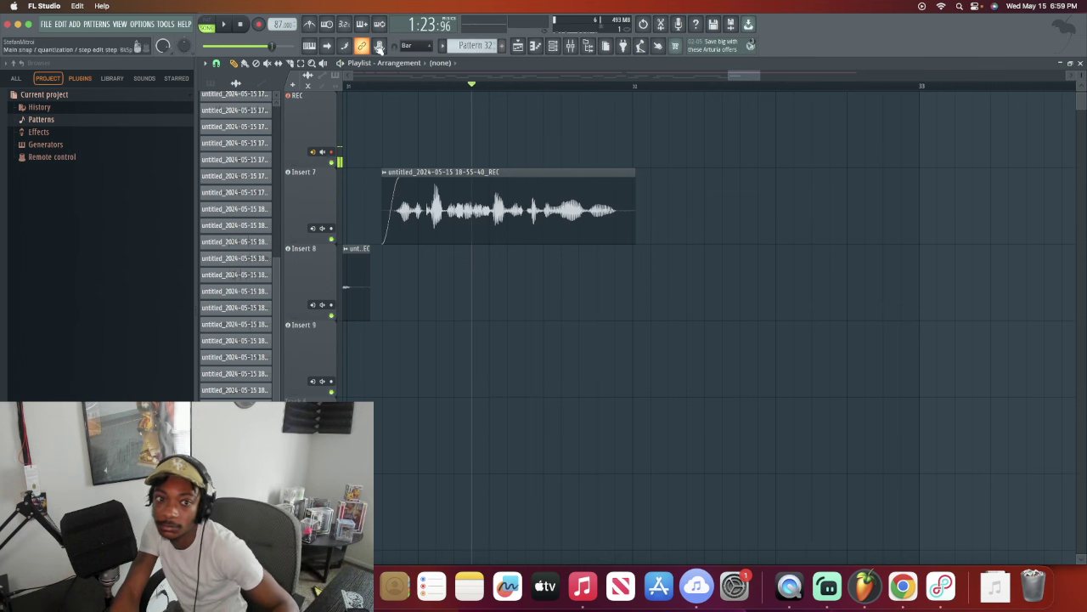
Step: Record the next line on the REC track from step 5 of bar 31, undoing the first take and recording a second
click(258, 24)
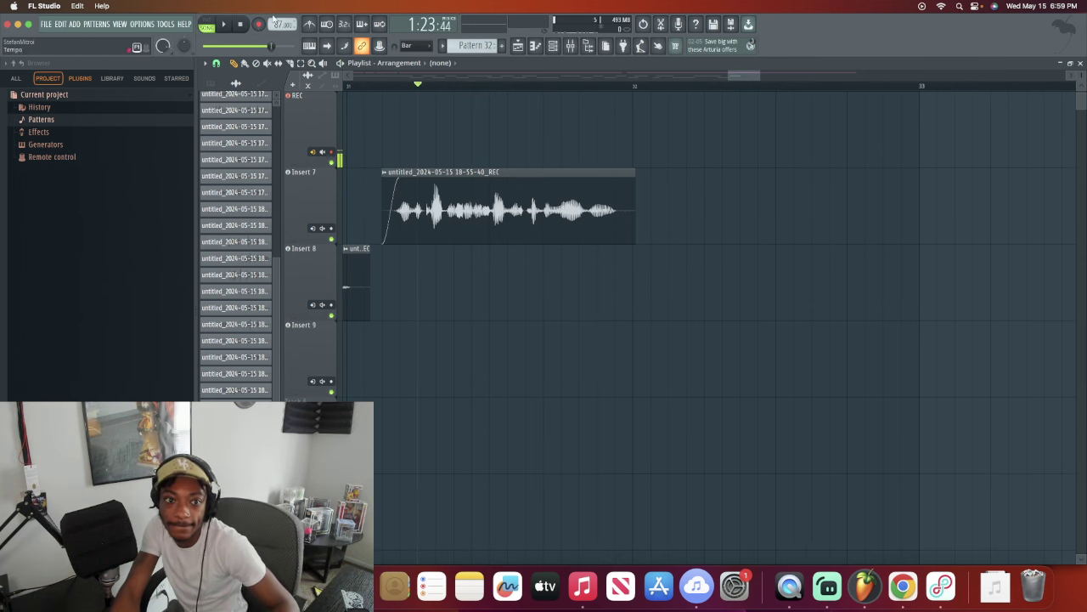
key(space)
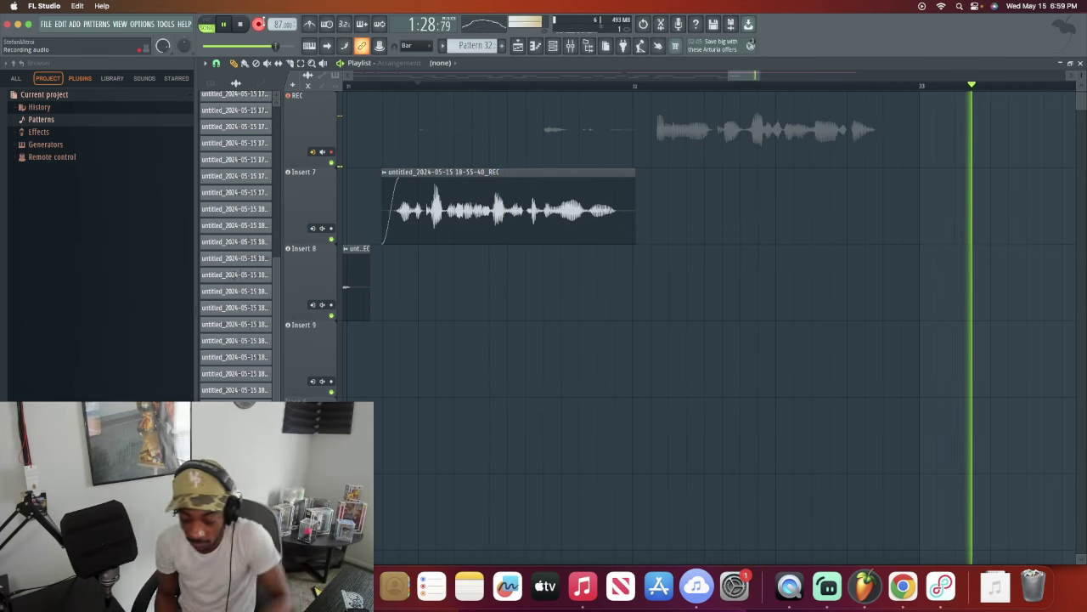
key(space)
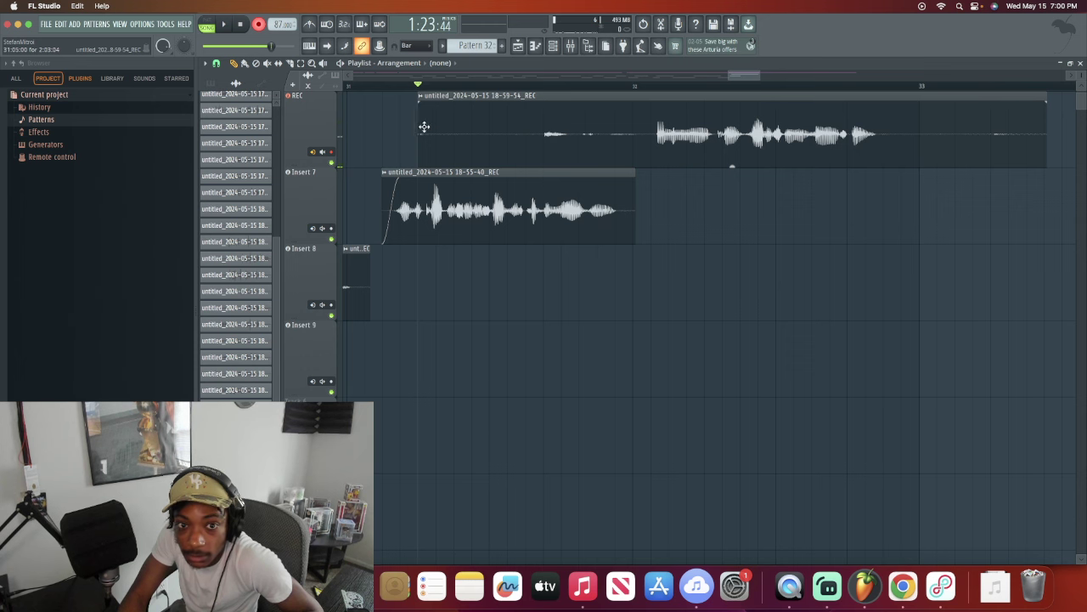
key(super+z)
key(space)
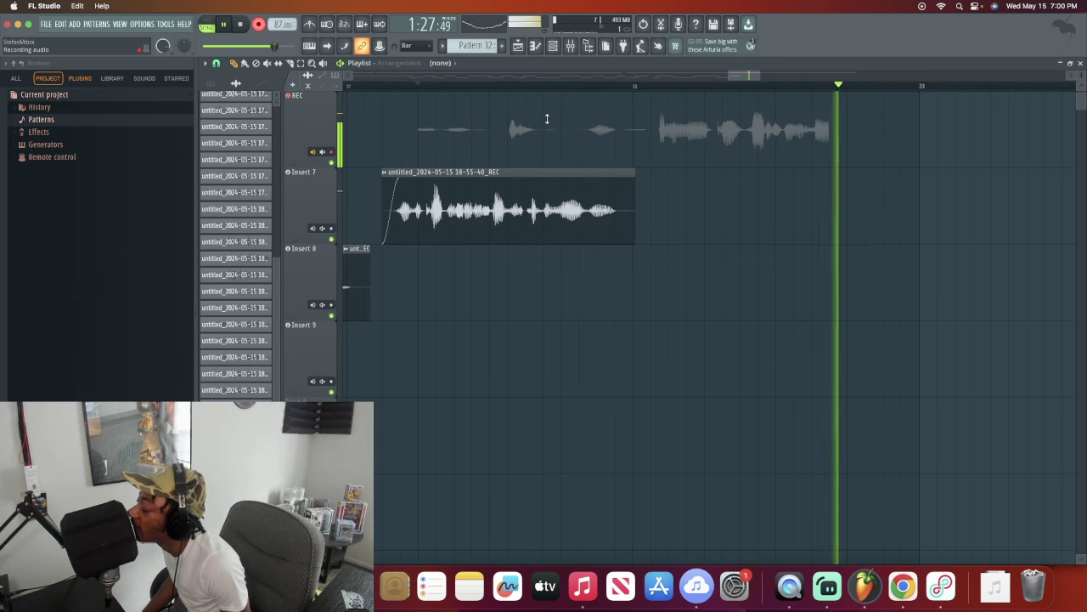
key(space)
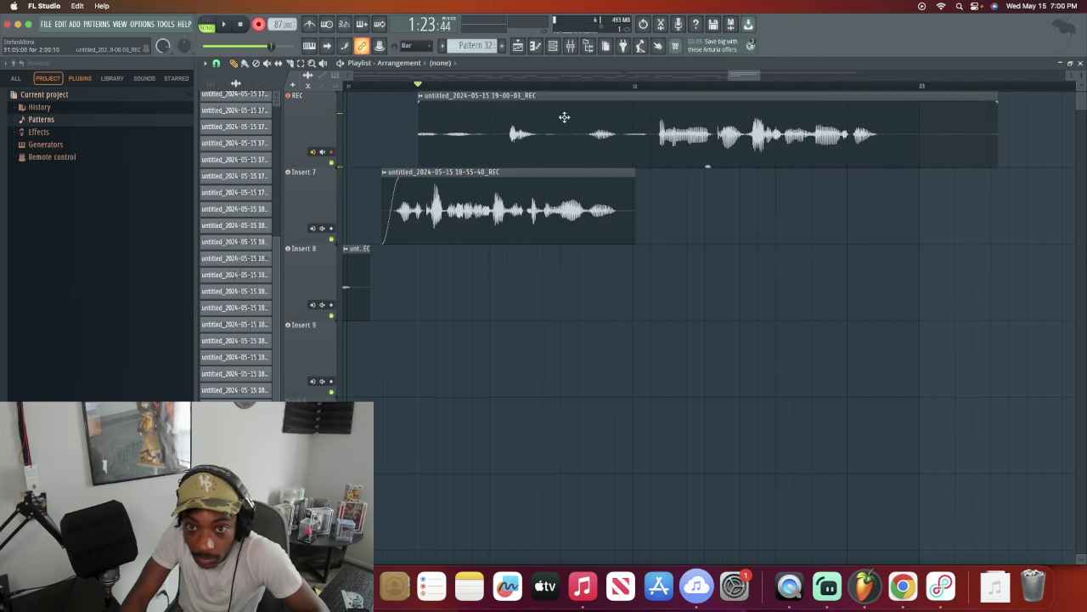
Step: Trim the new take to start at step 2 of bar 32 and end just after the vocal, and move it to Insert 8
drag(415, 136, 652, 112)
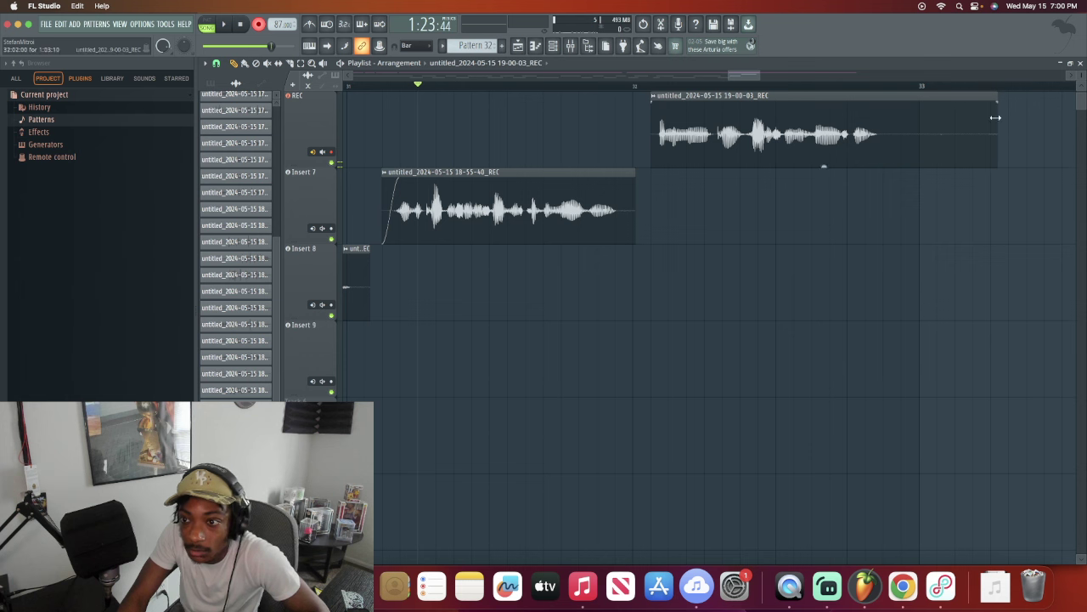
drag(996, 117, 881, 113)
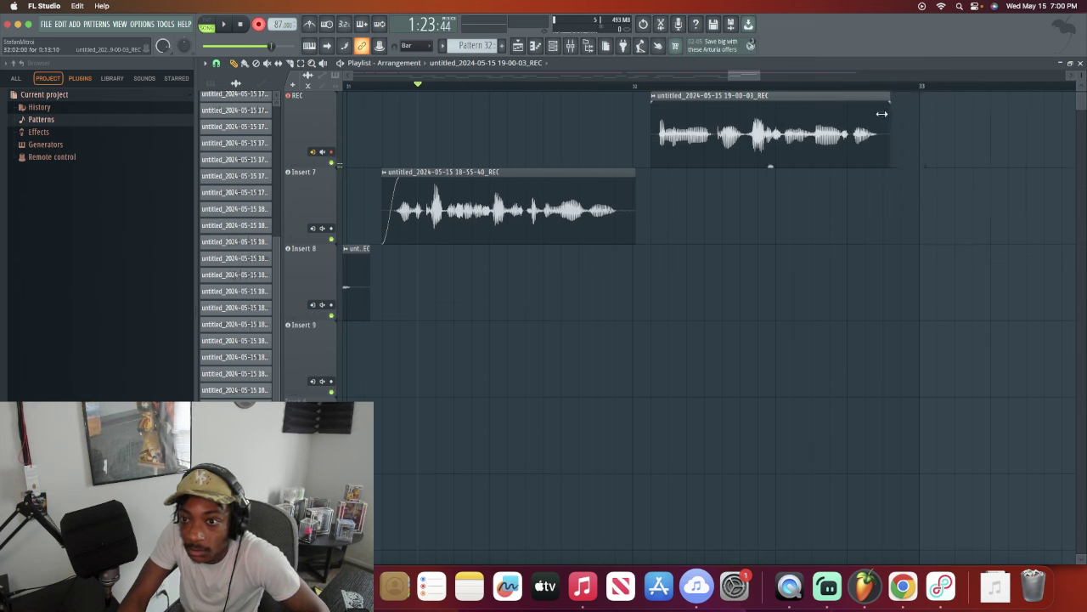
click(741, 146)
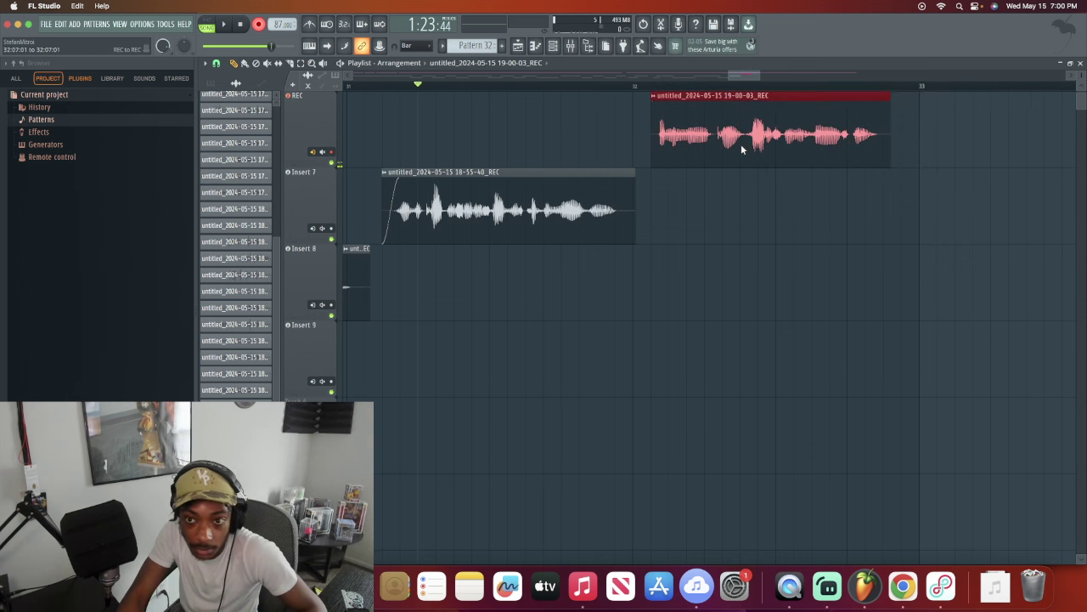
key(super+z)
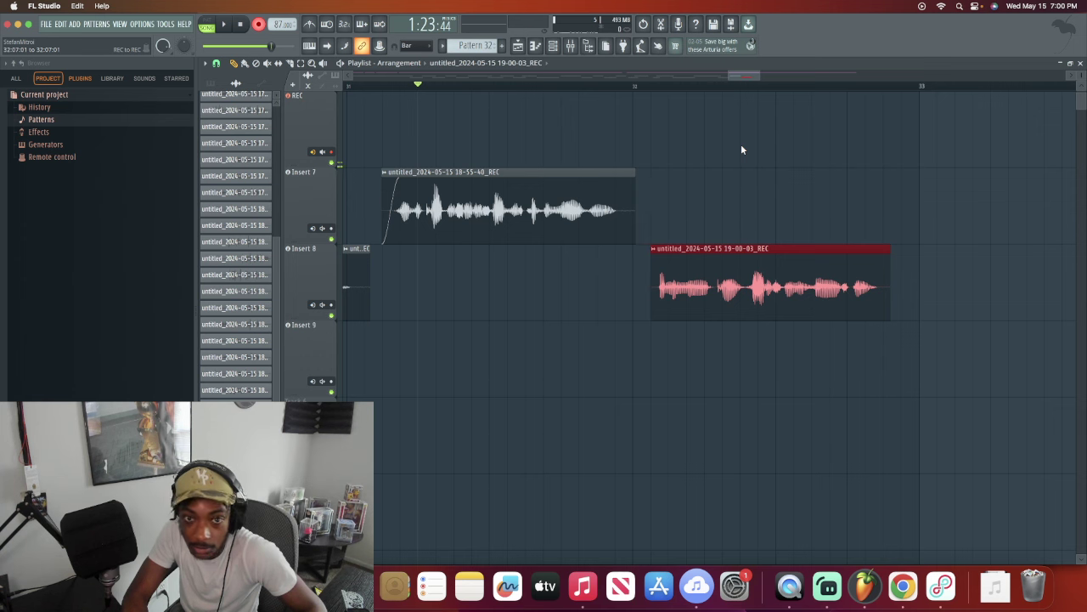
Step: Turn off recording and play back the new Insert 8 take following the Insert 7 line
key(space)
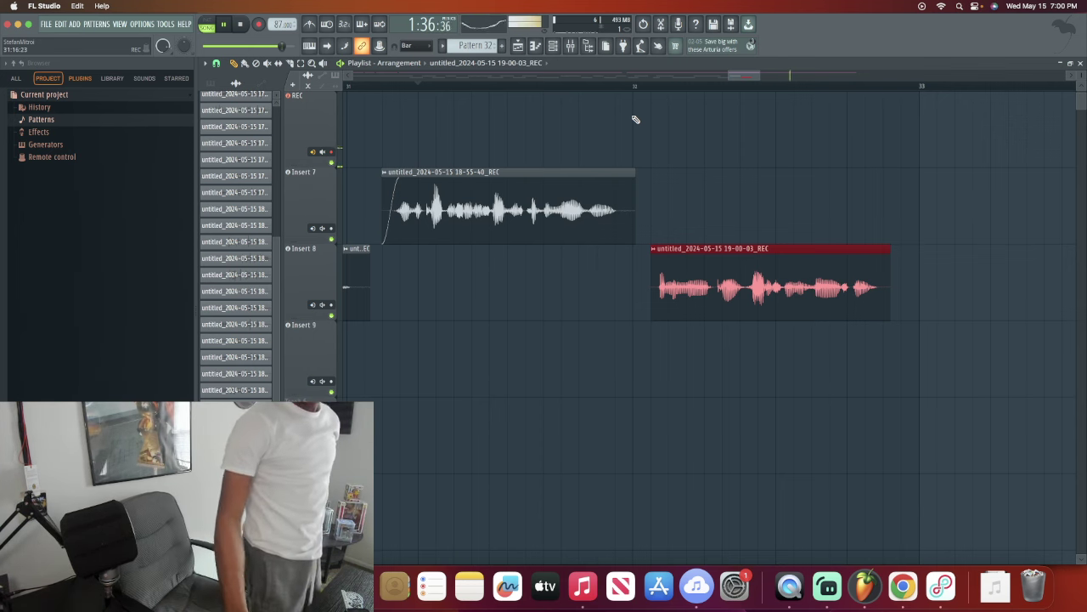
key(space)
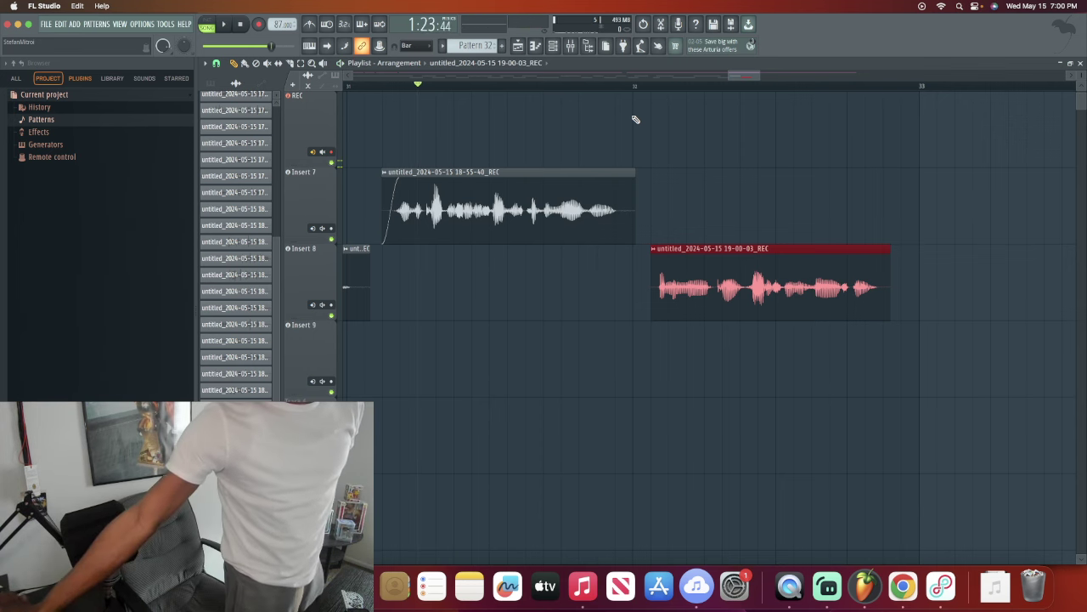
key(space)
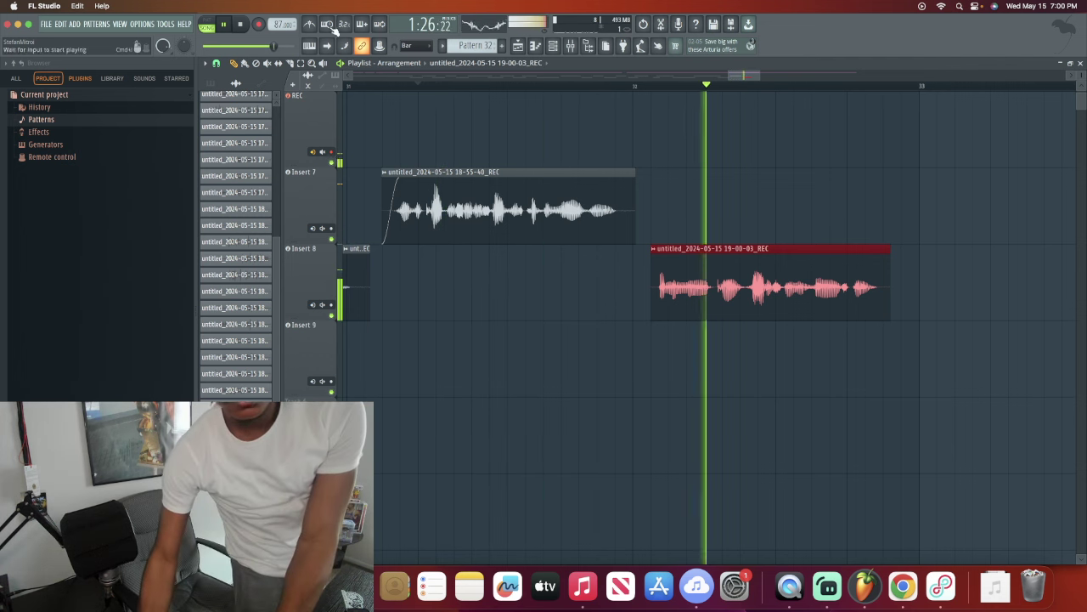
click(240, 27)
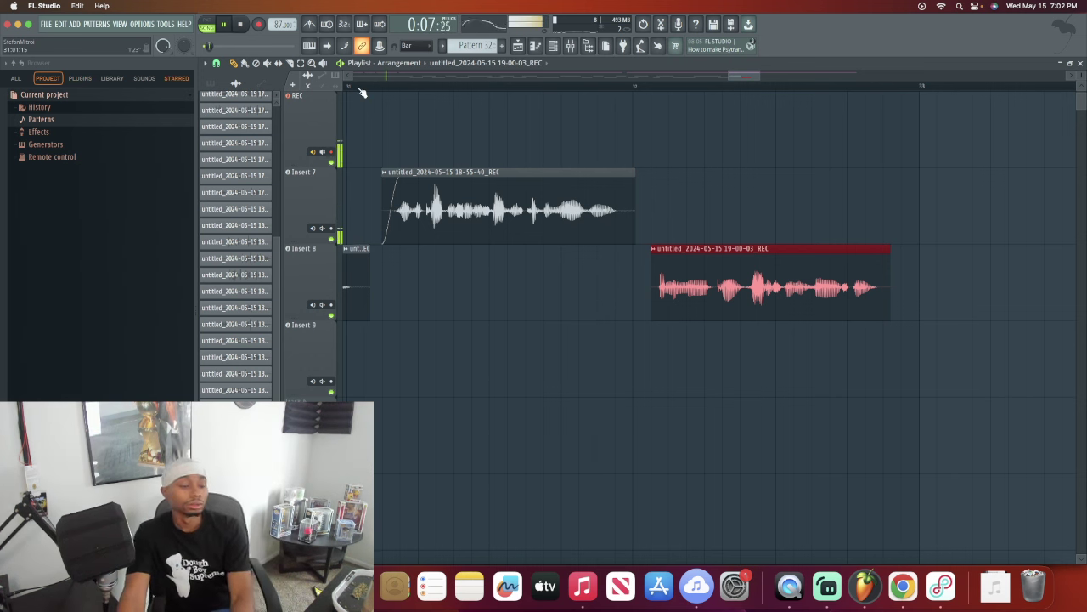
Step: Play back the latest takes from bar 31 and again from bar 30 to check how the lines run together
key(space)
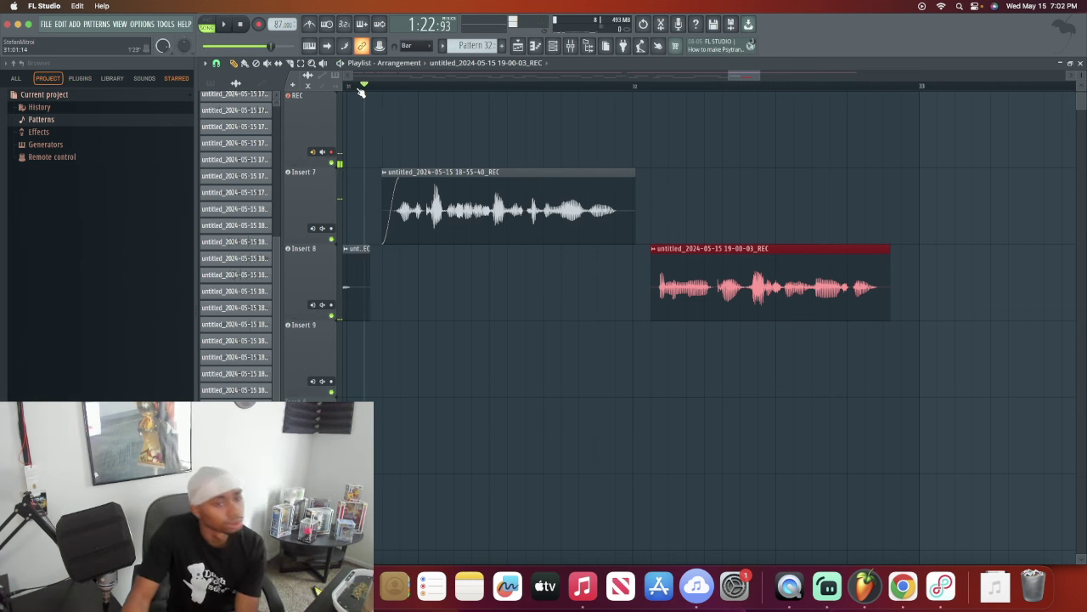
key(space)
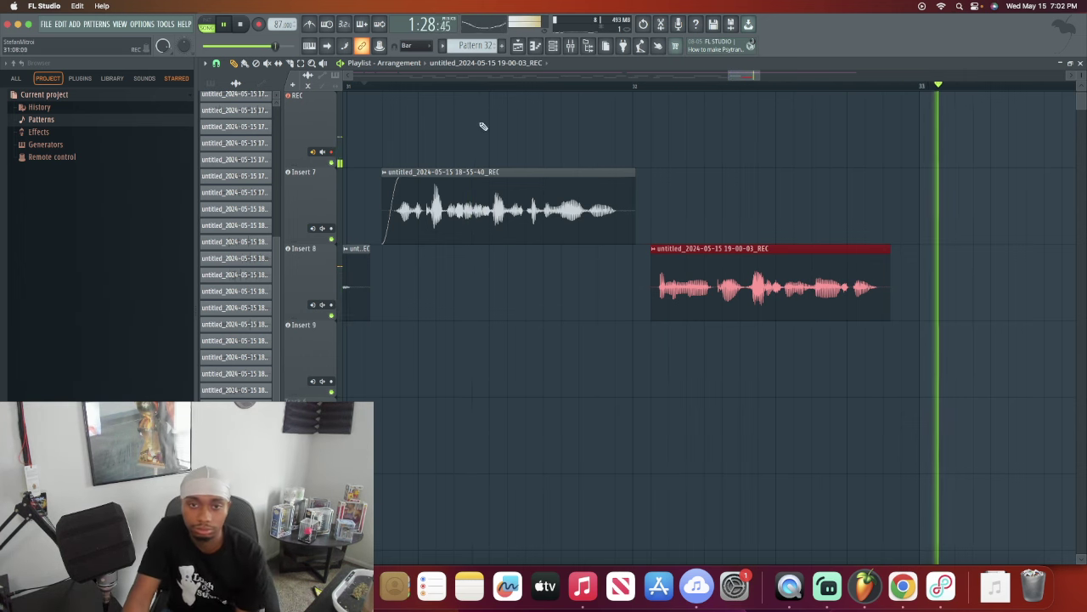
scroll(507, 92, down, 5)
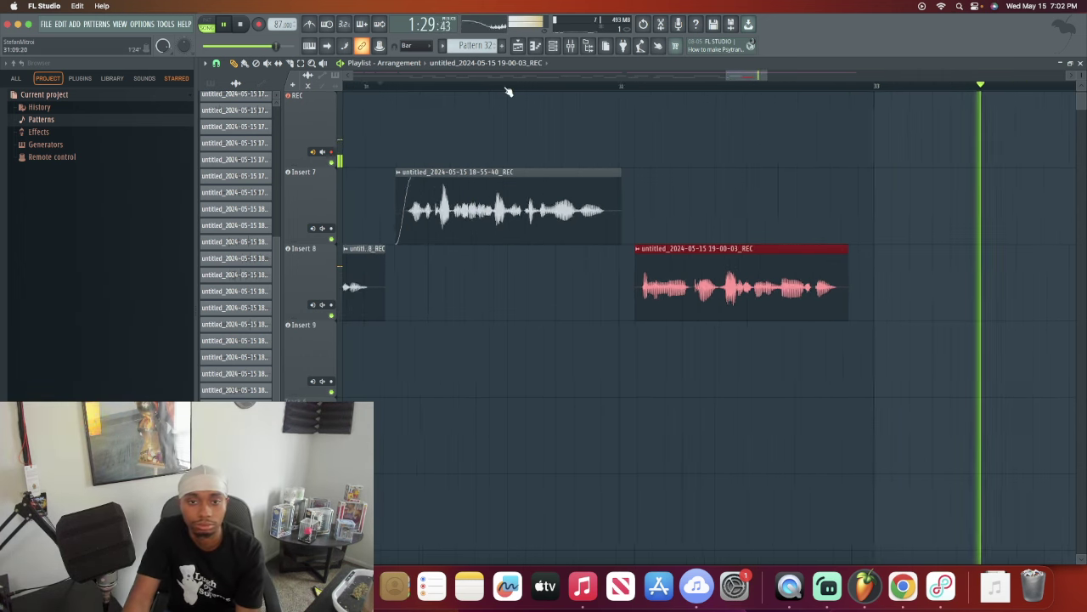
click(362, 79)
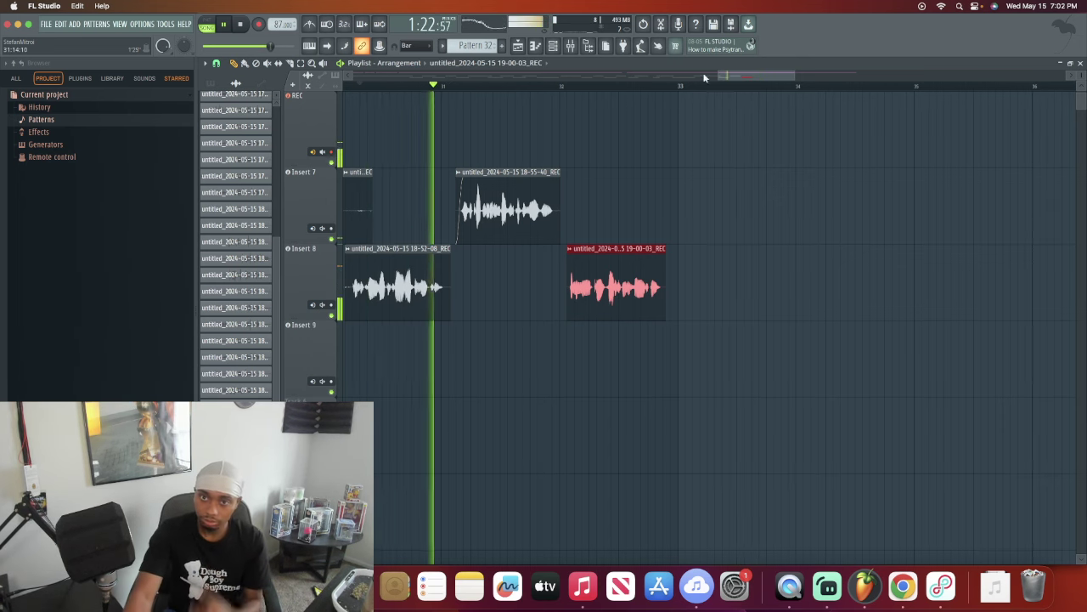
scroll(704, 77, left, 2)
click(409, 85)
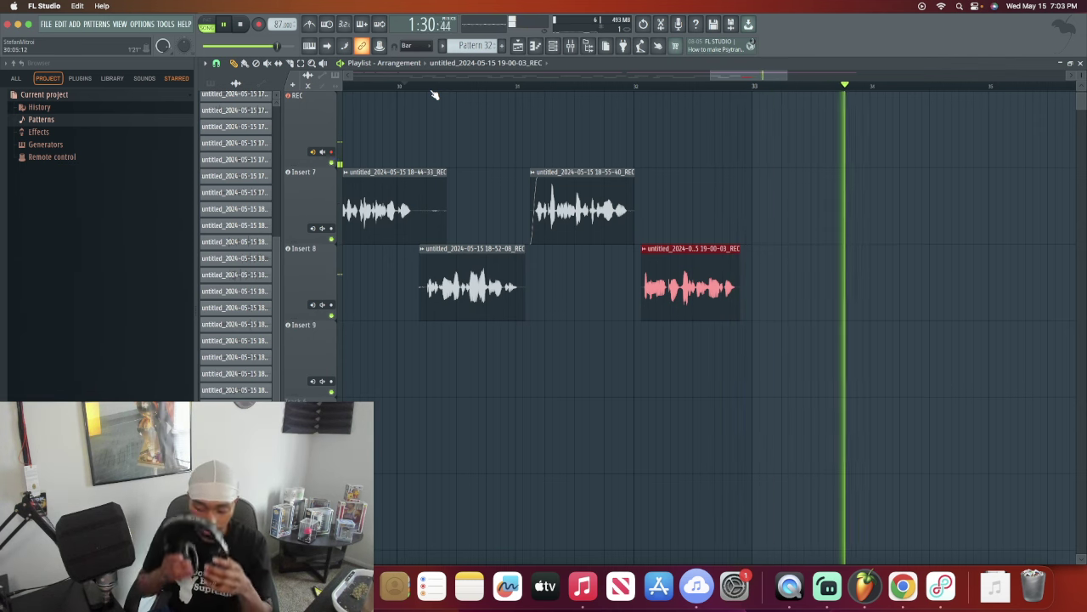
key(space)
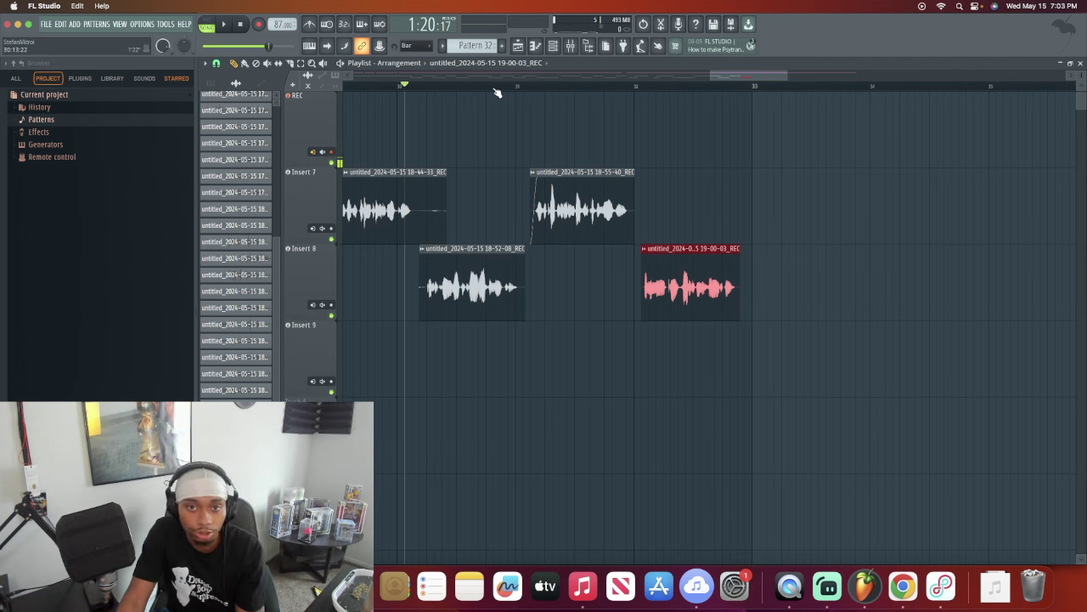
key(space)
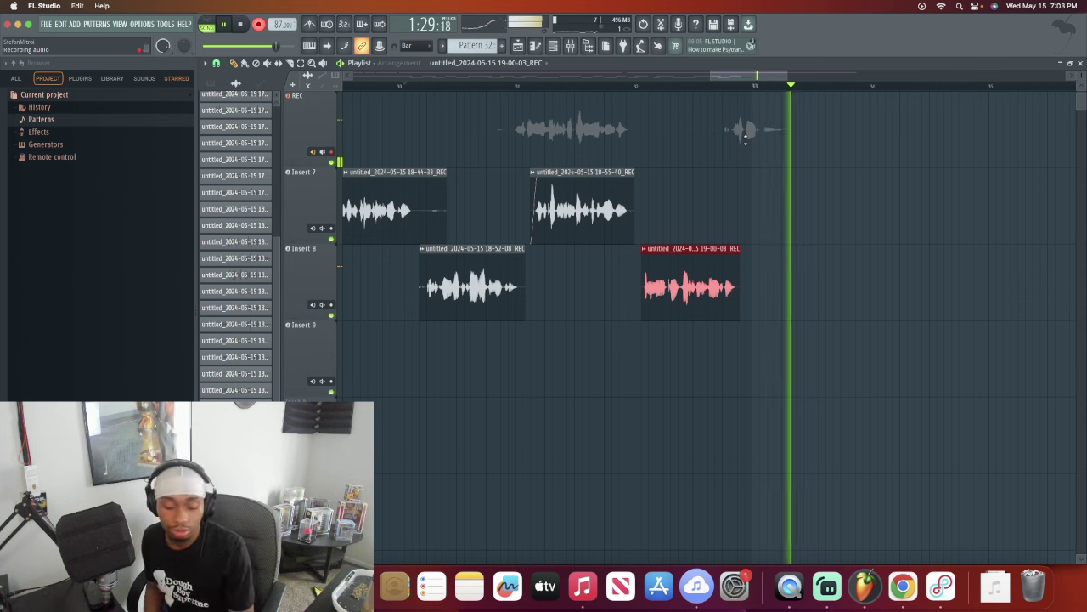
key(space)
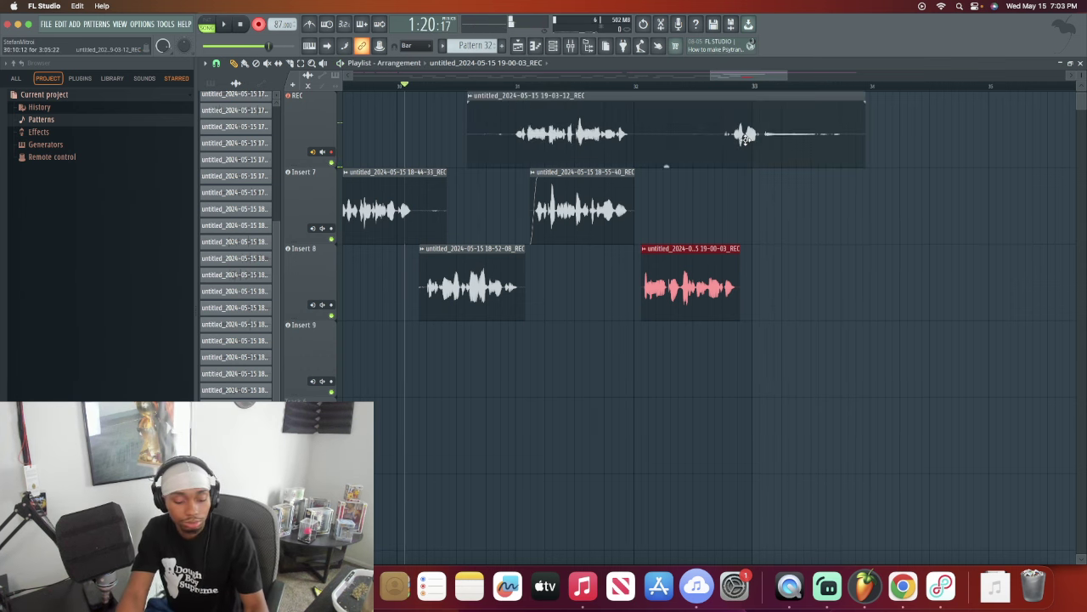
key(super+z)
Step: Record the next line on the REC track from step 9 of bar 31, undoing the first take and recording a second
click(576, 86)
key(space)
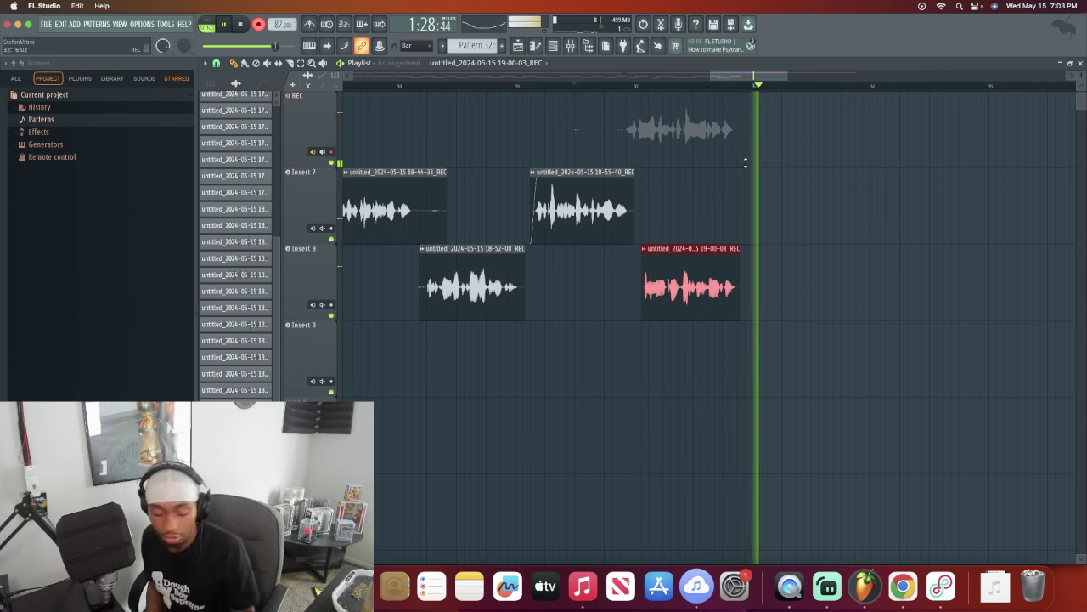
key(space)
right_click(746, 162)
key(space)
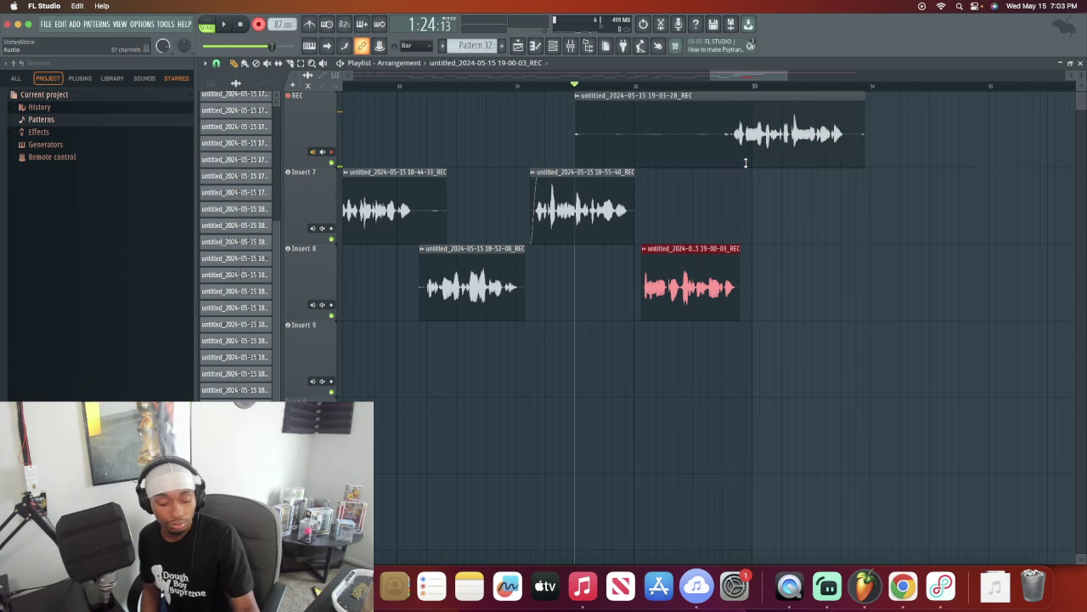
key(super+z)
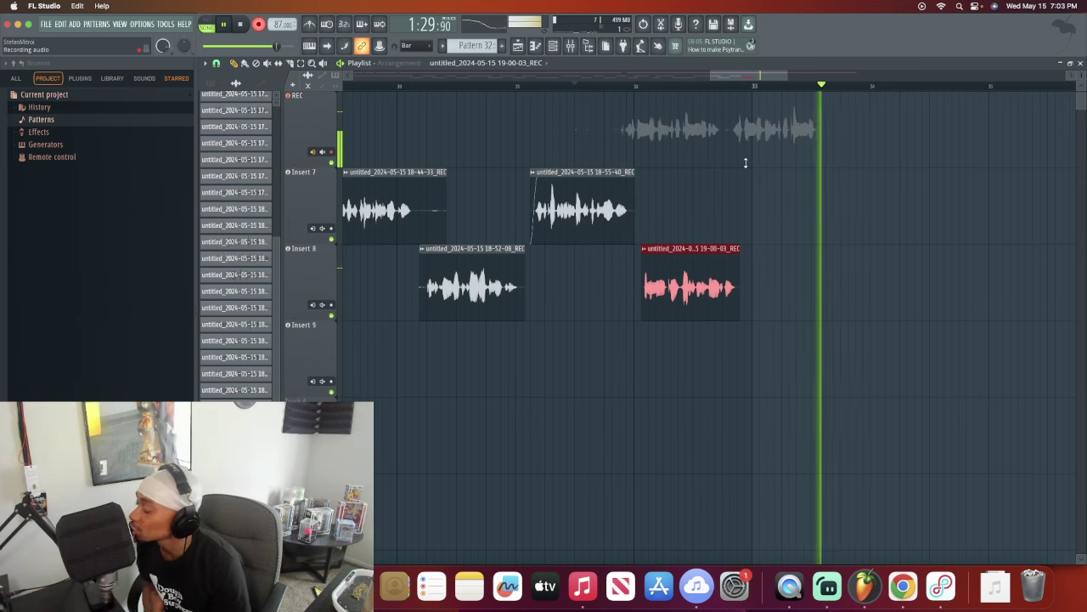
key(space)
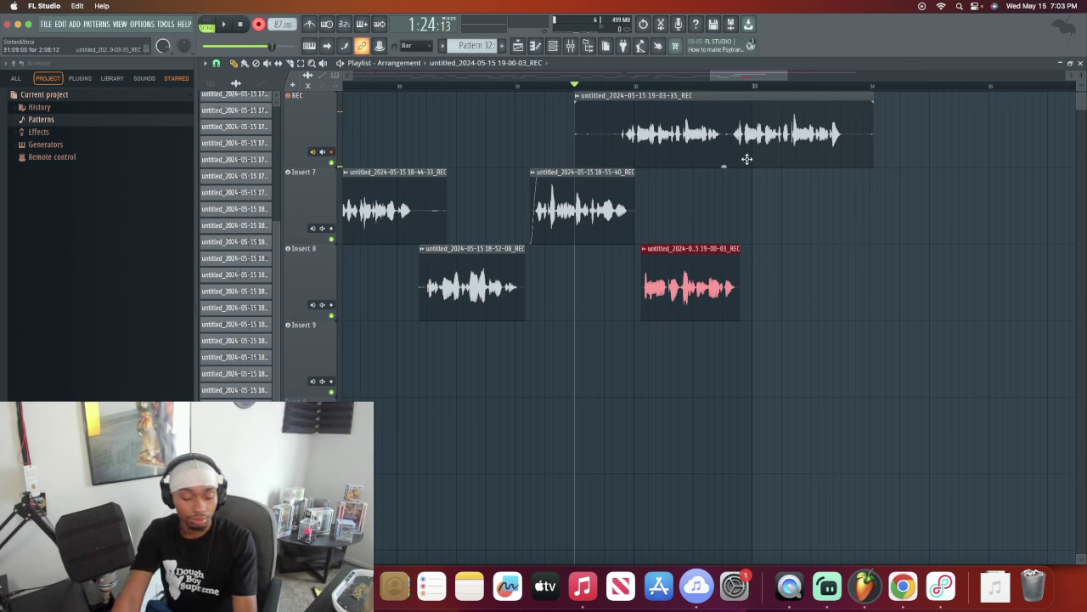
Step: Trim the start of the new take to step 13 of bar 32 and move the take to Insert 7
drag(576, 150, 692, 117)
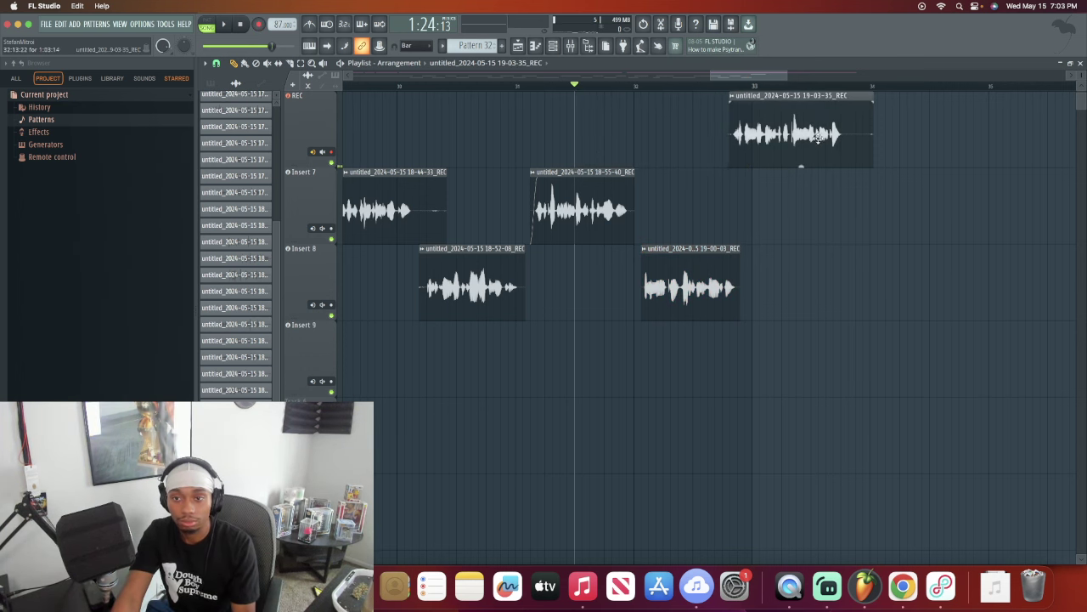
drag(817, 138, 811, 138)
key(ctrl+z)
scroll(818, 188, up, 1)
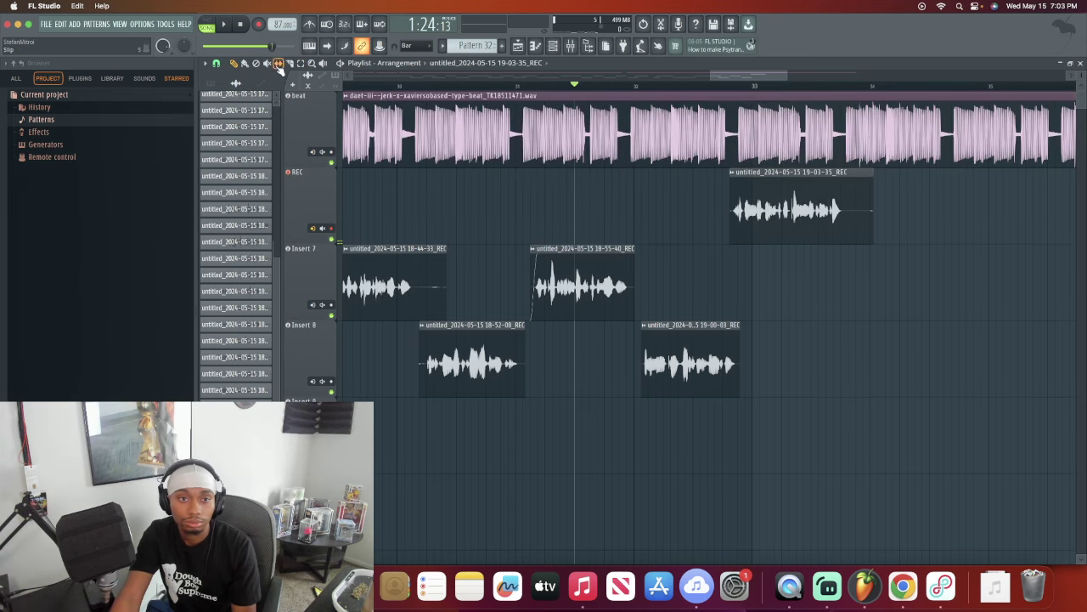
click(846, 204)
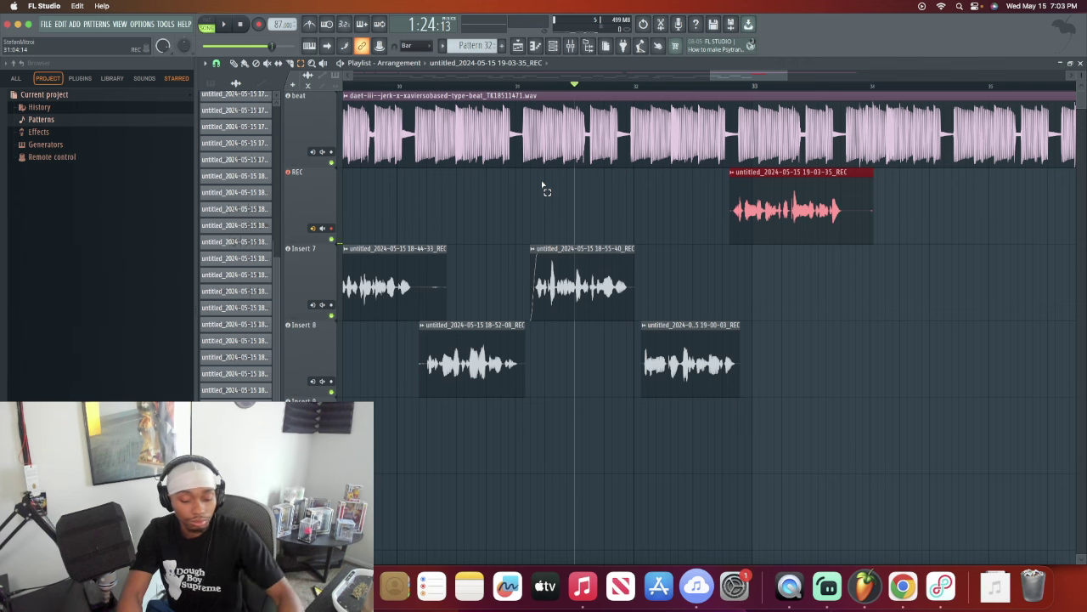
key(shift+Down)
Step: Play back the new Insert 7 take with the preceding lines, deselect it, and replay from late in bar 29
key(space)
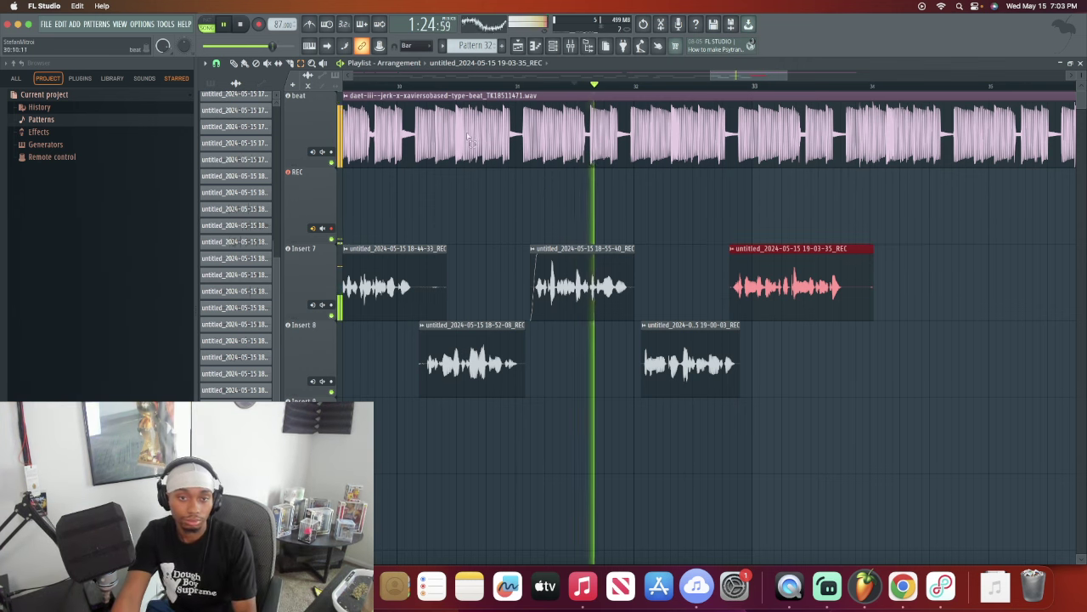
click(655, 218)
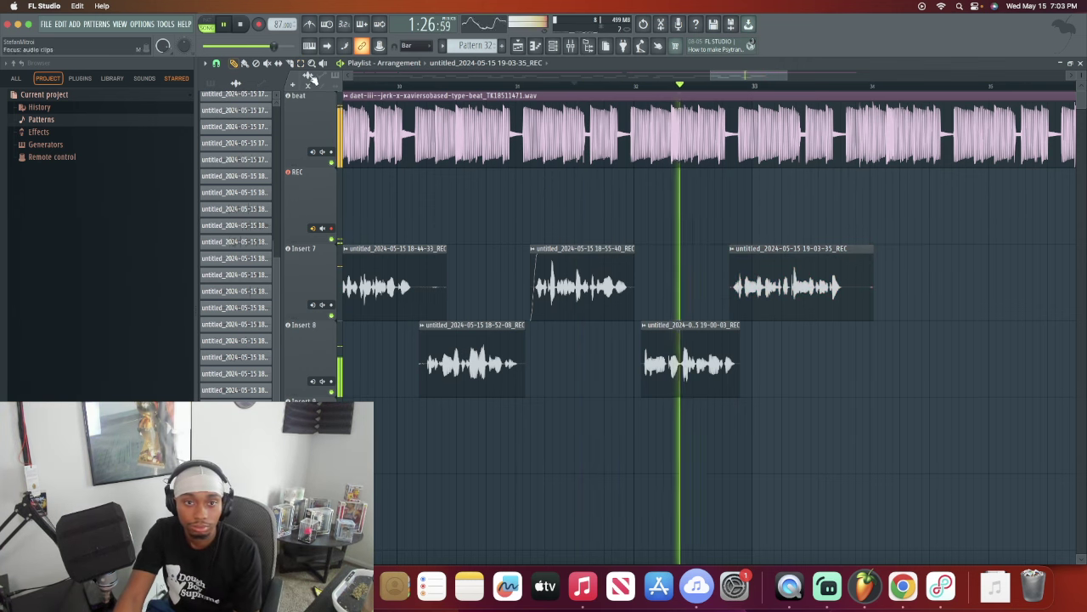
click(383, 86)
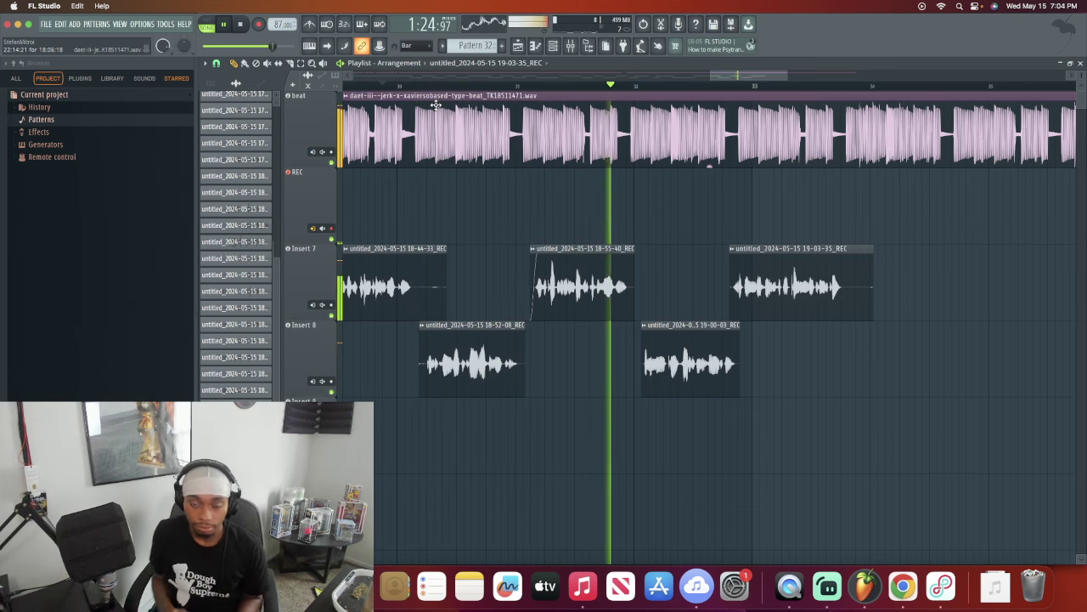
Step: Trim the end of the Insert 7 take in bar 31 to just after the vocal and give it a short fade-out
scroll(556, 92, up, 1)
scroll(556, 92, up, 3)
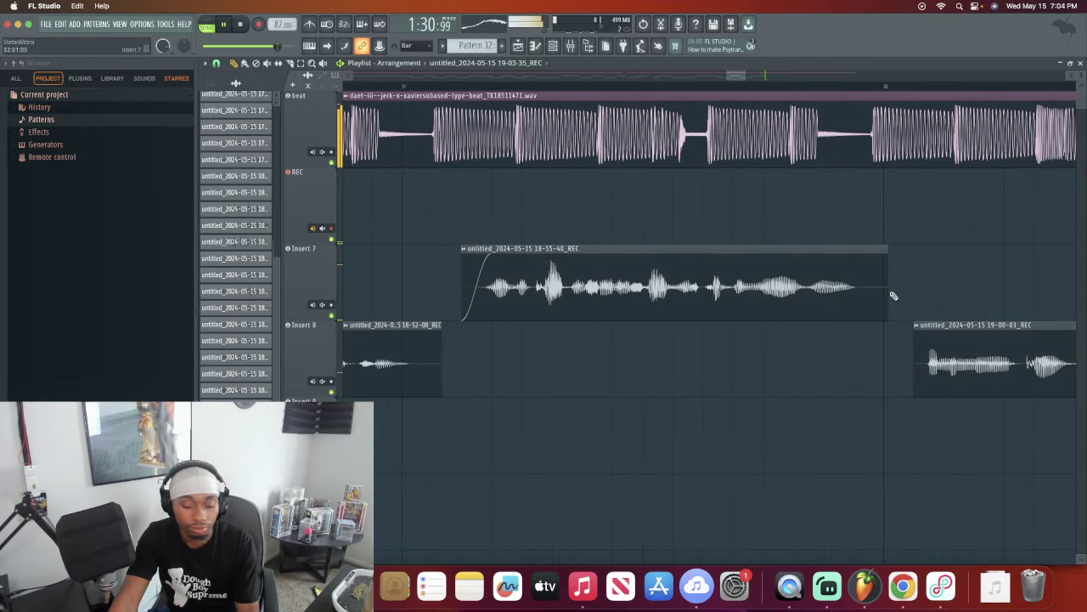
drag(888, 292, 875, 267)
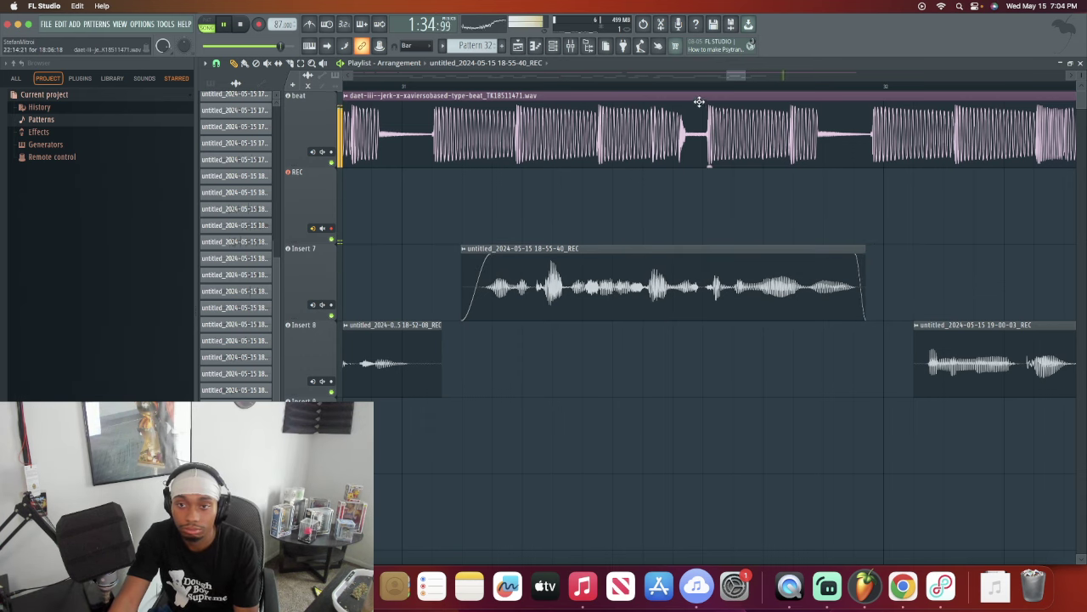
scroll(702, 93, down, 10)
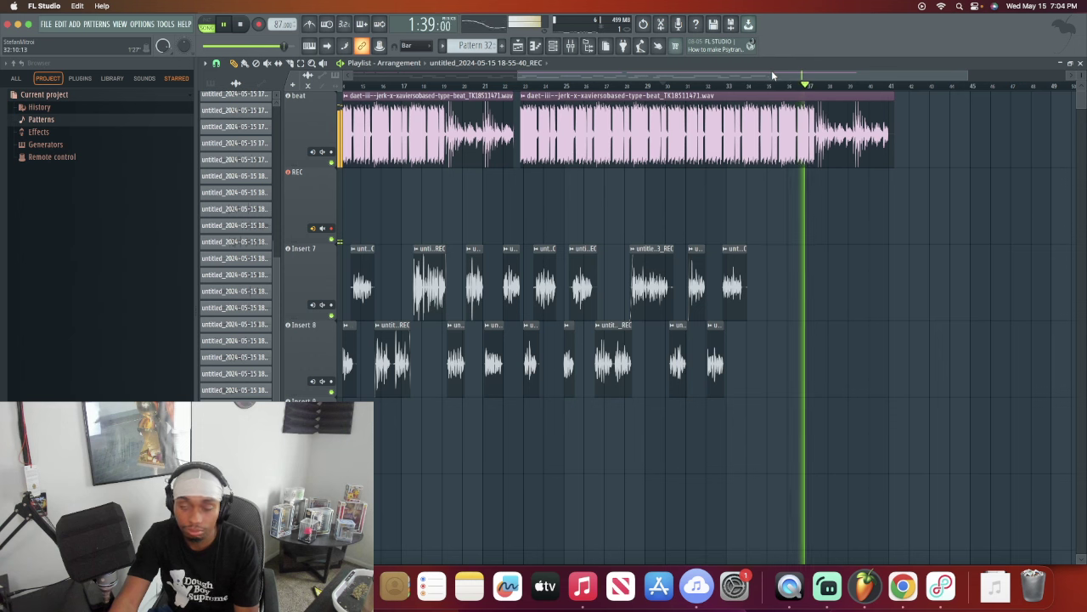
Step: Play the song repeatedly from step 13 of bar 32 over the rest of the beat to rehearse the next line
click(241, 25)
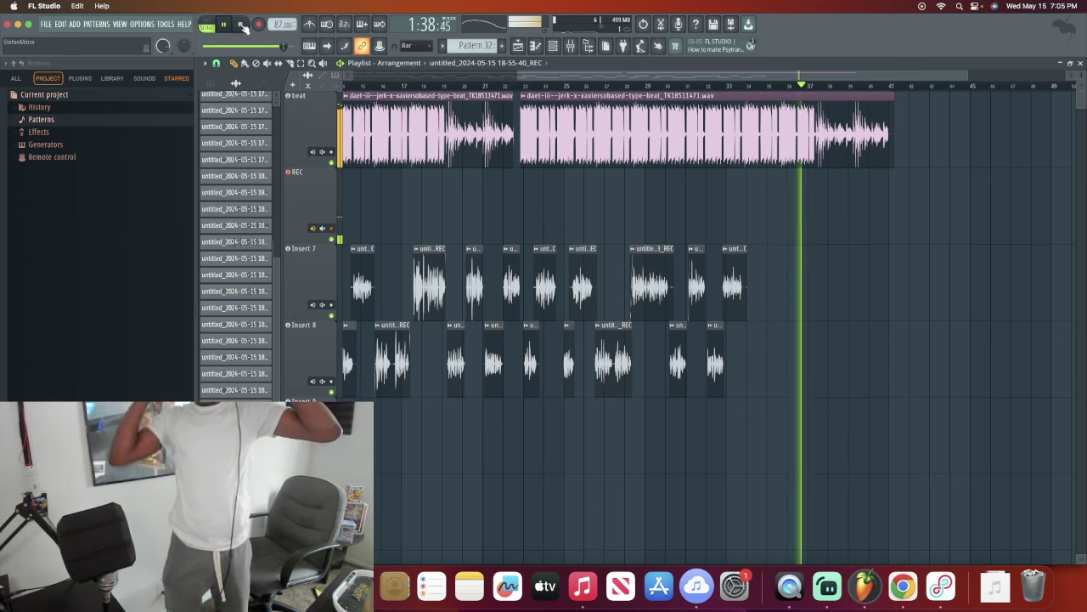
click(242, 25)
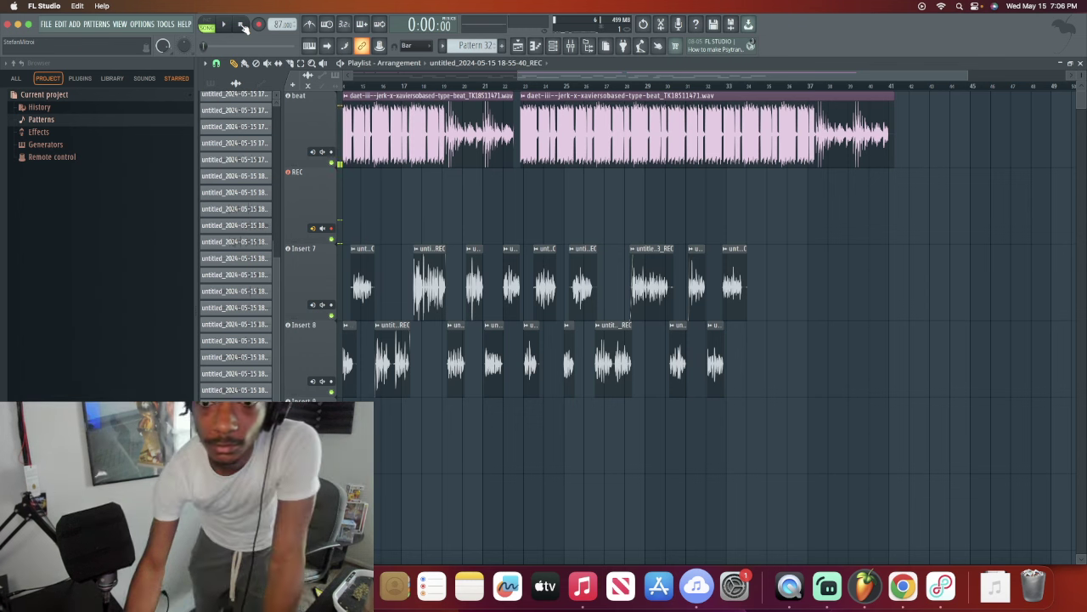
key(space)
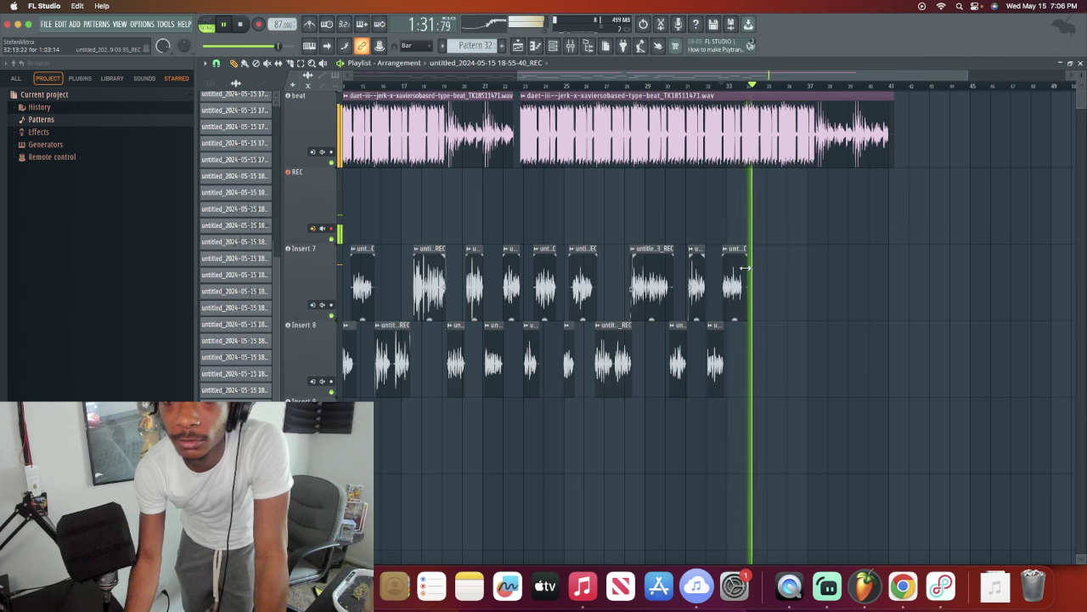
key(space)
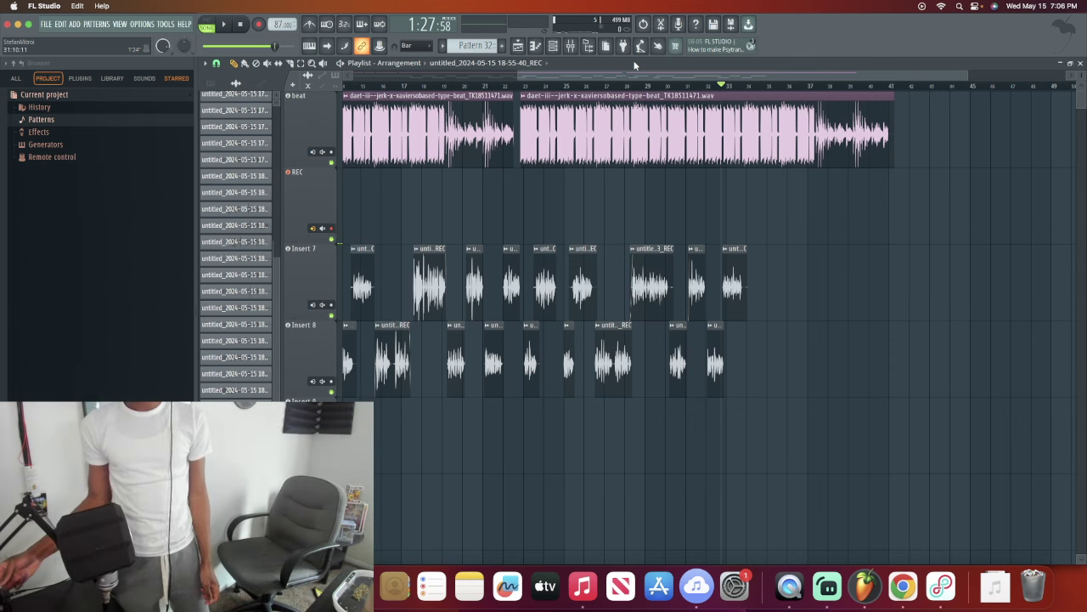
key(space)
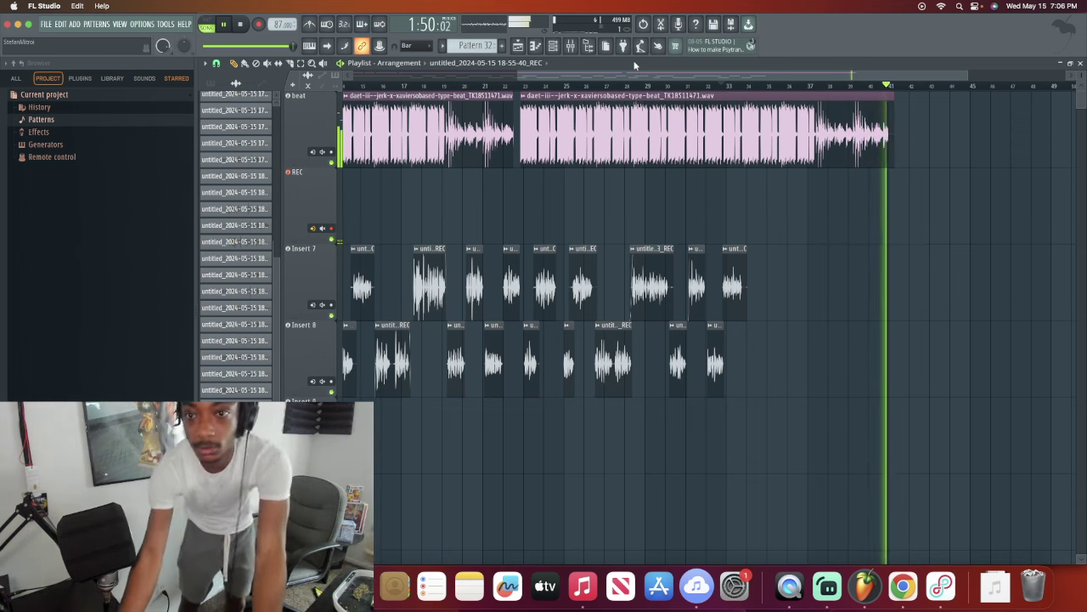
key(space)
key(space)
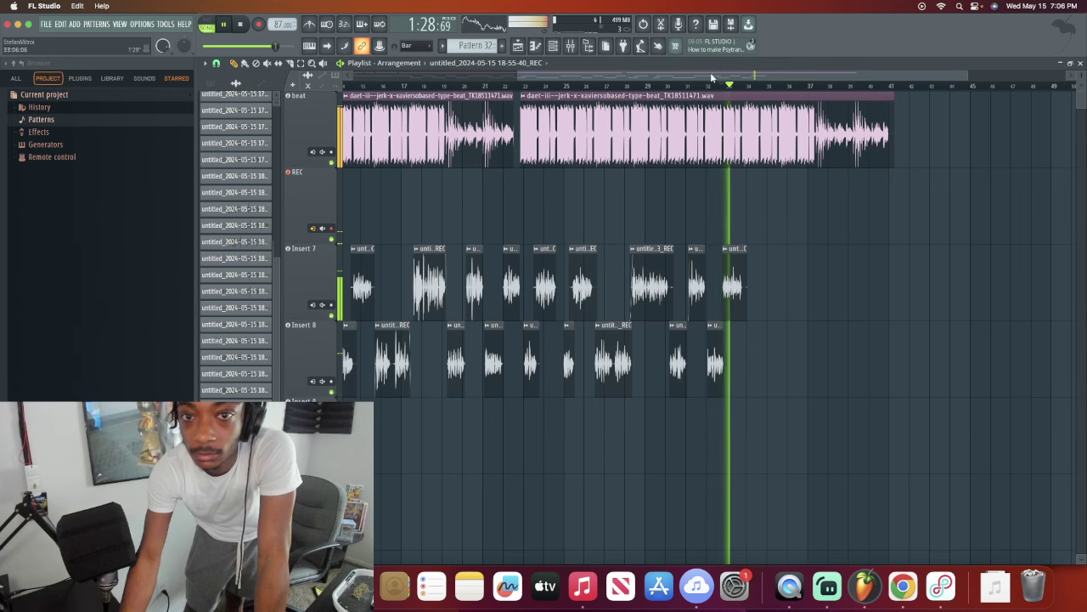
drag(710, 74, 716, 76)
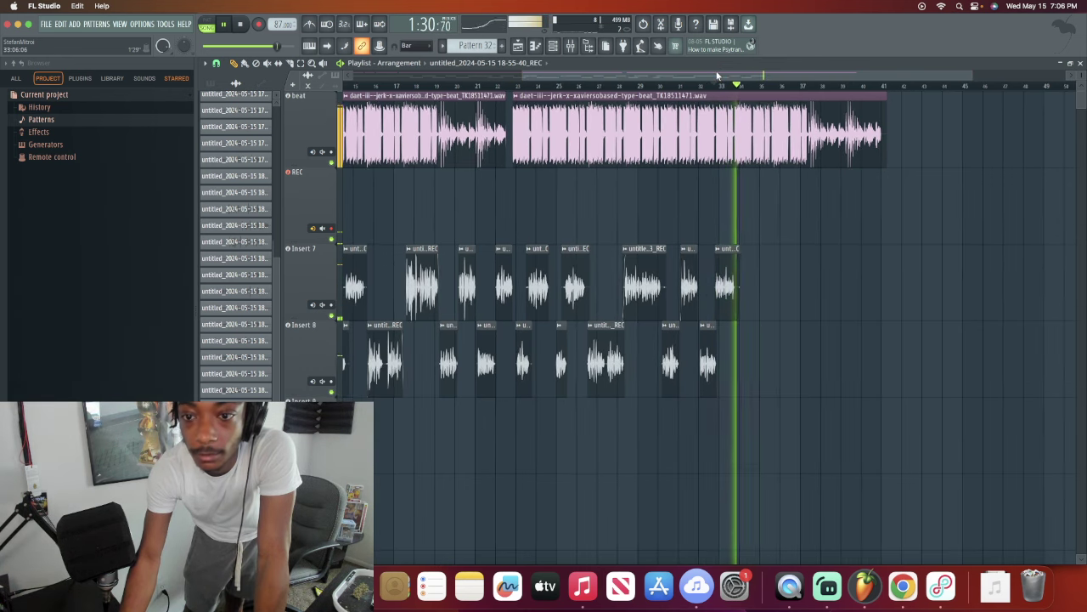
drag(716, 79, 719, 78)
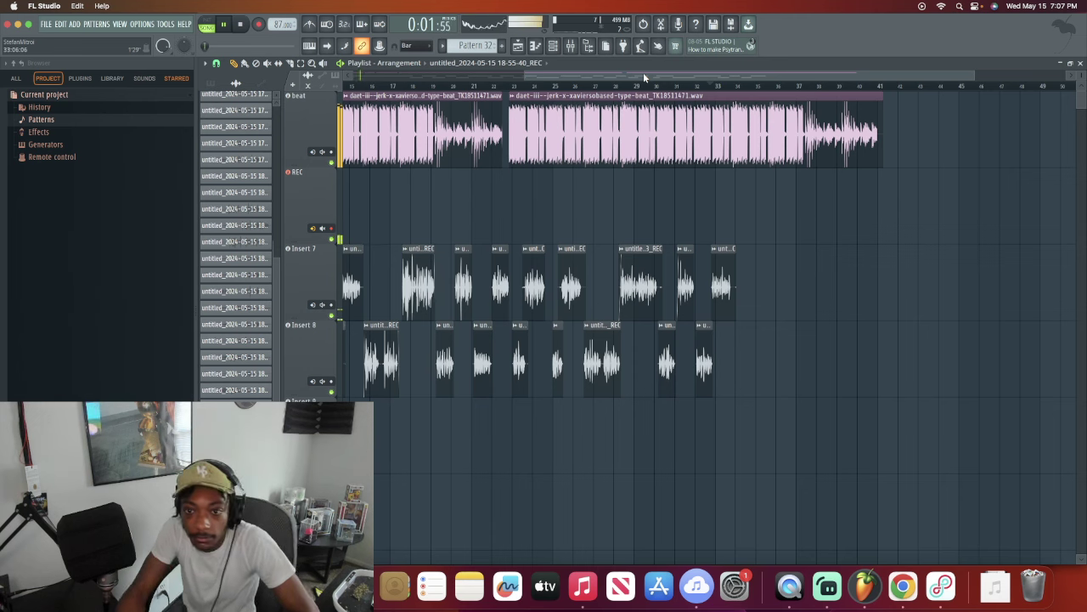
key(space)
drag(618, 69, 712, 68)
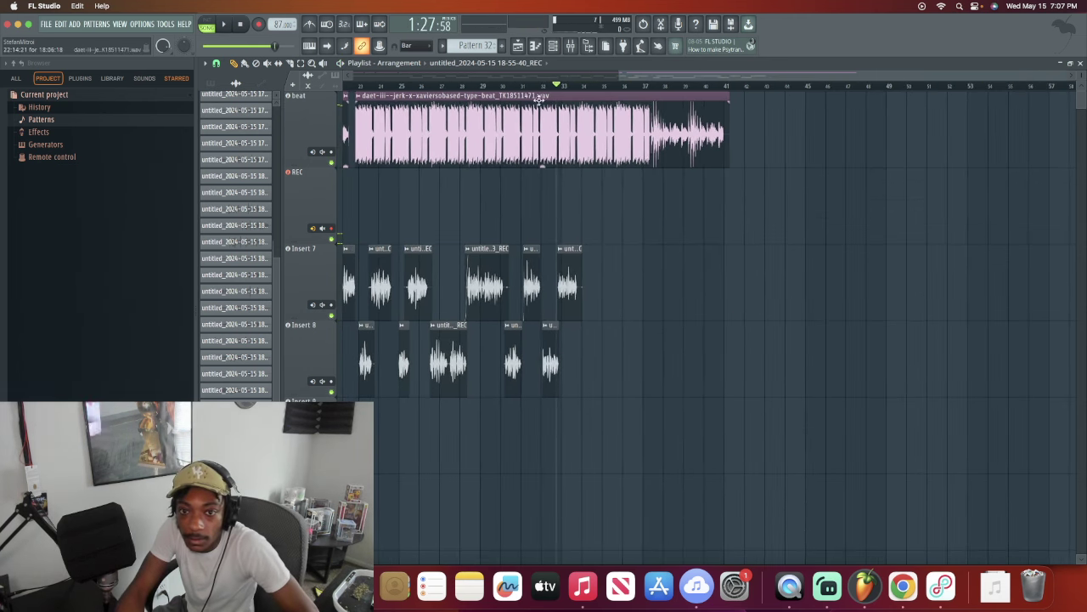
key(space)
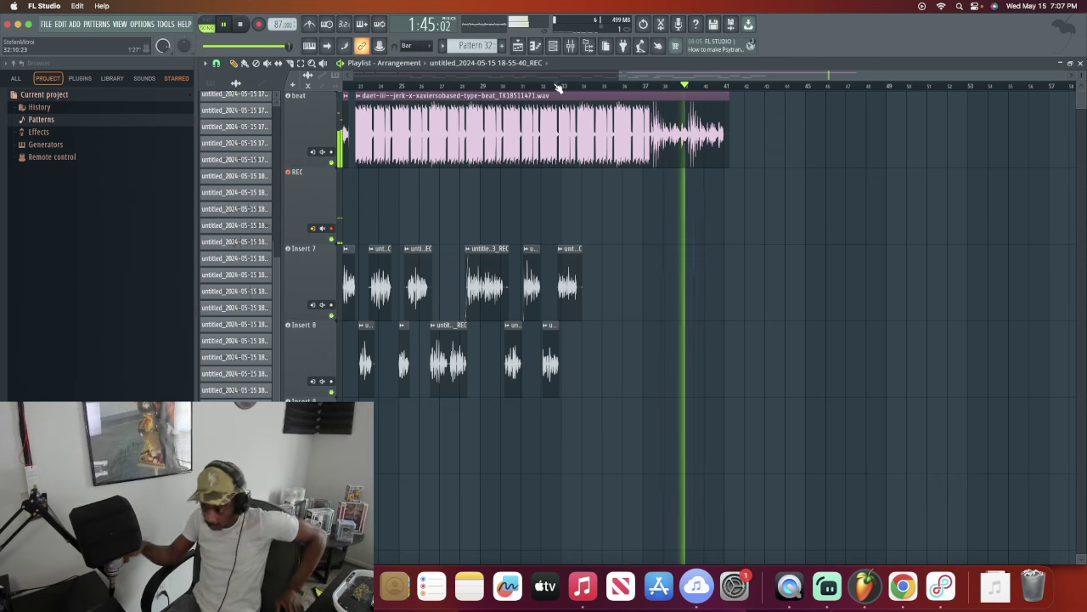
click(241, 23)
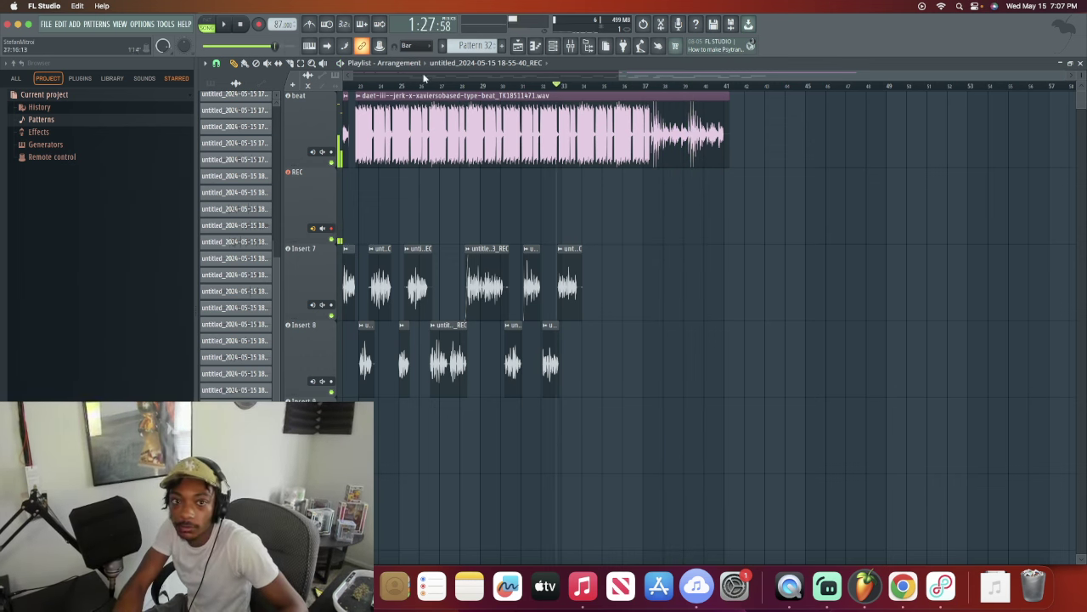
Step: Record the next line from step 13 of bar 32, redoing the first take, and place the trimmed take on Insert 8 in bar 33
key(space)
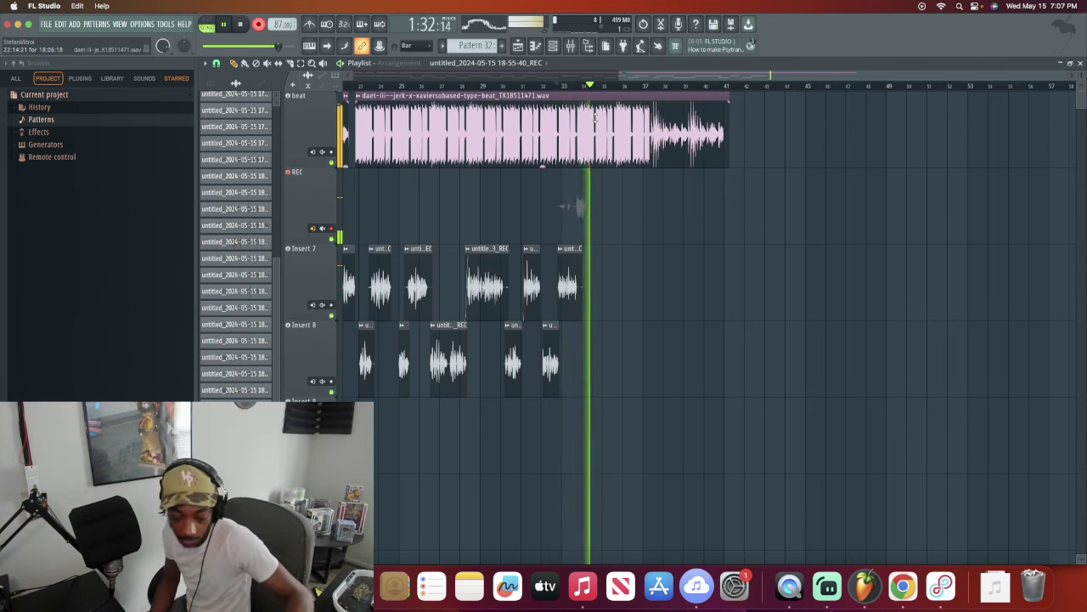
key(space)
key(space)
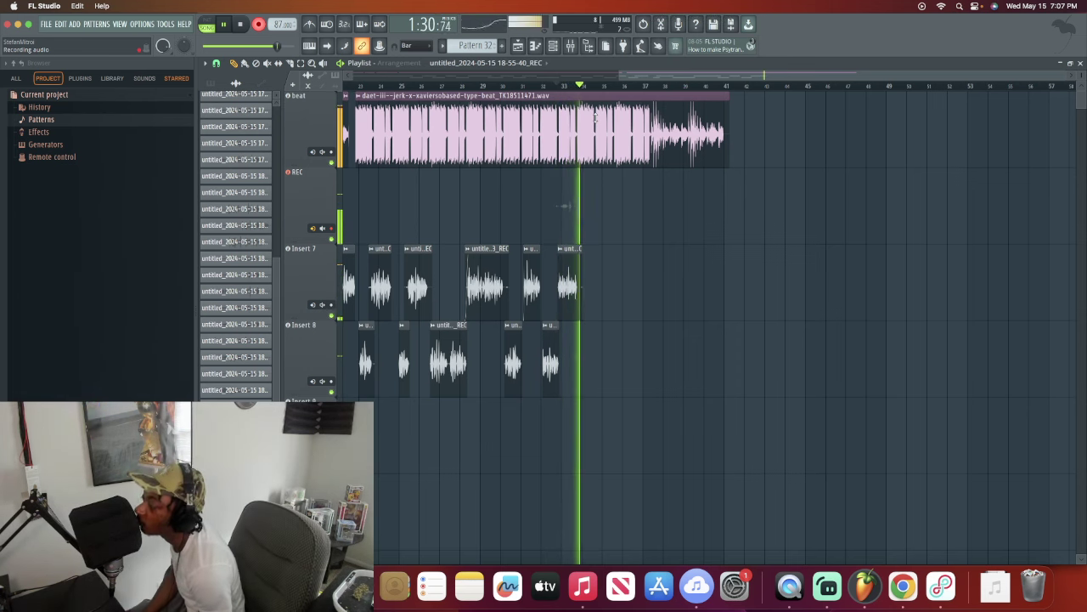
key(space)
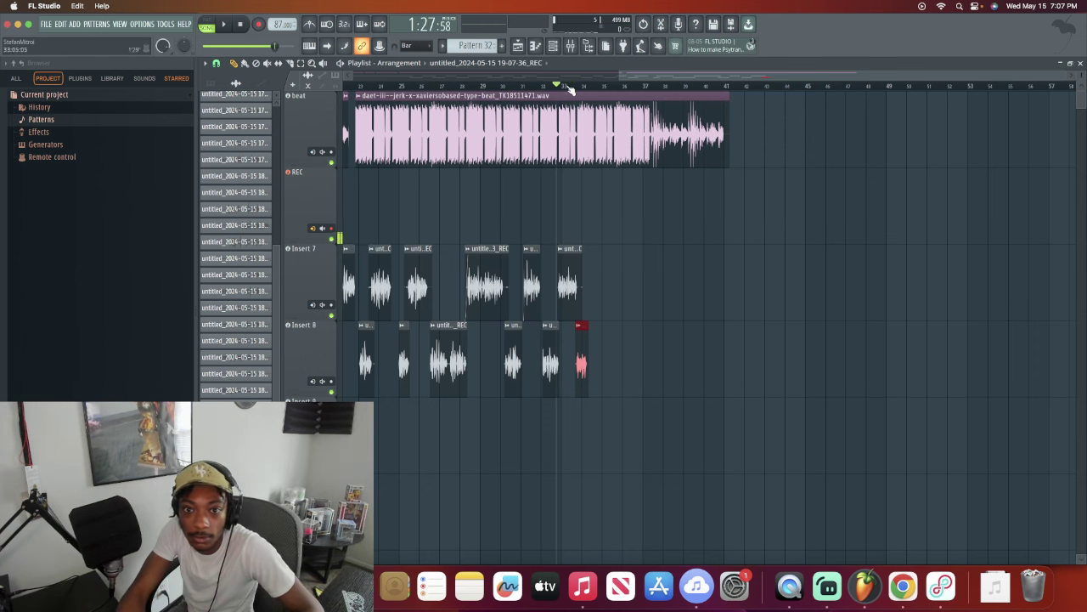
Step: Play back the new Insert 8 take in bar 33 and the beat that follows it
key(space)
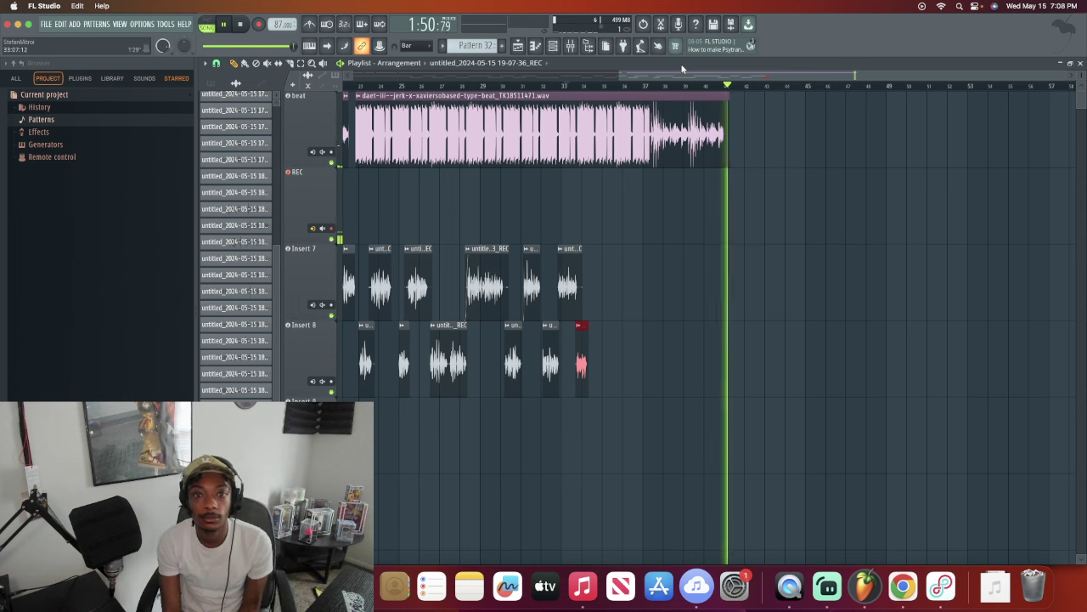
key(space)
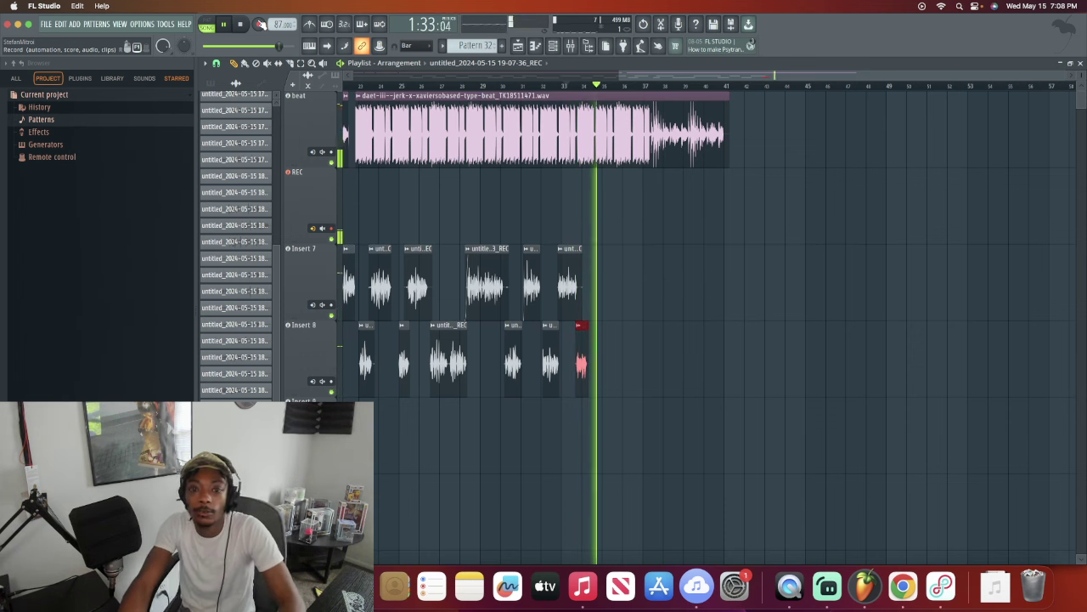
key(space)
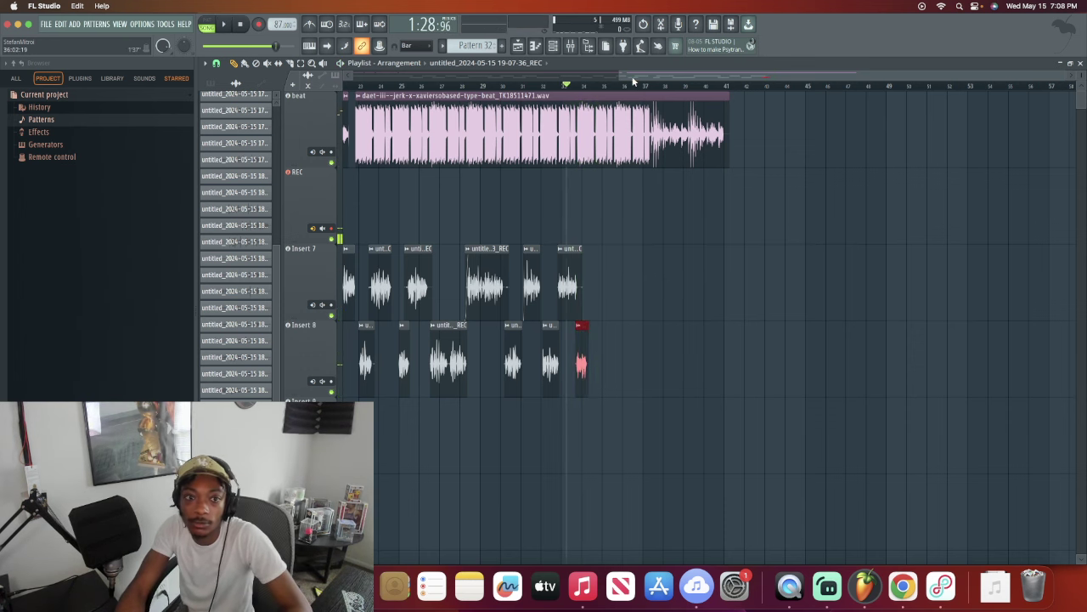
Step: Record the next line from early in bar 33 and place the trimmed take on Insert 7 in bar 34
drag(632, 78, 634, 74)
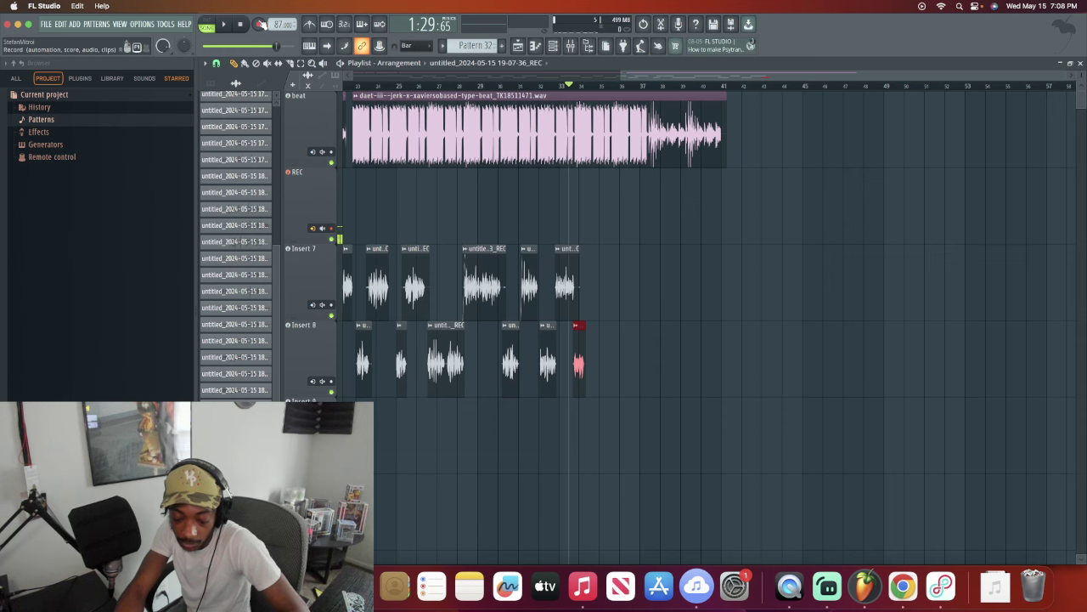
click(259, 24)
key(space)
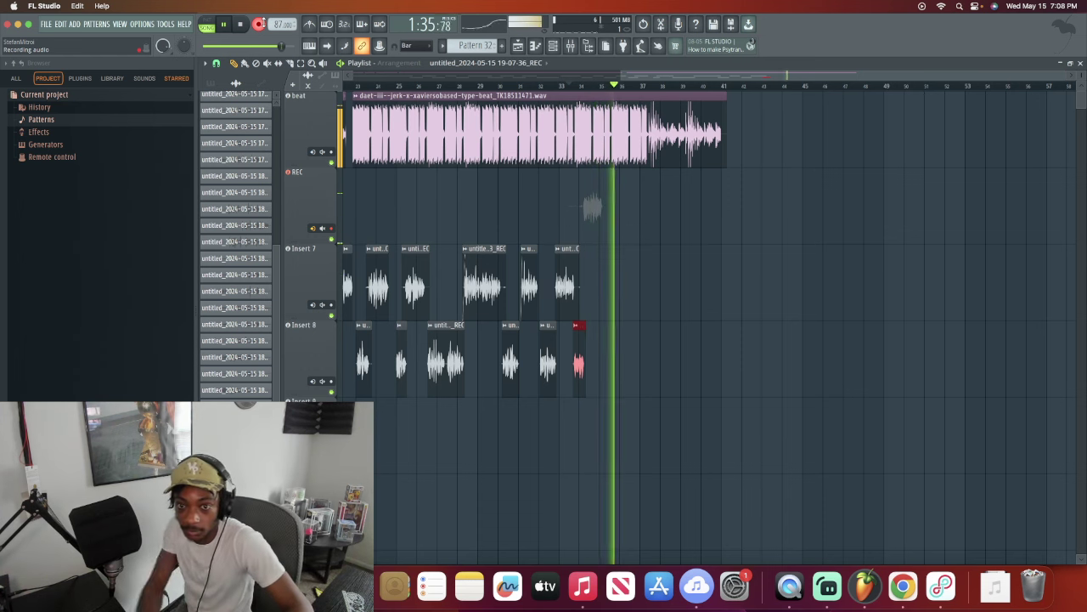
key(space)
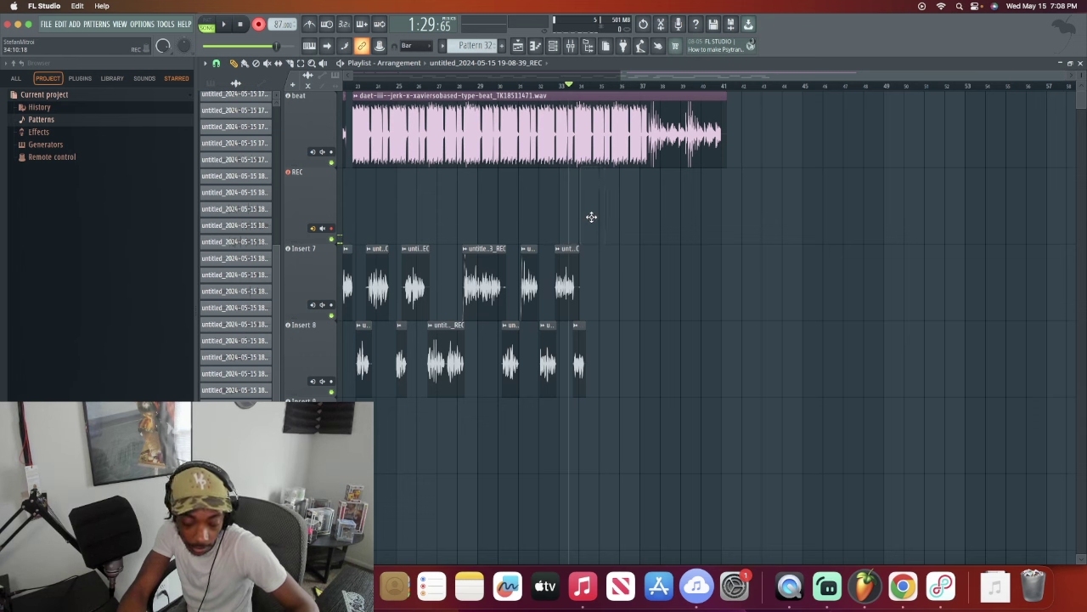
key(super+z)
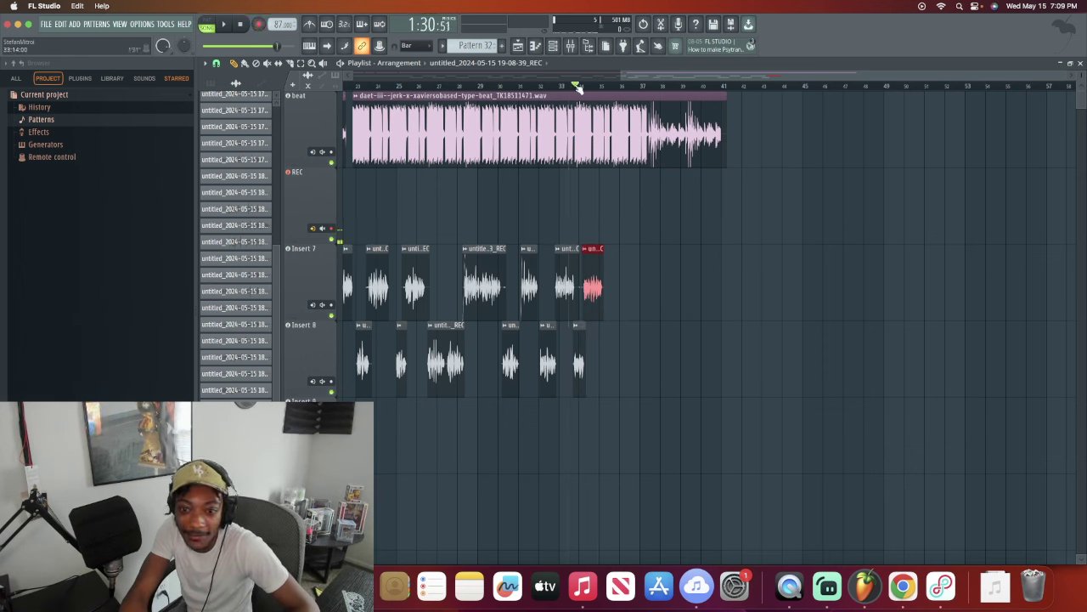
Step: Play back the new Insert 7 take in bar 34, and replay the song from bar 17
key(space)
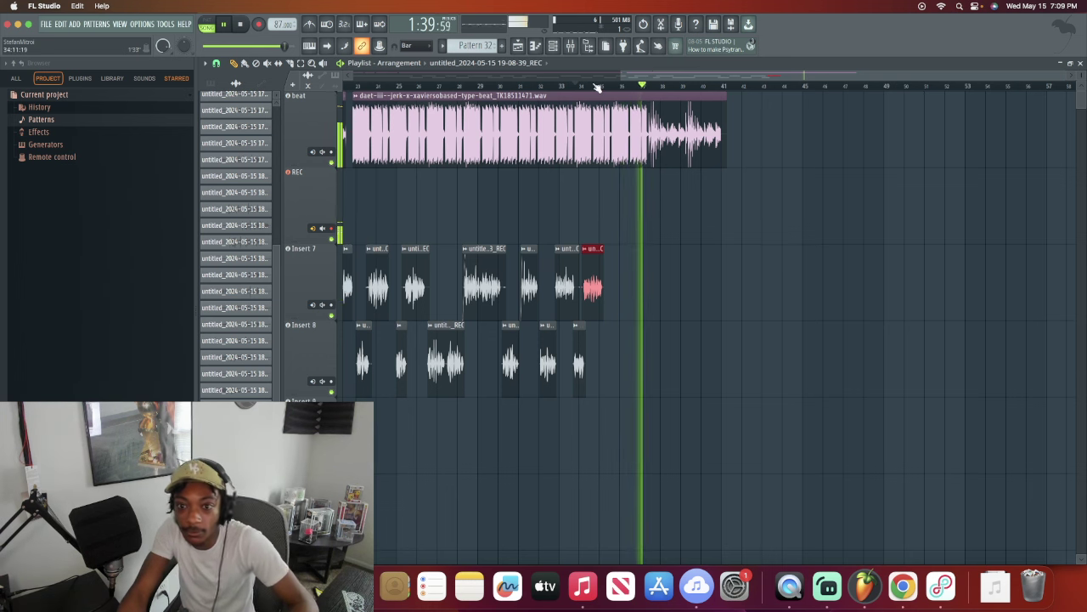
key(space)
key(space)
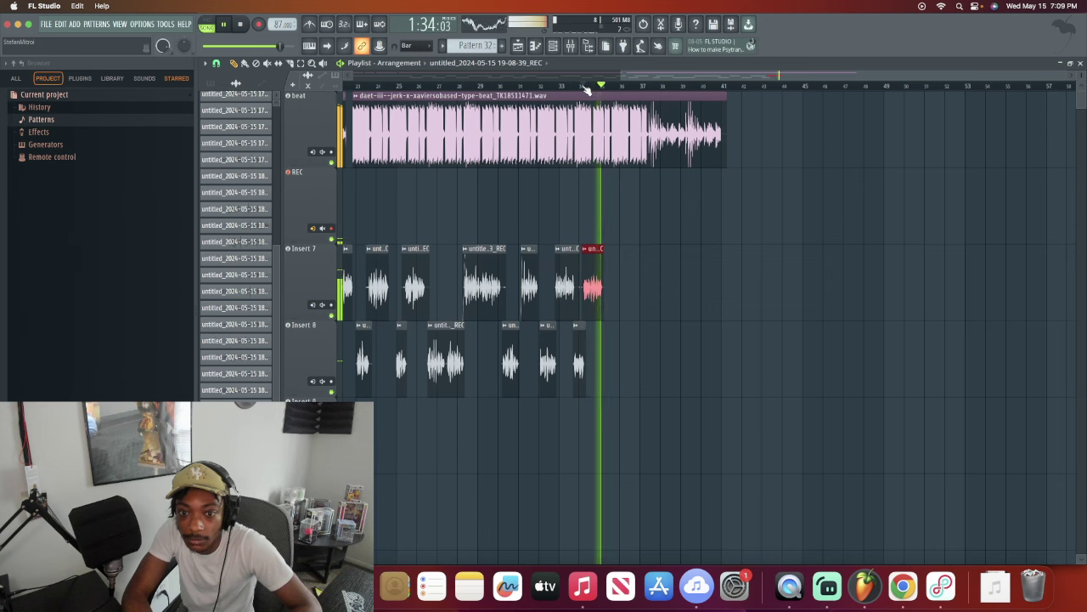
key(space)
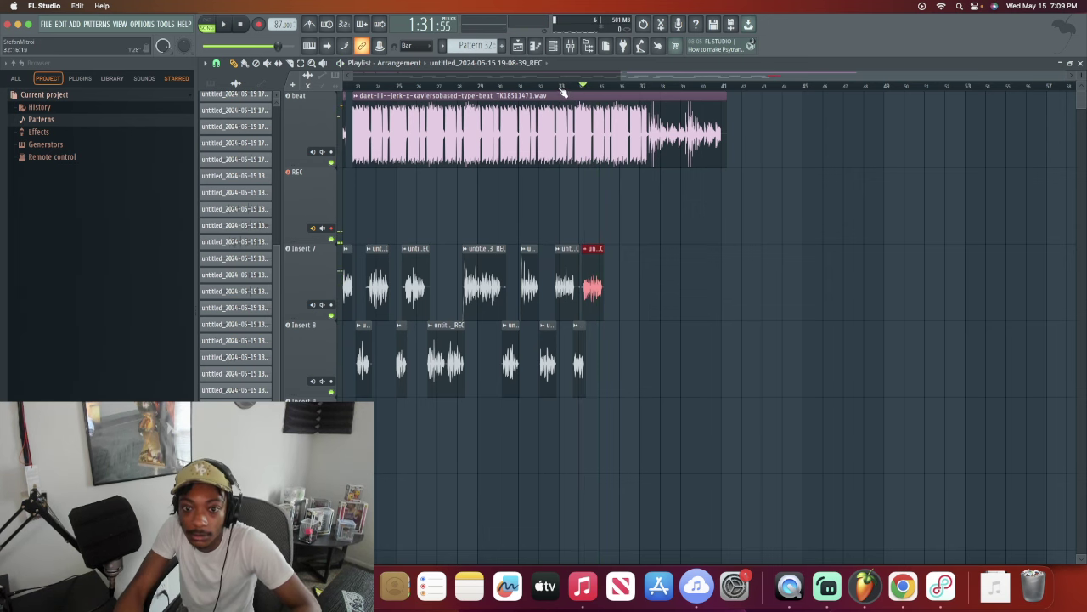
drag(739, 78, 616, 71)
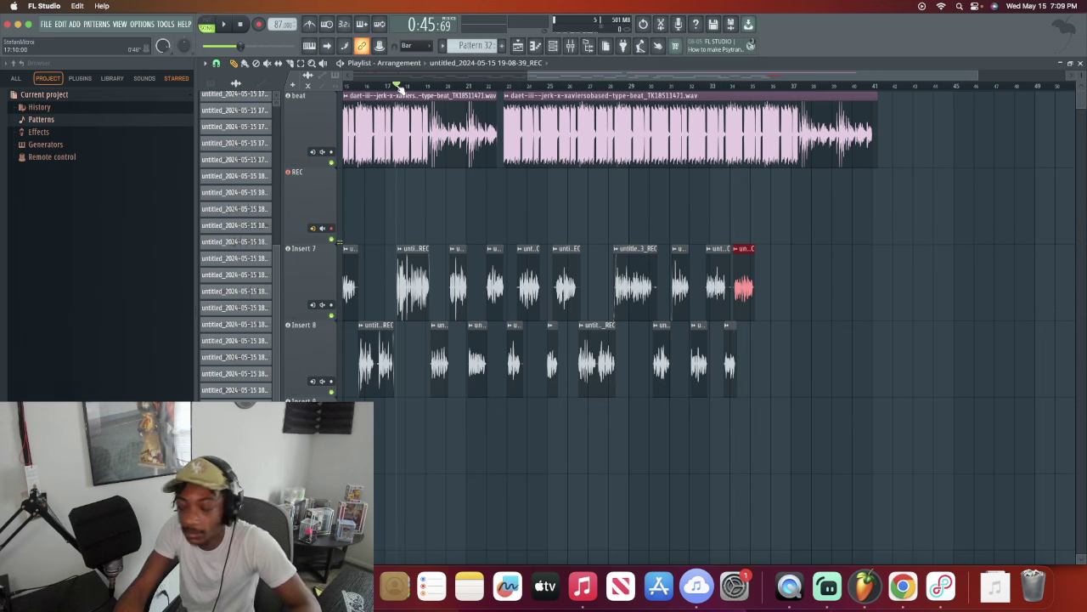
key(space)
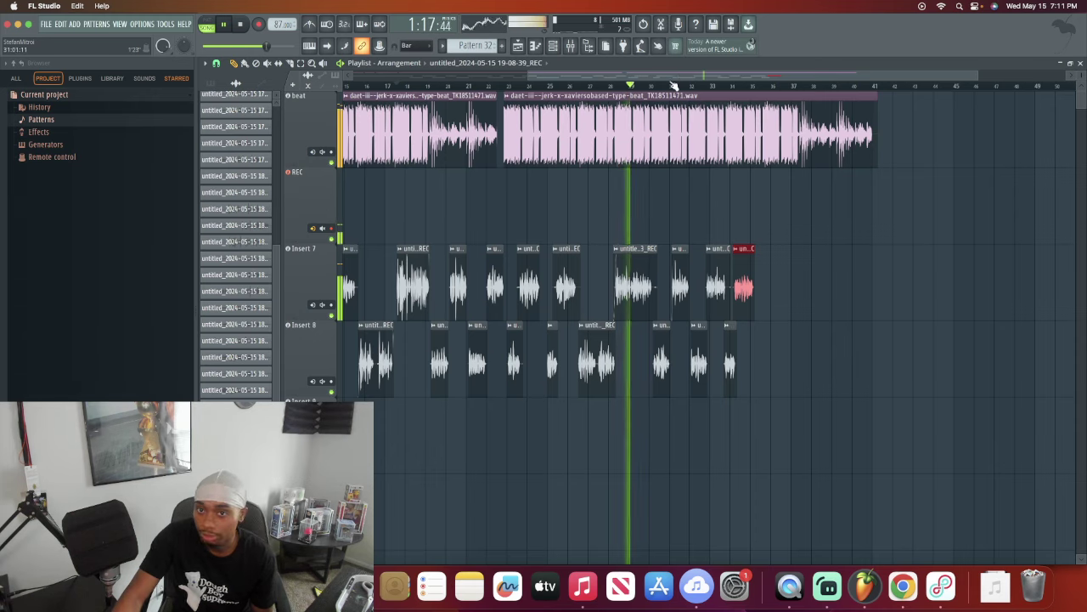
Step: Trim the end of the long Insert 7 take in bar 30 back to just after the vocal
scroll(674, 87, up, 5)
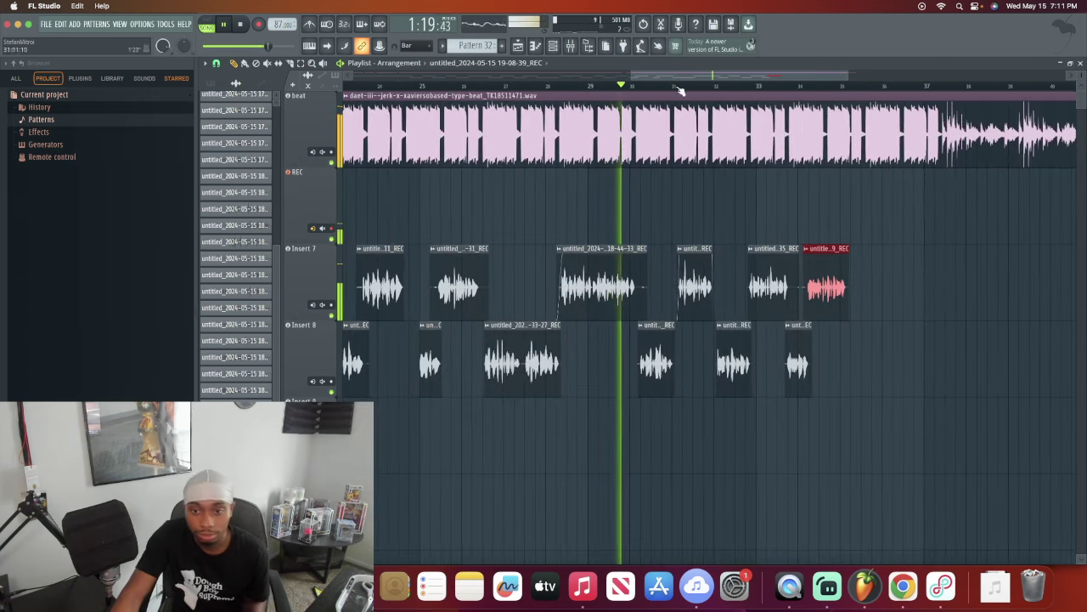
scroll(679, 82, up, 5)
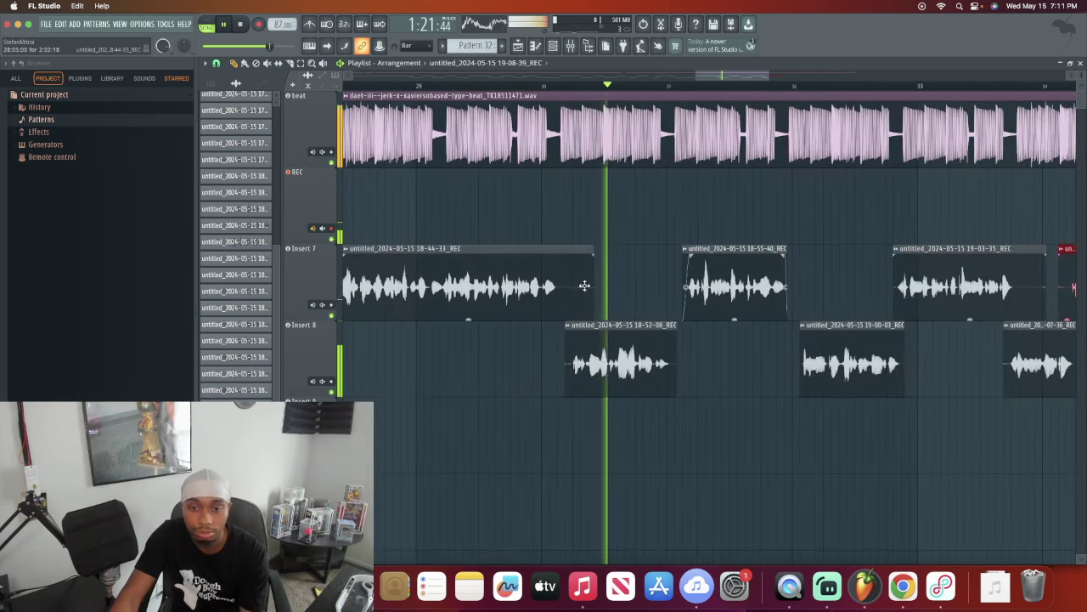
drag(590, 288, 565, 288)
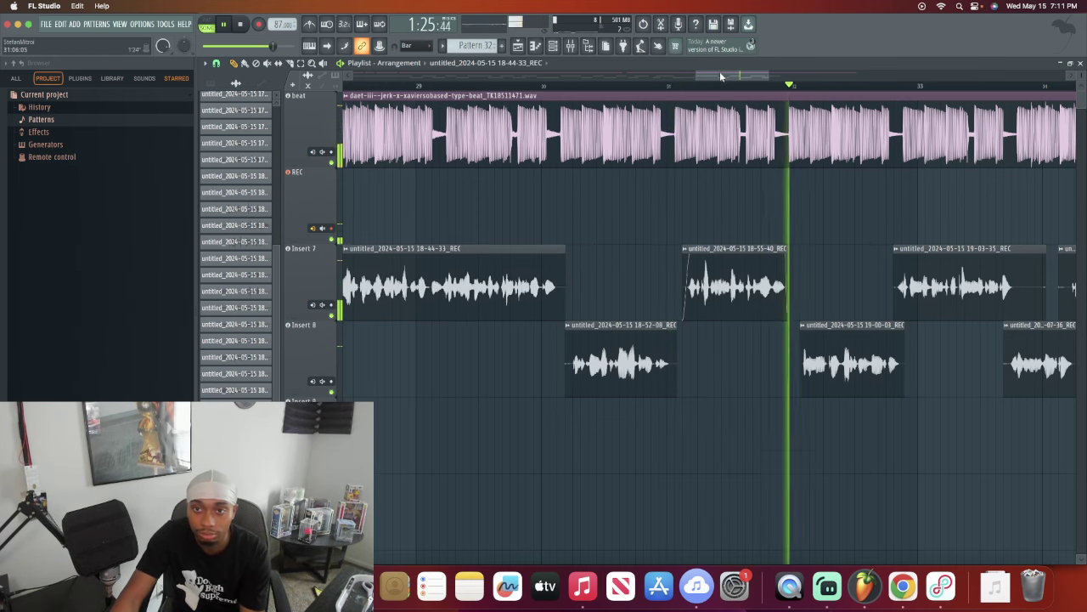
drag(763, 78, 801, 75)
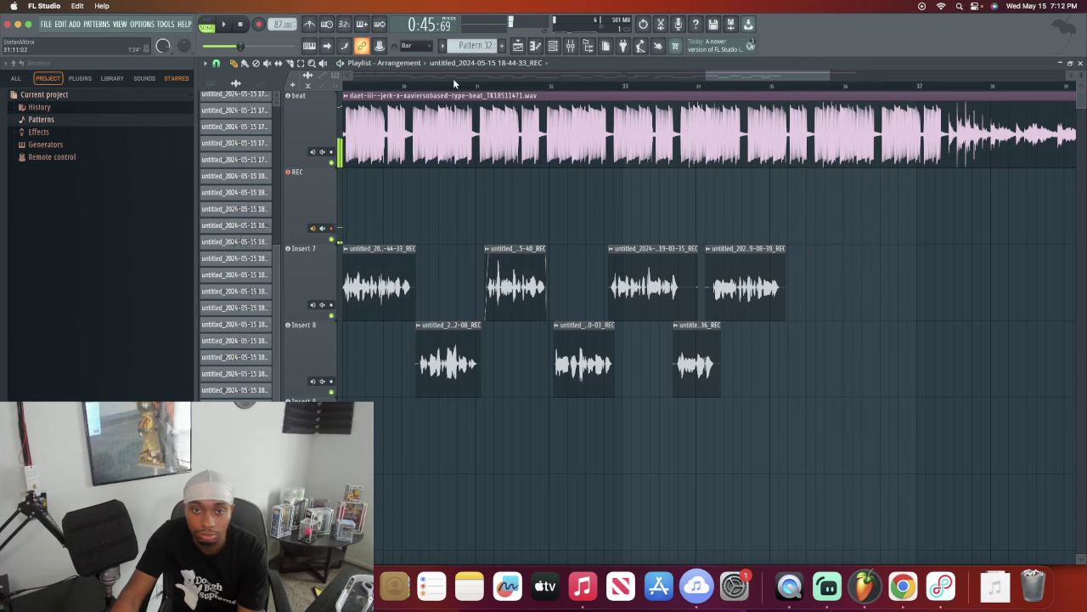
Step: While playing from bar 29, trim the end of the Insert 7 take in bar 33 and clean up the lead-in of the bar 34 take
key(space)
click(384, 86)
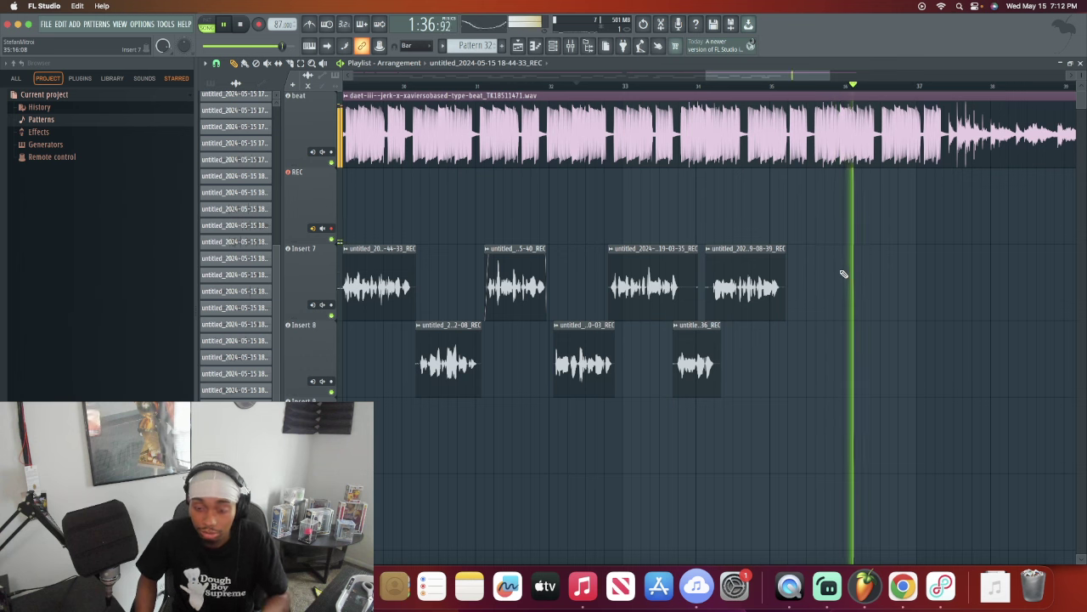
key(space)
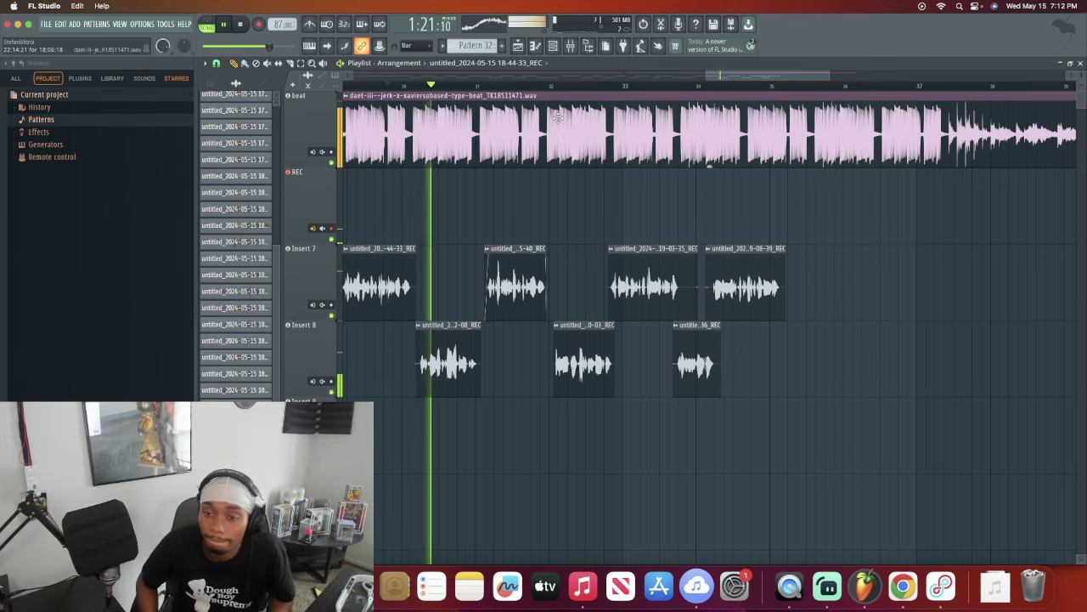
scroll(637, 321, up, 3)
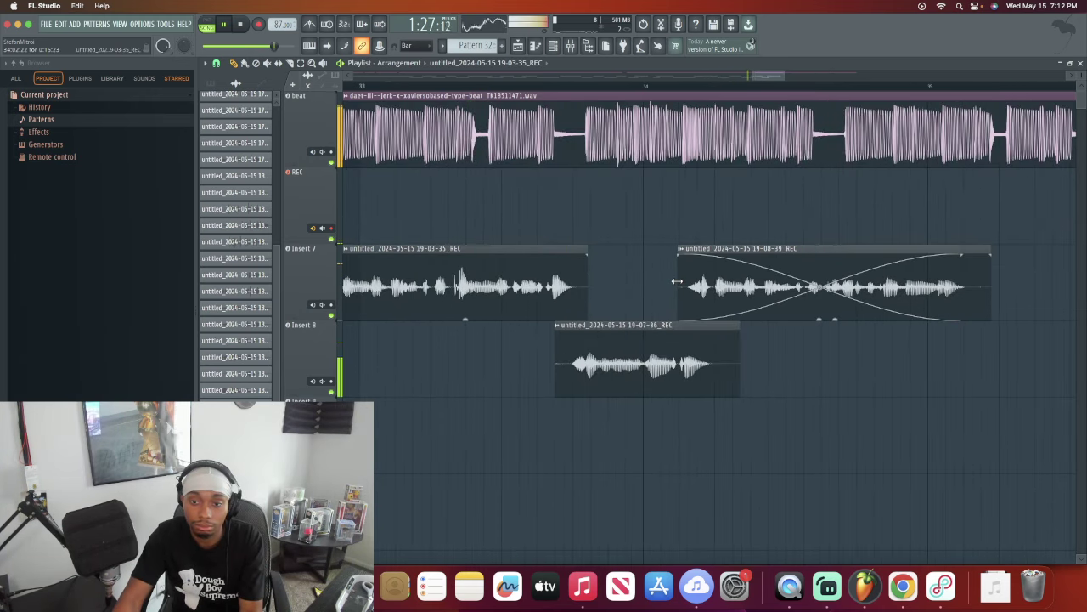
drag(677, 280, 682, 290)
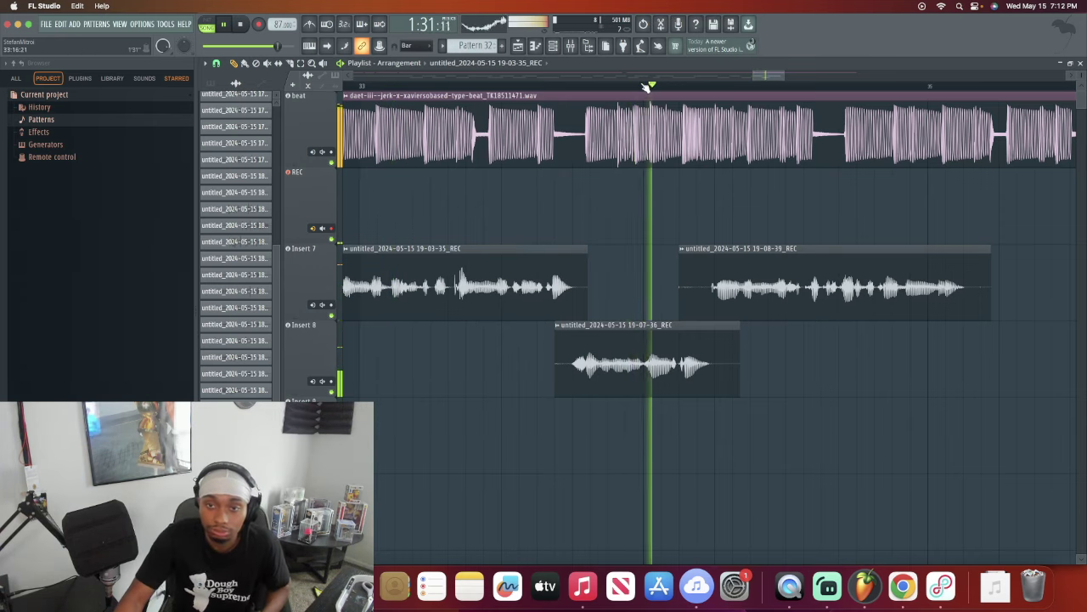
Step: Play the song repeatedly from the middle of bar 33 over the rest of the beat to rehearse the next line
scroll(646, 88, up, 2)
scroll(645, 87, down, 2)
scroll(649, 90, down, 2)
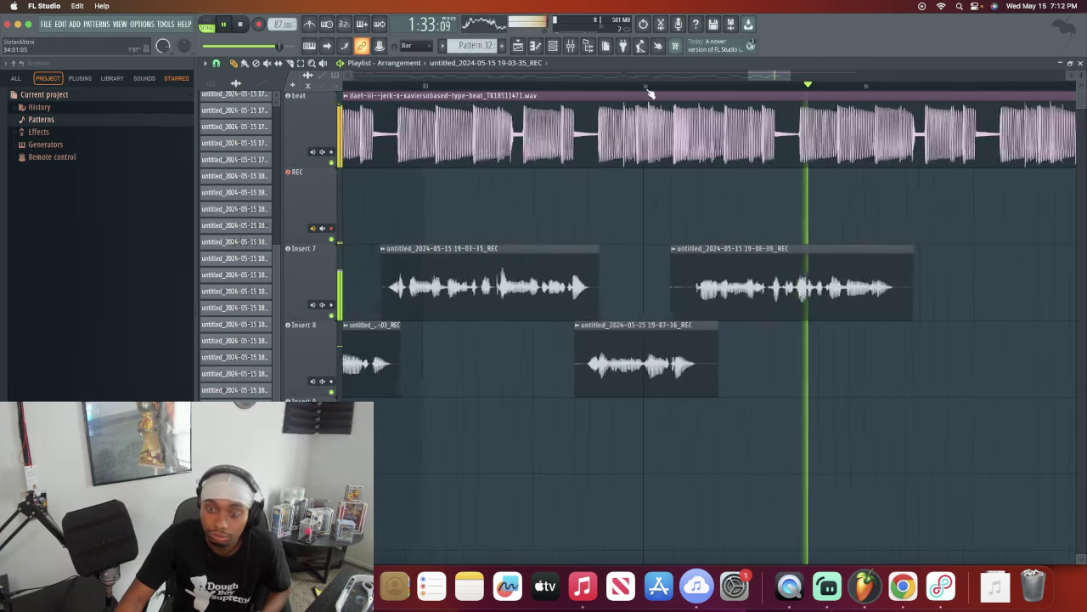
scroll(650, 90, down, 3)
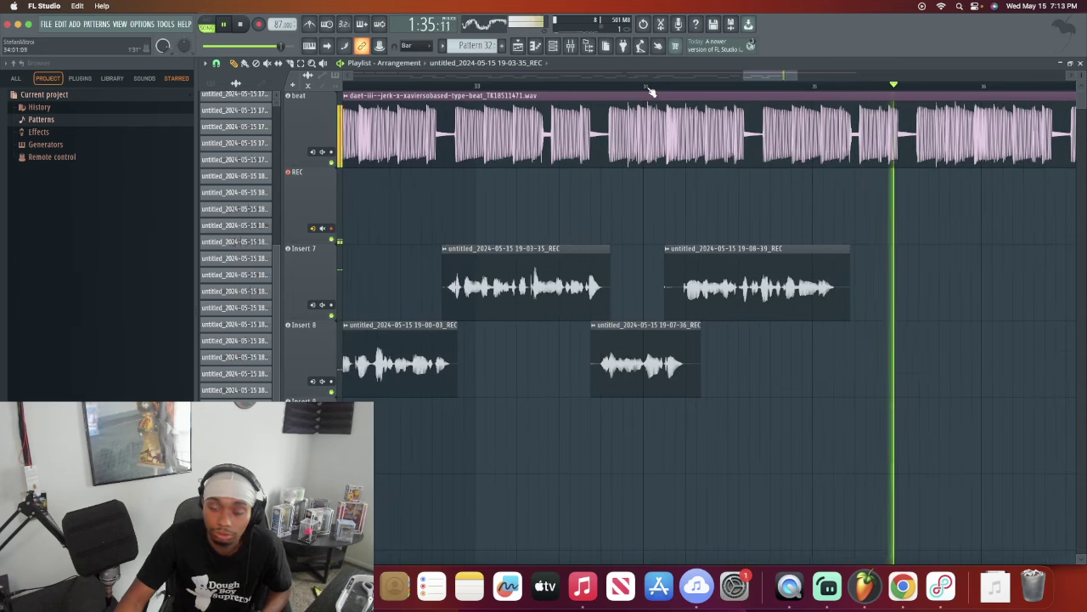
scroll(646, 91, down, 3)
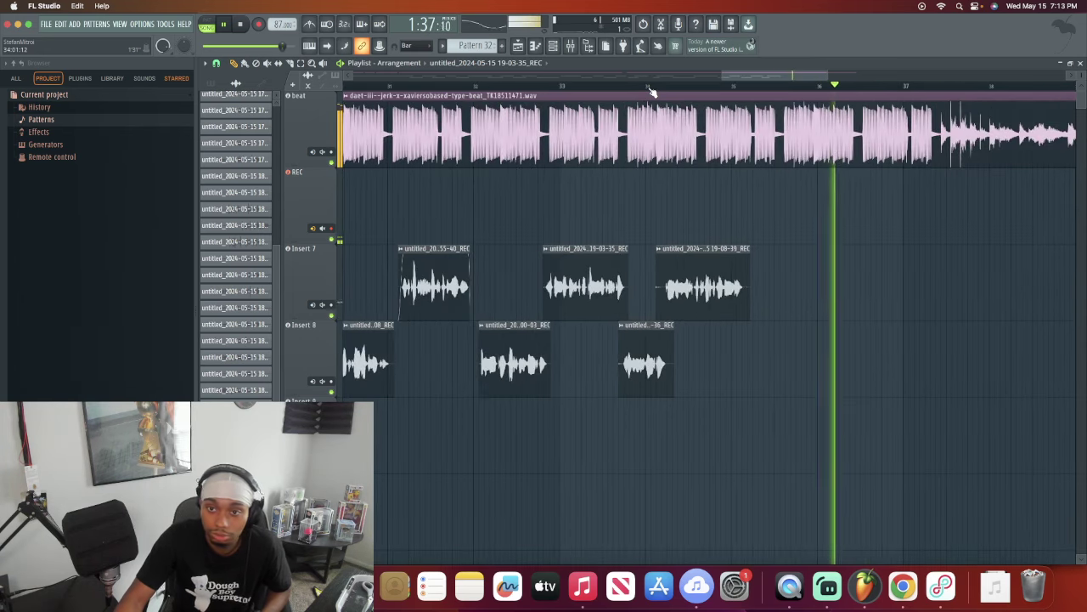
click(611, 86)
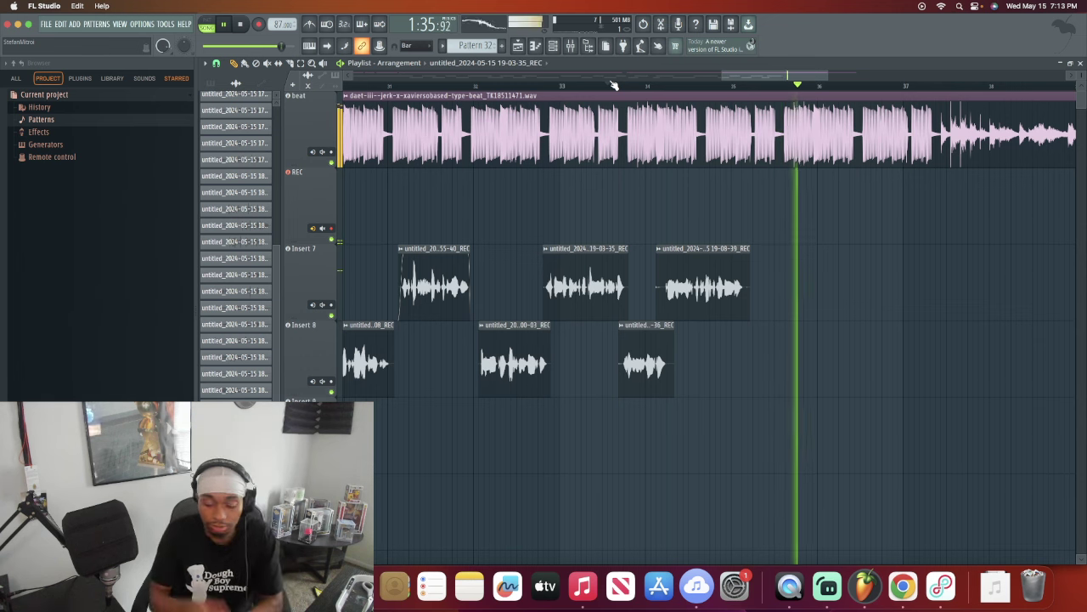
click(615, 86)
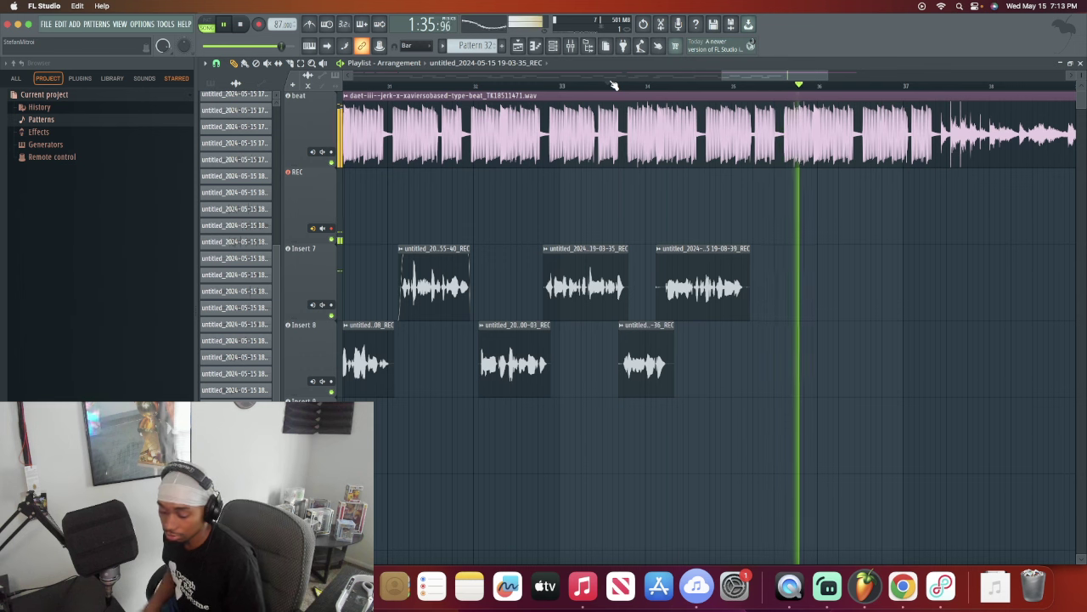
key(space)
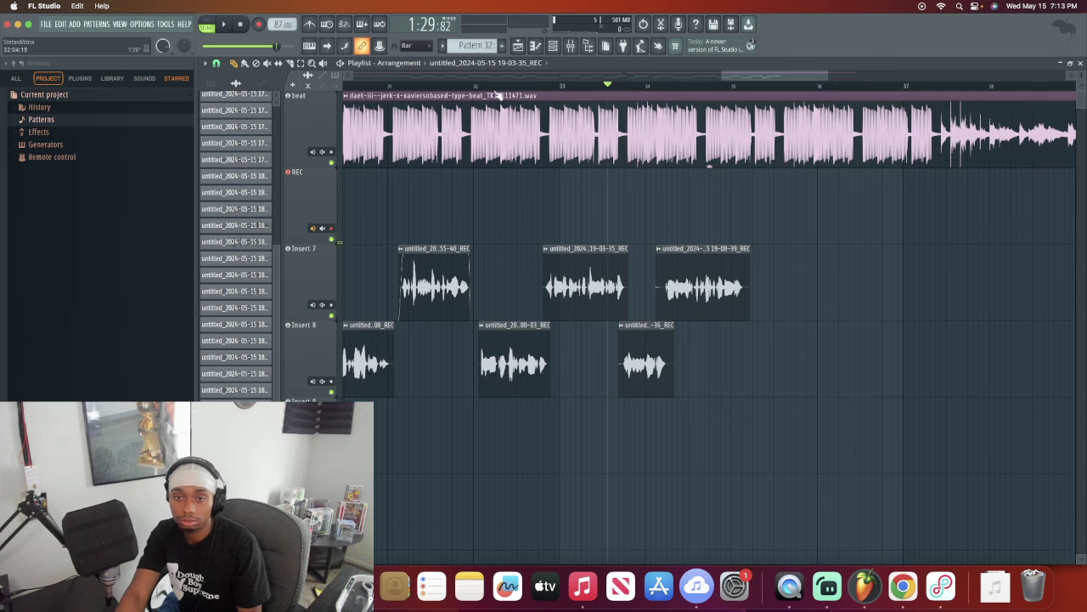
key(space)
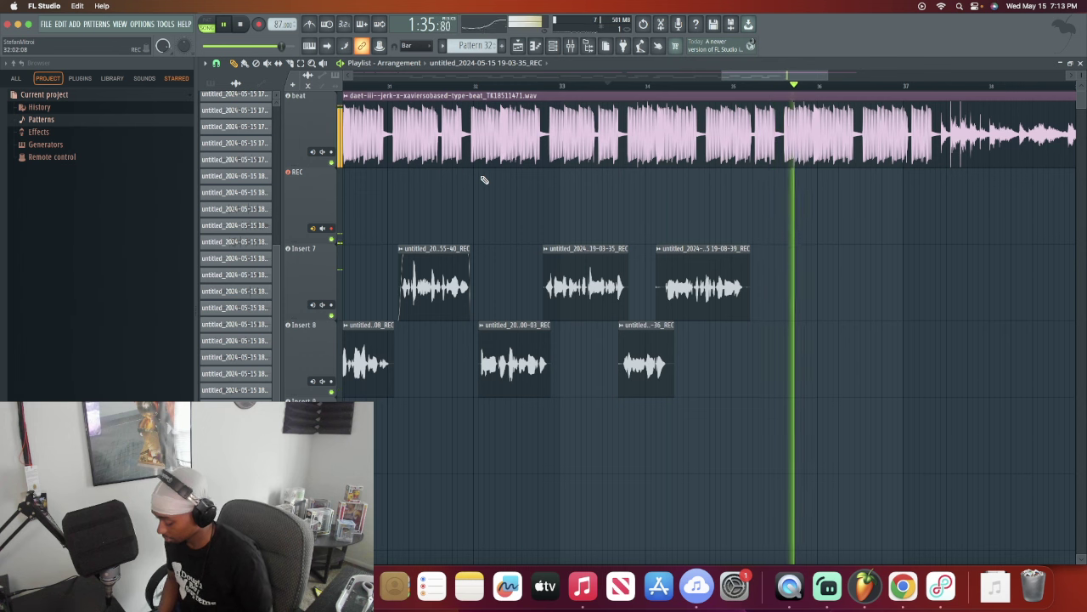
key(space)
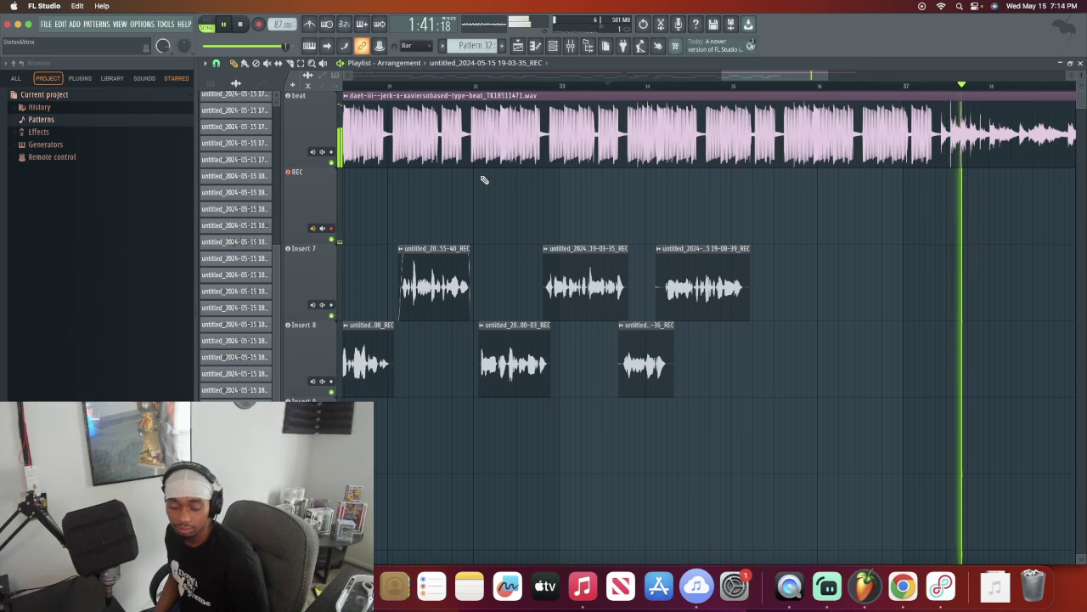
Step: Record the next line on the REC track from the middle of bar 33, undoing each earlier take and keeping the last one
key(space)
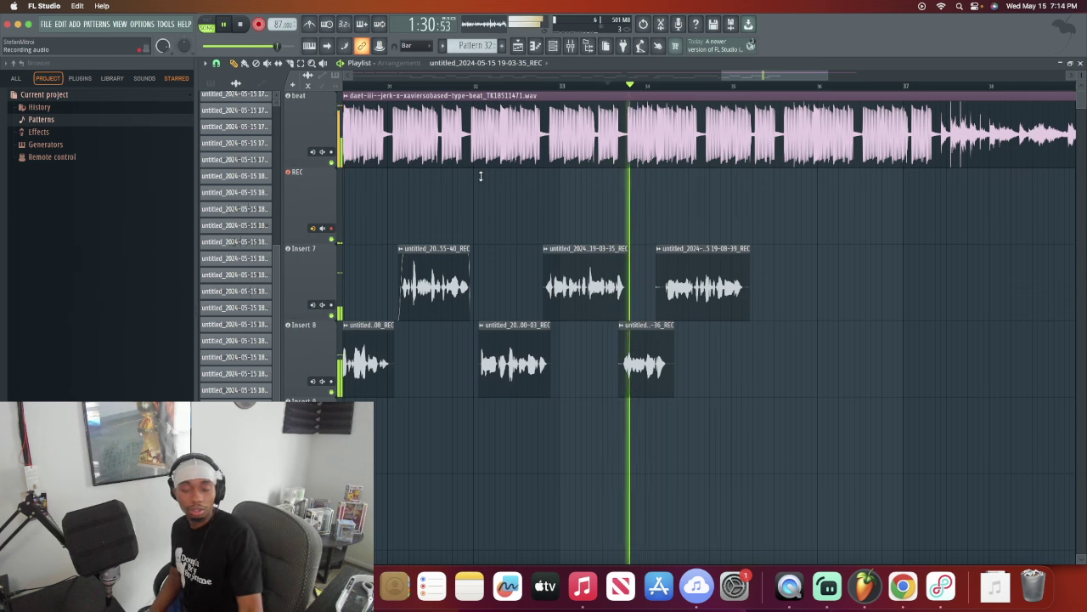
key(r)
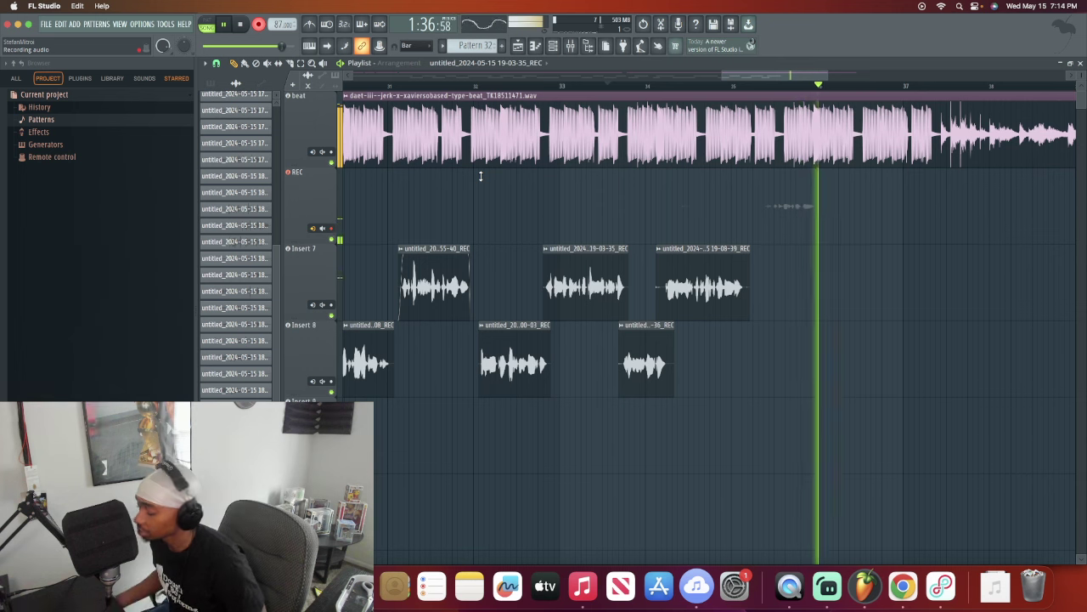
key(space)
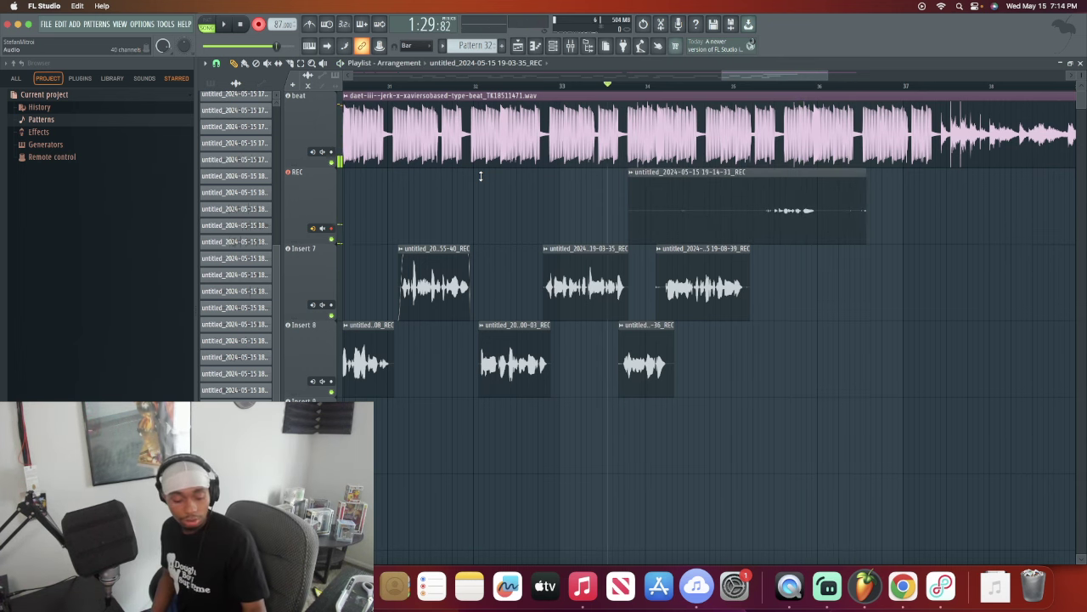
key(ctrl+z)
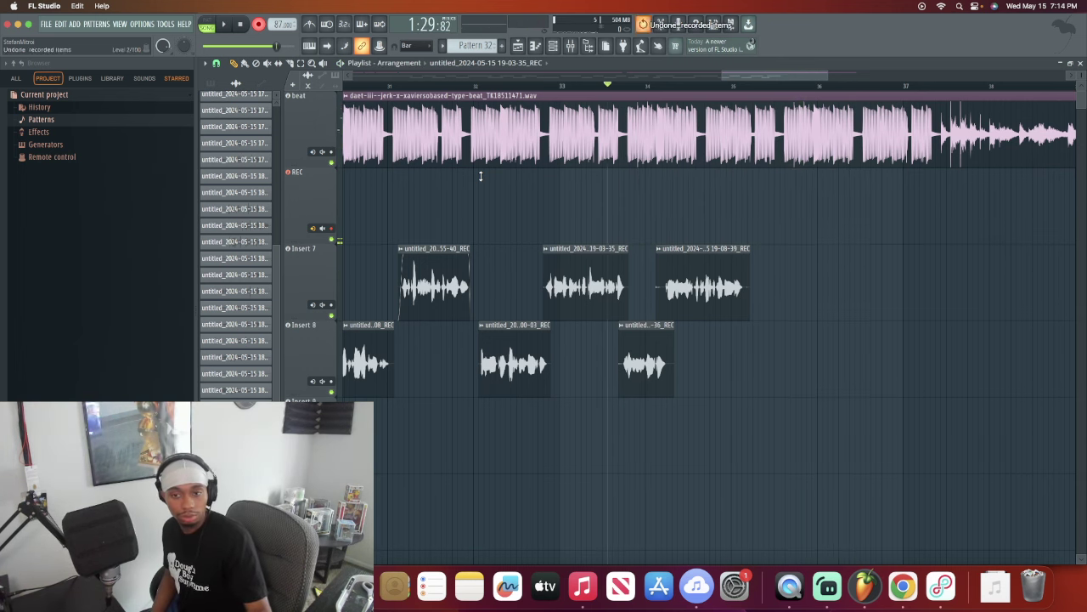
key(space)
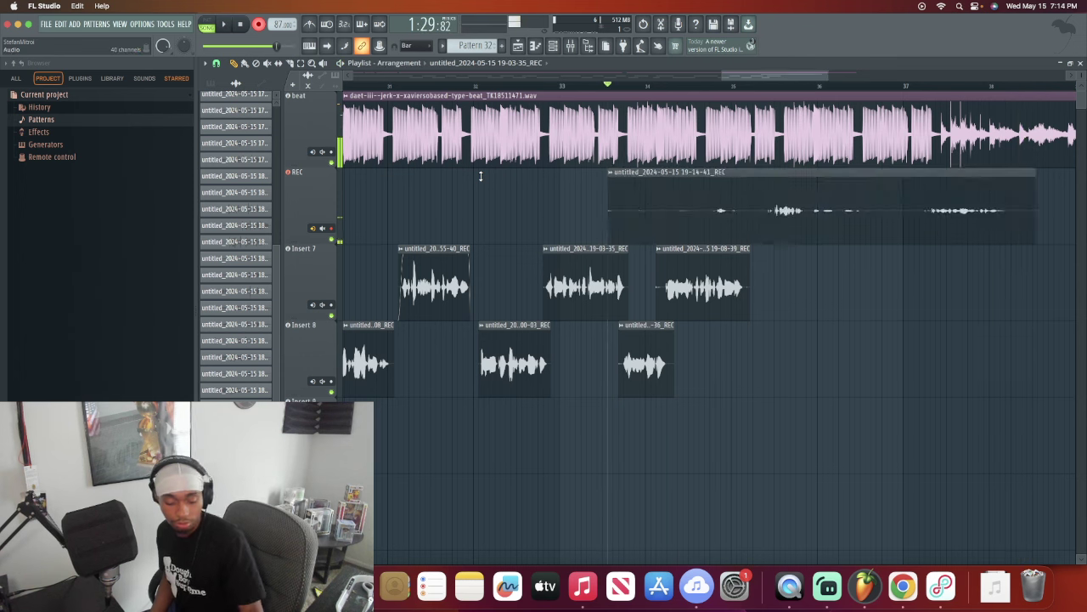
key(super+z)
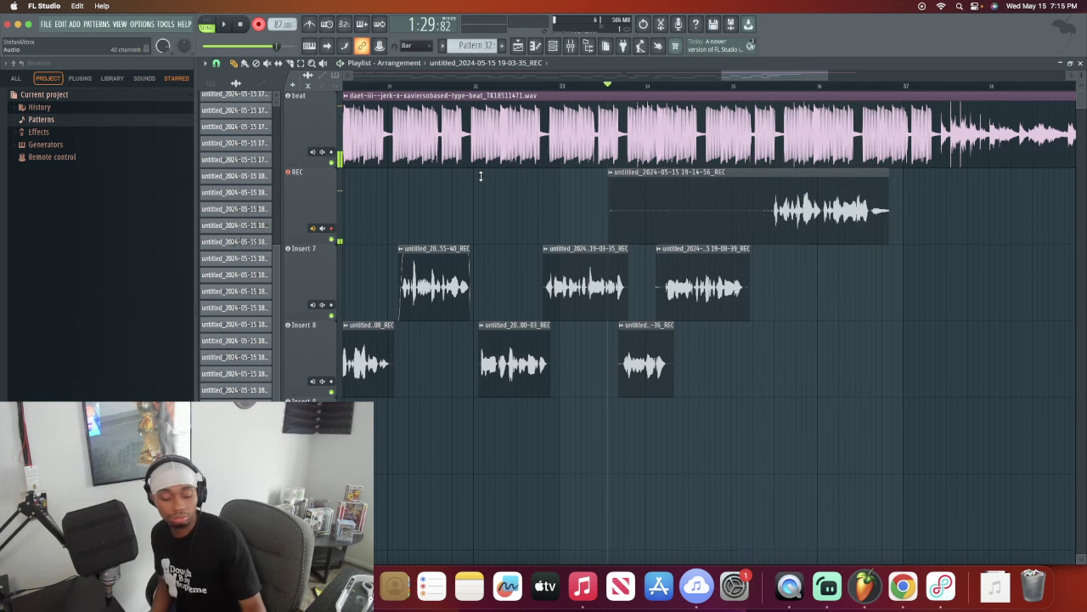
key(ctrl+z)
key(space)
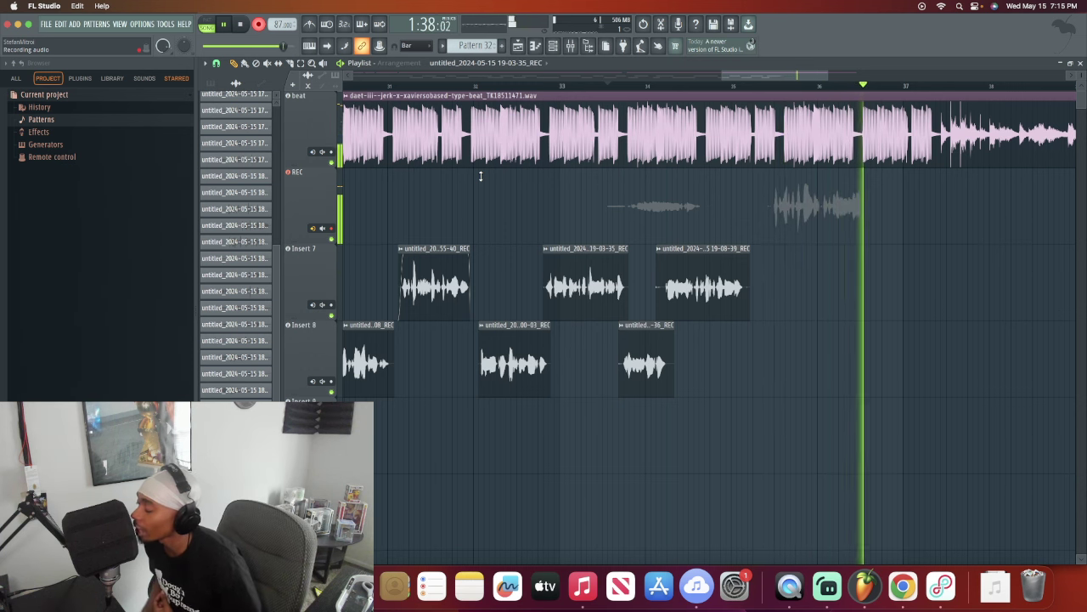
key(space)
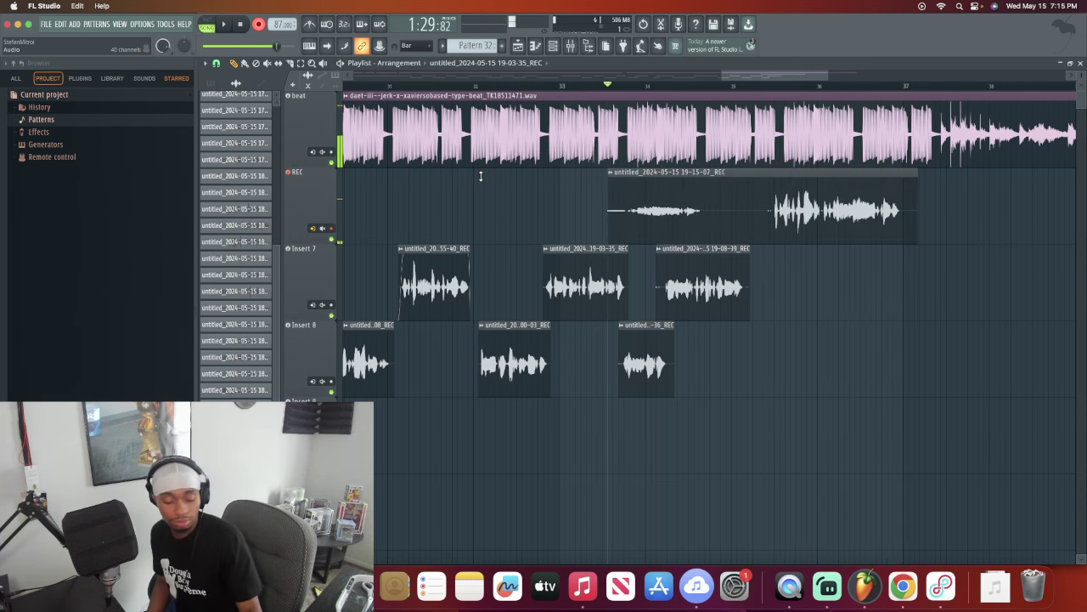
key(ctrl+z)
key(space)
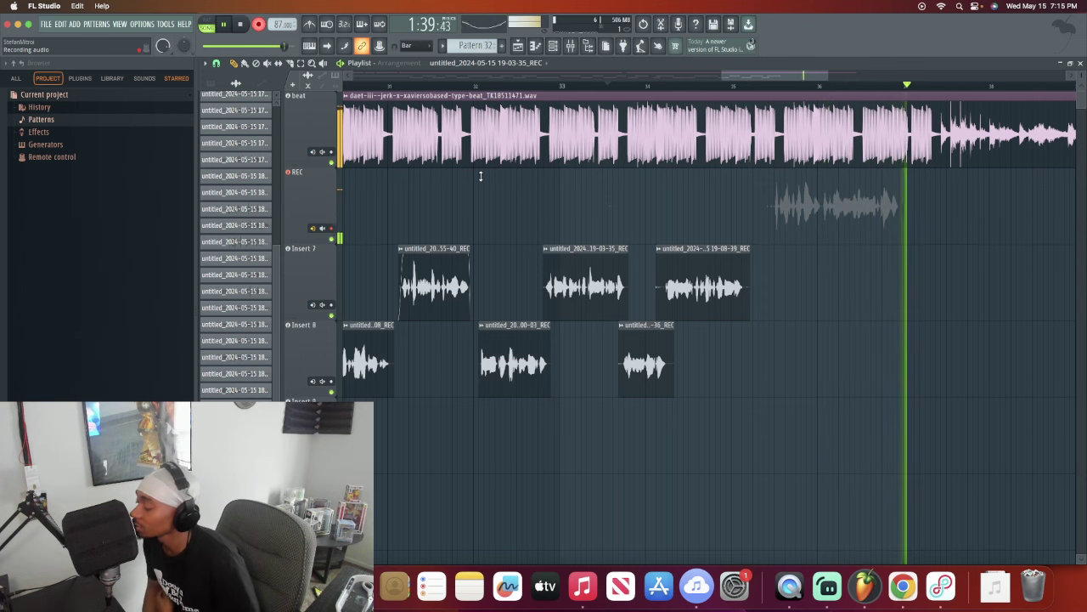
key(space)
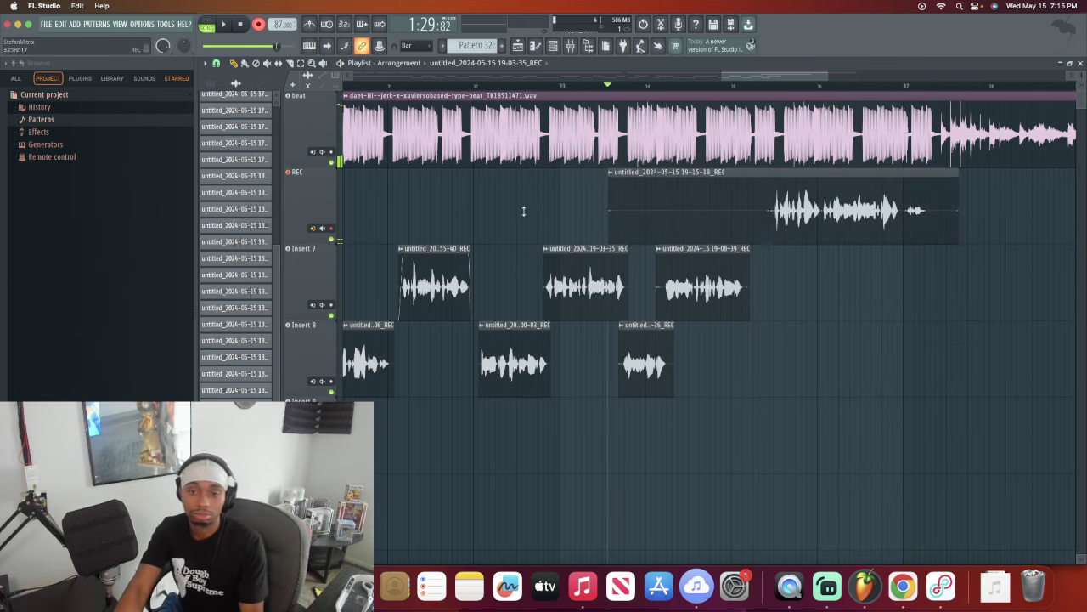
Step: Trim the silent lead-in of the new REC take to the start of bar 35 and move the take down to Insert 8
key(space)
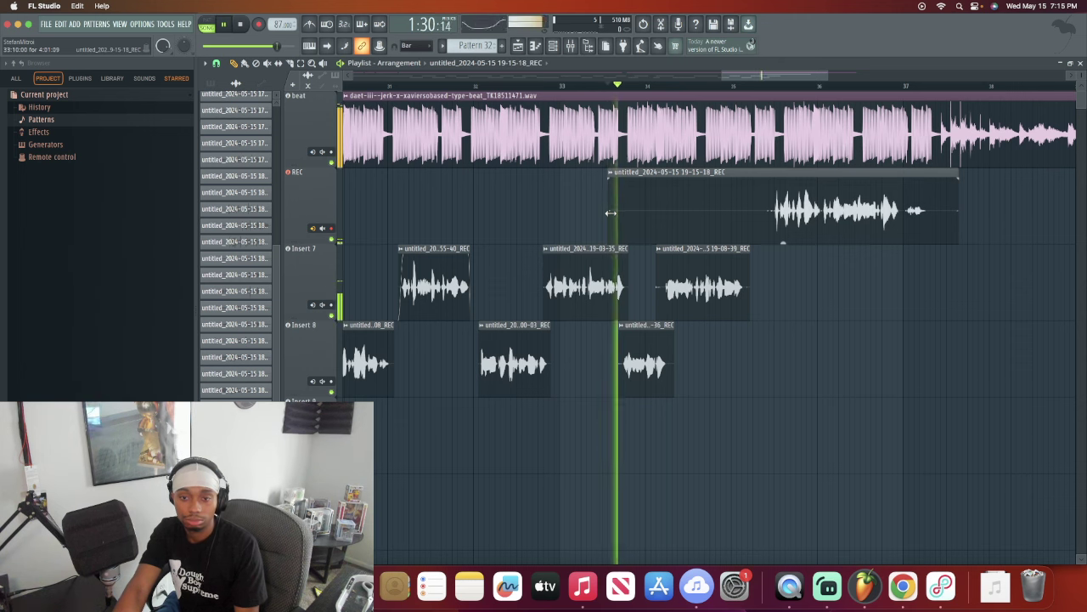
drag(610, 212, 749, 213)
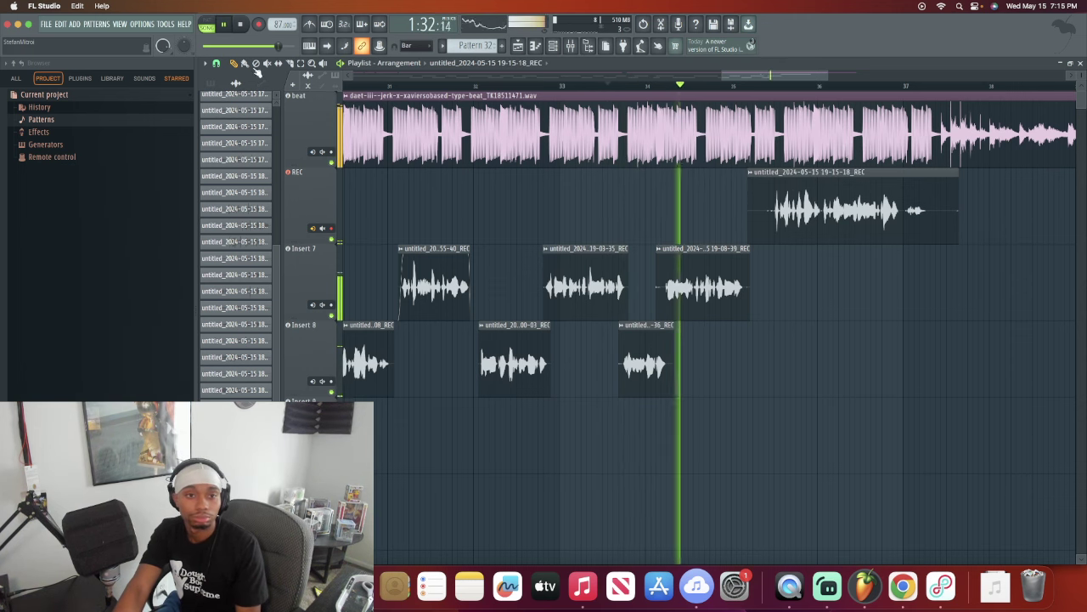
drag(1000, 173, 753, 243)
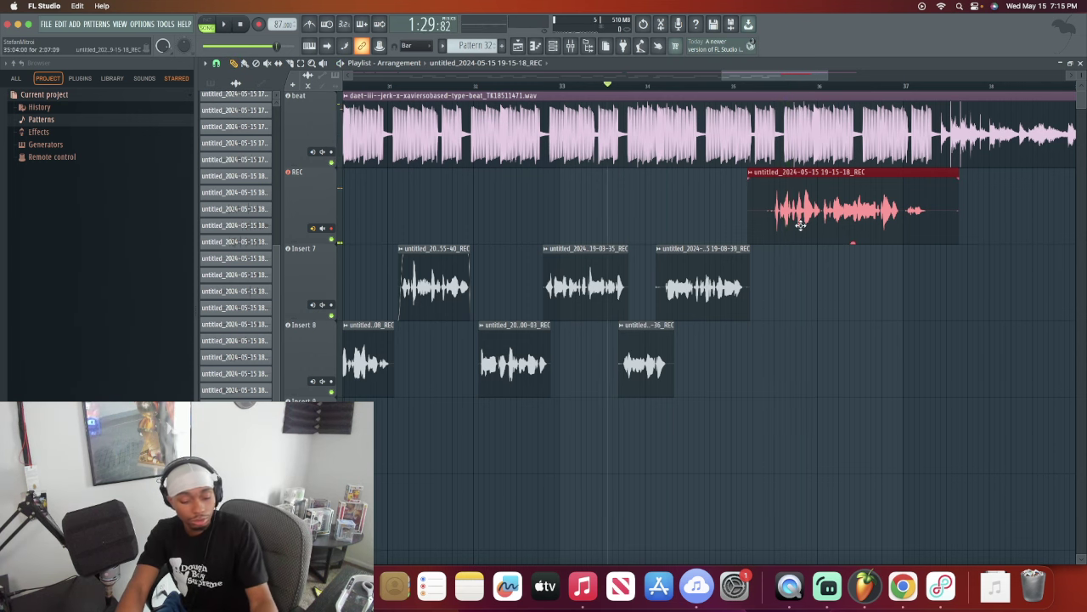
key(shift+Down)
key(shift+Down)
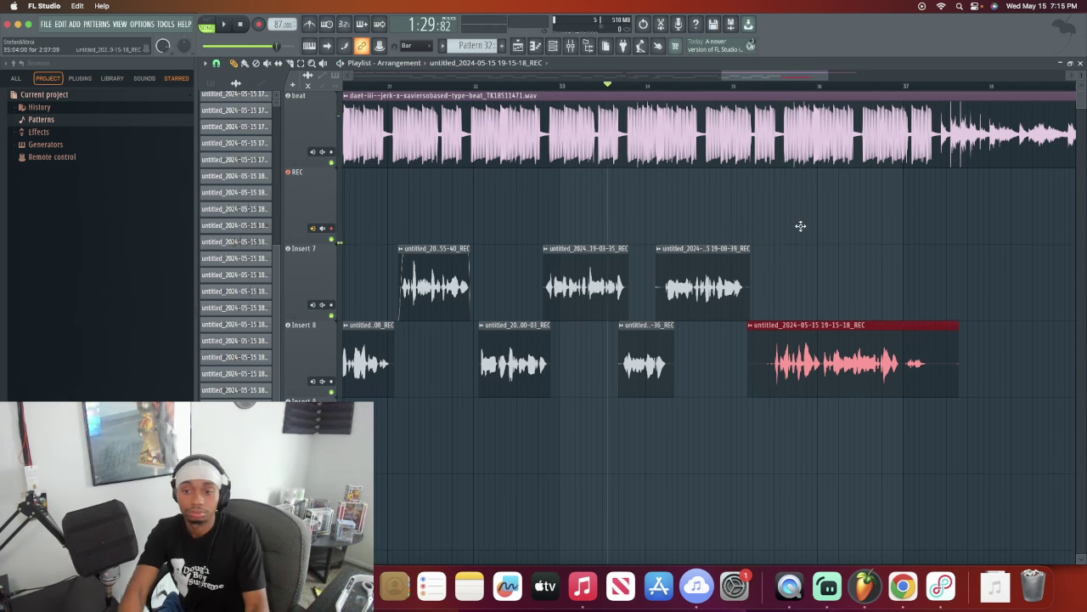
Step: Nudge the new Insert 8 take in bar 35 slightly earlier, trimming its start to the vocal with a short fade-in
key(space)
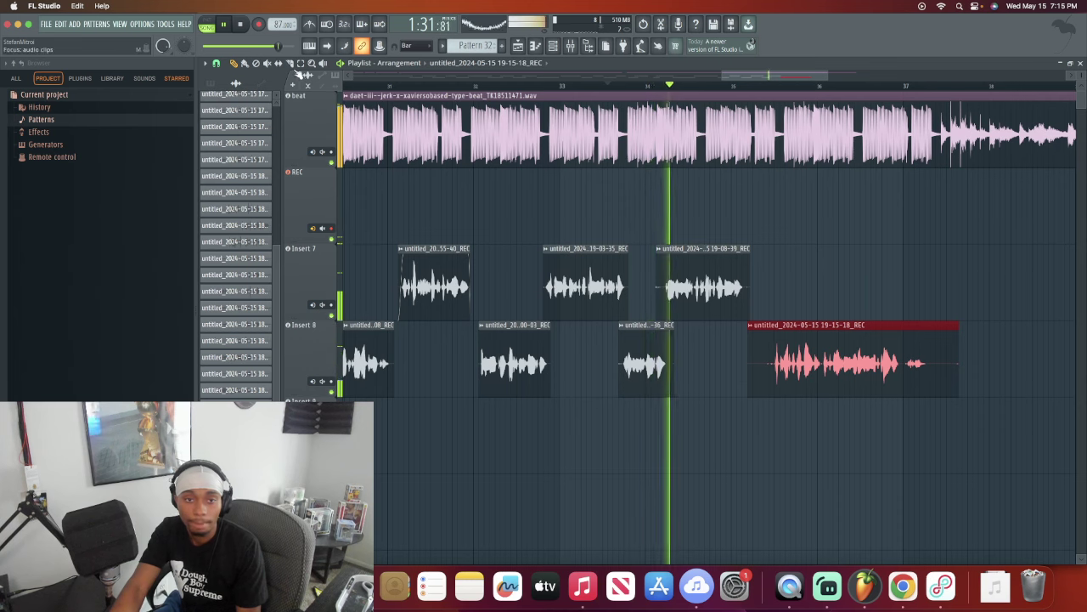
ctrl+click(799, 246)
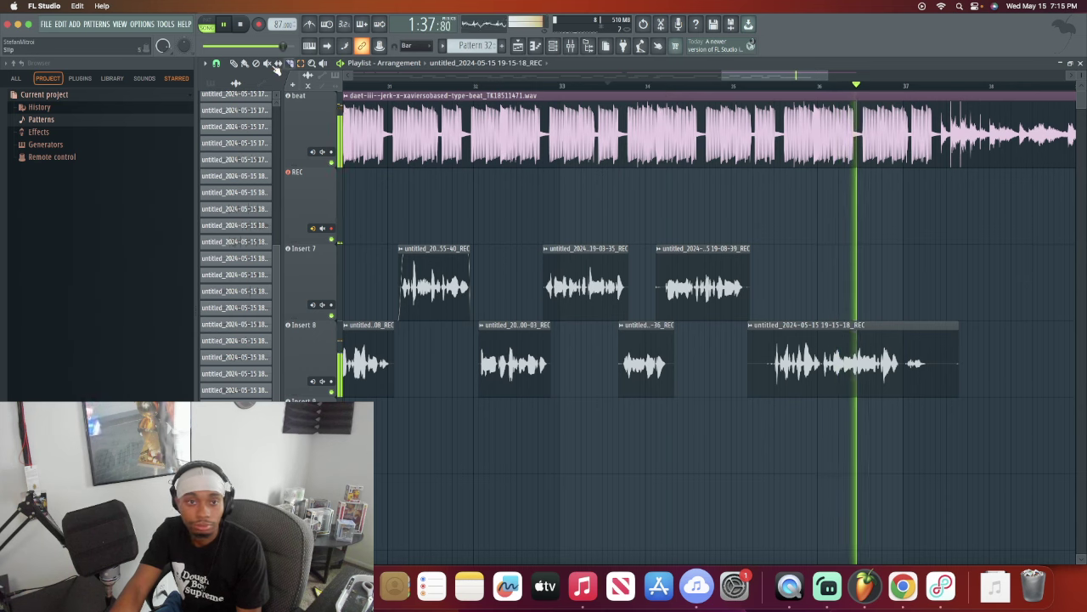
scroll(861, 89, up, 5)
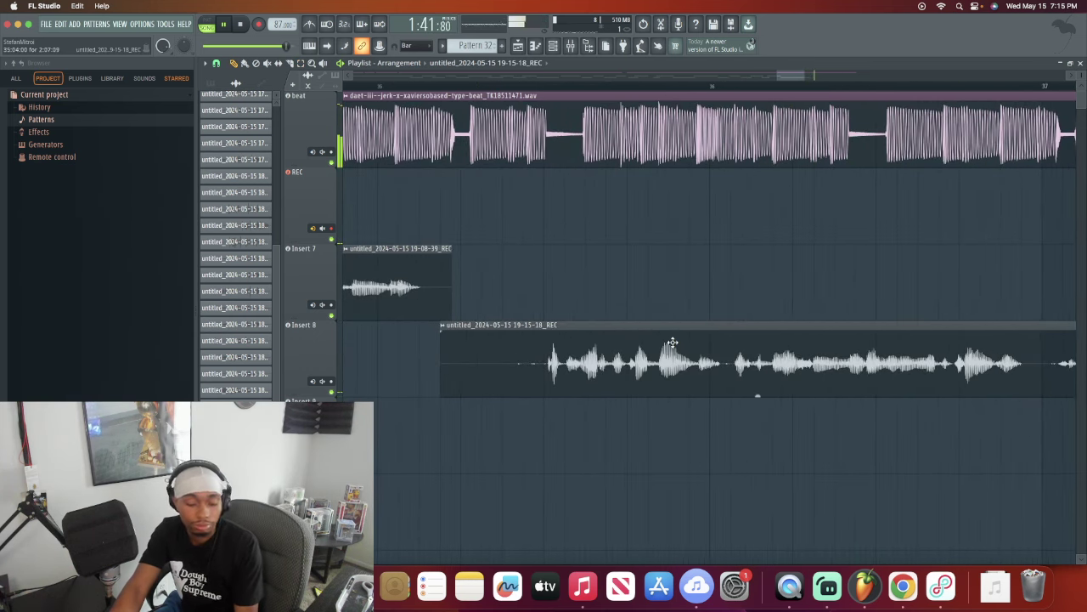
drag(671, 342, 669, 344)
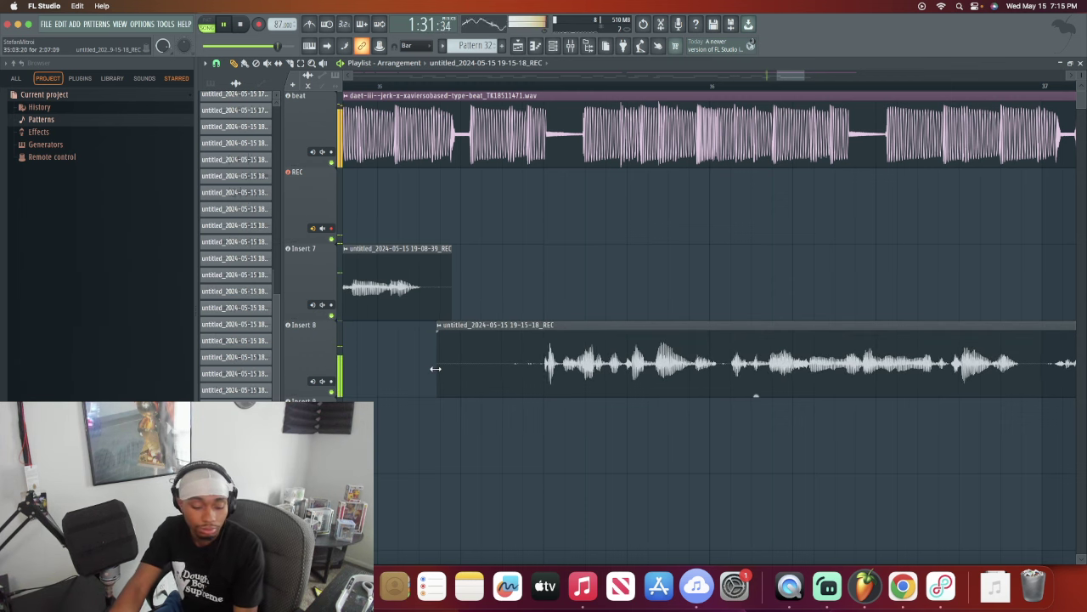
drag(435, 368, 471, 346)
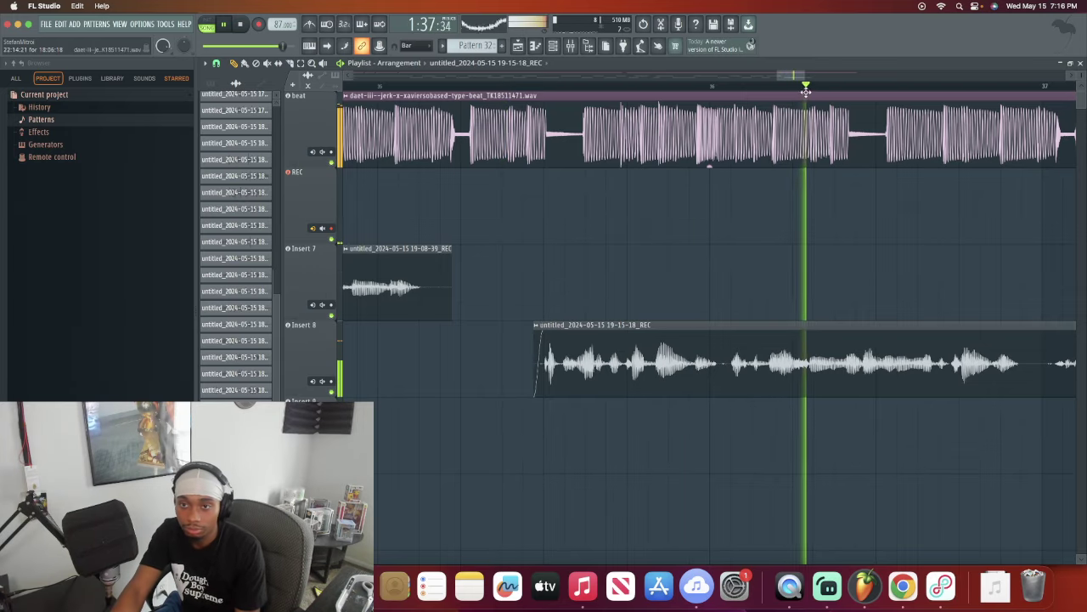
Step: Play the song back from the beginning and trim the lead-in of the Insert 8 take just before bar 12
scroll(811, 92, up, 2)
scroll(811, 92, down, 6)
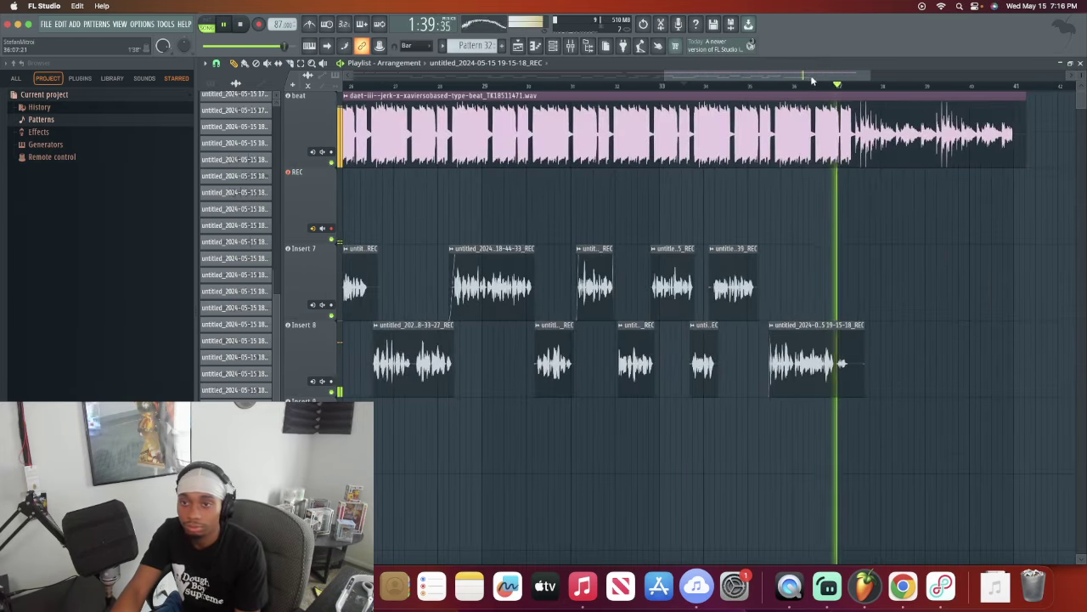
scroll(856, 78, up, 5)
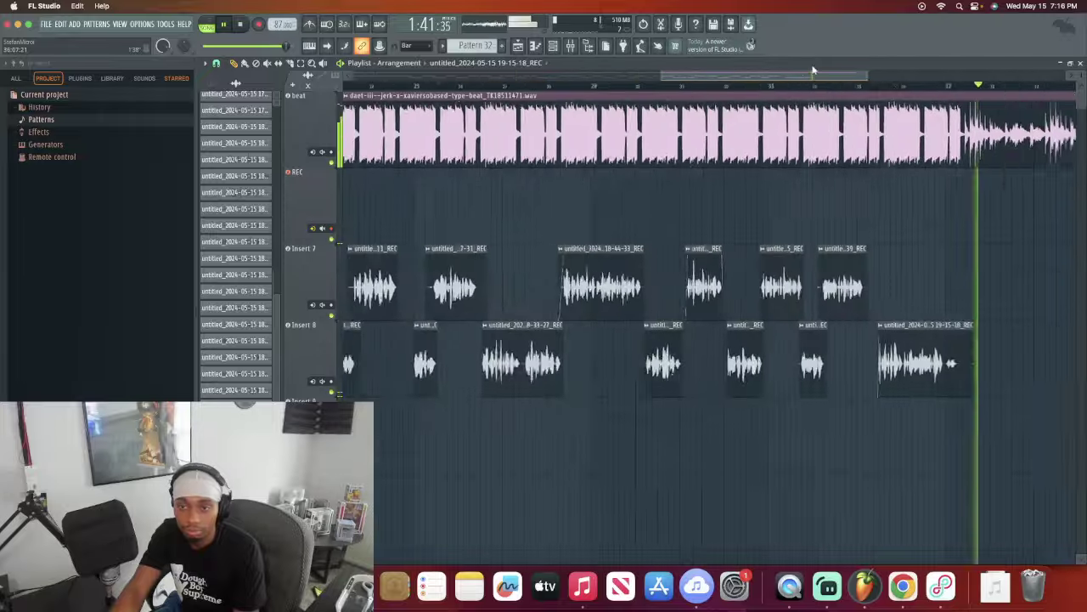
drag(856, 75, 382, 100)
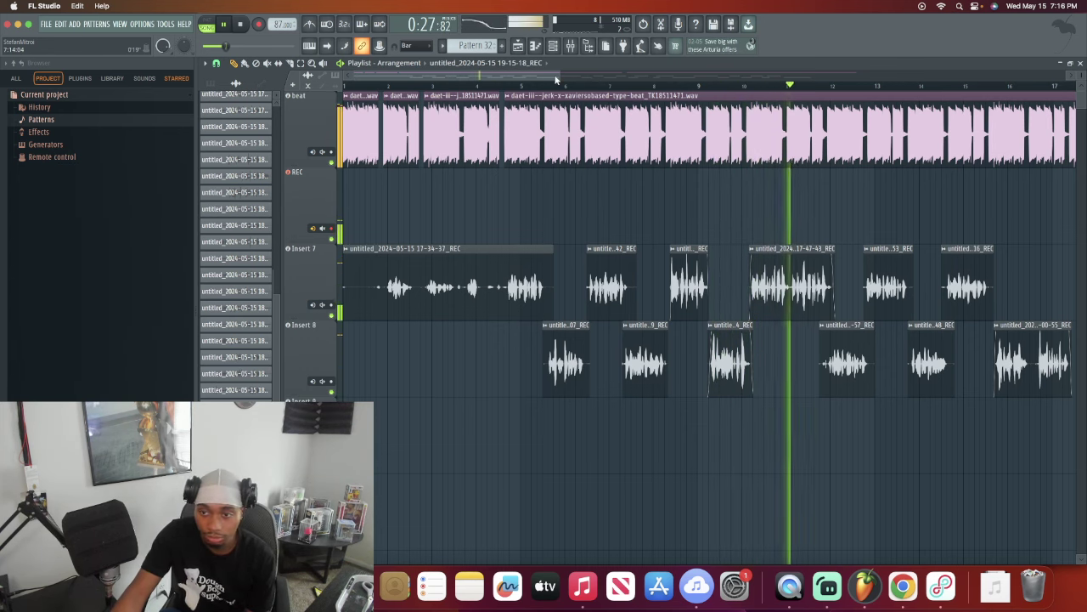
drag(556, 79, 605, 71)
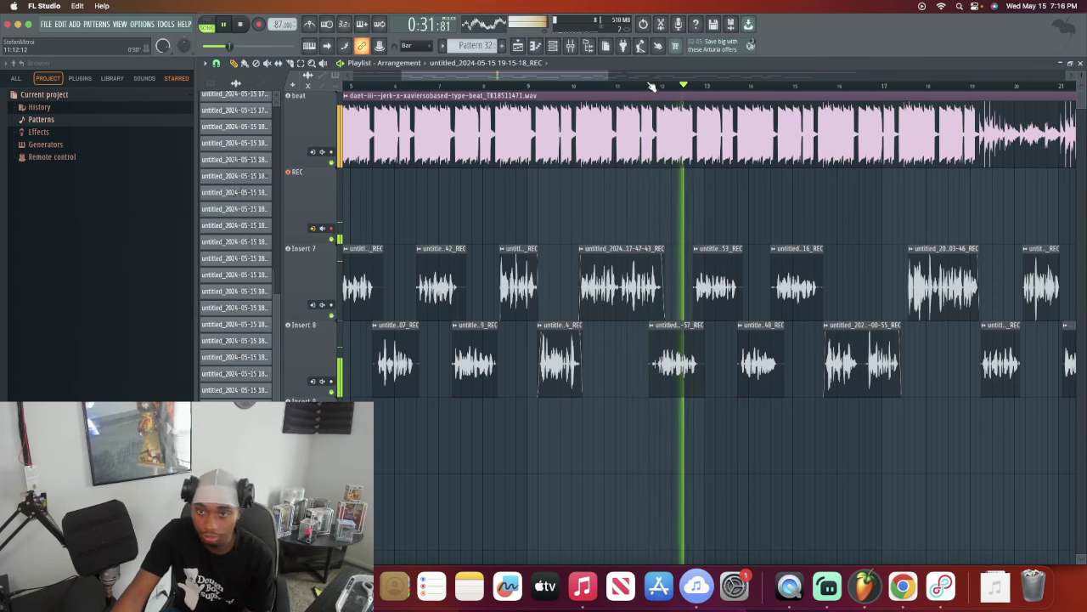
scroll(650, 86, up, 4)
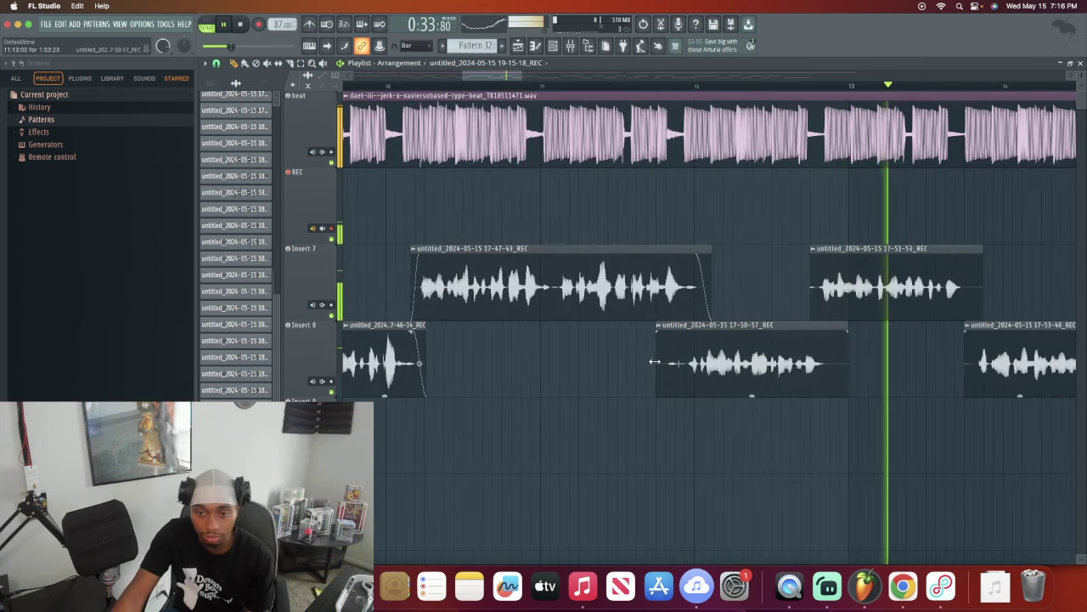
drag(655, 362, 685, 327)
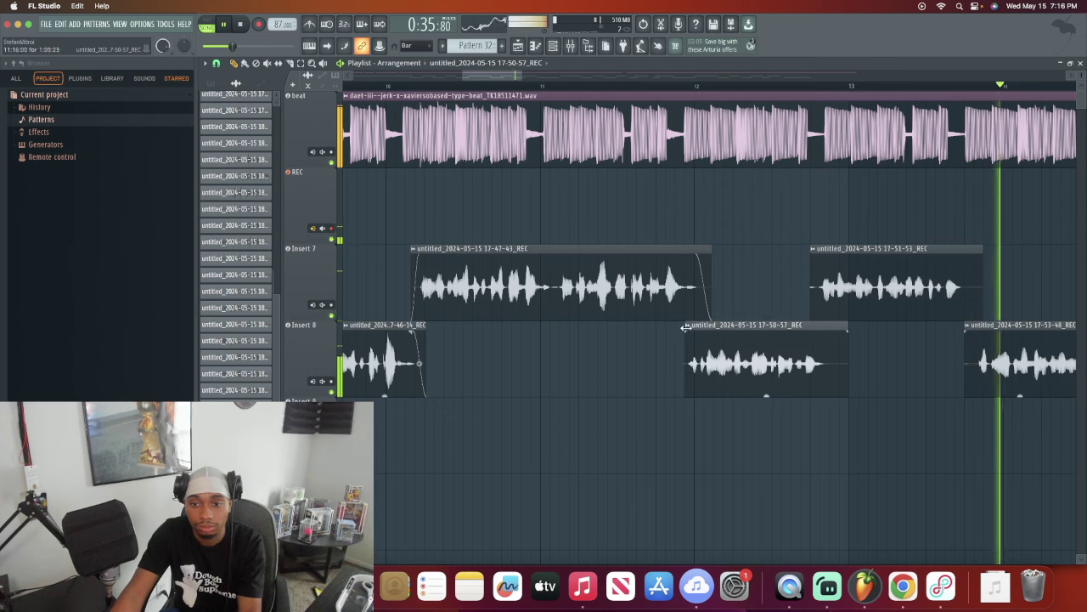
Step: Continue the playback and trim the lead-in of the Insert 7 take in bar 14 closer to the vocal
click(447, 78)
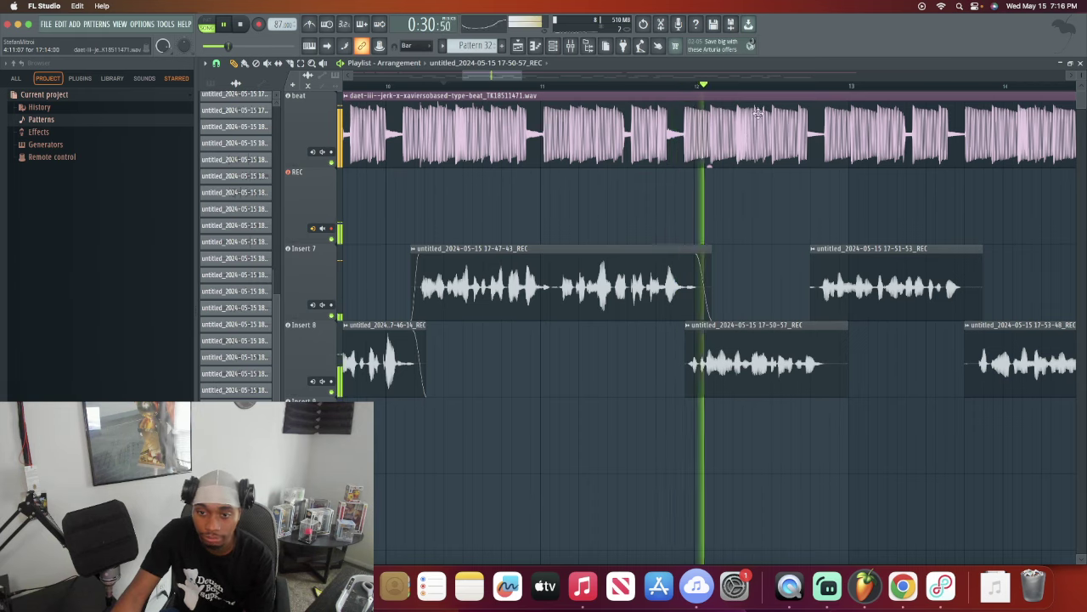
drag(519, 73, 558, 82)
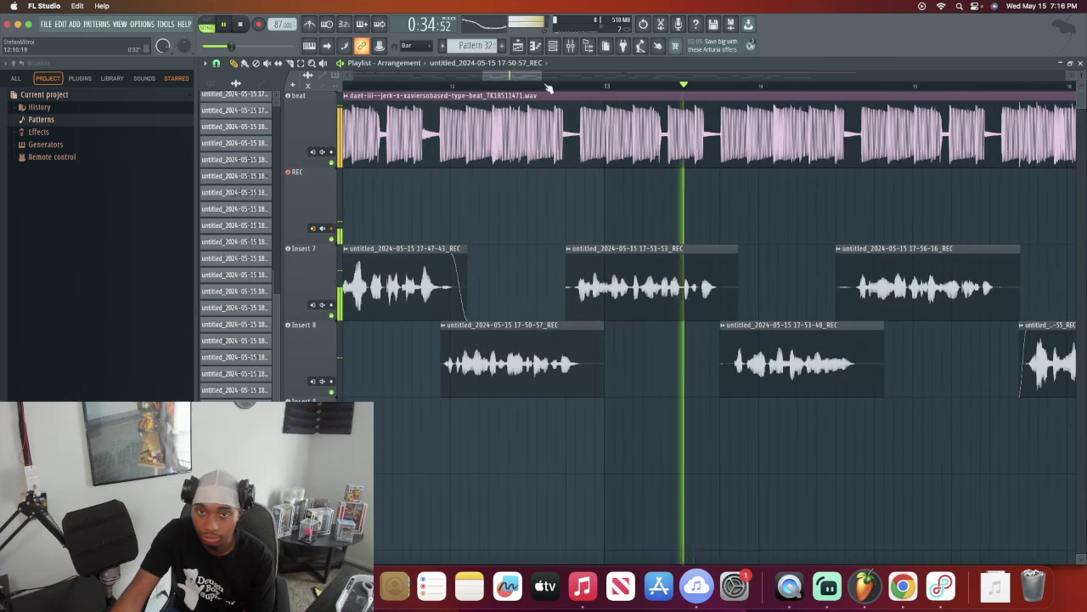
drag(524, 73, 549, 67)
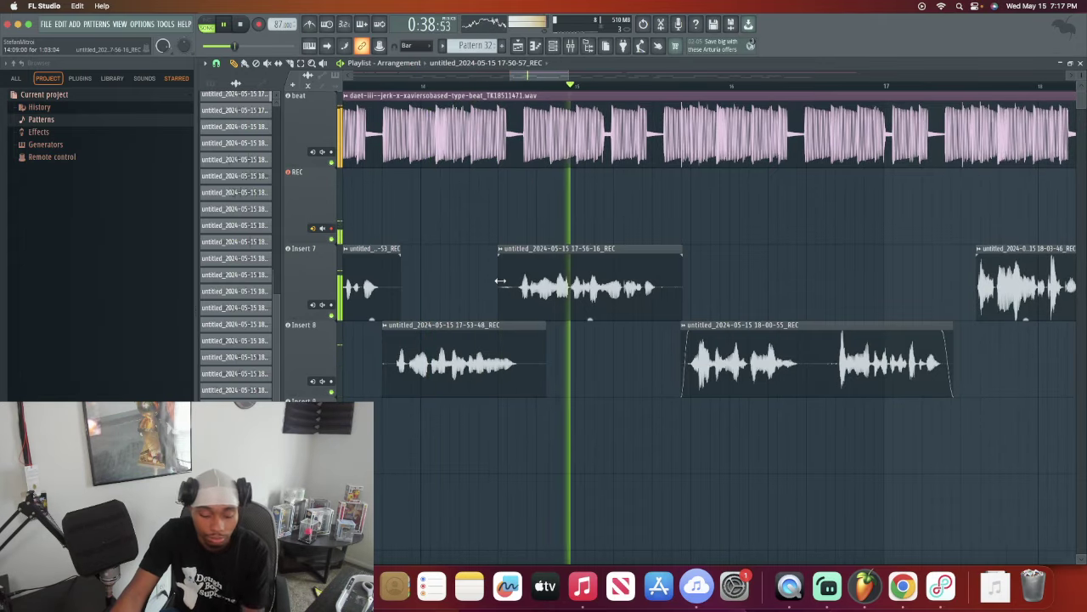
drag(500, 281, 513, 282)
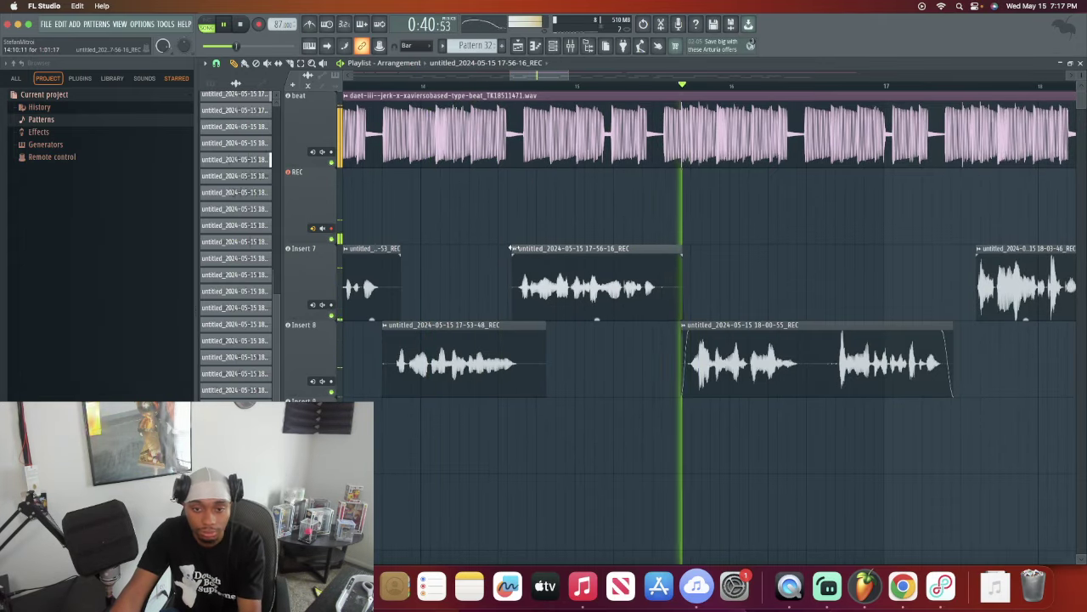
Step: Trim the silence from both ends of the Insert 7 take that starts in bar 25
drag(548, 75, 637, 95)
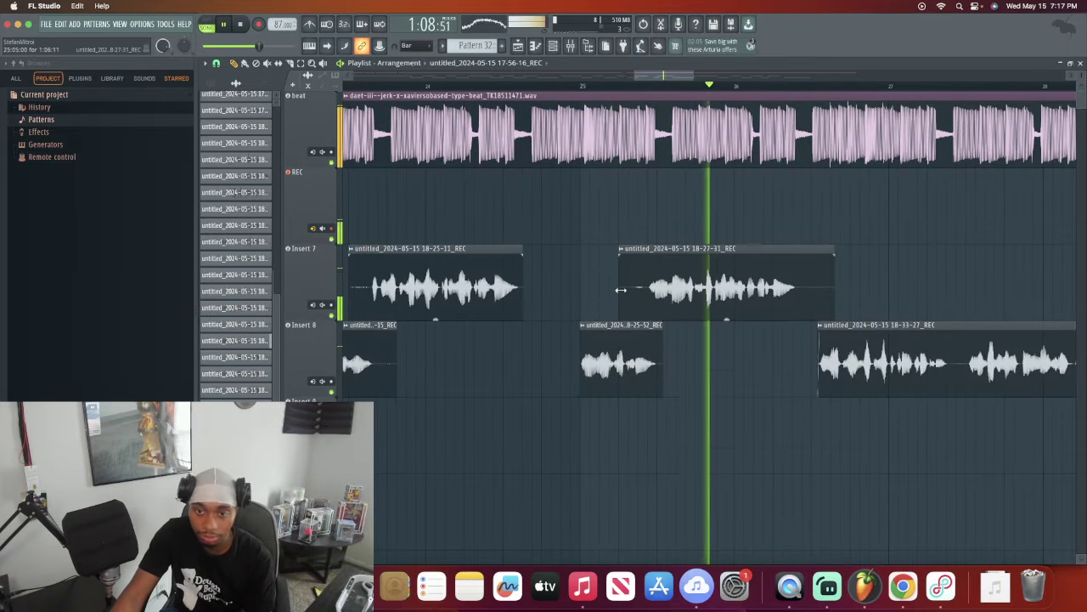
drag(621, 289, 643, 249)
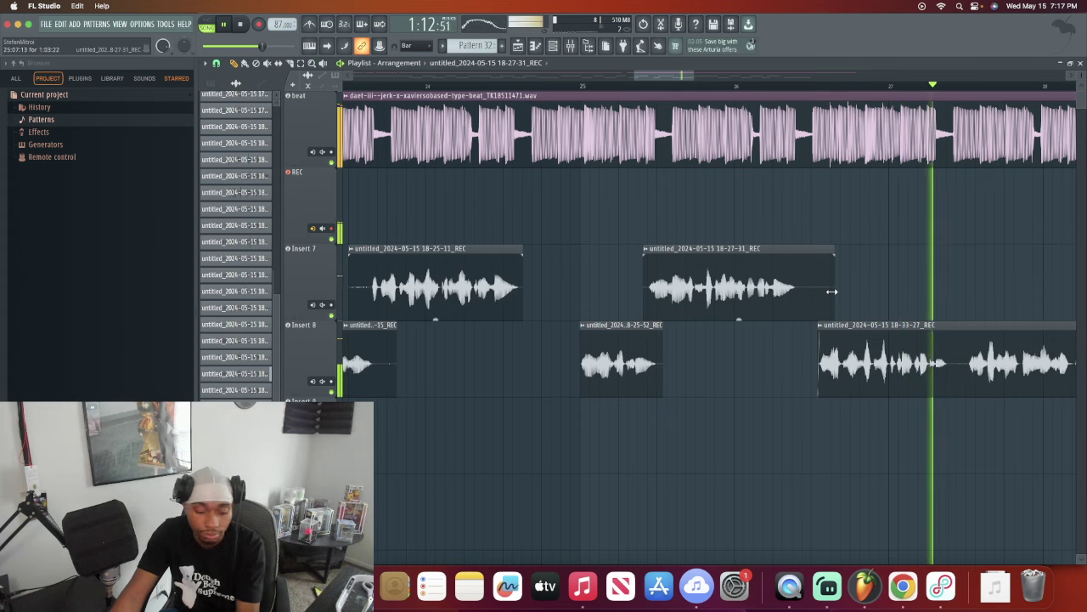
drag(831, 293, 803, 255)
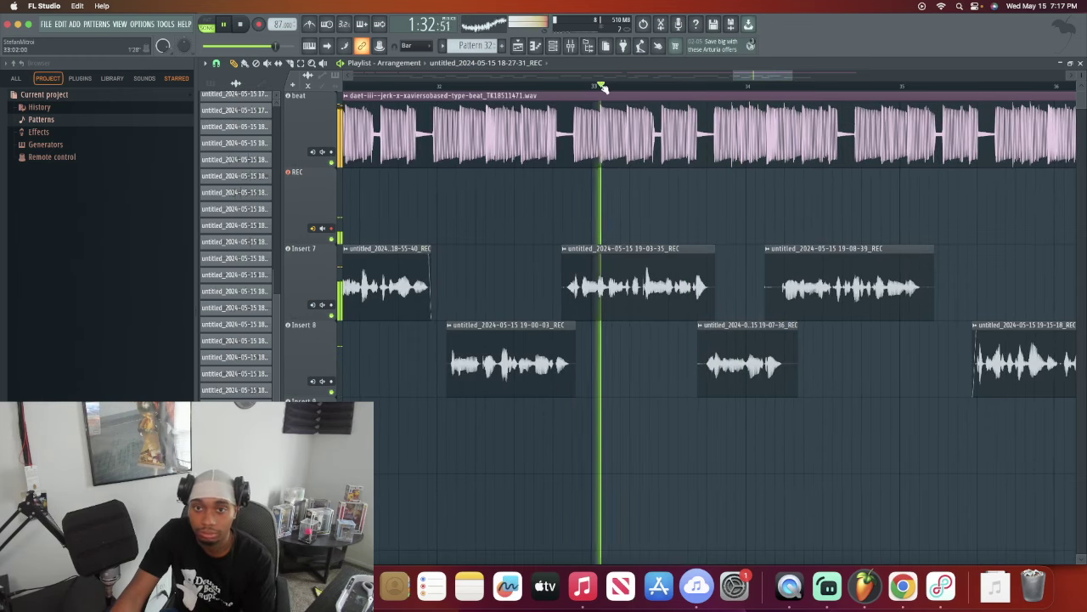
Step: Cut the quiet section late in bar 33 out of the beat clip, leaving a gap, and play it back
scroll(601, 87, up, 3)
key(space)
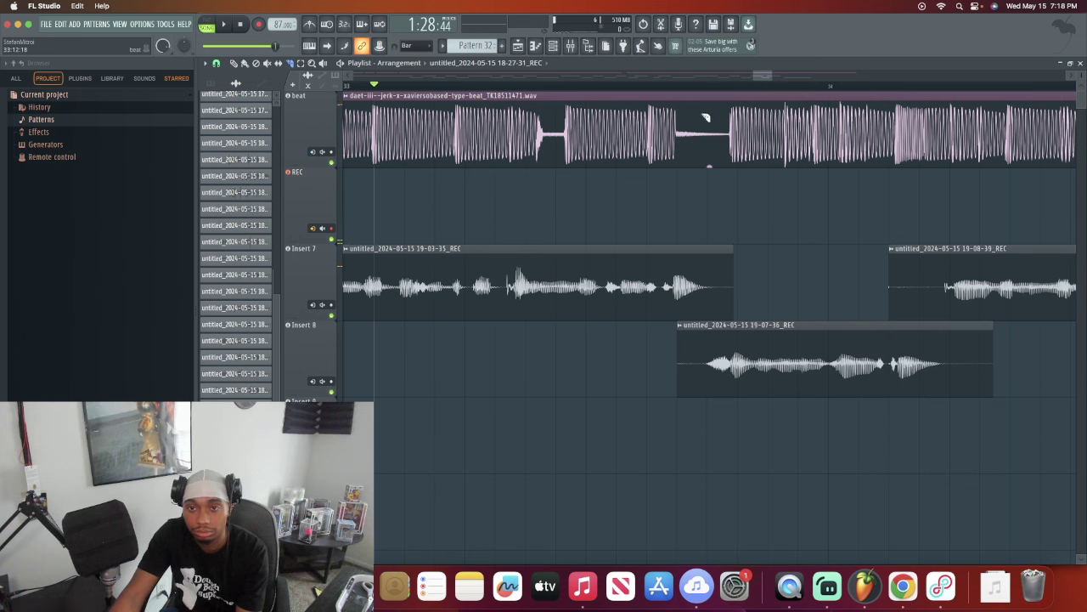
click(237, 63)
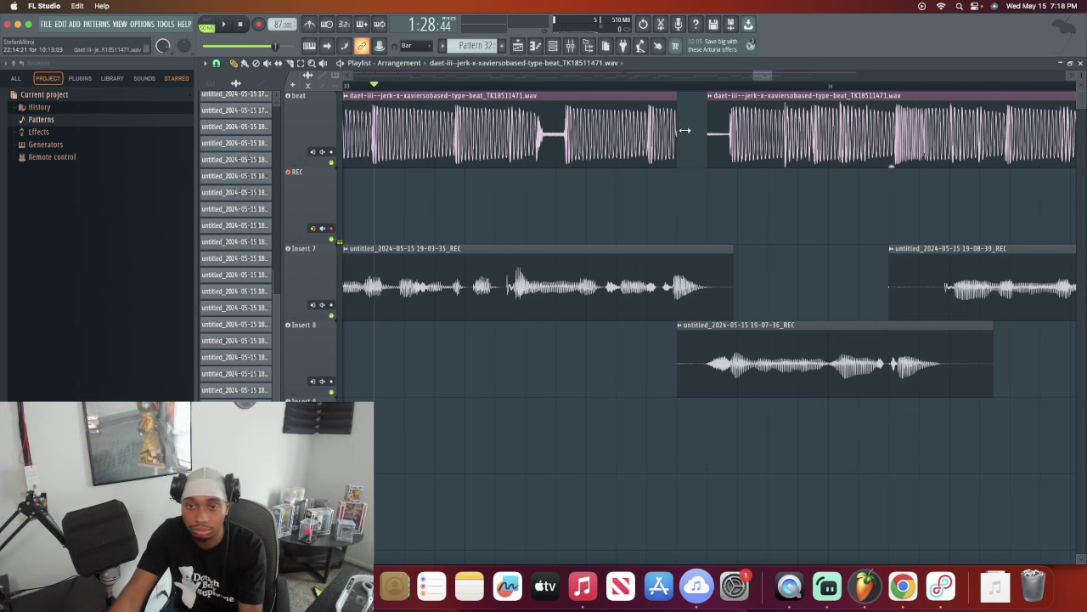
key(space)
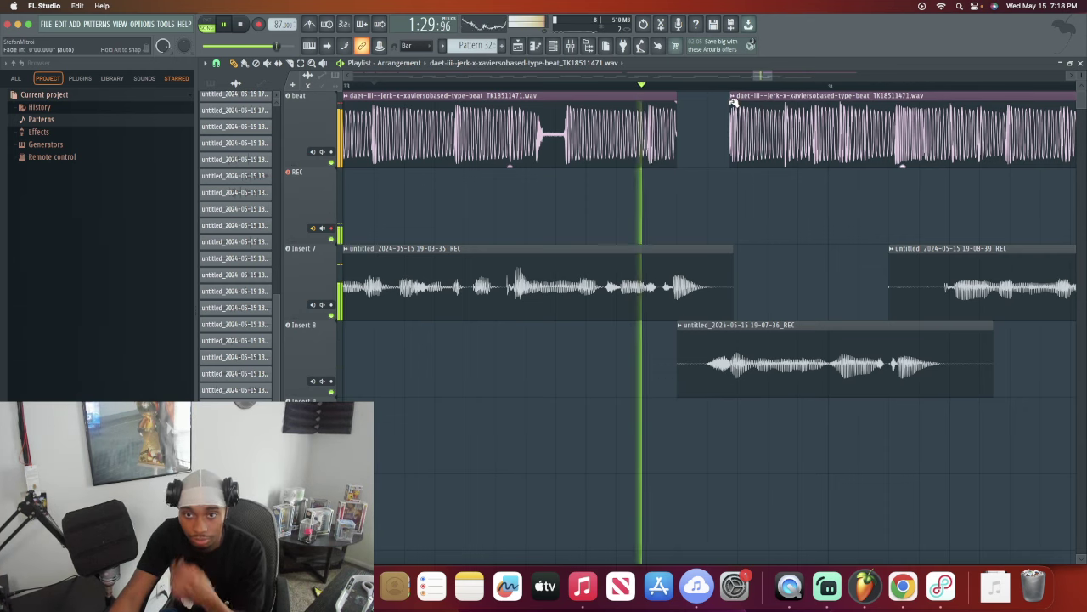
Step: Add a fade-out to the end of the beat clip, starting just before bar 40
scroll(727, 90, down, 3)
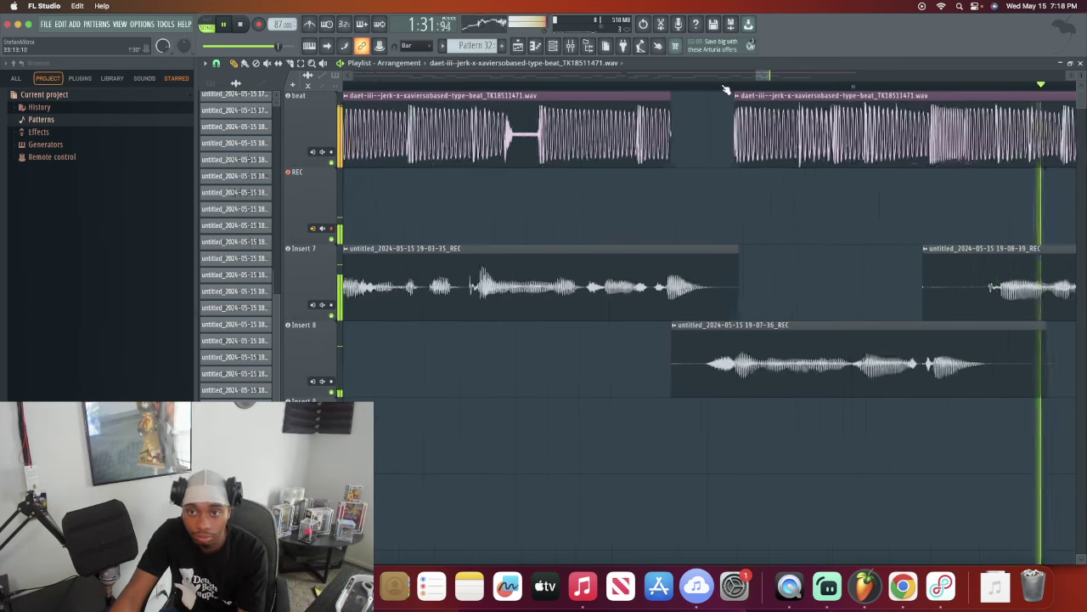
scroll(727, 90, down, 4)
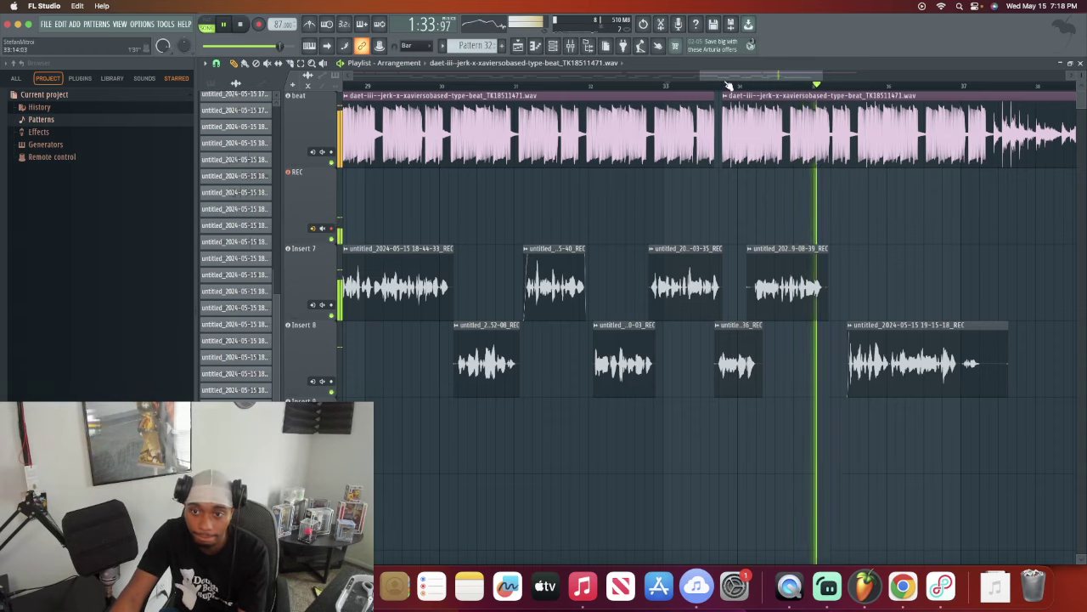
drag(732, 75, 774, 60)
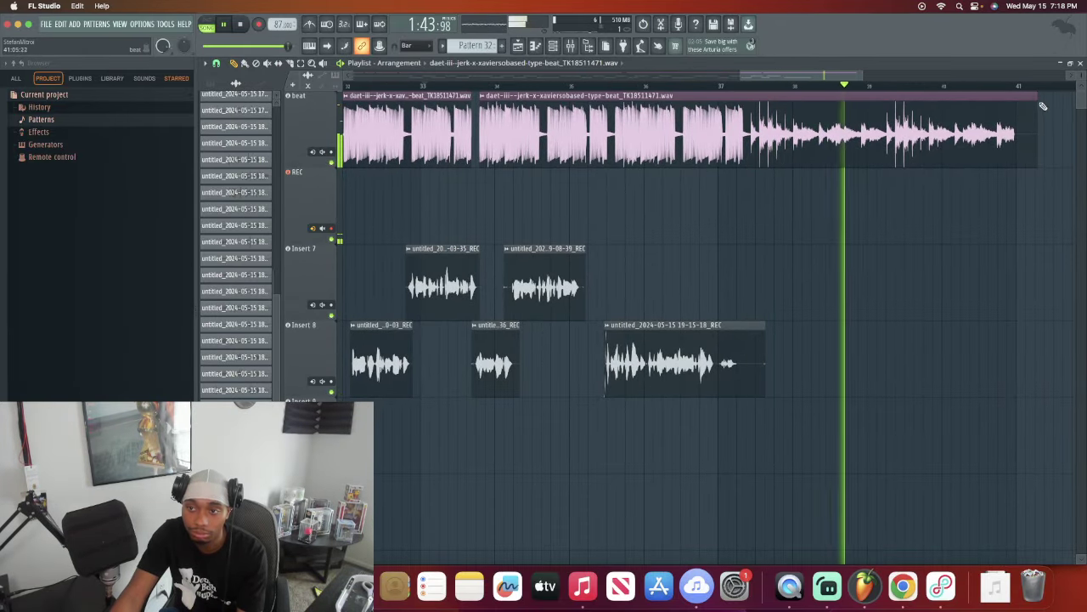
drag(1036, 97, 934, 102)
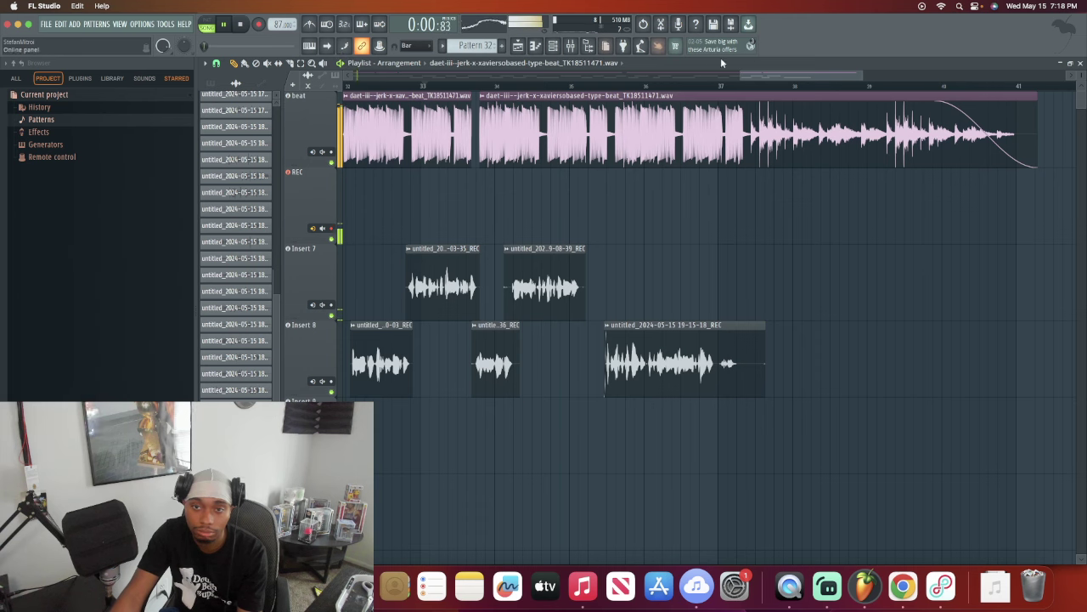
Step: Purge the unused audio clips from the project
click(165, 24)
mouse_move(178, 59)
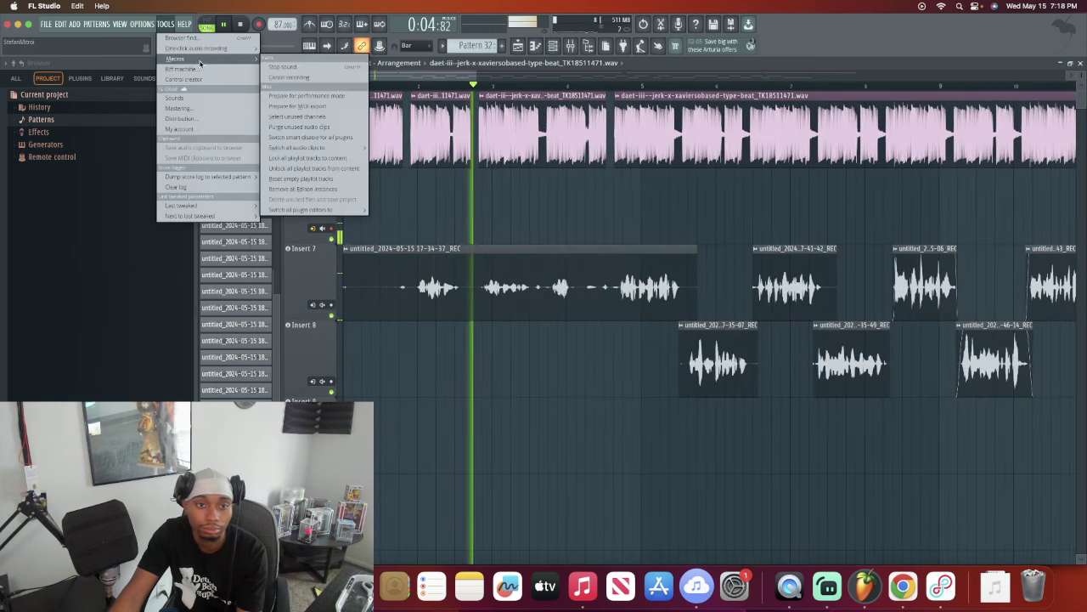
click(334, 129)
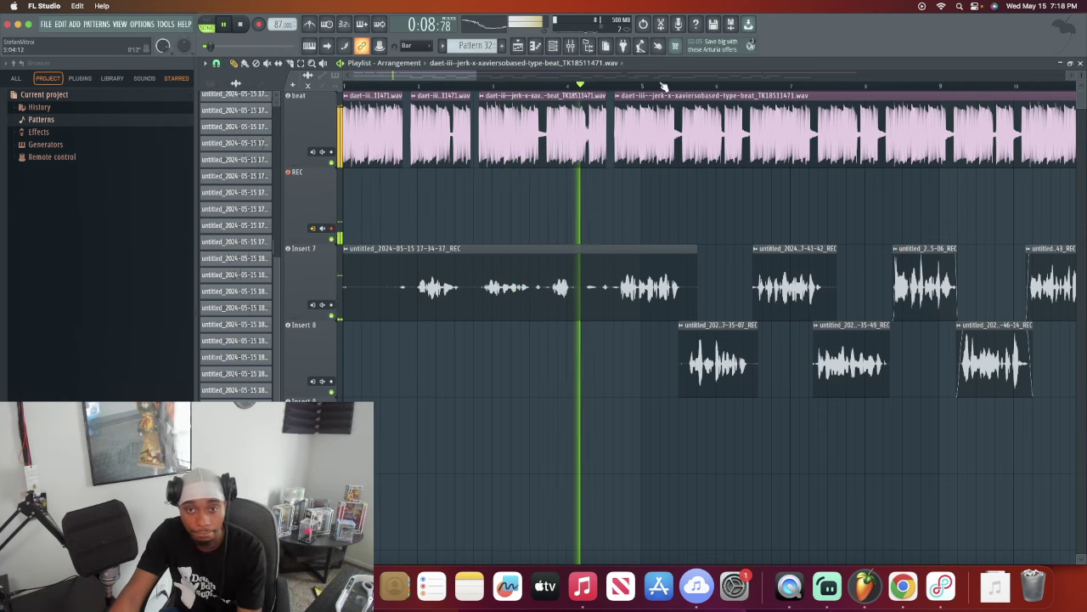
Step: Play the song on past bar 7, check the AIR 192 4 source in Loopback, and return to the FL Studio playlist
scroll(492, 85, right, 10)
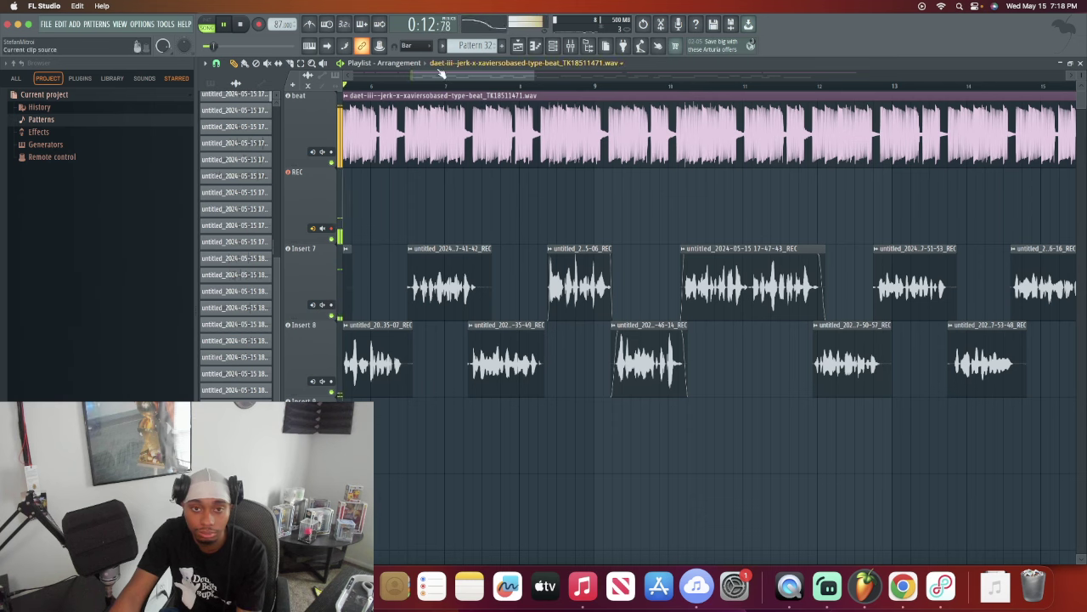
drag(476, 74, 486, 76)
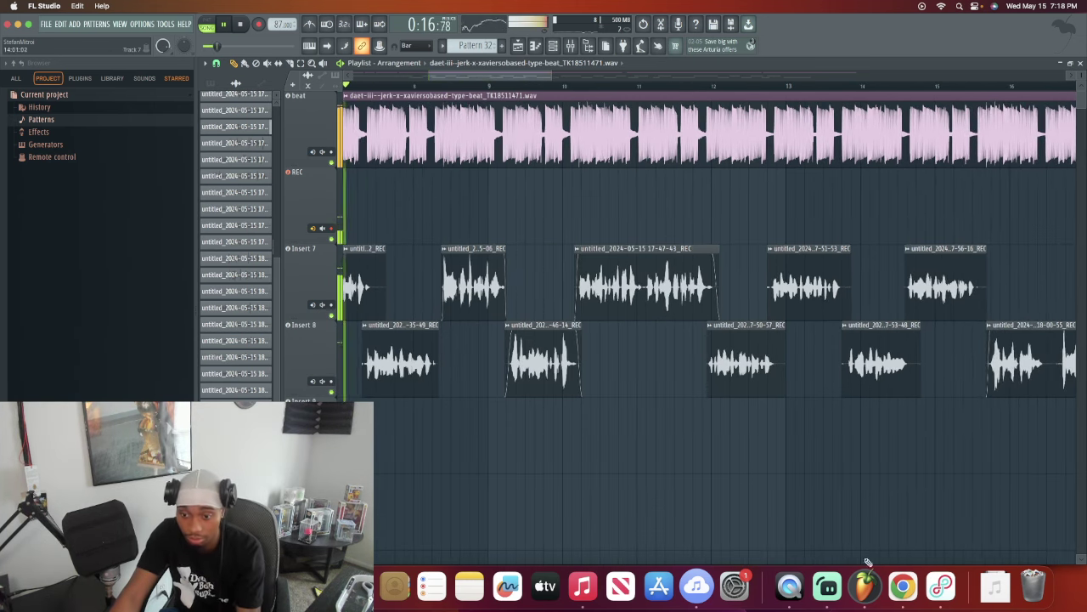
click(945, 597)
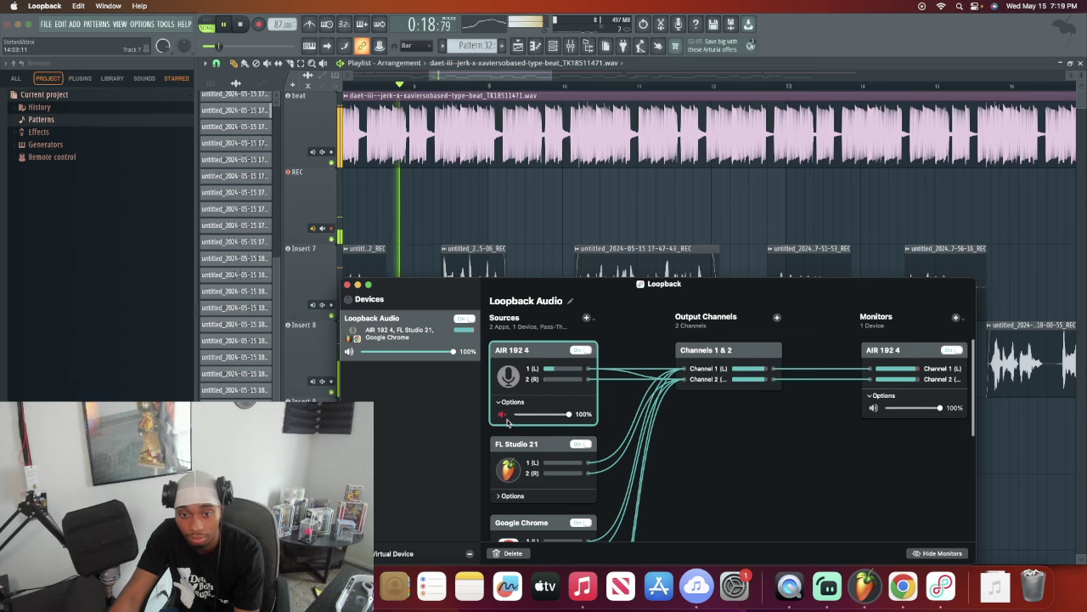
click(620, 64)
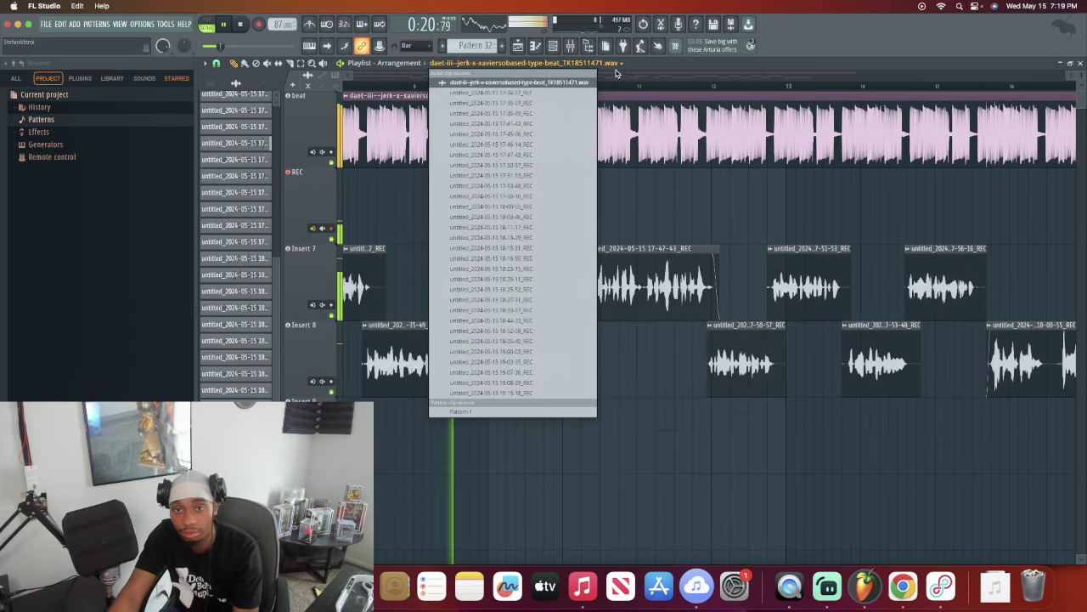
Step: Play back the song and review the beat arrangement and the vocal takes through to the end of the playlist
click(633, 82)
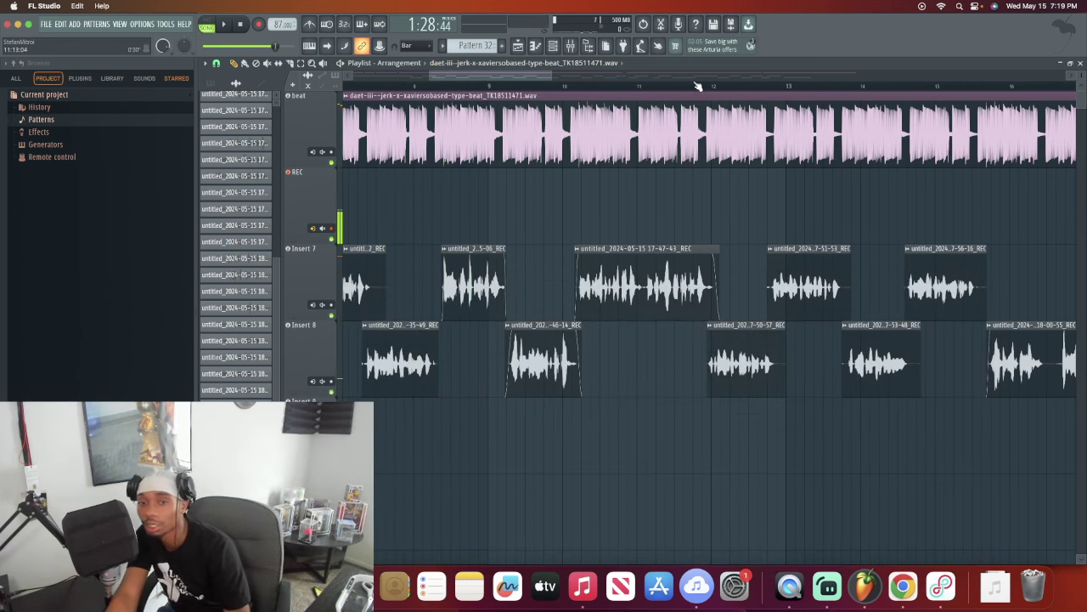
drag(564, 78, 477, 68)
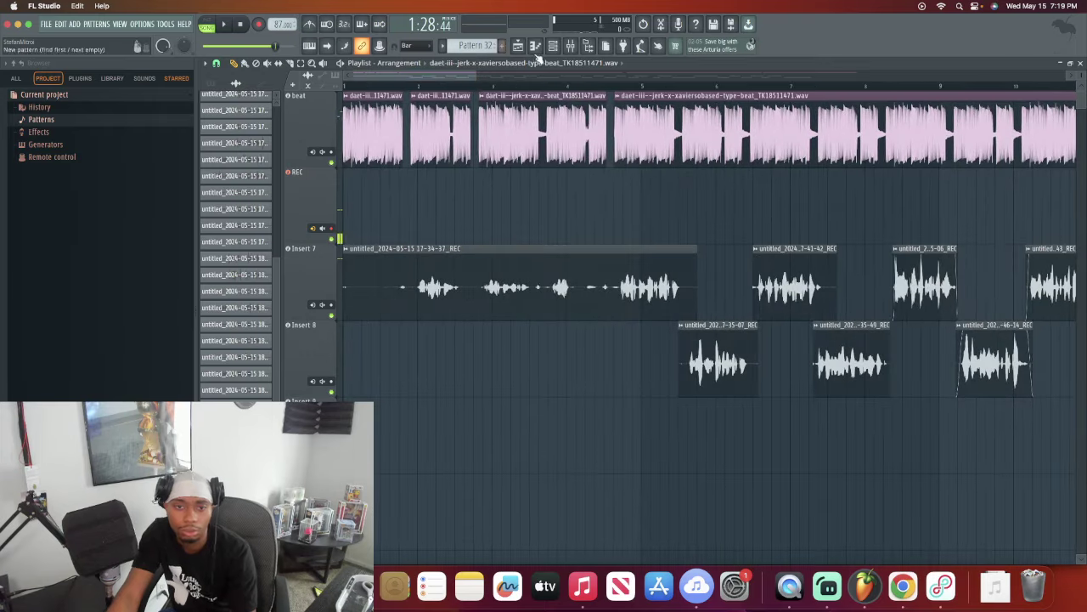
scroll(471, 88, right, 10)
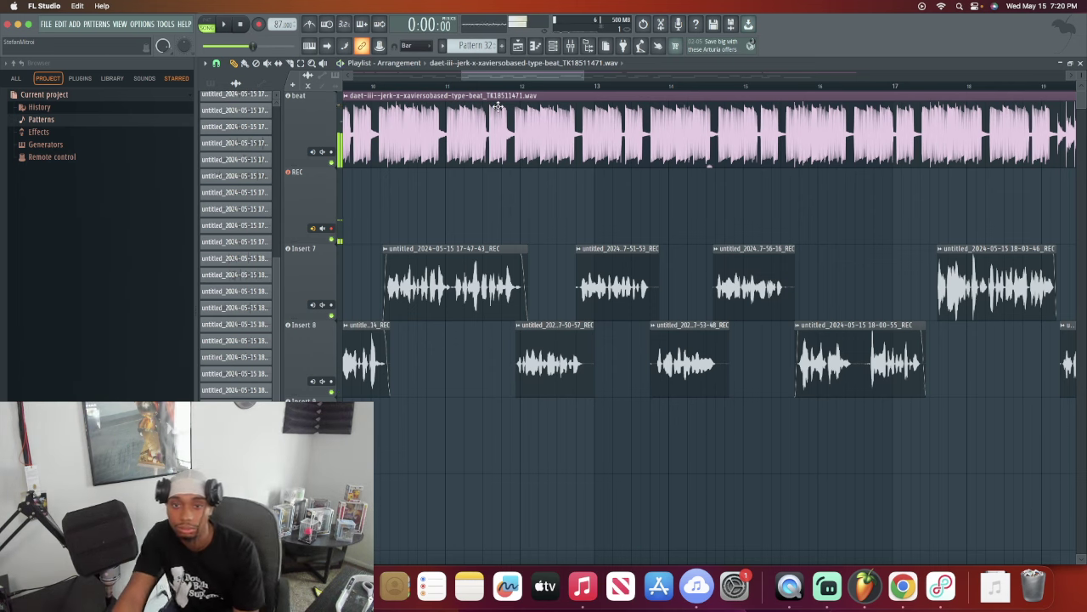
drag(578, 75, 940, 69)
Step: Save the project as "Top Dawg" in a new project folder, and save it once more
click(47, 24)
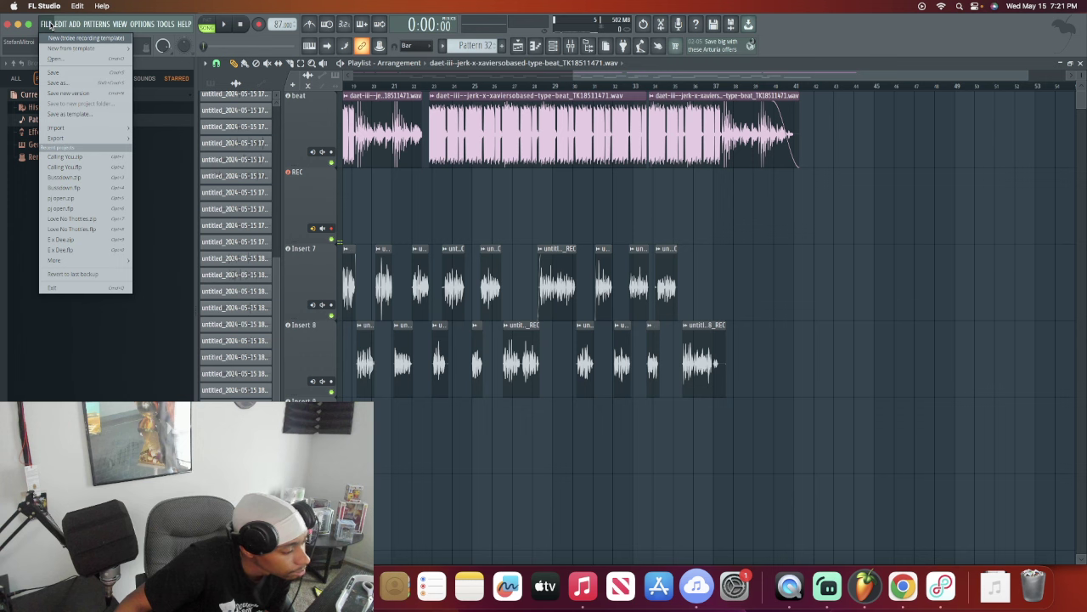
mouse_move(55, 23)
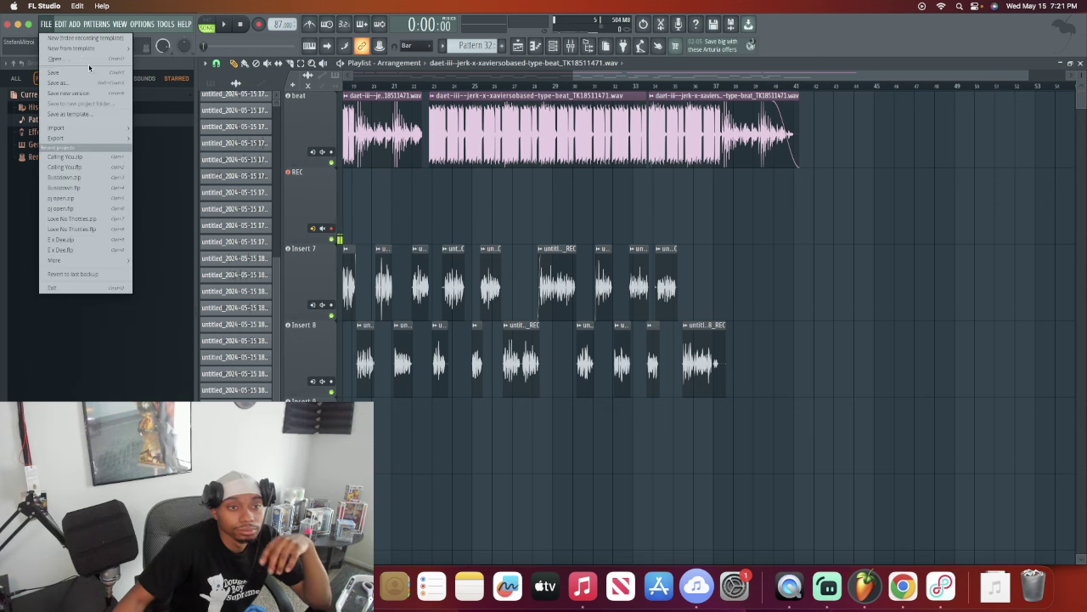
click(96, 74)
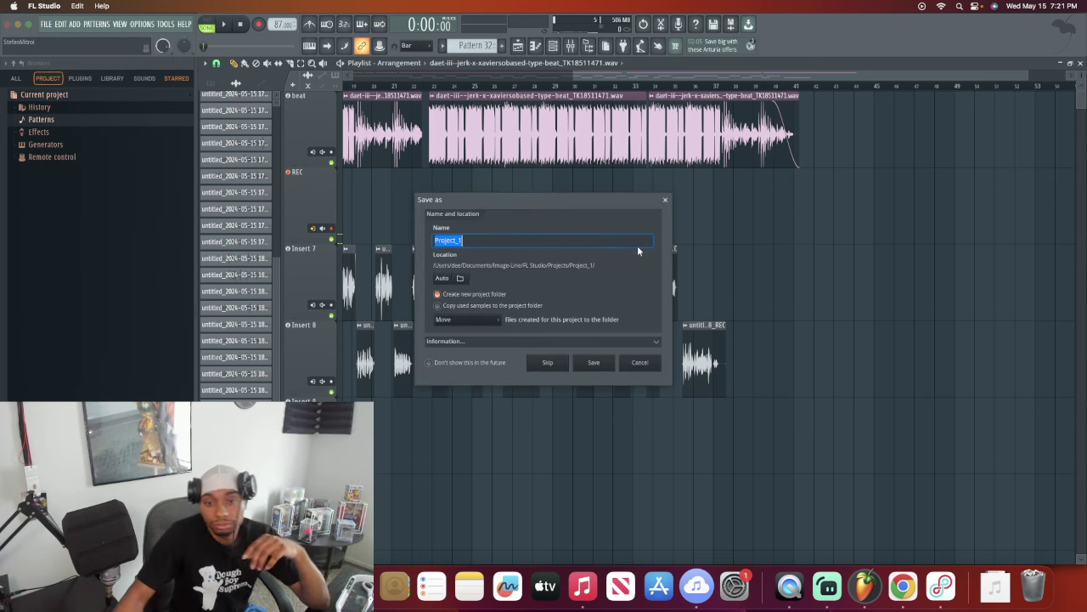
text(To)
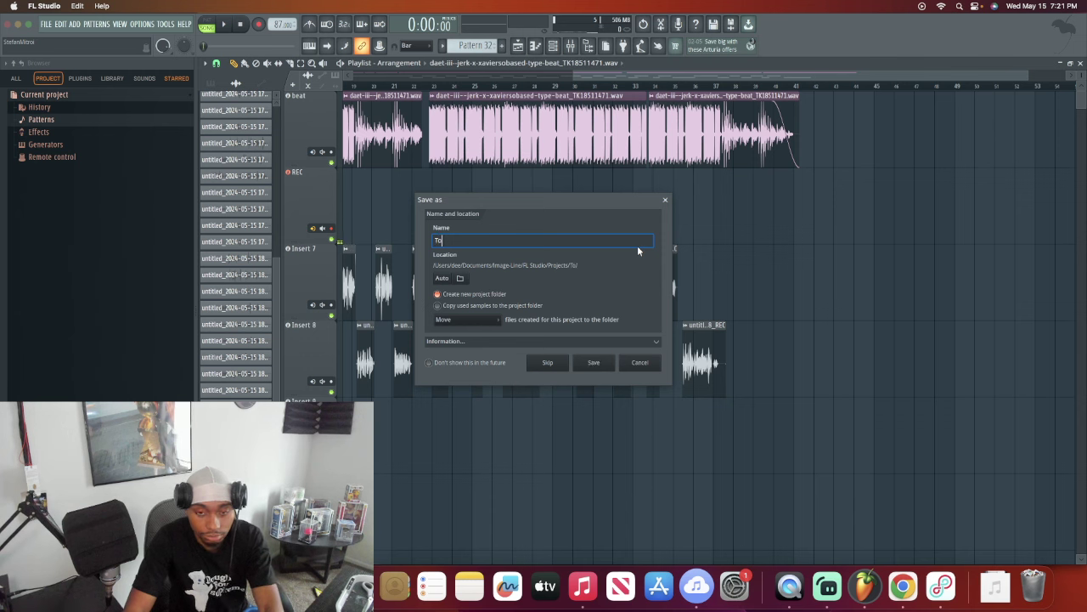
text(p Dawg)
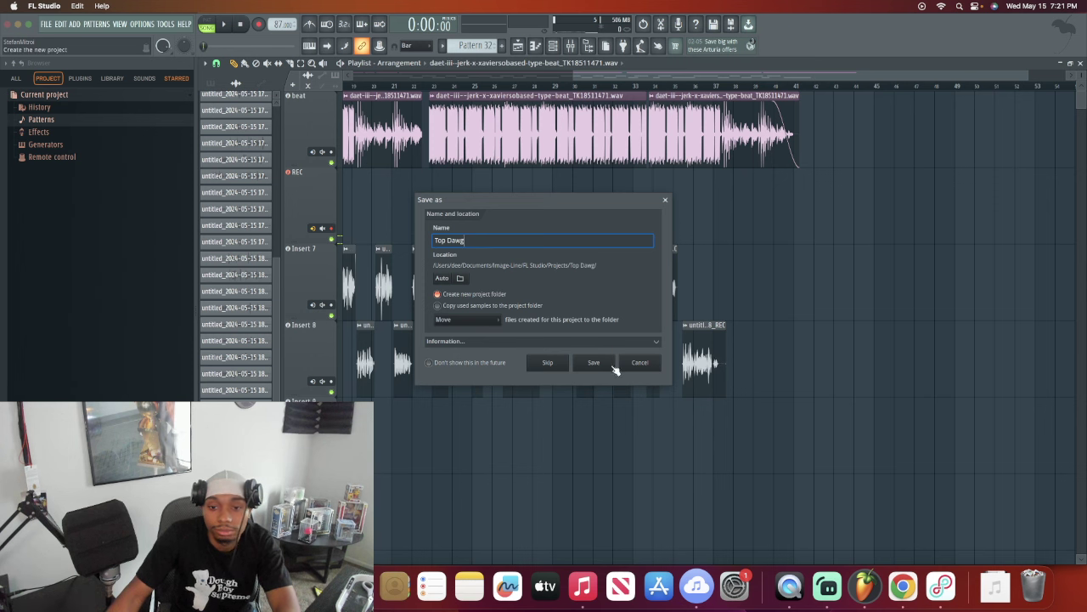
click(588, 361)
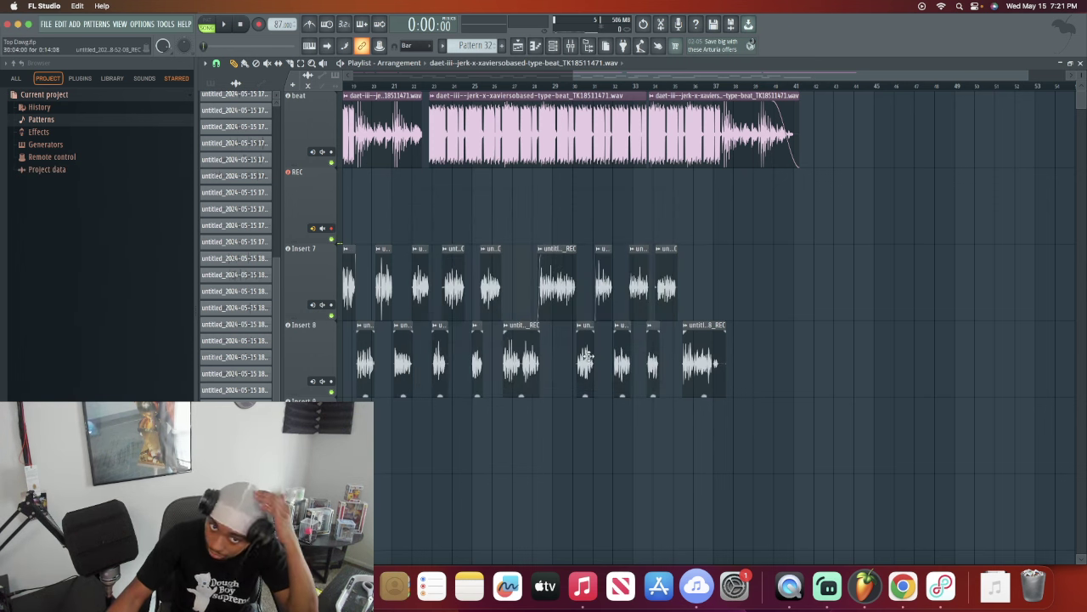
click(47, 24)
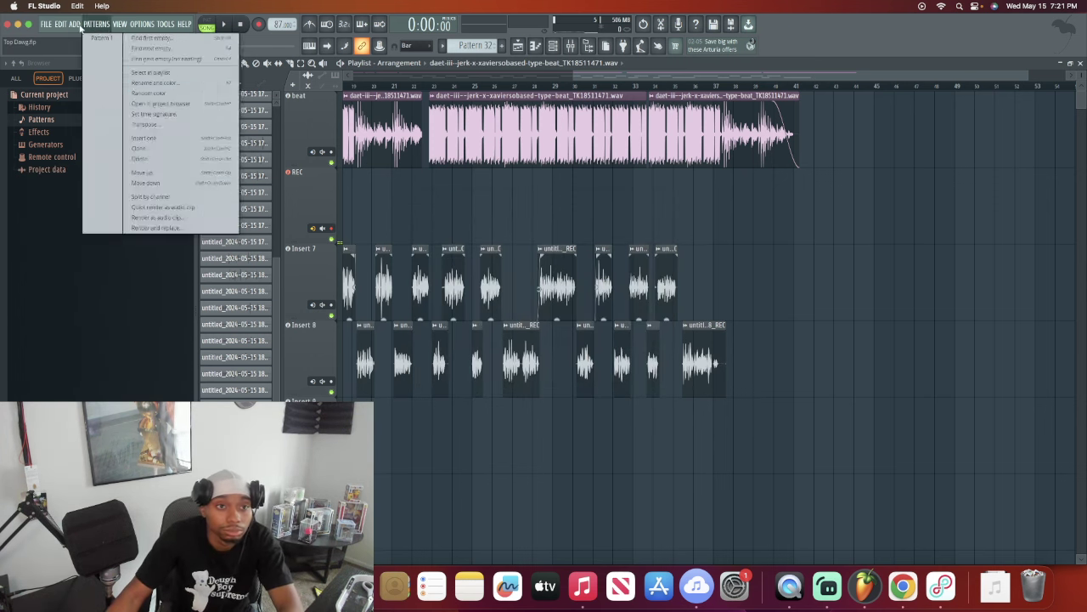
click(61, 74)
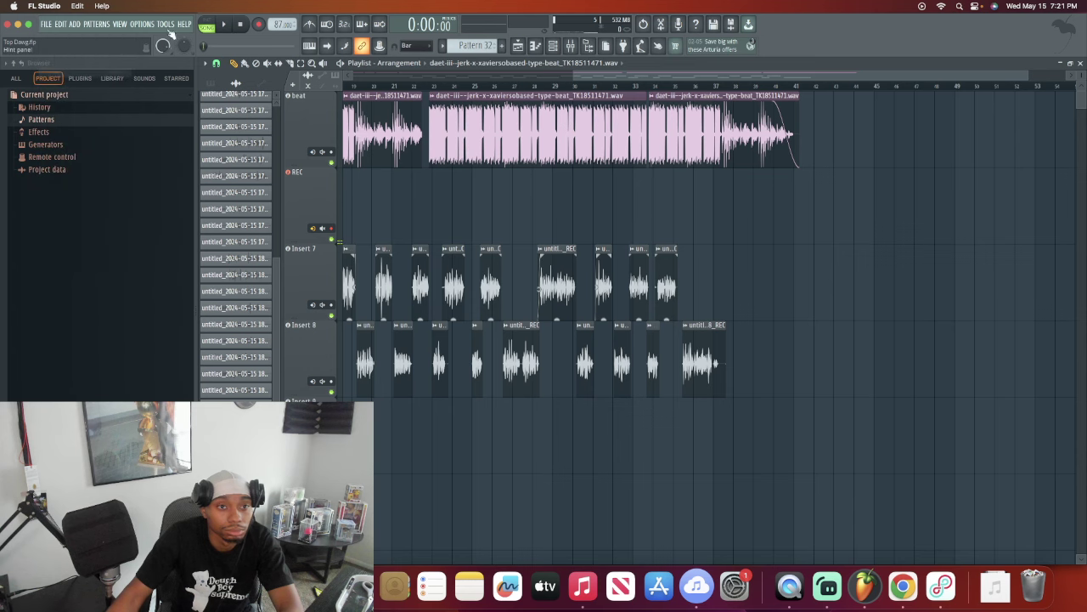
Step: Play the song from bar 1 and listen to the opening vocals on Insert 7 and Insert 8
drag(657, 82, 326, 51)
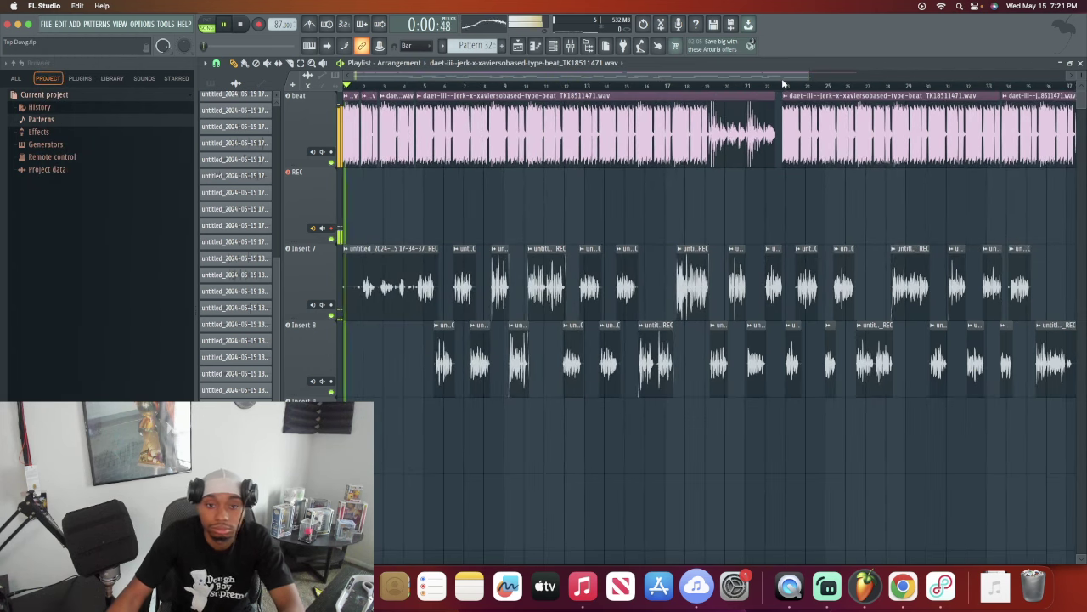
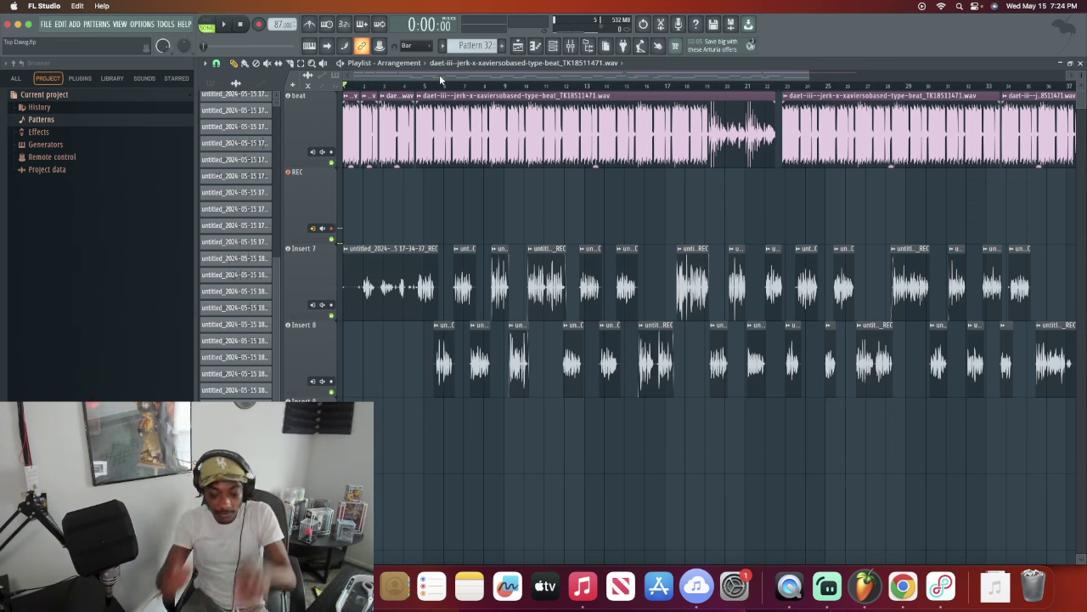
key(space)
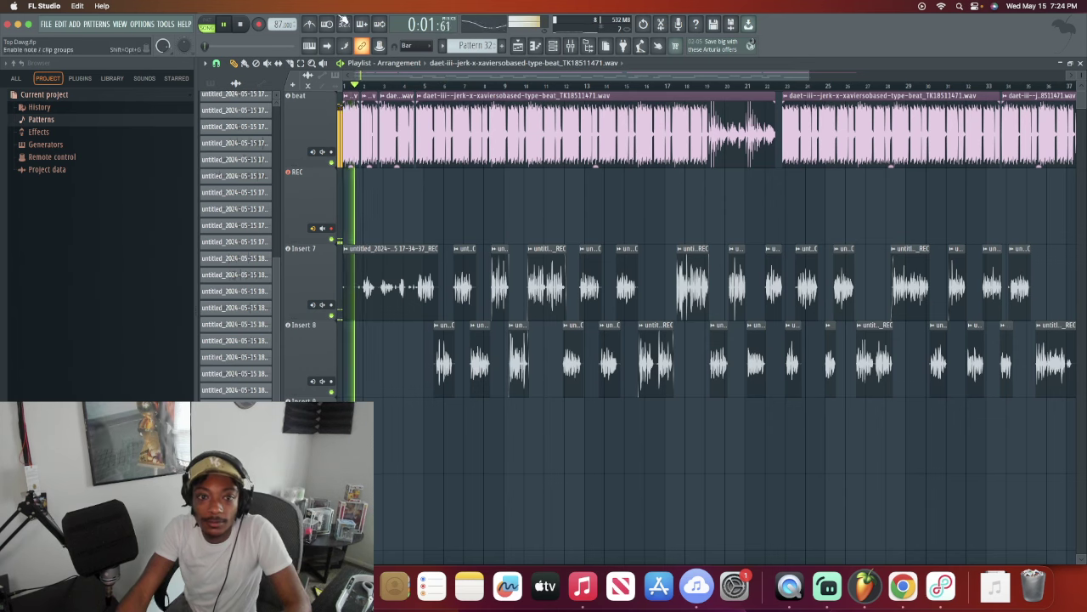
mouse_move(367, 73)
mouse_down()
mouse_move(378, 67)
mouse_move(367, 72)
mouse_up()
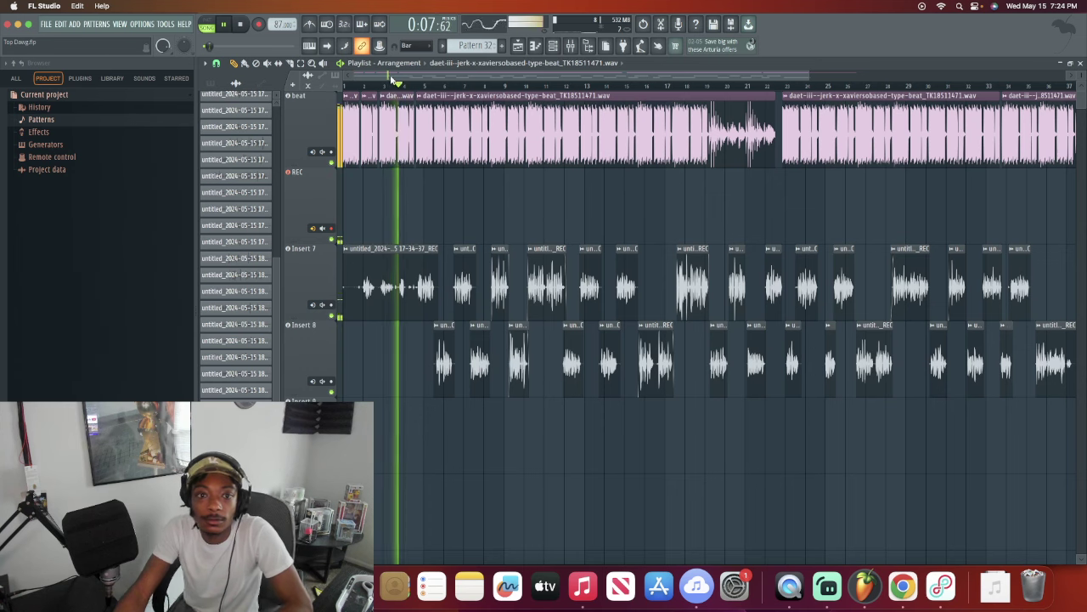
drag(394, 75, 393, 75)
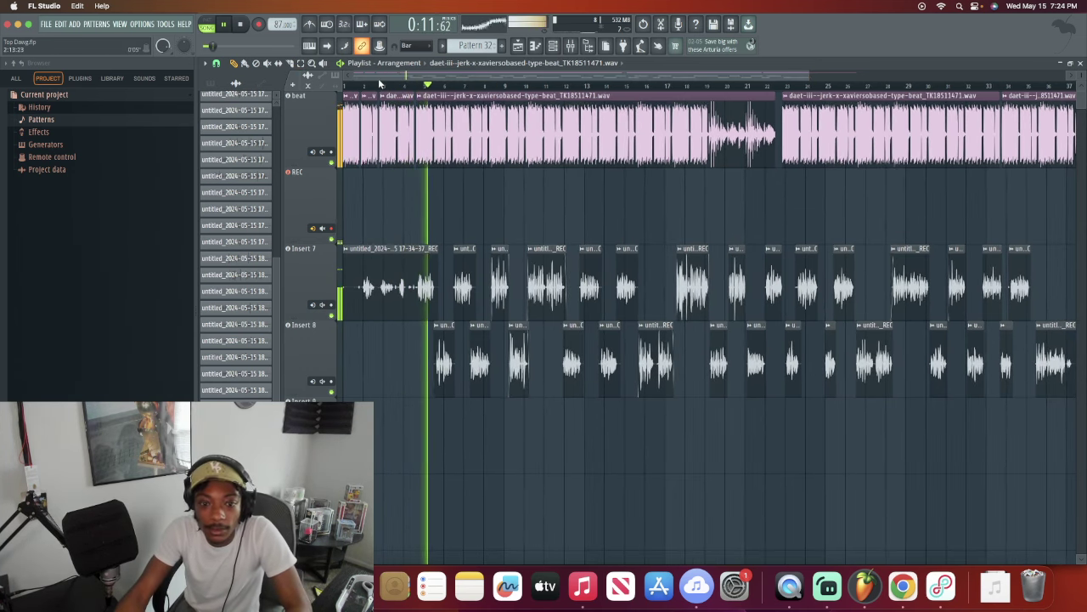
drag(375, 75, 381, 78)
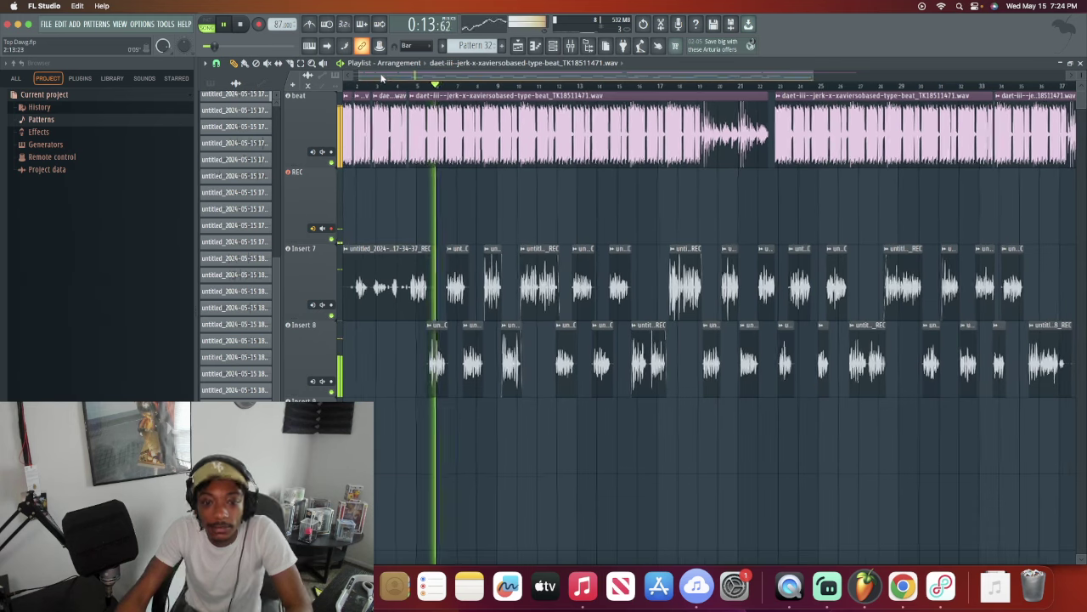
Step: Start recording a take from bar 1, mute the AIR 192 4 source in Loopback, and return to the FL Studio playlist
key(space)
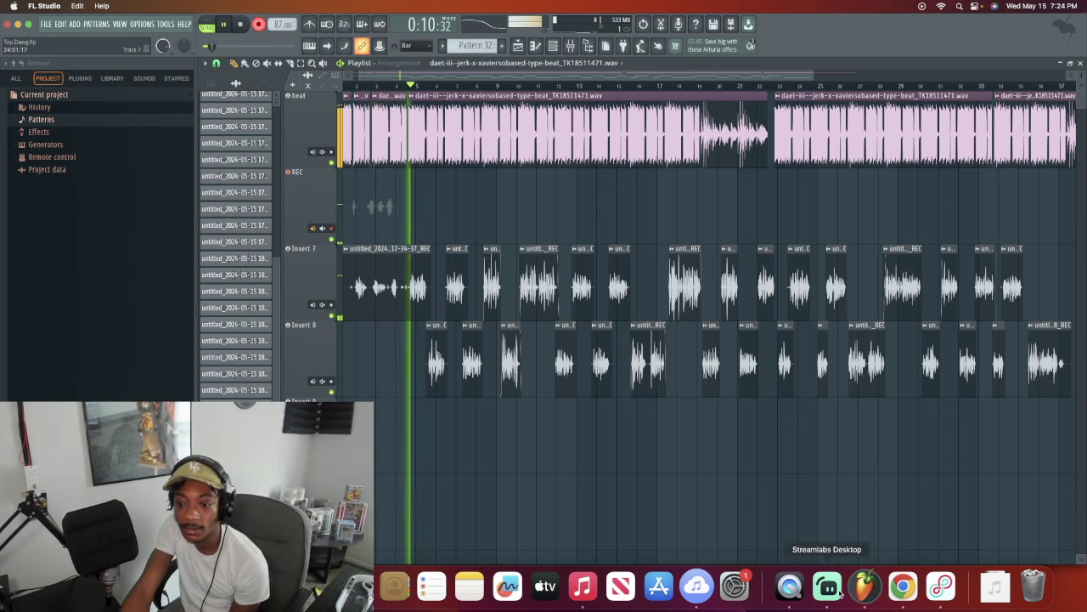
click(941, 586)
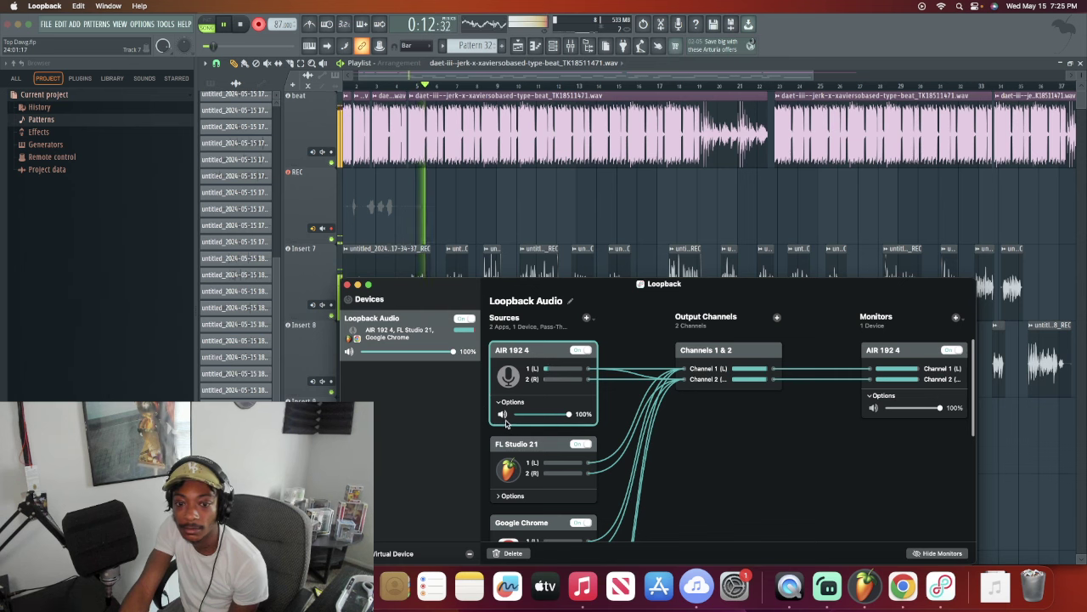
click(346, 286)
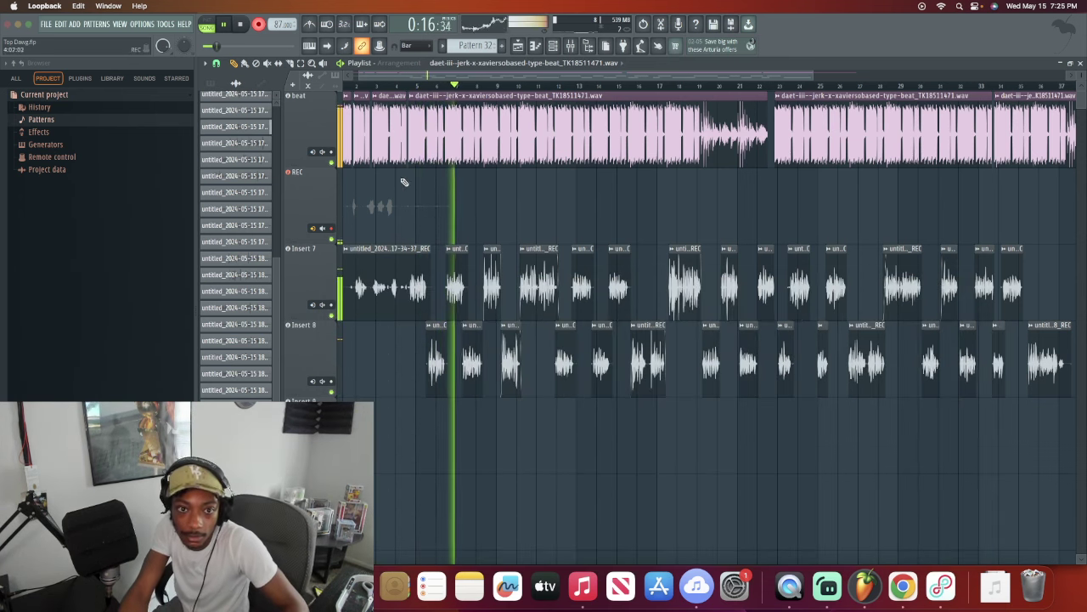
Step: Discard the short test take on the REC track and record a new vocal take from bar 1 to bar 36
click(258, 23)
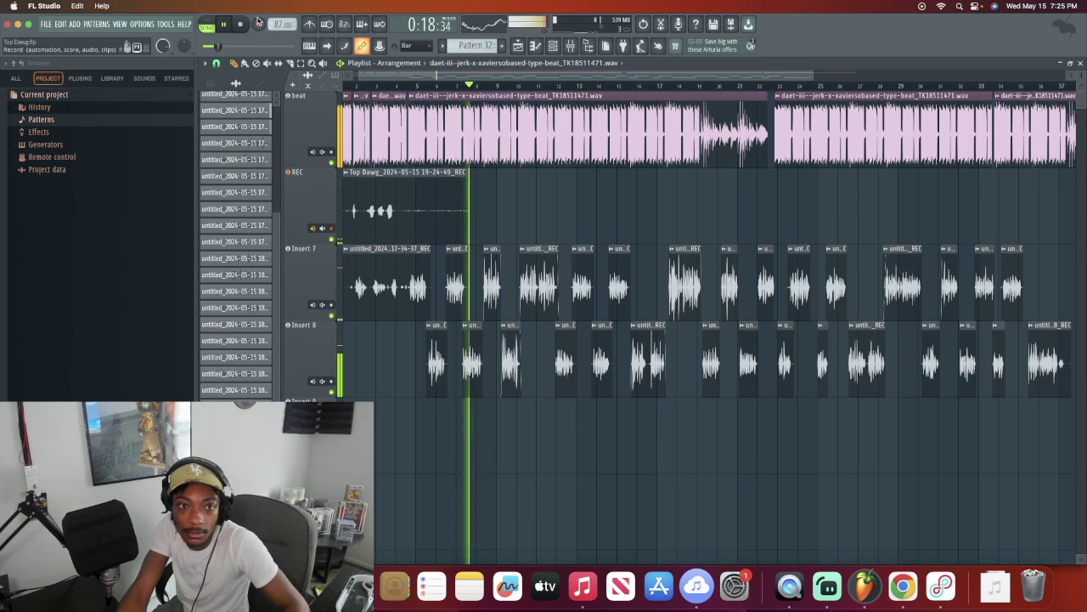
key(space)
key(ctrl+z)
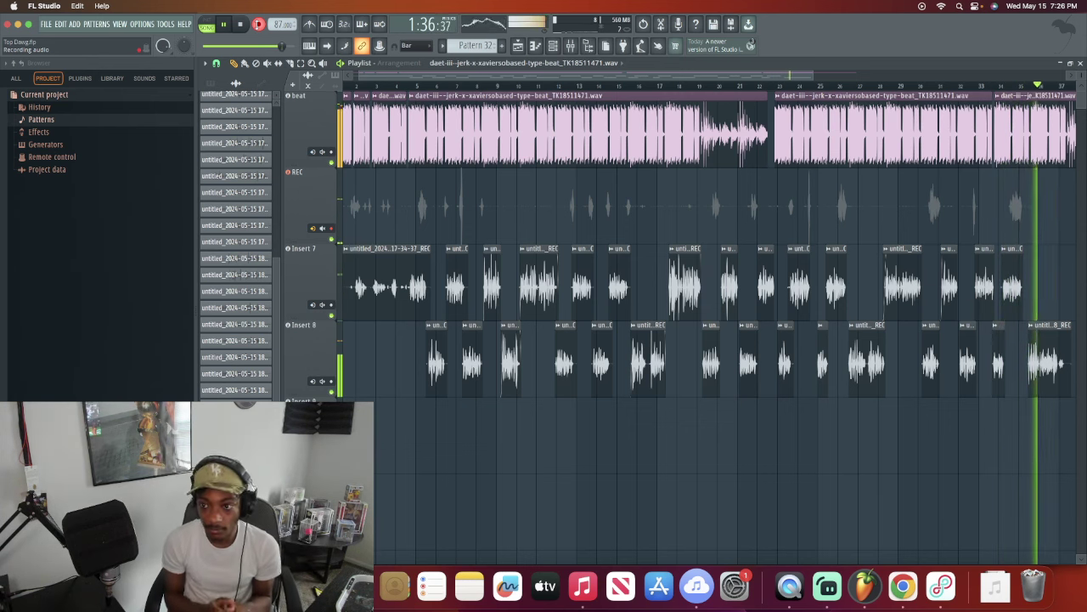
key(space)
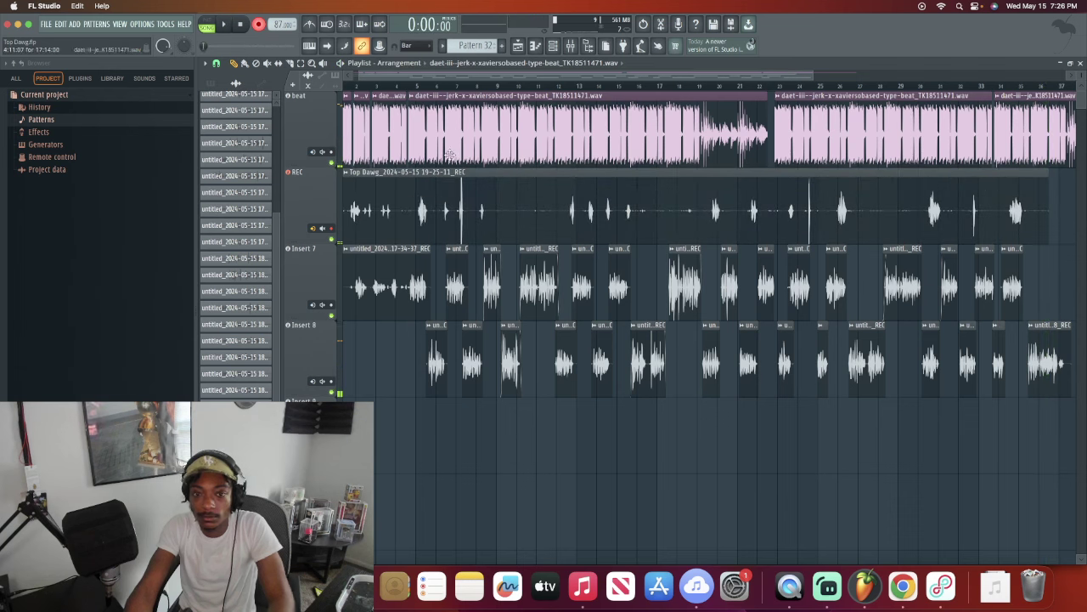
Step: Move the new vocal take from the REC track down to Insert 9
click(431, 223)
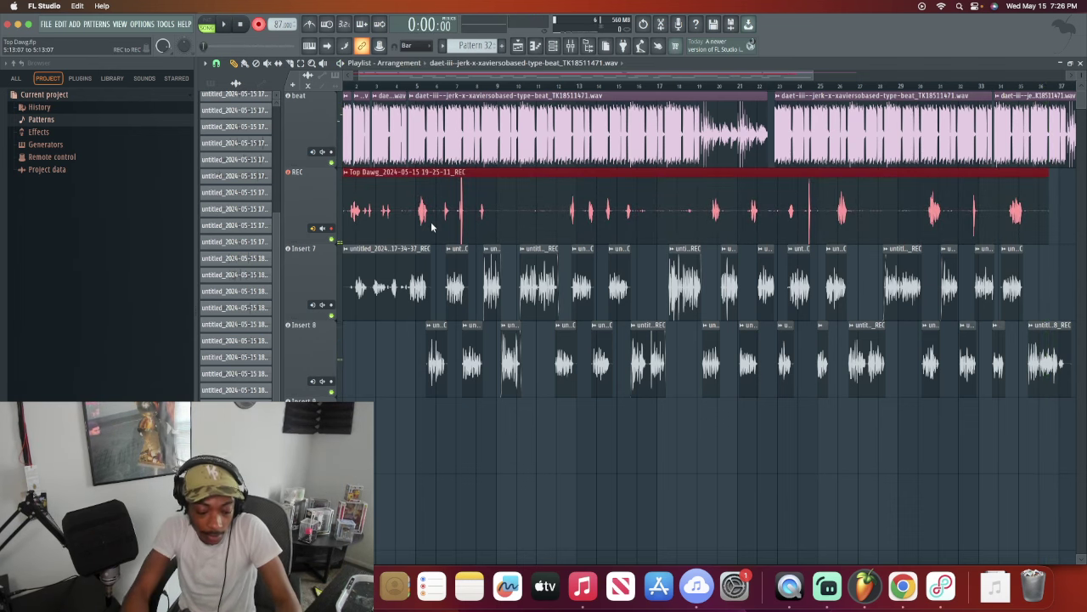
key(shift+Down)
key(shift+Down)
key(shift+Down)
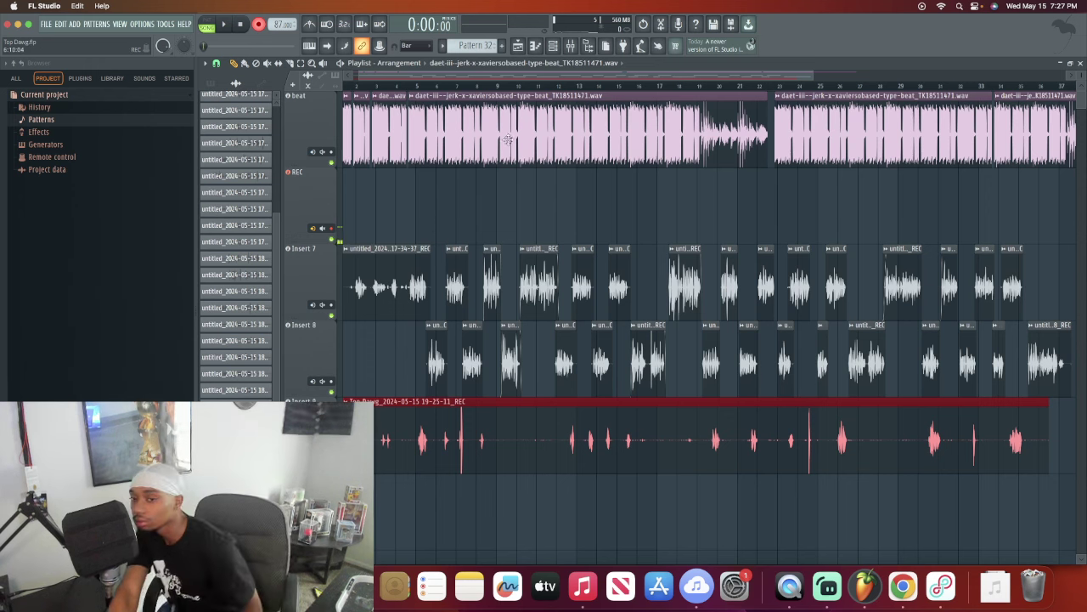
Step: Check the AIR 192 4 source in Loopback, and record another vocal take on the REC track from late in bar 5 to bar 22
click(940, 586)
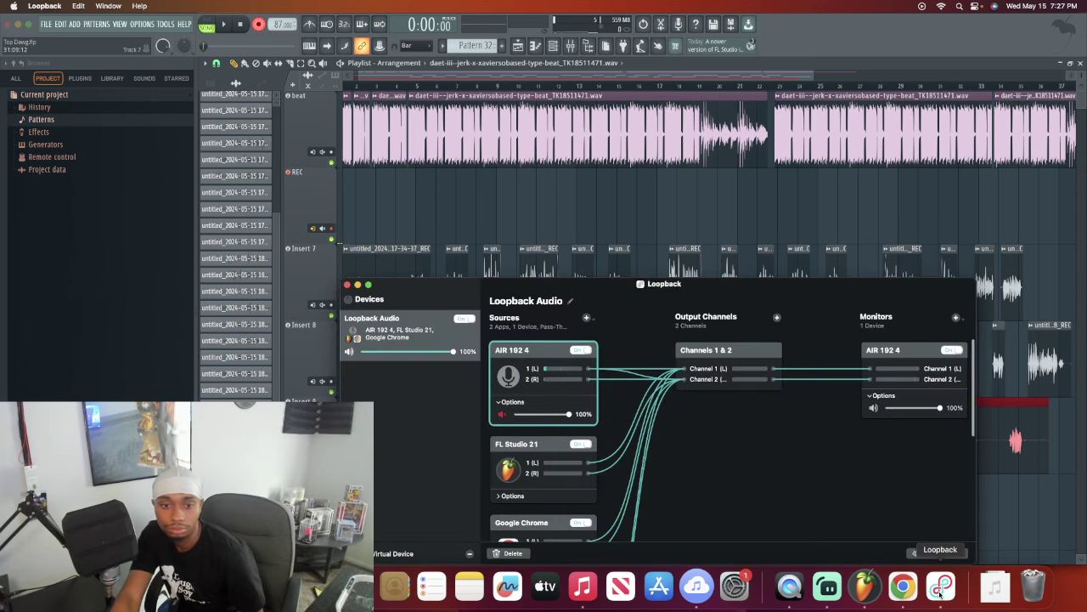
click(560, 88)
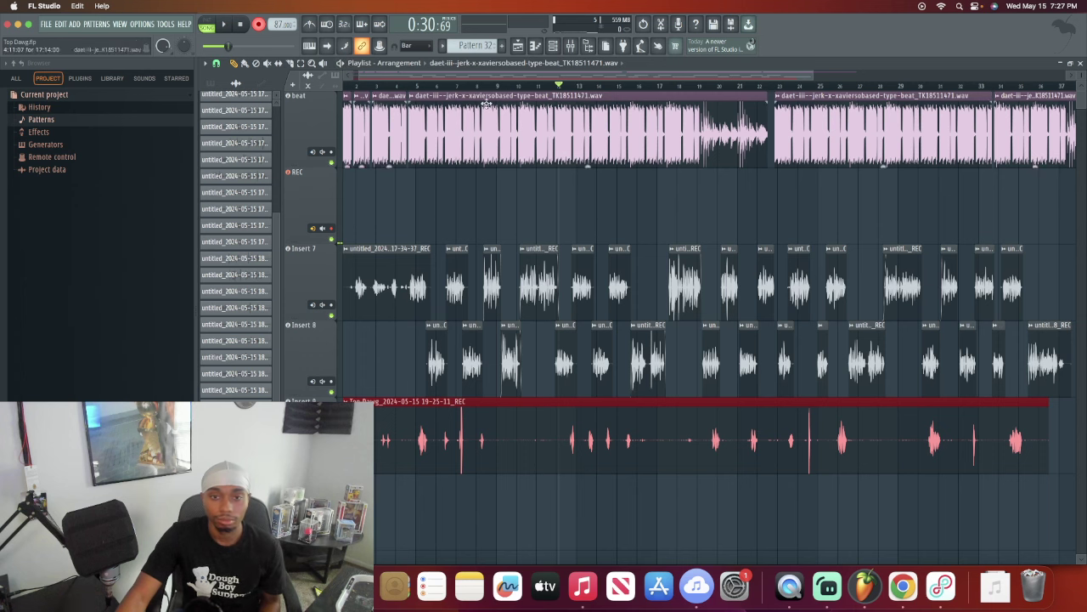
key(space)
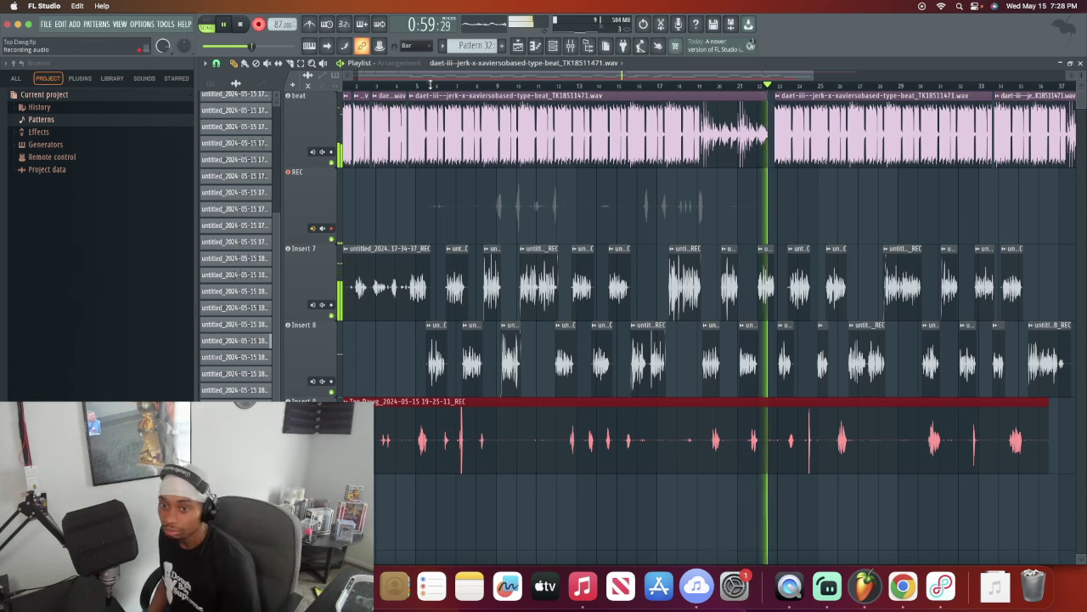
key(space)
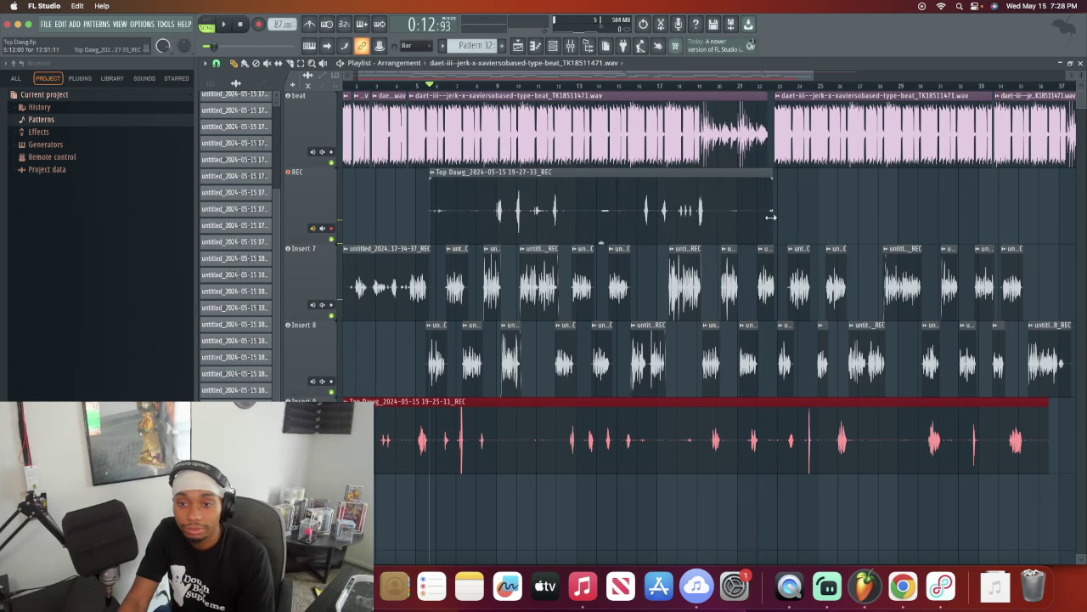
Step: Trim the end of the REC take back to about bar 20 and undo the accidental shift of the clip
drag(770, 217, 732, 227)
mouse_move(650, 223)
mouse_down()
mouse_move(649, 304)
mouse_move(648, 209)
mouse_up()
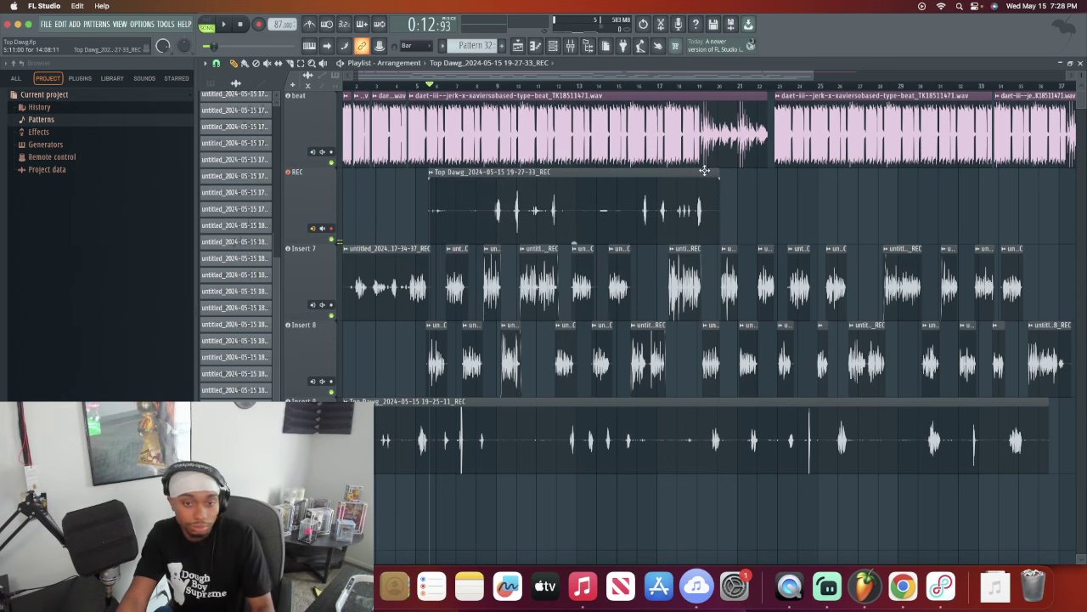
key(super+z)
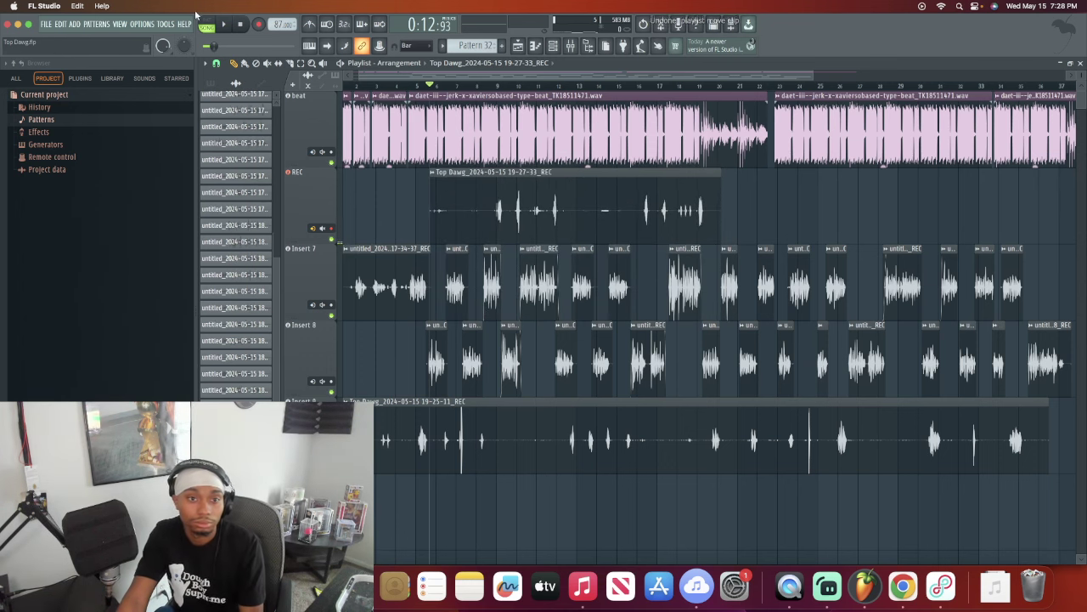
Step: Move the trimmed take from the REC track down to the empty track below Insert 9
drag(742, 211, 426, 167)
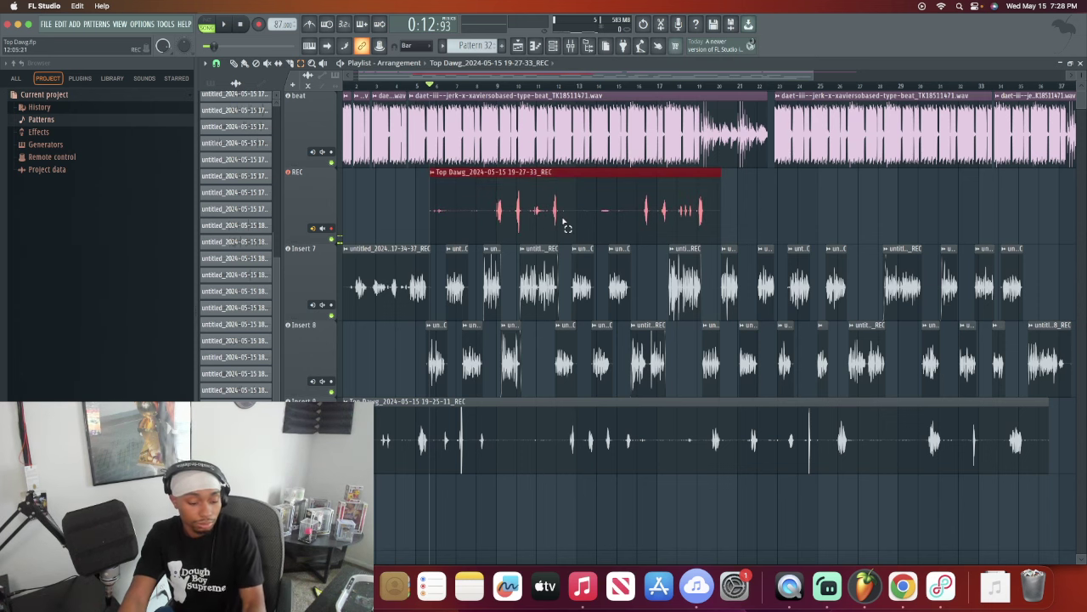
key(shift+Down)
key(shift+Down)
key(shift+Down)
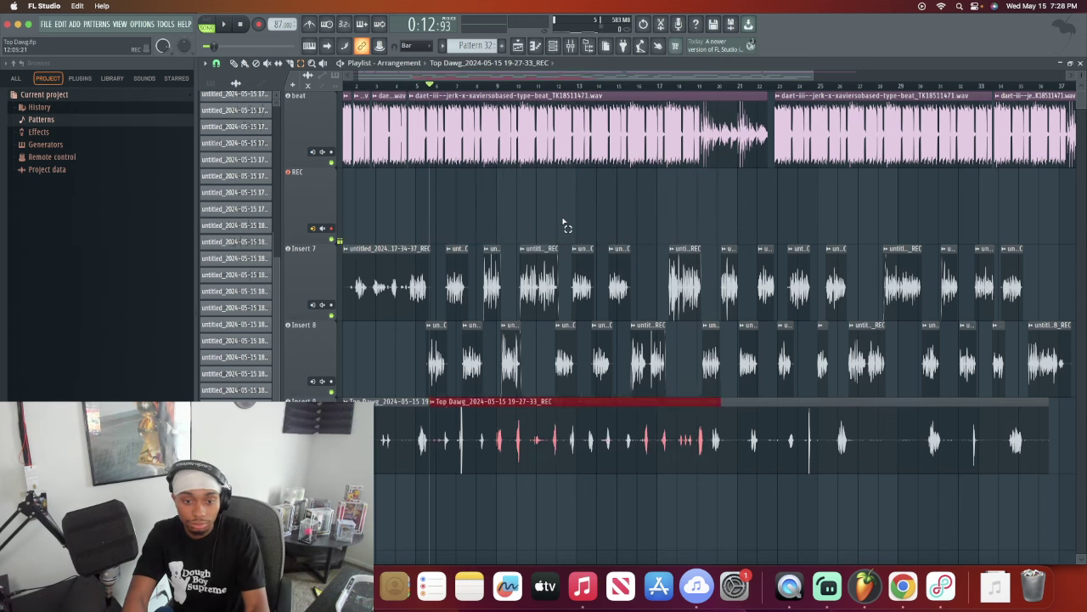
key(shift+Down)
Step: Play back the layered takes, and record another vocal take on the REC track from late in bar 18 past bar 37
key(space)
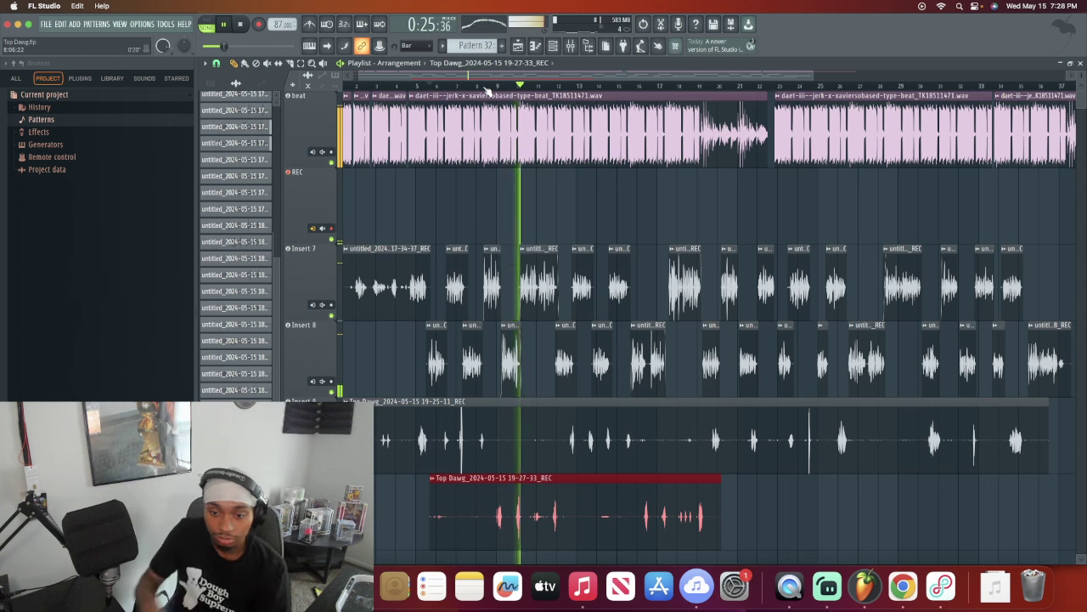
click(644, 87)
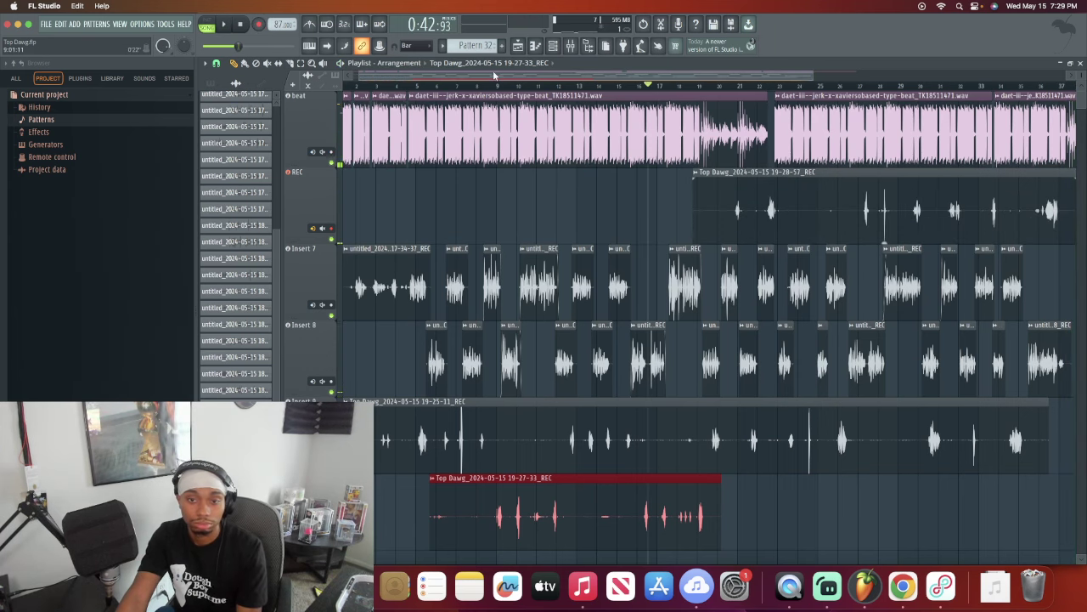
Step: Trim the start of the new take on the REC track to about the middle of bar 20
drag(493, 75, 541, 74)
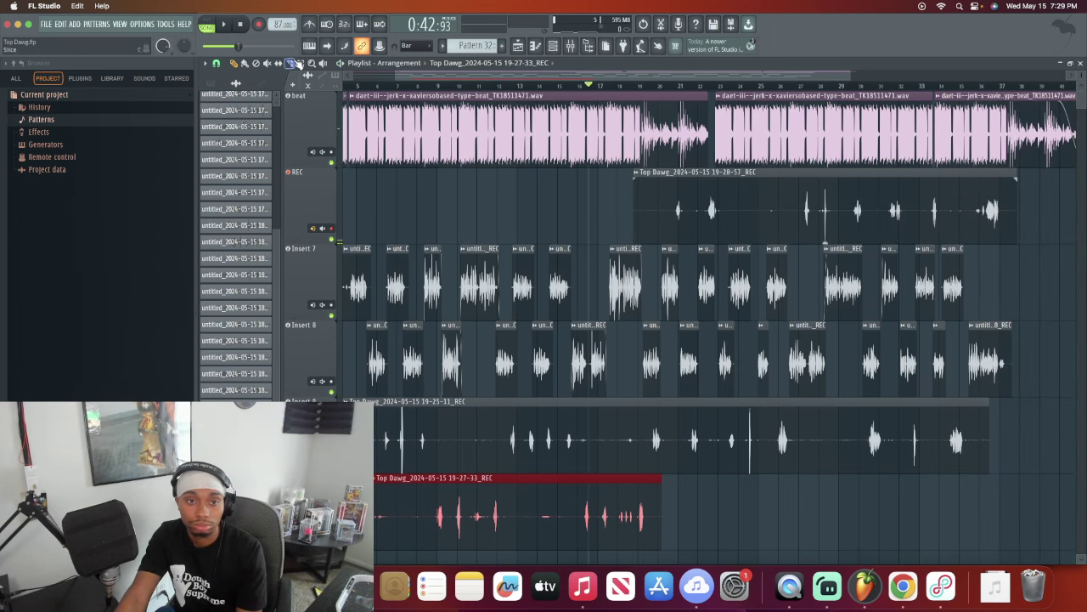
click(677, 180)
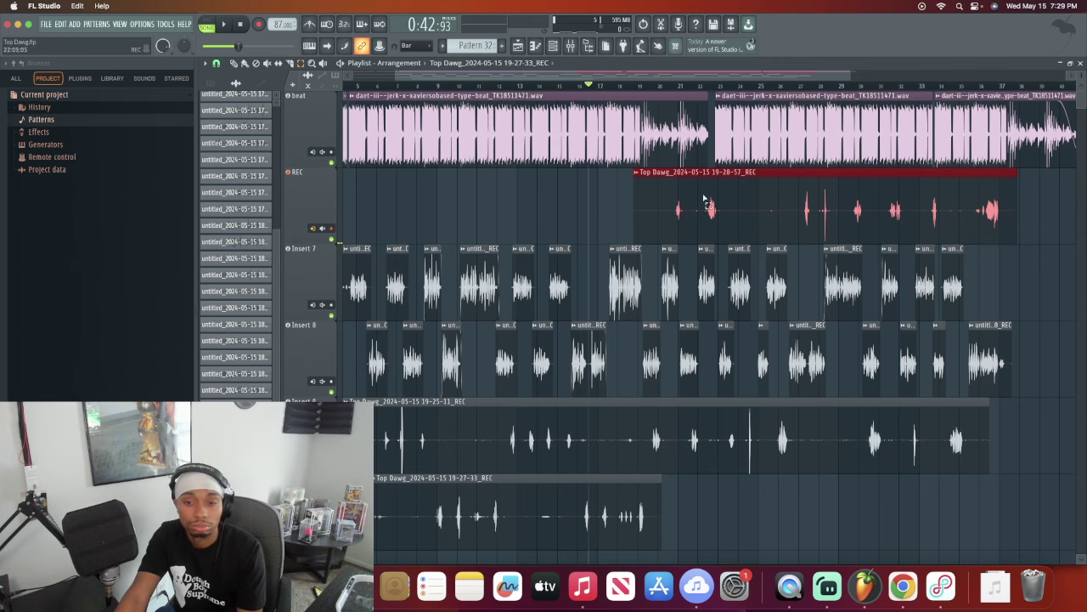
click(549, 185)
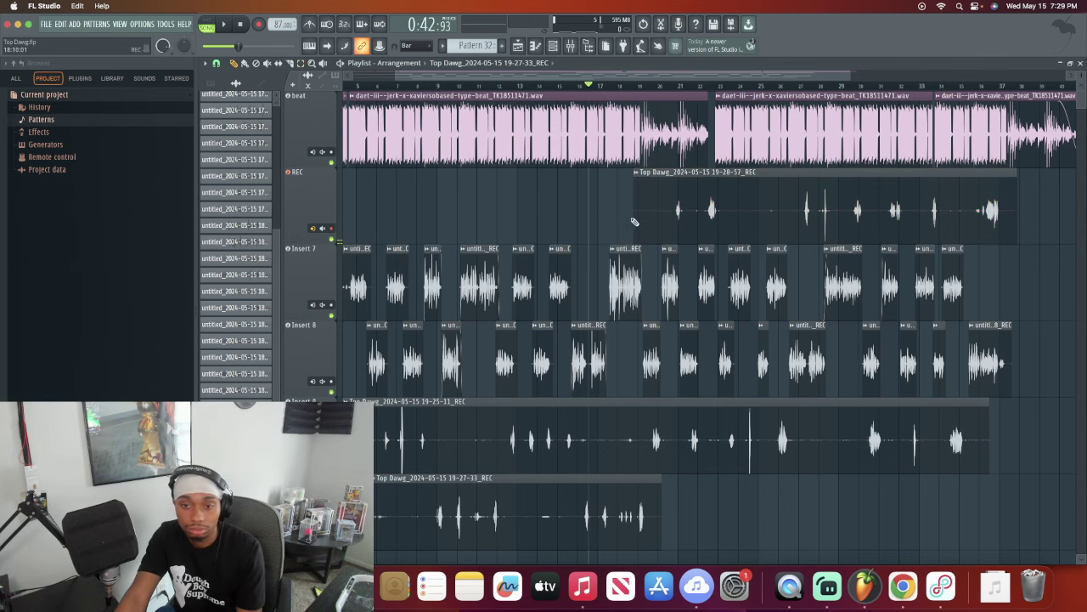
drag(636, 216, 653, 198)
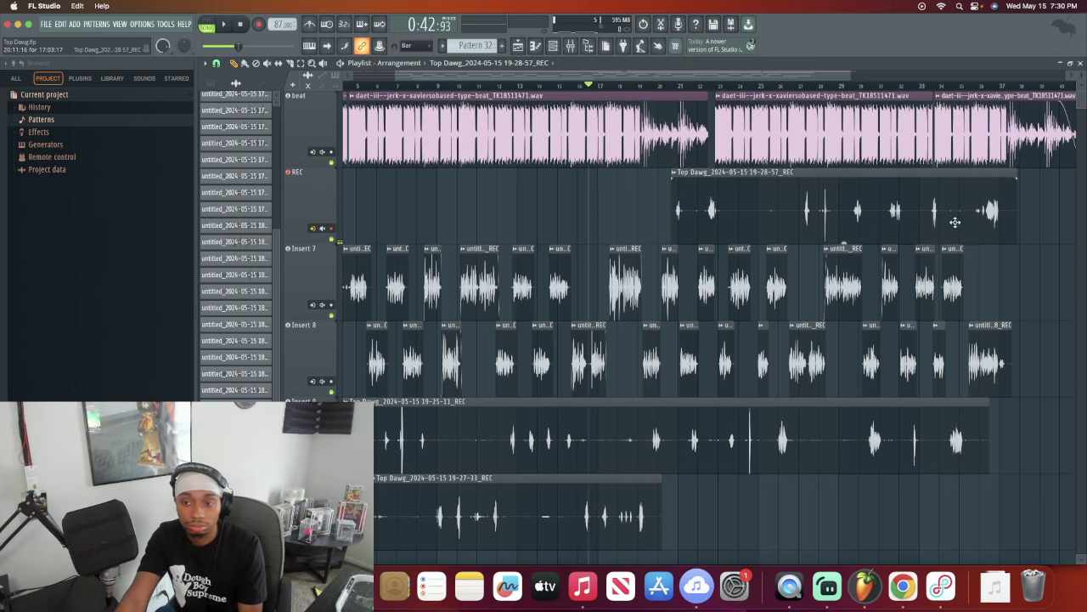
Step: Move the trimmed take from the REC track down to the track below Insert 9, after the earlier take
click(654, 174)
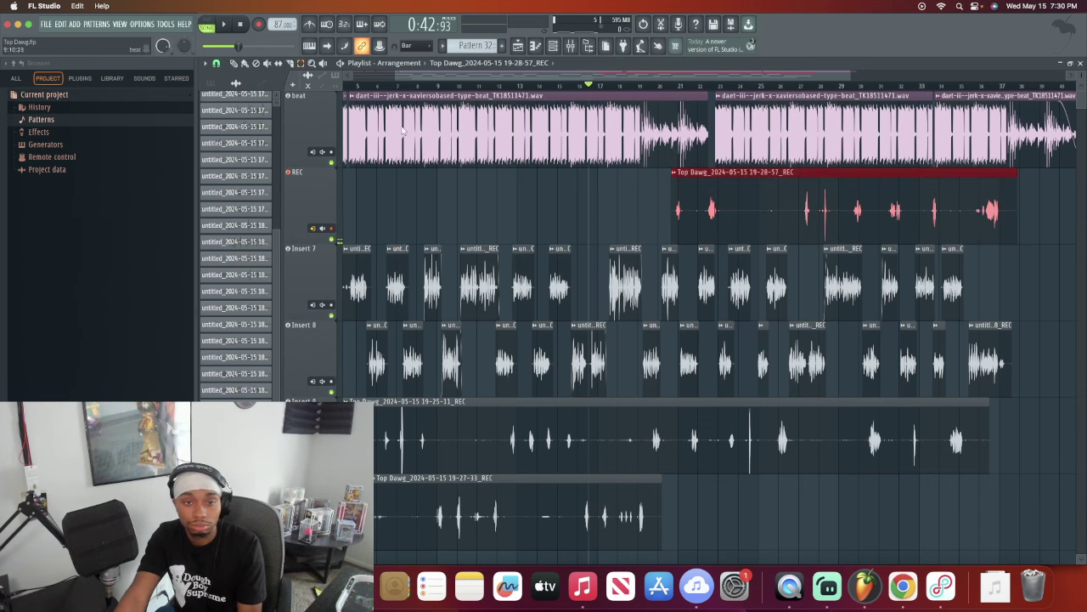
key(Down)
key(Down)
key(Down)
key(Down)
key(Down)
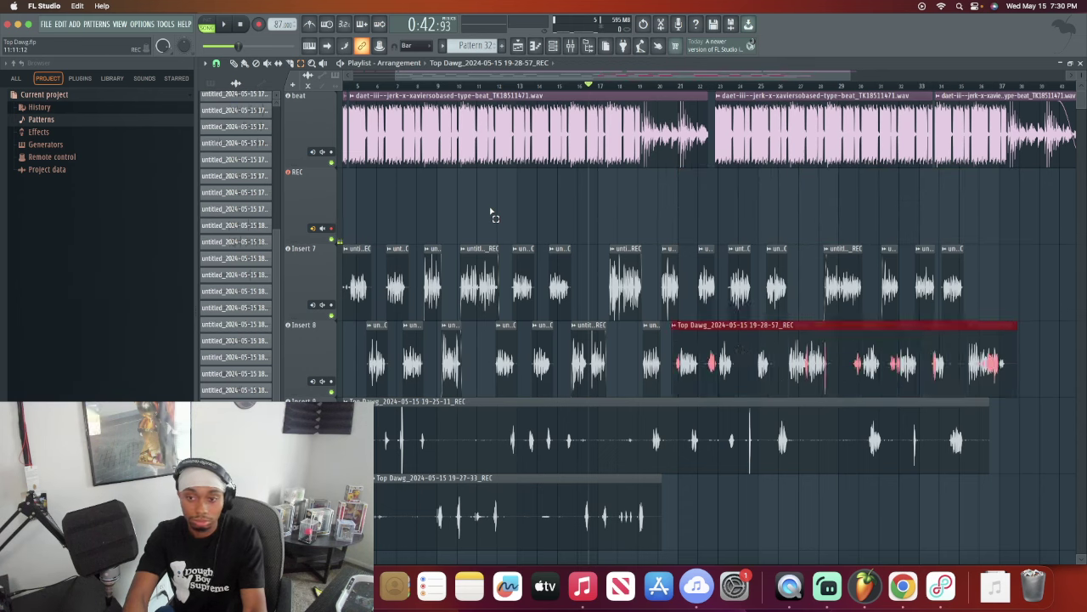
key(Up)
Step: Play back the layered takes and raise the adlibs mixer track's volume slightly
key(space)
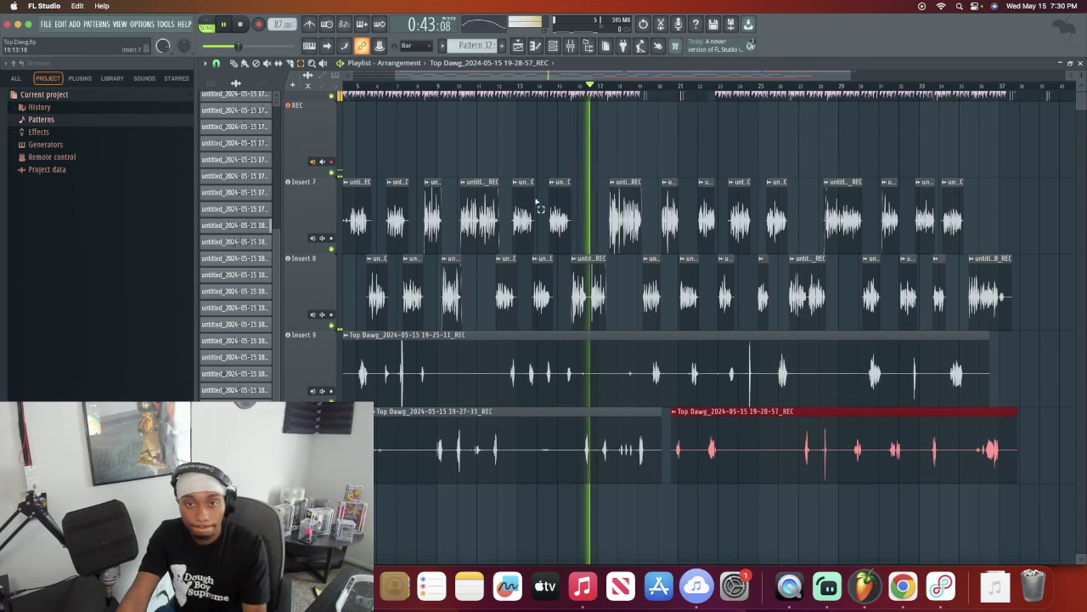
scroll(655, 134, up, 2)
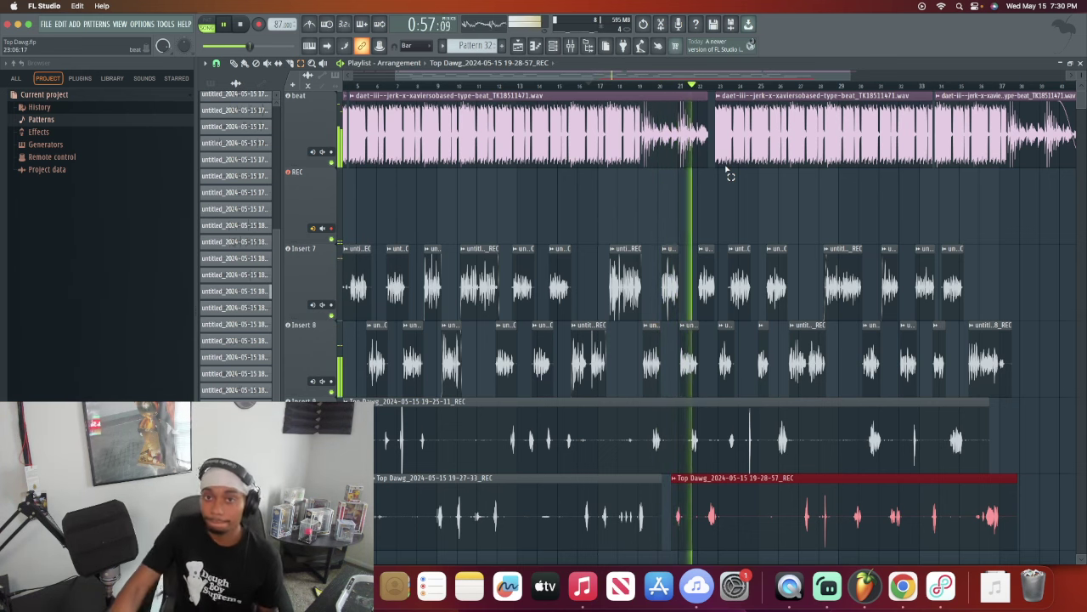
click(571, 46)
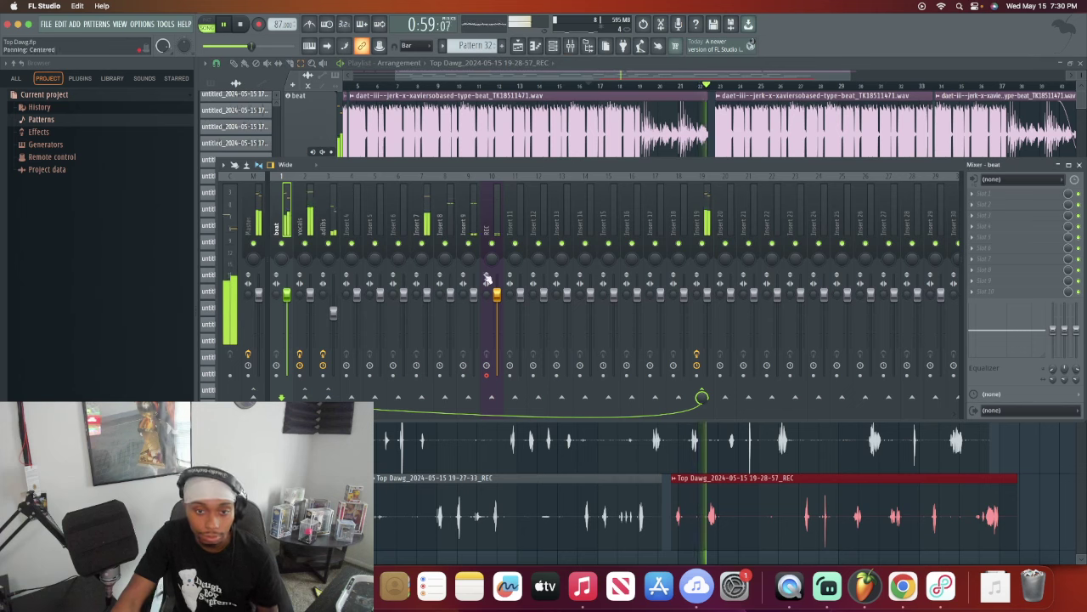
click(333, 311)
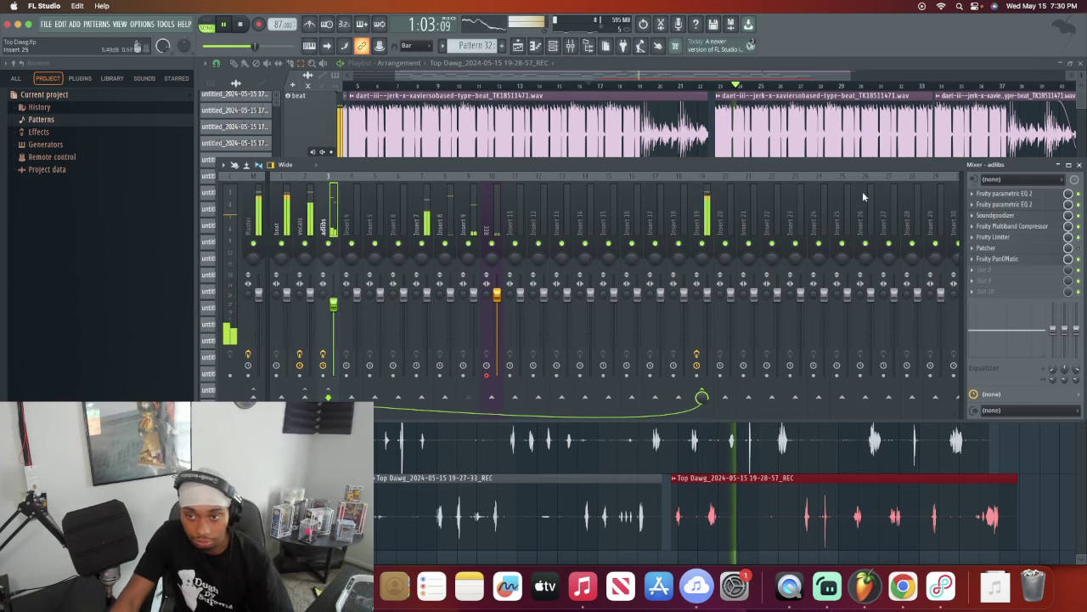
key(F9)
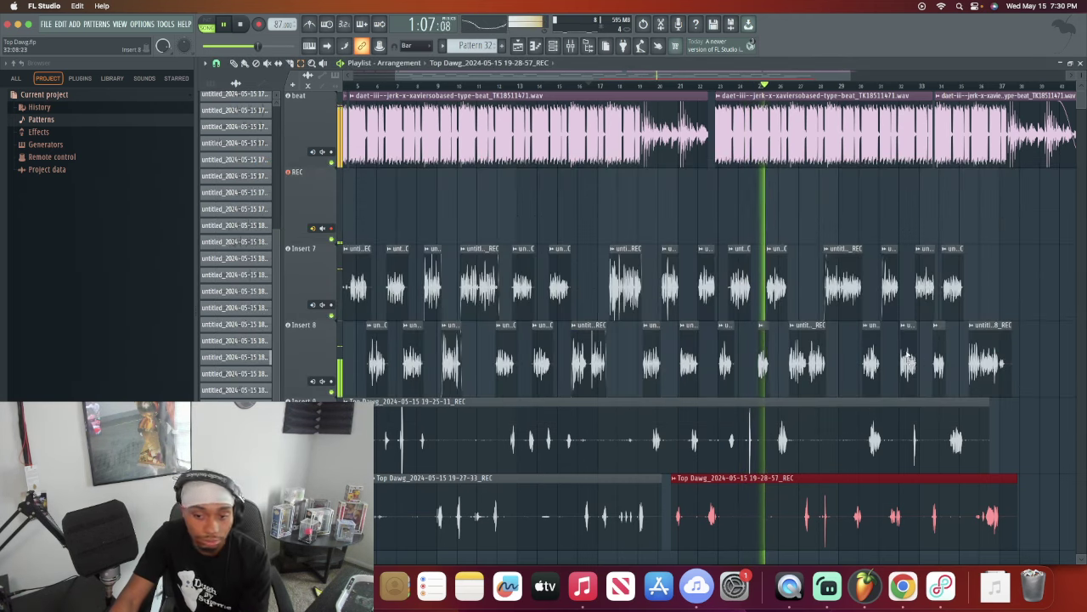
Step: Deselect the moved take, listen to the rest of the arrangement past bar 35, and stop playback
click(878, 219)
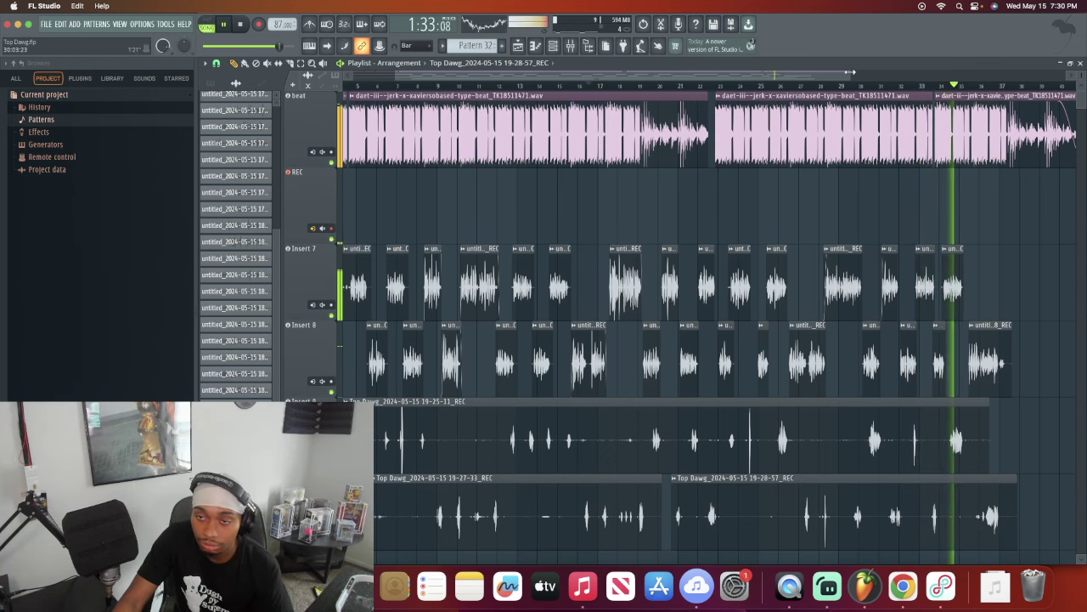
drag(849, 72, 811, 73)
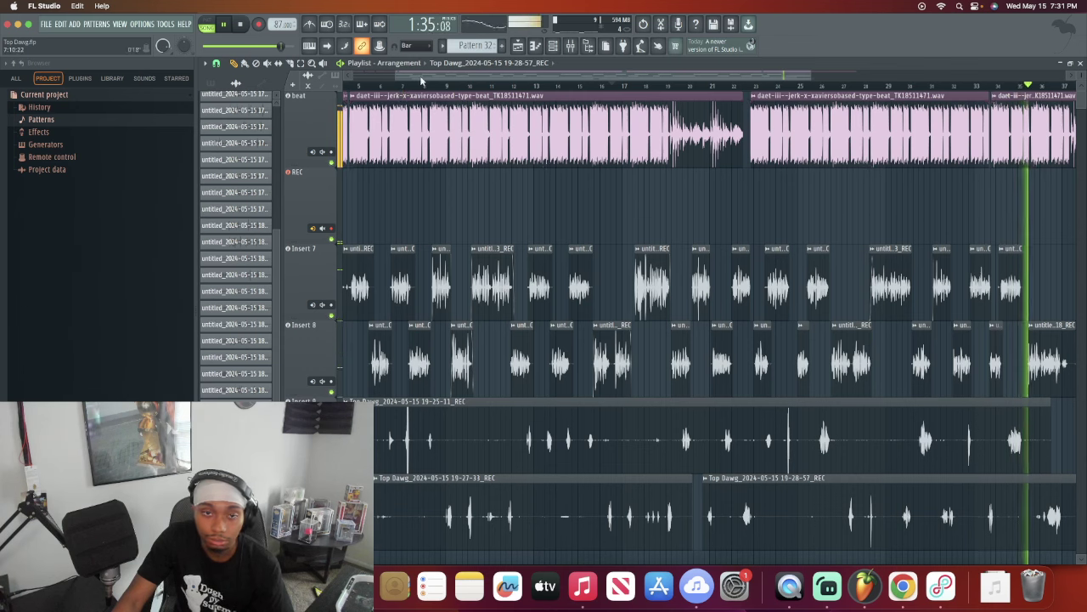
scroll(421, 80, left, 3)
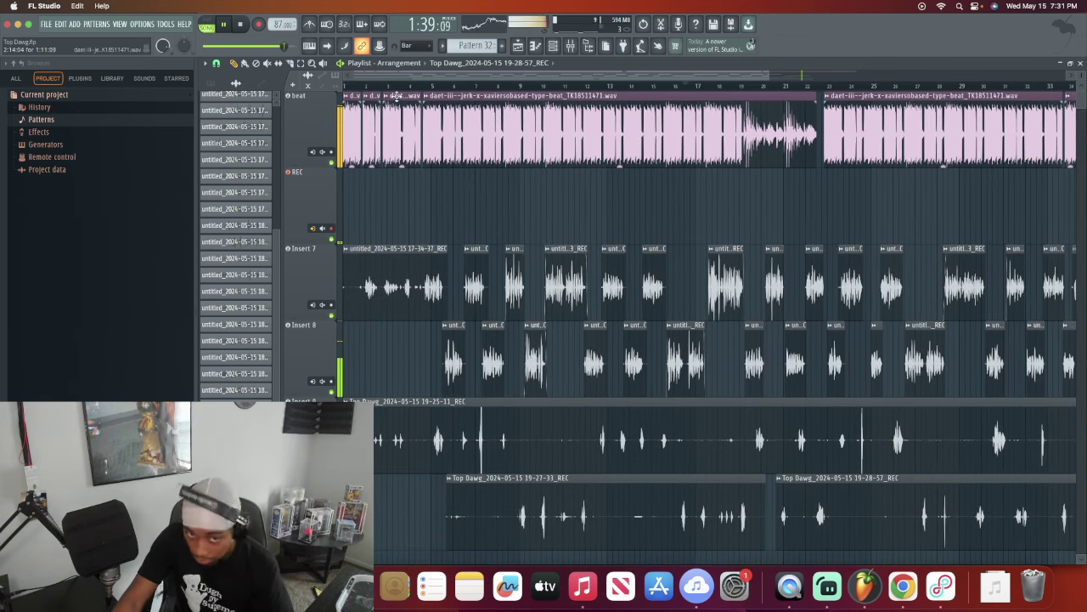
key(space)
Step: Run the macro that purges unused audio clips from the project
click(143, 24)
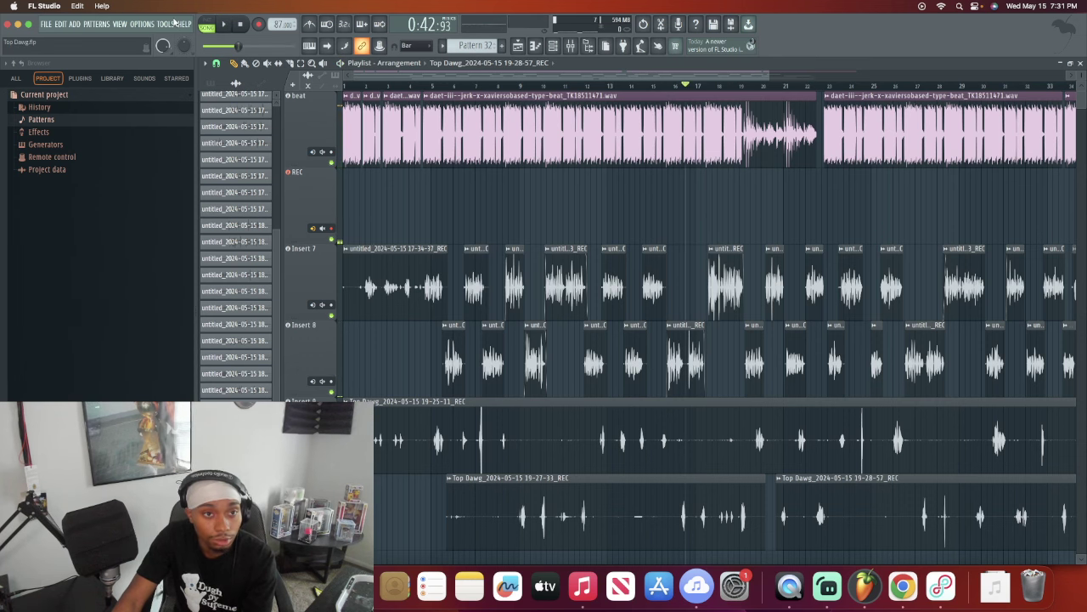
click(173, 25)
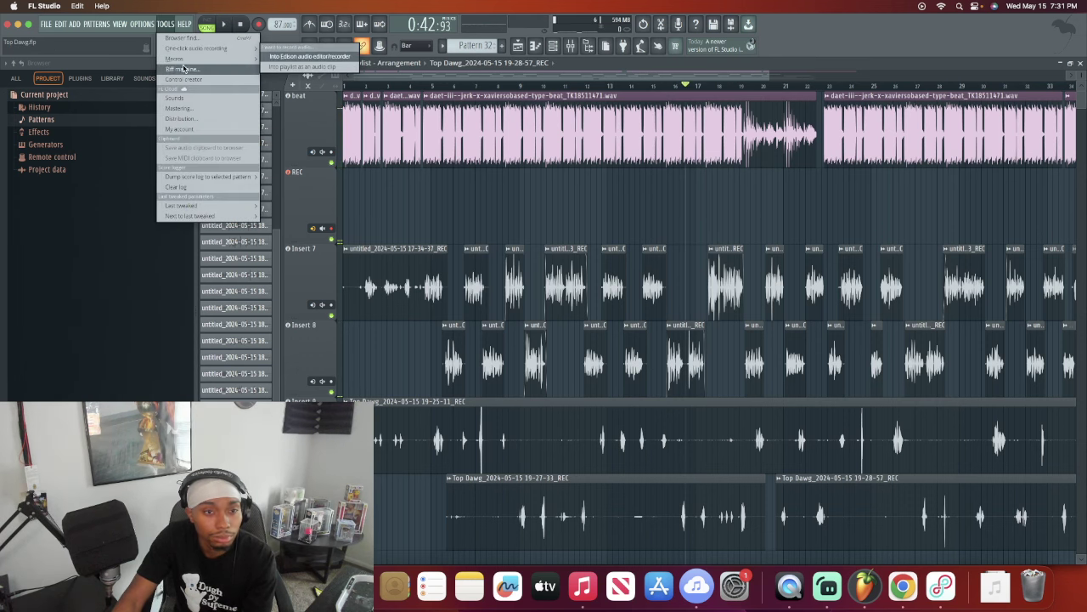
mouse_move(207, 62)
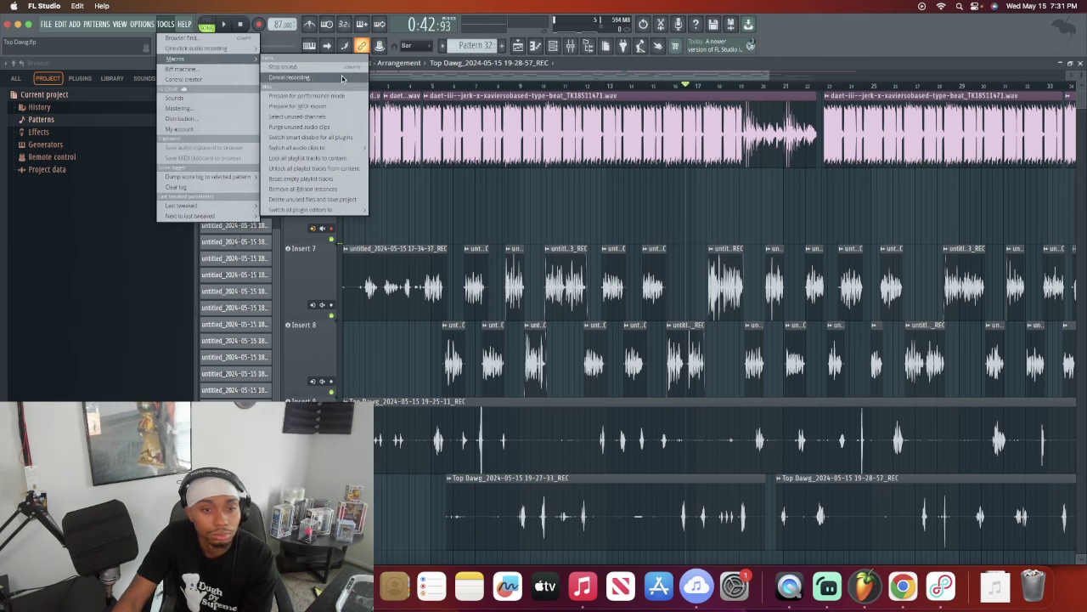
click(334, 125)
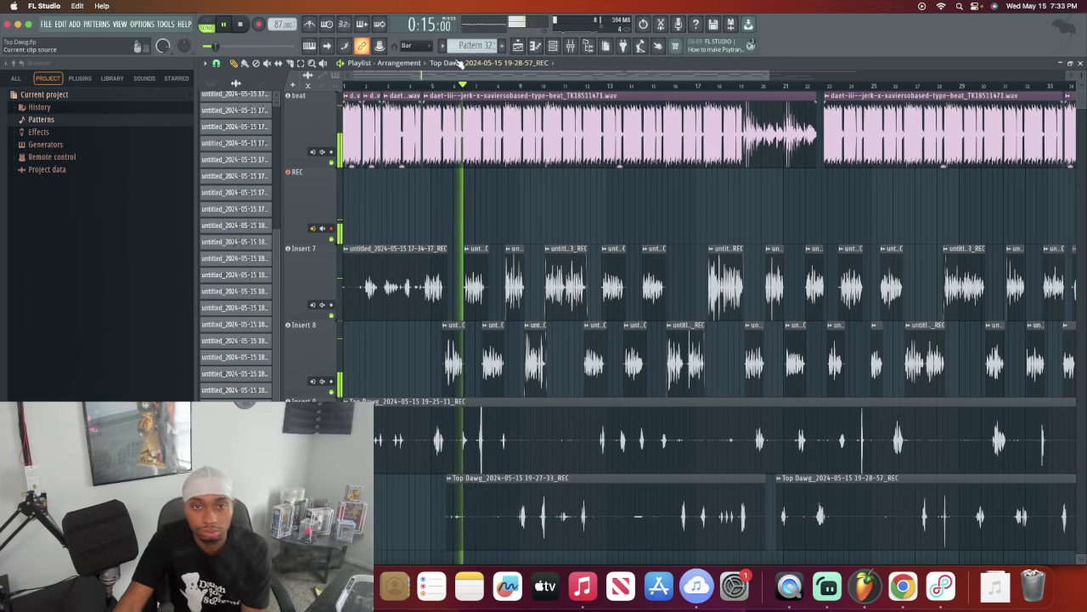
Step: Export the project as the zipped song file Top Dawg.zip in the Top Dawg folder
drag(419, 81, 603, 64)
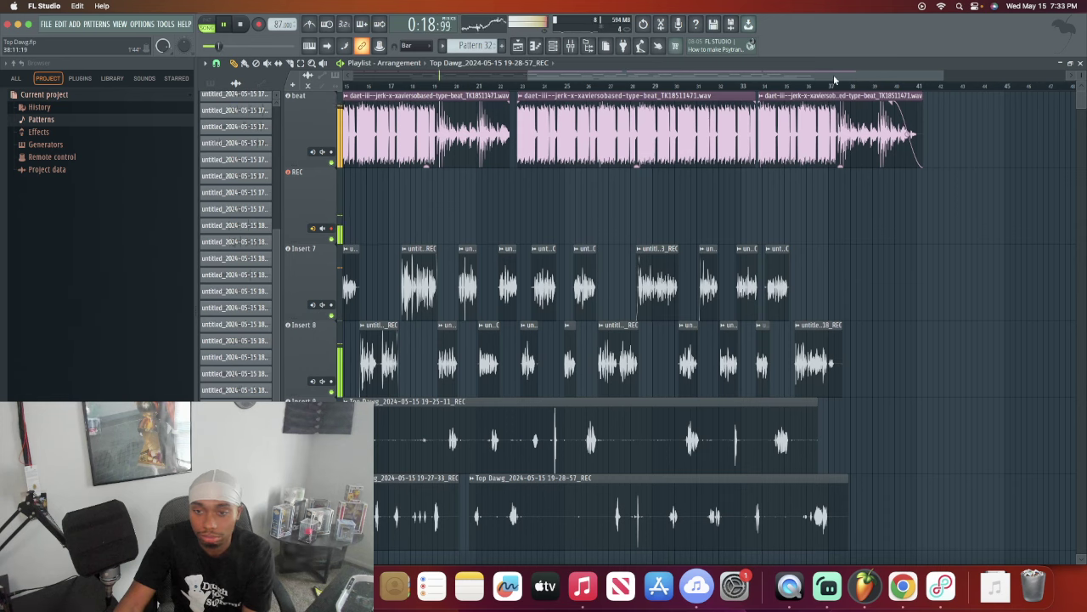
click(46, 24)
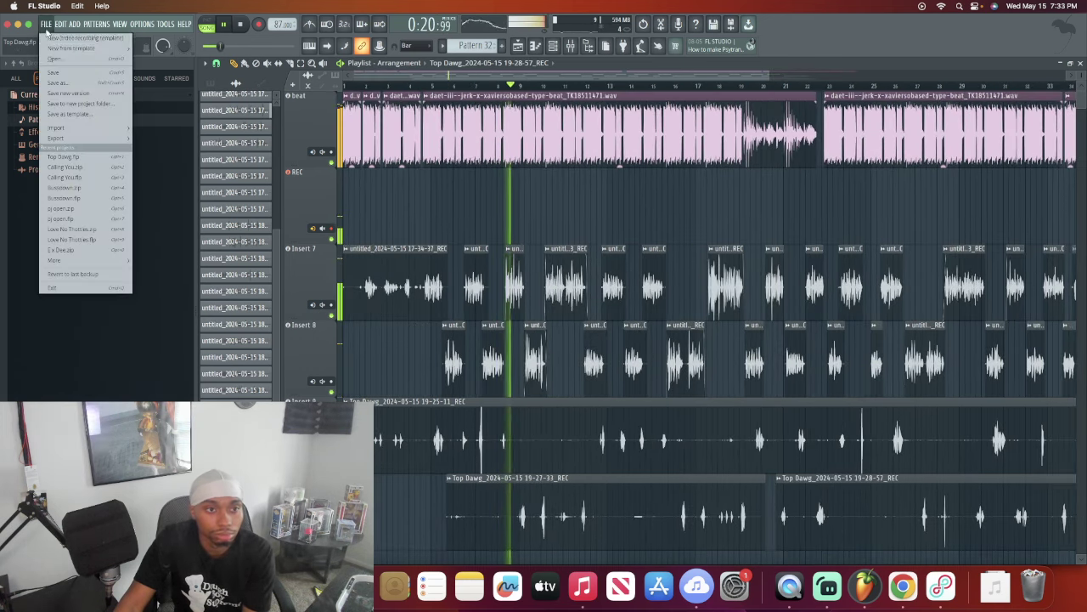
mouse_move(77, 260)
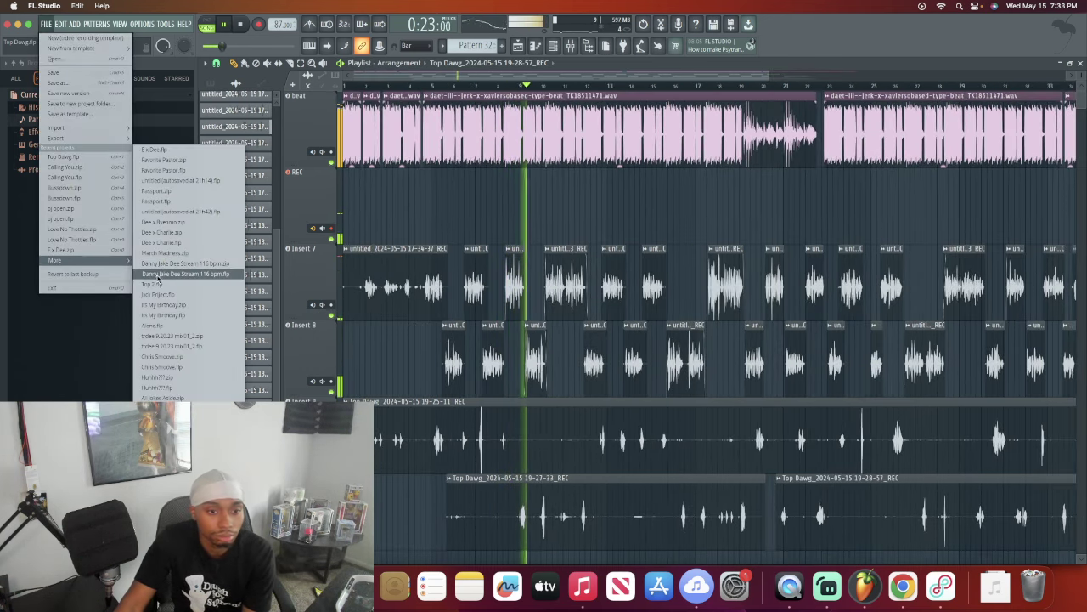
mouse_move(85, 138)
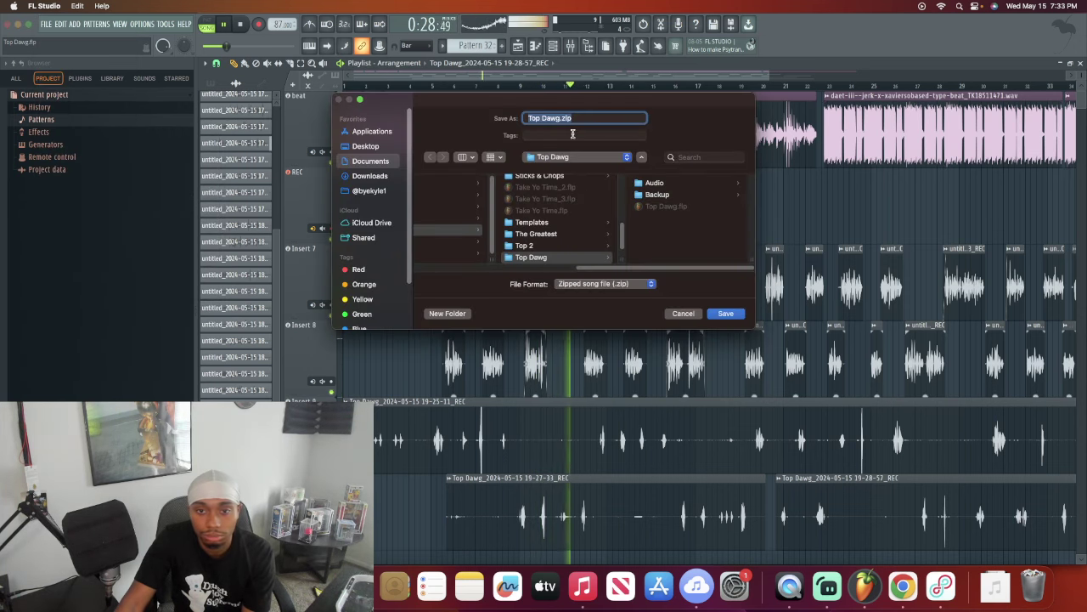
click(723, 313)
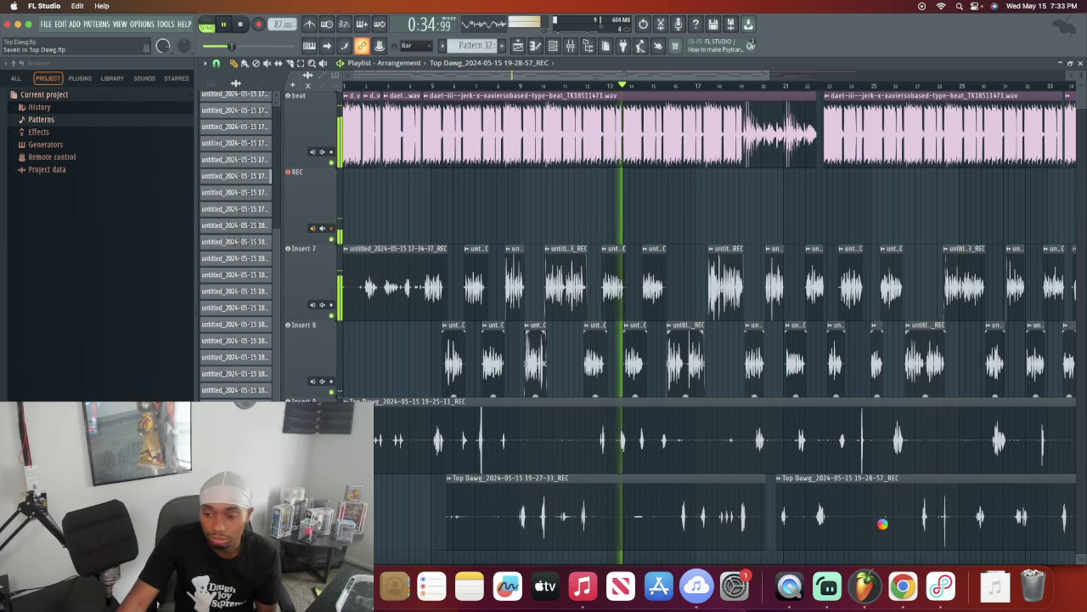
Step: Stop playback, check the AIR 192 4 source in Loopback, and return to the FL Studio playlist
key(space)
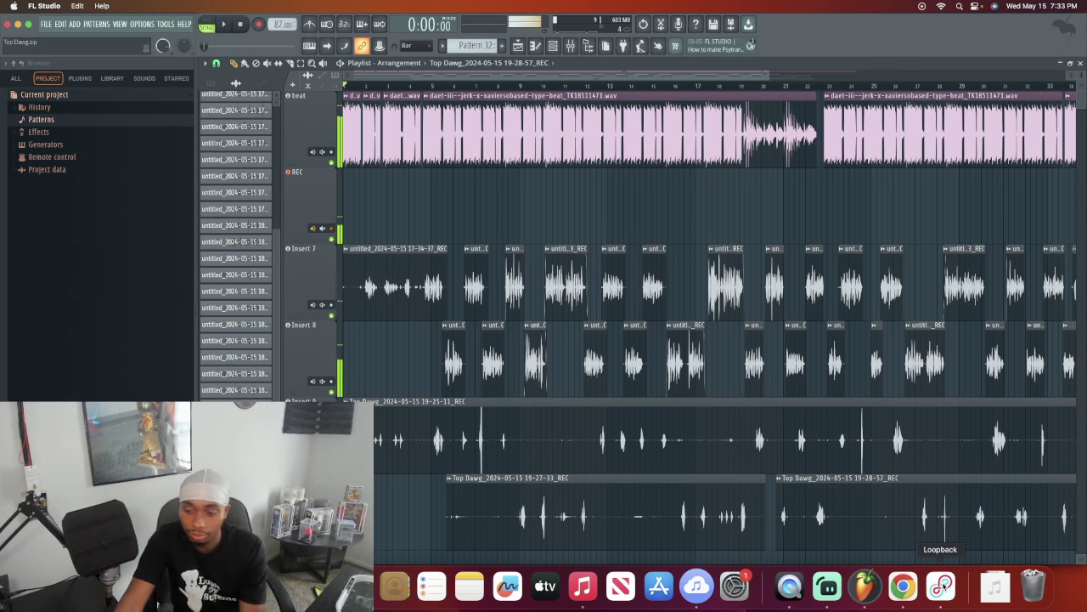
click(940, 586)
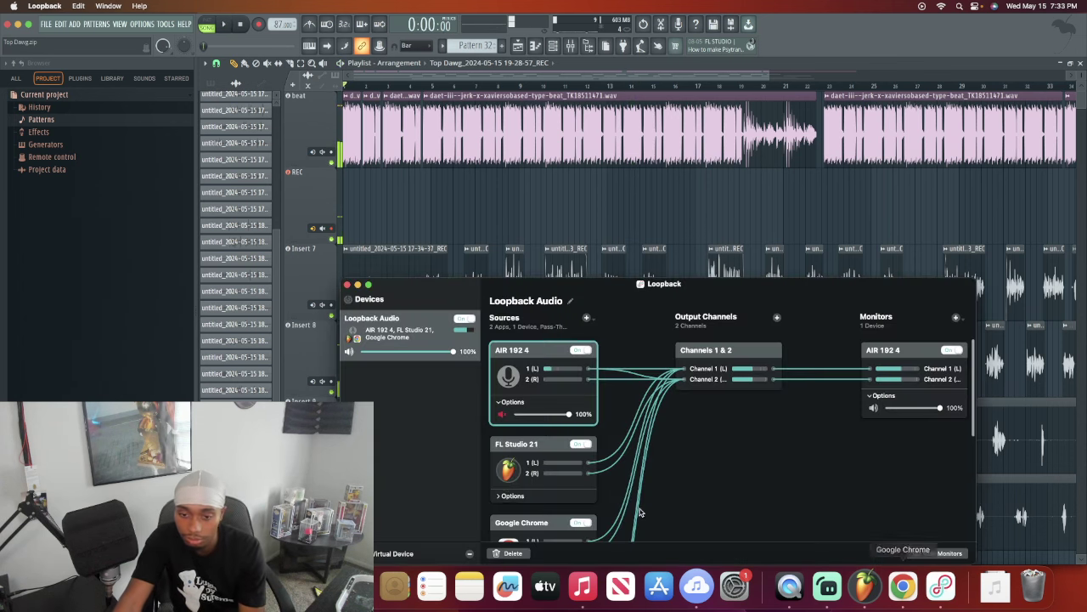
click(575, 266)
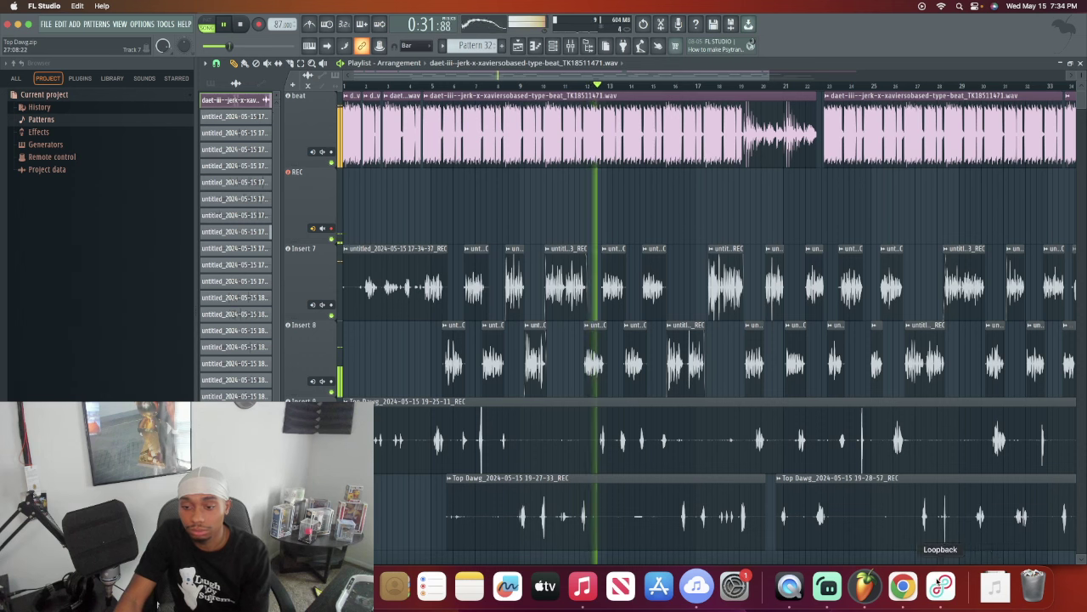
Step: Make sure the AIR 192 4 source is unmuted in Loopback, and set the FL Studio playhead early in bar 19
click(940, 585)
click(701, 79)
key(space)
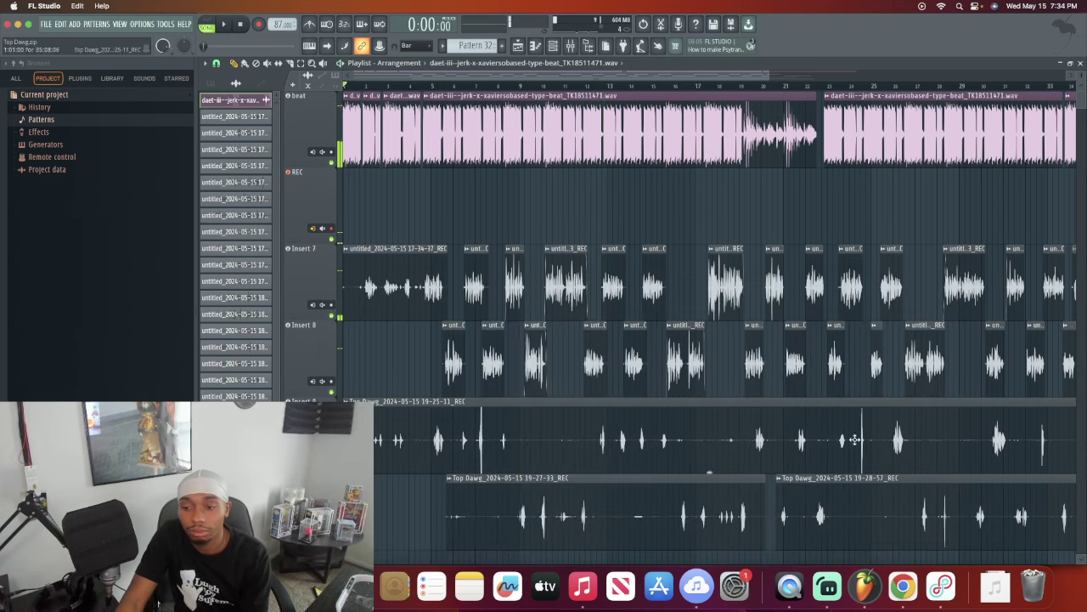
click(940, 585)
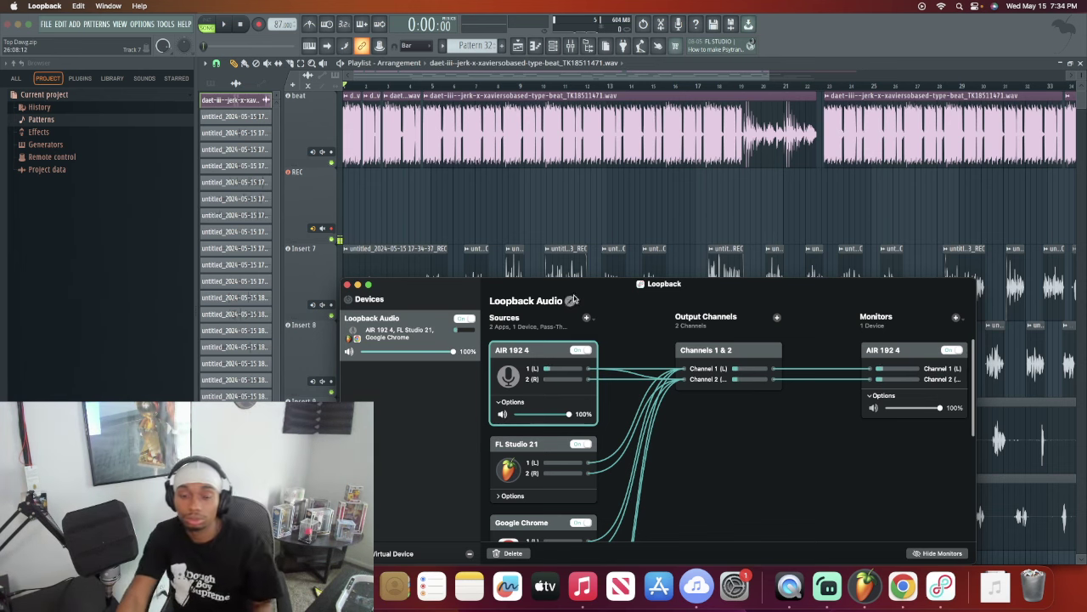
click(746, 90)
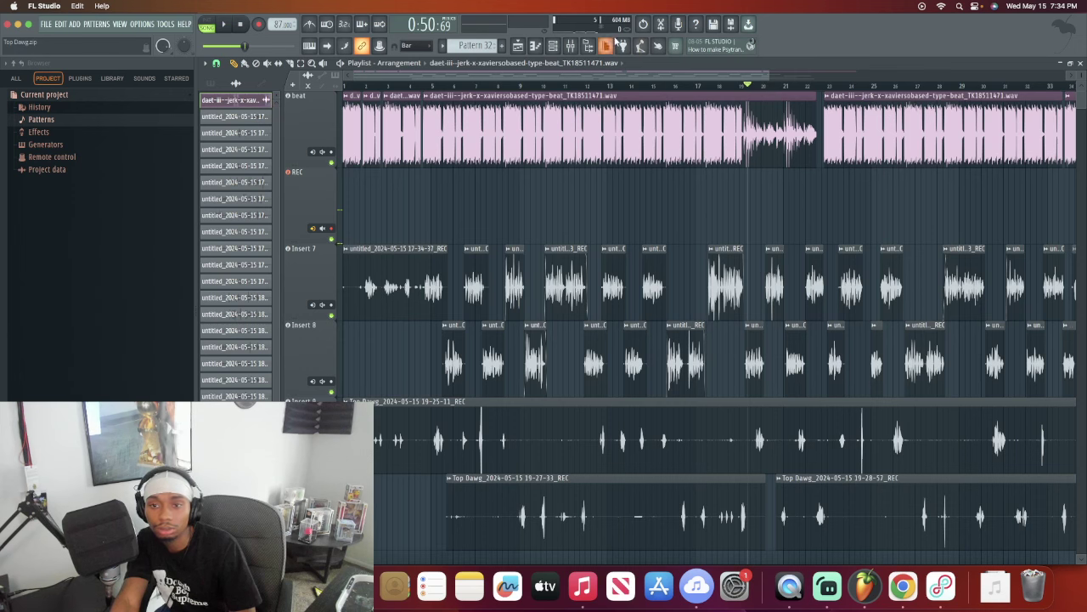